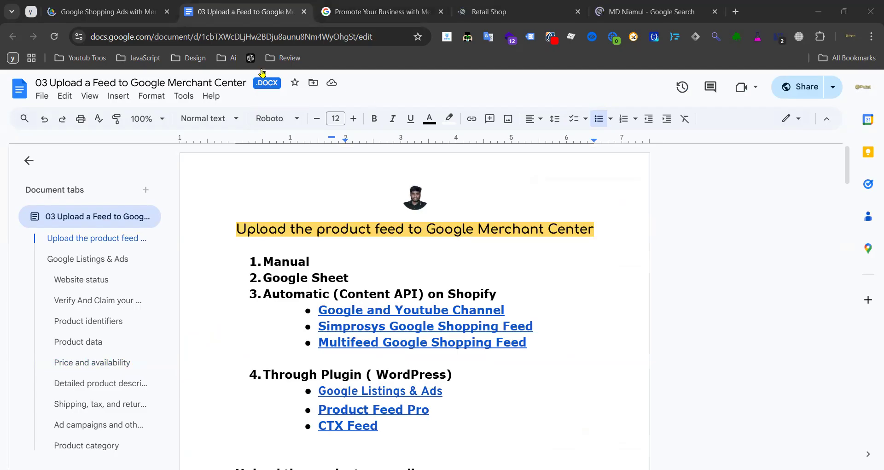
- Review the guide's feed-upload methods: Manual, Google Sheet, Shopify apps and WordPress plugins
{"action": "mouse_move", "coordinate": [105, 16]}
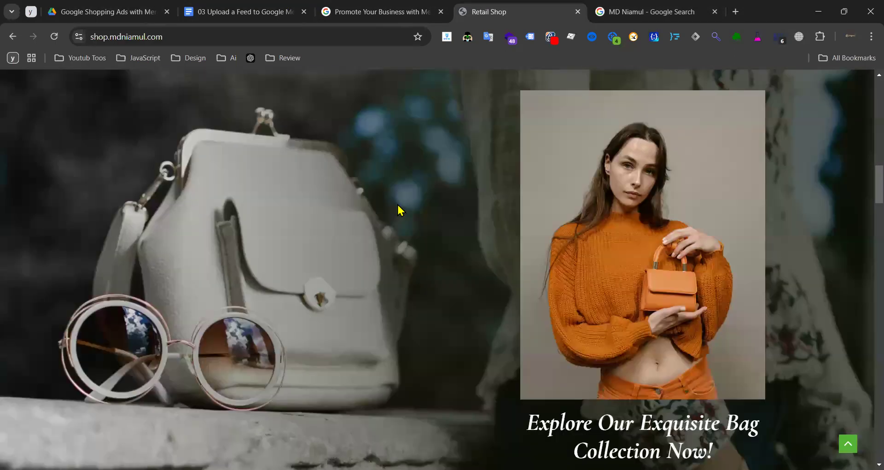
- Scroll down the Retail Shop homepage and back up to the top
{"action": "scroll", "coordinate": [399, 207], "scroll_direction": "down", "scroll_amount": 20}
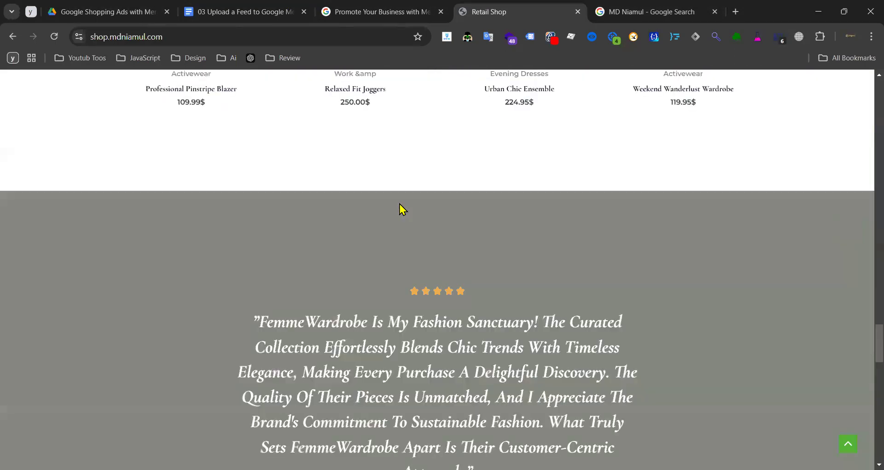
{"action": "scroll", "coordinate": [400, 203], "scroll_direction": "down", "scroll_amount": 10}
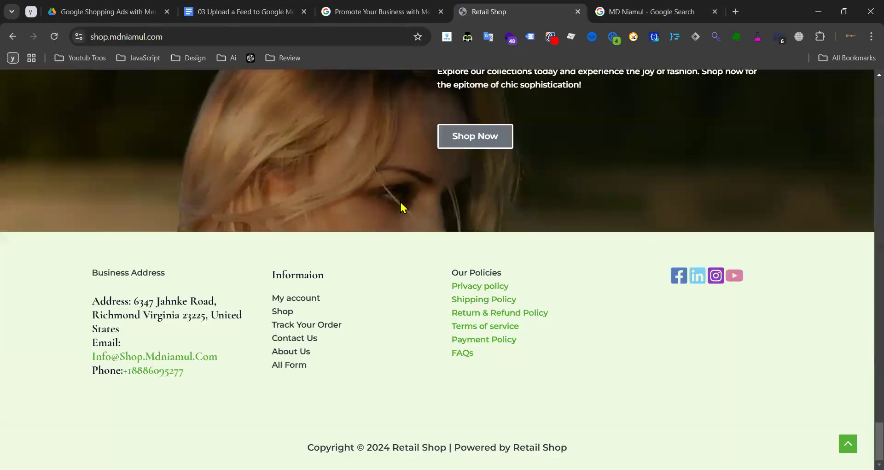
{"action": "scroll", "coordinate": [401, 203], "scroll_direction": "up", "scroll_amount": 15}
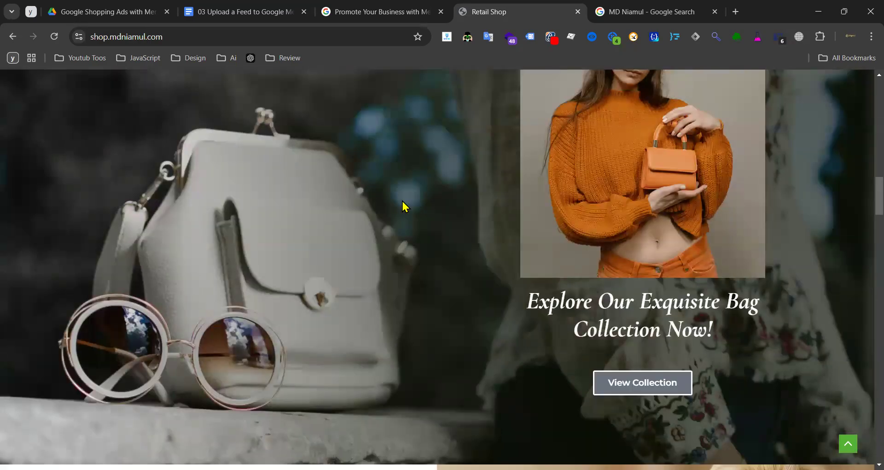
{"action": "scroll", "coordinate": [403, 207], "scroll_direction": "up", "scroll_amount": 5}
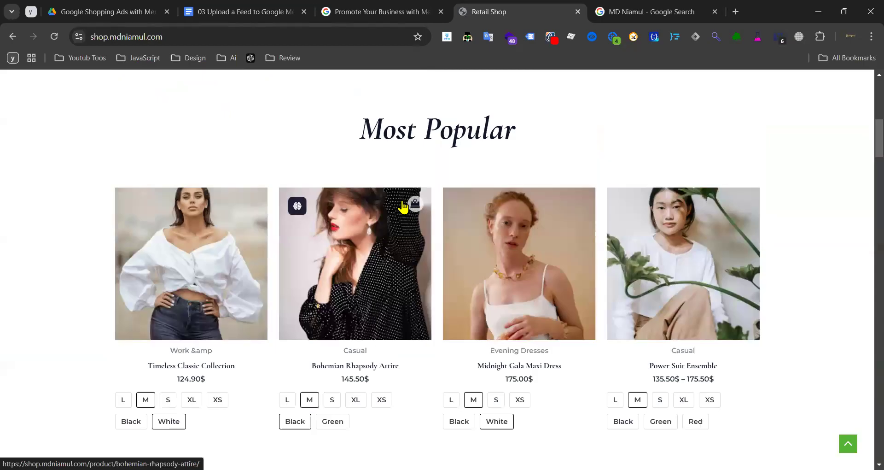
{"action": "scroll", "coordinate": [405, 221], "scroll_direction": "up", "scroll_amount": 7}
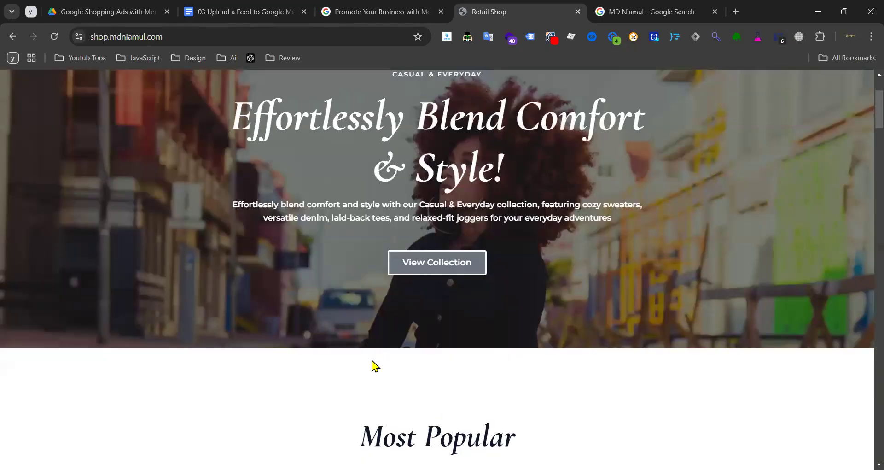
{"action": "scroll", "coordinate": [371, 362], "scroll_direction": "up", "scroll_amount": 3}
- Highlight the hero heading 'Effortlessly Blend Comfort & Style!', then return to the guide
{"action": "left_click_drag", "start_coordinate": [241, 261], "coordinate": [543, 296]}
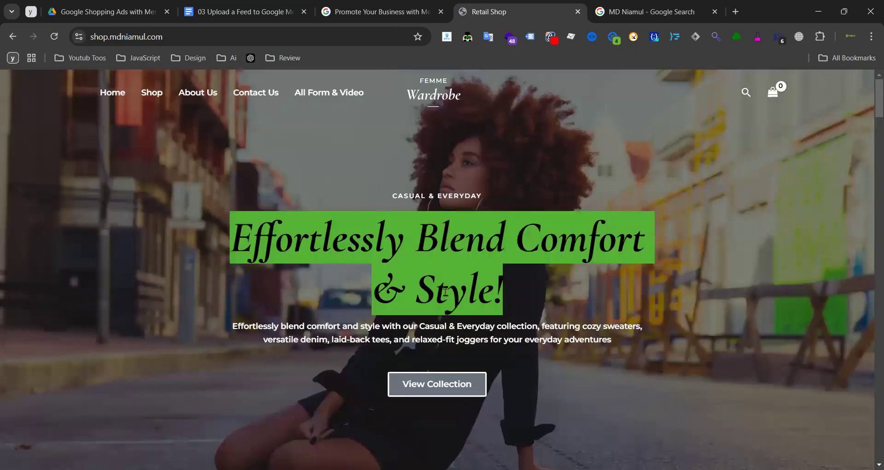
{"action": "left_click", "coordinate": [267, 240]}
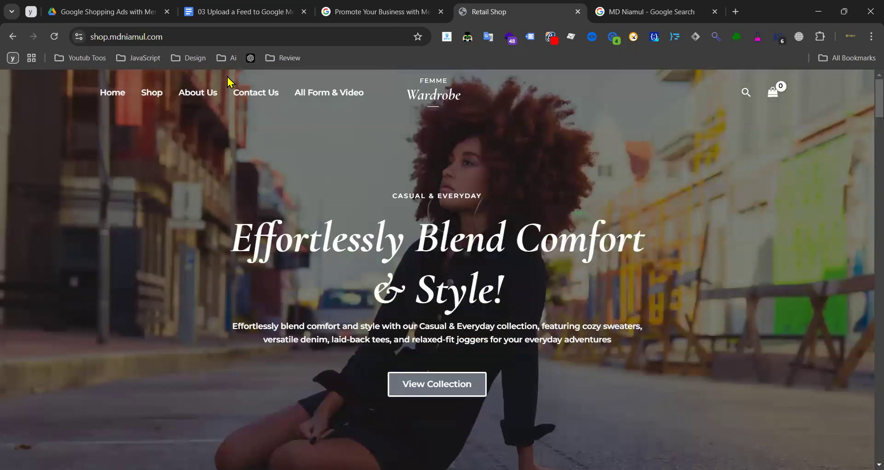
{"action": "left_click", "coordinate": [244, 20]}
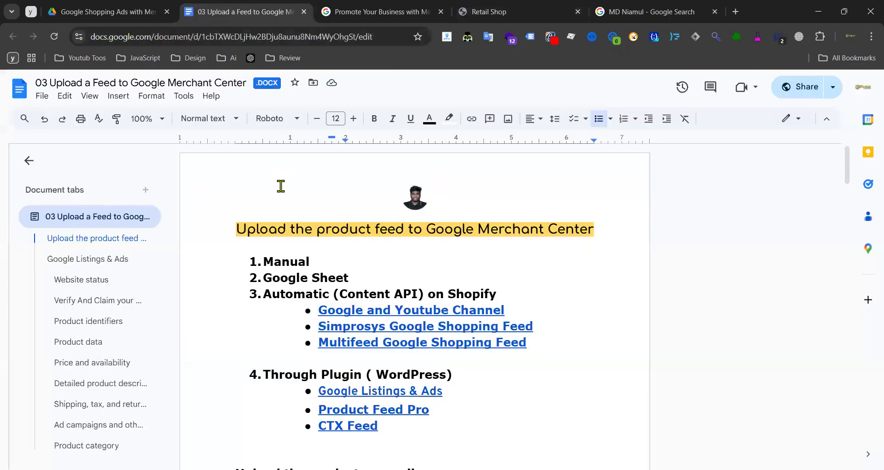
- Highlight the 'Upload the product feed' document heading
{"action": "left_click_drag", "start_coordinate": [229, 227], "coordinate": [555, 225]}
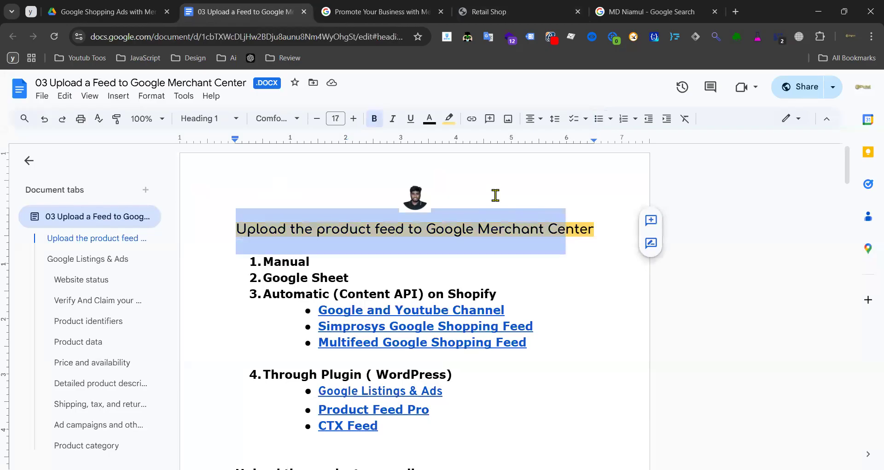
{"action": "left_click", "coordinate": [453, 220]}
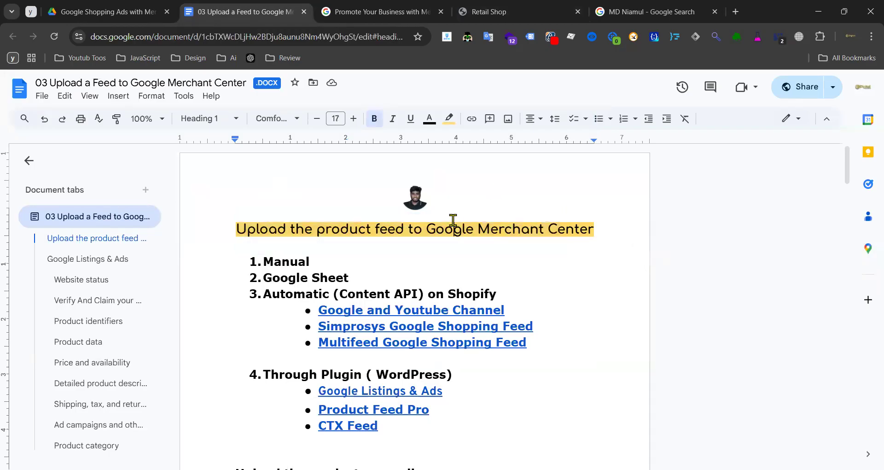
{"action": "left_click", "coordinate": [236, 230]}
{"action": "left_click_drag", "start_coordinate": [243, 231], "coordinate": [593, 233]}
{"action": "left_click", "coordinate": [450, 235]}
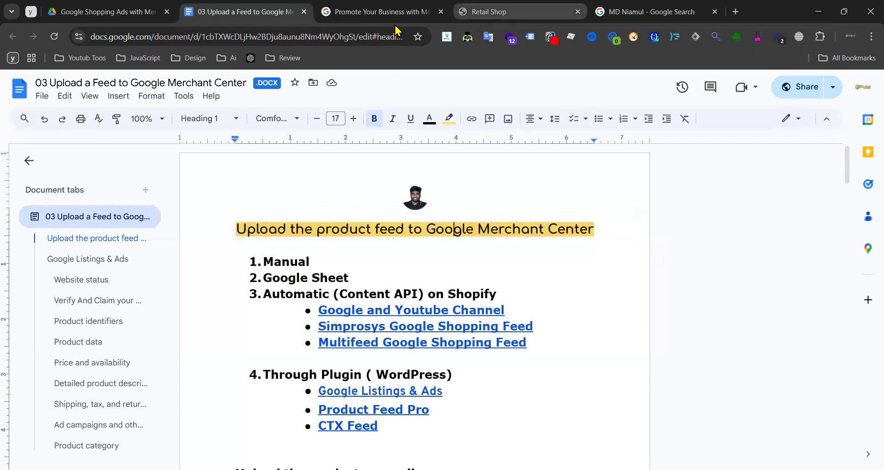
{"action": "left_click_drag", "start_coordinate": [232, 229], "coordinate": [610, 219]}
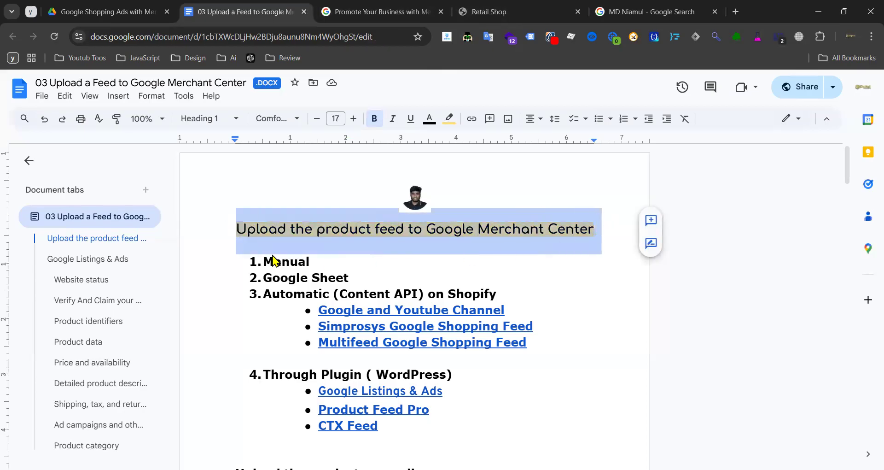
- Select the methods list, first in full and then Manual through Automatic
{"action": "left_click_drag", "start_coordinate": [263, 262], "coordinate": [408, 369]}
{"action": "left_click", "coordinate": [297, 297]}
{"action": "left_click_drag", "start_coordinate": [264, 266], "coordinate": [498, 295]}
{"action": "left_click", "coordinate": [288, 290]}
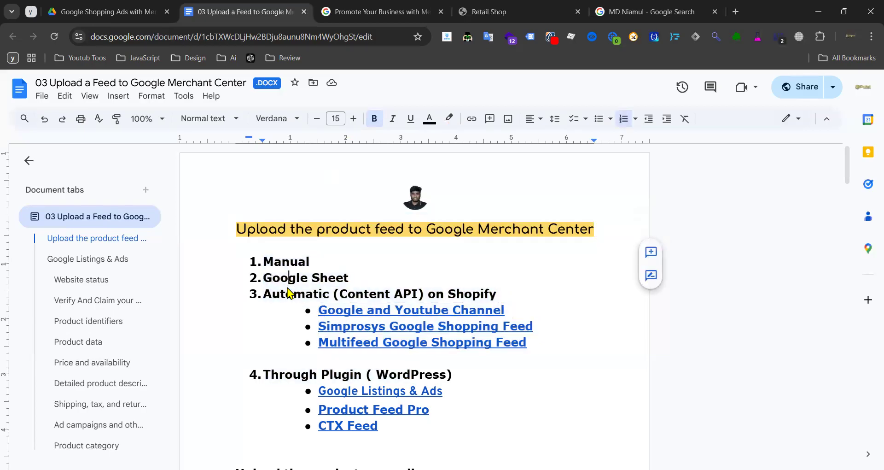
{"action": "scroll", "coordinate": [321, 311], "scroll_direction": "down", "scroll_amount": 3}
{"action": "scroll", "coordinate": [317, 311], "scroll_direction": "up", "scroll_amount": 3}
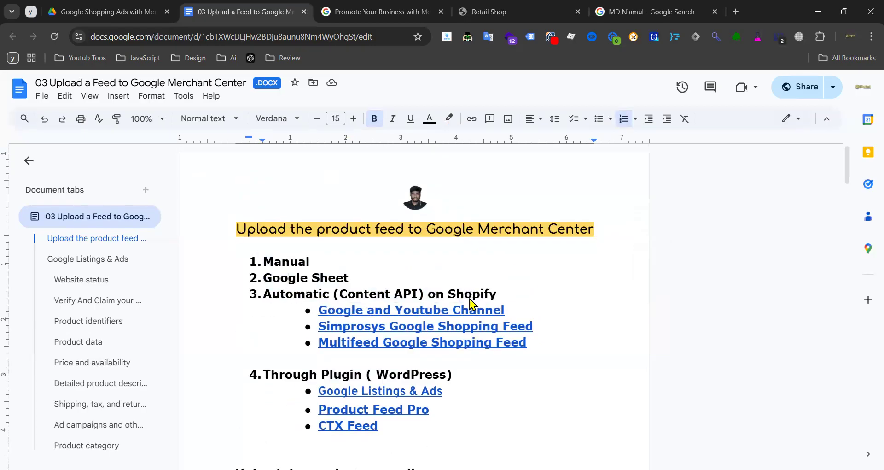
- Point out the WordPress, Simprosys and Automatic items, then highlight the word 'Manual'
{"action": "left_click_drag", "start_coordinate": [454, 375], "coordinate": [252, 373]}
{"action": "left_click", "coordinate": [254, 330]}
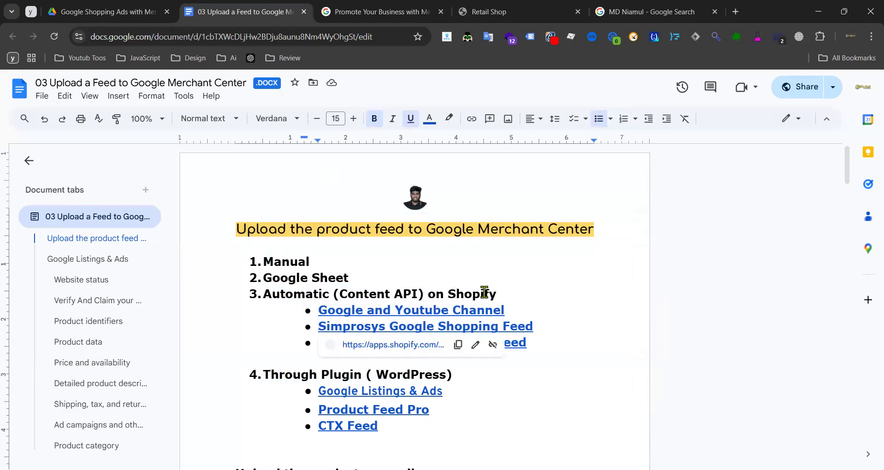
{"action": "left_click_drag", "start_coordinate": [497, 294], "coordinate": [266, 292]}
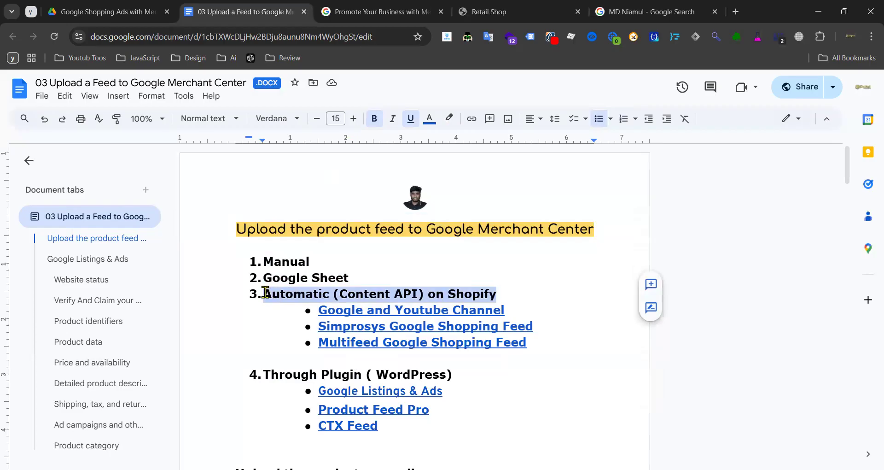
{"action": "left_click", "coordinate": [269, 337]}
{"action": "left_click_drag", "start_coordinate": [263, 263], "coordinate": [460, 375]}
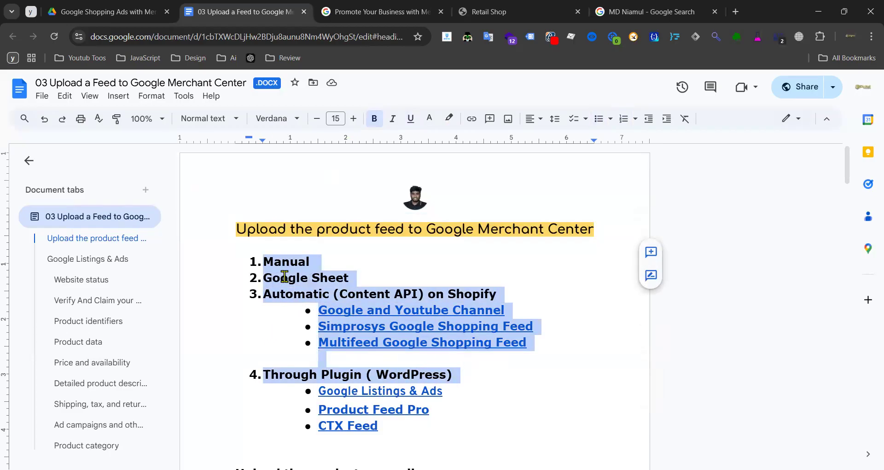
{"action": "left_click", "coordinate": [269, 262]}
{"action": "left_click_drag", "start_coordinate": [264, 262], "coordinate": [314, 259]}
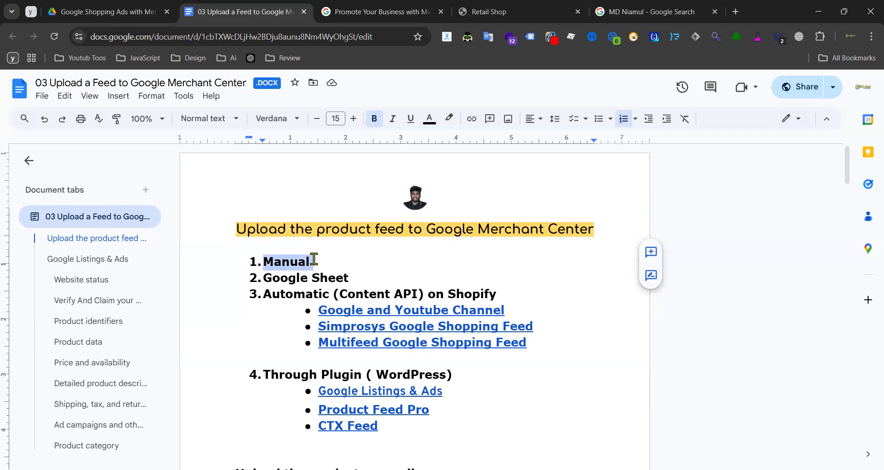
- Switch between the open tabs and close the Google for Retail page
{"action": "left_click", "coordinate": [488, 12]}
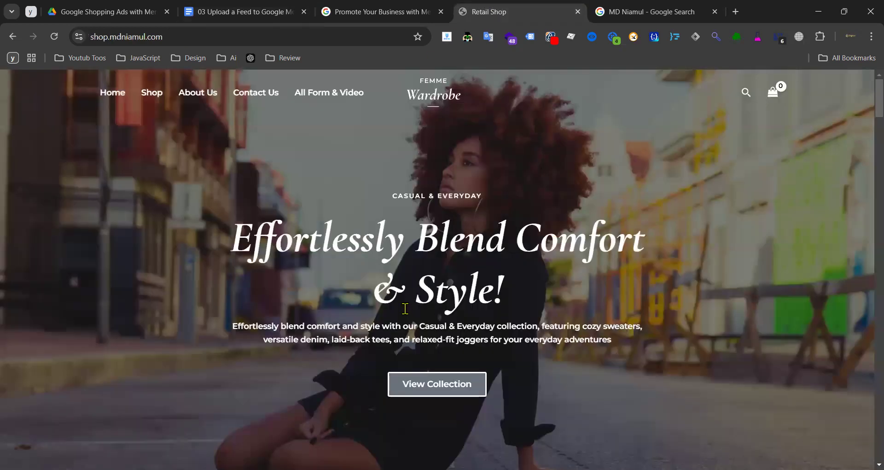
{"action": "left_click", "coordinate": [354, 12]}
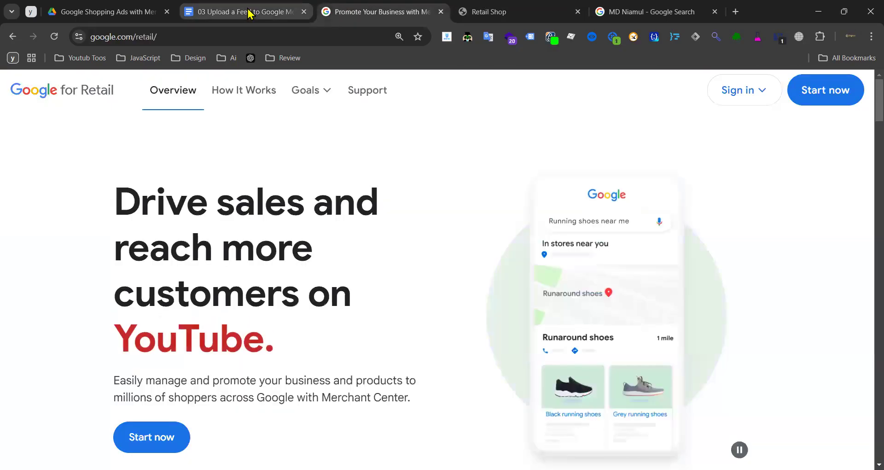
{"action": "left_click", "coordinate": [250, 12]}
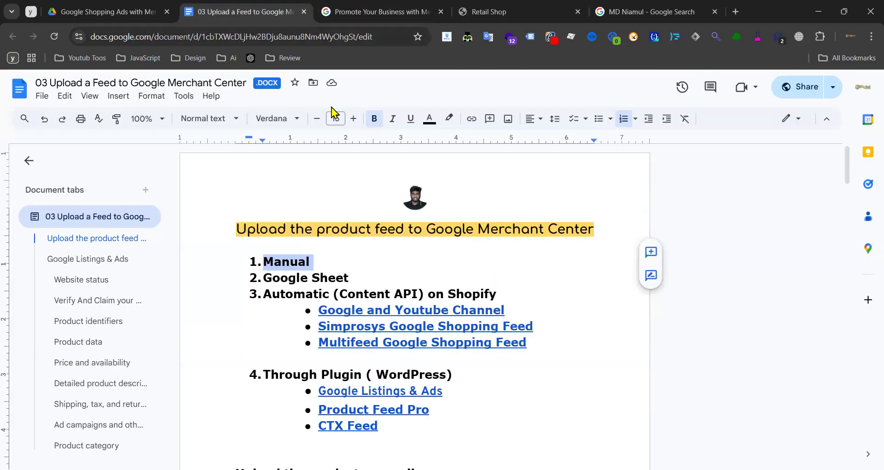
{"action": "left_click", "coordinate": [441, 12]}
{"action": "left_click", "coordinate": [514, 14]}
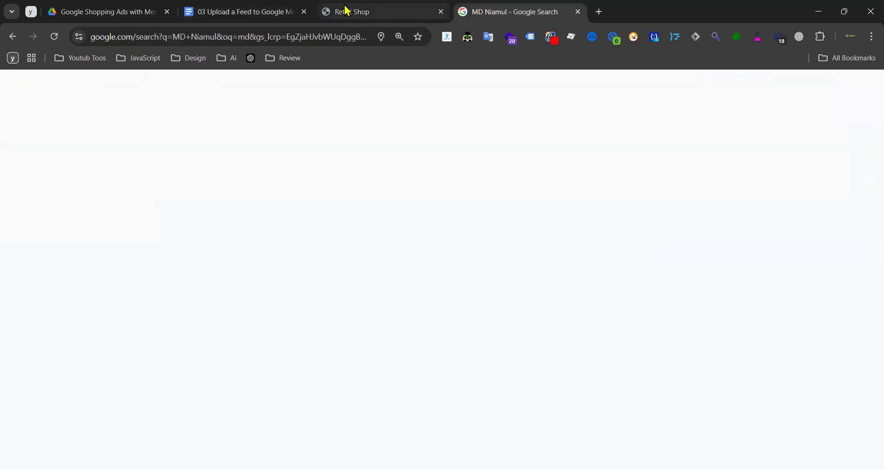
{"action": "left_click", "coordinate": [256, 12]}
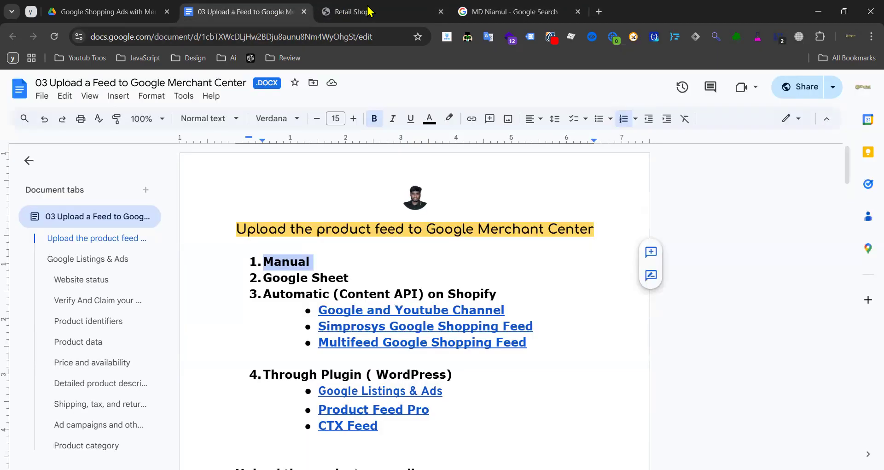
- Search 'google merchant center' in a new tab and open its Google for Retail page
{"action": "left_click", "coordinate": [599, 12]}
{"action": "type", "text": "goo"}
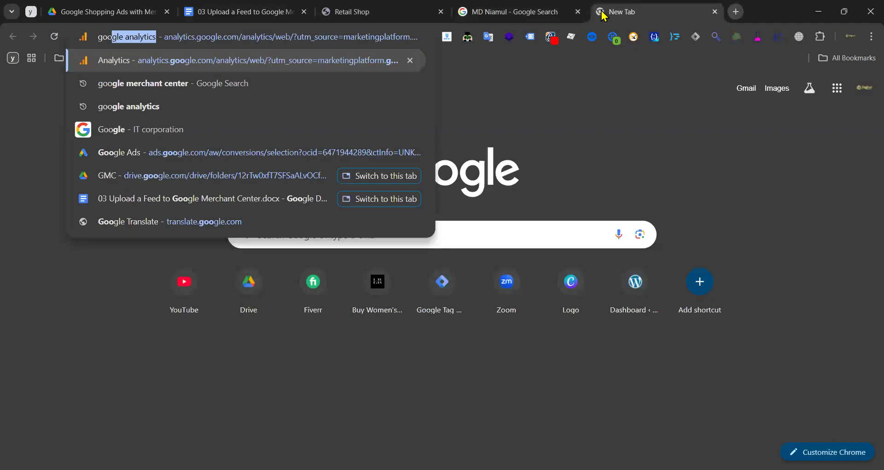
{"action": "key", "text": "Up"}
{"action": "key", "text": "Down"}
{"action": "key", "text": "Down"}
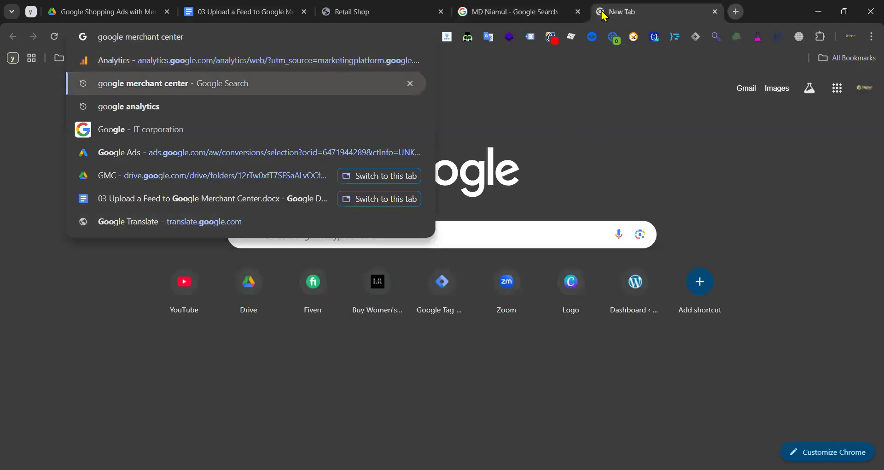
{"action": "key", "text": "Return"}
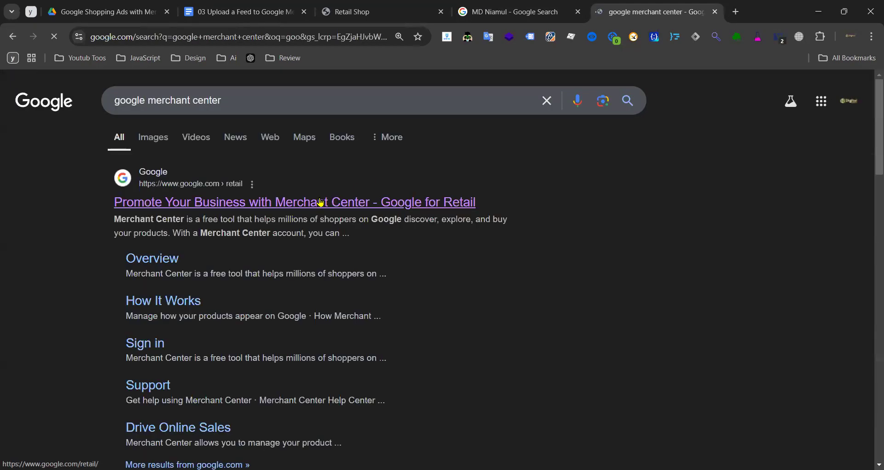
{"action": "left_click", "coordinate": [321, 202]}
{"action": "left_click_drag", "start_coordinate": [648, 15], "coordinate": [413, 13]}
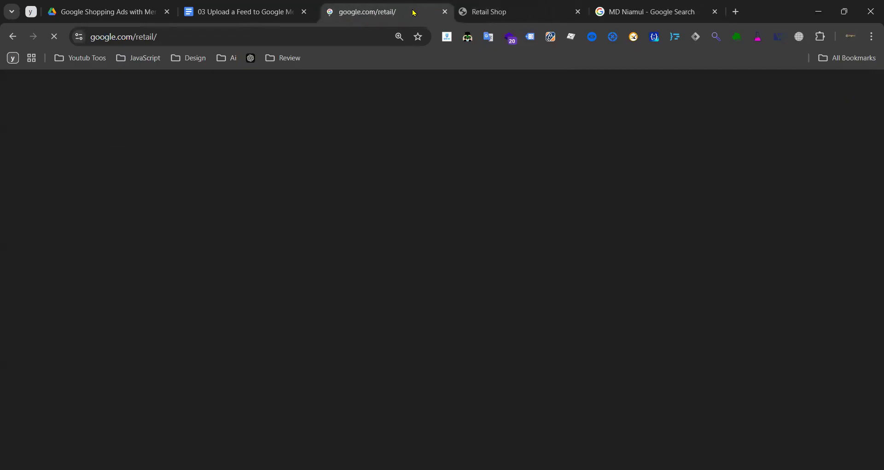
- Emphasize the 'Automatic (Content API) on Shopify' item in the guide
{"action": "left_click", "coordinate": [232, 11]}
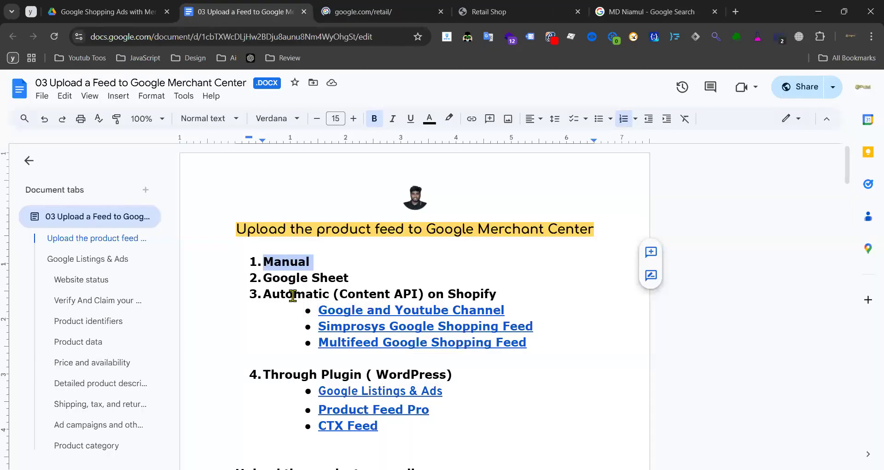
{"action": "left_click_drag", "start_coordinate": [267, 291], "coordinate": [494, 293]}
{"action": "left_click", "coordinate": [392, 298]}
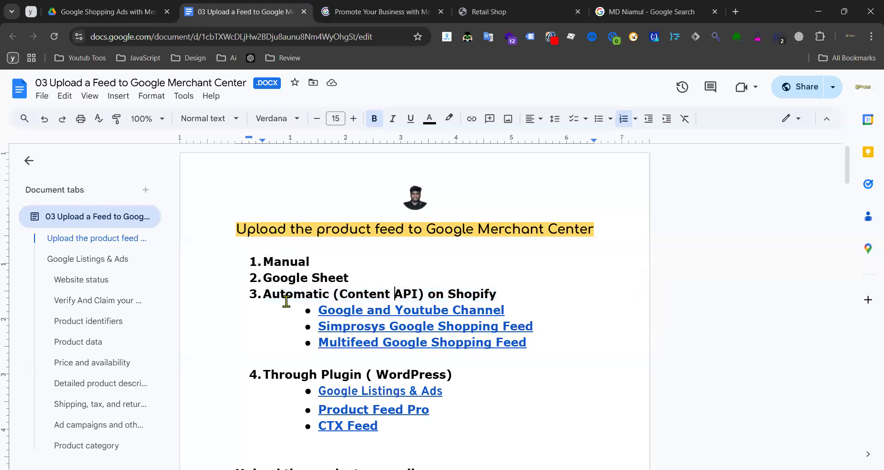
{"action": "left_click_drag", "start_coordinate": [264, 294], "coordinate": [422, 295]}
{"action": "left_click", "coordinate": [455, 293]}
{"action": "left_click_drag", "start_coordinate": [525, 293], "coordinate": [263, 293]}
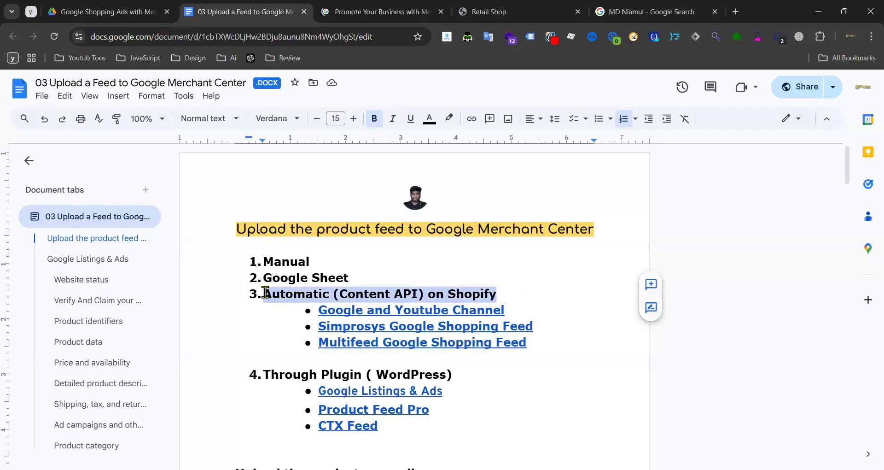
- Sign in to Merchant Center in a new tab and close the Google for Retail page
{"action": "left_click", "coordinate": [378, 11]}
{"action": "left_click", "coordinate": [730, 89]}
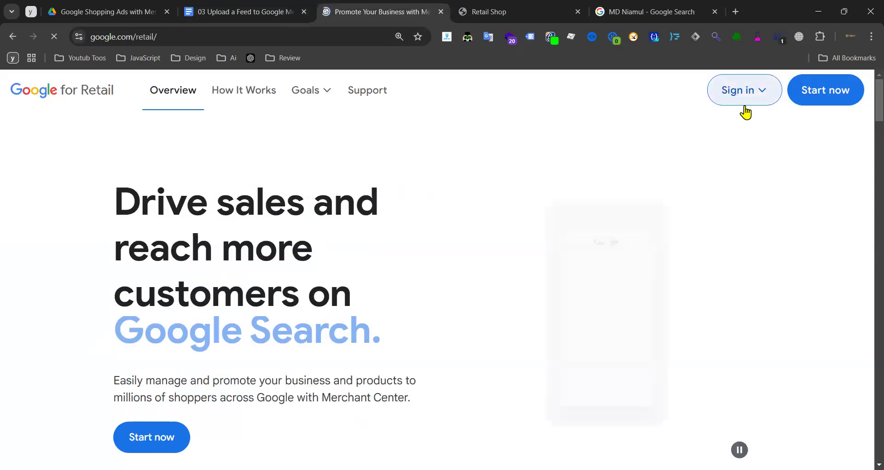
{"action": "left_click", "coordinate": [602, 174]}
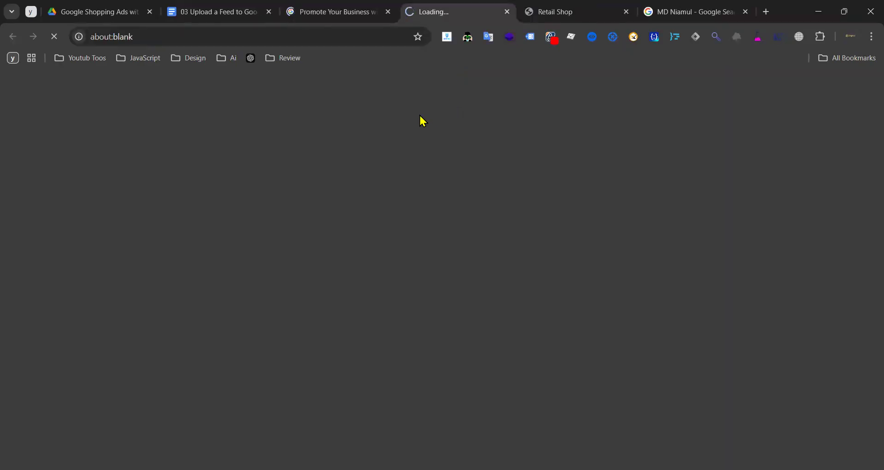
{"action": "left_click", "coordinate": [388, 12]}
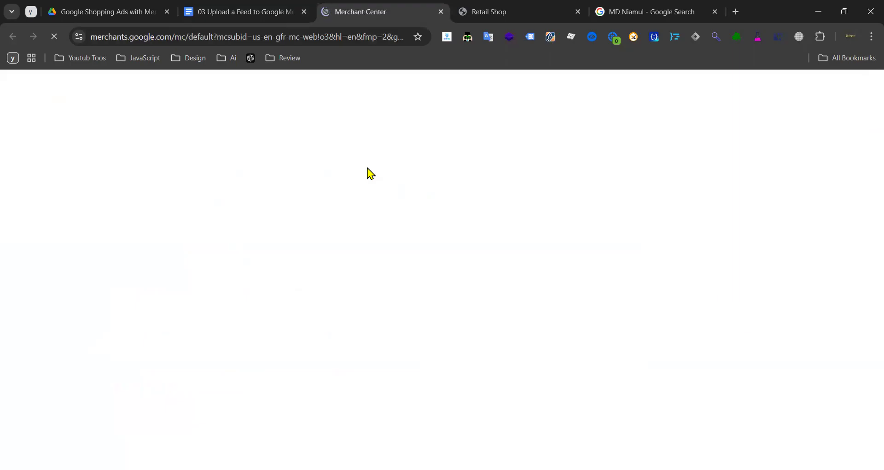
{"action": "left_click", "coordinate": [279, 10]}
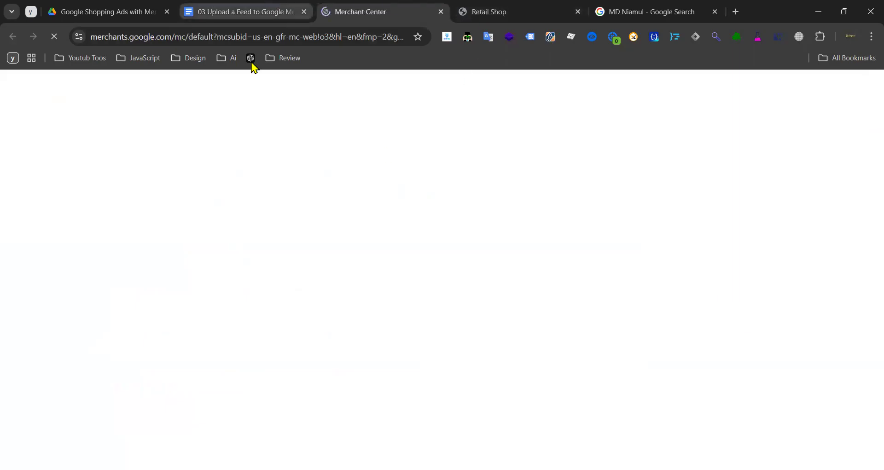
{"action": "left_click", "coordinate": [417, 295]}
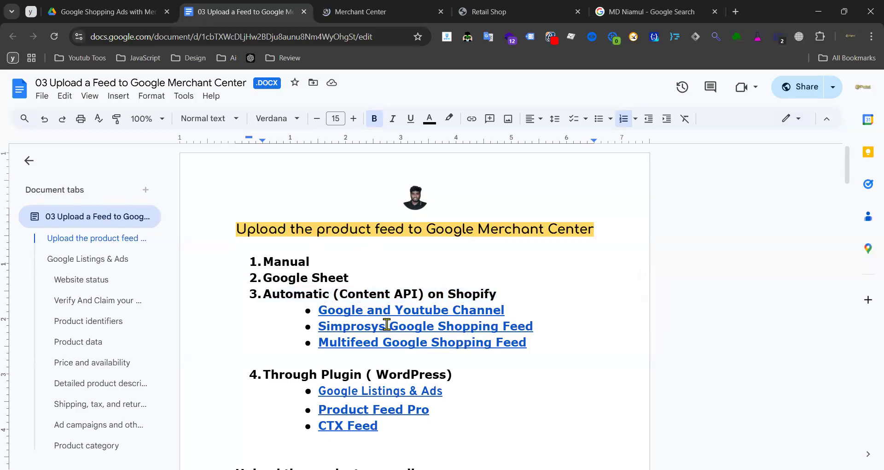
- Highlight '(Content API) on Shopify' and the Simprosys and Multifeed plugin links
{"action": "left_click_drag", "start_coordinate": [427, 295], "coordinate": [506, 294]}
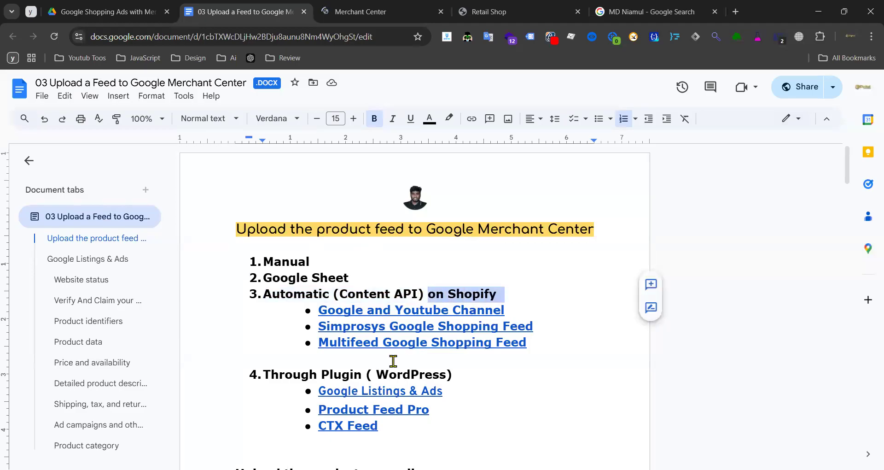
{"action": "left_click_drag", "start_coordinate": [336, 294], "coordinate": [488, 294]}
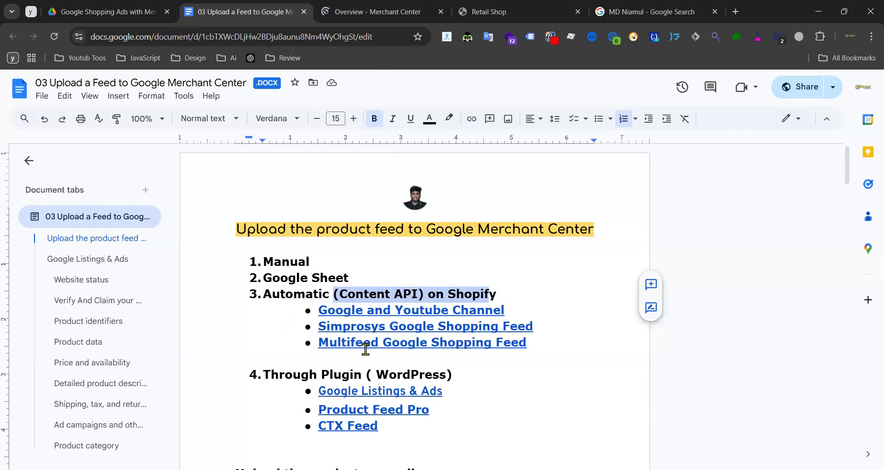
{"action": "left_click_drag", "start_coordinate": [421, 293], "coordinate": [345, 293]}
{"action": "left_click", "coordinate": [532, 297]}
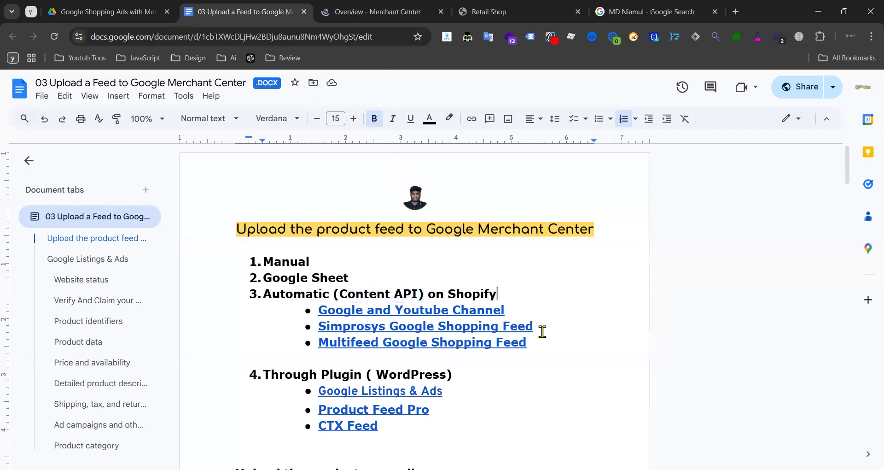
{"action": "left_click_drag", "start_coordinate": [512, 328], "coordinate": [317, 326]}
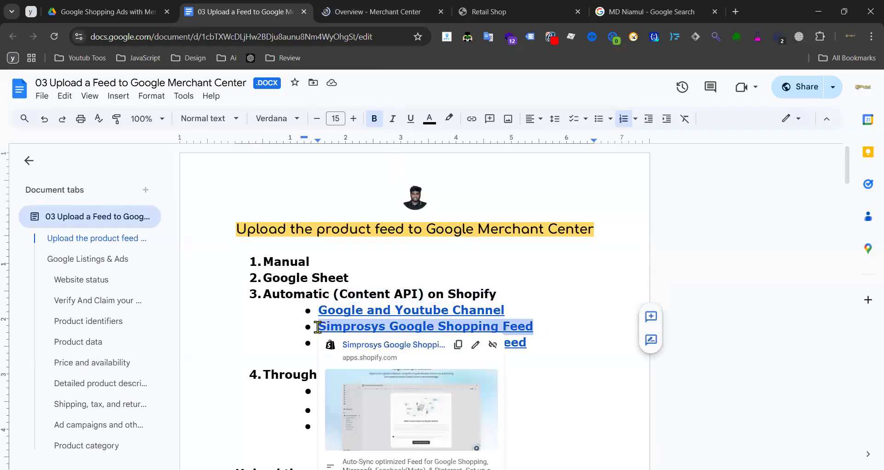
{"action": "left_click", "coordinate": [575, 342]}
{"action": "left_click_drag", "start_coordinate": [423, 339], "coordinate": [318, 326]}
{"action": "left_click", "coordinate": [475, 375]}
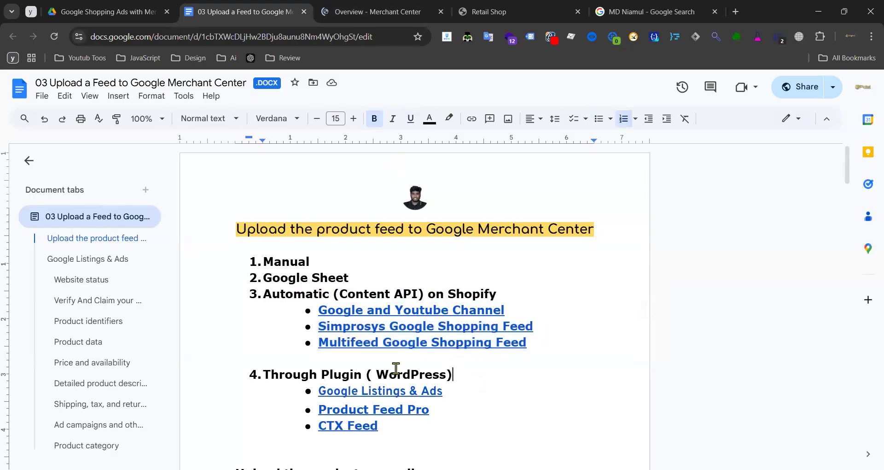
- Point out the Google Listings & Ads, Product Feed Pro and CTX Feed plugin links
{"action": "scroll", "coordinate": [395, 373], "scroll_direction": "down", "scroll_amount": 3}
{"action": "left_click_drag", "start_coordinate": [445, 239], "coordinate": [320, 238]}
{"action": "left_click", "coordinate": [589, 226]}
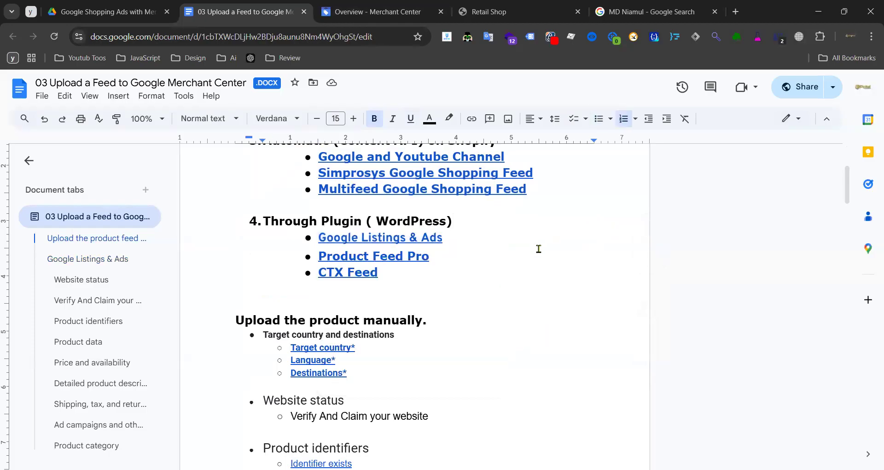
{"action": "left_click_drag", "start_coordinate": [435, 254], "coordinate": [292, 255]}
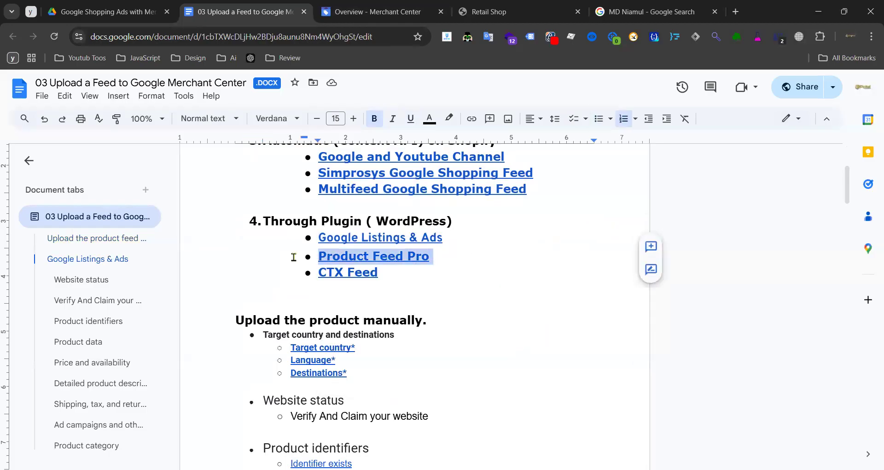
{"action": "left_click", "coordinate": [364, 272]}
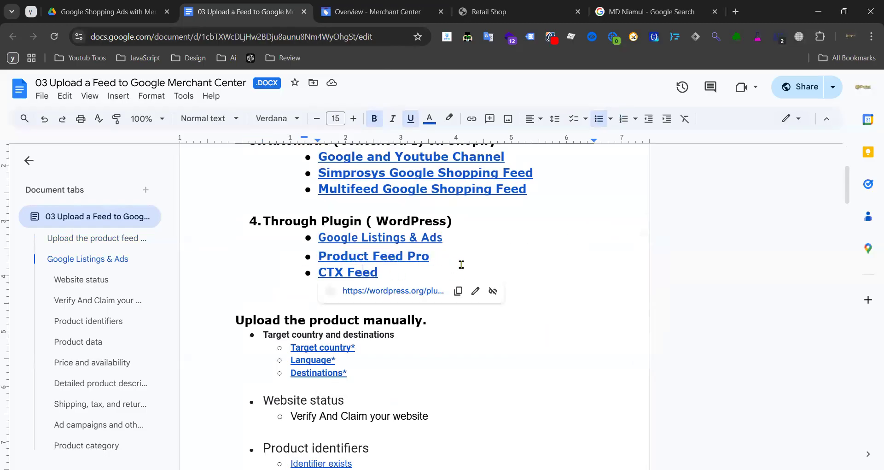
{"action": "scroll", "coordinate": [470, 263], "scroll_direction": "up", "scroll_amount": 3}
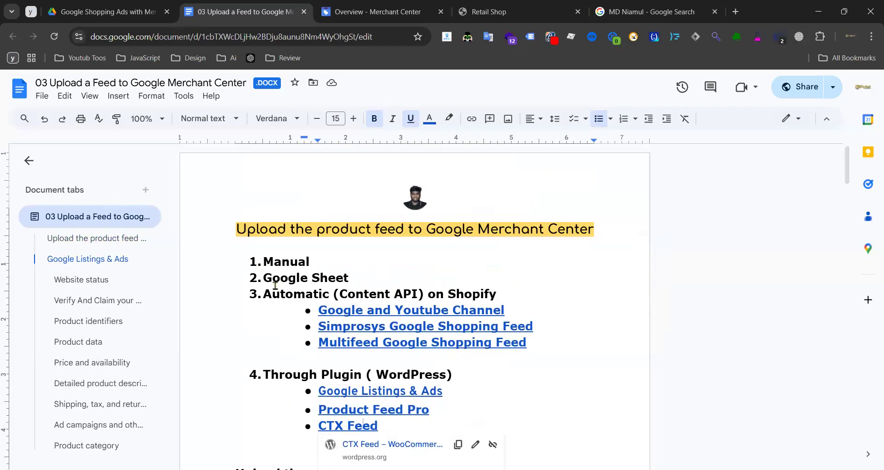
{"action": "left_click", "coordinate": [373, 11]}
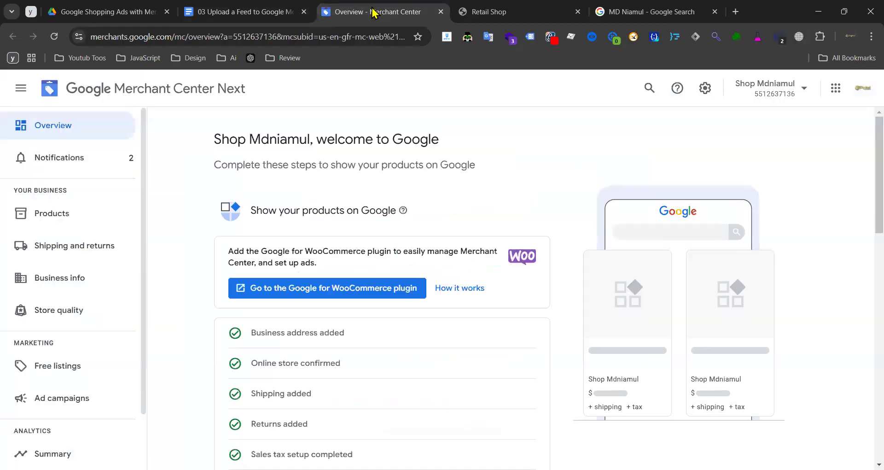
{"action": "scroll", "coordinate": [335, 199], "scroll_direction": "down", "scroll_amount": 6}
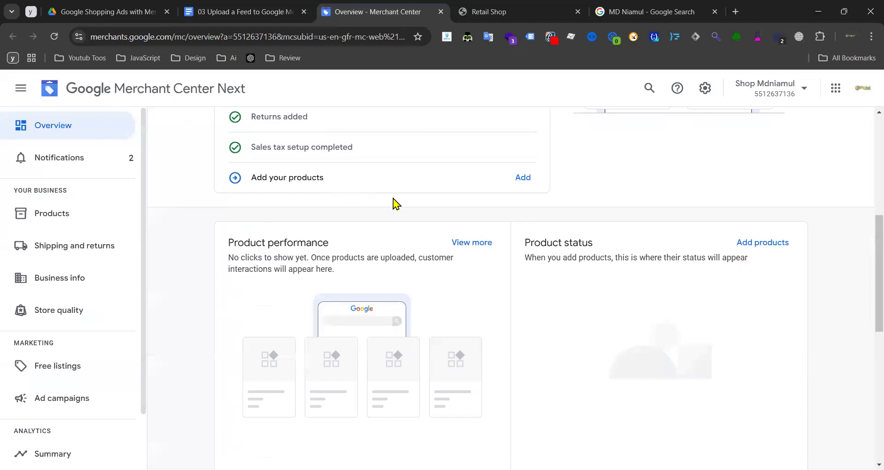
{"action": "scroll", "coordinate": [393, 202], "scroll_direction": "up", "scroll_amount": 6}
{"action": "left_click", "coordinate": [236, 10]}
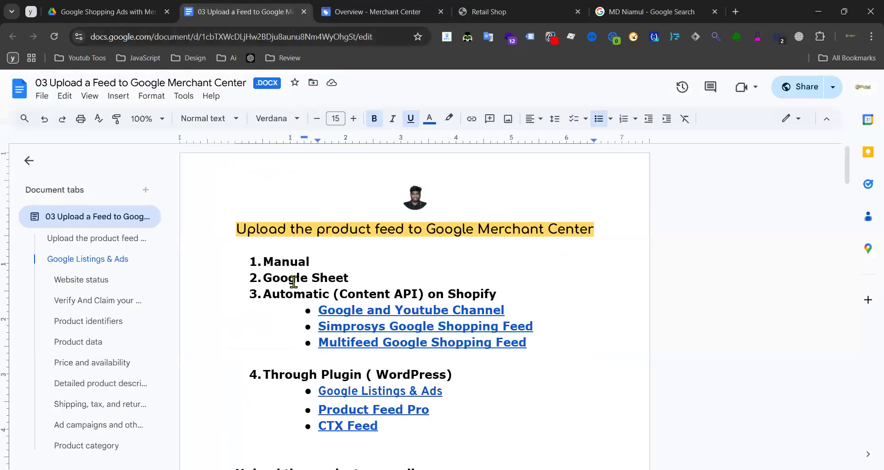
{"action": "scroll", "coordinate": [439, 192], "scroll_direction": "down", "scroll_amount": 3}
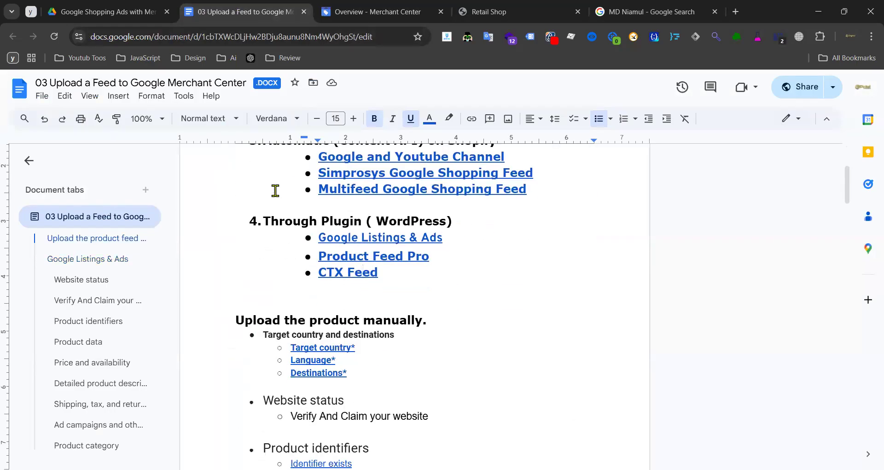
{"action": "scroll", "coordinate": [278, 189], "scroll_direction": "up", "scroll_amount": 3}
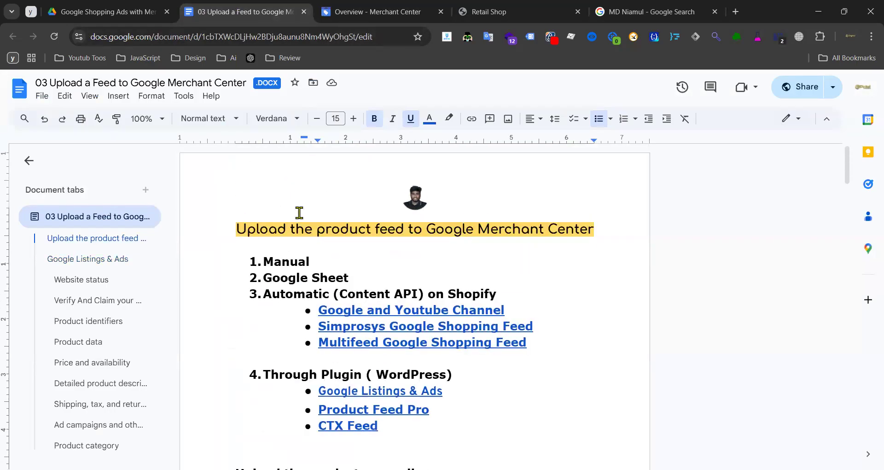
{"action": "scroll", "coordinate": [299, 212], "scroll_direction": "down", "scroll_amount": 6}
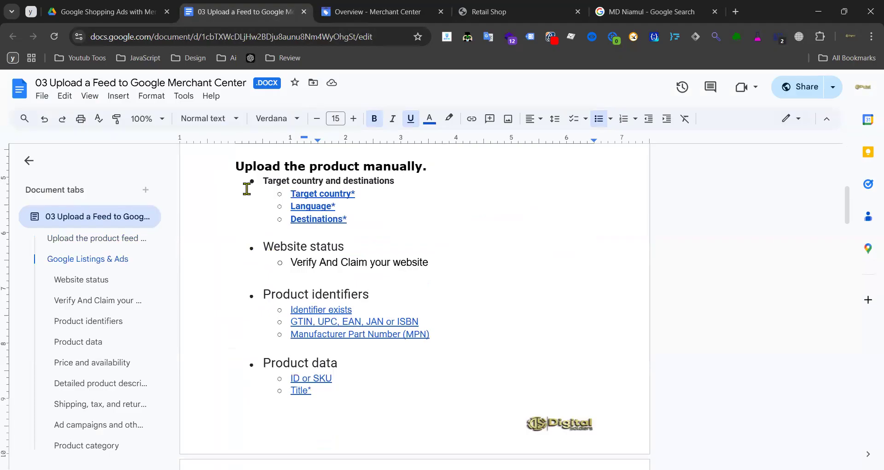
{"action": "left_click_drag", "start_coordinate": [244, 167], "coordinate": [345, 229]}
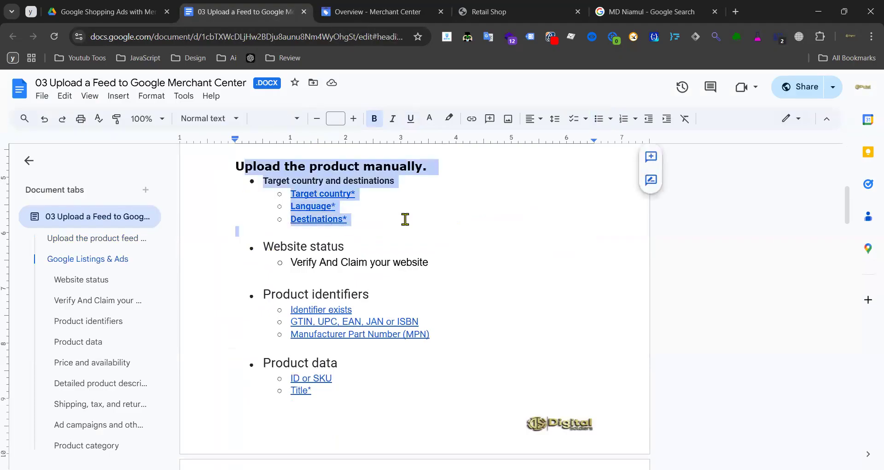
{"action": "left_click", "coordinate": [369, 12]}
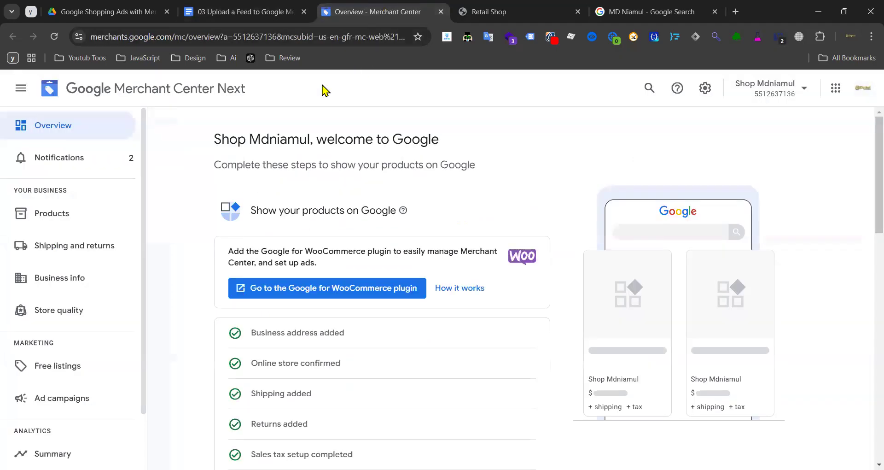
{"action": "left_click", "coordinate": [244, 13]}
{"action": "left_click_drag", "start_coordinate": [358, 221], "coordinate": [233, 166]}
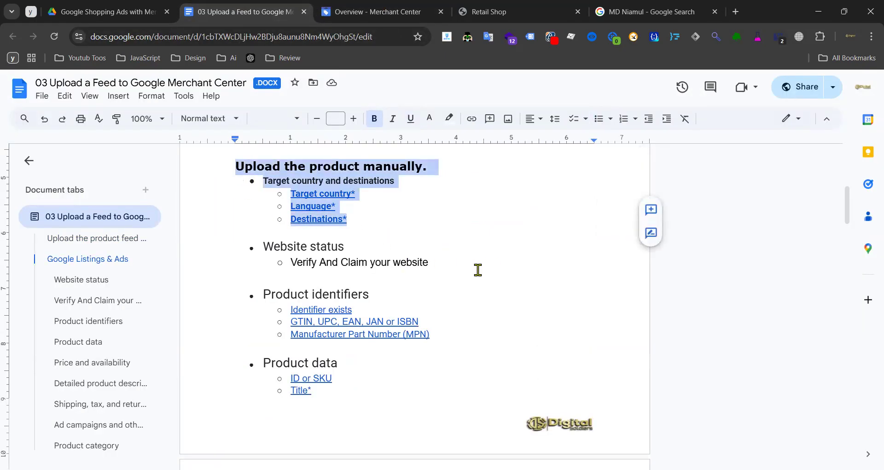
{"action": "left_click_drag", "start_coordinate": [430, 261], "coordinate": [261, 246]}
{"action": "left_click_drag", "start_coordinate": [361, 198], "coordinate": [286, 193]}
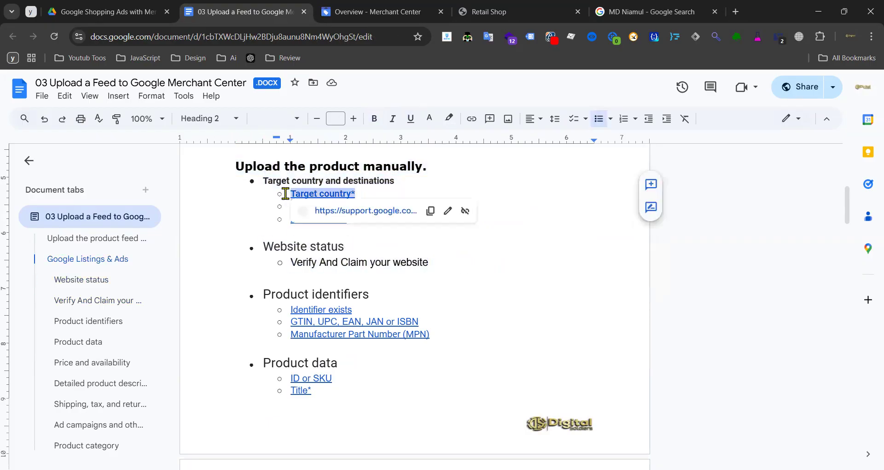
{"action": "double_click", "coordinate": [471, 182]}
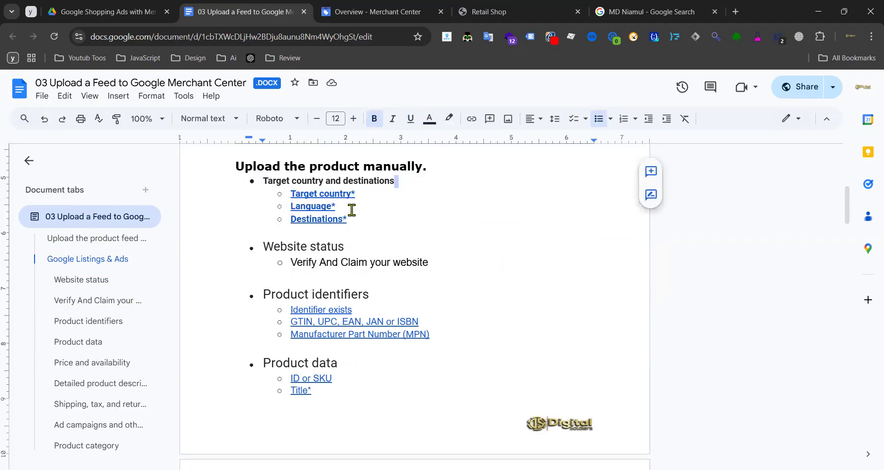
{"action": "left_click_drag", "start_coordinate": [346, 207], "coordinate": [289, 206]}
{"action": "left_click", "coordinate": [504, 194]}
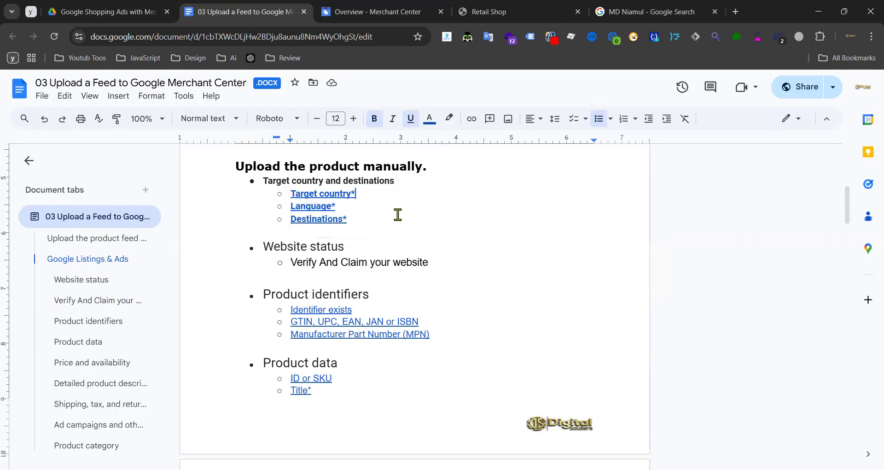
{"action": "left_click_drag", "start_coordinate": [361, 220], "coordinate": [290, 220]}
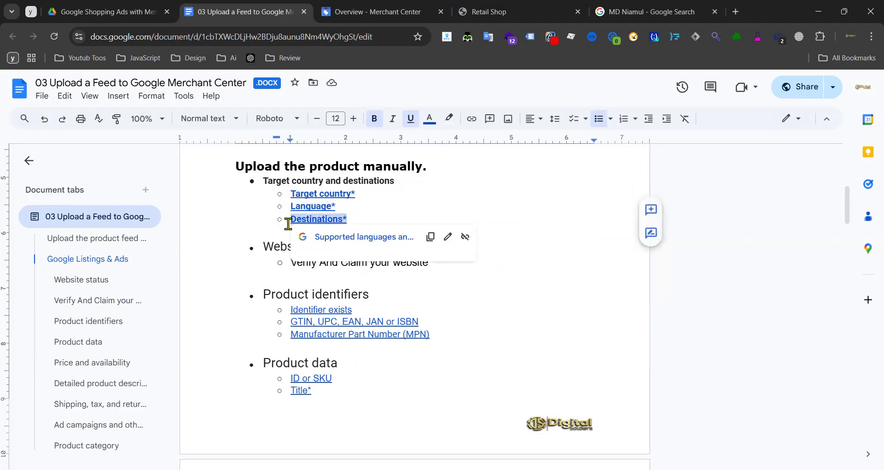
{"action": "left_click", "coordinate": [480, 208]}
{"action": "left_click", "coordinate": [447, 261]}
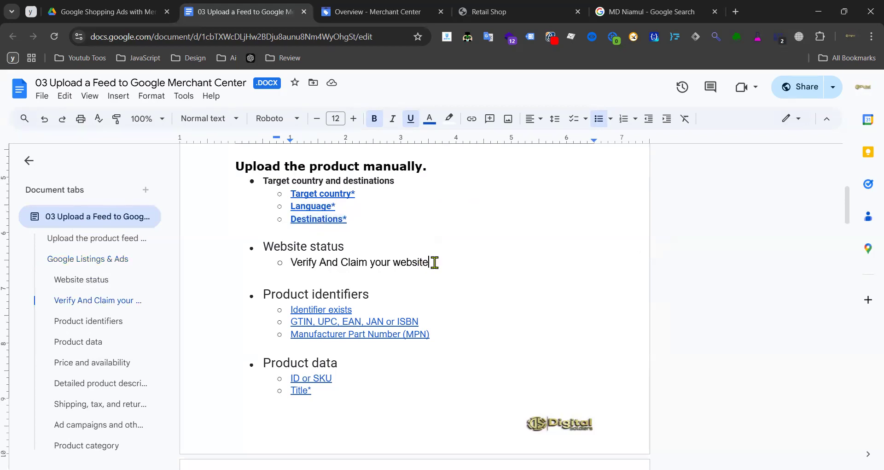
{"action": "left_click_drag", "start_coordinate": [447, 261], "coordinate": [266, 247]}
{"action": "left_click", "coordinate": [366, 10]}
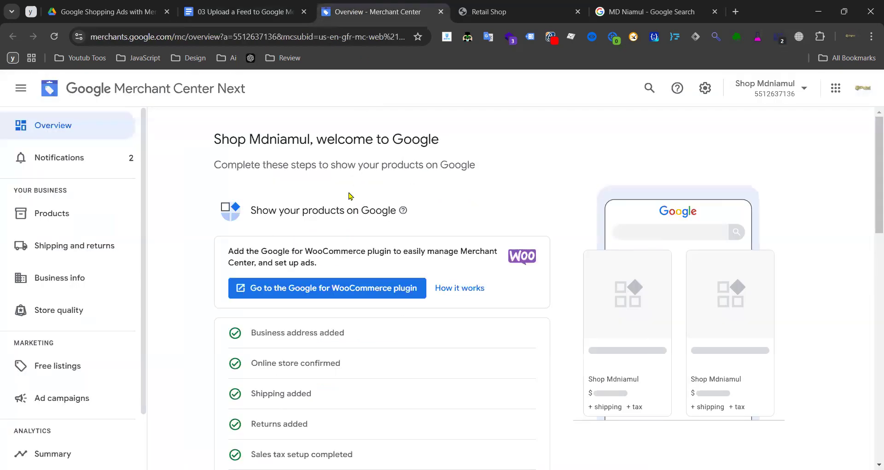
{"action": "scroll", "coordinate": [270, 353], "scroll_direction": "down", "scroll_amount": 3}
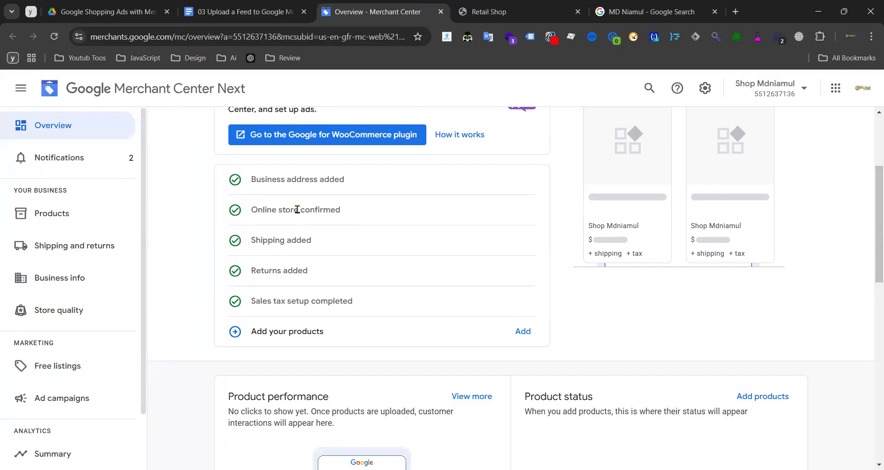
{"action": "left_click_drag", "start_coordinate": [281, 209], "coordinate": [339, 208]}
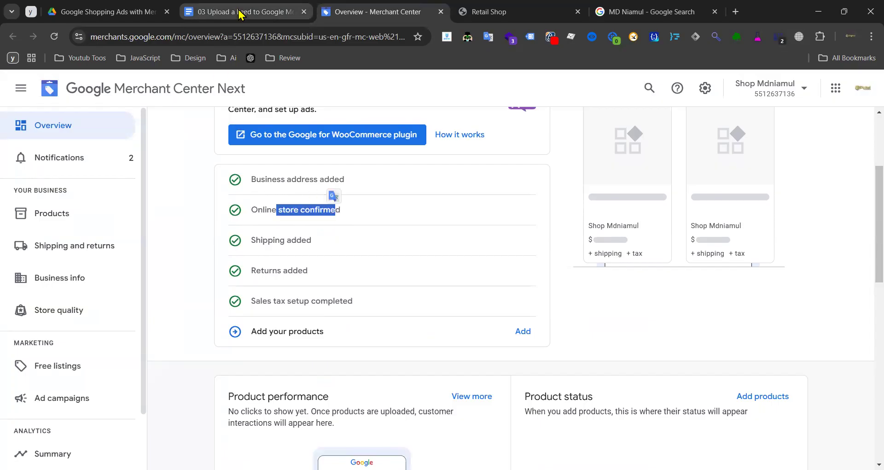
{"action": "left_click", "coordinate": [244, 12]}
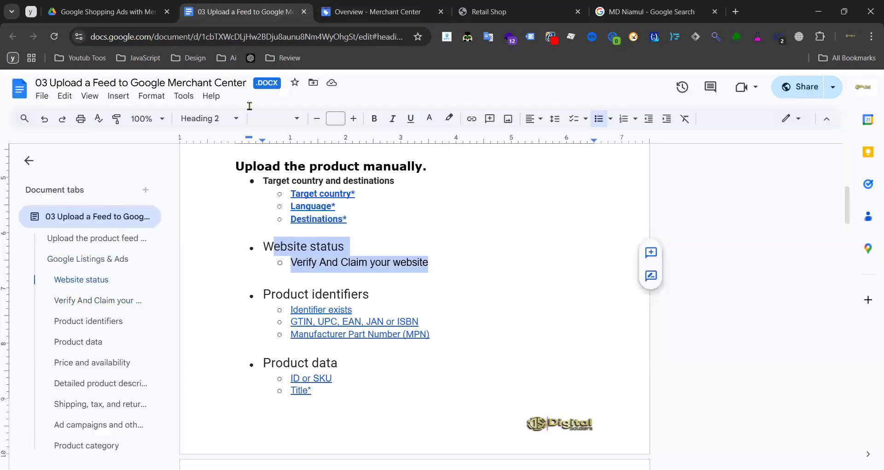
{"action": "double_click", "coordinate": [267, 297]}
{"action": "left_click_drag", "start_coordinate": [347, 297], "coordinate": [369, 294]}
{"action": "left_click", "coordinate": [454, 280]}
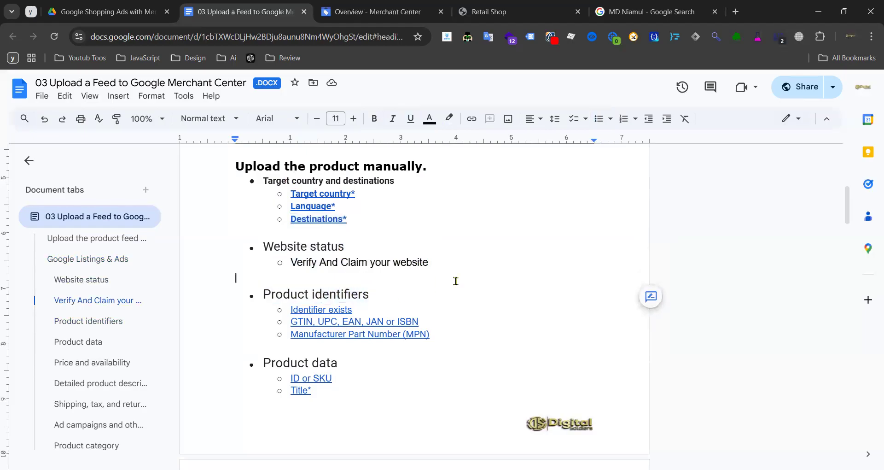
{"action": "left_click", "coordinate": [307, 311]}
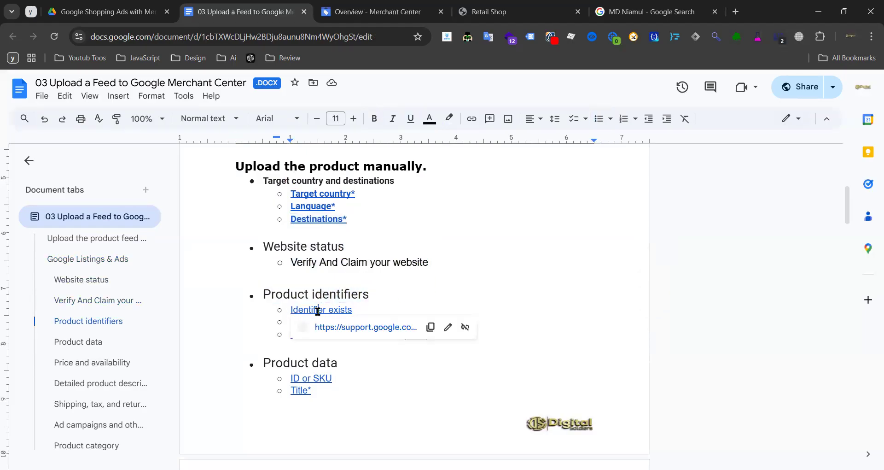
{"action": "left_click", "coordinate": [461, 297]}
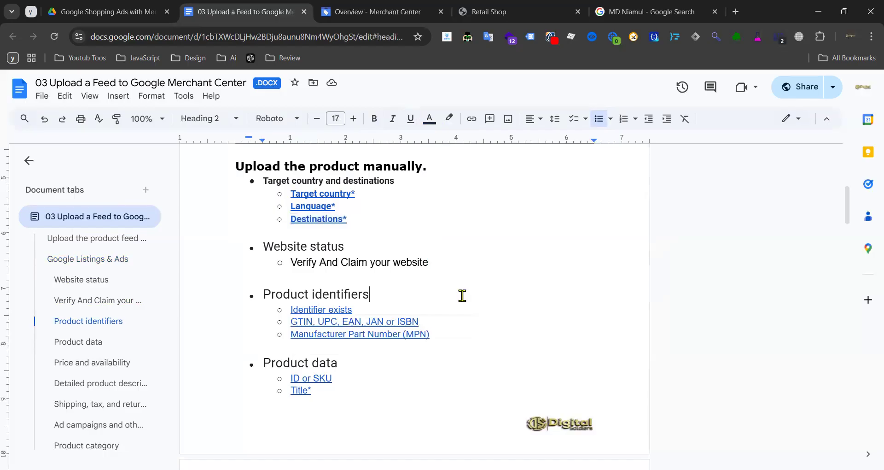
{"action": "left_click", "coordinate": [430, 335]}
{"action": "left_click_drag", "start_coordinate": [377, 326], "coordinate": [298, 318]}
{"action": "left_click", "coordinate": [454, 294]}
{"action": "scroll", "coordinate": [392, 311], "scroll_direction": "down", "scroll_amount": 3}
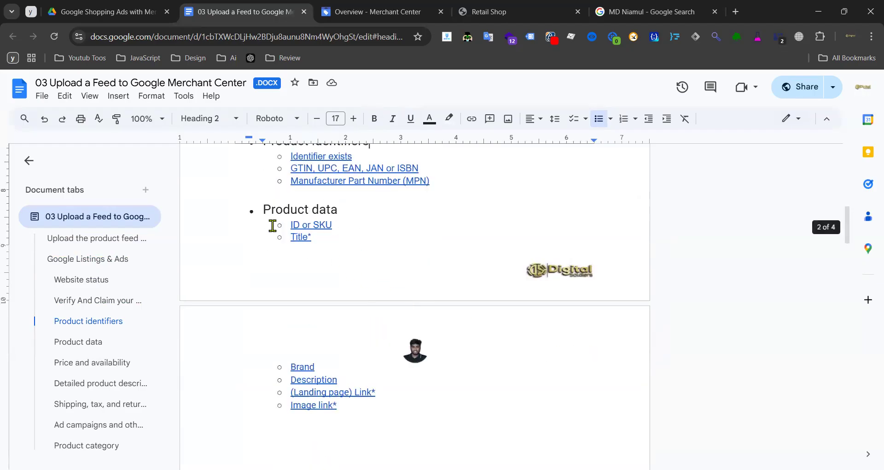
{"action": "left_click_drag", "start_coordinate": [263, 209], "coordinate": [337, 211]}
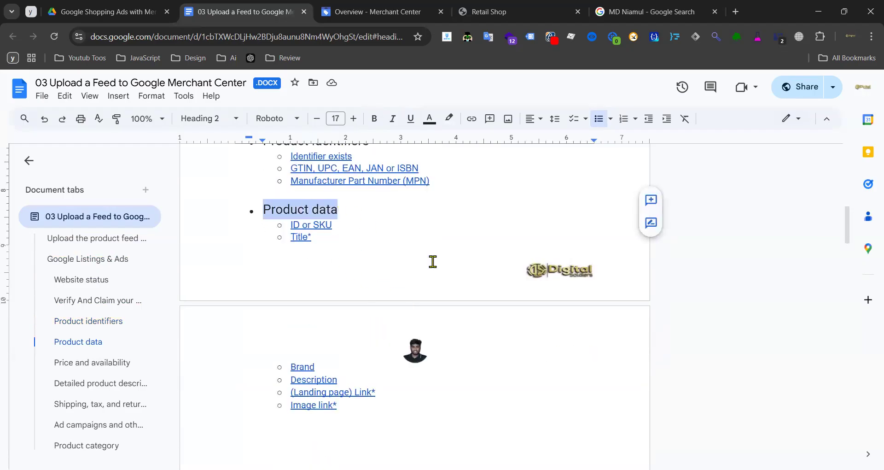
{"action": "left_click", "coordinate": [301, 245]}
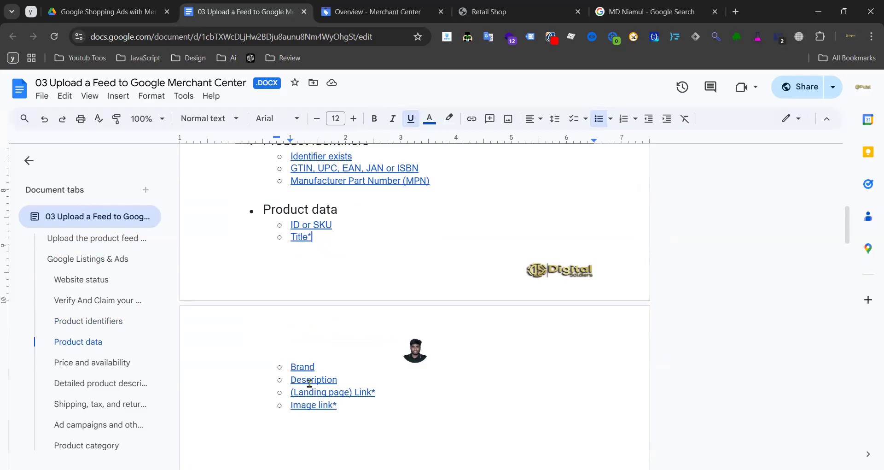
{"action": "left_click", "coordinate": [518, 20]}
- Open Power Suit Ensemble from the storefront's Most Popular products, then glance at the guide
{"action": "scroll", "coordinate": [392, 263], "scroll_direction": "down", "scroll_amount": 15}
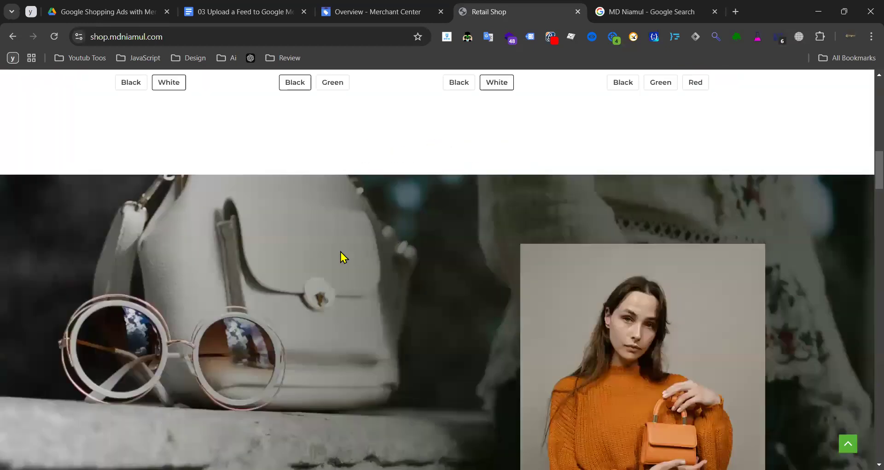
{"action": "scroll", "coordinate": [344, 257], "scroll_direction": "up", "scroll_amount": 6}
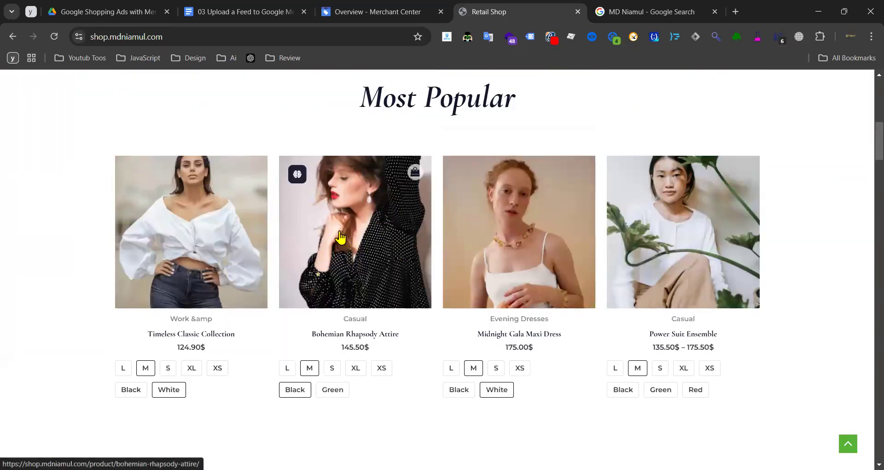
{"action": "left_click", "coordinate": [691, 237]}
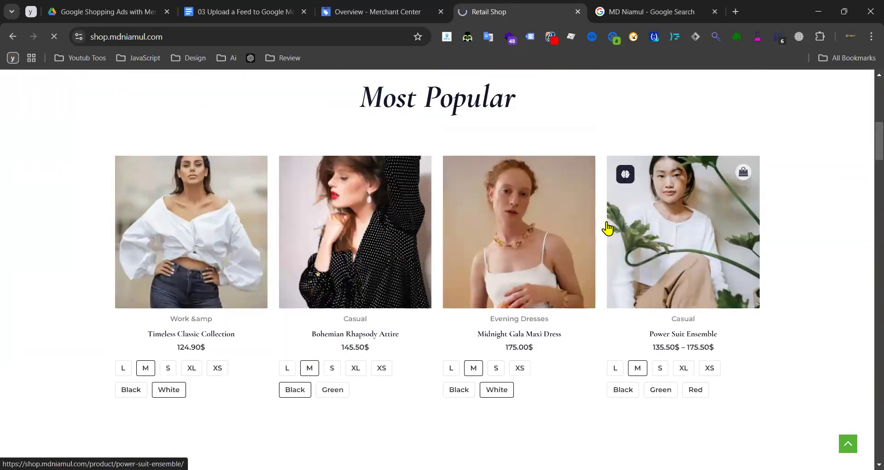
{"action": "left_click", "coordinate": [360, 11]}
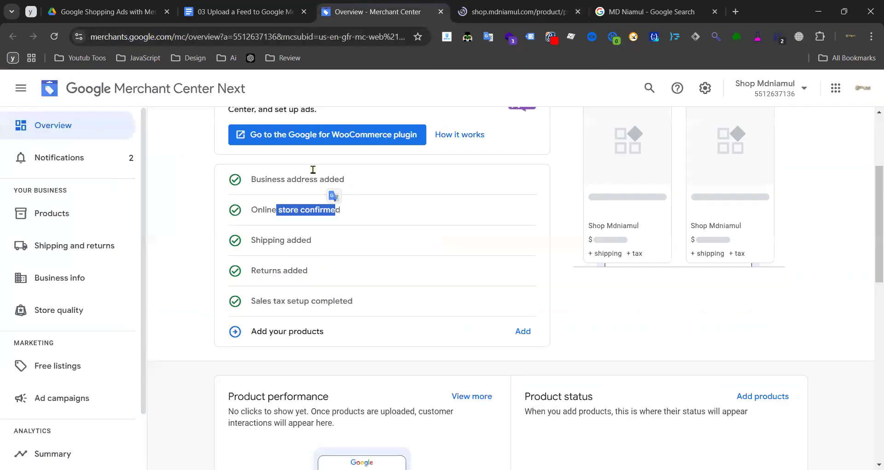
{"action": "left_click", "coordinate": [244, 11]}
{"action": "scroll", "coordinate": [354, 364], "scroll_direction": "down", "scroll_amount": 3}
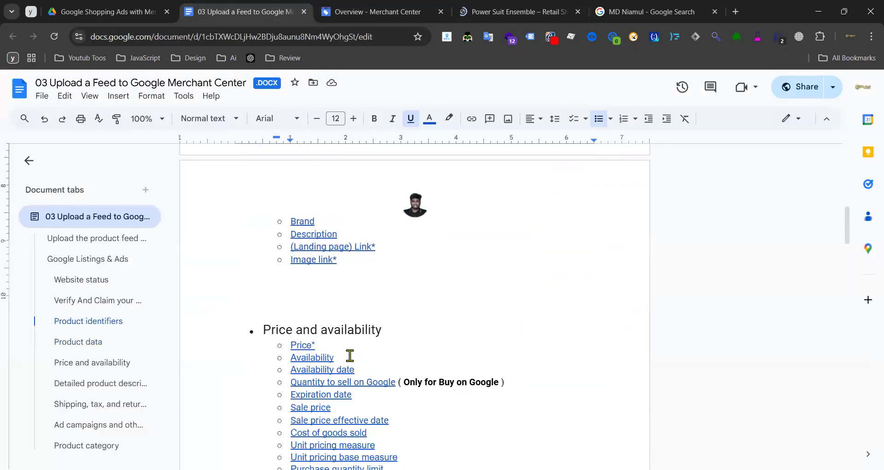
{"action": "left_click_drag", "start_coordinate": [392, 240], "coordinate": [287, 238]}
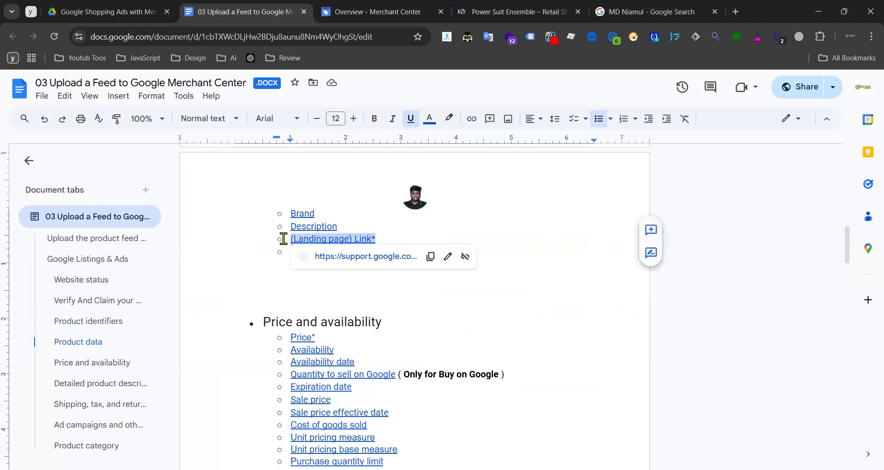
- Select the Power Suit Ensemble page URL and highlight the guide's 'Image link*' field
{"action": "left_click", "coordinate": [506, 12]}
{"action": "left_click_drag", "start_coordinate": [300, 34], "coordinate": [120, 37]}
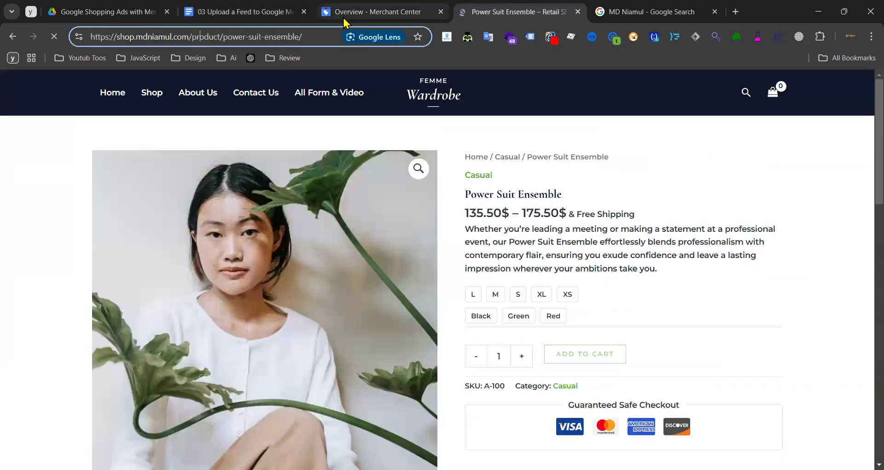
{"action": "left_click", "coordinate": [272, 10]}
{"action": "left_click_drag", "start_coordinate": [347, 253], "coordinate": [289, 252]}
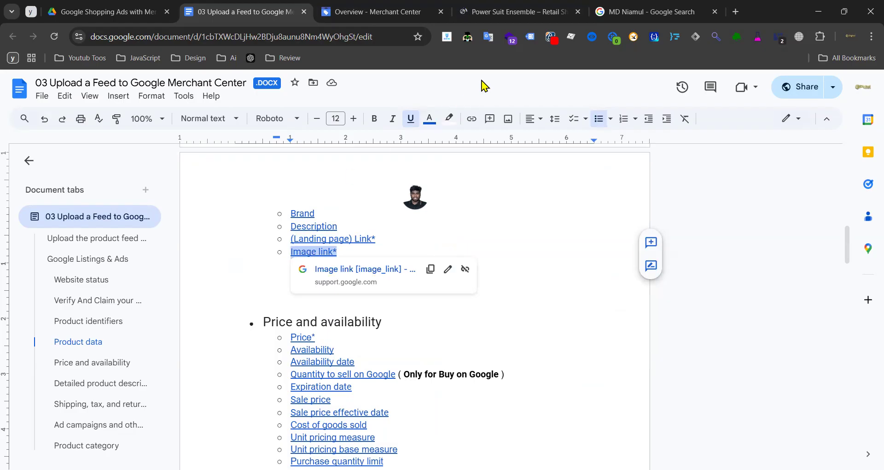
{"action": "left_click", "coordinate": [510, 12]}
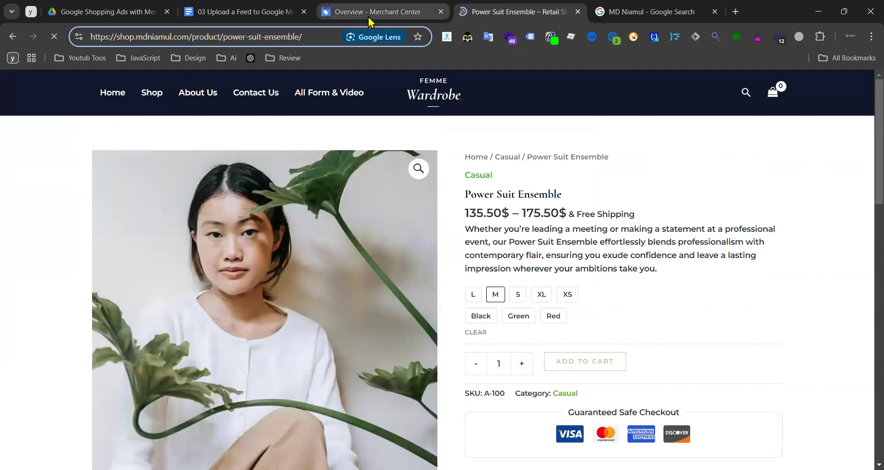
{"action": "left_click", "coordinate": [370, 14]}
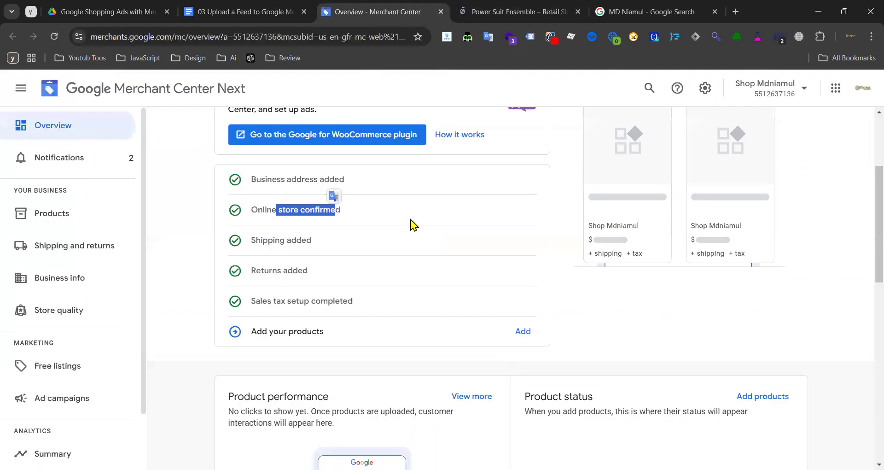
{"action": "left_click", "coordinate": [231, 10]}
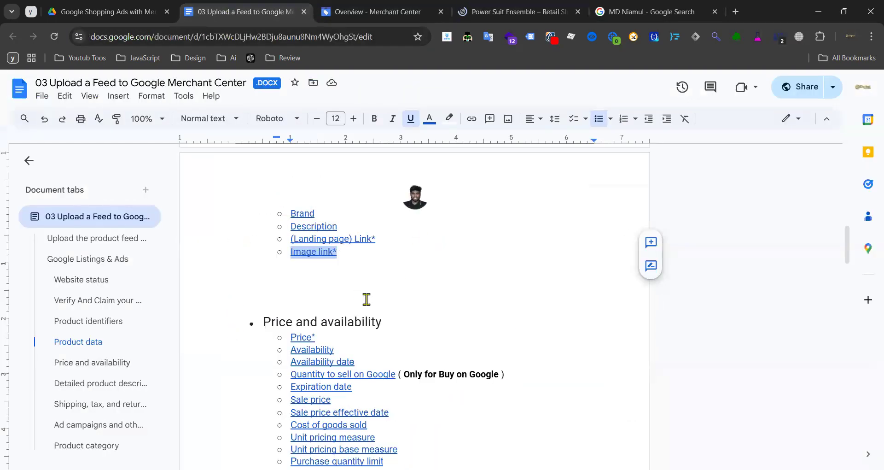
- Preview the Availability link and highlight the Availability date item
{"action": "left_click", "coordinate": [370, 295]}
{"action": "scroll", "coordinate": [373, 295], "scroll_direction": "down", "scroll_amount": 3}
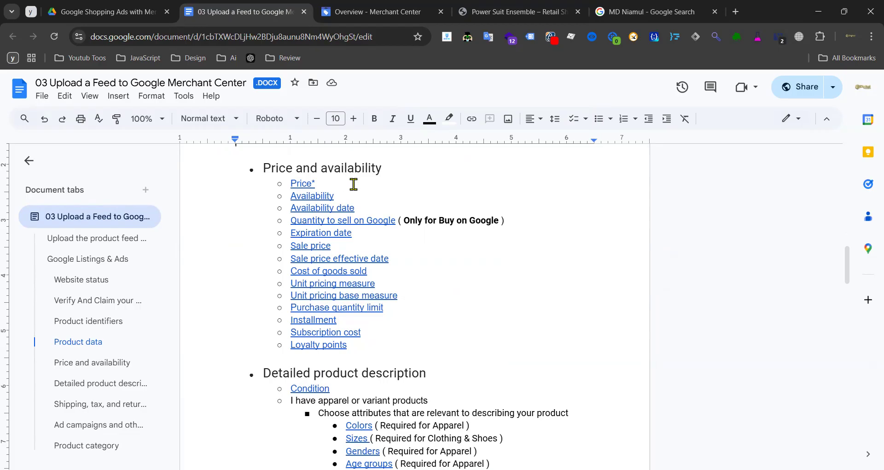
{"action": "left_click", "coordinate": [303, 198]}
{"action": "left_click", "coordinate": [405, 191]}
{"action": "left_click_drag", "start_coordinate": [365, 207], "coordinate": [291, 210]}
{"action": "left_click", "coordinate": [548, 267]}
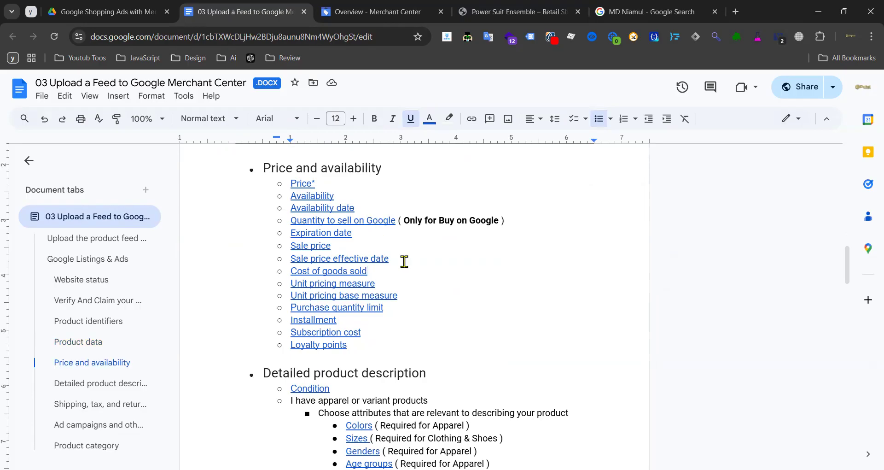
- Highlight the Quantity to sell on Google line and the Expiration date item
{"action": "left_click", "coordinate": [306, 220]}
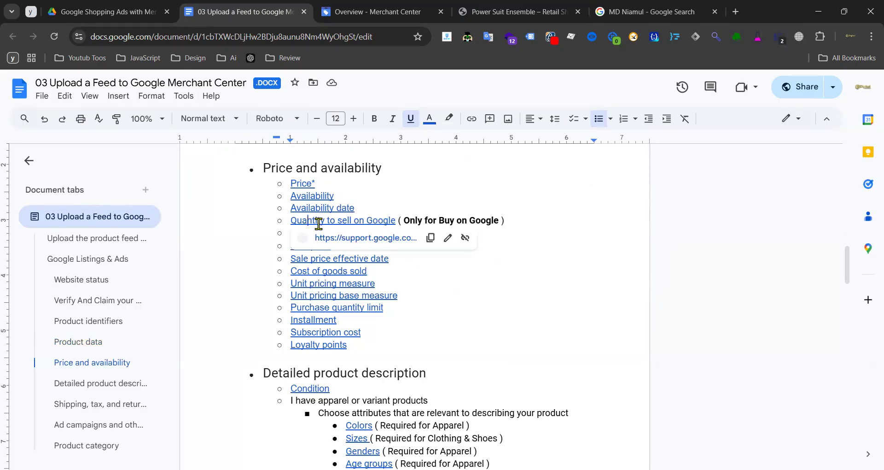
{"action": "left_click_drag", "start_coordinate": [517, 219], "coordinate": [296, 216]}
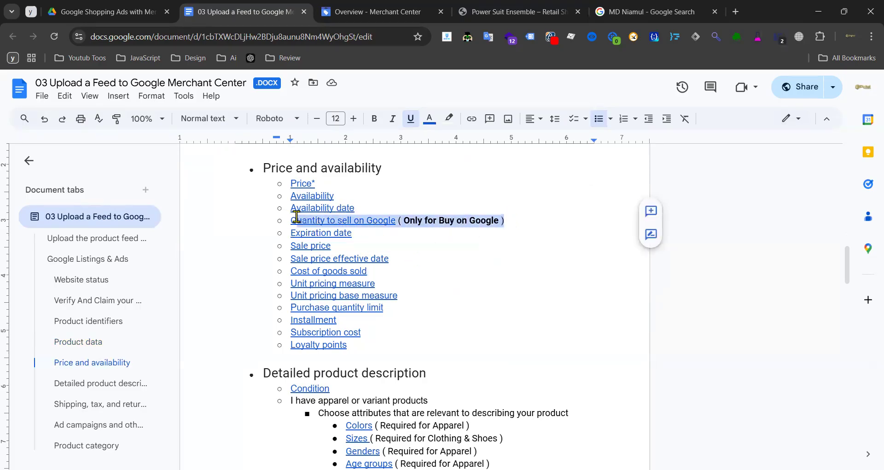
{"action": "left_click", "coordinate": [474, 215]}
{"action": "left_click_drag", "start_coordinate": [536, 219], "coordinate": [295, 220]}
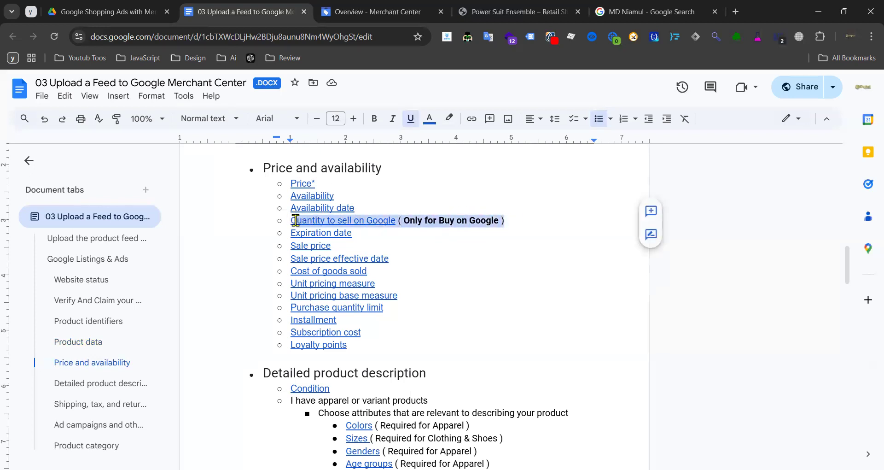
{"action": "left_click", "coordinate": [428, 248]}
{"action": "left_click_drag", "start_coordinate": [376, 236], "coordinate": [294, 234]}
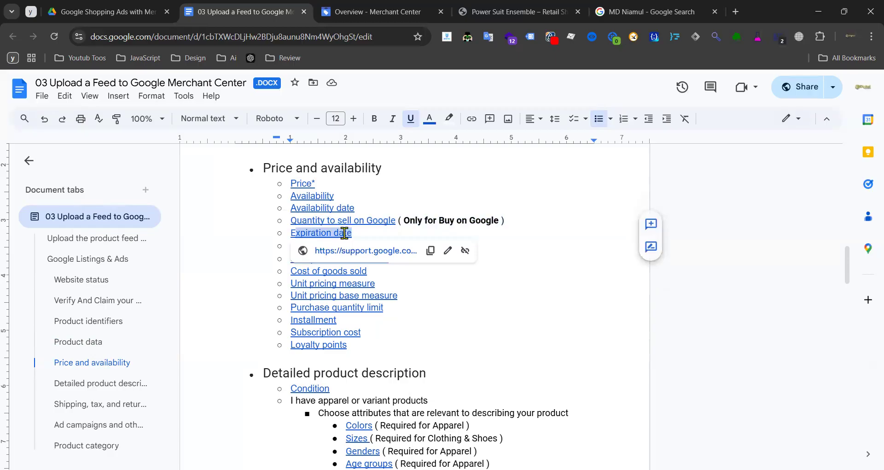
{"action": "left_click", "coordinate": [515, 236]}
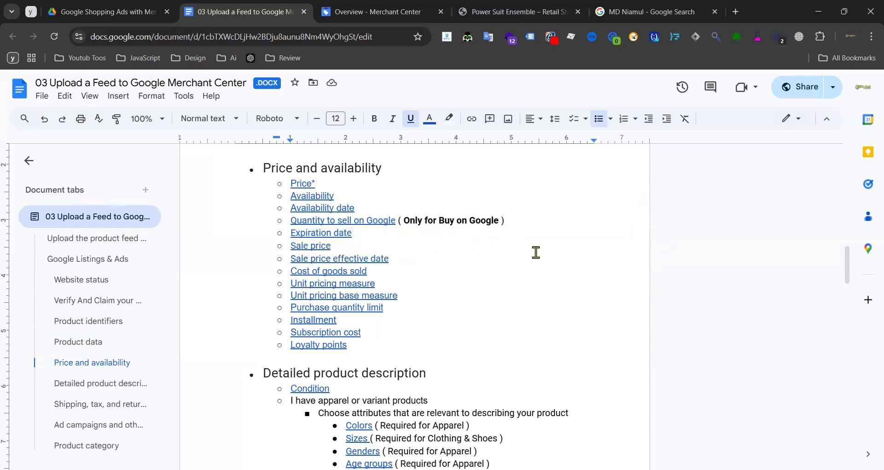
- Highlight the Sale price, Sale price effective date and Cost of goods sold attributes
{"action": "left_click_drag", "start_coordinate": [369, 246], "coordinate": [300, 244]}
{"action": "left_click", "coordinate": [448, 243]}
{"action": "left_click_drag", "start_coordinate": [389, 258], "coordinate": [297, 244]}
{"action": "left_click", "coordinate": [464, 272]}
{"action": "left_click_drag", "start_coordinate": [390, 274], "coordinate": [291, 271]}
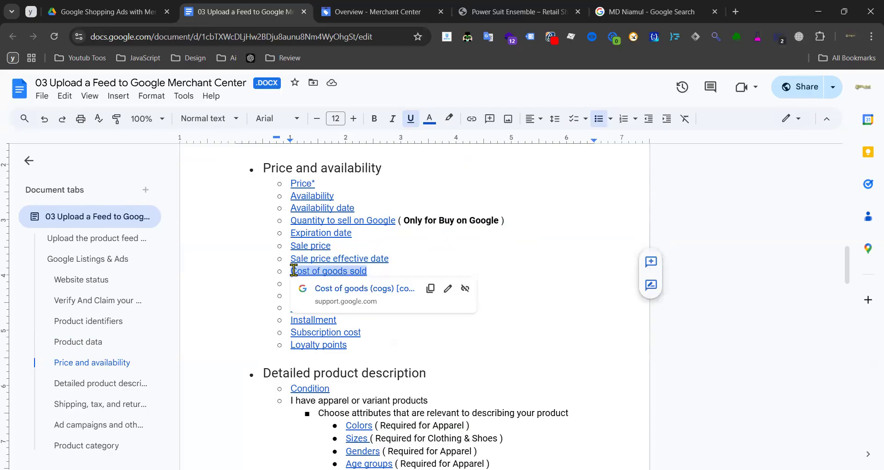
{"action": "left_click", "coordinate": [390, 273]}
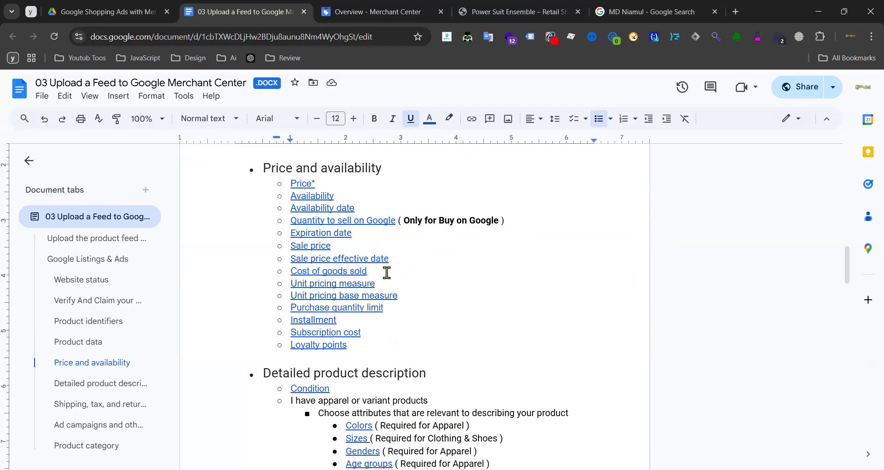
{"action": "left_click_drag", "start_coordinate": [387, 273], "coordinate": [274, 270]}
{"action": "left_click", "coordinate": [529, 254]}
- Highlight unit pricing, purchase limit, Subscription cost through Loyalty points, then the Detailed product description heading
{"action": "triple_click", "coordinate": [385, 285]}
{"action": "left_click", "coordinate": [411, 305]}
{"action": "left_click_drag", "start_coordinate": [397, 307], "coordinate": [312, 292]}
{"action": "left_click_drag", "start_coordinate": [363, 350], "coordinate": [293, 289]}
{"action": "left_click", "coordinate": [510, 318]}
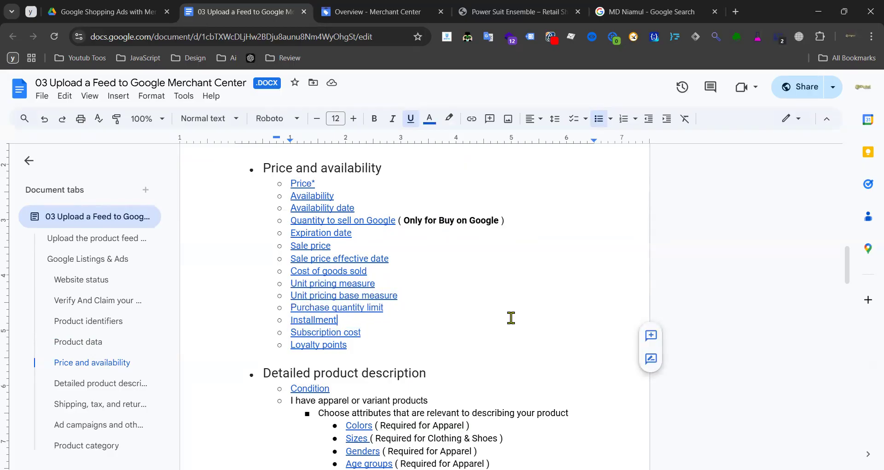
{"action": "scroll", "coordinate": [509, 317], "scroll_direction": "down", "scroll_amount": 3}
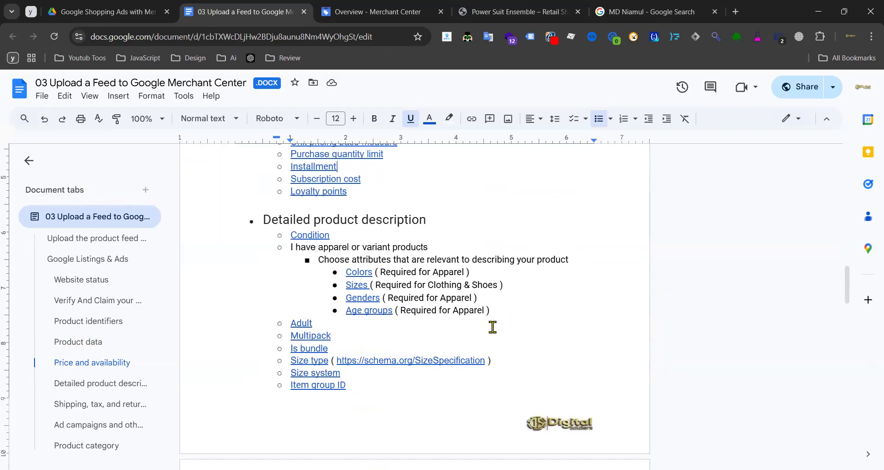
{"action": "left_click_drag", "start_coordinate": [263, 220], "coordinate": [420, 222]}
- Highlight the apparel/variant line, attribute instructions and the Colors 'Required for Apparel' note
{"action": "double_click", "coordinate": [287, 224]}
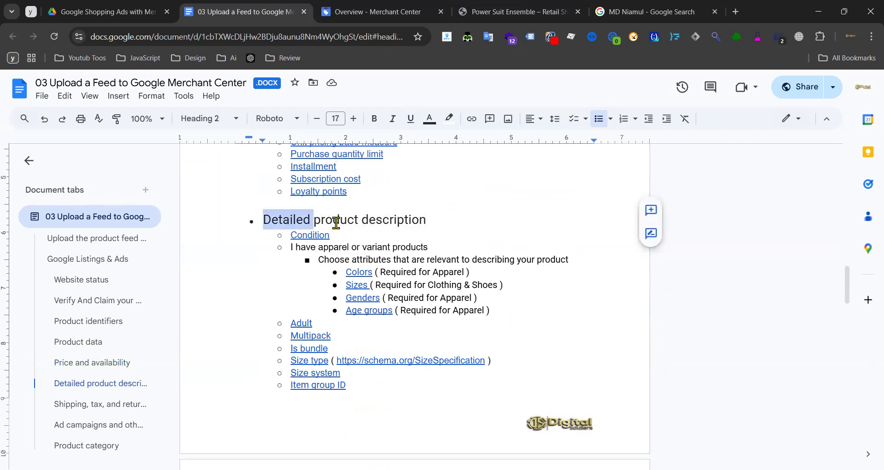
{"action": "left_click", "coordinate": [398, 220]}
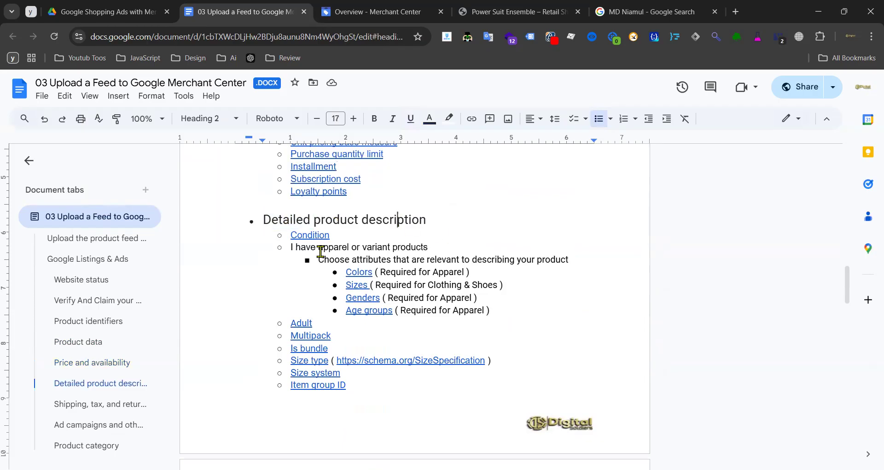
{"action": "left_click_drag", "start_coordinate": [291, 248], "coordinate": [427, 250]}
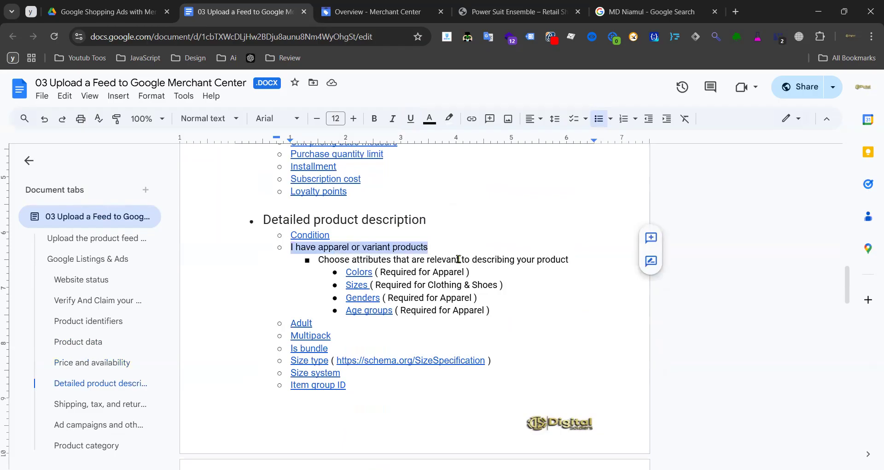
{"action": "left_click", "coordinate": [331, 262]}
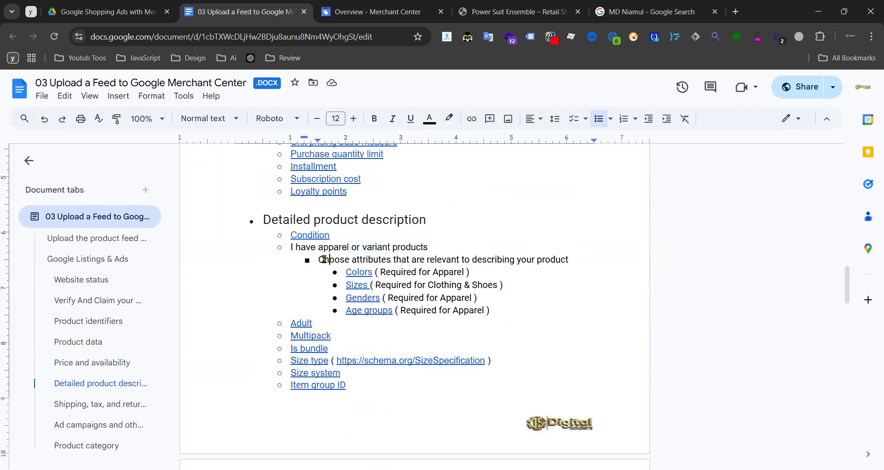
{"action": "left_click", "coordinate": [555, 253]}
{"action": "triple_click", "coordinate": [566, 255]}
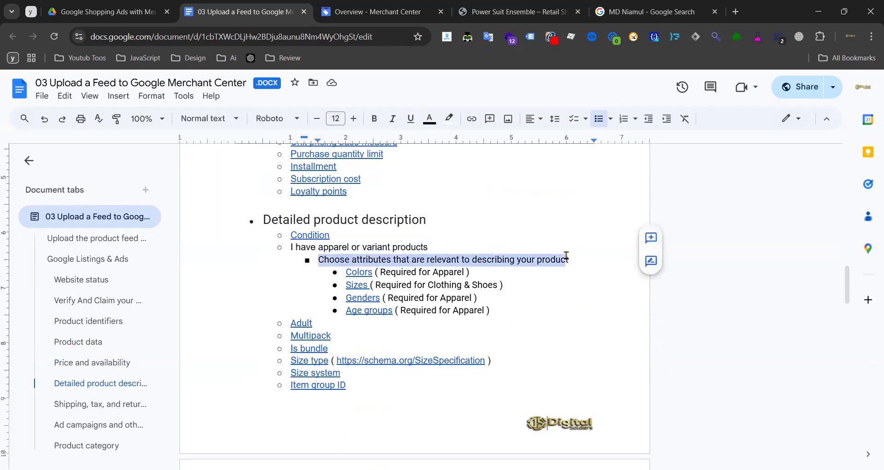
{"action": "left_click_drag", "start_coordinate": [491, 273], "coordinate": [465, 275]}
{"action": "left_click", "coordinate": [517, 310]}
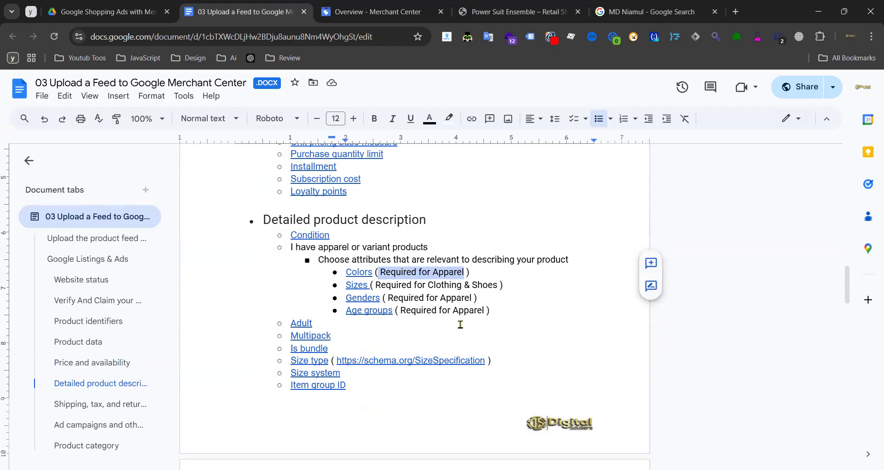
- Preview the Adult, Age groups and Size type links and highlight the schema.org SizeSpecification reference
{"action": "left_click", "coordinate": [325, 325]}
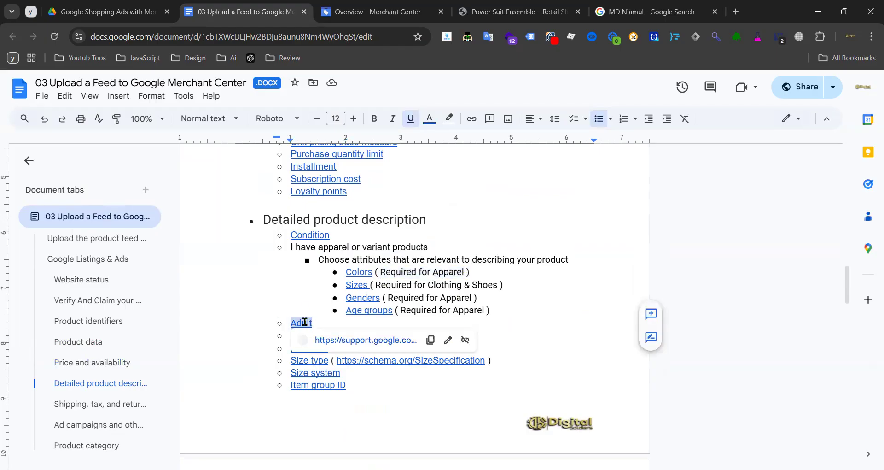
{"action": "left_click", "coordinate": [336, 311]}
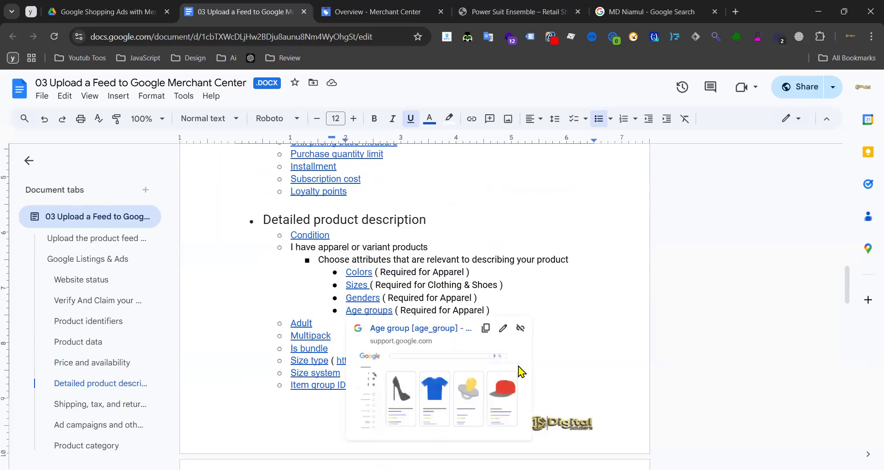
{"action": "left_click", "coordinate": [563, 334]}
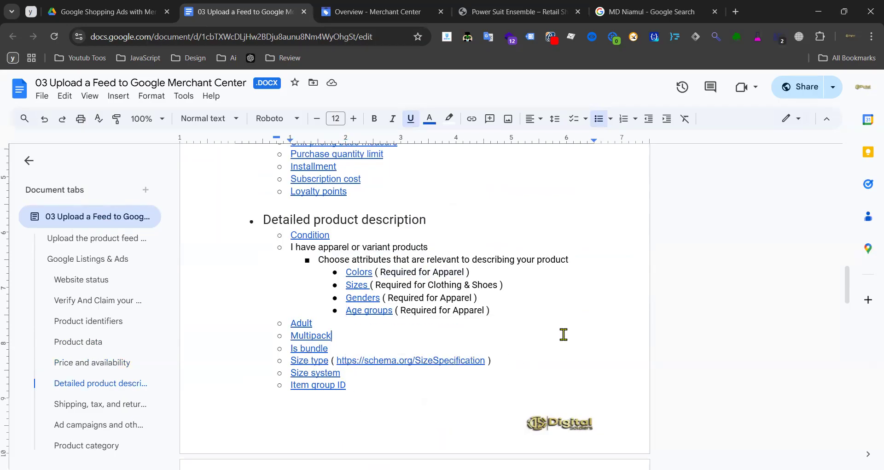
{"action": "left_click", "coordinate": [299, 362]}
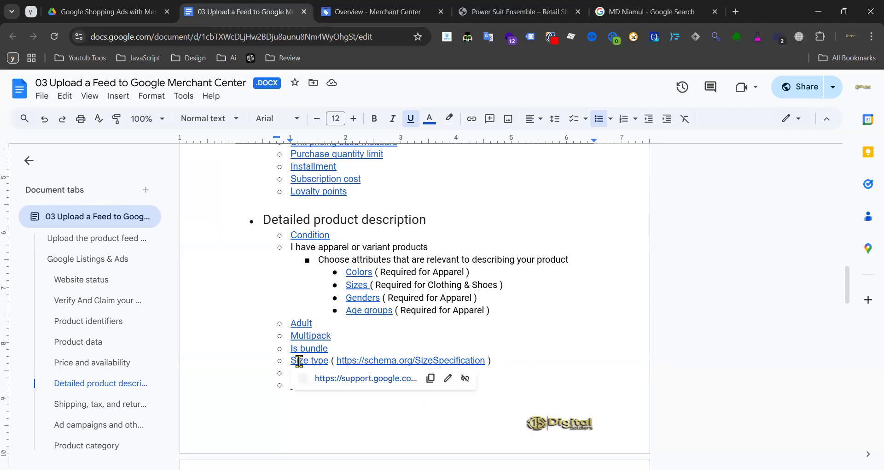
{"action": "left_click", "coordinate": [418, 328]}
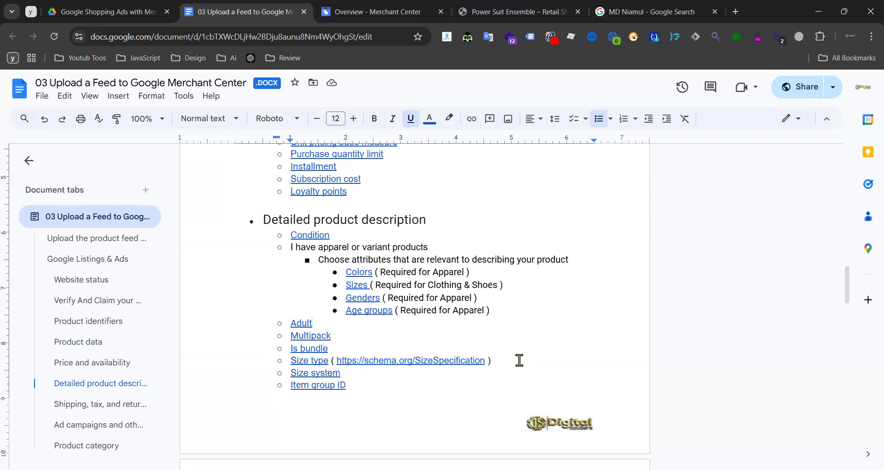
{"action": "left_click", "coordinate": [509, 357]}
{"action": "left_click_drag", "start_coordinate": [491, 360], "coordinate": [291, 372]}
{"action": "left_click", "coordinate": [501, 342]}
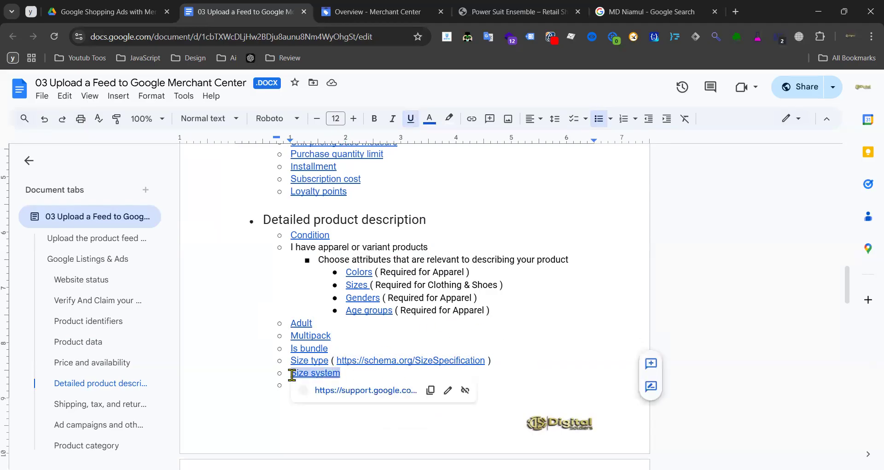
- Preview the Item group ID and Energy efficiency class links further down
{"action": "scroll", "coordinate": [344, 359], "scroll_direction": "down", "scroll_amount": 3}
{"action": "left_click", "coordinate": [333, 230]}
{"action": "type", "text": "Item group ID"}
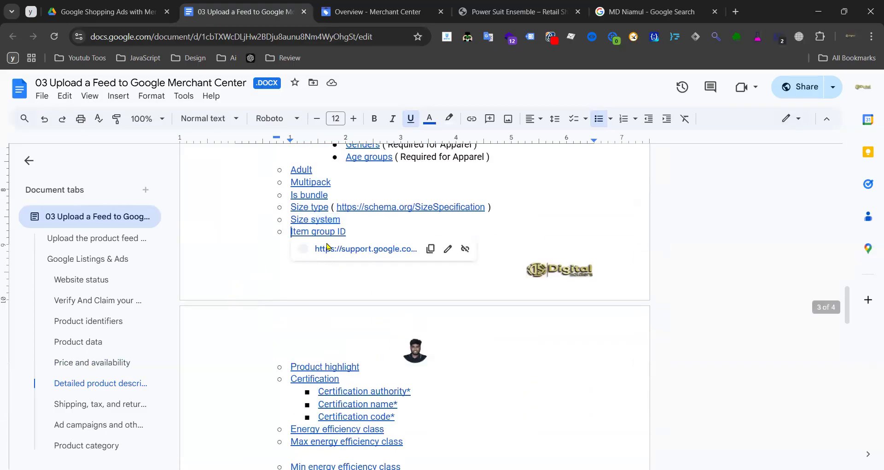
{"action": "scroll", "coordinate": [506, 331], "scroll_direction": "down", "scroll_amount": 3}
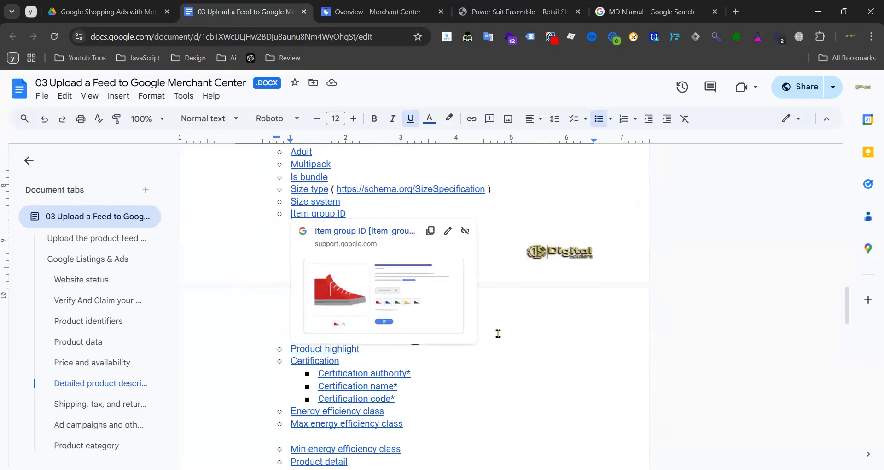
{"action": "left_click", "coordinate": [243, 287]}
{"action": "scroll", "coordinate": [334, 286], "scroll_direction": "up", "scroll_amount": 2}
- Highlight the Size type schema reference and the Certification attribute with its sub-items
{"action": "scroll", "coordinate": [333, 286], "scroll_direction": "up", "scroll_amount": 1}
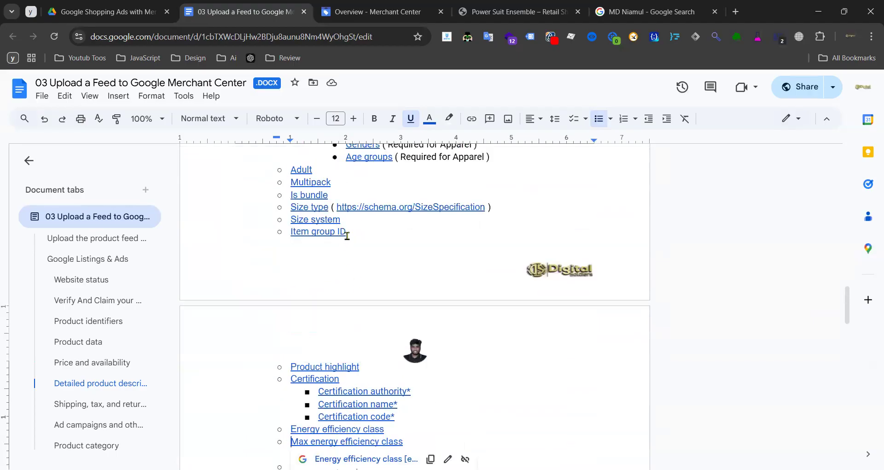
{"action": "left_click_drag", "start_coordinate": [493, 208], "coordinate": [329, 207]}
{"action": "scroll", "coordinate": [365, 288], "scroll_direction": "down", "scroll_amount": 3}
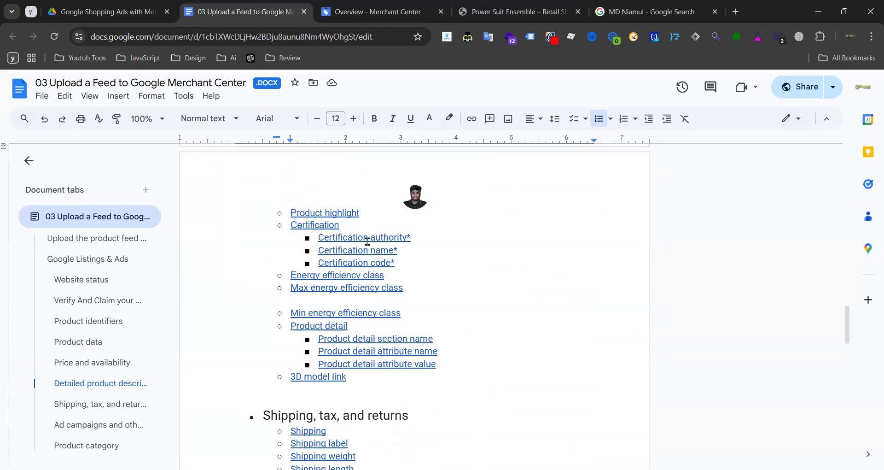
{"action": "left_click_drag", "start_coordinate": [294, 229], "coordinate": [392, 269]}
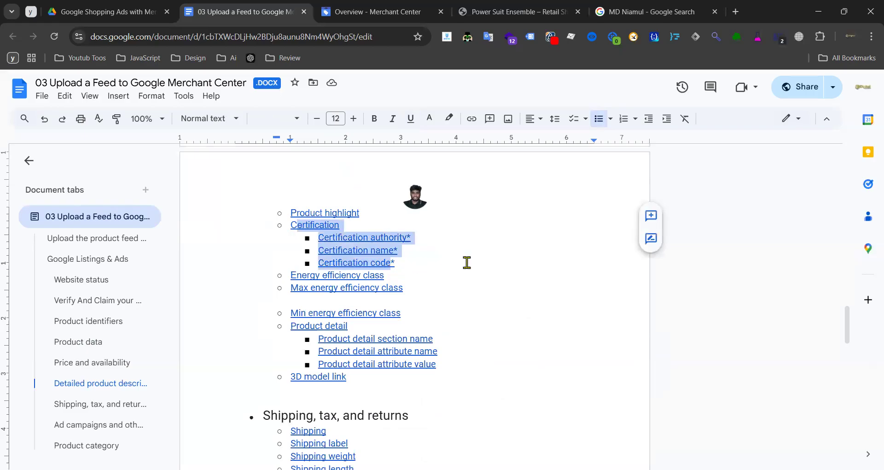
{"action": "left_click", "coordinate": [466, 262]}
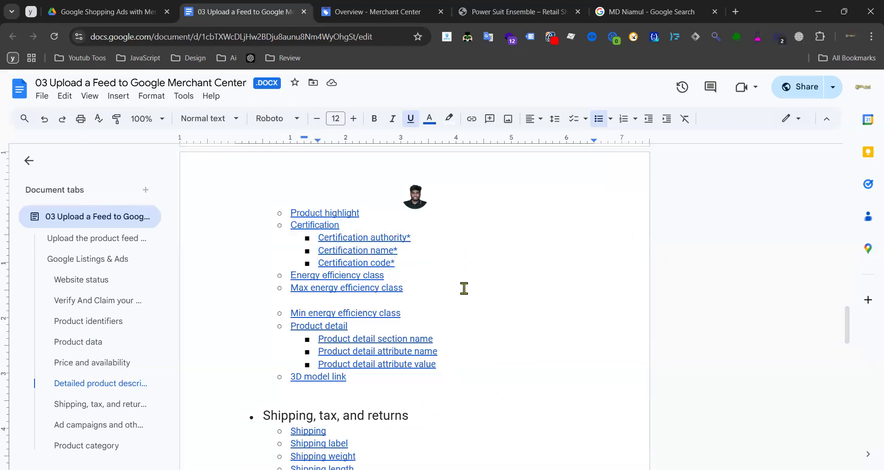
- Highlight the energy efficiency class attributes, then move down to Shipping, tax, and returns
{"action": "left_click_drag", "start_coordinate": [442, 287], "coordinate": [289, 273]}
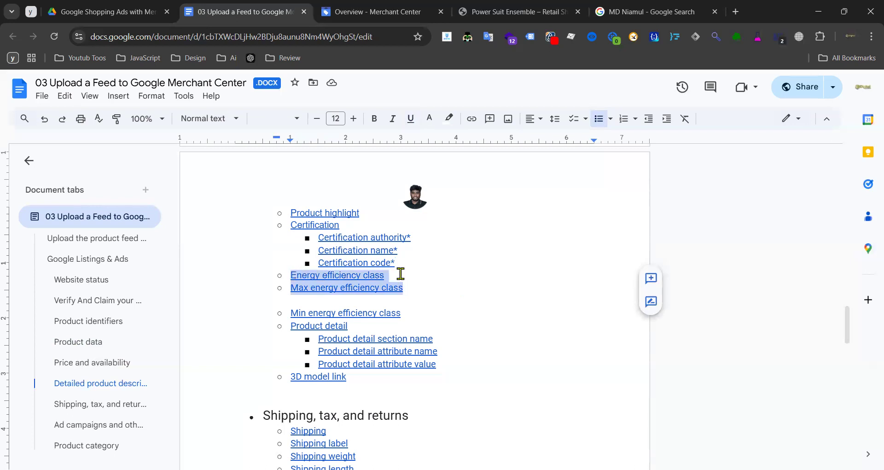
{"action": "left_click", "coordinate": [470, 316]}
{"action": "scroll", "coordinate": [442, 332], "scroll_direction": "down", "scroll_amount": 3}
{"action": "scroll", "coordinate": [414, 318], "scroll_direction": "up", "scroll_amount": 6}
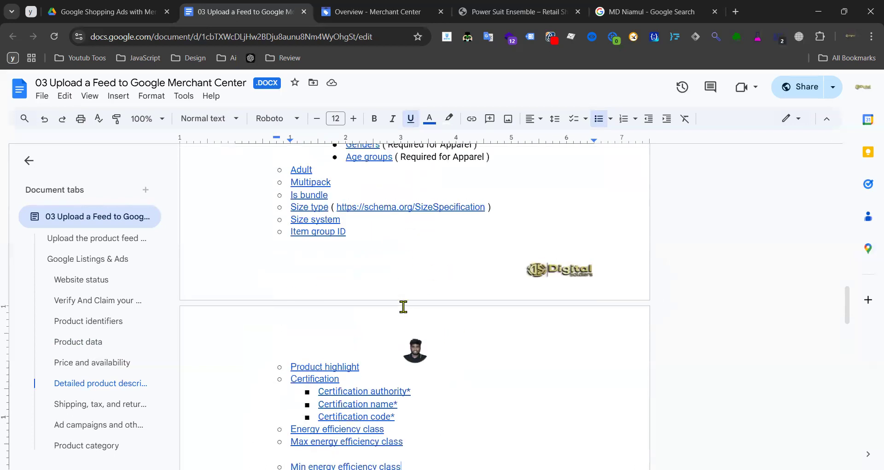
{"action": "left_click", "coordinate": [347, 231]}
{"action": "scroll", "coordinate": [349, 230], "scroll_direction": "up", "scroll_amount": 3}
{"action": "left_click", "coordinate": [294, 221], "text": "shift"}
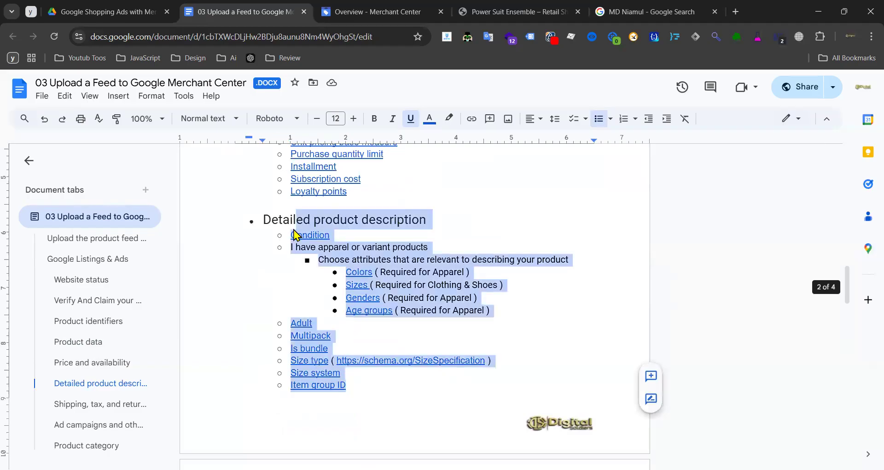
{"action": "scroll", "coordinate": [502, 317], "scroll_direction": "down", "scroll_amount": 10}
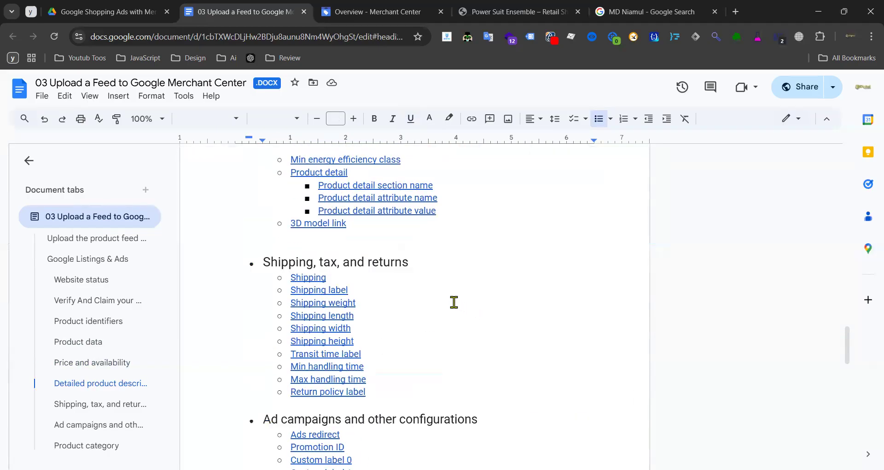
{"action": "left_click_drag", "start_coordinate": [264, 266], "coordinate": [410, 266]}
{"action": "left_click_drag", "start_coordinate": [435, 261], "coordinate": [269, 260]}
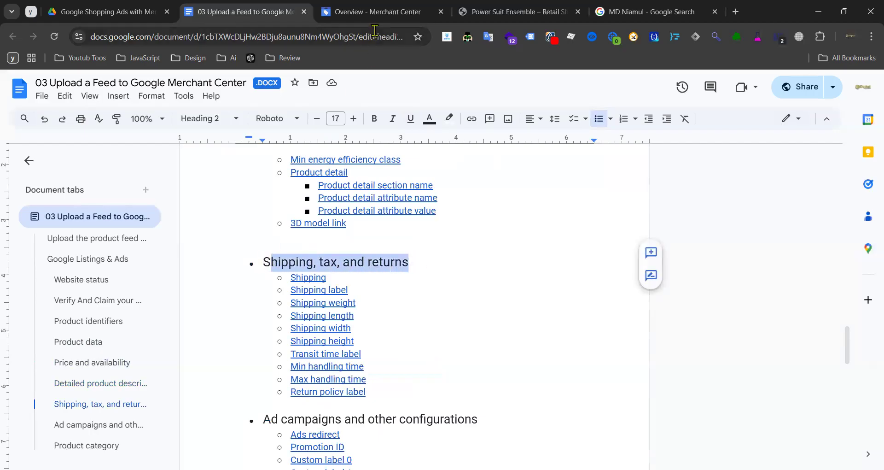
{"action": "left_click", "coordinate": [375, 14]}
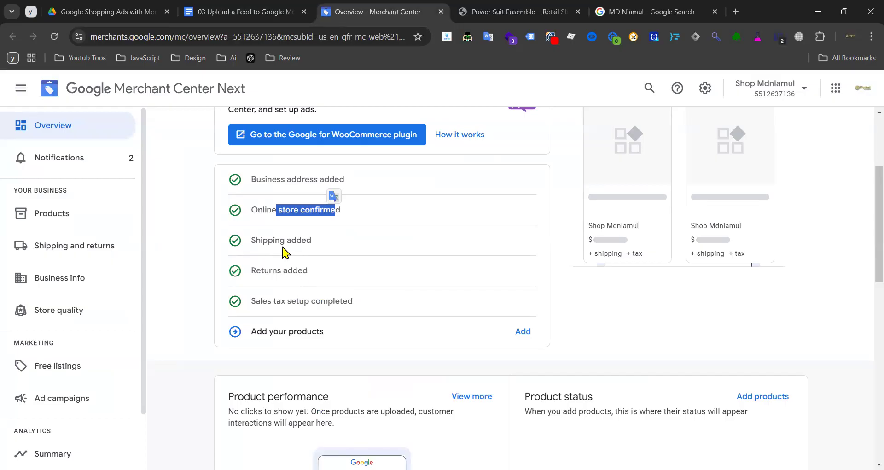
{"action": "left_click", "coordinate": [251, 12]}
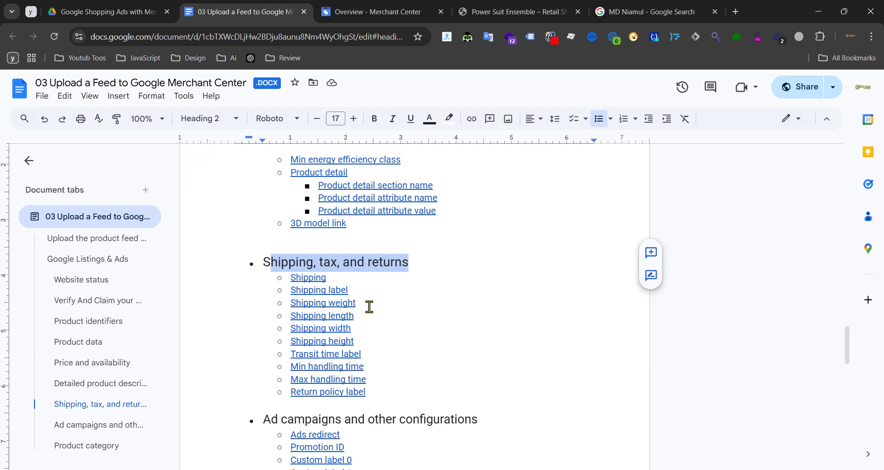
{"action": "left_click_drag", "start_coordinate": [381, 391], "coordinate": [289, 278]}
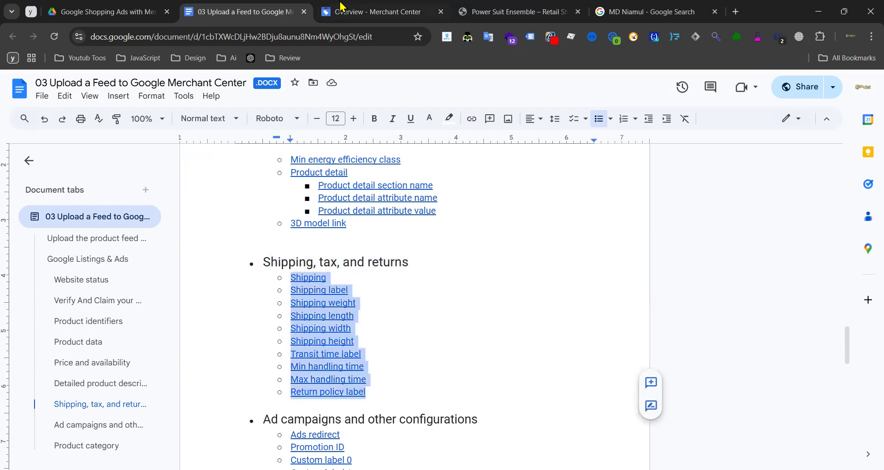
{"action": "left_click", "coordinate": [423, 328]}
{"action": "scroll", "coordinate": [460, 296], "scroll_direction": "down", "scroll_amount": 3}
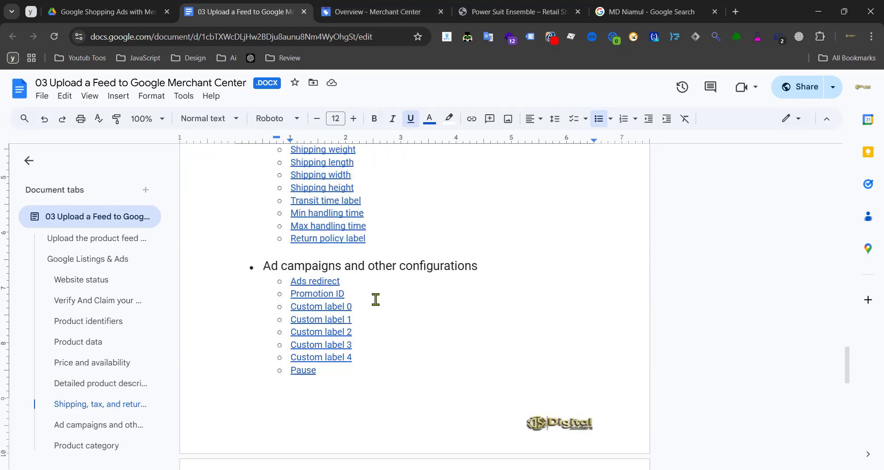
{"action": "left_click_drag", "start_coordinate": [330, 384], "coordinate": [289, 293]}
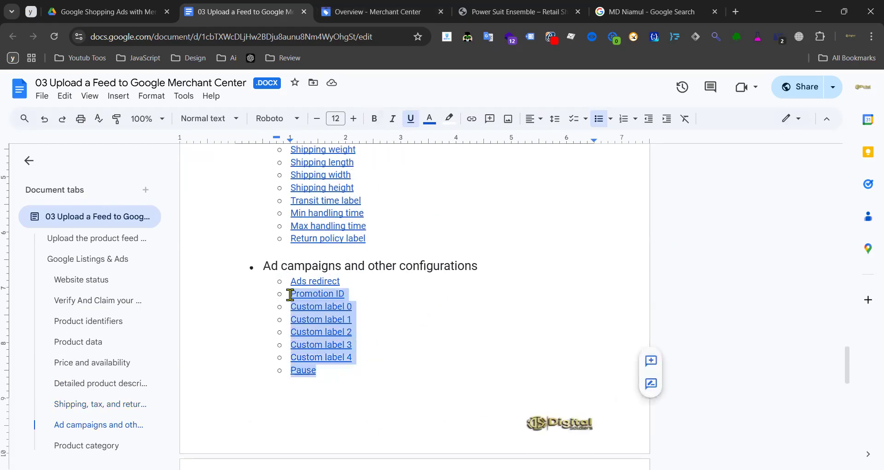
{"action": "left_click", "coordinate": [421, 308]}
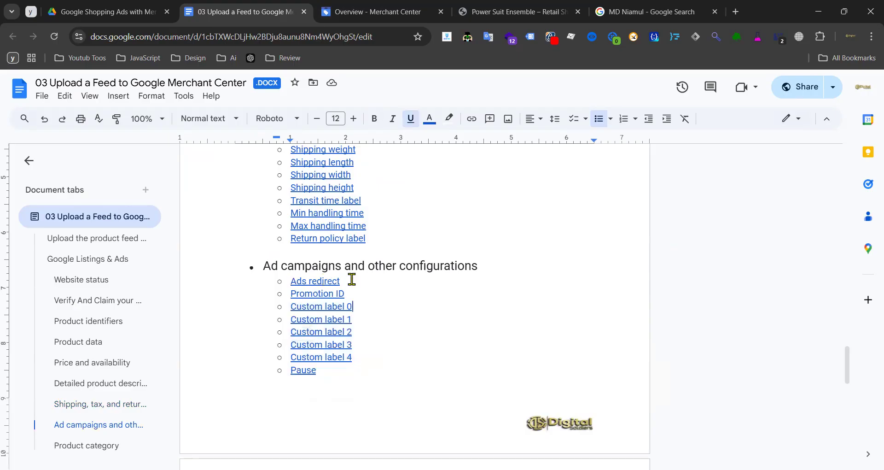
{"action": "left_click_drag", "start_coordinate": [322, 281], "coordinate": [291, 293]}
{"action": "left_click", "coordinate": [369, 278]}
{"action": "left_click", "coordinate": [405, 288]}
{"action": "left_click_drag", "start_coordinate": [345, 293], "coordinate": [292, 293]}
{"action": "left_click", "coordinate": [412, 282]}
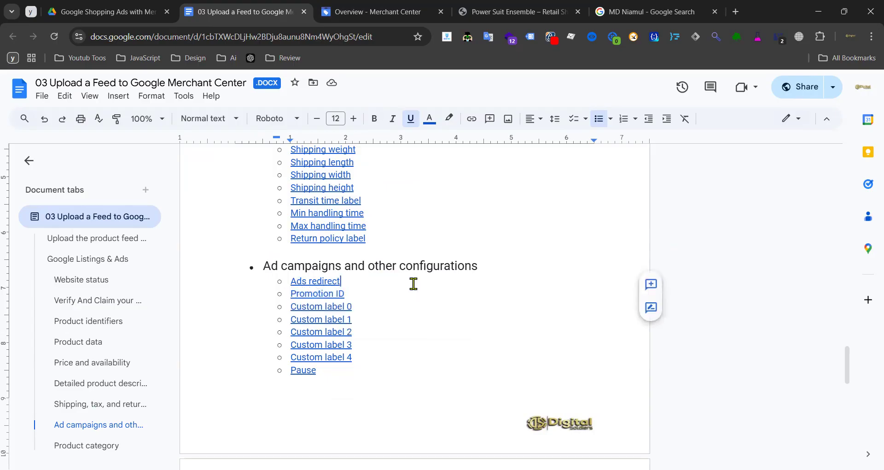
{"action": "left_click_drag", "start_coordinate": [363, 291], "coordinate": [292, 294]}
{"action": "left_click", "coordinate": [367, 292]}
{"action": "left_click", "coordinate": [452, 285]}
{"action": "left_click_drag", "start_coordinate": [357, 362], "coordinate": [289, 305]}
{"action": "left_click", "coordinate": [424, 313]}
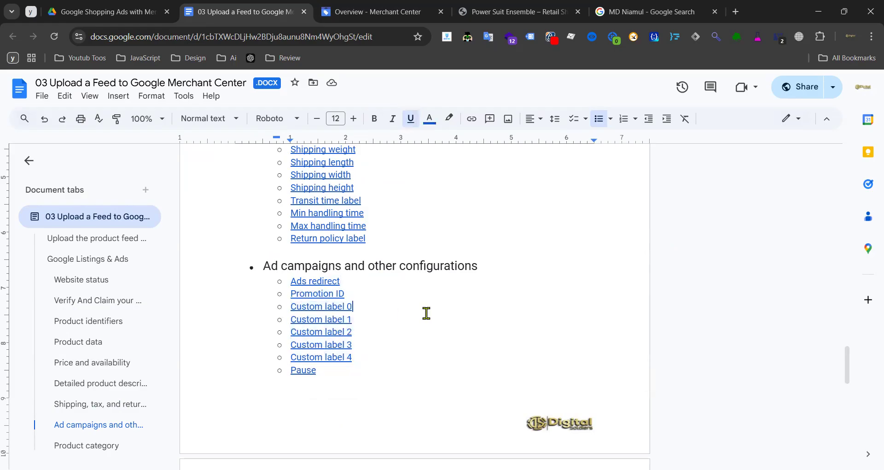
{"action": "scroll", "coordinate": [432, 310], "scroll_direction": "down", "scroll_amount": 3}
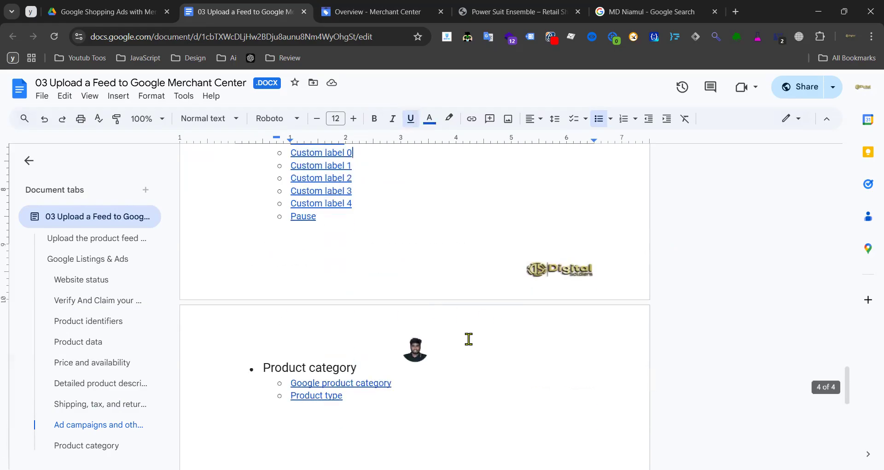
{"action": "scroll", "coordinate": [418, 390], "scroll_direction": "down", "scroll_amount": 3}
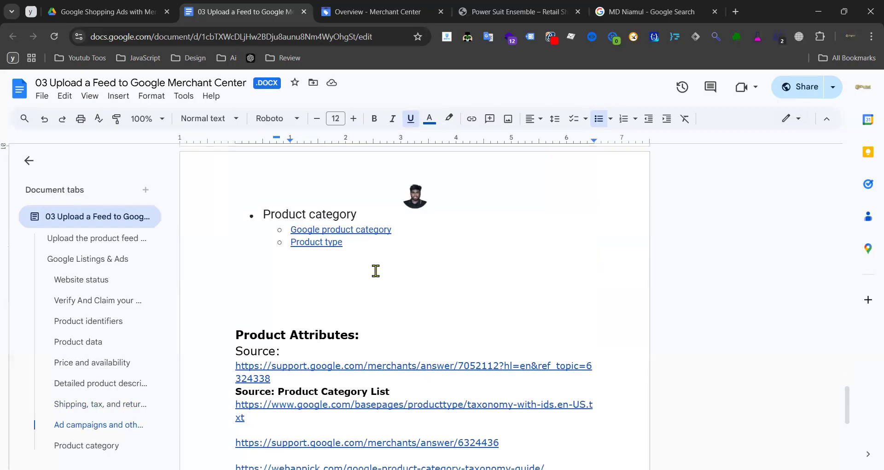
{"action": "left_click_drag", "start_coordinate": [410, 229], "coordinate": [291, 229]}
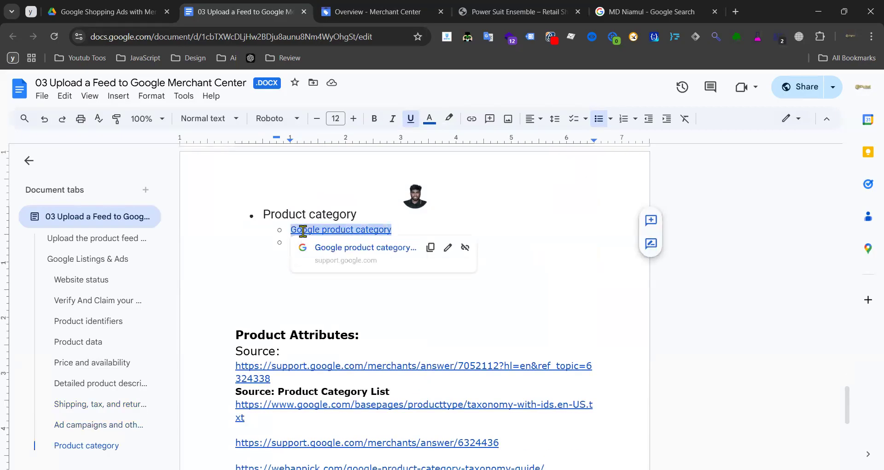
{"action": "left_click", "coordinate": [461, 231]}
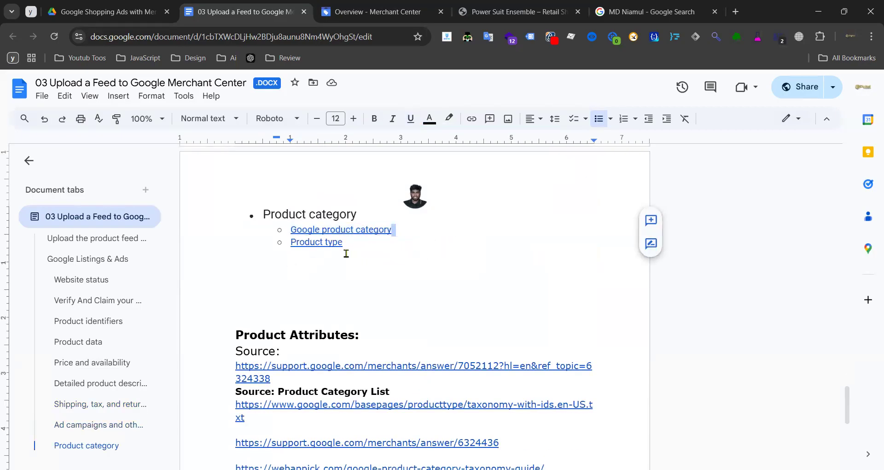
{"action": "left_click_drag", "start_coordinate": [345, 242], "coordinate": [290, 241]}
{"action": "left_click", "coordinate": [259, 285]}
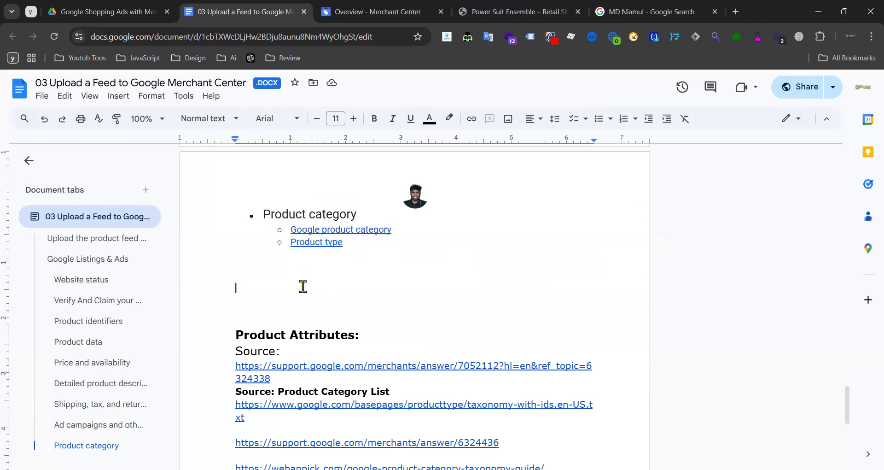
{"action": "scroll", "coordinate": [324, 281], "scroll_direction": "down", "scroll_amount": 3}
{"action": "scroll", "coordinate": [335, 274], "scroll_direction": "up", "scroll_amount": 6}
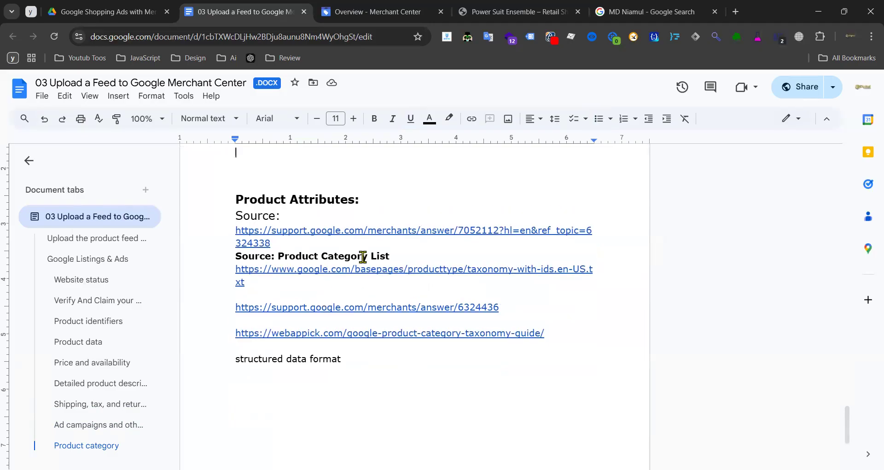
{"action": "scroll", "coordinate": [373, 249], "scroll_direction": "up", "scroll_amount": 20}
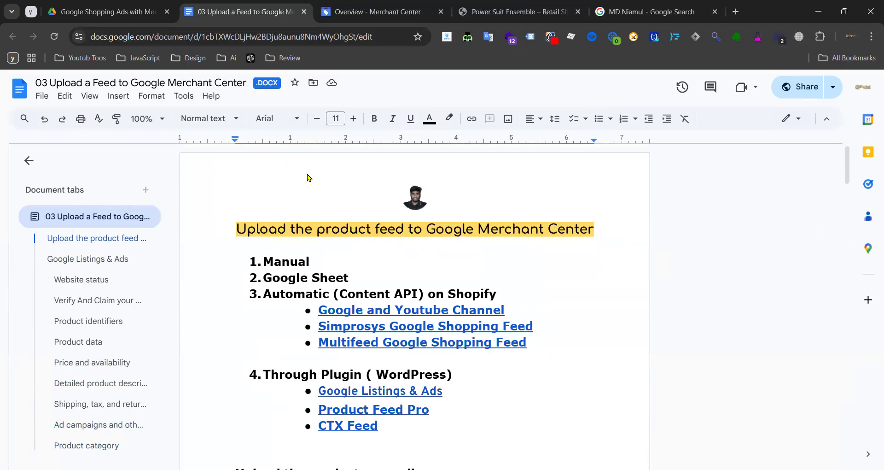
{"action": "left_click", "coordinate": [305, 229]}
- Switch to the Merchant Center overview and open the Products section
{"action": "left_click", "coordinate": [386, 14]}
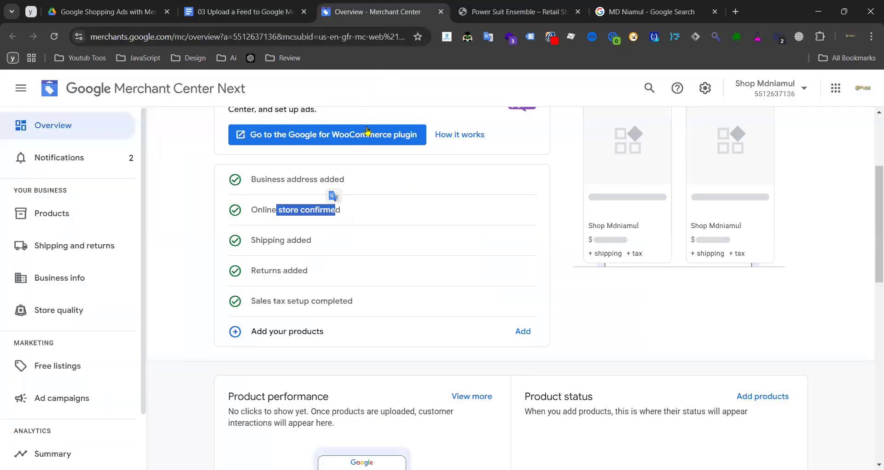
{"action": "scroll", "coordinate": [209, 291], "scroll_direction": "down", "scroll_amount": 3}
{"action": "scroll", "coordinate": [197, 229], "scroll_direction": "up", "scroll_amount": 2}
{"action": "scroll", "coordinate": [239, 240], "scroll_direction": "up", "scroll_amount": 5}
{"action": "left_click", "coordinate": [239, 240]}
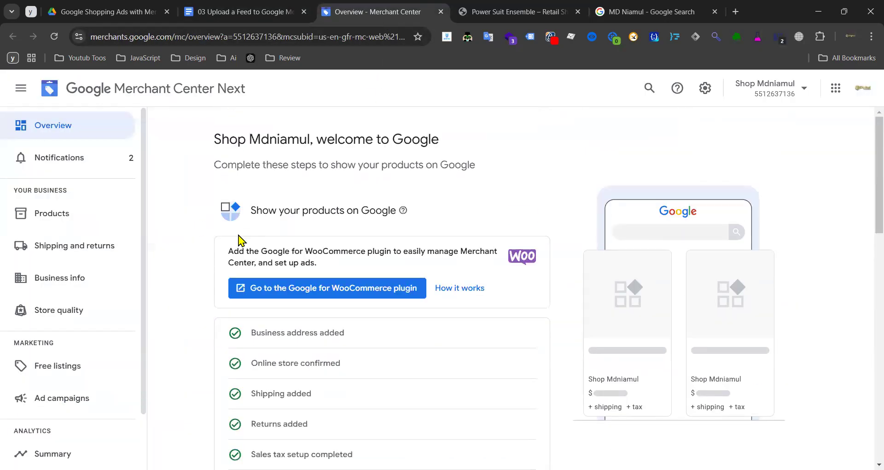
{"action": "scroll", "coordinate": [482, 406], "scroll_direction": "down", "scroll_amount": 3}
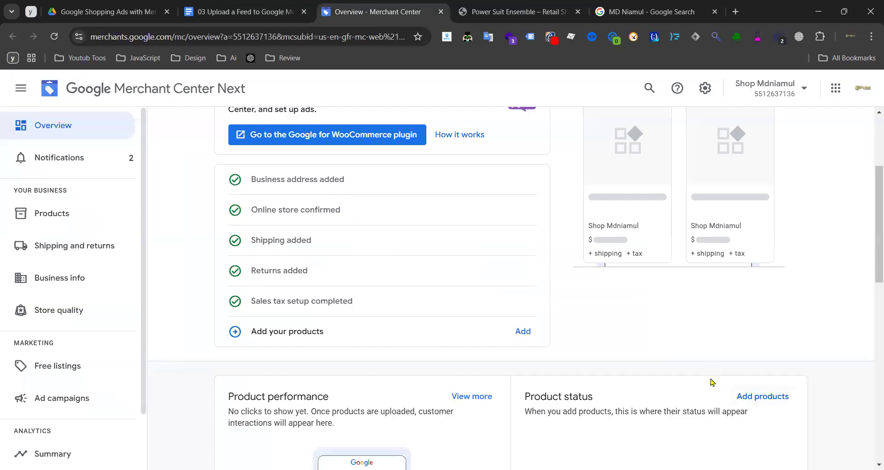
{"action": "scroll", "coordinate": [711, 382], "scroll_direction": "down", "scroll_amount": 3}
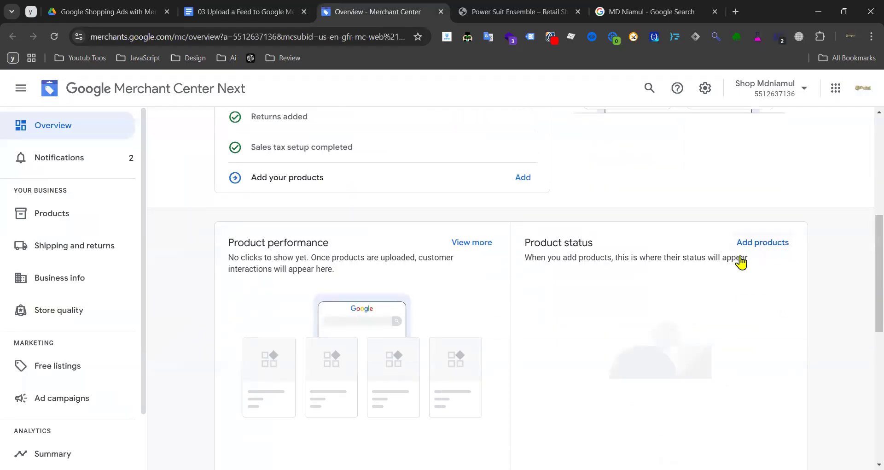
{"action": "scroll", "coordinate": [205, 318], "scroll_direction": "up", "scroll_amount": 6}
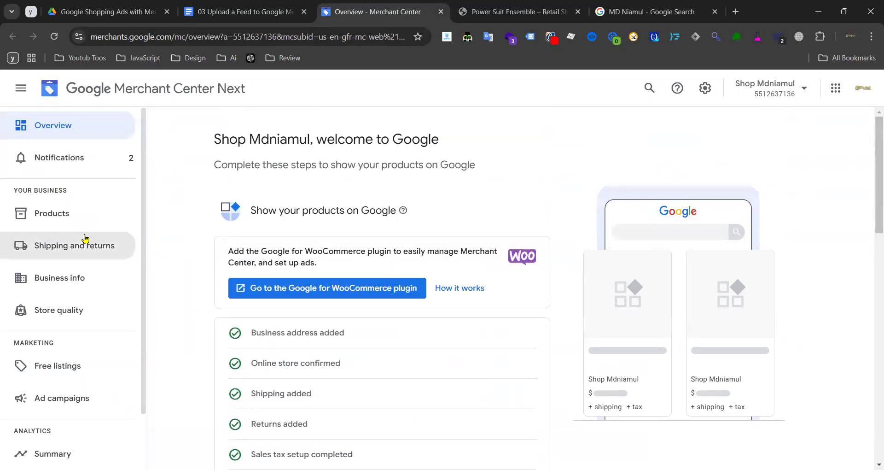
{"action": "left_click", "coordinate": [60, 218]}
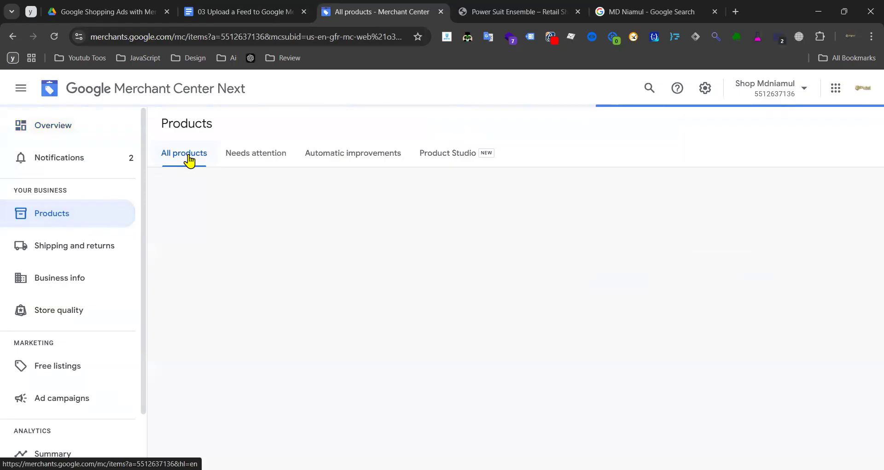
- Browse the Needs attention, Automatic improvements and Product Studio tabs, then choose Add products from All products
{"action": "left_click", "coordinate": [251, 159]}
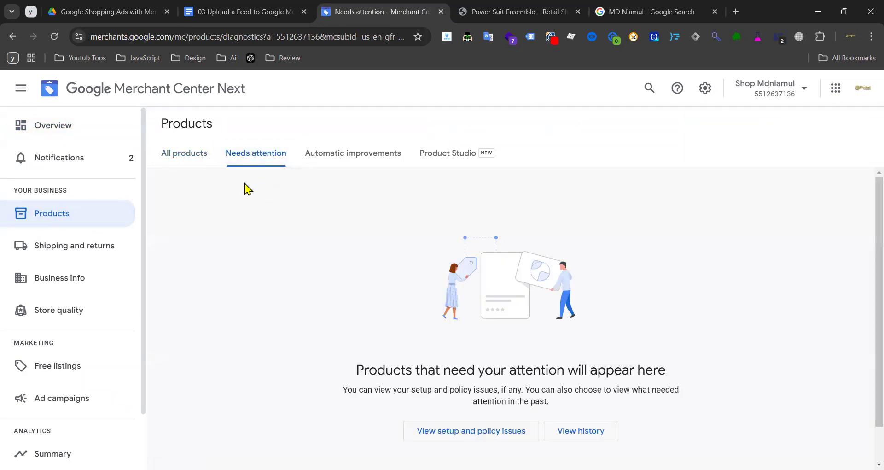
{"action": "left_click", "coordinate": [316, 154]}
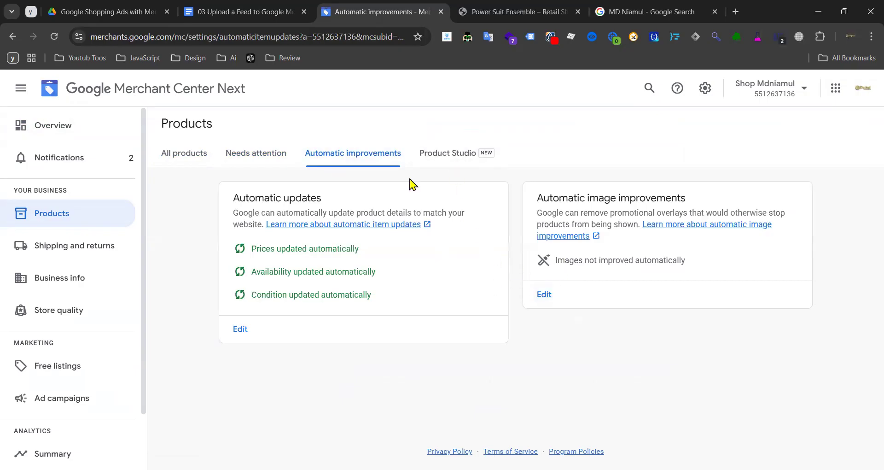
{"action": "left_click", "coordinate": [436, 153]}
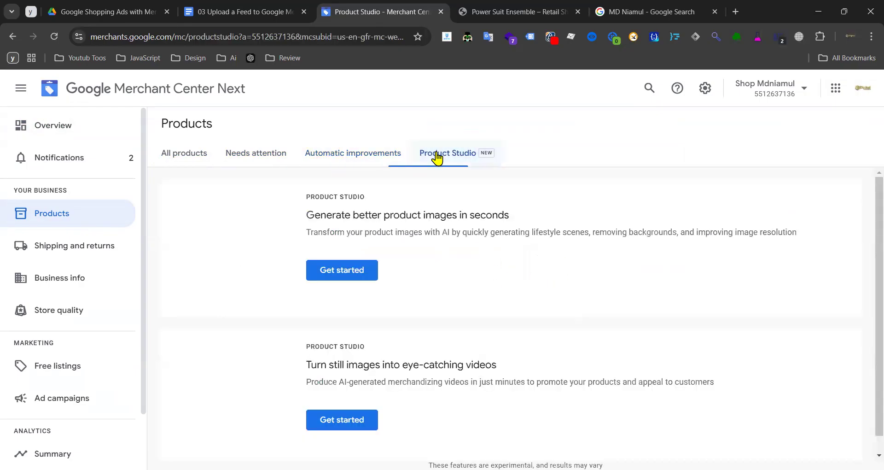
{"action": "scroll", "coordinate": [434, 247], "scroll_direction": "down", "scroll_amount": 1}
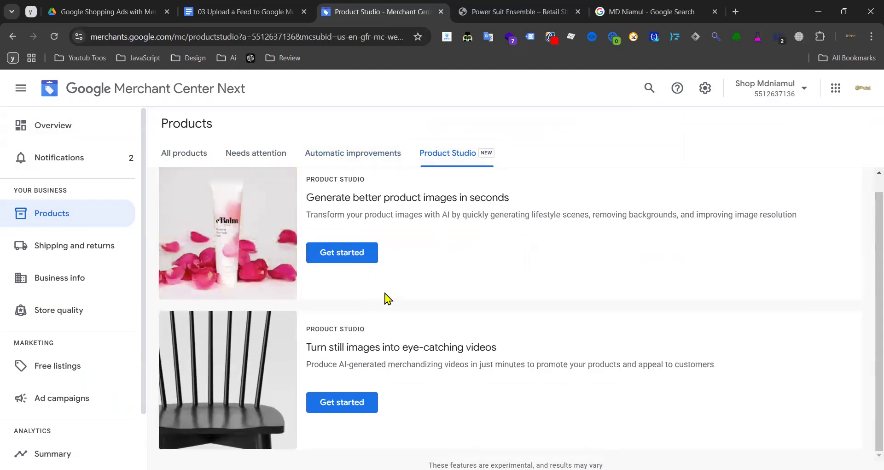
{"action": "left_click_drag", "start_coordinate": [306, 197], "coordinate": [430, 198]}
{"action": "left_click", "coordinate": [490, 249]}
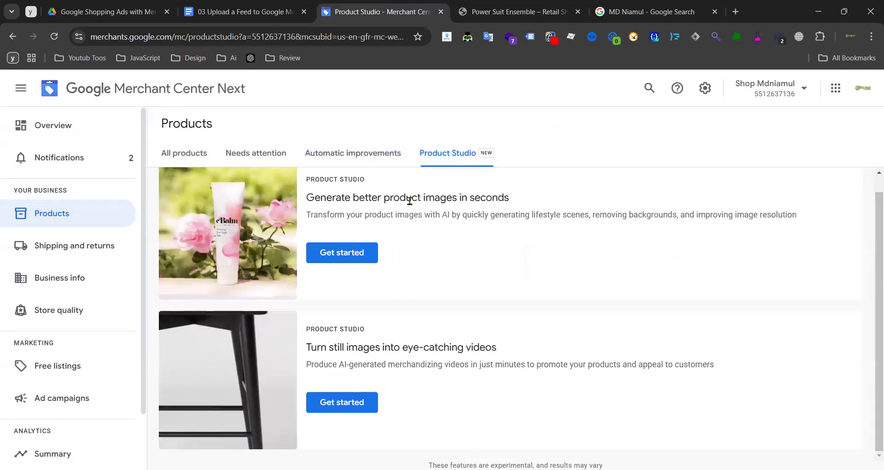
{"action": "scroll", "coordinate": [461, 249], "scroll_direction": "up", "scroll_amount": 1}
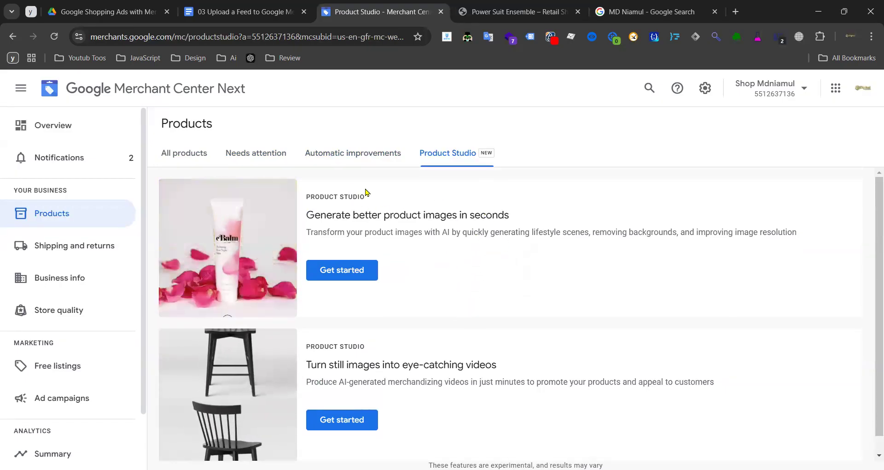
{"action": "left_click", "coordinate": [181, 157]}
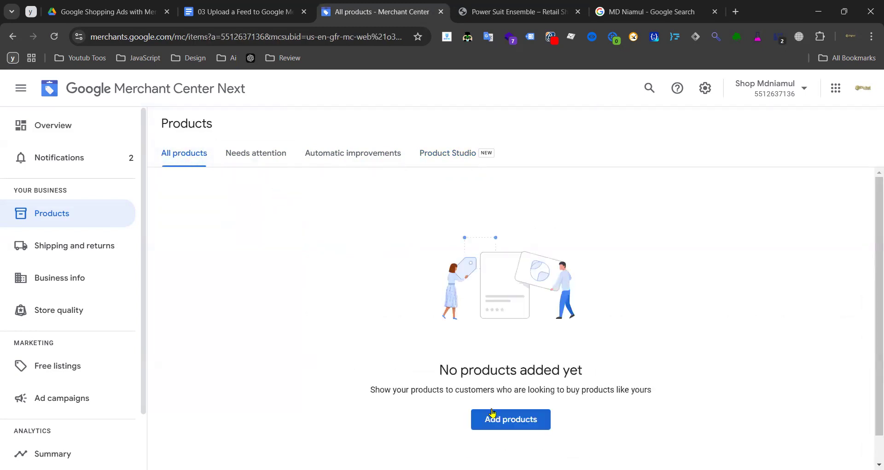
{"action": "left_click", "coordinate": [515, 421]}
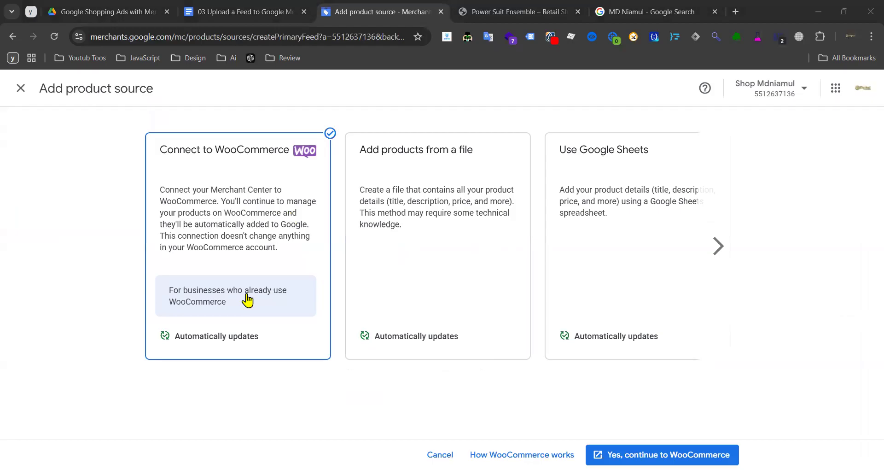
- Glance at the Power Suit Ensemble page, then inspect the Google Listings & Ads link in the feed-upload notes
{"action": "left_click", "coordinate": [502, 16]}
{"action": "left_click", "coordinate": [415, 12]}
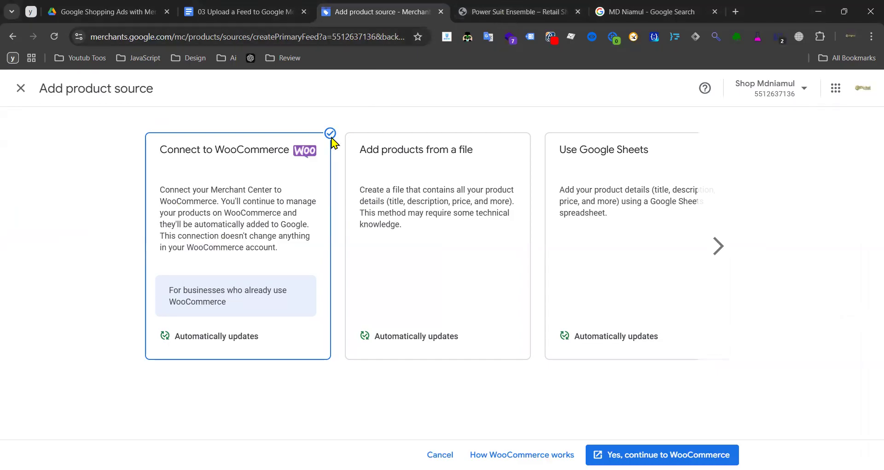
{"action": "left_click", "coordinate": [250, 18]}
{"action": "left_click", "coordinate": [445, 391]}
{"action": "left_click_drag", "start_coordinate": [381, 392], "coordinate": [339, 394]}
{"action": "right_click", "coordinate": [337, 395]}
{"action": "left_click", "coordinate": [256, 391]}
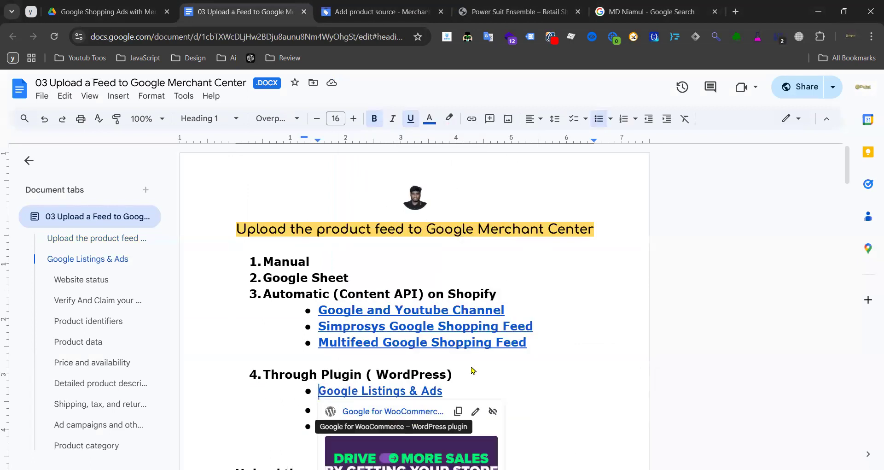
- Choose Add products from a file on the product source page and focus the file link field
{"action": "left_click", "coordinate": [375, 11]}
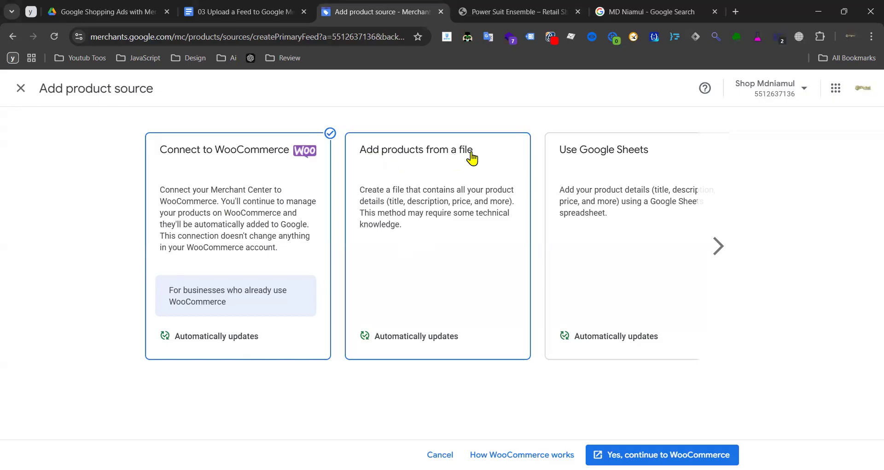
{"action": "left_click", "coordinate": [434, 252]}
{"action": "scroll", "coordinate": [323, 267], "scroll_direction": "down", "scroll_amount": 3}
{"action": "left_click", "coordinate": [258, 278]}
- Review the Simprosys Google Shopping Feed plugin link in the feed-upload notes
{"action": "left_click", "coordinate": [222, 18]}
{"action": "left_click_drag", "start_coordinate": [319, 326], "coordinate": [531, 327]}
{"action": "left_click", "coordinate": [541, 325]}
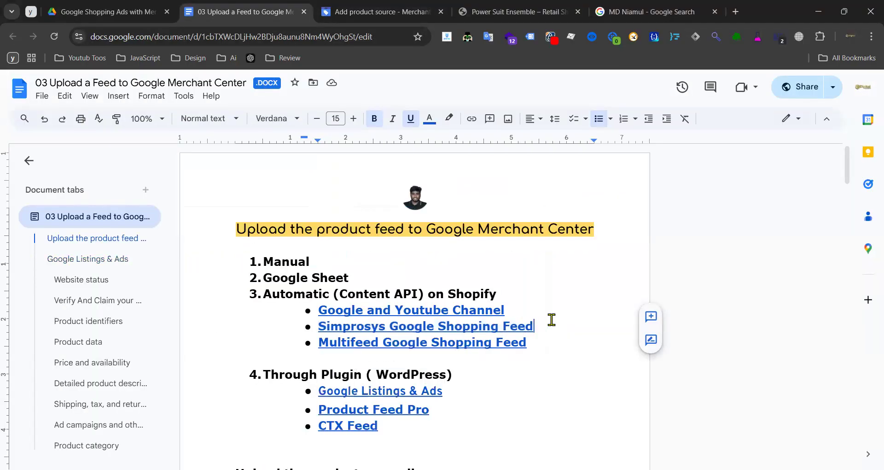
{"action": "left_click_drag", "start_coordinate": [392, 345], "coordinate": [324, 343]}
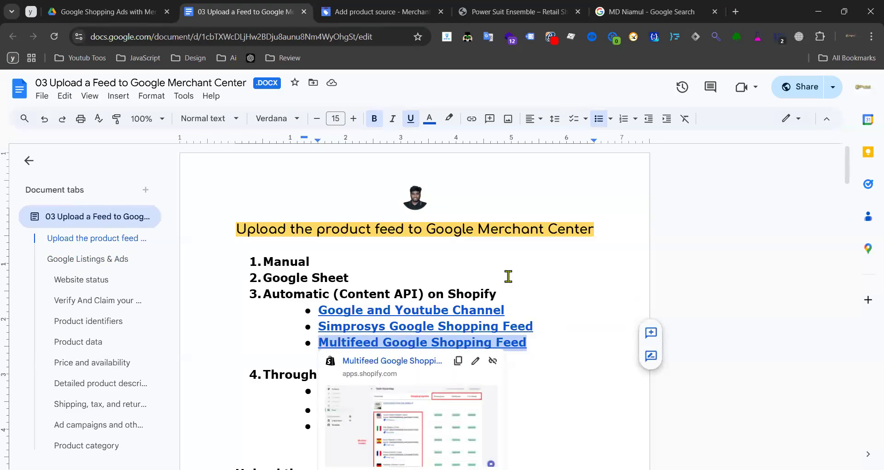
{"action": "scroll", "coordinate": [538, 268], "scroll_direction": "down", "scroll_amount": 3}
- Review the Product Feed Pro and CTX Feed plugin entries, then return to Merchant Center
{"action": "left_click", "coordinate": [554, 268]}
{"action": "left_click_drag", "start_coordinate": [432, 256], "coordinate": [318, 256]}
{"action": "left_click", "coordinate": [445, 283]}
{"action": "triple_click", "coordinate": [341, 275]}
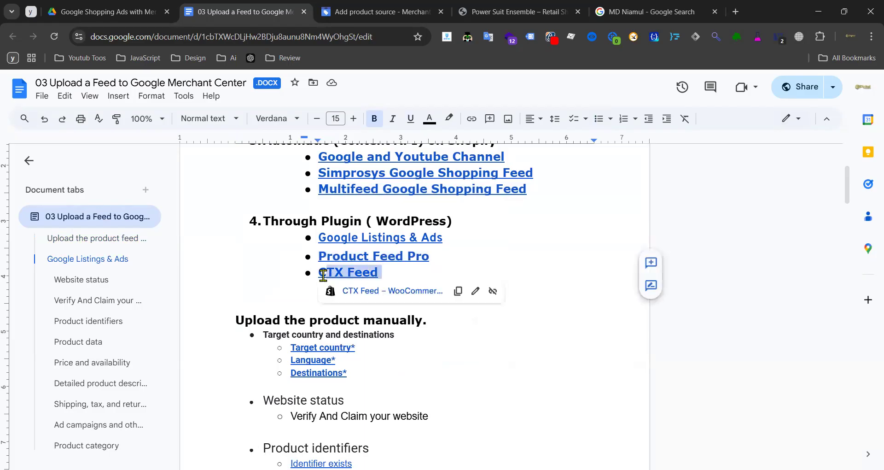
{"action": "left_click", "coordinate": [461, 259]}
{"action": "left_click_drag", "start_coordinate": [438, 258], "coordinate": [329, 258]}
{"action": "left_click_drag", "start_coordinate": [408, 272], "coordinate": [321, 261]}
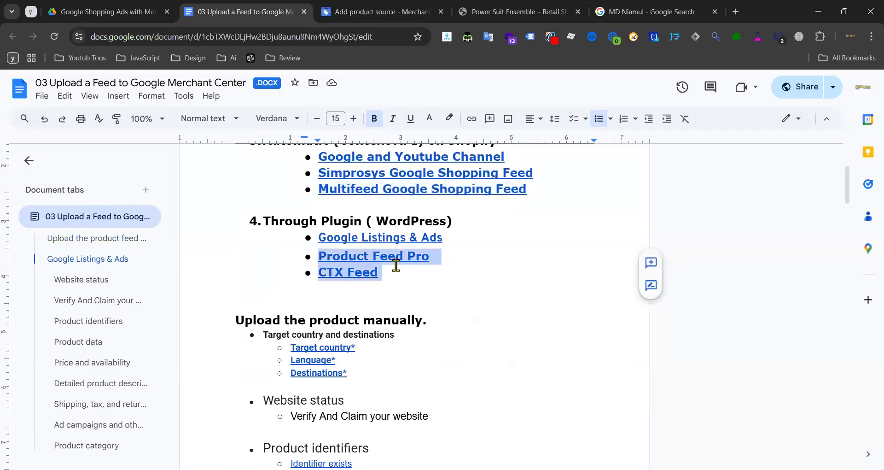
{"action": "left_click", "coordinate": [390, 271]}
{"action": "left_click", "coordinate": [321, 259], "text": "shift"}
{"action": "left_click", "coordinate": [368, 18]}
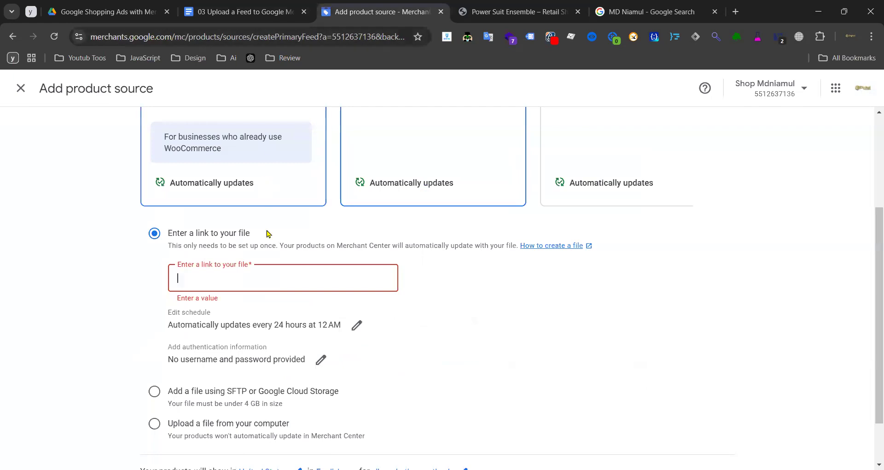
- Compare the SFTP/Cloud Storage, upload-from-computer and file link options for adding products from a file
{"action": "scroll", "coordinate": [268, 261], "scroll_direction": "down", "scroll_amount": 1}
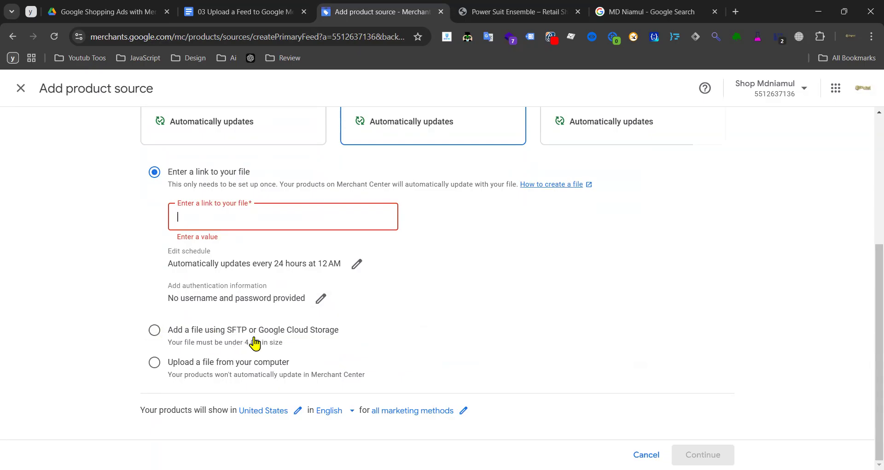
{"action": "left_click", "coordinate": [282, 341]}
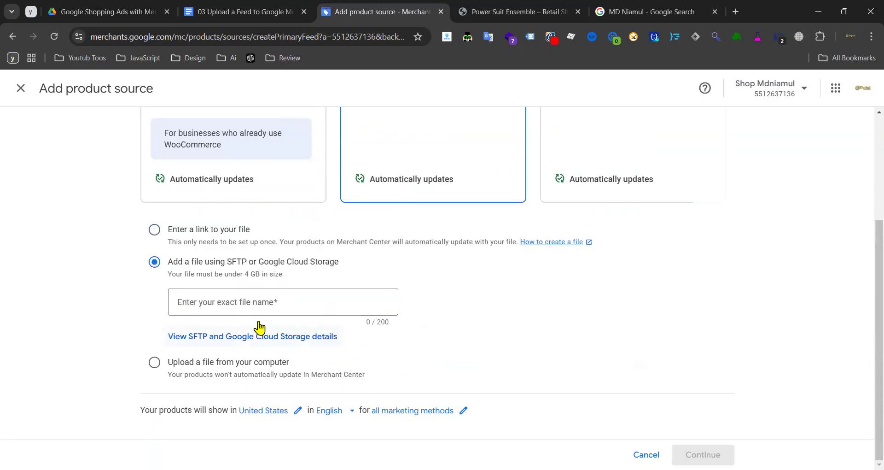
{"action": "left_click", "coordinate": [209, 364]}
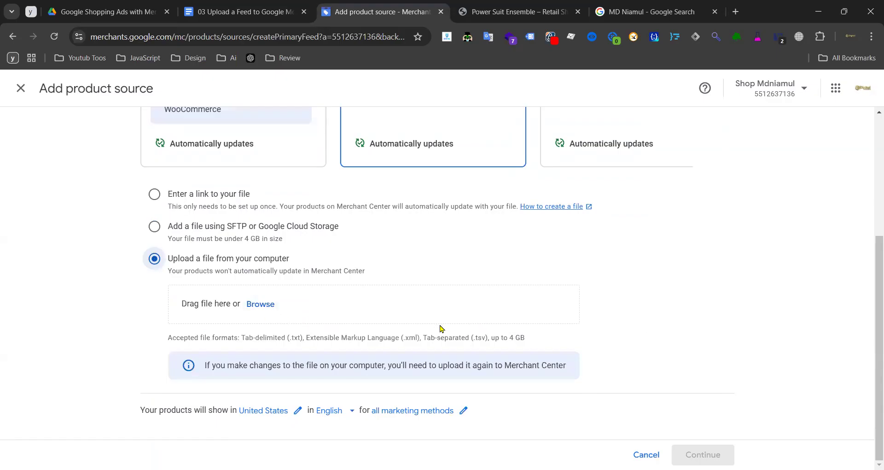
{"action": "left_click", "coordinate": [185, 202]}
{"action": "scroll", "coordinate": [331, 261], "scroll_direction": "up", "scroll_amount": 4}
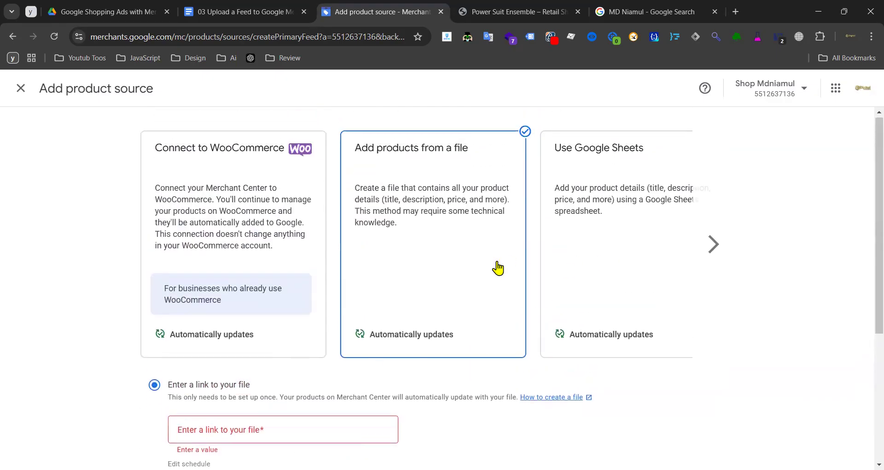
- Reveal more source options, try Google Sheets, then pick Add products one by one
{"action": "left_click", "coordinate": [713, 248]}
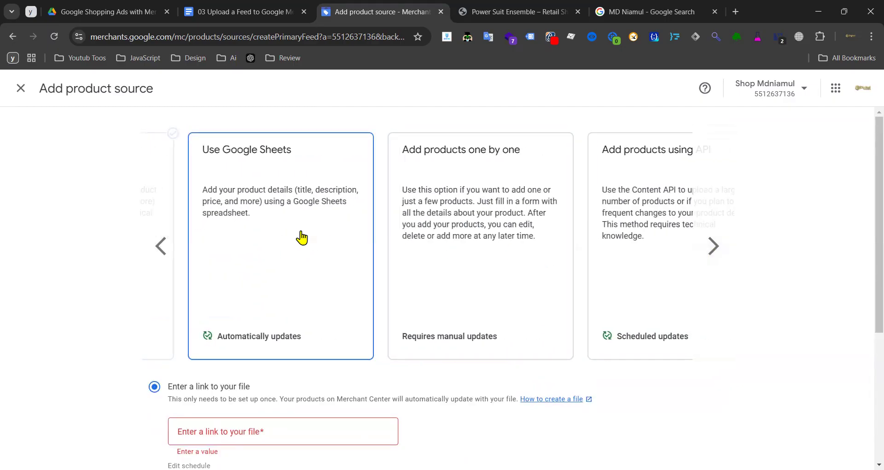
{"action": "left_click", "coordinate": [274, 251]}
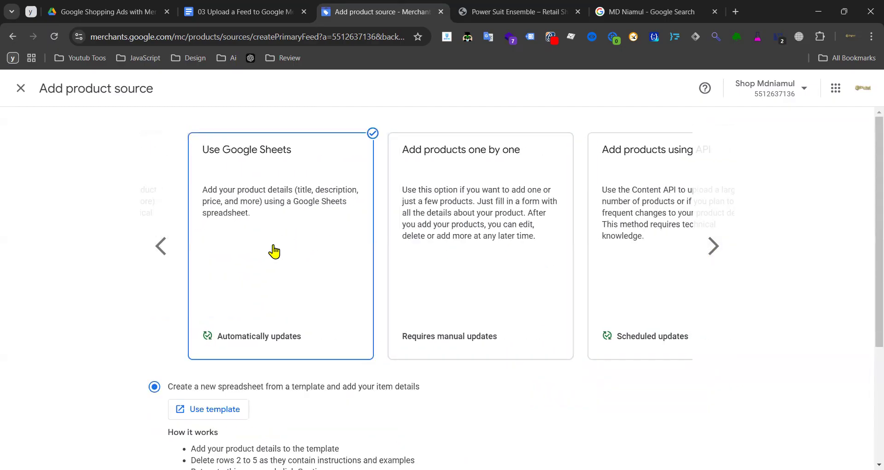
{"action": "scroll", "coordinate": [345, 276], "scroll_direction": "down", "scroll_amount": 3}
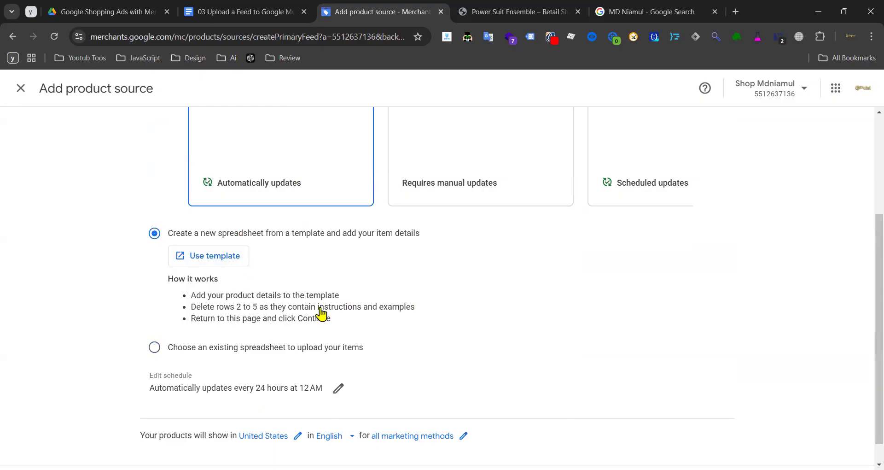
{"action": "scroll", "coordinate": [434, 332], "scroll_direction": "up", "scroll_amount": 3}
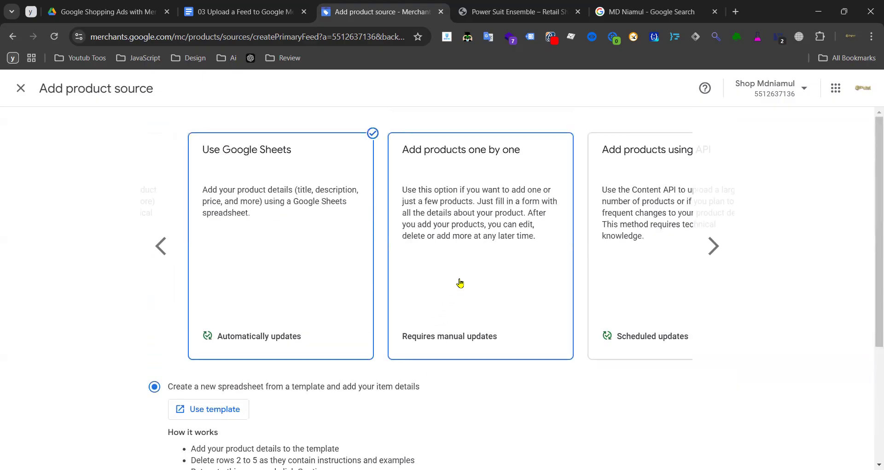
{"action": "left_click", "coordinate": [491, 264]}
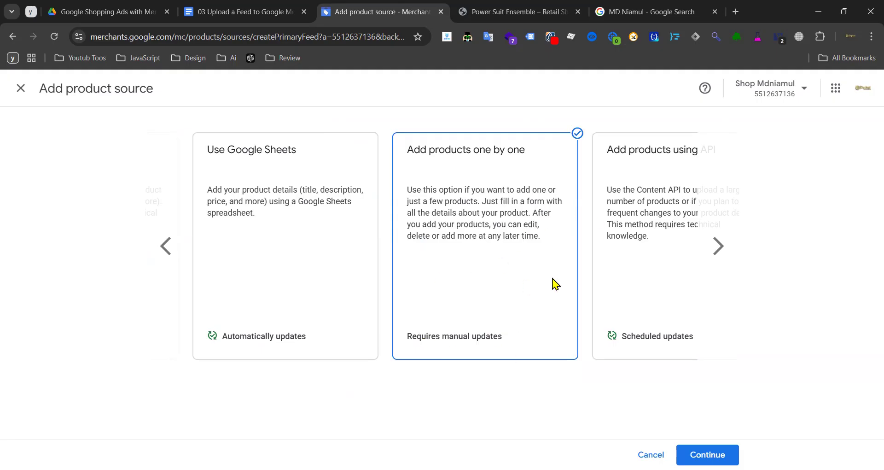
- Try the Add products using API option and look at its source name field
{"action": "left_click", "coordinate": [718, 252]}
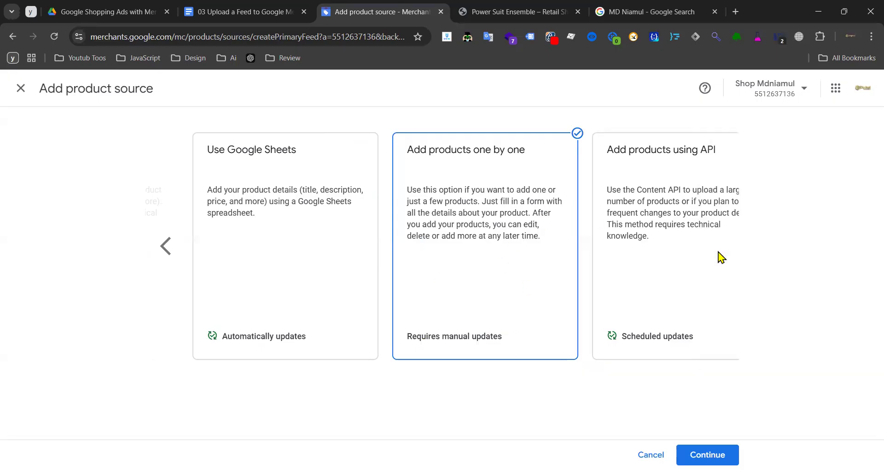
{"action": "left_click", "coordinate": [647, 247]}
{"action": "scroll", "coordinate": [276, 366], "scroll_direction": "down", "scroll_amount": 2}
{"action": "left_click", "coordinate": [247, 367]}
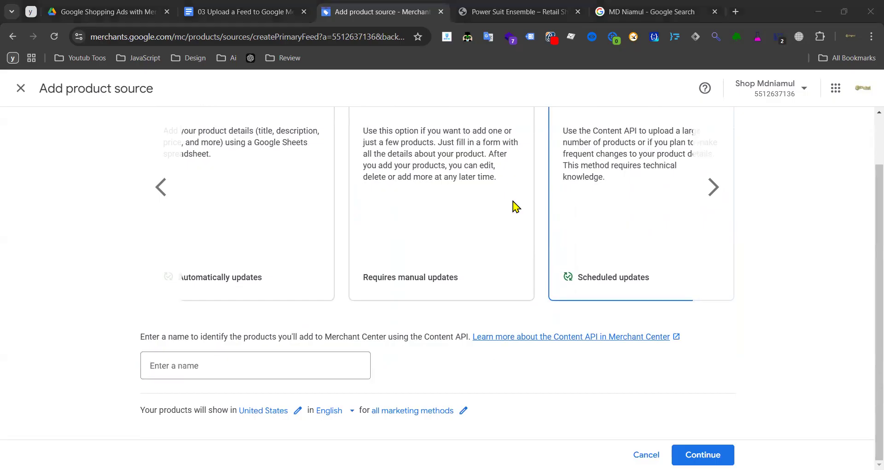
{"action": "scroll", "coordinate": [676, 255], "scroll_direction": "up", "scroll_amount": 2}
{"action": "scroll", "coordinate": [576, 341], "scroll_direction": "down", "scroll_amount": 2}
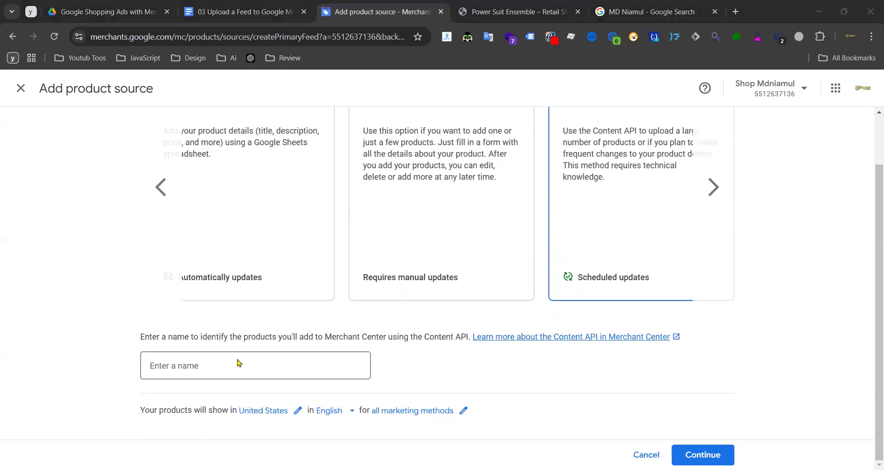
{"action": "left_click", "coordinate": [238, 363]}
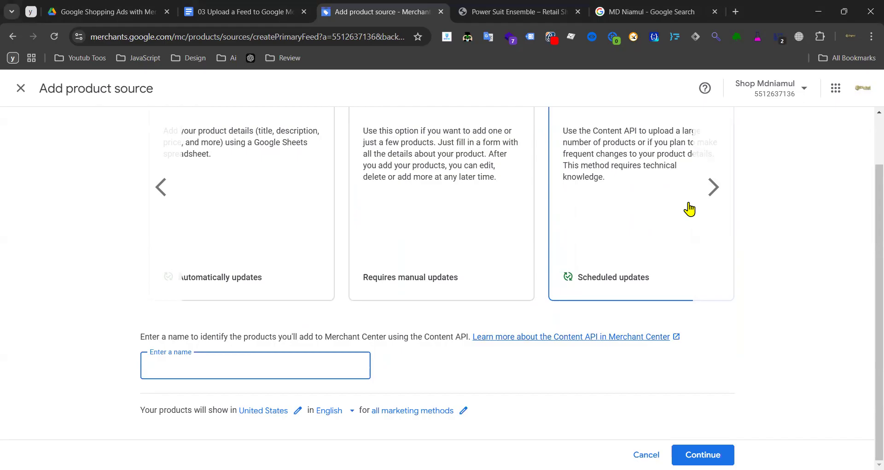
{"action": "scroll", "coordinate": [701, 191], "scroll_direction": "up", "scroll_amount": 2}
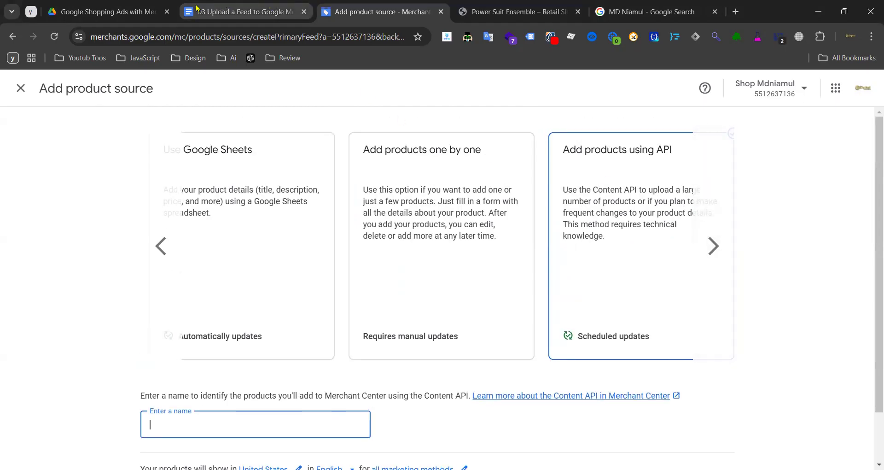
- Check the Google and Youtube Channel and Google Listings & Ads links in the feed-upload notes
{"action": "left_click", "coordinate": [197, 8]}
{"action": "scroll", "coordinate": [506, 276], "scroll_direction": "up", "scroll_amount": 3}
{"action": "left_click_drag", "start_coordinate": [507, 310], "coordinate": [328, 309]}
{"action": "left_click_drag", "start_coordinate": [445, 391], "coordinate": [319, 390]}
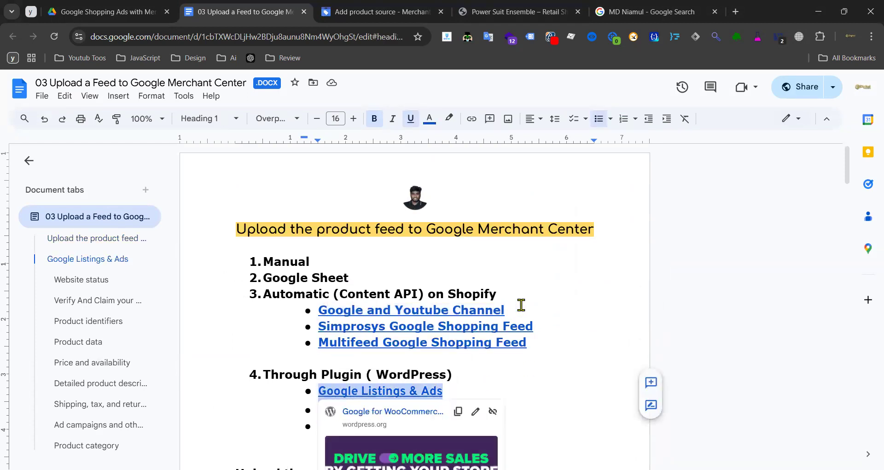
{"action": "left_click", "coordinate": [346, 13]}
- Reselect Add products one by one and continue to the product entry form
{"action": "left_click", "coordinate": [717, 236]}
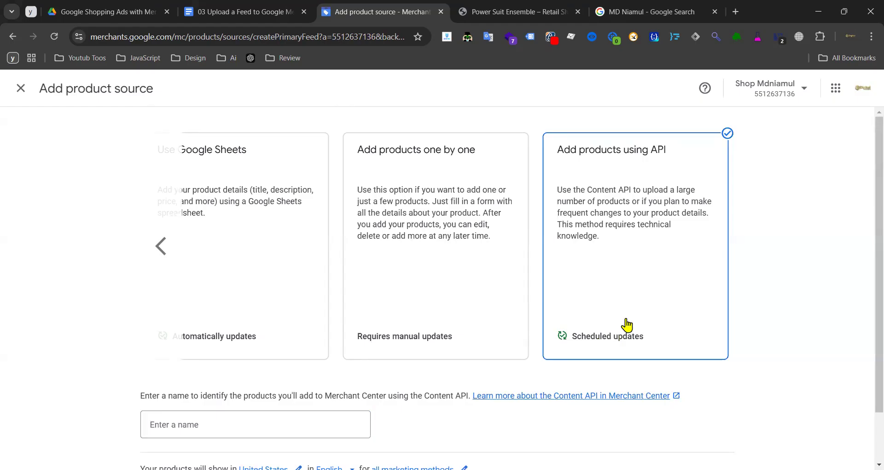
{"action": "scroll", "coordinate": [628, 260], "scroll_direction": "down", "scroll_amount": 2}
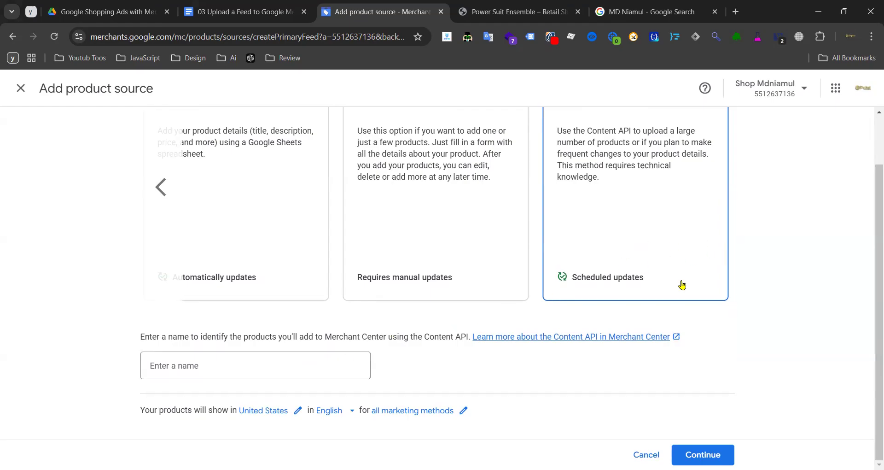
{"action": "scroll", "coordinate": [546, 197], "scroll_direction": "up", "scroll_amount": 2}
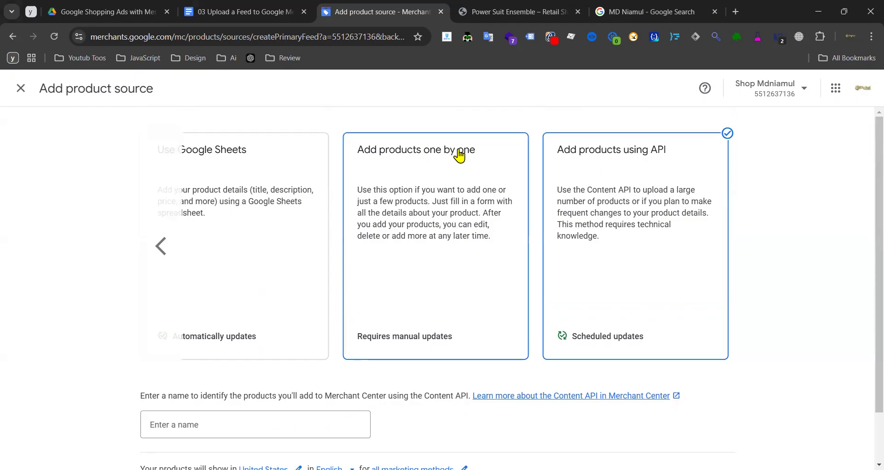
{"action": "left_click", "coordinate": [417, 233]}
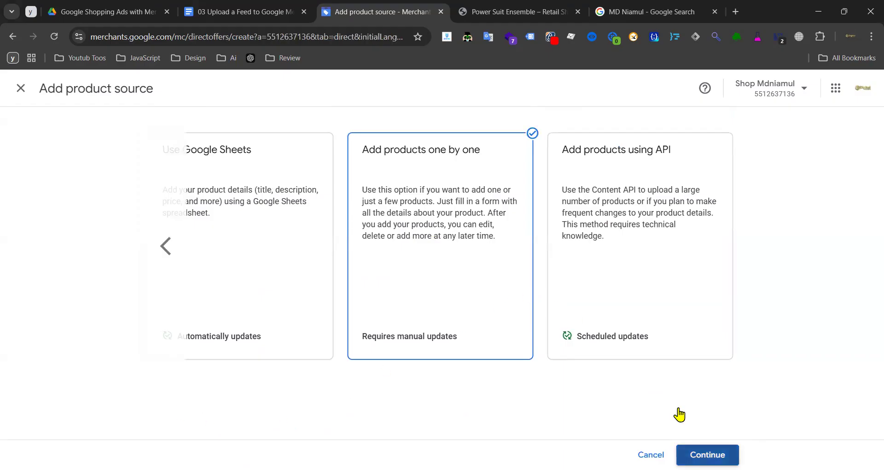
{"action": "left_click", "coordinate": [686, 453]}
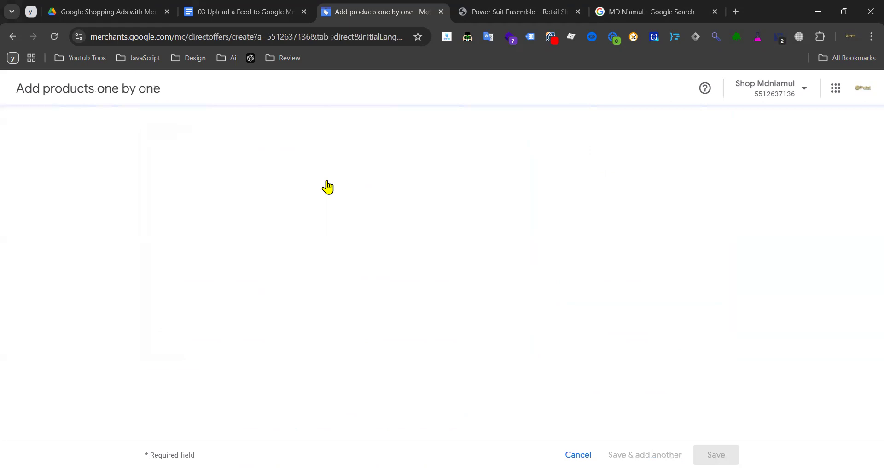
- Try out the product page URL field on the blank one-by-one product form
{"action": "left_click", "coordinate": [379, 132]}
{"action": "left_click", "coordinate": [202, 259]}
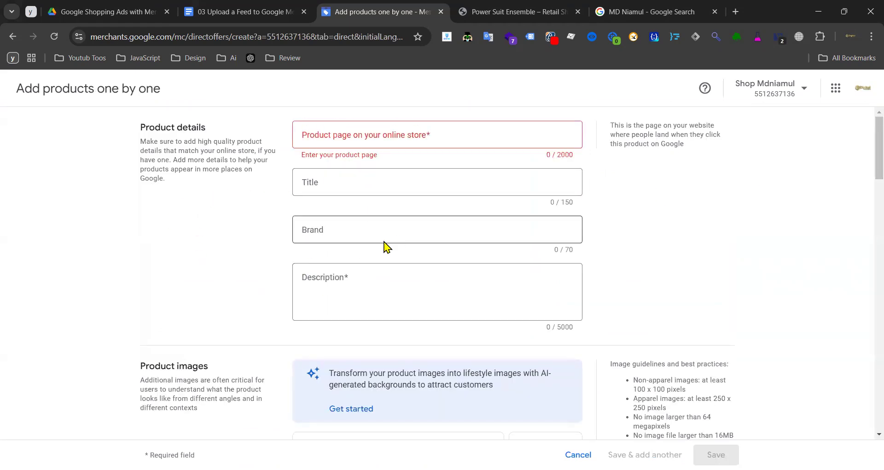
{"action": "left_click", "coordinate": [402, 134]}
{"action": "left_click", "coordinate": [194, 244]}
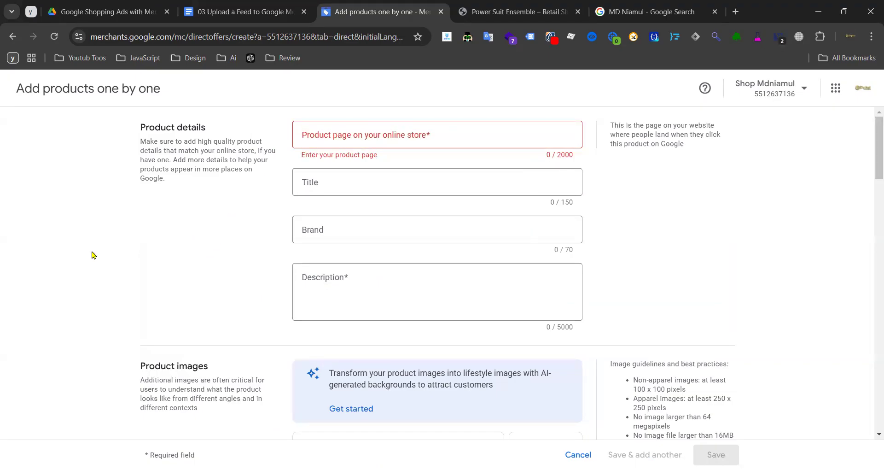
- Scroll the notes to Product data and preview the reference behind (Landing page) Link*
{"action": "left_click", "coordinate": [239, 11]}
{"action": "scroll", "coordinate": [258, 246], "scroll_direction": "down", "scroll_amount": 10}
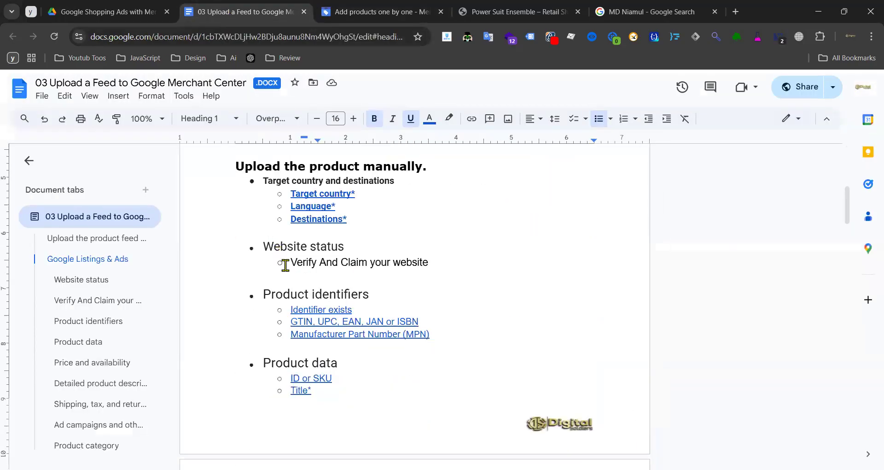
{"action": "scroll", "coordinate": [274, 280], "scroll_direction": "down", "scroll_amount": 3}
{"action": "scroll", "coordinate": [274, 280], "scroll_direction": "down", "scroll_amount": 3}
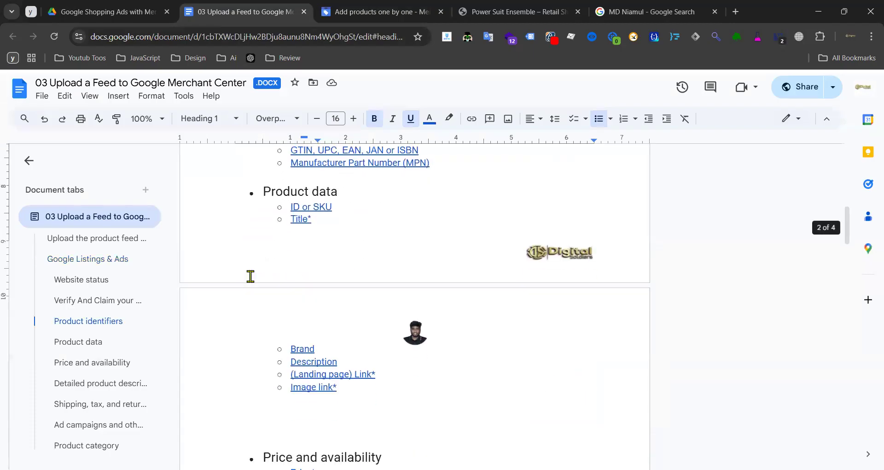
{"action": "triple_click", "coordinate": [359, 239]}
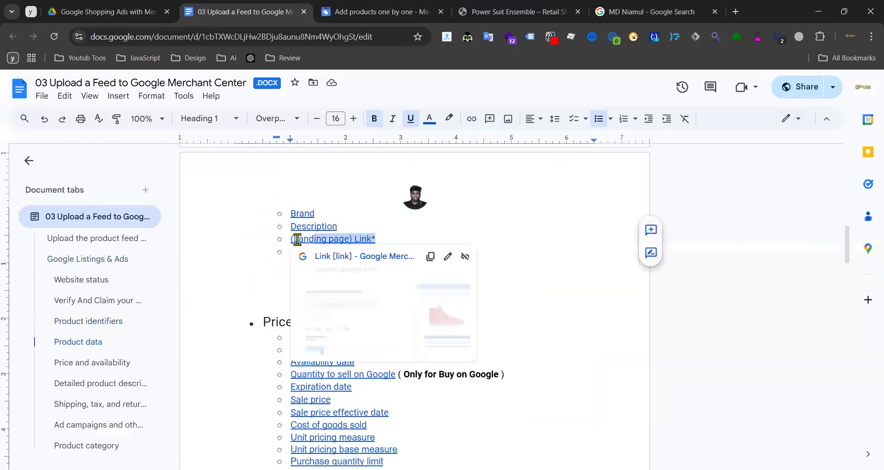
{"action": "scroll", "coordinate": [361, 227], "scroll_direction": "up", "scroll_amount": 3}
{"action": "scroll", "coordinate": [361, 228], "scroll_direction": "up", "scroll_amount": 3}
{"action": "scroll", "coordinate": [306, 311], "scroll_direction": "down", "scroll_amount": 3}
{"action": "left_click_drag", "start_coordinate": [285, 159], "coordinate": [371, 240]}
{"action": "scroll", "coordinate": [407, 242], "scroll_direction": "down", "scroll_amount": 3}
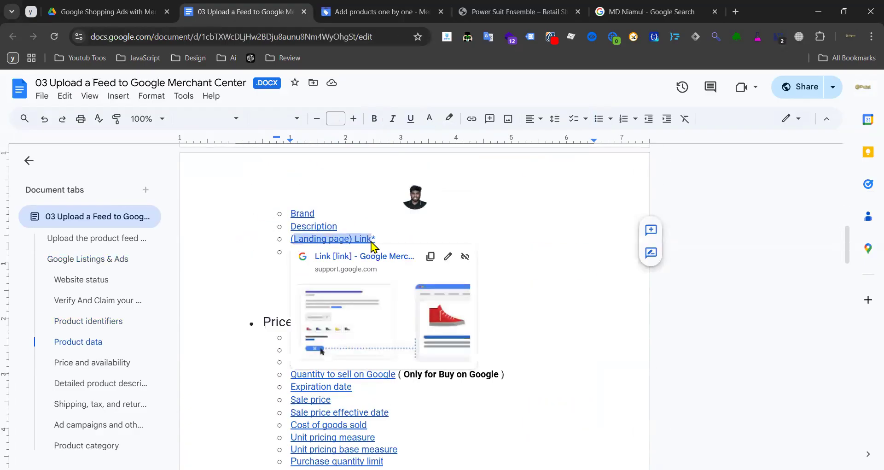
{"action": "left_click", "coordinate": [227, 209]}
- Copy the Power Suit Ensemble page's URL from the address bar
{"action": "scroll", "coordinate": [446, 184], "scroll_direction": "up", "scroll_amount": 10}
{"action": "left_click", "coordinate": [521, 14]}
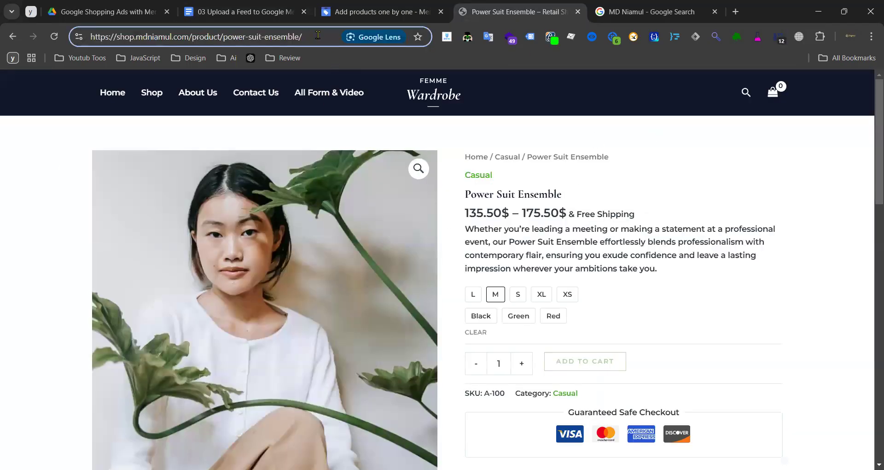
{"action": "left_click_drag", "start_coordinate": [331, 35], "coordinate": [54, 38]}
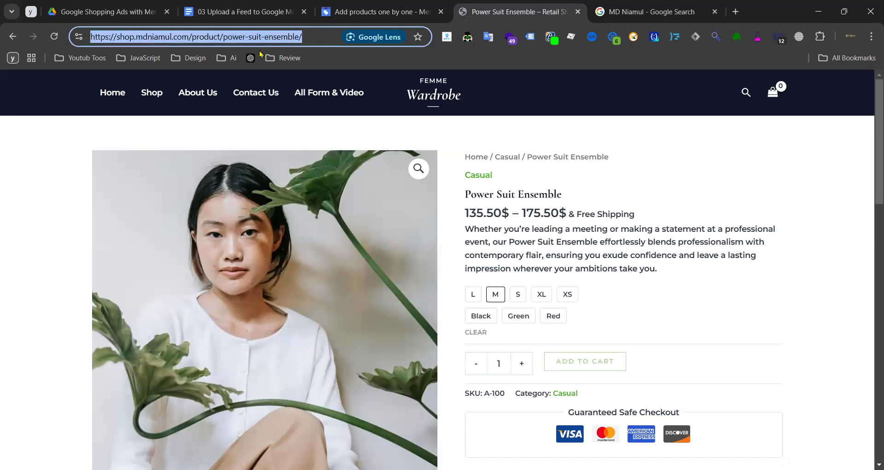
{"action": "right_click", "coordinate": [296, 43]}
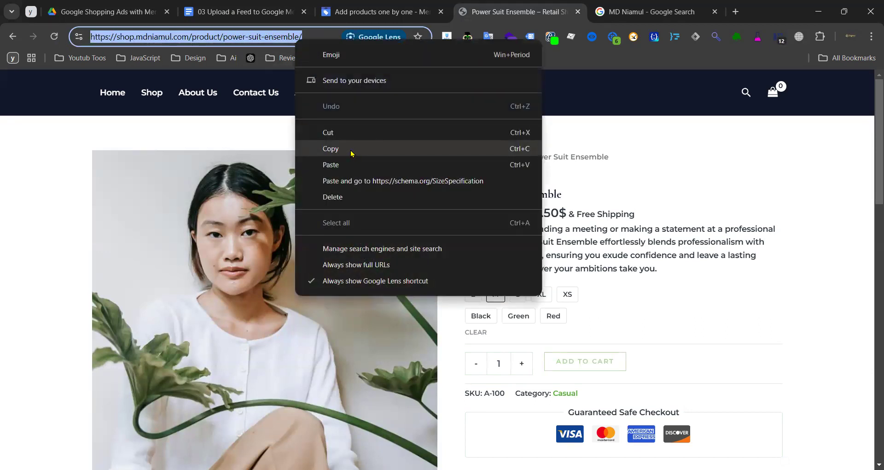
{"action": "left_click", "coordinate": [351, 150]}
{"action": "left_click", "coordinate": [366, 21]}
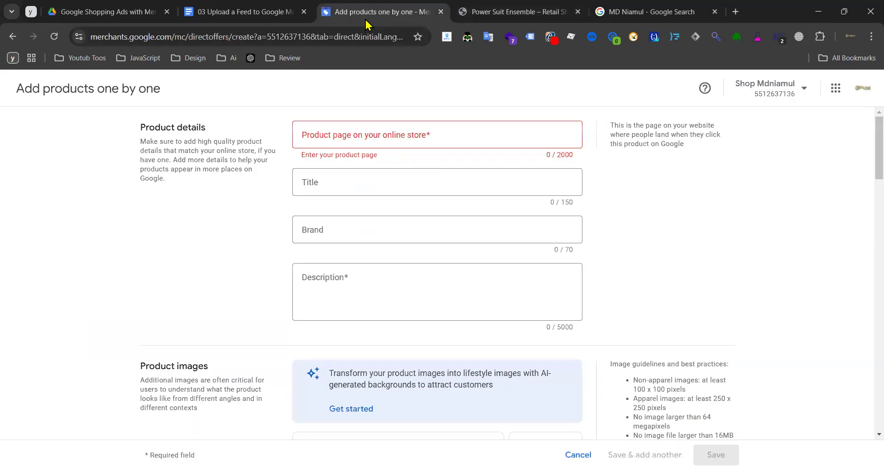
{"action": "left_click", "coordinate": [342, 138]}
{"action": "key", "text": "ctrl+v"}
{"action": "left_click", "coordinate": [201, 233]}
{"action": "left_click", "coordinate": [353, 184]}
{"action": "left_click", "coordinate": [203, 223]}
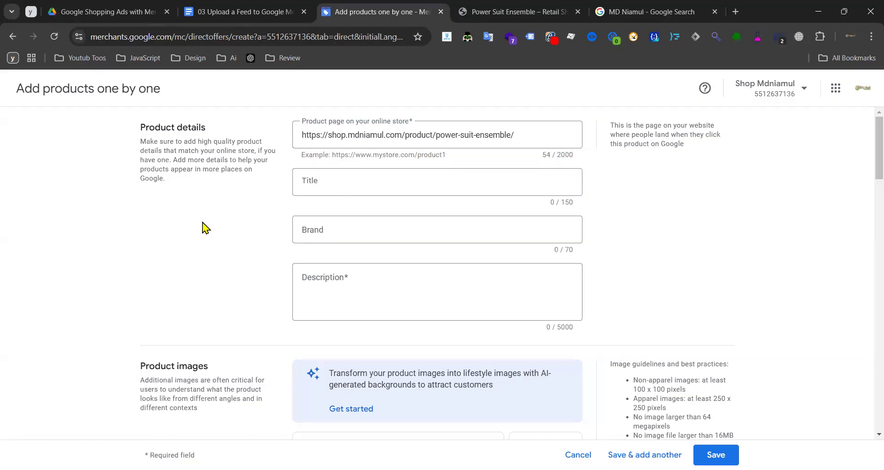
{"action": "left_click", "coordinate": [347, 179]}
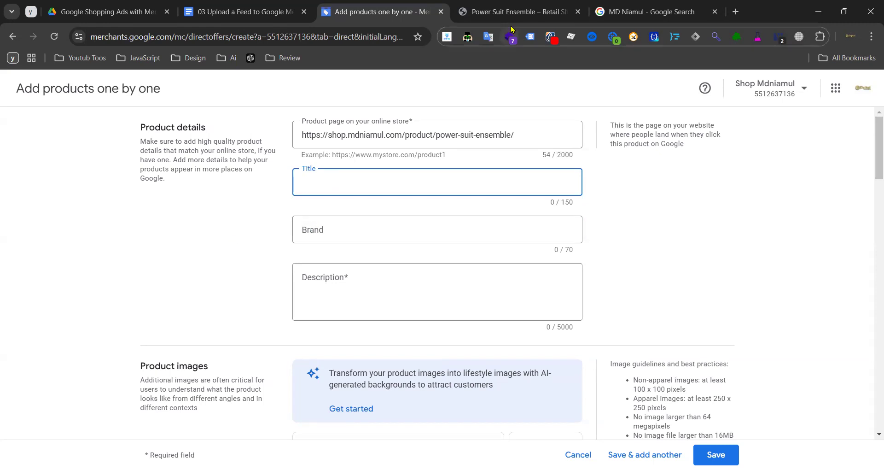
{"action": "left_click", "coordinate": [511, 11]}
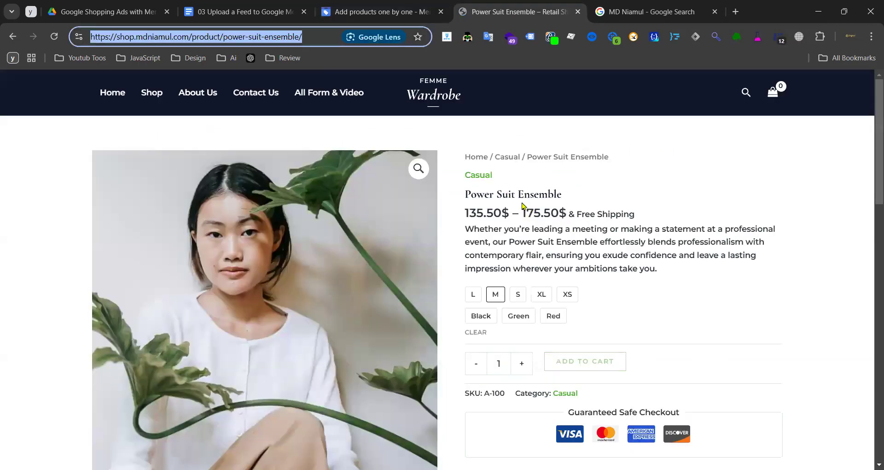
- Select and deselect the 'Power Suit Ensemble' title several times, then open a new tab
{"action": "triple_click", "coordinate": [525, 197]}
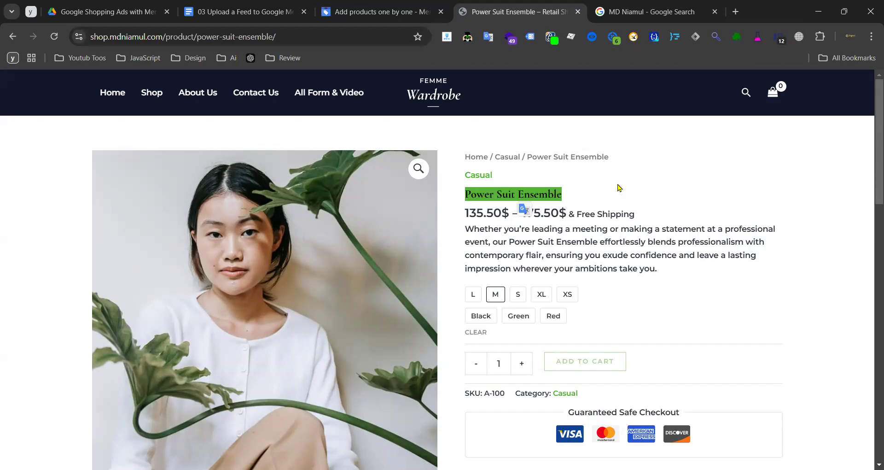
{"action": "mouse_move", "coordinate": [469, 197]}
{"action": "left_mouse_down"}
{"action": "mouse_move", "coordinate": [548, 191]}
{"action": "mouse_move", "coordinate": [462, 196]}
{"action": "left_mouse_up"}
{"action": "left_click", "coordinate": [548, 192]}
{"action": "left_click", "coordinate": [543, 196]}
{"action": "left_click_drag", "start_coordinate": [565, 196], "coordinate": [466, 198]}
{"action": "left_click", "coordinate": [473, 193]}
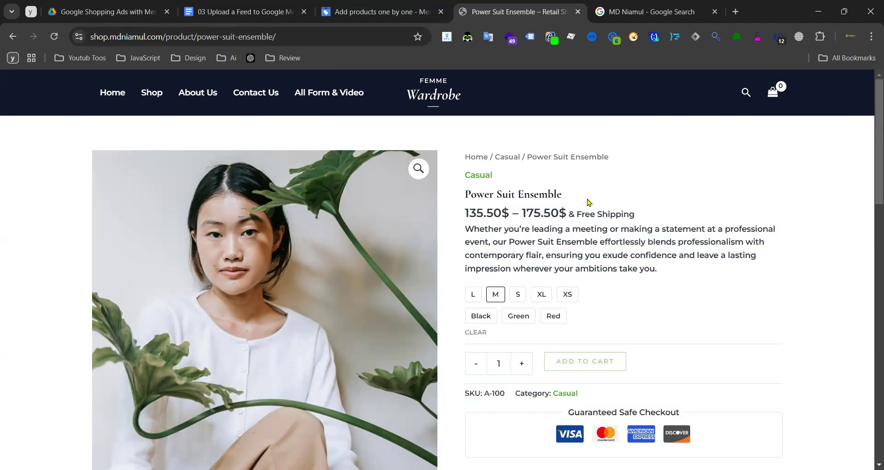
{"action": "left_click_drag", "start_coordinate": [468, 197], "coordinate": [569, 198]}
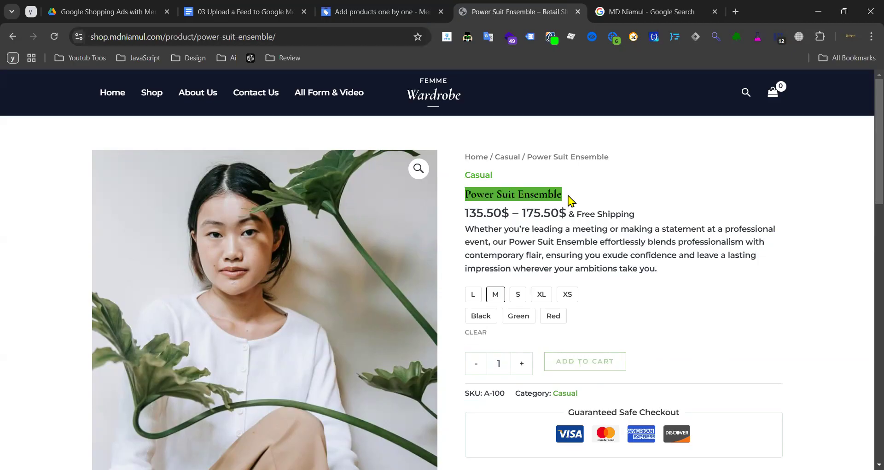
{"action": "left_click", "coordinate": [530, 193]}
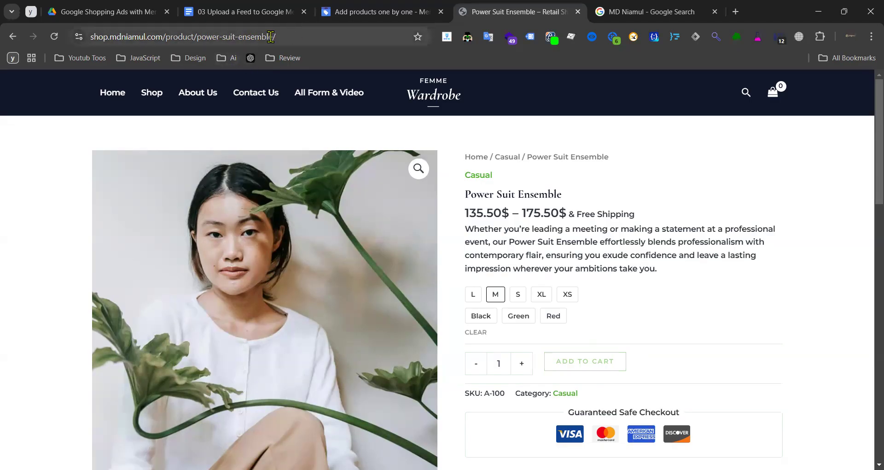
{"action": "left_click", "coordinate": [735, 12]}
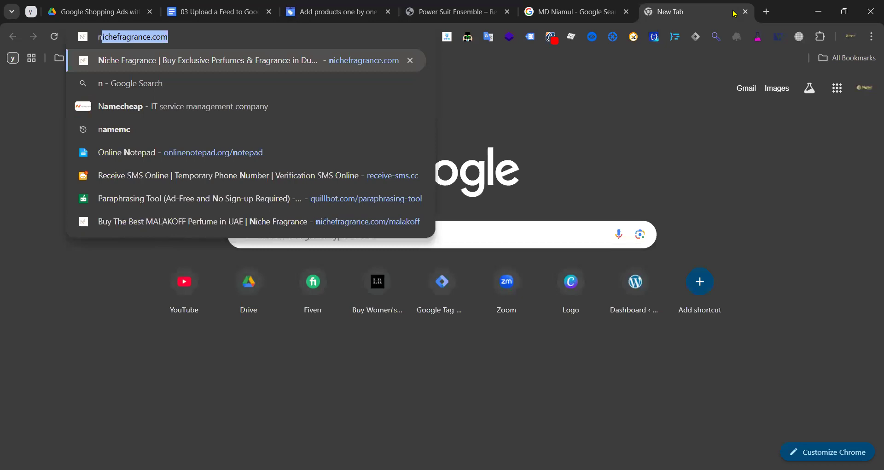
- Log in to the Retail Shop wp-admin with saved credentials and postpone the email verification
{"action": "type", "text": "shop.mdniamul"}
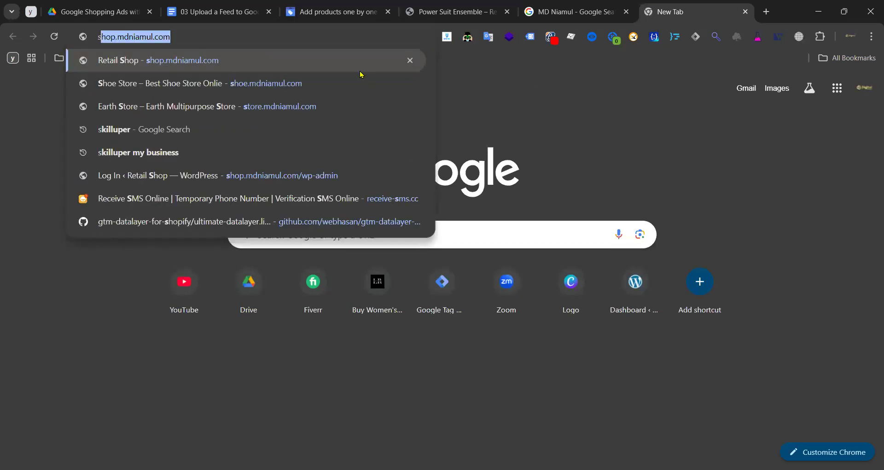
{"action": "left_click", "coordinate": [290, 175]}
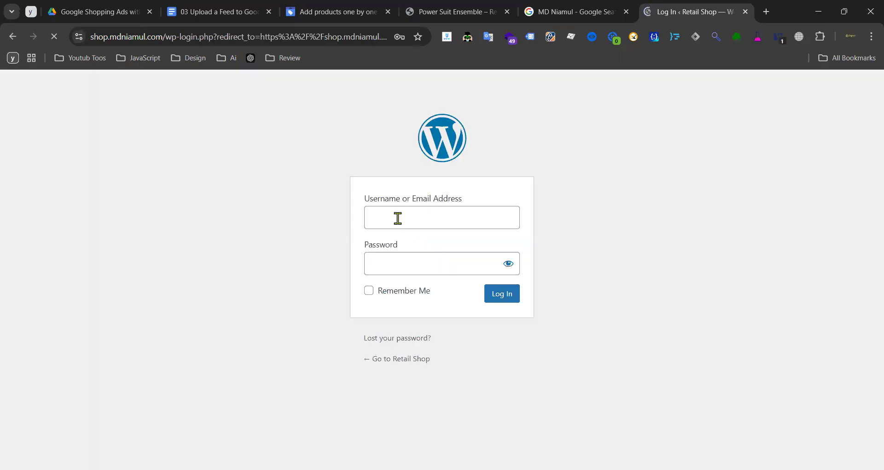
{"action": "left_click", "coordinate": [398, 218]}
{"action": "left_click", "coordinate": [436, 215]}
{"action": "left_click", "coordinate": [275, 258]}
{"action": "left_click", "coordinate": [502, 295]}
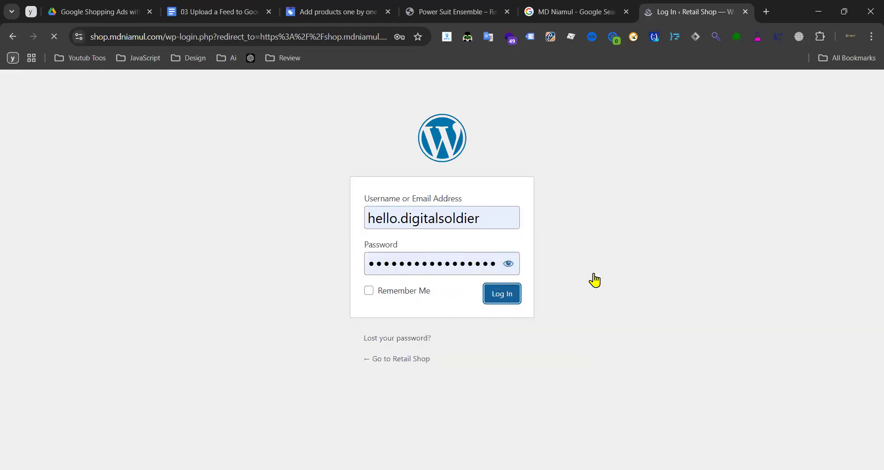
{"action": "left_click", "coordinate": [299, 319]}
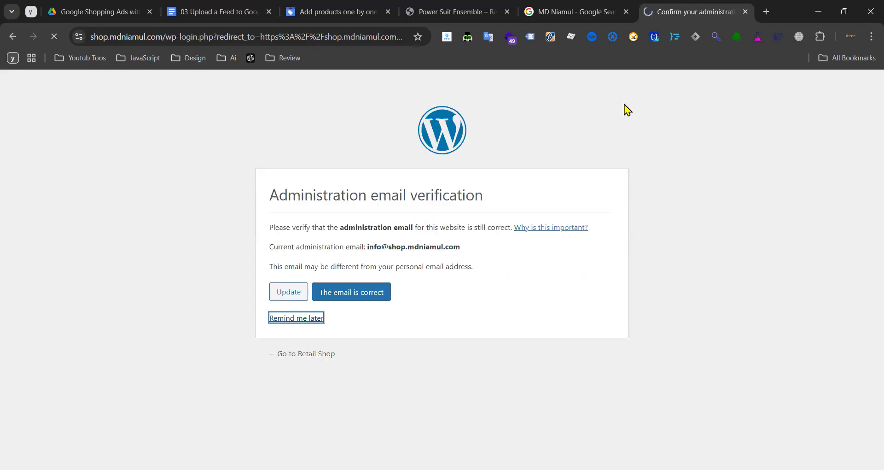
- Reload the Power Suit Ensemble page so it shows the admin bar, checking the Dashboard tab
{"action": "left_click", "coordinate": [460, 12]}
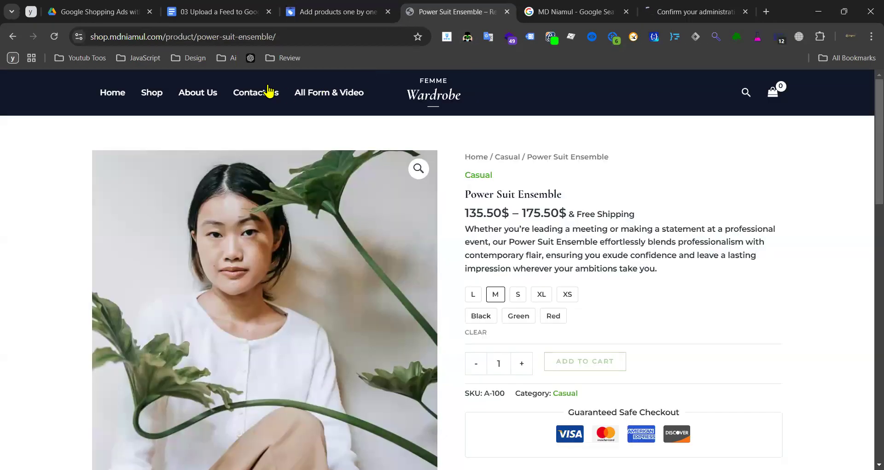
{"action": "left_click", "coordinate": [54, 37]}
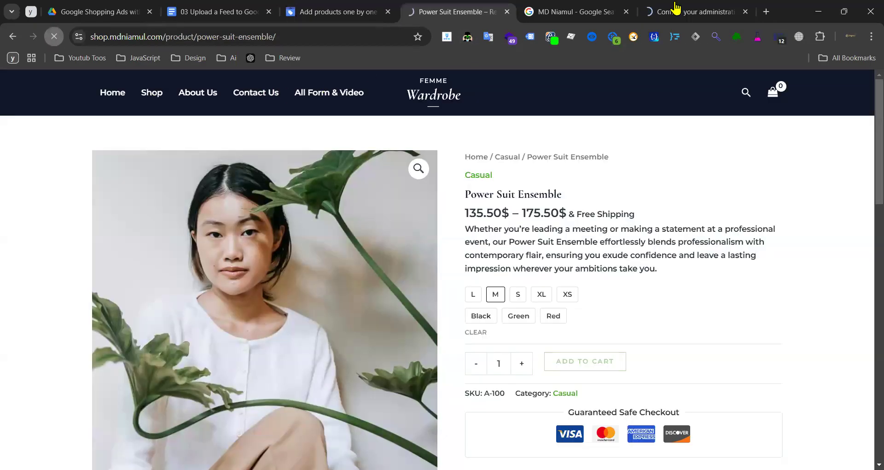
{"action": "left_click", "coordinate": [676, 10]}
{"action": "left_click", "coordinate": [444, 10]}
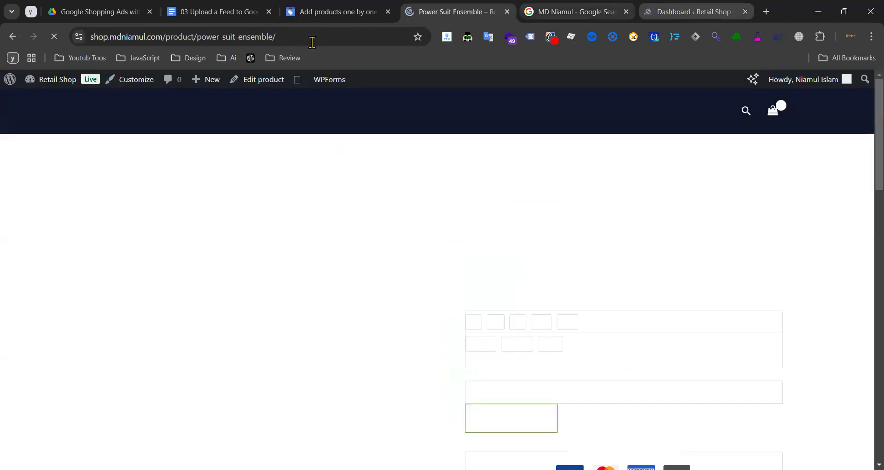
{"action": "mouse_move", "coordinate": [330, 79]}
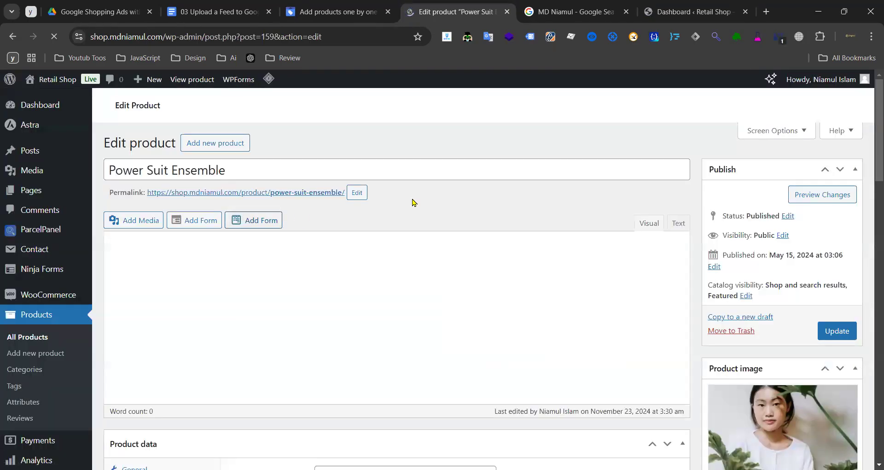
- Select the product name Power Suit Ensemble in the WordPress product editor
{"action": "left_click_drag", "start_coordinate": [105, 143], "coordinate": [212, 171]}
{"action": "triple_click", "coordinate": [212, 171]}
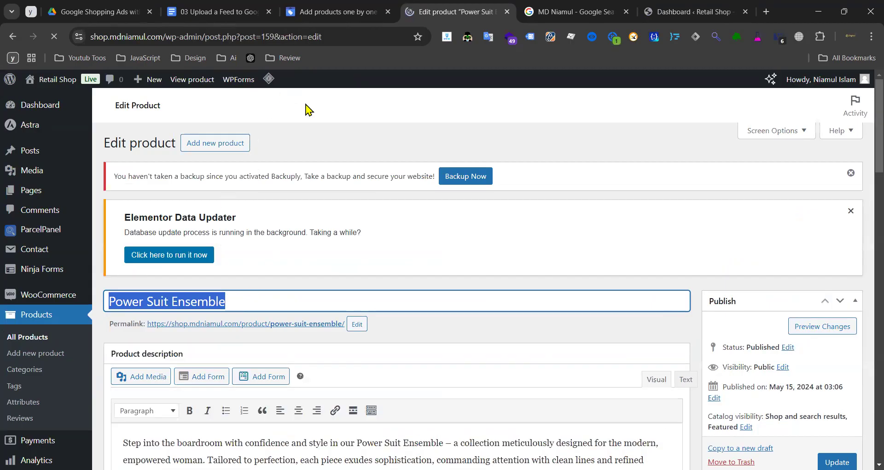
{"action": "scroll", "coordinate": [268, 301], "scroll_direction": "down", "scroll_amount": 3}
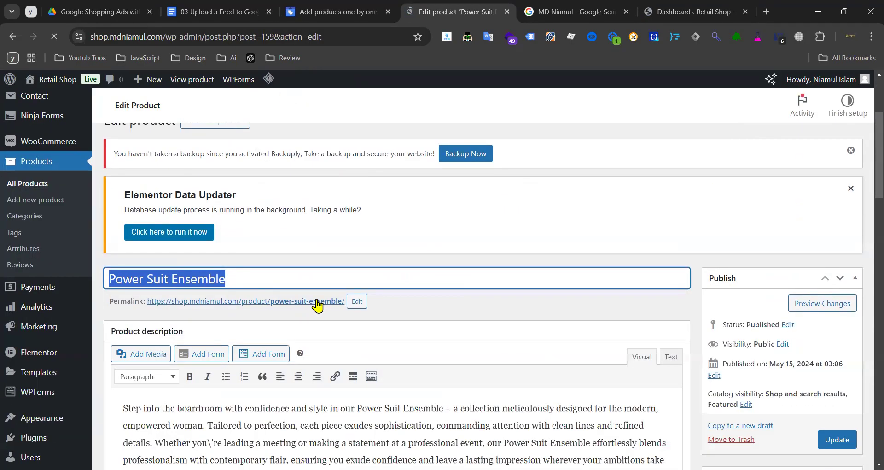
- Open the Power Suit Ensemble permalink in a new tab and view that store page
{"action": "left_click", "coordinate": [231, 300]}
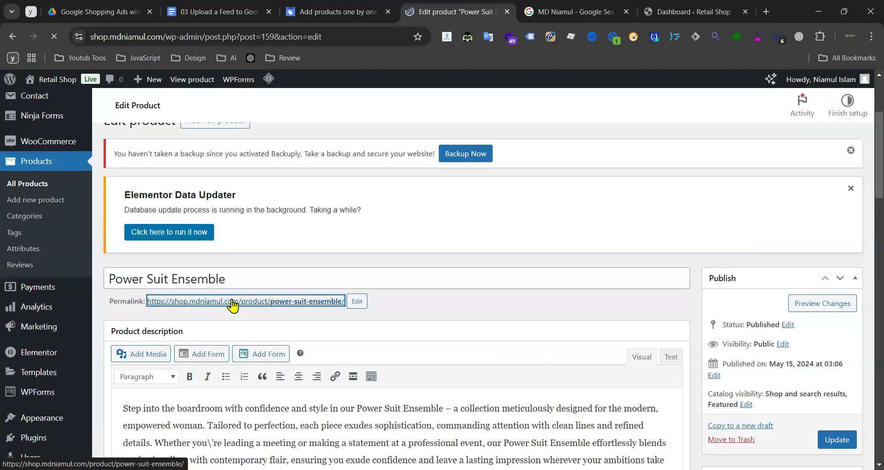
{"action": "right_click", "coordinate": [231, 300]}
{"action": "left_click", "coordinate": [319, 67]}
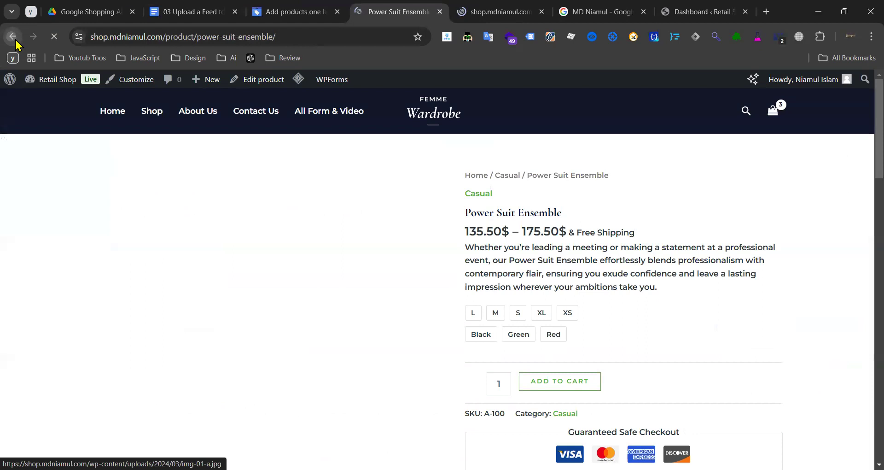
{"action": "left_click", "coordinate": [519, 13]}
- Paste 'Power Suit Ensemble' into the Merchant Center Title field, then view its store page
{"action": "left_click", "coordinate": [277, 6]}
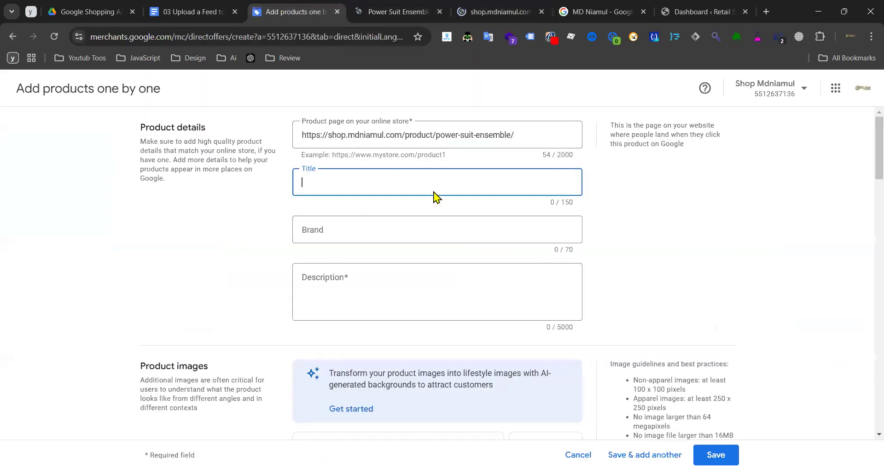
{"action": "key", "text": "ctrl+v"}
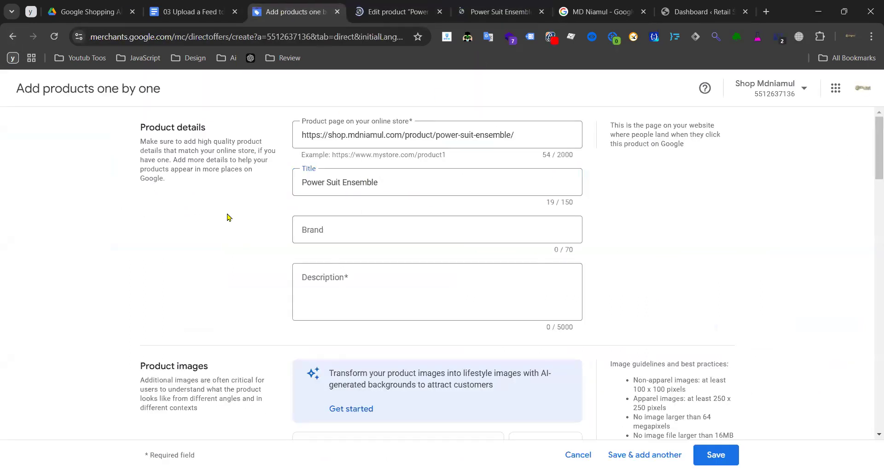
{"action": "left_click_drag", "start_coordinate": [450, 184], "coordinate": [239, 166]}
{"action": "left_click", "coordinate": [358, 101]}
{"action": "left_click", "coordinate": [501, 11]}
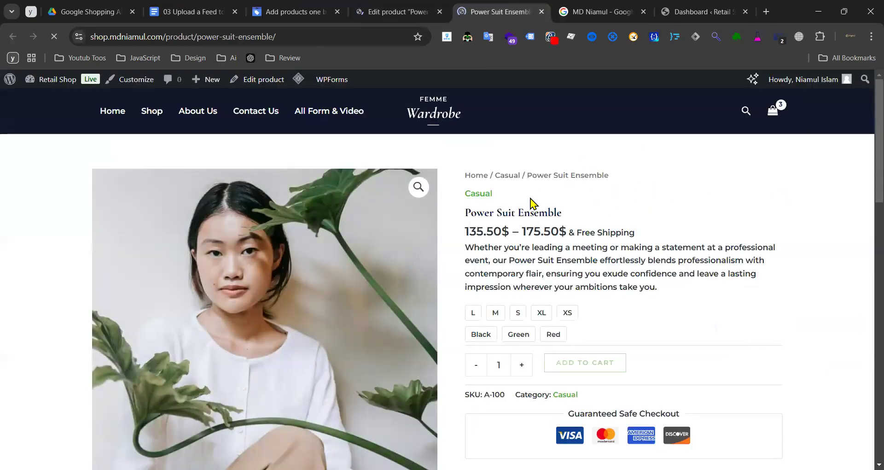
- Check the Power Suit Ensemble title on the store page, then go back to its WordPress edit screen
{"action": "triple_click", "coordinate": [544, 212]}
{"action": "left_click", "coordinate": [548, 213]}
{"action": "left_click_drag", "start_coordinate": [566, 214], "coordinate": [456, 213]}
{"action": "left_click", "coordinate": [513, 213]}
{"action": "triple_click", "coordinate": [513, 213]}
{"action": "left_click", "coordinate": [541, 212]}
{"action": "left_click_drag", "start_coordinate": [567, 214], "coordinate": [471, 217]}
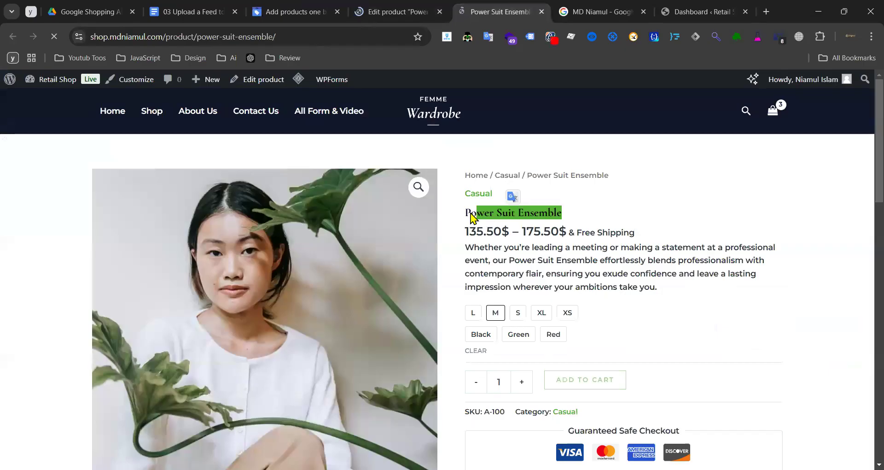
{"action": "triple_click", "coordinate": [549, 212]}
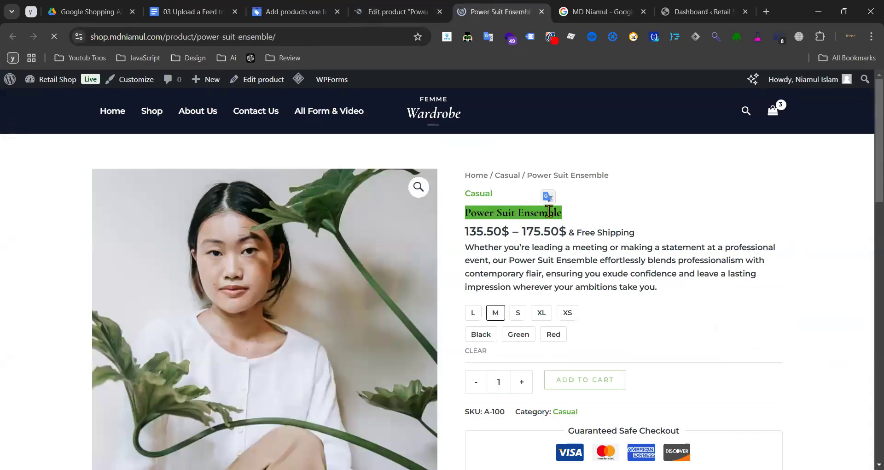
{"action": "triple_click", "coordinate": [549, 212]}
{"action": "left_click", "coordinate": [523, 213]}
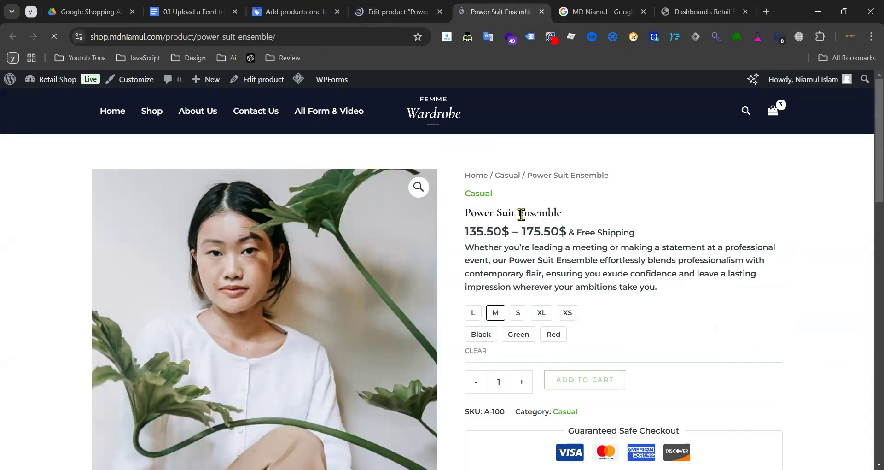
{"action": "triple_click", "coordinate": [543, 215]}
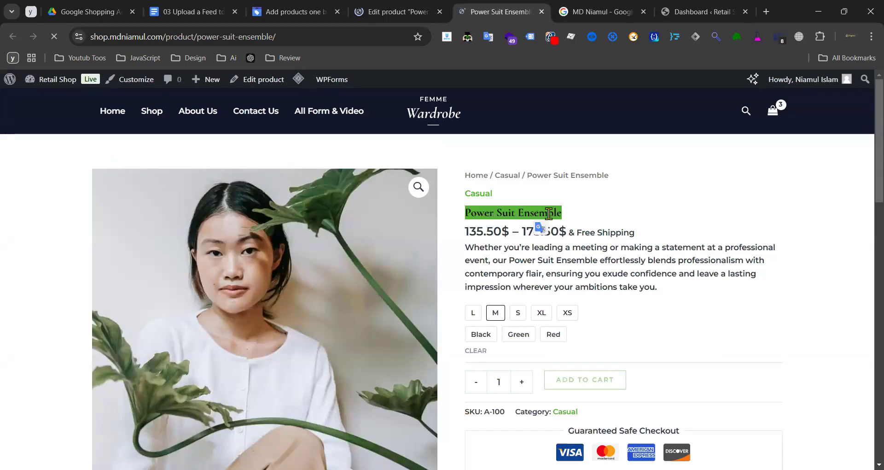
{"action": "left_click_drag", "start_coordinate": [562, 213], "coordinate": [524, 213]}
{"action": "left_click", "coordinate": [478, 213]}
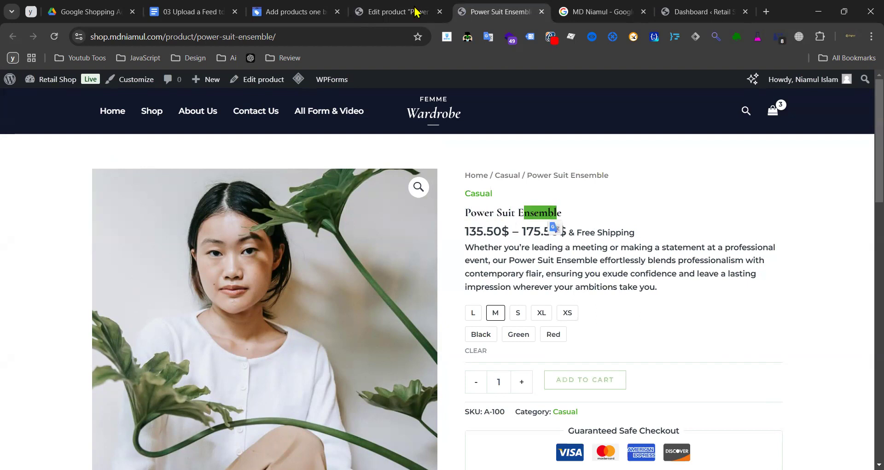
{"action": "left_click", "coordinate": [415, 11]}
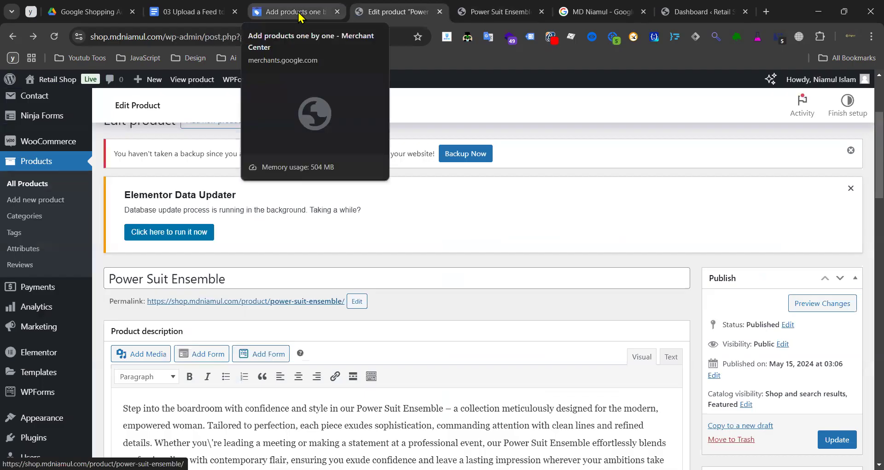
{"action": "left_click", "coordinate": [300, 18]}
- Look over the search, edit and store pages, then return to the still-empty Brand field
{"action": "left_click", "coordinate": [353, 226]}
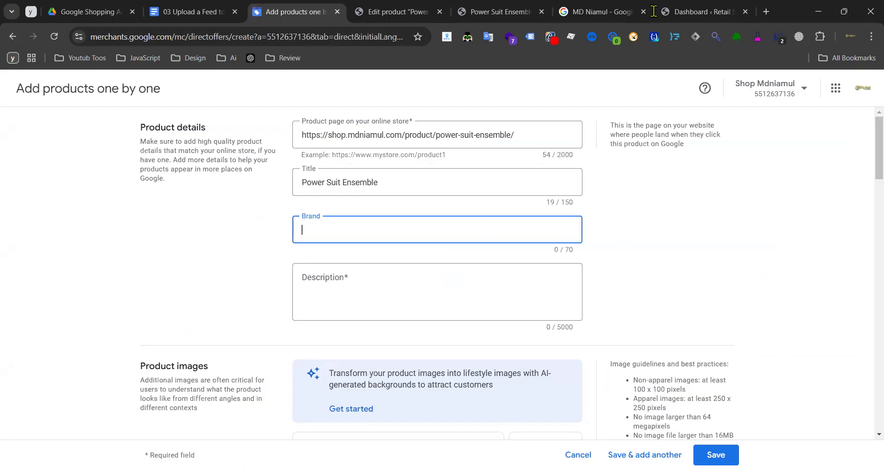
{"action": "left_click", "coordinate": [592, 7]}
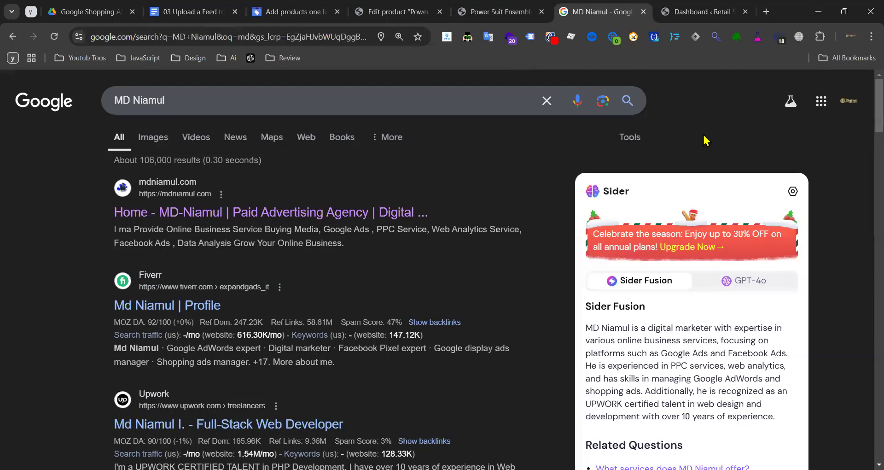
{"action": "scroll", "coordinate": [793, 186], "scroll_direction": "down", "scroll_amount": 5}
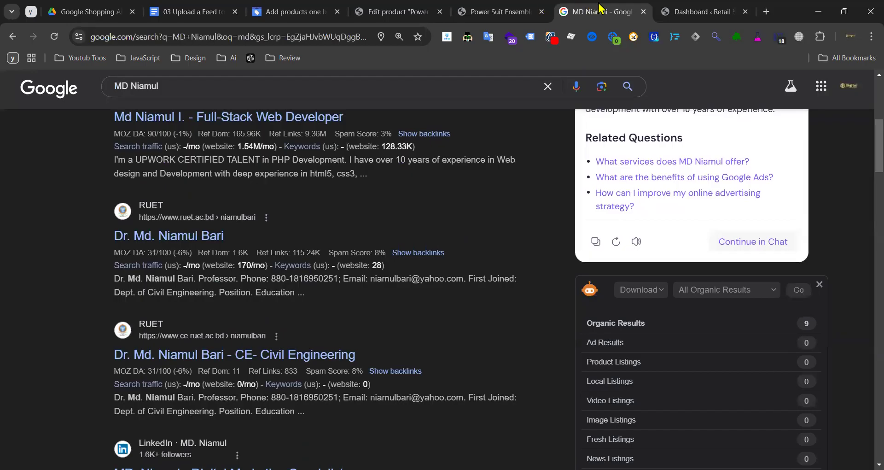
{"action": "left_click", "coordinate": [432, 7]}
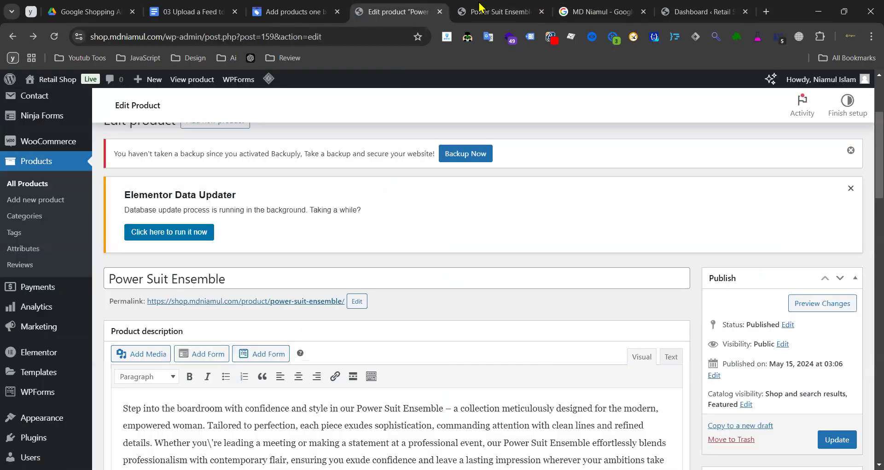
{"action": "left_click", "coordinate": [499, 9]}
{"action": "left_click", "coordinate": [391, 11]}
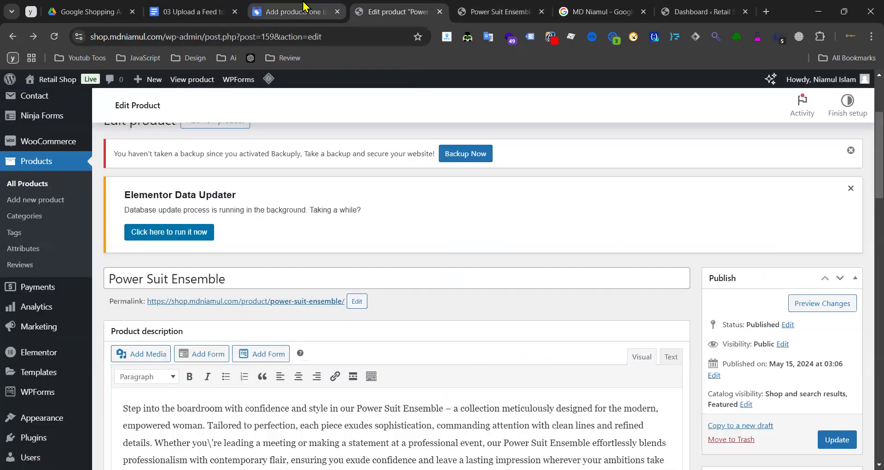
{"action": "key", "text": "ctrl+shift+Tab"}
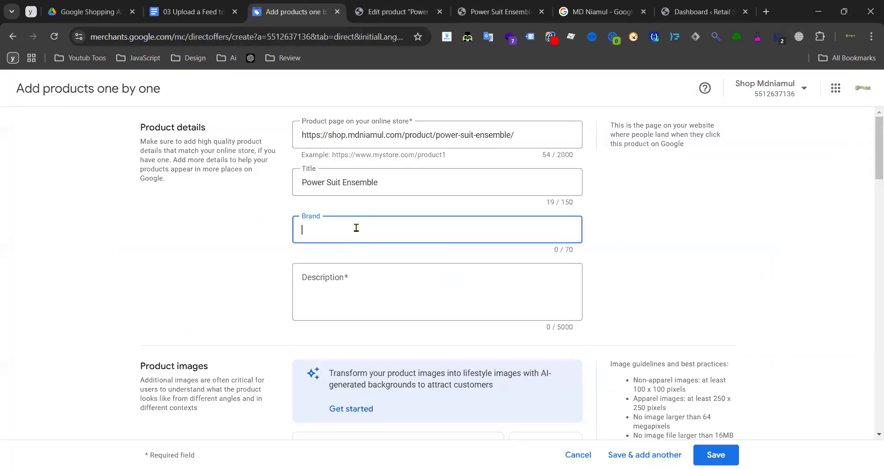
{"action": "left_click", "coordinate": [240, 247]}
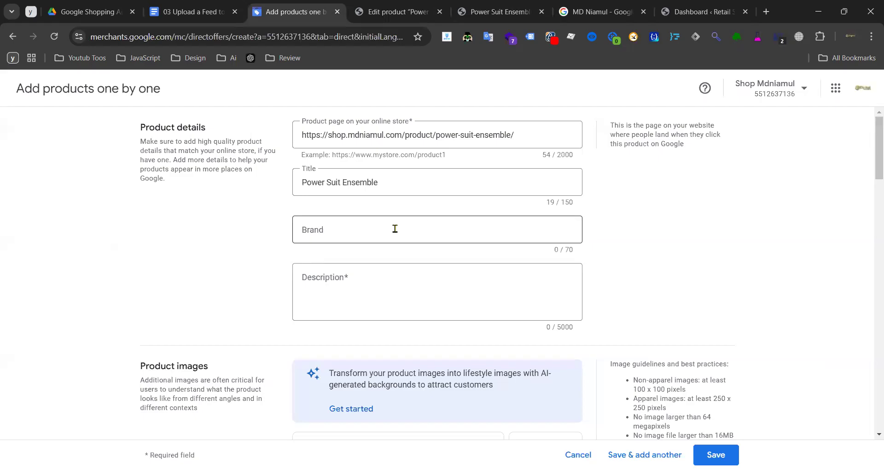
{"action": "left_click", "coordinate": [370, 230]}
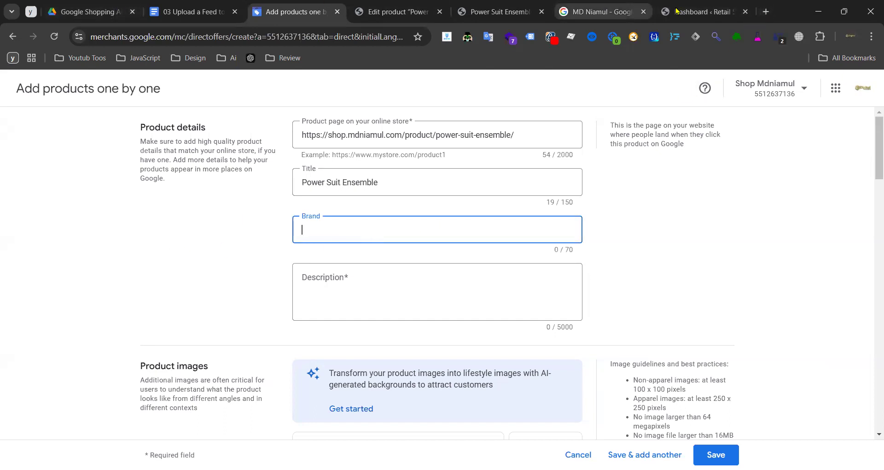
- In a new tab, search Google for the I Search From site
{"action": "left_click", "coordinate": [767, 12]}
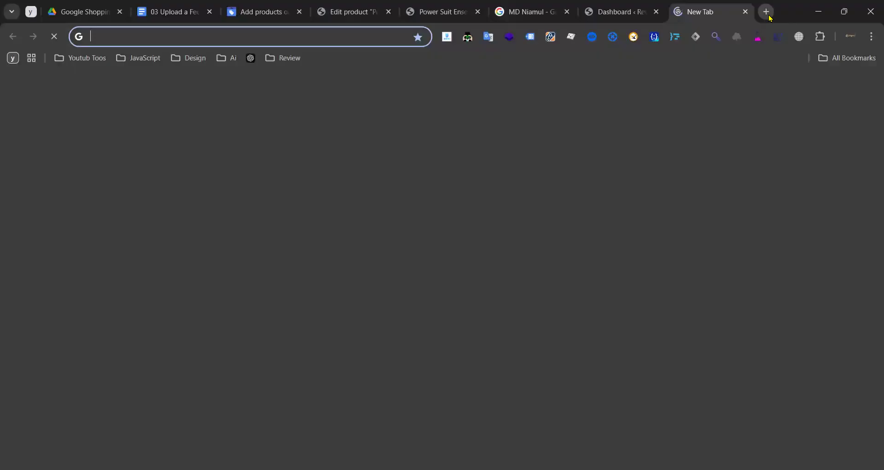
{"action": "type", "text": "in"}
{"action": "key", "text": "BackSpace"}
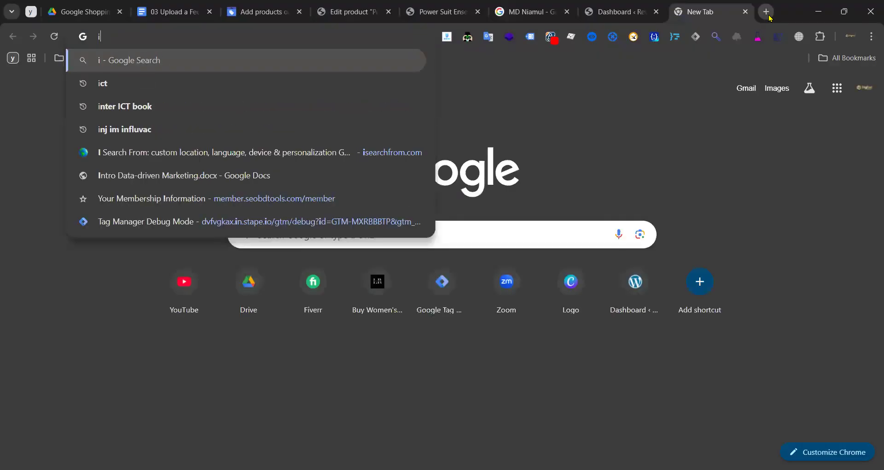
{"action": "type", "text": "s"}
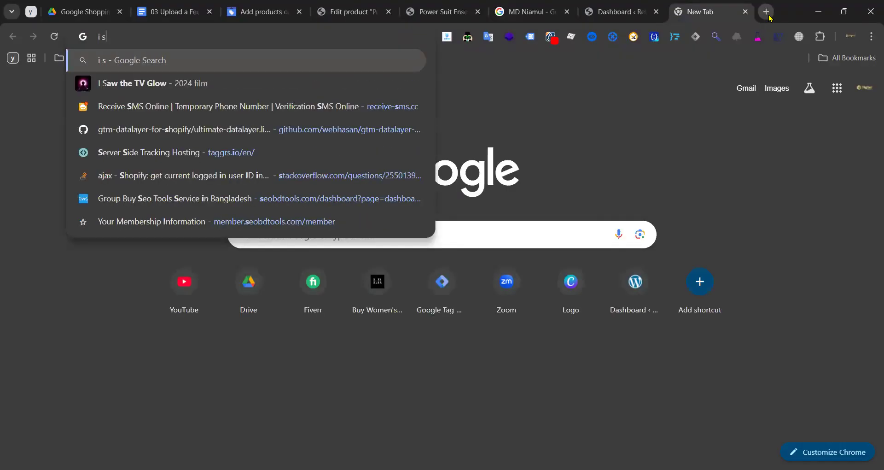
{"action": "key", "text": "BackSpace"}
{"action": "key", "text": "BackSpace"}
{"action": "type", "text": "search"}
{"action": "key", "text": "Return"}
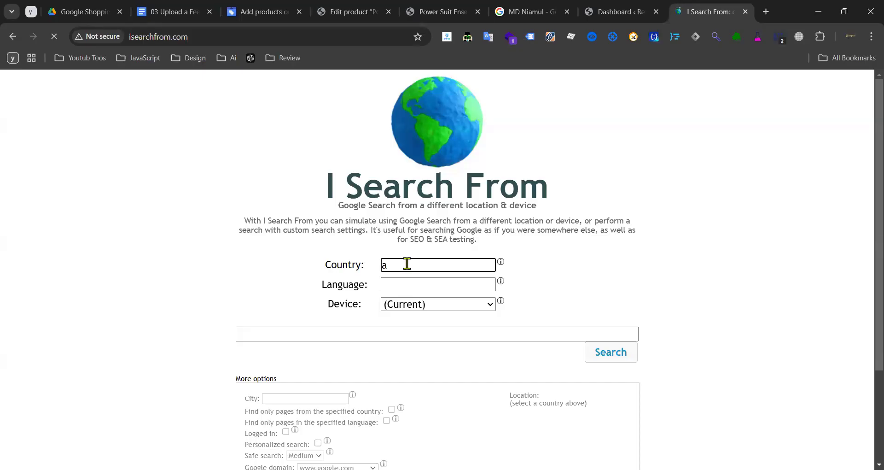
- On isearchfrom.com, set Country to United States and search for 'i phone 16'
{"action": "type", "text": "un"}
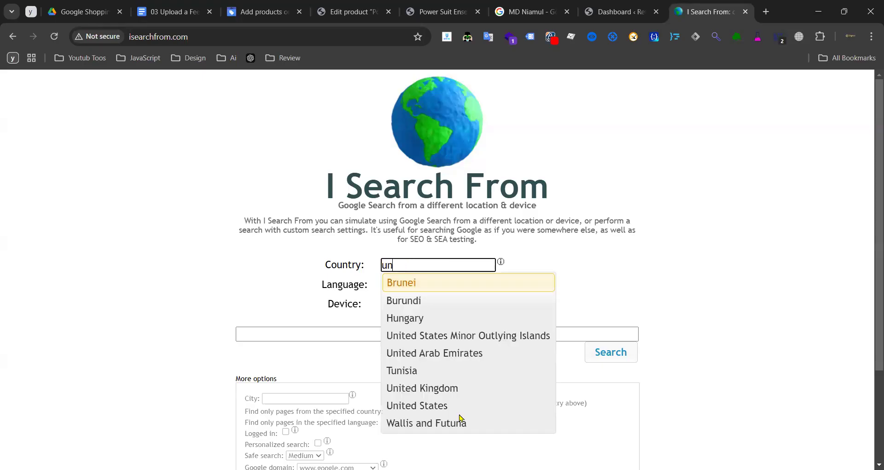
{"action": "left_click", "coordinate": [486, 405]}
{"action": "left_click", "coordinate": [369, 334]}
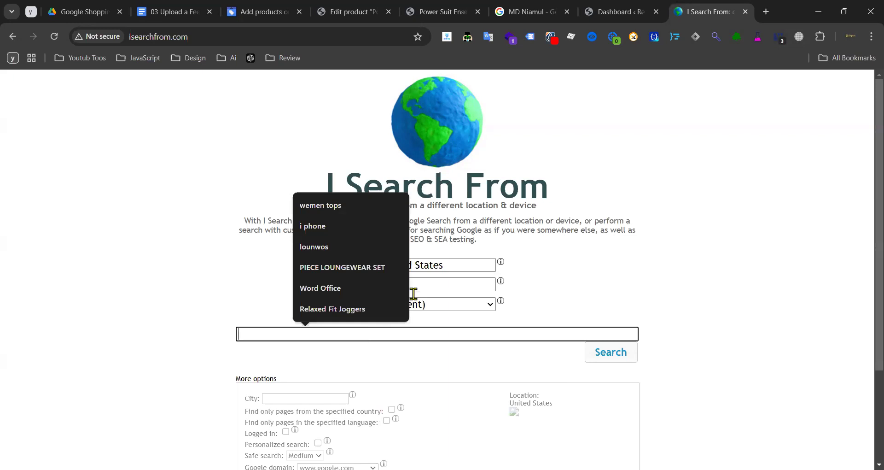
{"action": "left_click", "coordinate": [329, 228]}
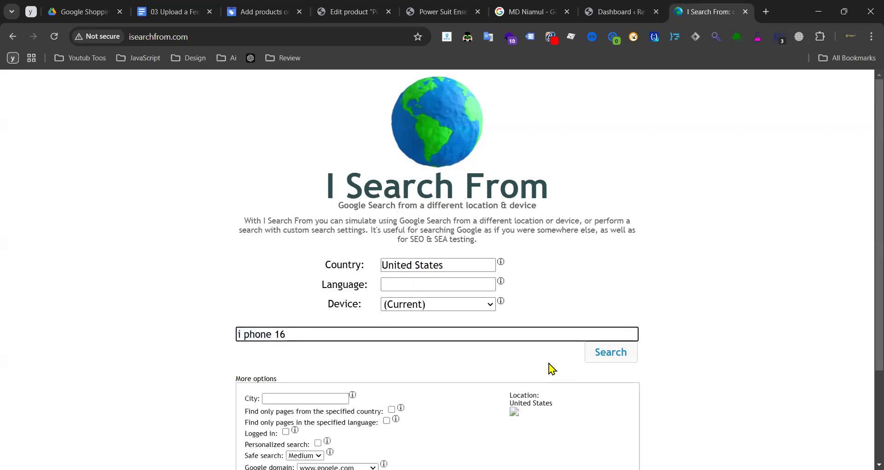
{"action": "left_click", "coordinate": [597, 358]}
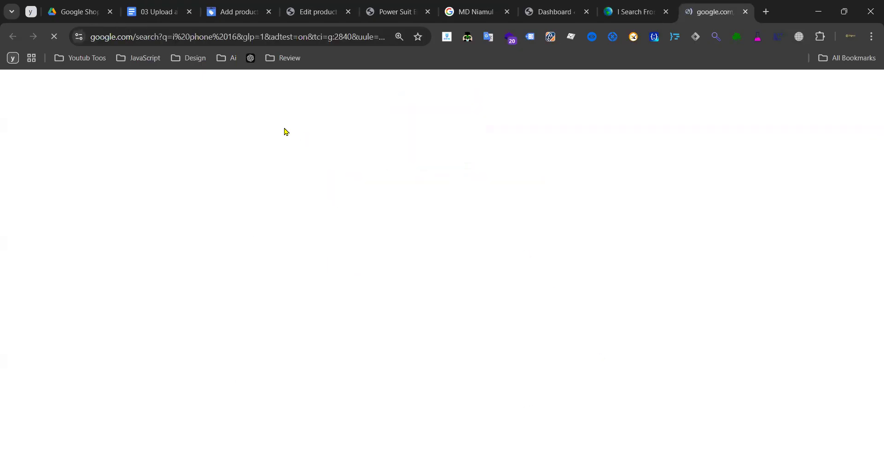
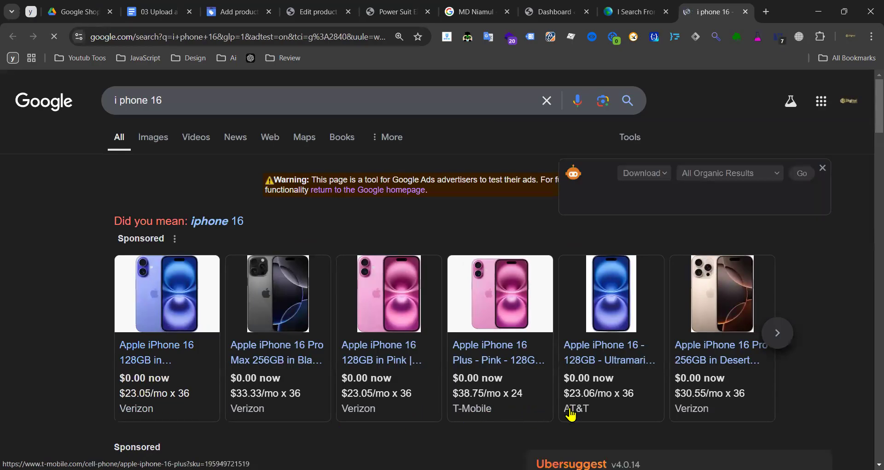
- Close the results-data panel and advance the iPhone 16 shopping carousel to more listings
{"action": "left_click", "coordinate": [828, 168]}
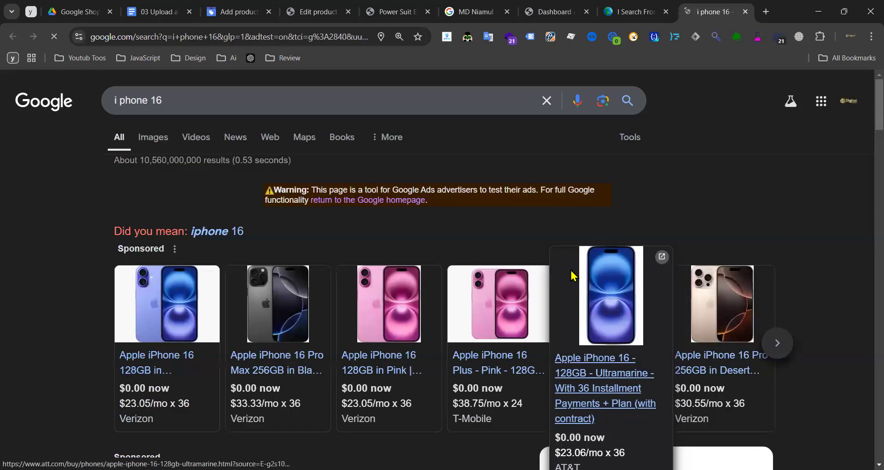
{"action": "scroll", "coordinate": [572, 275], "scroll_direction": "down", "scroll_amount": 3}
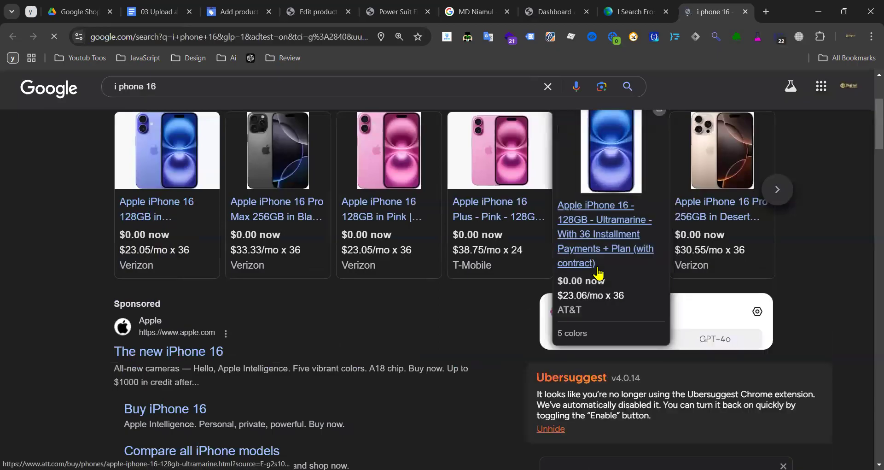
{"action": "left_click", "coordinate": [781, 195]}
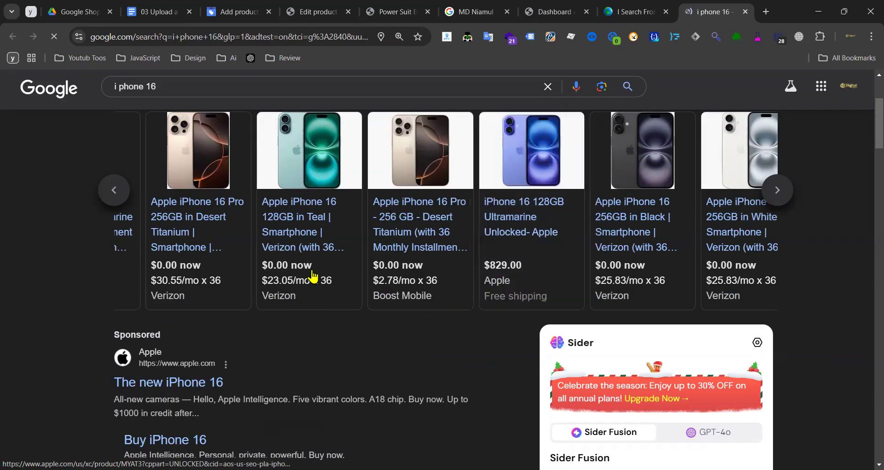
{"action": "left_click", "coordinate": [253, 11]}
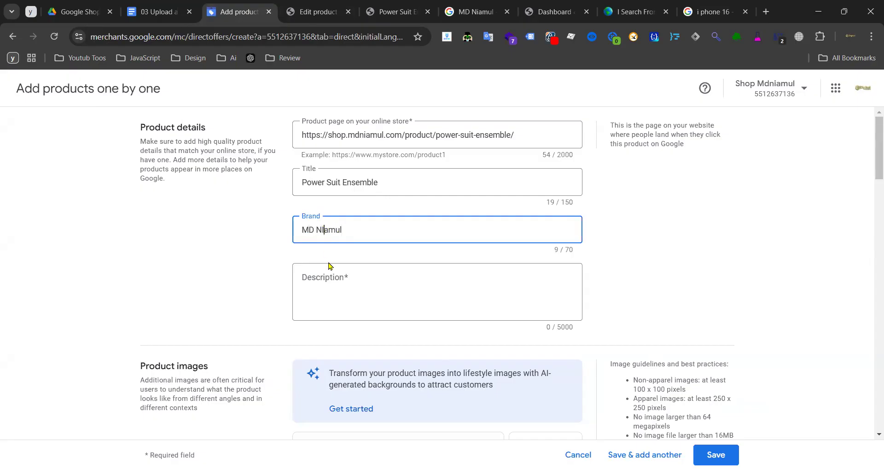
{"action": "left_click", "coordinate": [712, 10]}
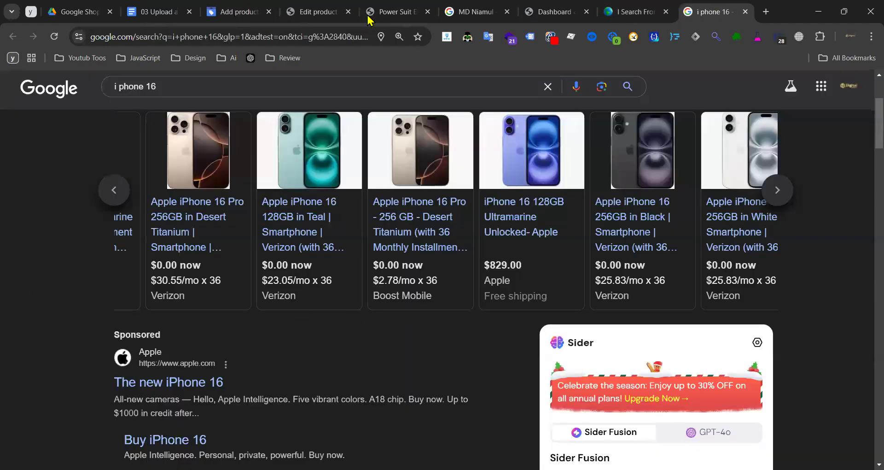
{"action": "left_click", "coordinate": [258, 11]}
{"action": "left_click", "coordinate": [352, 275]}
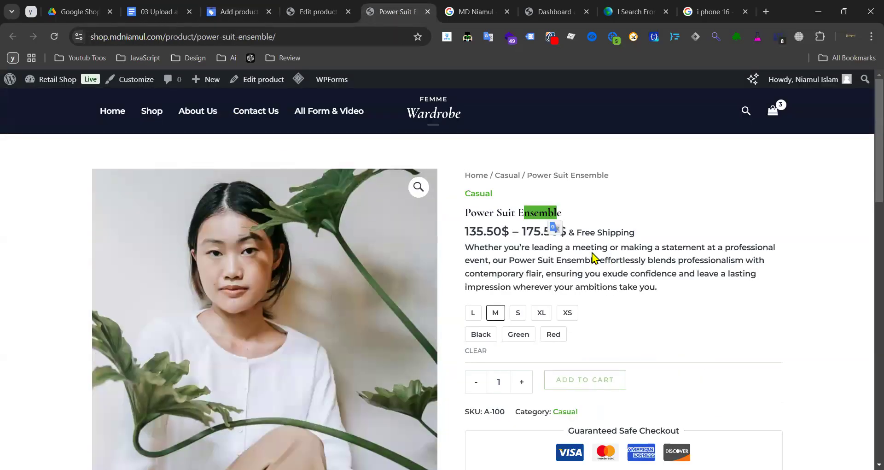
- Select the Power Suit Ensemble's full description text on the WooCommerce product page
{"action": "scroll", "coordinate": [553, 257], "scroll_direction": "down", "scroll_amount": 10}
{"action": "scroll", "coordinate": [507, 221], "scroll_direction": "up", "scroll_amount": 3}
{"action": "scroll", "coordinate": [637, 197], "scroll_direction": "up", "scroll_amount": 8}
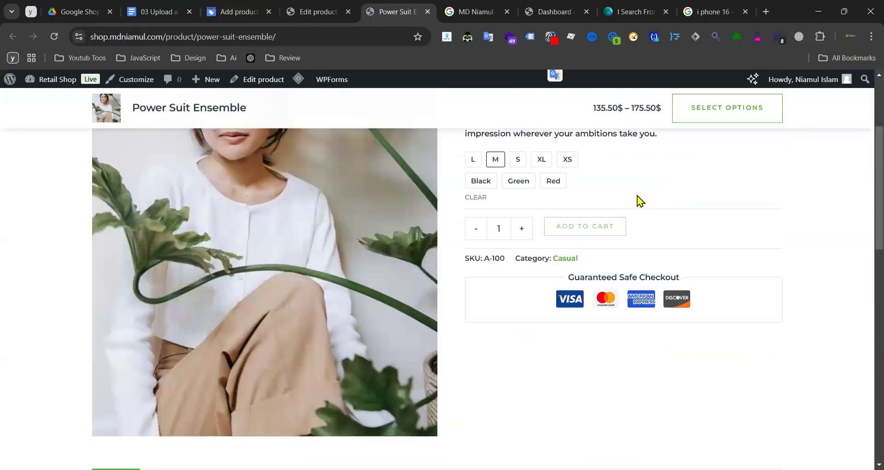
{"action": "left_click_drag", "start_coordinate": [524, 213], "coordinate": [556, 213]}
{"action": "left_click_drag", "start_coordinate": [466, 246], "coordinate": [677, 292]}
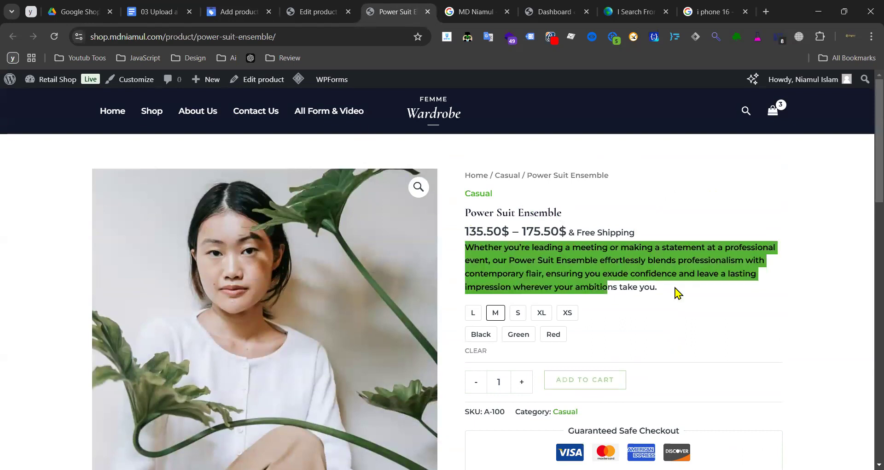
{"action": "scroll", "coordinate": [535, 258], "scroll_direction": "down", "scroll_amount": 6}
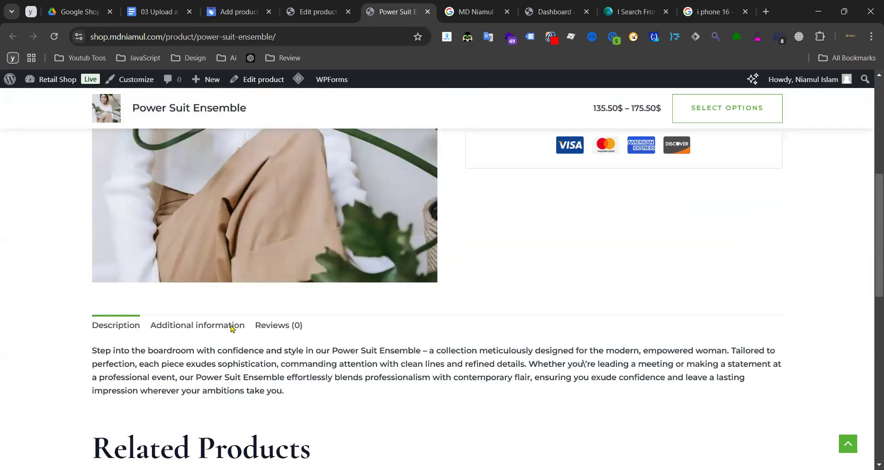
{"action": "left_click_drag", "start_coordinate": [93, 349], "coordinate": [288, 397]}
{"action": "key", "text": "ctrl+c"}
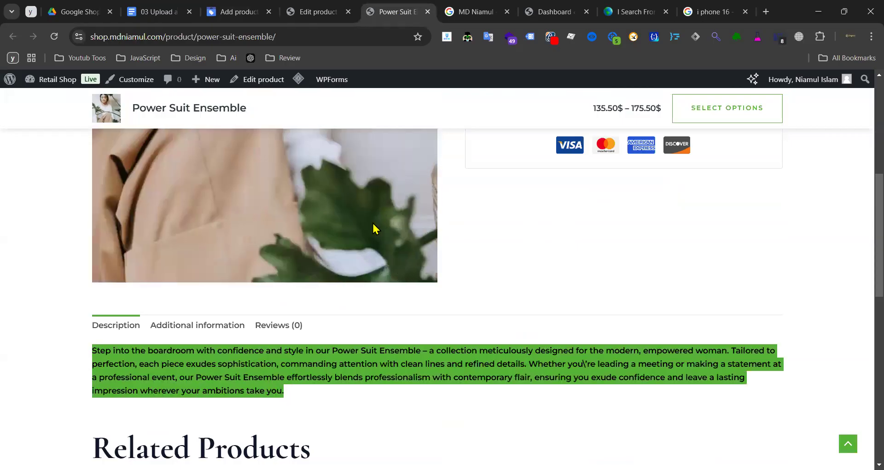
- Paste the description into Merchant Center's Description field (524/5000 characters)
{"action": "left_click", "coordinate": [312, 8]}
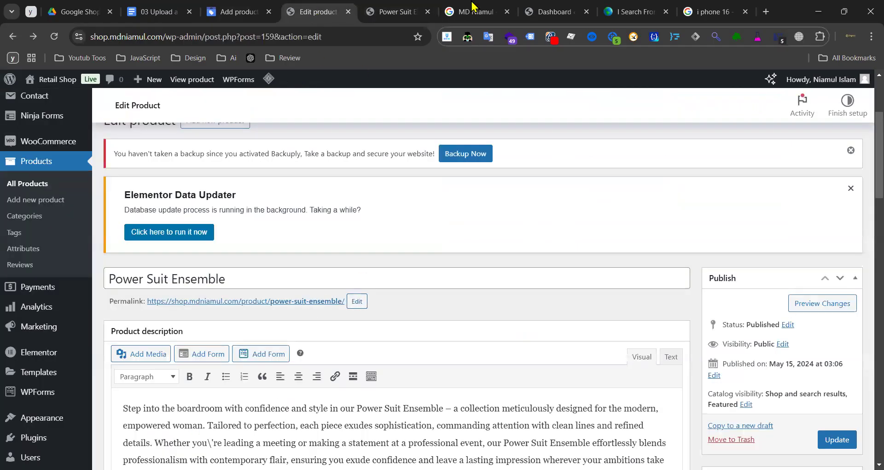
{"action": "left_click_drag", "start_coordinate": [240, 12], "coordinate": [396, 11]}
{"action": "left_click", "coordinate": [369, 272]}
{"action": "key", "text": "ctrl+v"}
- Finish the description, then read the AI image promo and the image guidelines list
{"action": "left_click", "coordinate": [180, 278]}
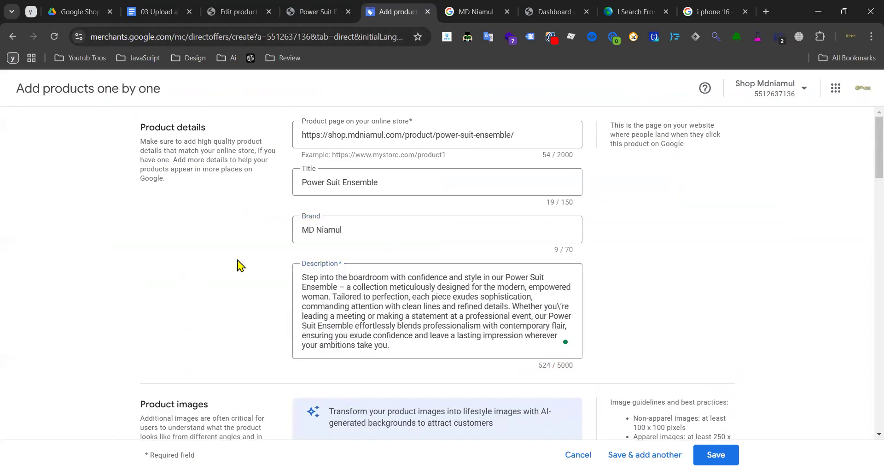
{"action": "scroll", "coordinate": [239, 265], "scroll_direction": "down", "scroll_amount": 3}
{"action": "left_click", "coordinate": [559, 214]}
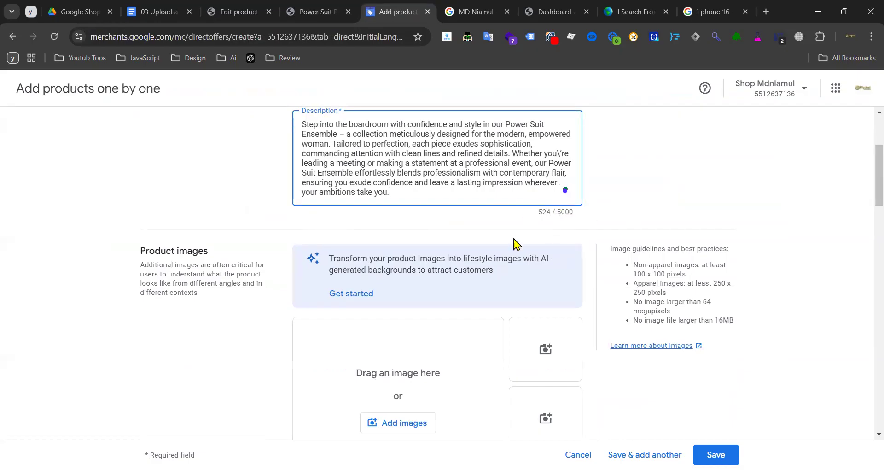
{"action": "scroll", "coordinate": [262, 252], "scroll_direction": "up", "scroll_amount": 3}
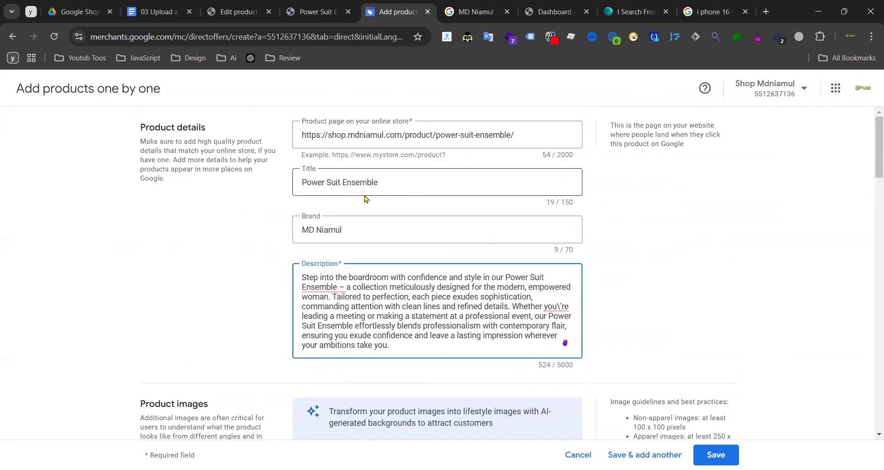
{"action": "scroll", "coordinate": [266, 228], "scroll_direction": "down", "scroll_amount": 6}
{"action": "scroll", "coordinate": [456, 223], "scroll_direction": "up", "scroll_amount": 3}
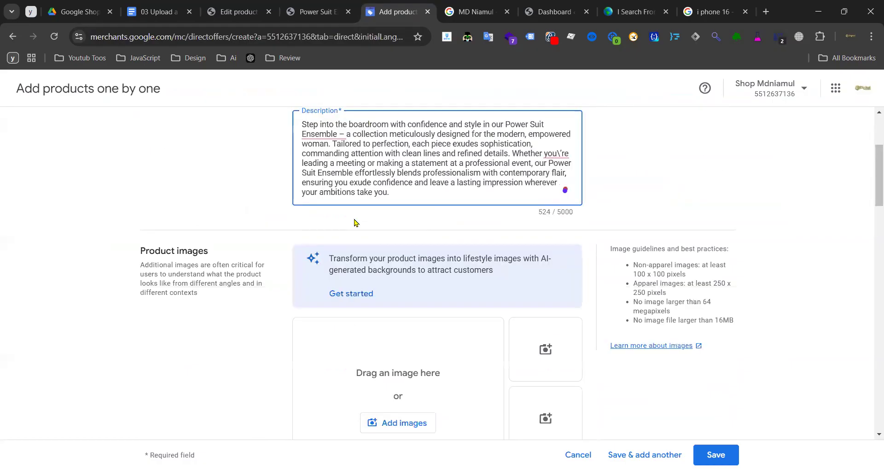
{"action": "left_click_drag", "start_coordinate": [330, 256], "coordinate": [494, 272]}
{"action": "left_click", "coordinate": [170, 358]}
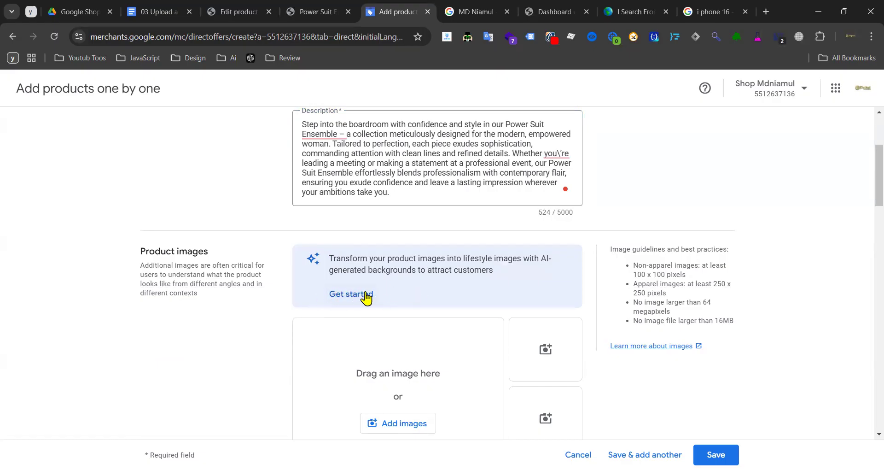
{"action": "left_click_drag", "start_coordinate": [632, 267], "coordinate": [718, 318]}
{"action": "left_click", "coordinate": [714, 317]}
{"action": "left_click_drag", "start_coordinate": [634, 270], "coordinate": [700, 281]}
{"action": "left_click", "coordinate": [645, 269]}
- Close the extra Google search tab, move the product page tab right, and return to Merchant Center
{"action": "key", "text": "ctrl+Tab"}
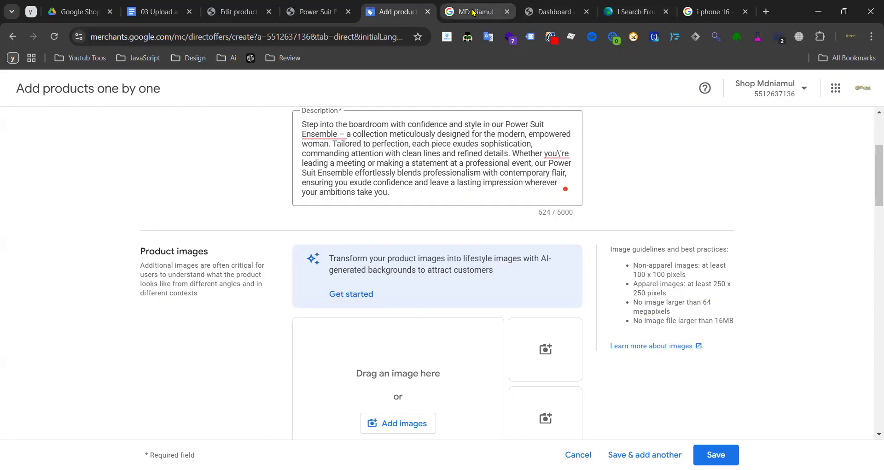
{"action": "key", "text": "ctrl+Tab"}
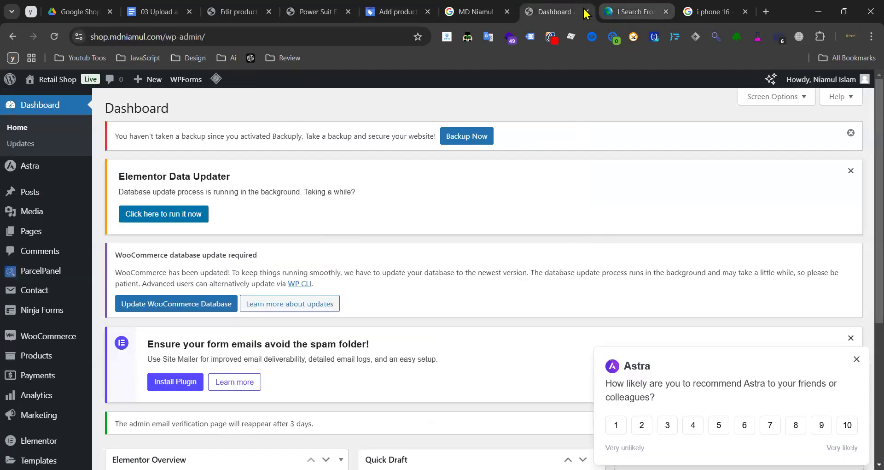
{"action": "left_click", "coordinate": [484, 11]}
{"action": "key", "text": "ctrl+w"}
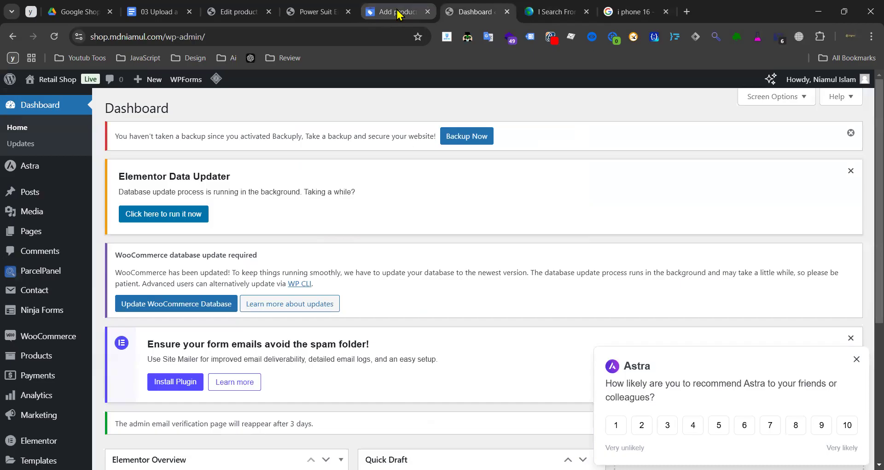
{"action": "left_click", "coordinate": [368, 7]}
{"action": "left_click_drag", "start_coordinate": [313, 12], "coordinate": [552, 12]}
{"action": "scroll", "coordinate": [322, 221], "scroll_direction": "up", "scroll_amount": 5}
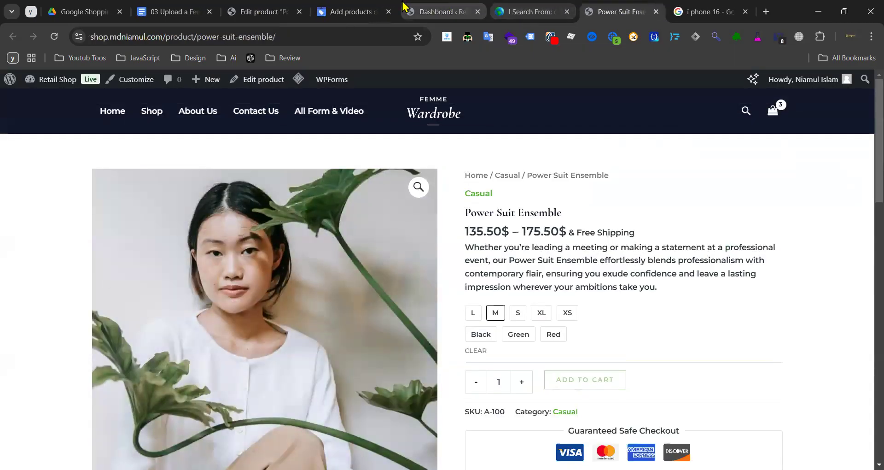
{"action": "left_click", "coordinate": [362, 9]}
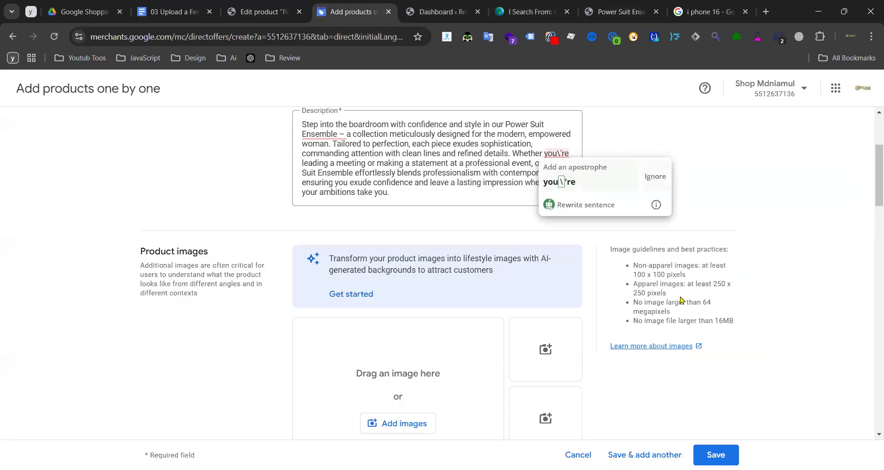
- Review the apparel, non-apparel, 64-megapixel and 16MB image guidelines, then try AI lifestyle images
{"action": "left_click_drag", "start_coordinate": [634, 284], "coordinate": [681, 299]}
{"action": "left_click", "coordinate": [709, 287]}
{"action": "left_click", "coordinate": [675, 294]}
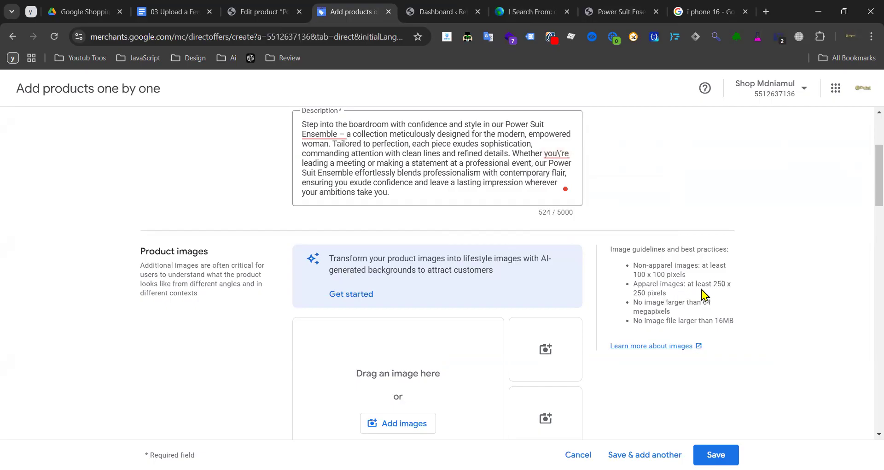
{"action": "left_click_drag", "start_coordinate": [635, 263], "coordinate": [681, 273]}
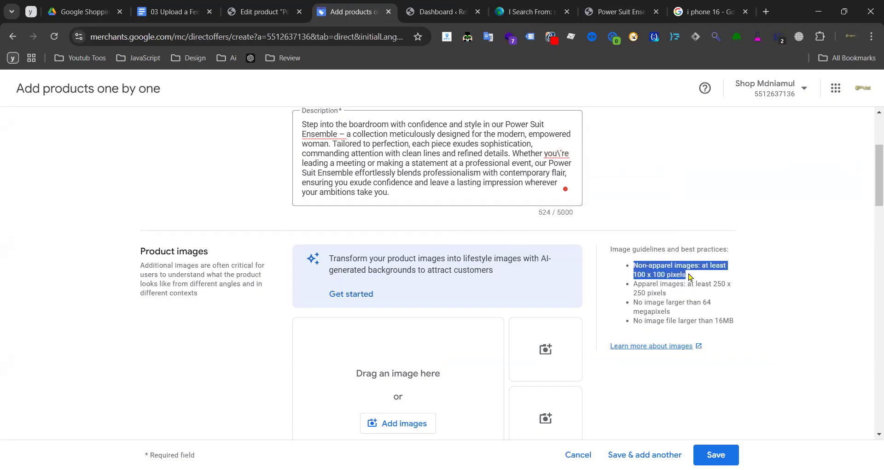
{"action": "triple_click", "coordinate": [658, 275]}
{"action": "left_click", "coordinate": [647, 312]}
{"action": "left_click_drag", "start_coordinate": [635, 306], "coordinate": [703, 305]}
{"action": "double_click", "coordinate": [649, 315]}
{"action": "triple_click", "coordinate": [648, 315]}
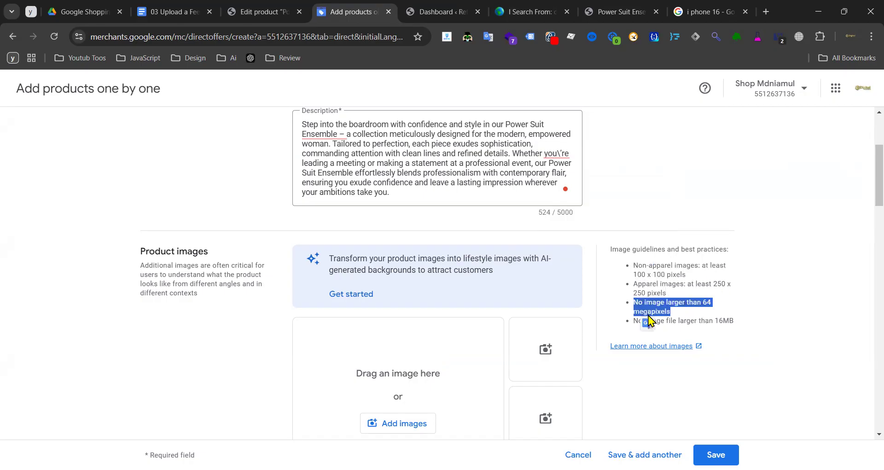
{"action": "left_click", "coordinate": [710, 321]}
{"action": "left_click_drag", "start_coordinate": [635, 322], "coordinate": [735, 321]}
{"action": "left_click", "coordinate": [718, 321]}
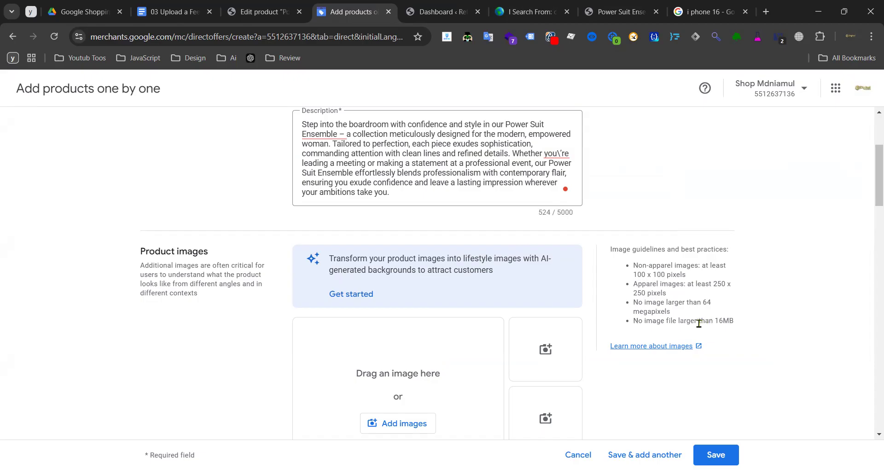
{"action": "left_click", "coordinate": [368, 295]}
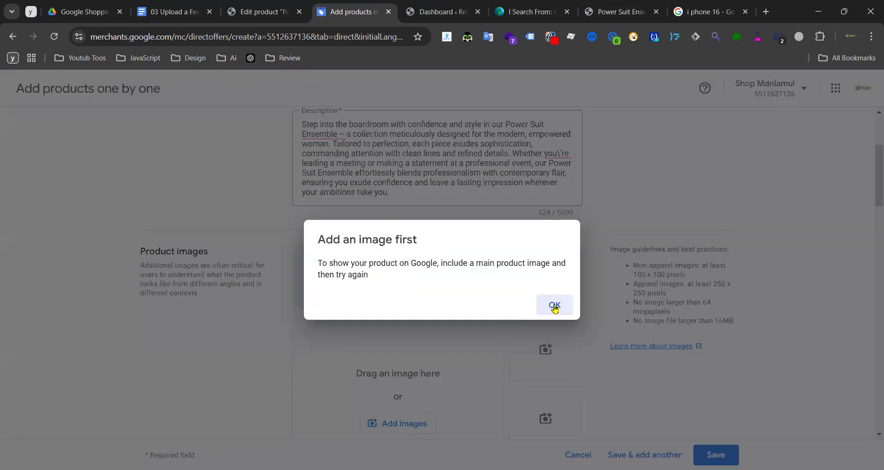
- Dismiss the 'Add an image first' warning after retrying the AI lifestyle-image feature
{"action": "left_click", "coordinate": [555, 316]}
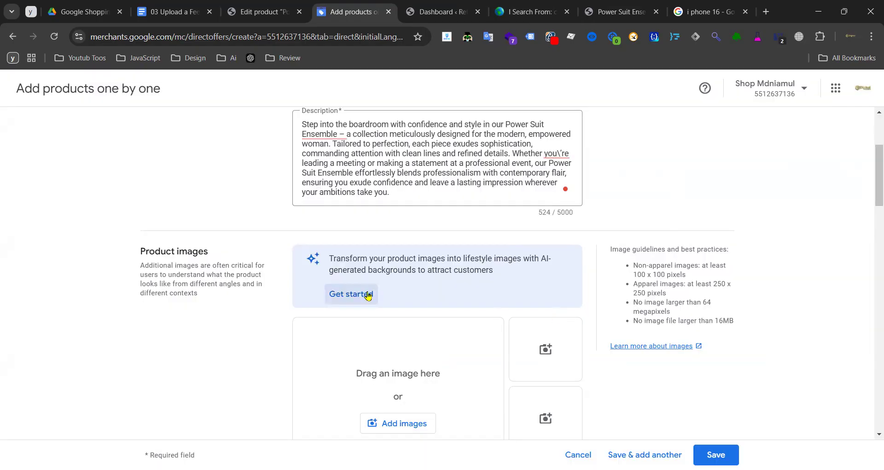
{"action": "left_click", "coordinate": [352, 292]}
{"action": "left_click_drag", "start_coordinate": [328, 262], "coordinate": [186, 361]}
{"action": "left_click", "coordinate": [483, 266]}
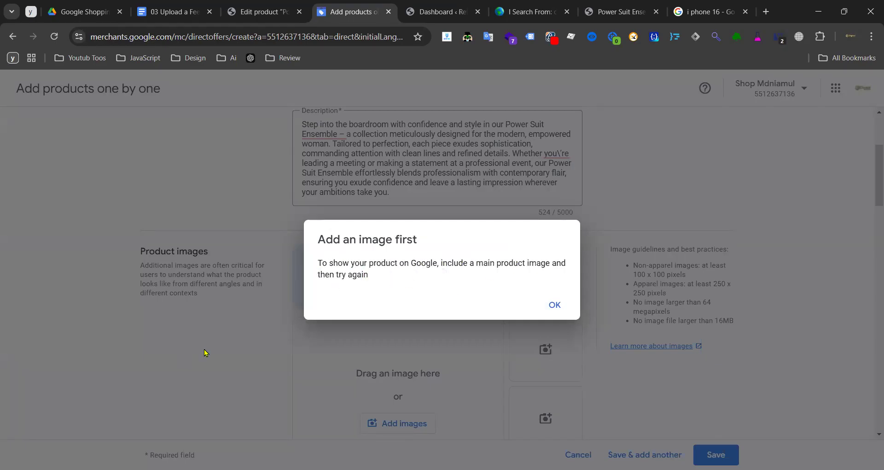
{"action": "left_click", "coordinate": [555, 305]}
{"action": "scroll", "coordinate": [287, 331], "scroll_direction": "down", "scroll_amount": 3}
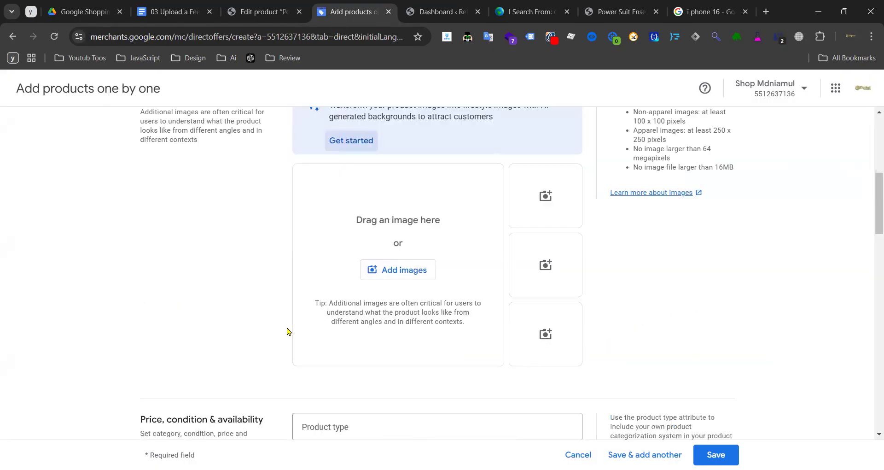
- Open Add images and choose 'Provide an image URL', ready for the address
{"action": "left_click", "coordinate": [405, 271]}
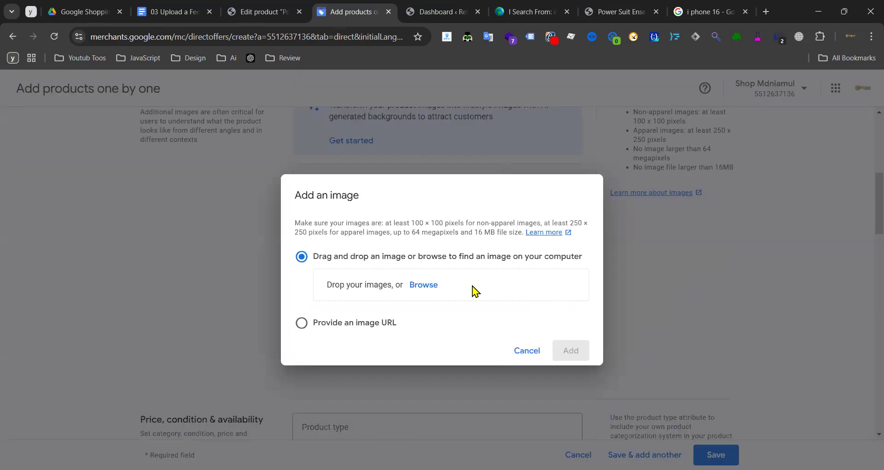
{"action": "left_click", "coordinate": [522, 350]}
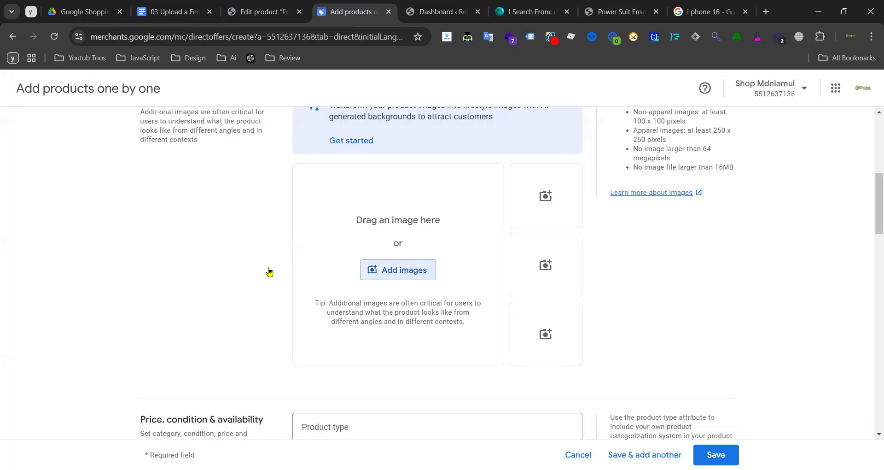
{"action": "left_click", "coordinate": [379, 271]}
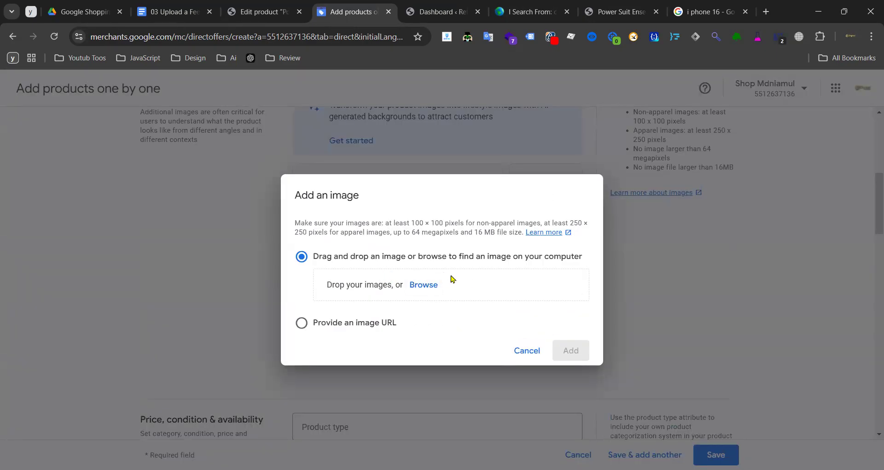
{"action": "left_click", "coordinate": [311, 328]}
{"action": "left_click", "coordinate": [343, 307]}
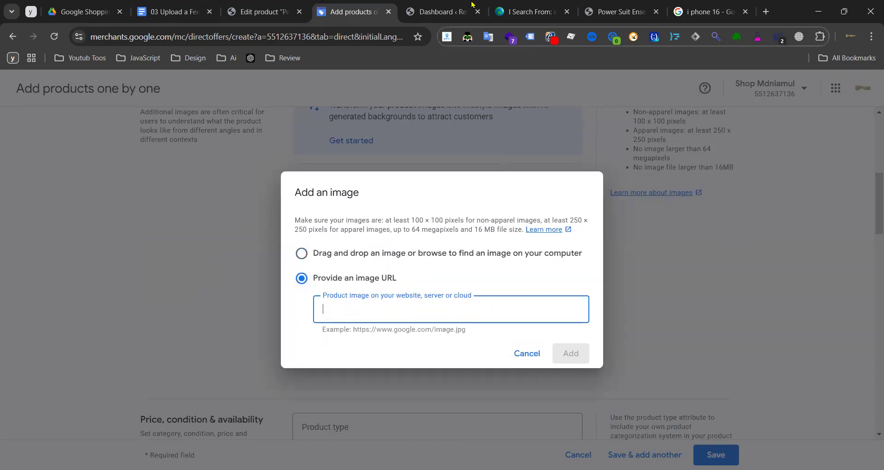
{"action": "left_click", "coordinate": [441, 13]}
- Copy the Power Suit Ensemble photo's image address from the store page and return to Merchant Center
{"action": "left_click", "coordinate": [604, 13]}
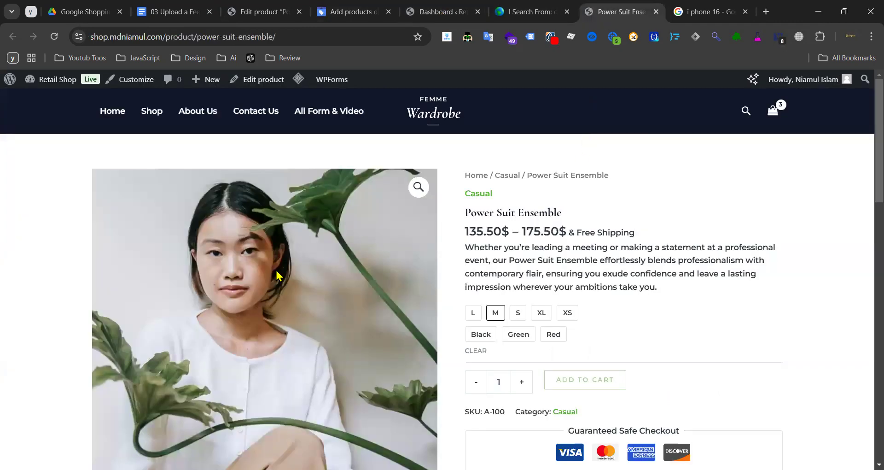
{"action": "right_click", "coordinate": [268, 271]}
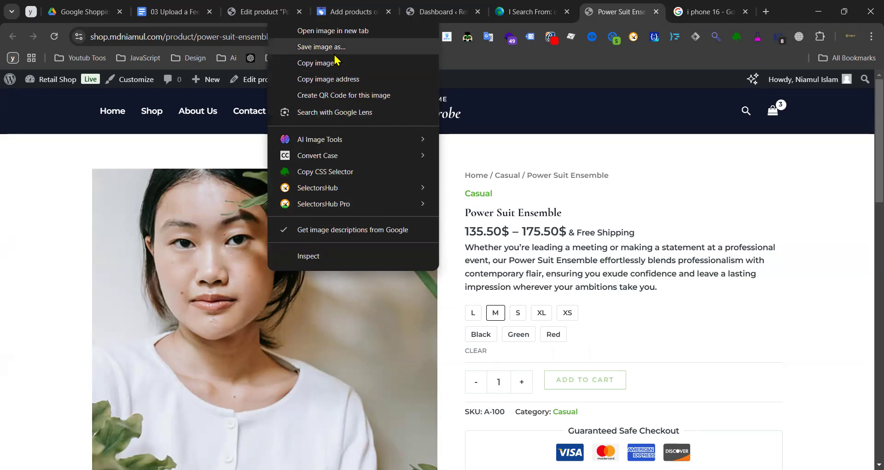
{"action": "left_click", "coordinate": [4, 287]}
{"action": "right_click", "coordinate": [297, 340]}
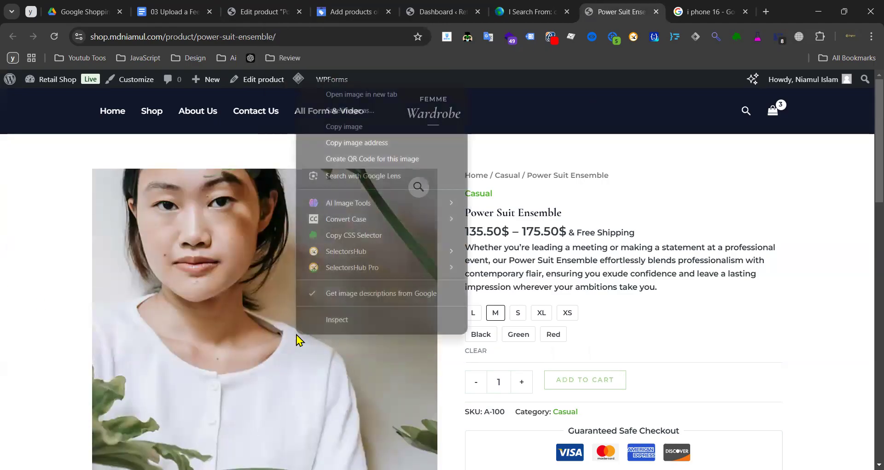
{"action": "left_click", "coordinate": [353, 143]}
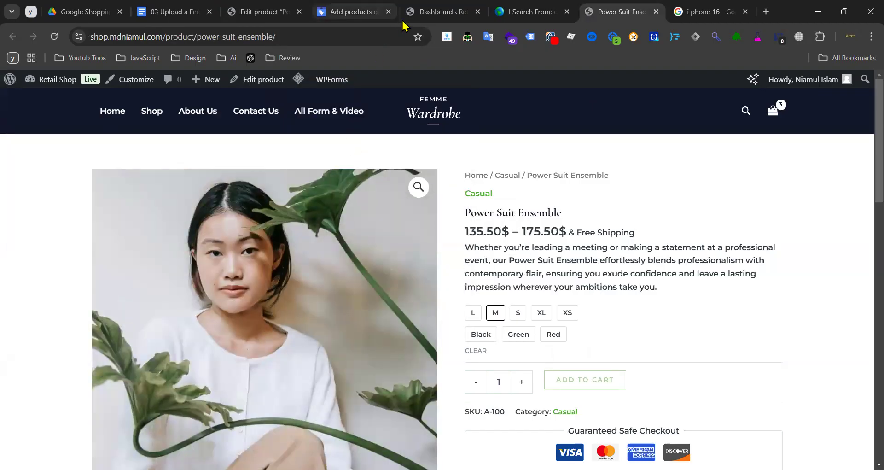
{"action": "left_click", "coordinate": [359, 12]}
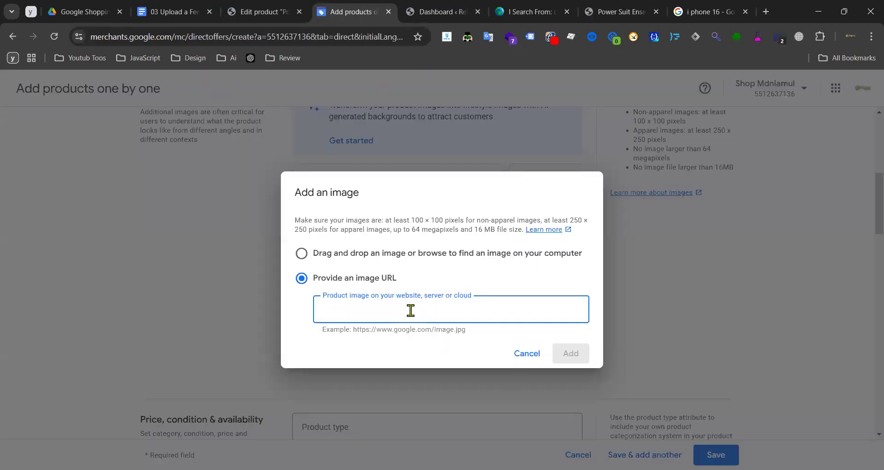
- Add the pasted img-01-a.jpg link as the main image, then start adding a second image
{"action": "key", "text": "ctrl+v"}
{"action": "left_click", "coordinate": [571, 354]}
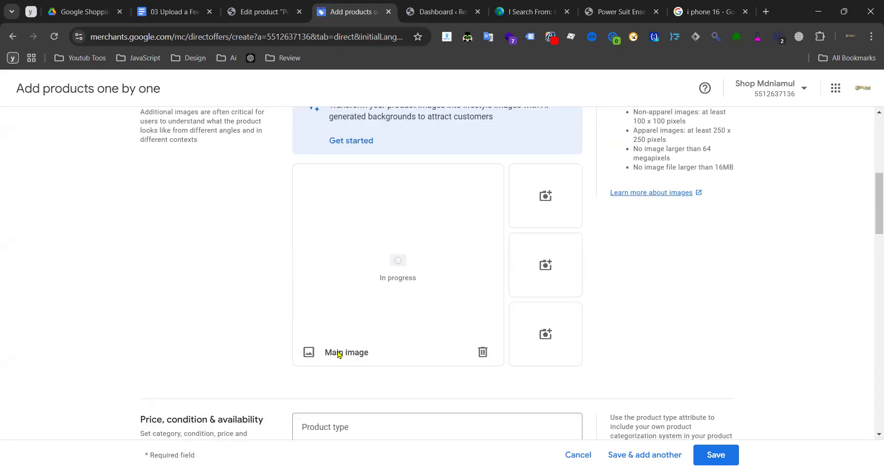
{"action": "left_click", "coordinate": [393, 266]}
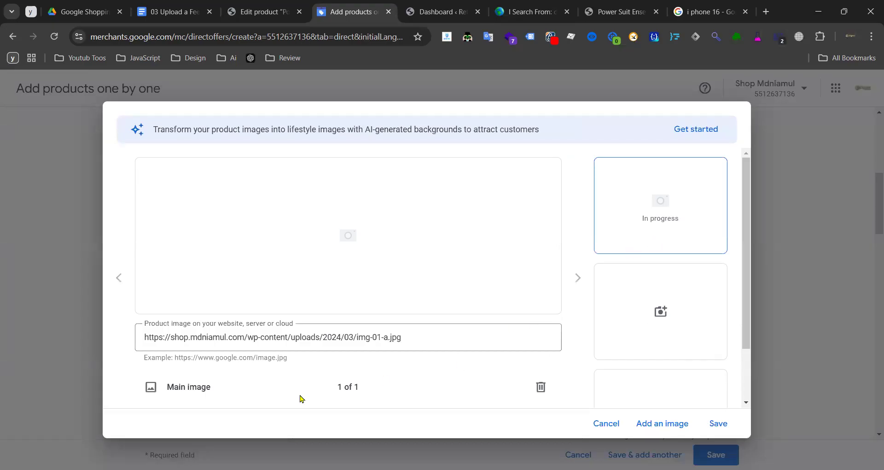
{"action": "left_click", "coordinate": [660, 312]}
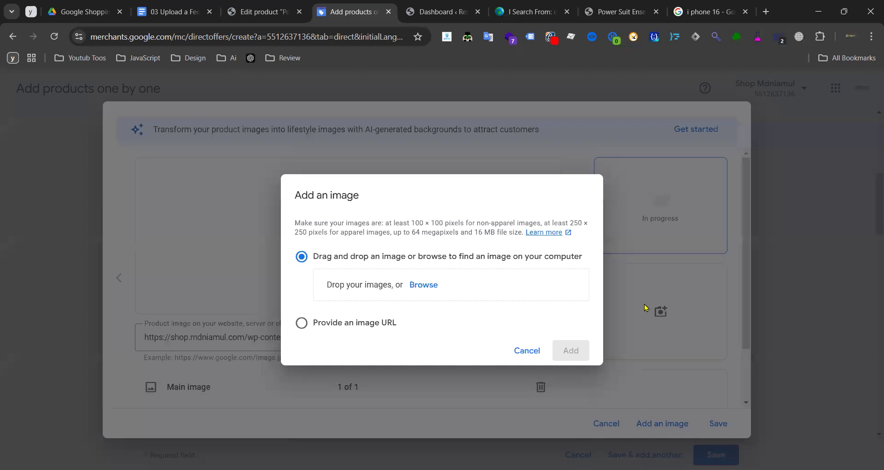
- Browse Downloads and select the red-background perfume photo, then close the file picker unused
{"action": "left_click", "coordinate": [416, 286]}
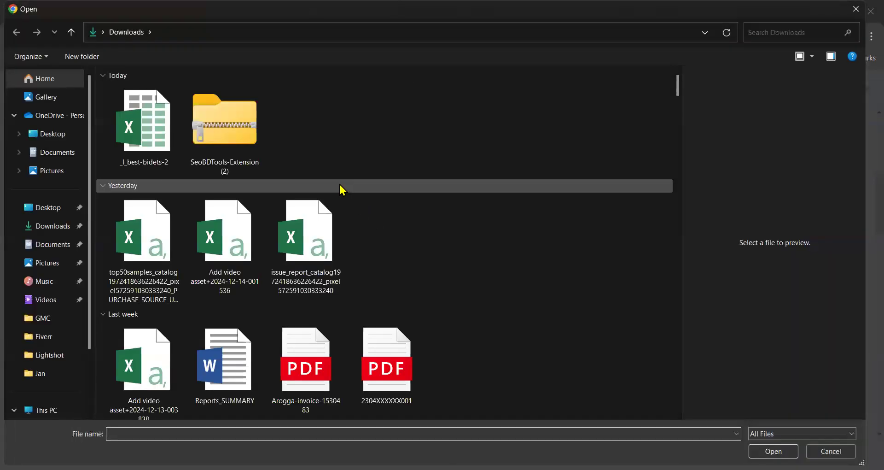
{"action": "left_click", "coordinate": [56, 225]}
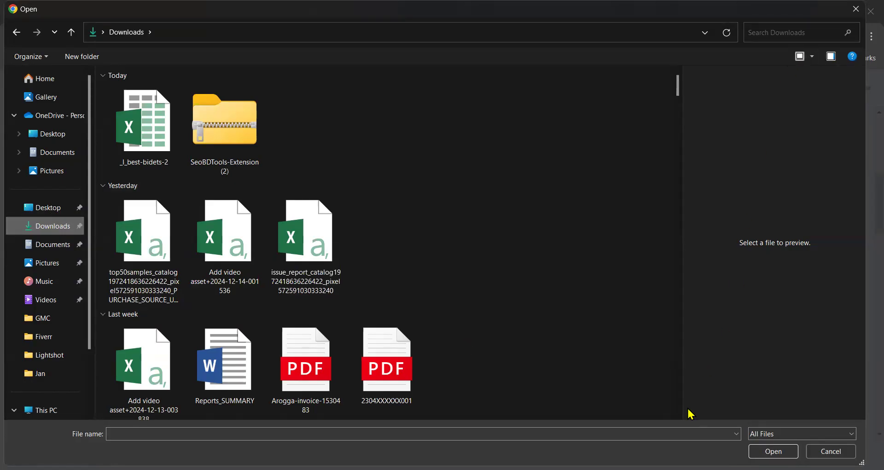
{"action": "scroll", "coordinate": [366, 249], "scroll_direction": "down", "scroll_amount": 3}
{"action": "scroll", "coordinate": [366, 246], "scroll_direction": "down", "scroll_amount": 15}
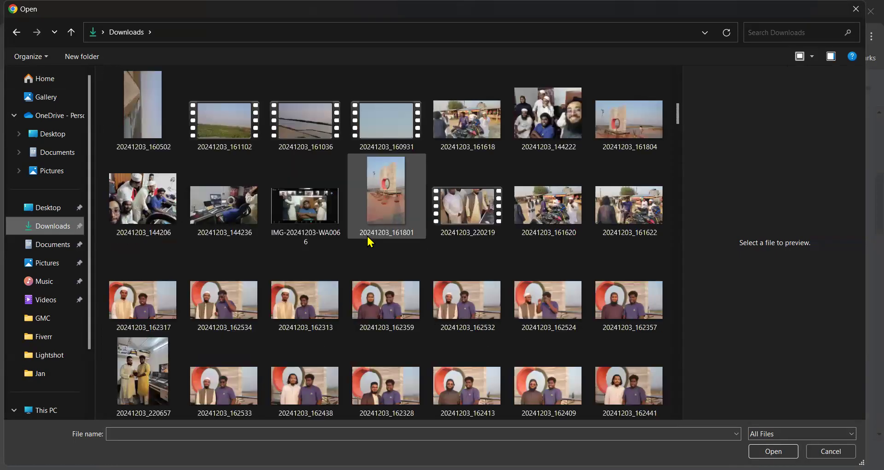
{"action": "scroll", "coordinate": [376, 247], "scroll_direction": "down", "scroll_amount": 8}
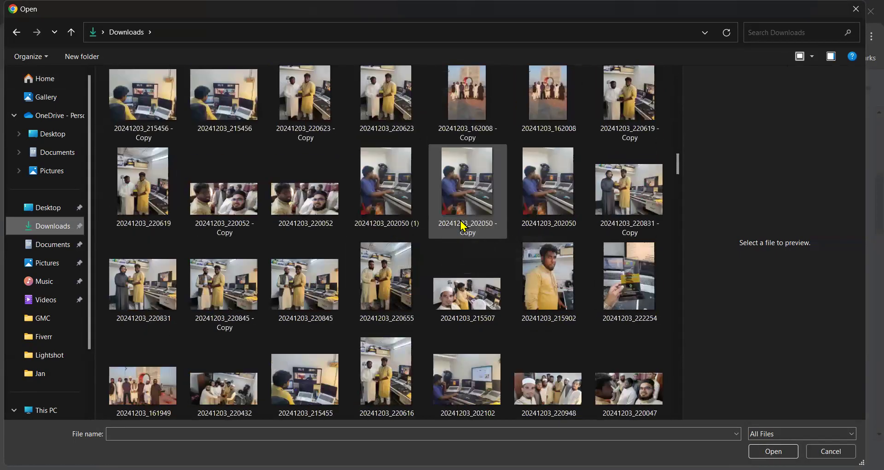
{"action": "scroll", "coordinate": [462, 227], "scroll_direction": "down", "scroll_amount": 6}
{"action": "scroll", "coordinate": [388, 230], "scroll_direction": "down", "scroll_amount": 4}
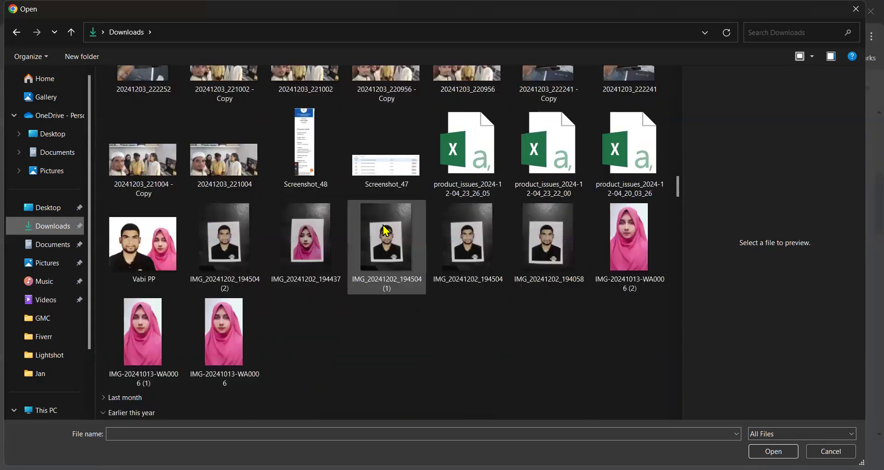
{"action": "scroll", "coordinate": [386, 229], "scroll_direction": "down", "scroll_amount": 10}
{"action": "scroll", "coordinate": [386, 230], "scroll_direction": "up", "scroll_amount": 10}
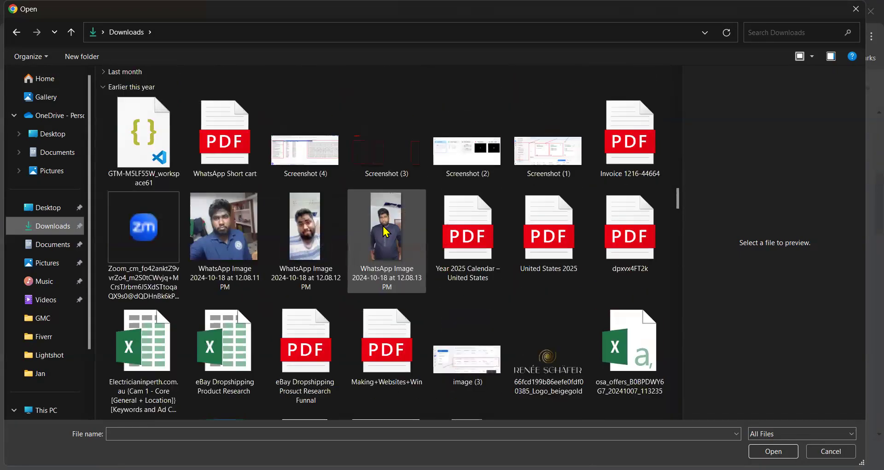
{"action": "scroll", "coordinate": [386, 230], "scroll_direction": "down", "scroll_amount": 10}
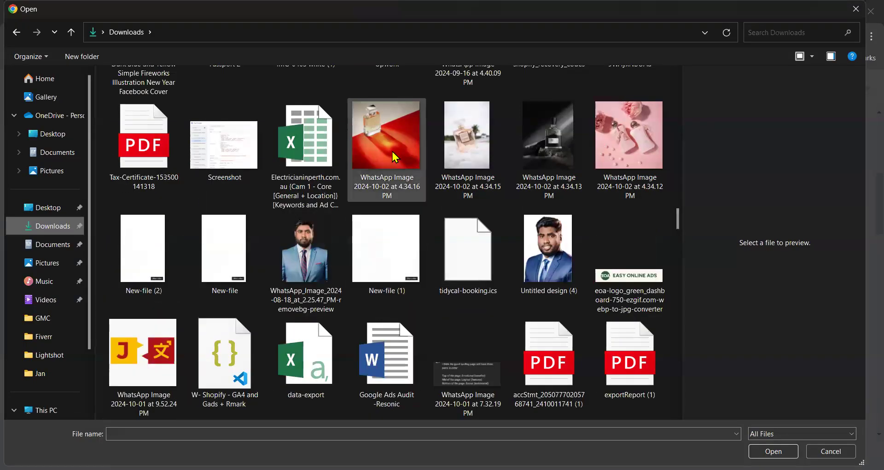
{"action": "left_click", "coordinate": [387, 145]}
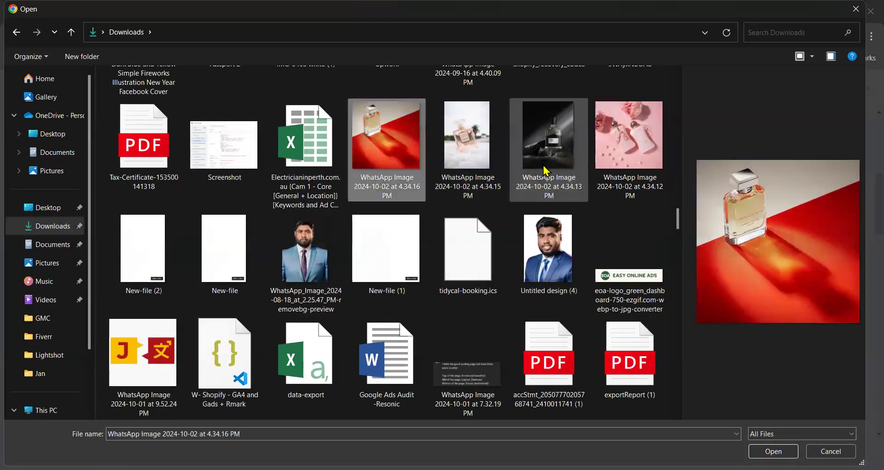
{"action": "scroll", "coordinate": [411, 165], "scroll_direction": "up", "scroll_amount": 4}
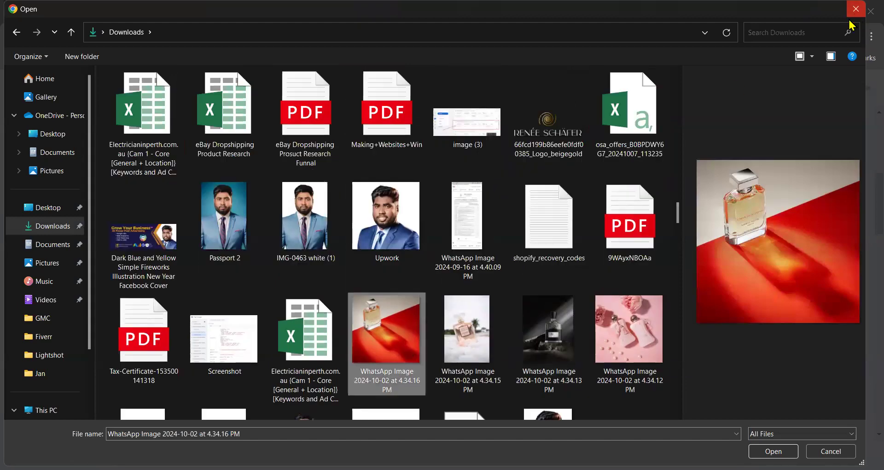
{"action": "left_click", "coordinate": [851, 13]}
- Save the store's product photo to Downloads as img-01-a (1).jpg and return to Merchant Center
{"action": "left_click", "coordinate": [619, 13]}
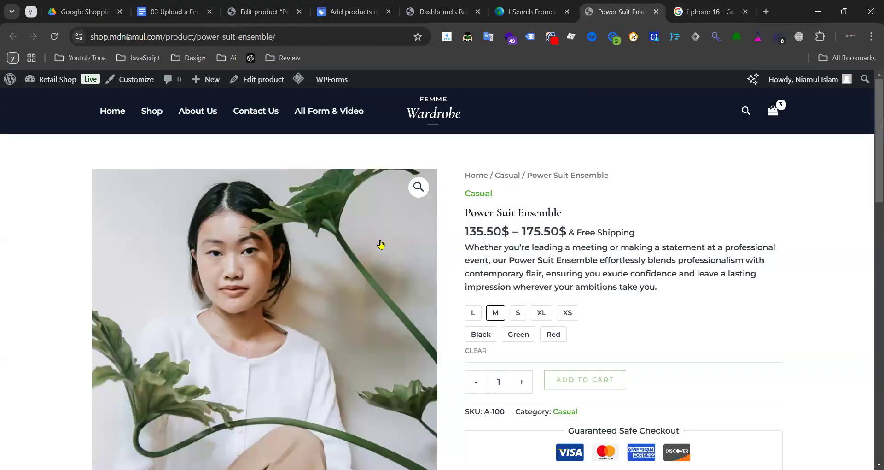
{"action": "right_click", "coordinate": [294, 258]}
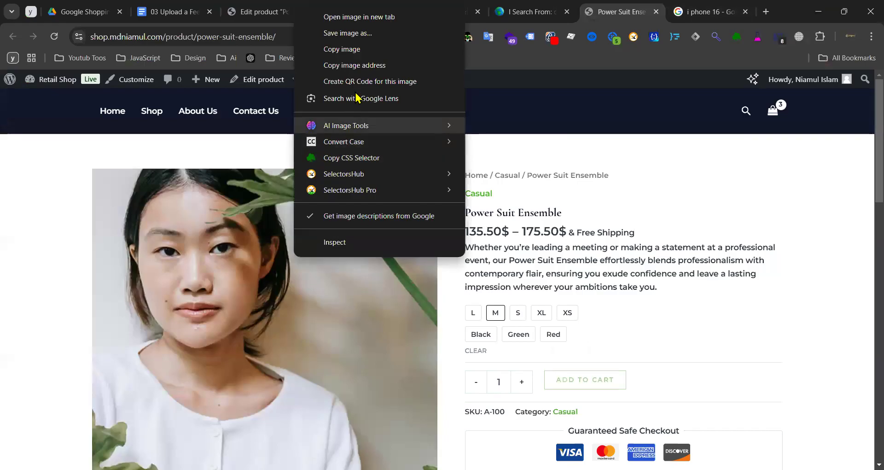
{"action": "left_click", "coordinate": [355, 41]}
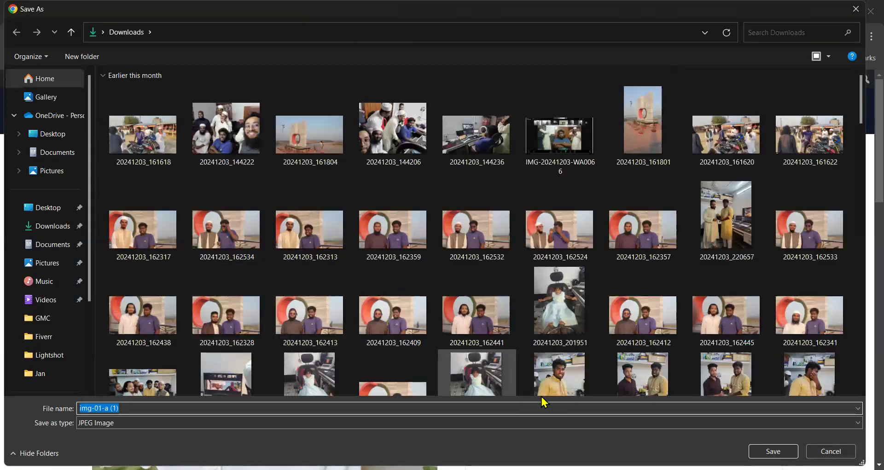
{"action": "left_click", "coordinate": [708, 419]}
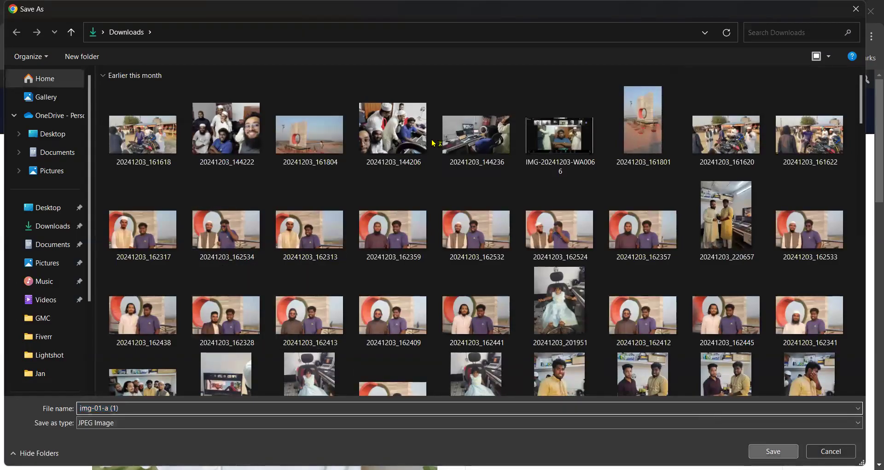
{"action": "key", "text": "Return"}
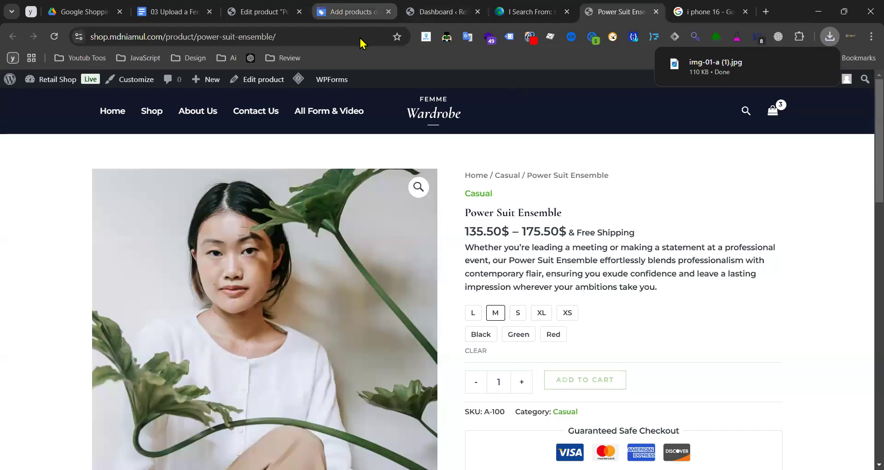
{"action": "left_click", "coordinate": [341, 13]}
- Upload img-01-a (1).jpg from Downloads and add it as the product image
{"action": "left_click", "coordinate": [425, 293]}
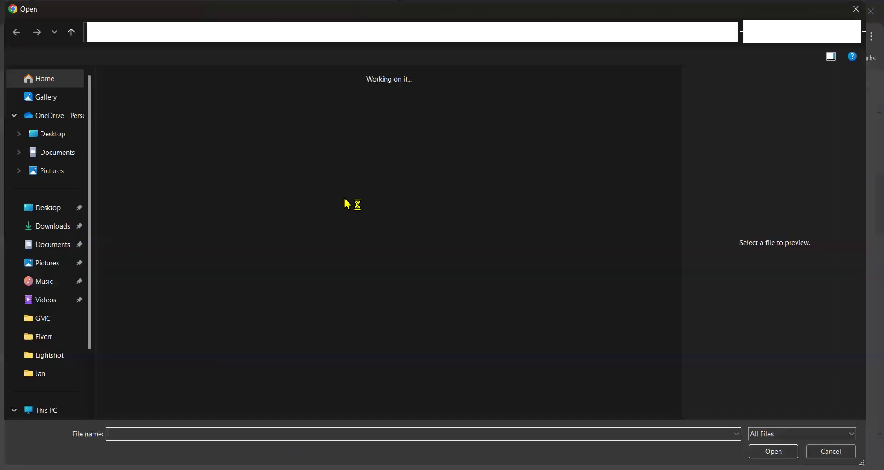
{"action": "left_click", "coordinate": [148, 129]}
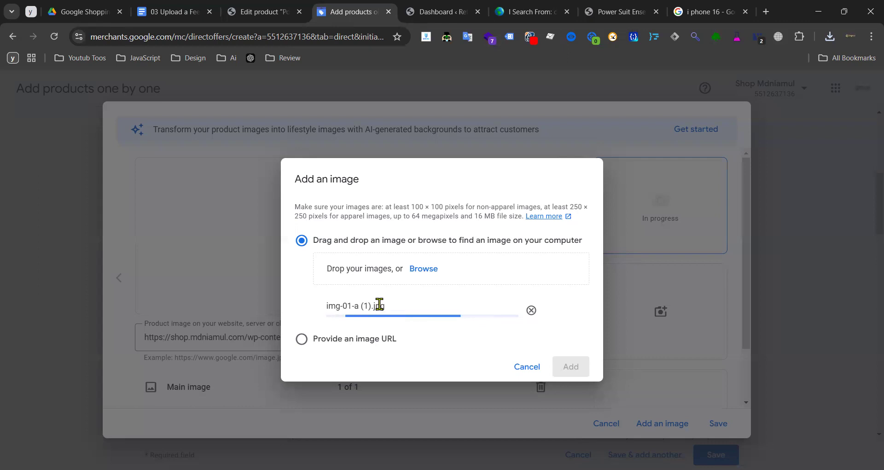
{"action": "left_click_drag", "start_coordinate": [323, 207], "coordinate": [415, 215]}
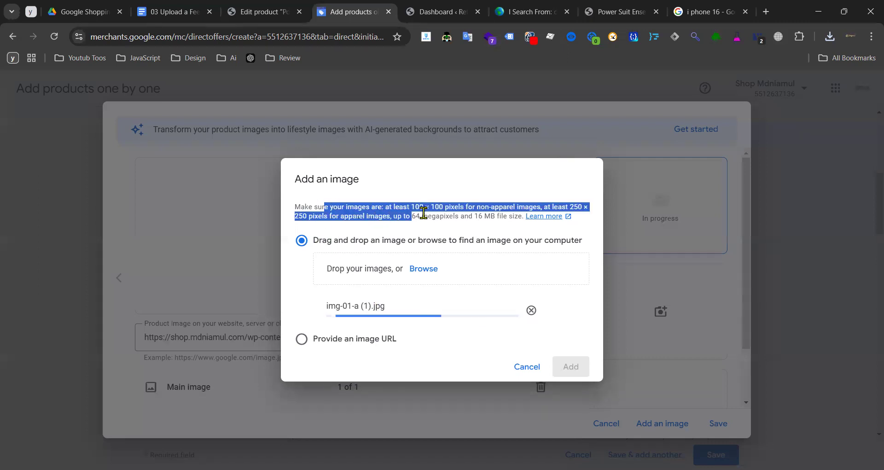
{"action": "left_click", "coordinate": [428, 209]}
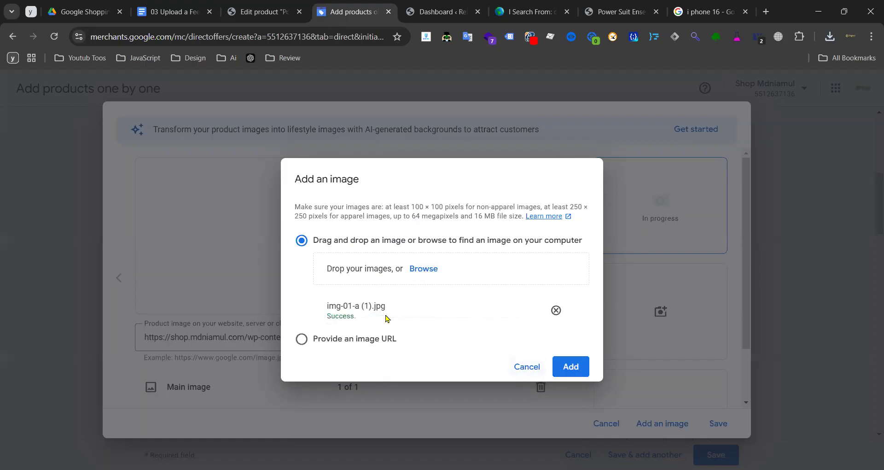
{"action": "left_click", "coordinate": [570, 366]}
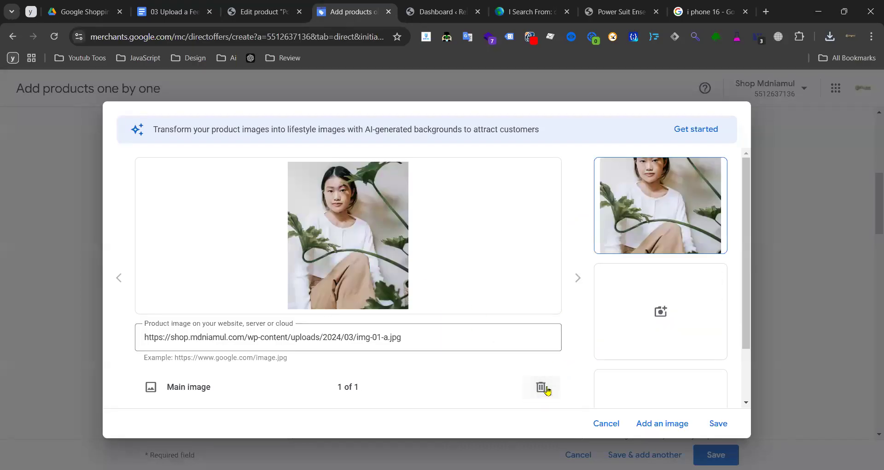
- Clear the image URL field, close the image panel, and dismiss the request error
{"action": "left_click", "coordinate": [411, 338]}
{"action": "key", "text": "ctrl+a"}
{"action": "key", "text": "BackSpace"}
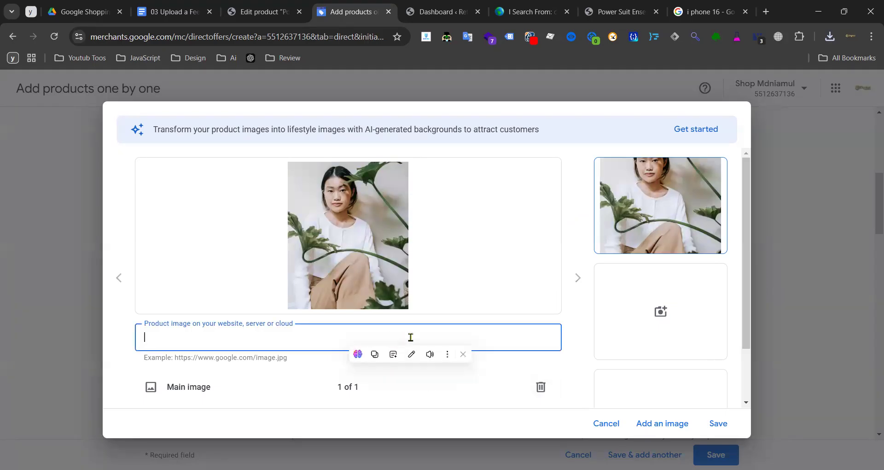
{"action": "left_click", "coordinate": [631, 419]}
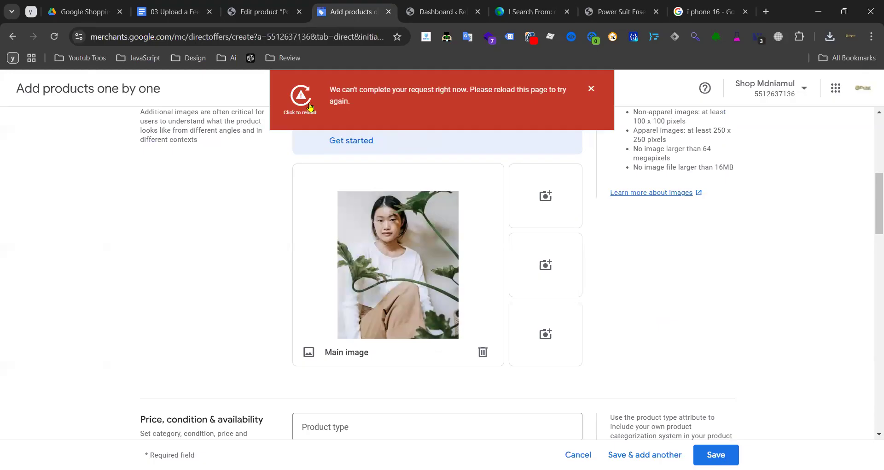
{"action": "left_click", "coordinate": [591, 89]}
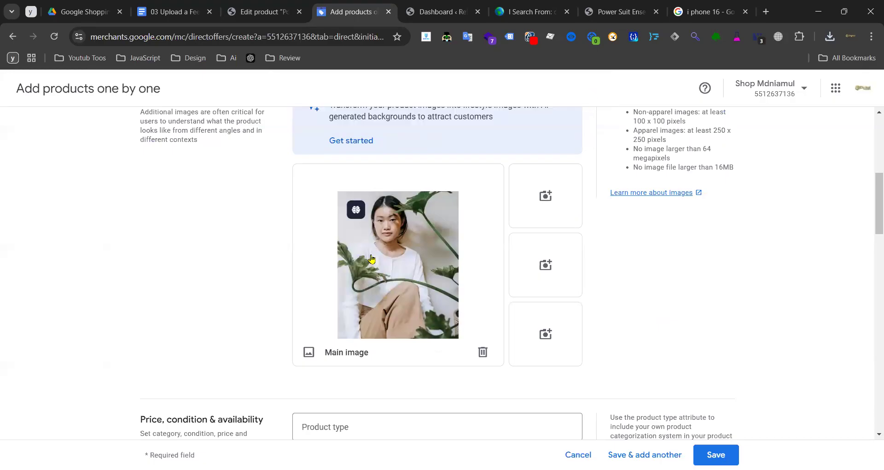
{"action": "left_click", "coordinate": [349, 144]}
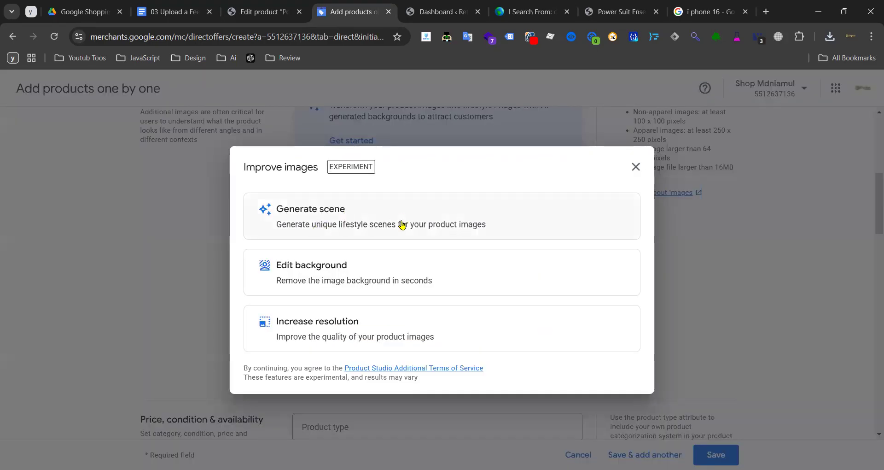
{"action": "left_click", "coordinate": [324, 227]}
{"action": "scroll", "coordinate": [449, 271], "scroll_direction": "down", "scroll_amount": 3}
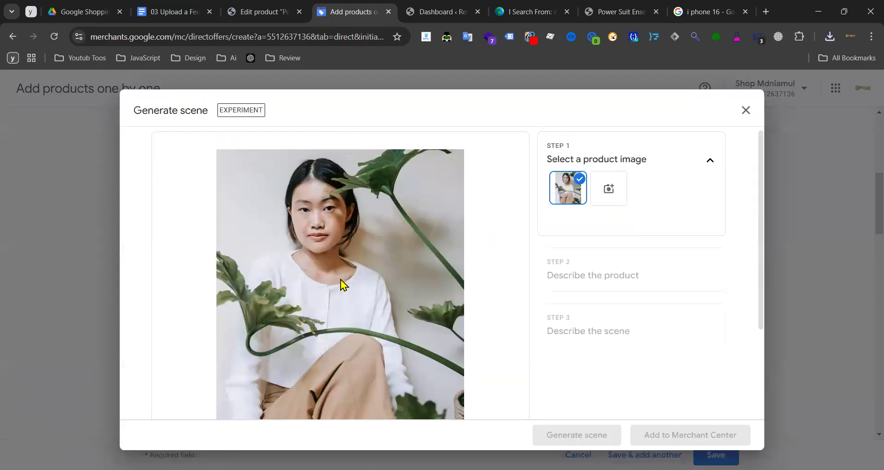
{"action": "scroll", "coordinate": [342, 279], "scroll_direction": "down", "scroll_amount": 3}
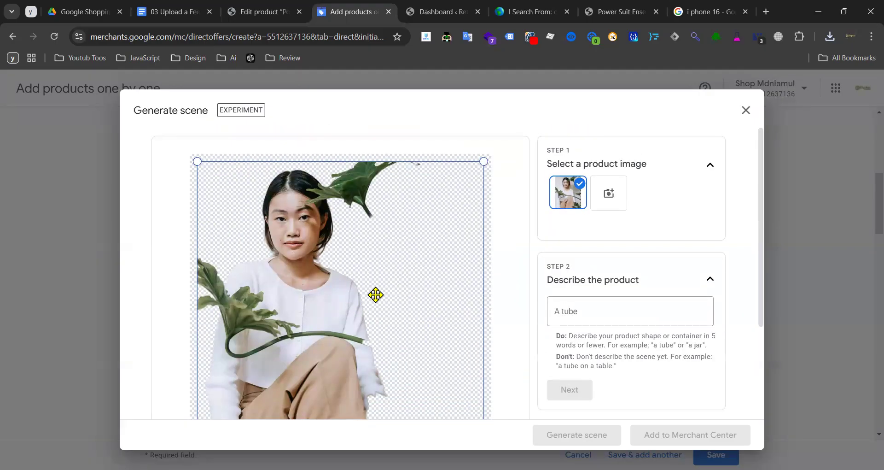
{"action": "scroll", "coordinate": [390, 289], "scroll_direction": "down", "scroll_amount": 3}
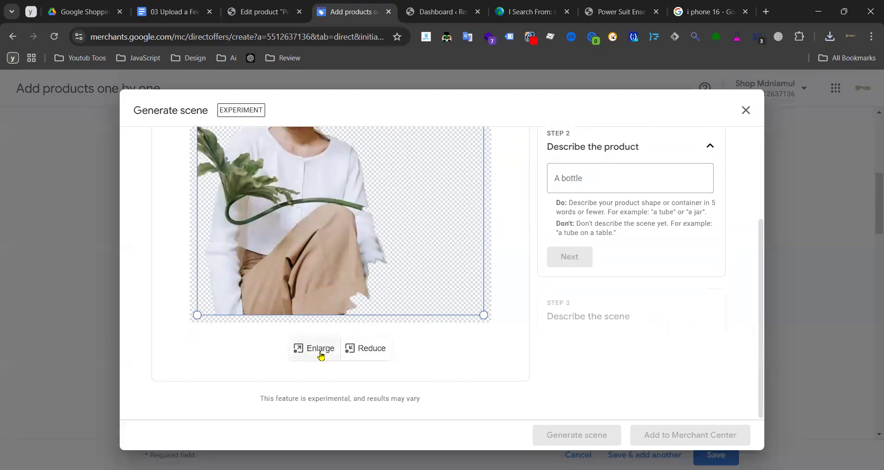
{"action": "scroll", "coordinate": [442, 306], "scroll_direction": "up", "scroll_amount": 3}
{"action": "left_click", "coordinate": [744, 110]}
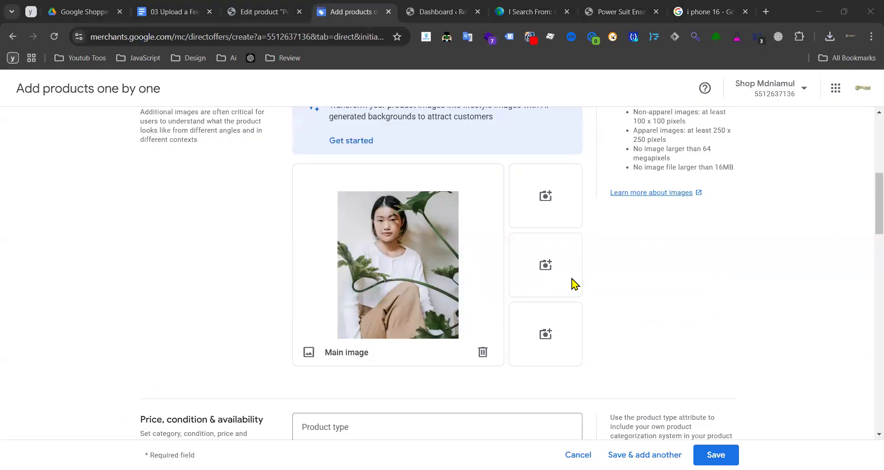
{"action": "scroll", "coordinate": [506, 295], "scroll_direction": "down", "scroll_amount": 3}
- Start adding another product image, then cancel the Add an image dialog
{"action": "scroll", "coordinate": [702, 208], "scroll_direction": "up", "scroll_amount": 3}
{"action": "left_click", "coordinate": [547, 201]}
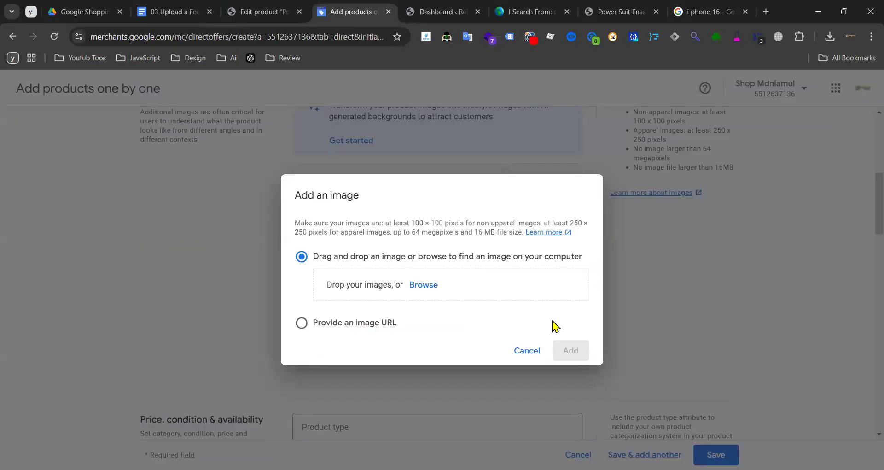
{"action": "left_click", "coordinate": [520, 352]}
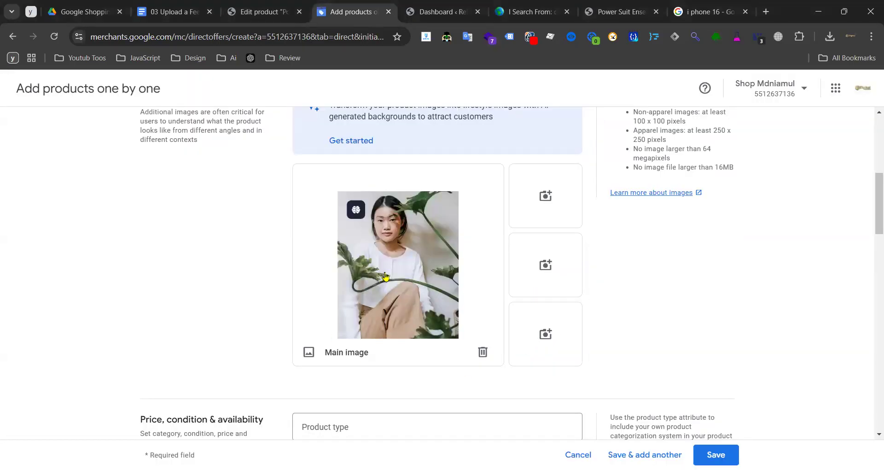
{"action": "scroll", "coordinate": [442, 300], "scroll_direction": "down", "scroll_amount": 3}
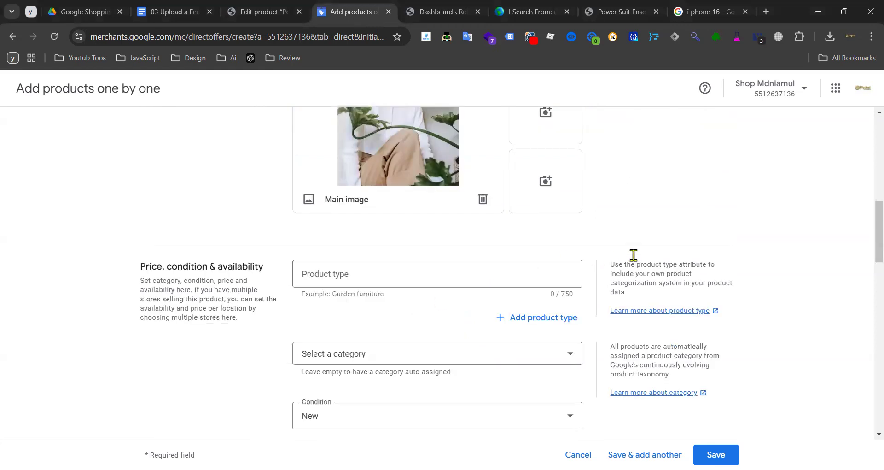
- Close the I Search From tab and open the 'Learn more about product type' help article
{"action": "left_click", "coordinate": [442, 12]}
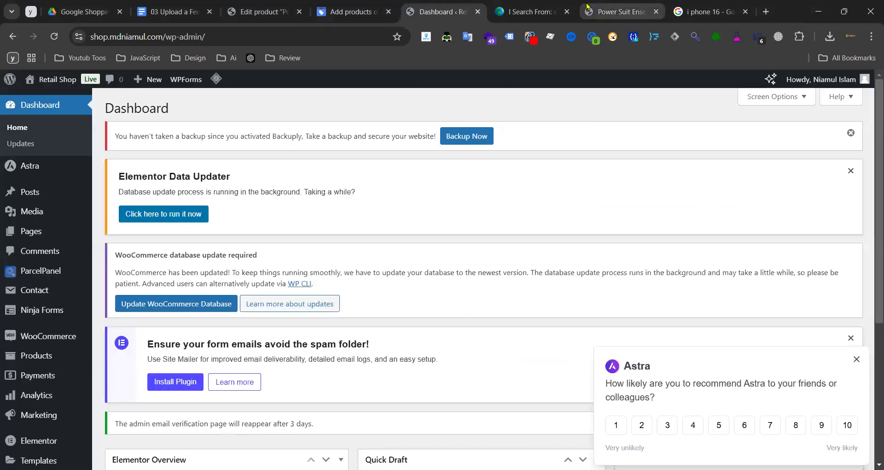
{"action": "left_click", "coordinate": [543, 13]}
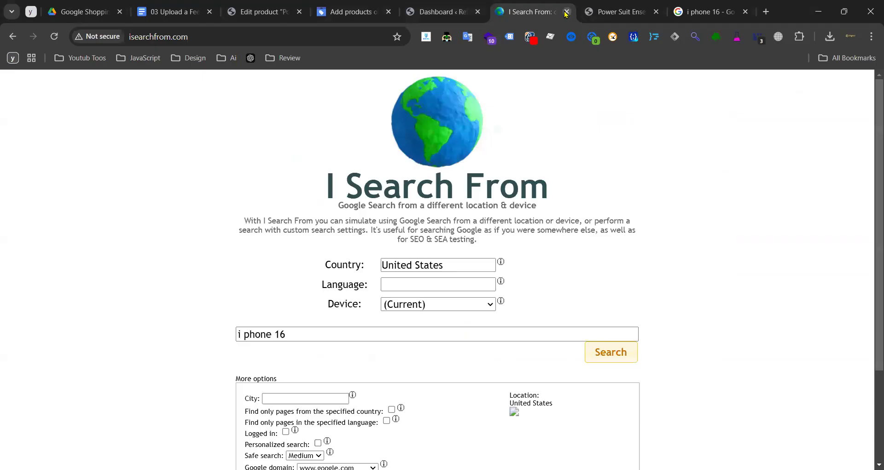
{"action": "left_click", "coordinate": [566, 13]}
{"action": "scroll", "coordinate": [390, 297], "scroll_direction": "down", "scroll_amount": 6}
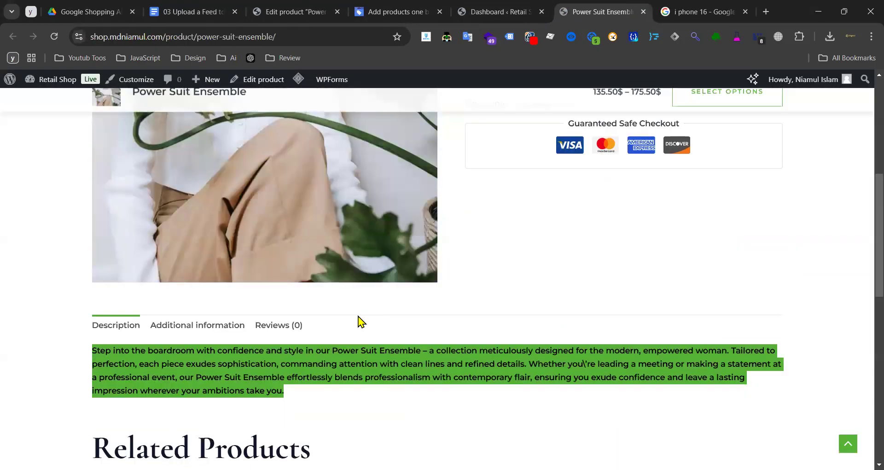
{"action": "scroll", "coordinate": [479, 266], "scroll_direction": "up", "scroll_amount": 8}
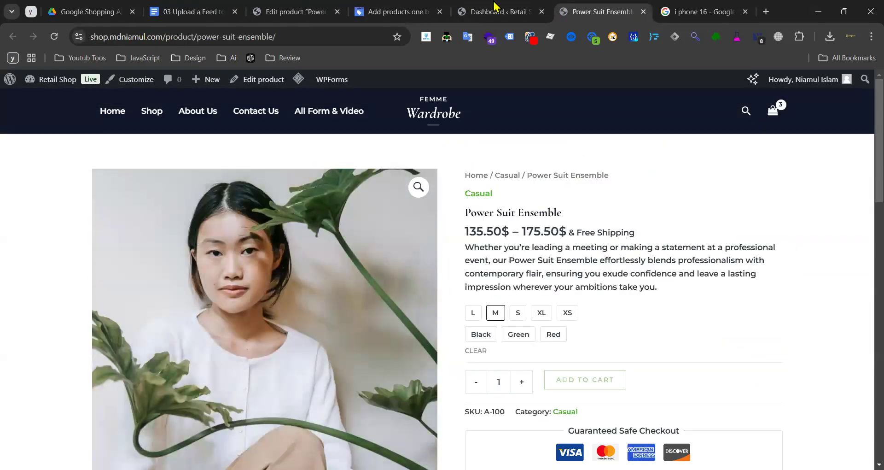
{"action": "left_click", "coordinate": [495, 9]}
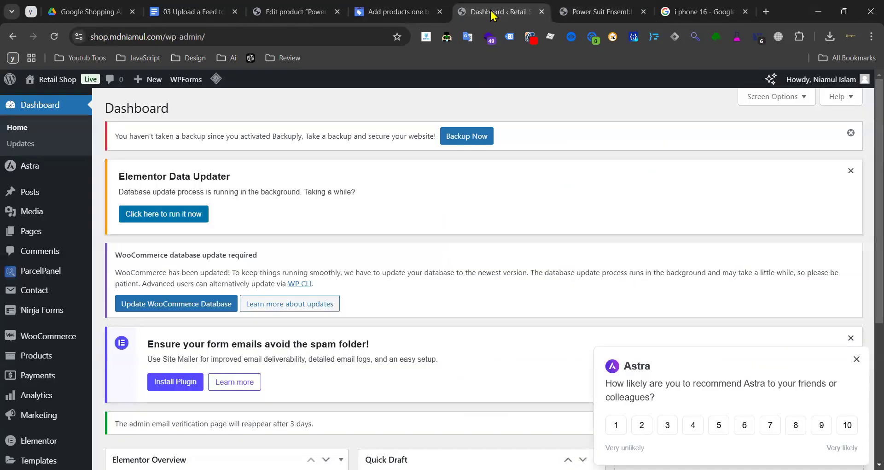
{"action": "left_click", "coordinate": [409, 15]}
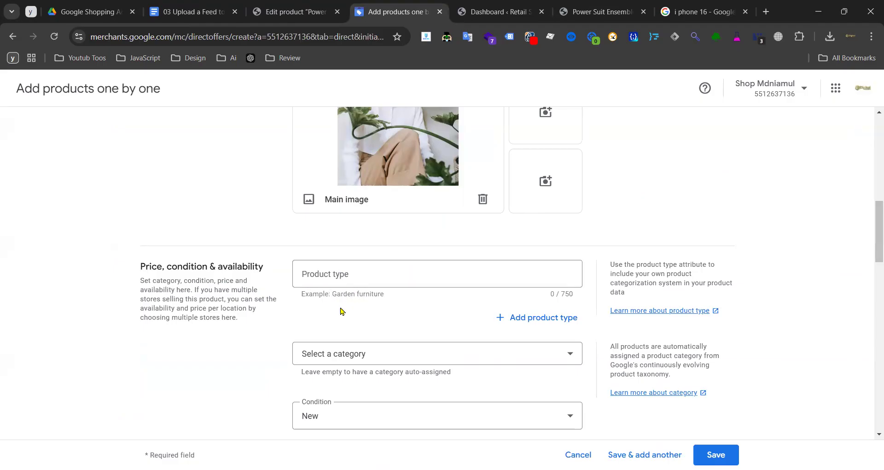
{"action": "left_click", "coordinate": [652, 312]}
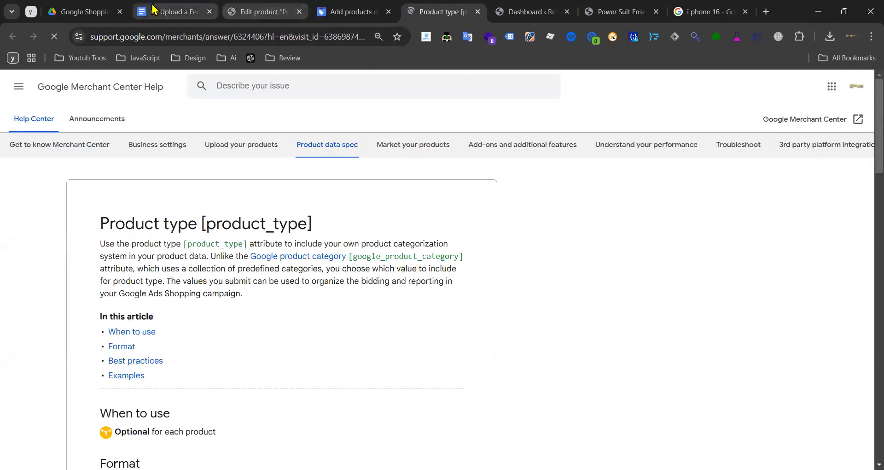
{"action": "left_click", "coordinate": [172, 12]}
- Read the Product type help article, highlighting the 'Dresses' example and the Type description
{"action": "scroll", "coordinate": [367, 311], "scroll_direction": "down", "scroll_amount": 7}
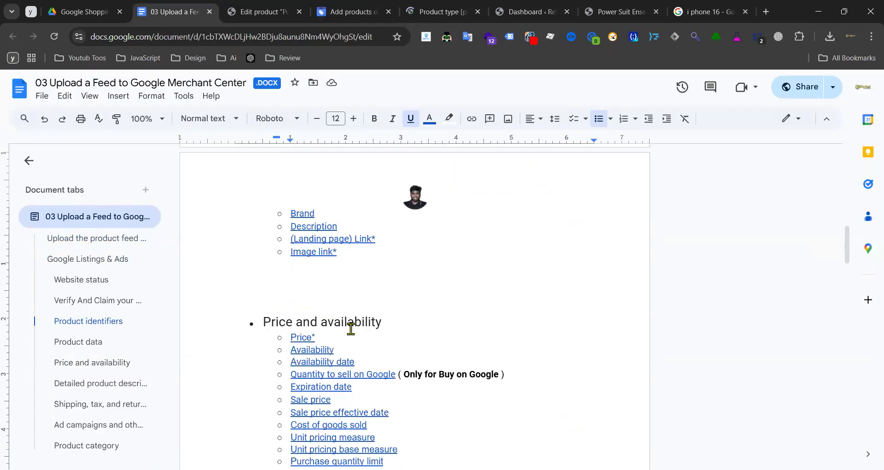
{"action": "left_click", "coordinate": [423, 12]}
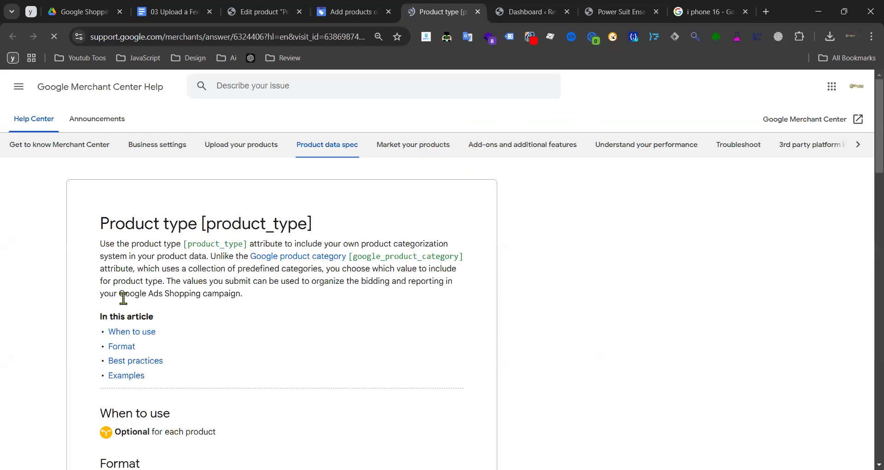
{"action": "scroll", "coordinate": [294, 301], "scroll_direction": "down", "scroll_amount": 15}
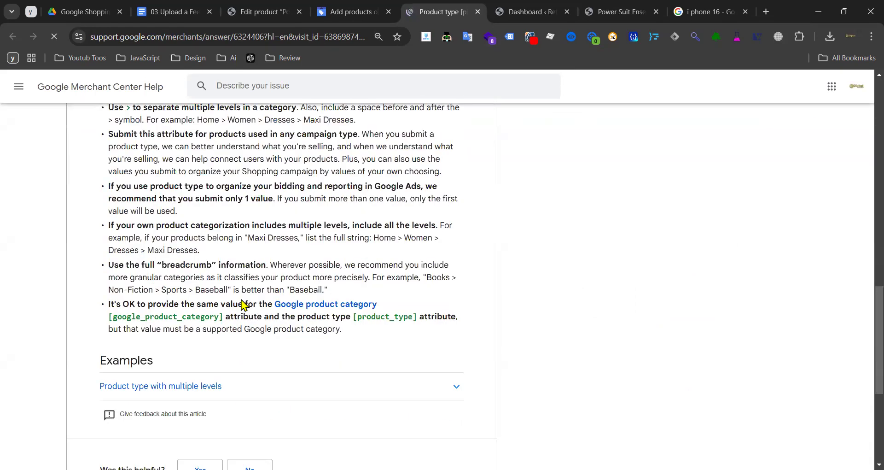
{"action": "scroll", "coordinate": [233, 306], "scroll_direction": "up", "scroll_amount": 6}
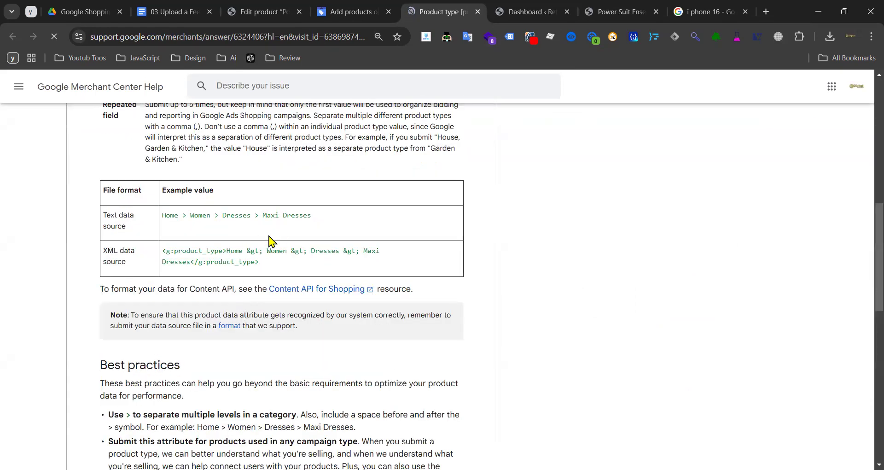
{"action": "scroll", "coordinate": [272, 241], "scroll_direction": "up", "scroll_amount": 3}
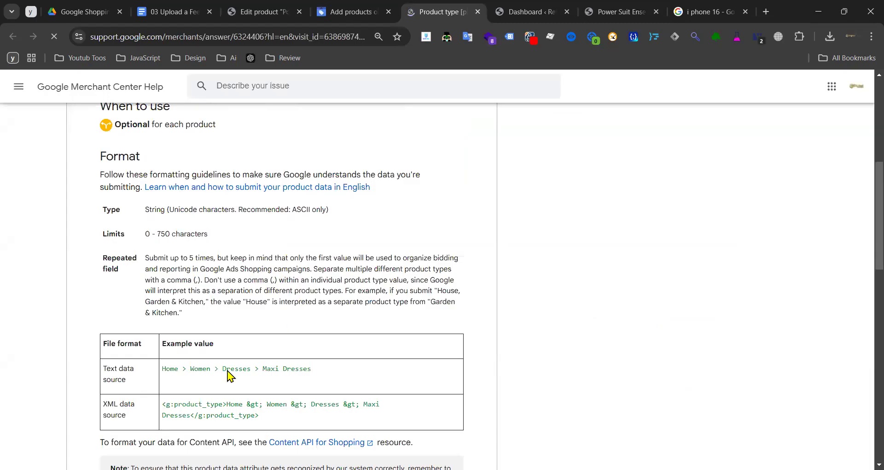
{"action": "left_click_drag", "start_coordinate": [224, 366], "coordinate": [256, 369]}
{"action": "left_click", "coordinate": [294, 367]}
{"action": "scroll", "coordinate": [180, 381], "scroll_direction": "up", "scroll_amount": 3}
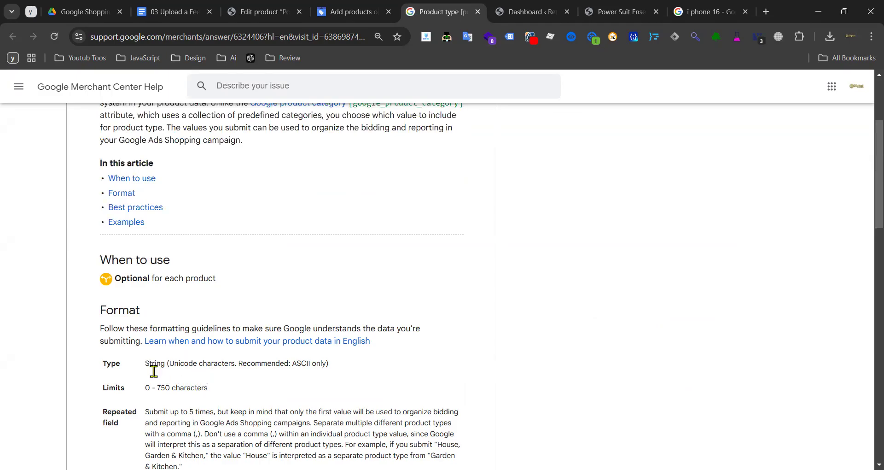
{"action": "left_click_drag", "start_coordinate": [148, 364], "coordinate": [188, 364]}
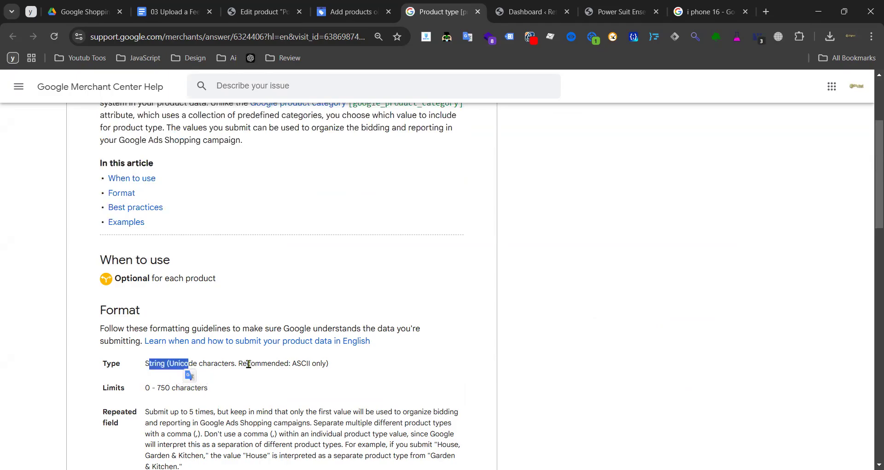
{"action": "scroll", "coordinate": [220, 365], "scroll_direction": "up", "scroll_amount": 3}
{"action": "scroll", "coordinate": [230, 359], "scroll_direction": "down", "scroll_amount": 3}
{"action": "scroll", "coordinate": [258, 354], "scroll_direction": "up", "scroll_amount": 3}
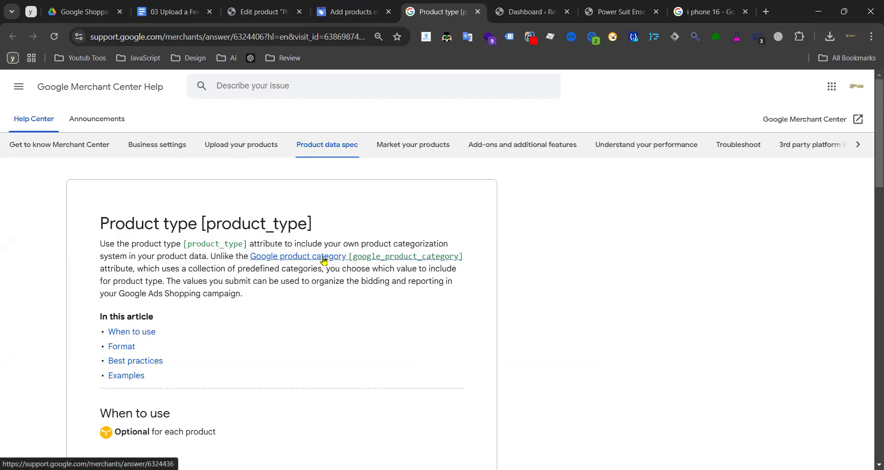
- Return to the Add products form and put the cursor in the Product type field
{"action": "key", "text": "ctrl+shift+Tab"}
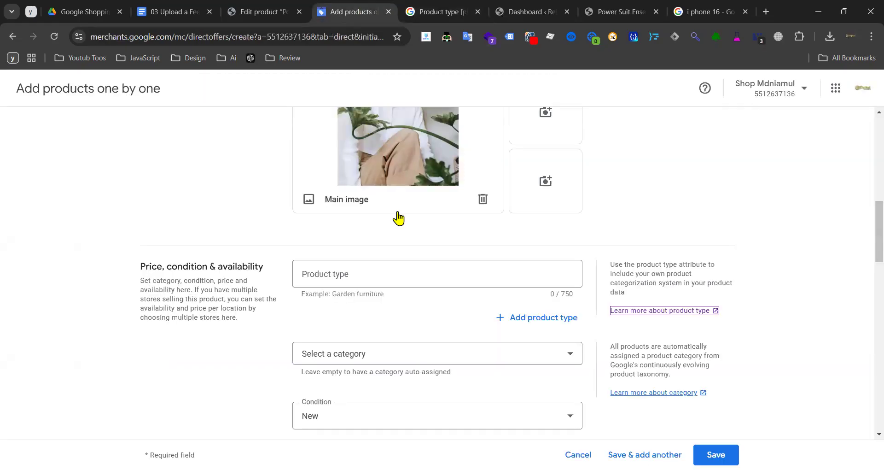
{"action": "scroll", "coordinate": [367, 271], "scroll_direction": "down", "scroll_amount": 2}
{"action": "scroll", "coordinate": [369, 279], "scroll_direction": "up", "scroll_amount": 3}
{"action": "left_click", "coordinate": [345, 272]}
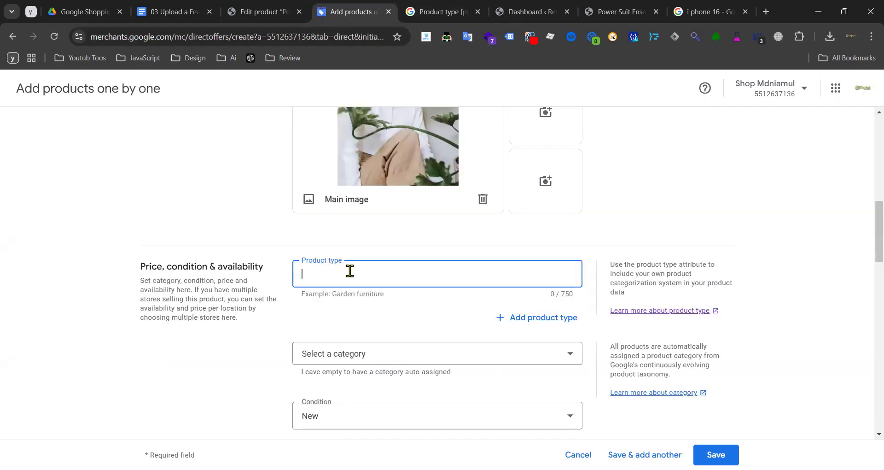
- Check the Power Suit Ensemble's category details on the storefront product page
{"action": "left_click", "coordinate": [530, 6]}
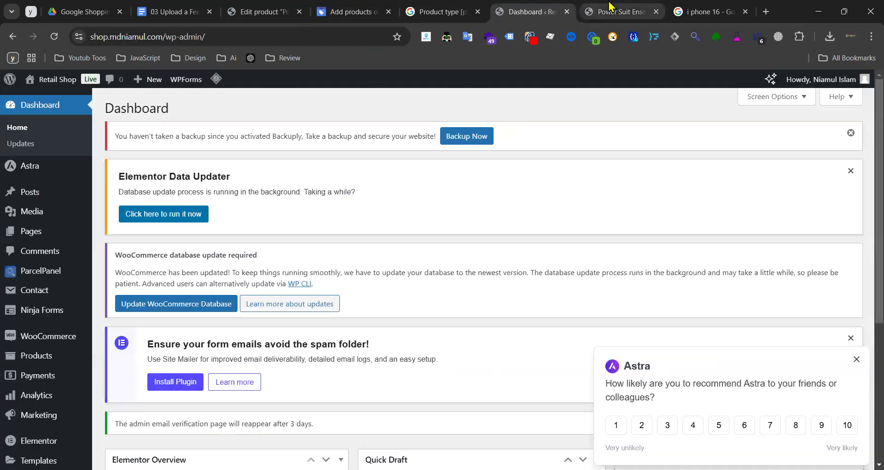
{"action": "left_click", "coordinate": [617, 11]}
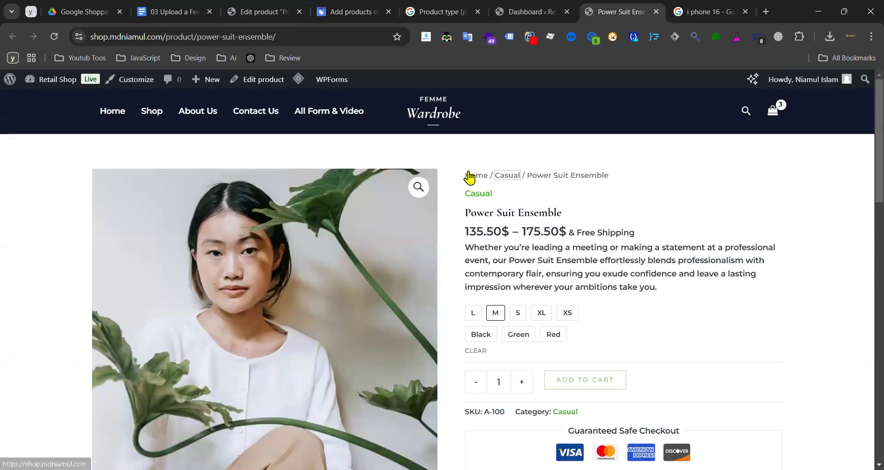
{"action": "left_click_drag", "start_coordinate": [516, 165], "coordinate": [516, 176]}
{"action": "left_click", "coordinate": [608, 198]}
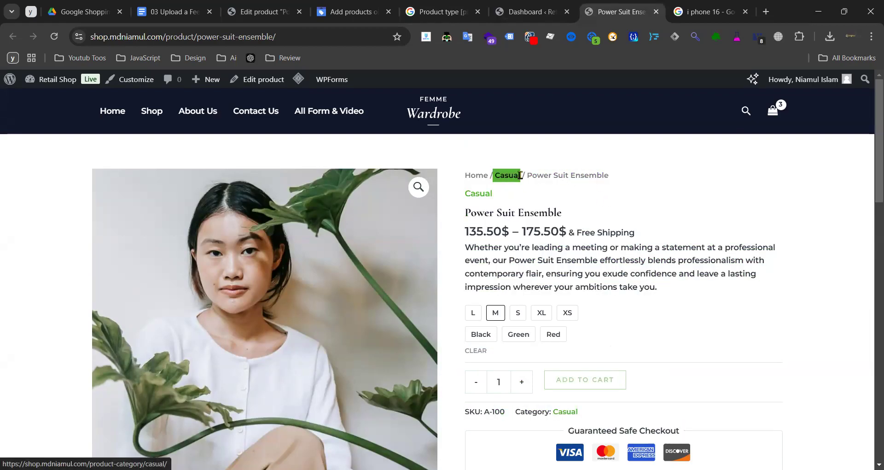
- Enter 'Casual' as the Product type and reopen the Product type help article
{"action": "left_click", "coordinate": [358, 8]}
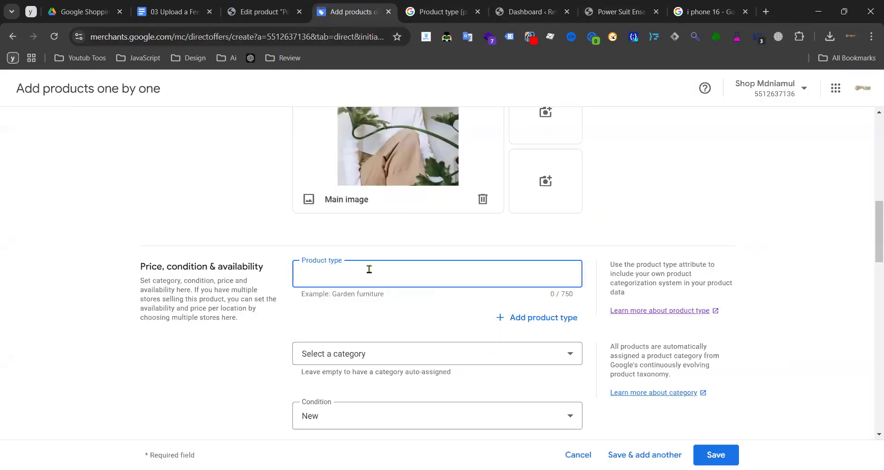
{"action": "left_click", "coordinate": [335, 295]}
{"action": "left_click", "coordinate": [332, 294]}
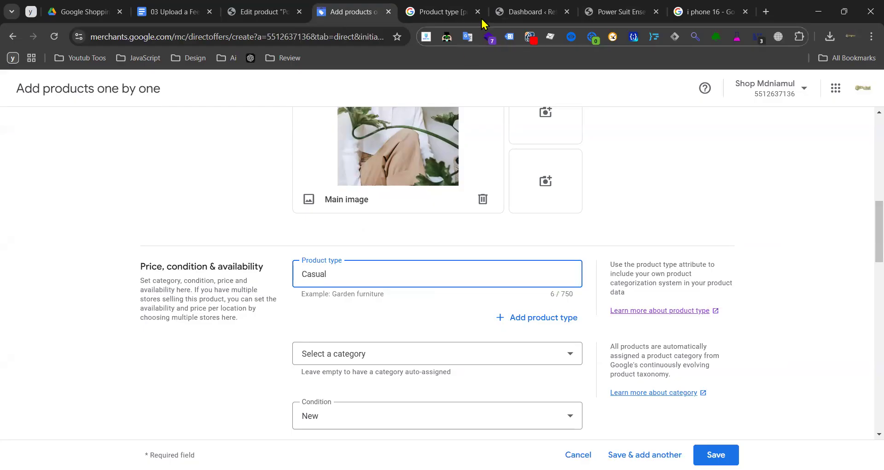
{"action": "left_click", "coordinate": [443, 12]}
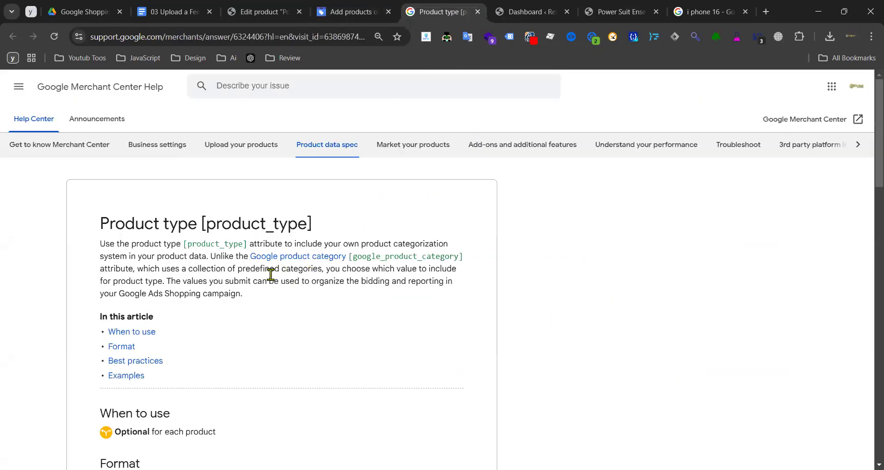
- Open the Google product category help article and review its example category path
{"action": "scroll", "coordinate": [271, 274], "scroll_direction": "down", "scroll_amount": 6}
{"action": "scroll", "coordinate": [284, 237], "scroll_direction": "up", "scroll_amount": 6}
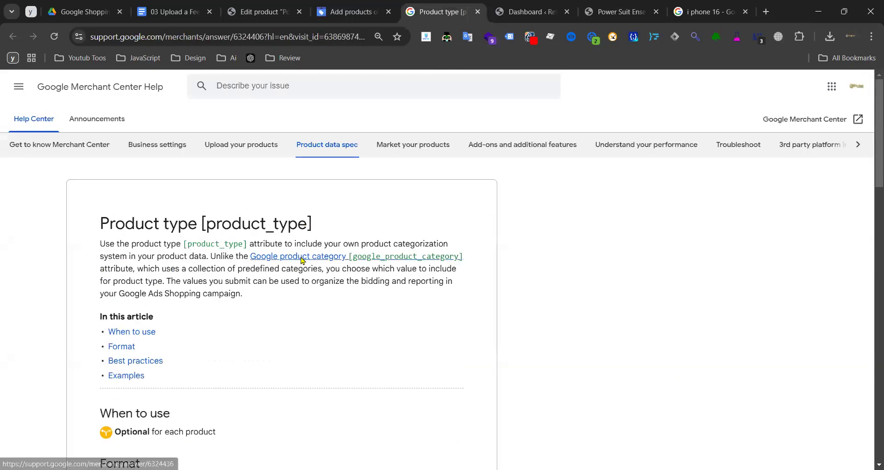
{"action": "left_click", "coordinate": [309, 257]}
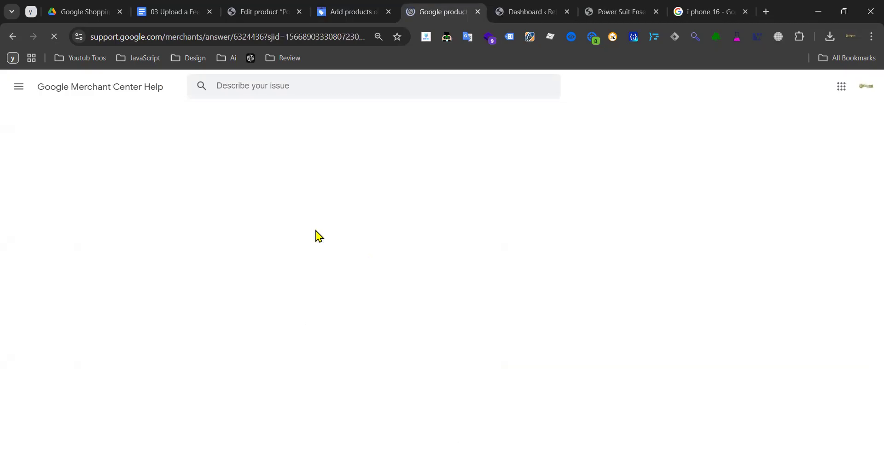
{"action": "scroll", "coordinate": [134, 292], "scroll_direction": "down", "scroll_amount": 8}
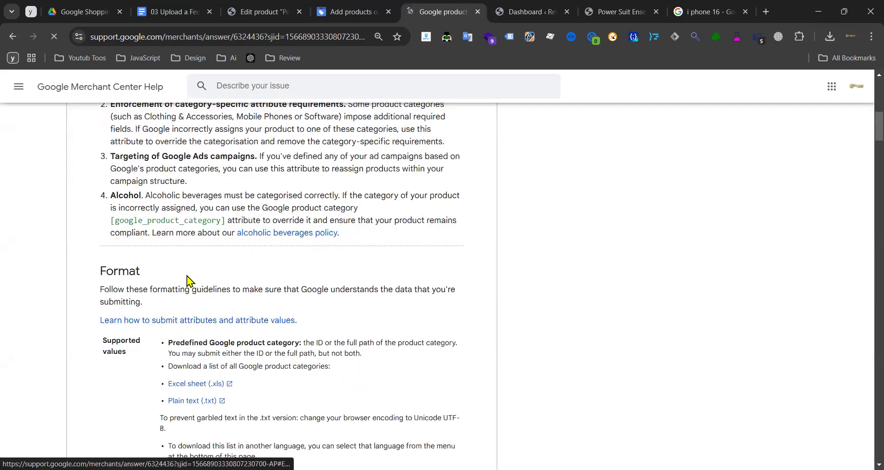
{"action": "scroll", "coordinate": [159, 285], "scroll_direction": "down", "scroll_amount": 10}
{"action": "scroll", "coordinate": [164, 272], "scroll_direction": "up", "scroll_amount": 3}
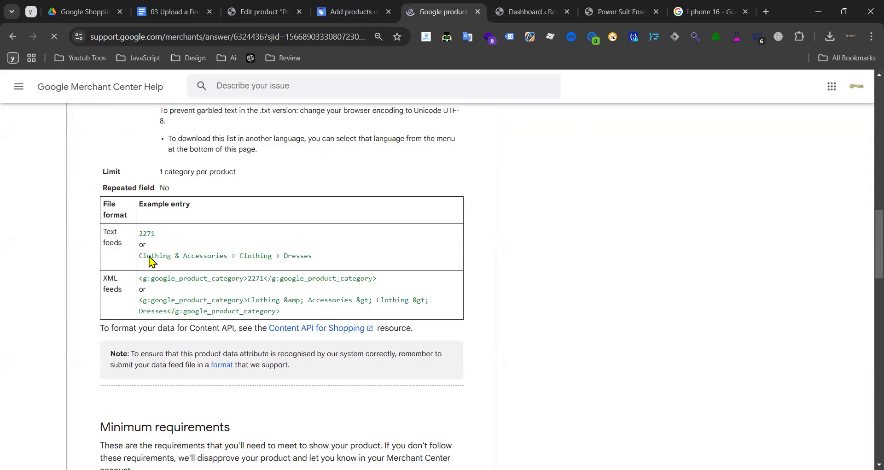
{"action": "left_click_drag", "start_coordinate": [139, 256], "coordinate": [327, 258]}
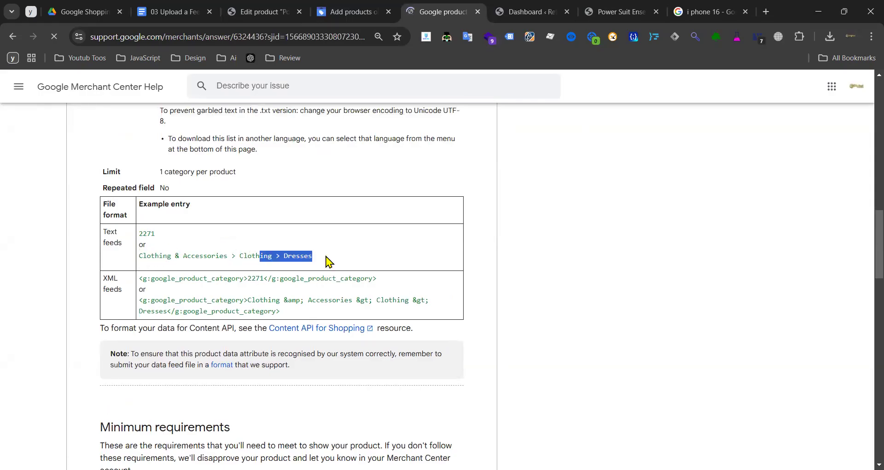
{"action": "left_click", "coordinate": [263, 256]}
- Back in the Product type article, study the example path Home > Women > Dresses > Maxi Dresses
{"action": "left_click", "coordinate": [13, 37]}
{"action": "scroll", "coordinate": [226, 288], "scroll_direction": "down", "scroll_amount": 5}
{"action": "scroll", "coordinate": [243, 291], "scroll_direction": "down", "scroll_amount": 5}
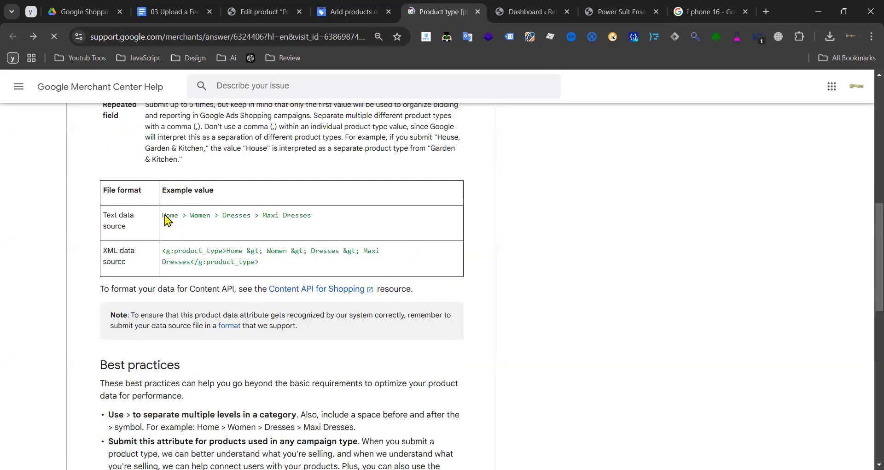
{"action": "double_click", "coordinate": [175, 217]}
{"action": "double_click", "coordinate": [201, 217]}
{"action": "double_click", "coordinate": [237, 217]}
{"action": "left_click", "coordinate": [240, 217]}
{"action": "left_click_drag", "start_coordinate": [328, 222], "coordinate": [162, 219]}
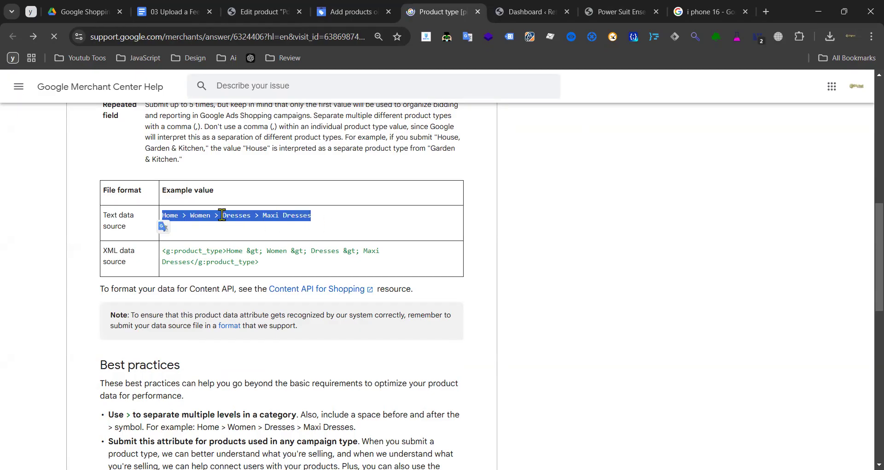
{"action": "left_click", "coordinate": [184, 222]}
{"action": "left_click_drag", "start_coordinate": [349, 221], "coordinate": [161, 217]}
{"action": "left_click", "coordinate": [226, 227]}
- Highlight the example product type path once more, then go back to the product form
{"action": "scroll", "coordinate": [220, 230], "scroll_direction": "up", "scroll_amount": 3}
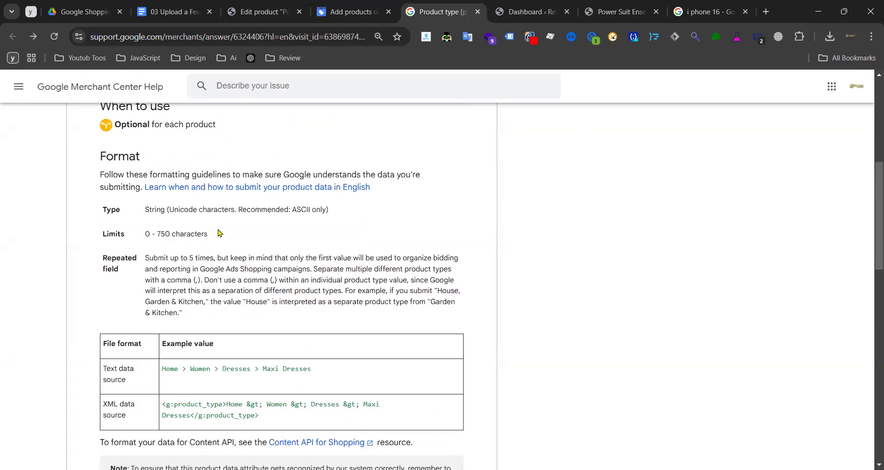
{"action": "scroll", "coordinate": [225, 254], "scroll_direction": "down", "scroll_amount": 3}
{"action": "left_click_drag", "start_coordinate": [356, 216], "coordinate": [161, 198]}
{"action": "left_click", "coordinate": [318, 223]}
{"action": "left_click", "coordinate": [346, 13]}
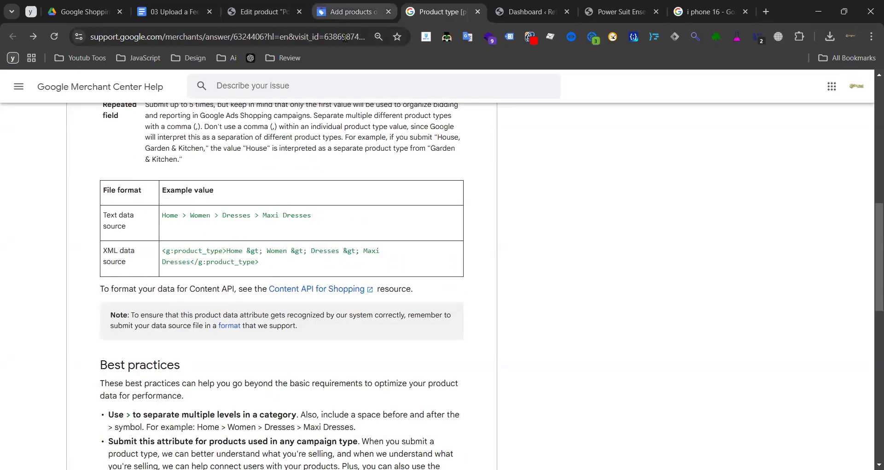
{"action": "scroll", "coordinate": [429, 307], "scroll_direction": "down", "scroll_amount": 3}
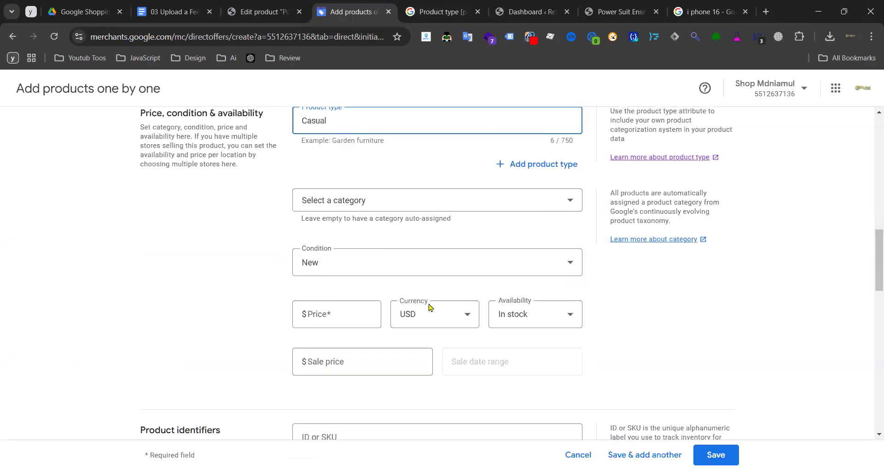
- Copy 'Casual' from Product type into the category search and pick Casual Kimonos
{"action": "left_click", "coordinate": [351, 207]}
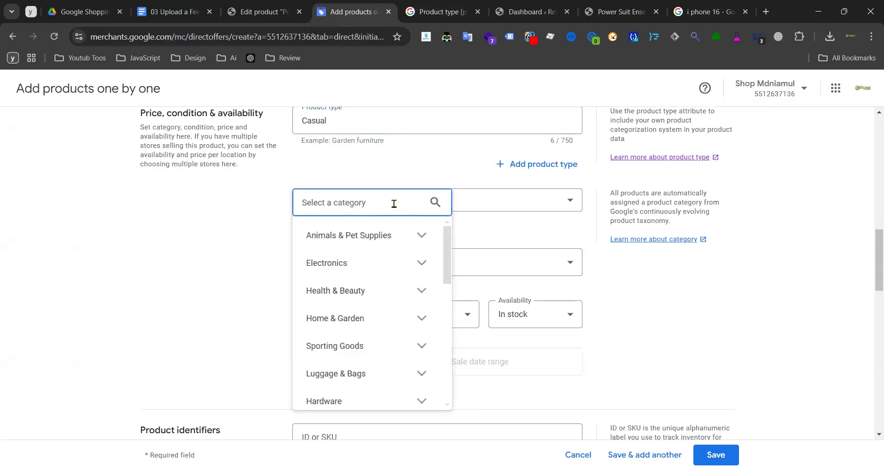
{"action": "double_click", "coordinate": [321, 120]}
{"action": "key", "text": "ctrl+c"}
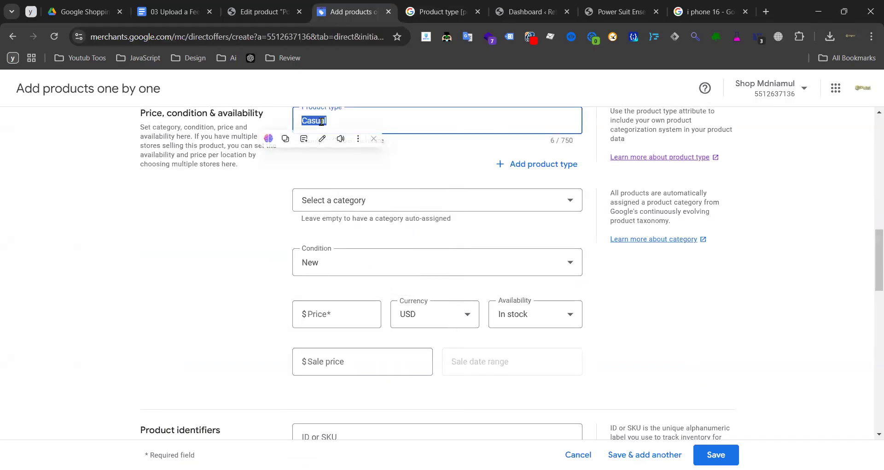
{"action": "left_click", "coordinate": [361, 206]}
{"action": "key", "text": "ctrl+v"}
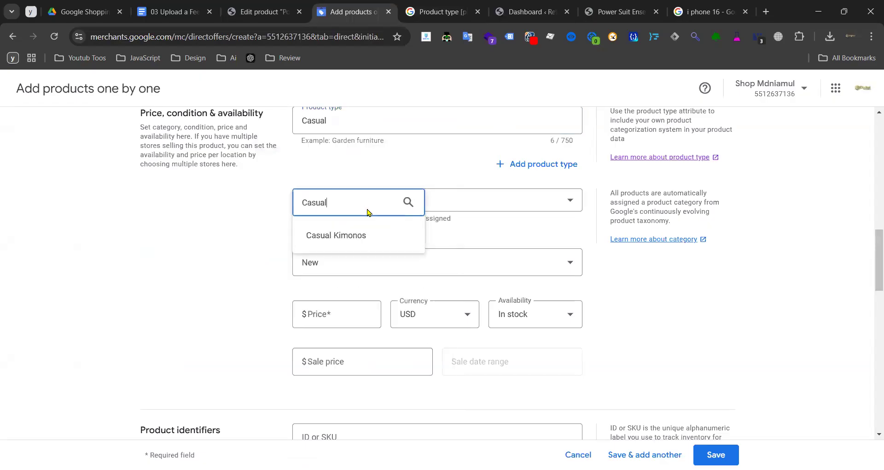
{"action": "left_click", "coordinate": [346, 235]}
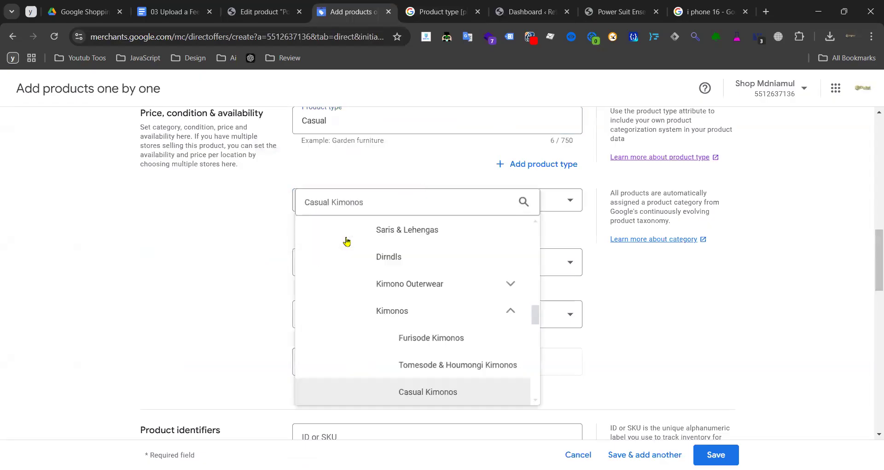
- Reopen the product category list and scroll through the top-level categories
{"action": "left_click", "coordinate": [430, 207]}
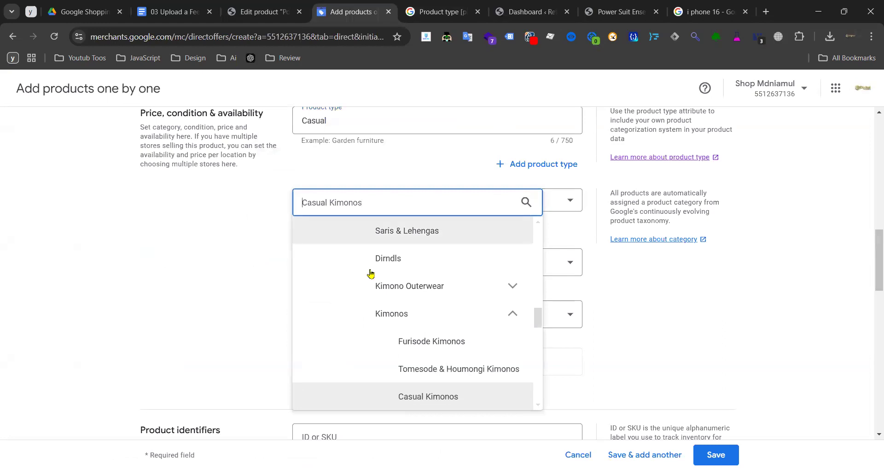
{"action": "scroll", "coordinate": [407, 277], "scroll_direction": "up", "scroll_amount": 5}
{"action": "scroll", "coordinate": [406, 276], "scroll_direction": "up", "scroll_amount": 3}
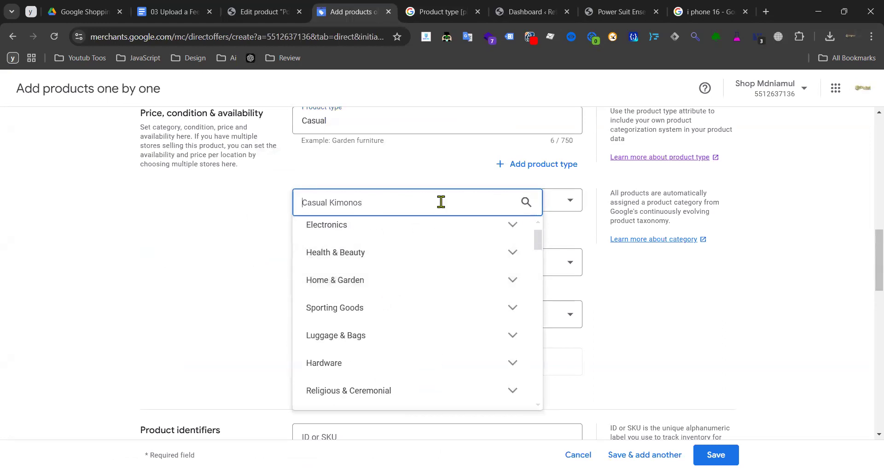
{"action": "left_click", "coordinate": [159, 238]}
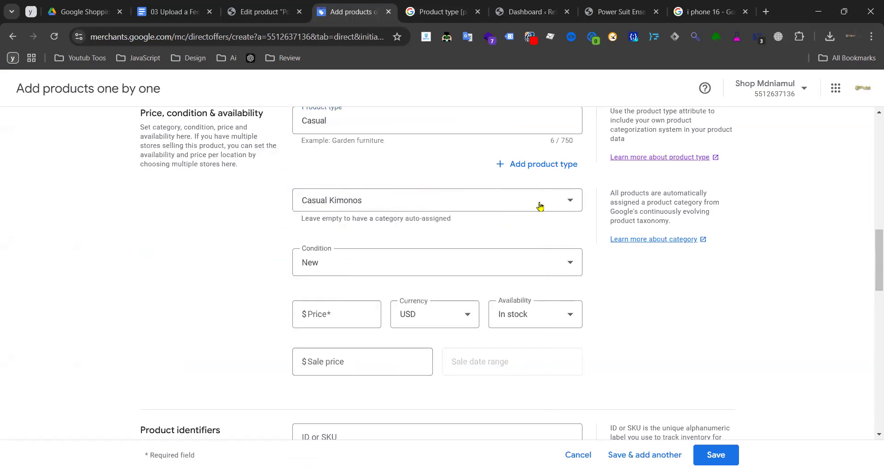
{"action": "left_click", "coordinate": [349, 200]}
{"action": "scroll", "coordinate": [413, 247], "scroll_direction": "up", "scroll_amount": 10}
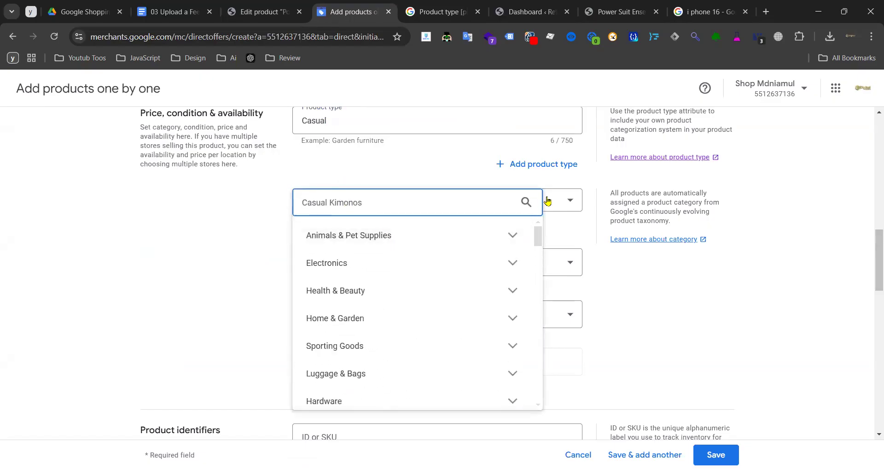
{"action": "left_click", "coordinate": [571, 203]}
{"action": "left_click", "coordinate": [392, 203]}
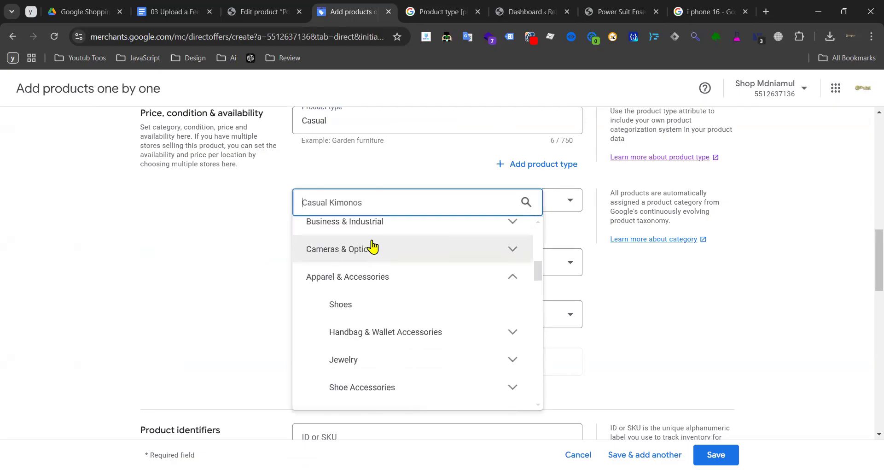
{"action": "scroll", "coordinate": [368, 244], "scroll_direction": "up", "scroll_amount": 5}
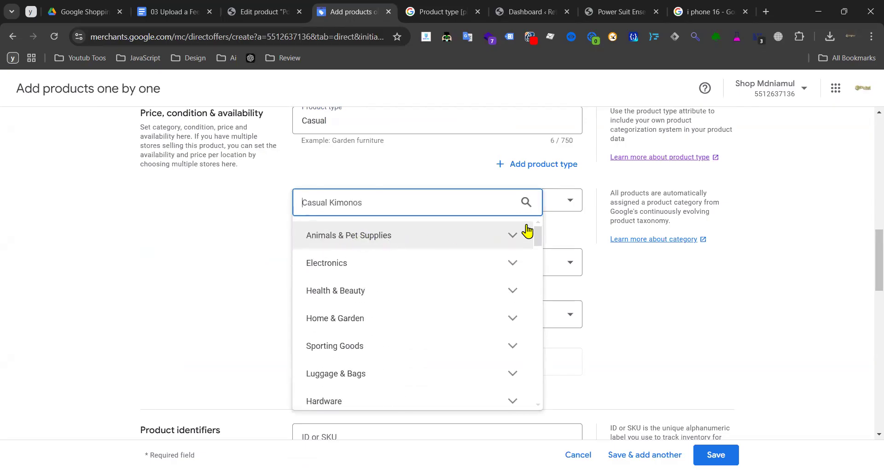
- Expand and collapse Animals & Pet Supplies and Pet Supplies, then bring up the feed-upload guide
{"action": "left_click", "coordinate": [515, 240]}
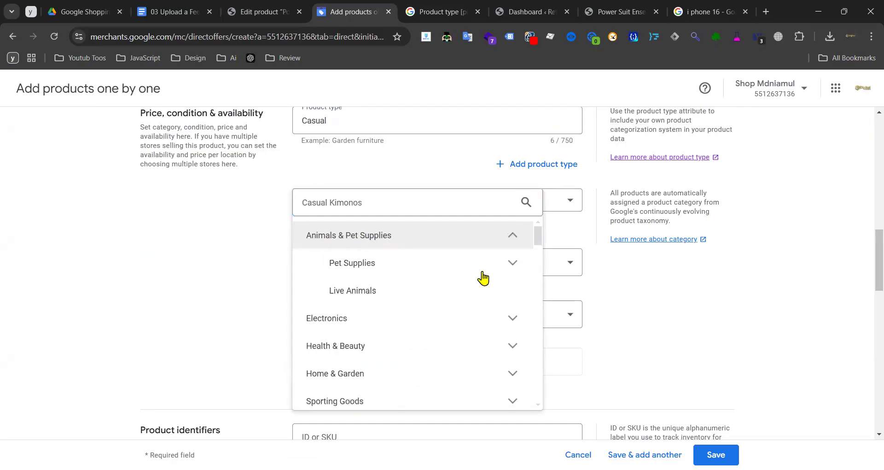
{"action": "left_click", "coordinate": [512, 265]}
{"action": "scroll", "coordinate": [486, 320], "scroll_direction": "down", "scroll_amount": 3}
{"action": "scroll", "coordinate": [485, 318], "scroll_direction": "up", "scroll_amount": 3}
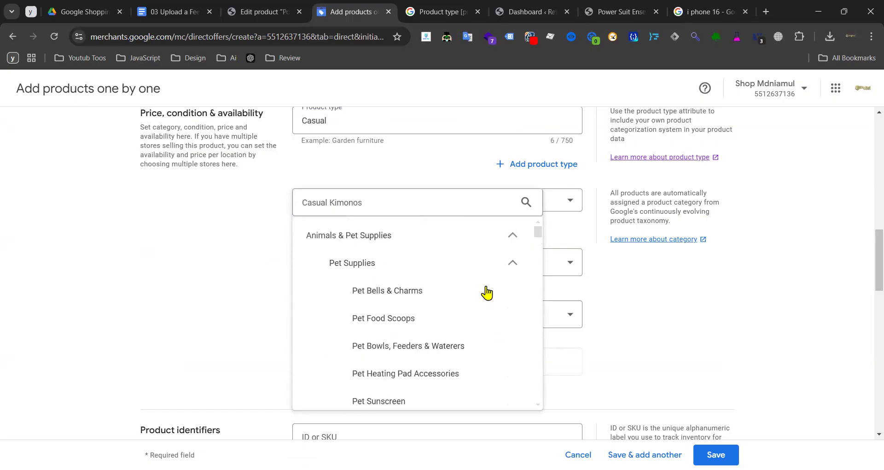
{"action": "left_click", "coordinate": [512, 265]}
{"action": "left_click", "coordinate": [512, 236]}
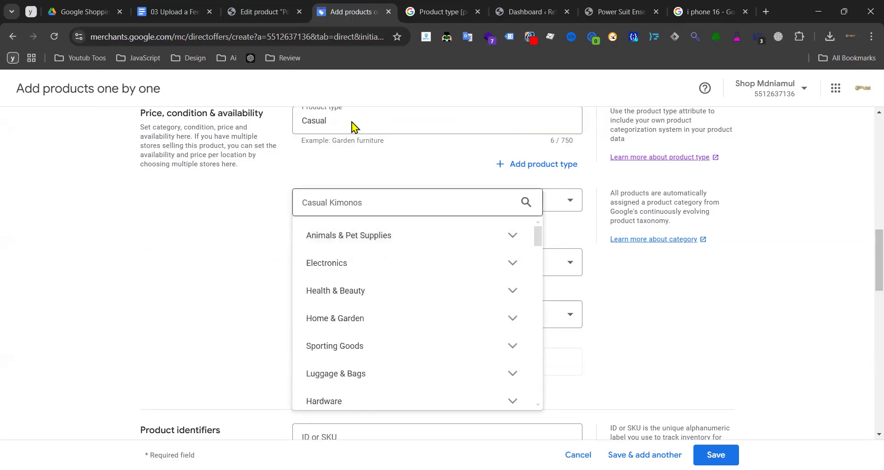
{"action": "left_click", "coordinate": [169, 12]}
- Open the guide's taxonomy-with-ids link from the Product category section in a new tab
{"action": "scroll", "coordinate": [338, 250], "scroll_direction": "down", "scroll_amount": 20}
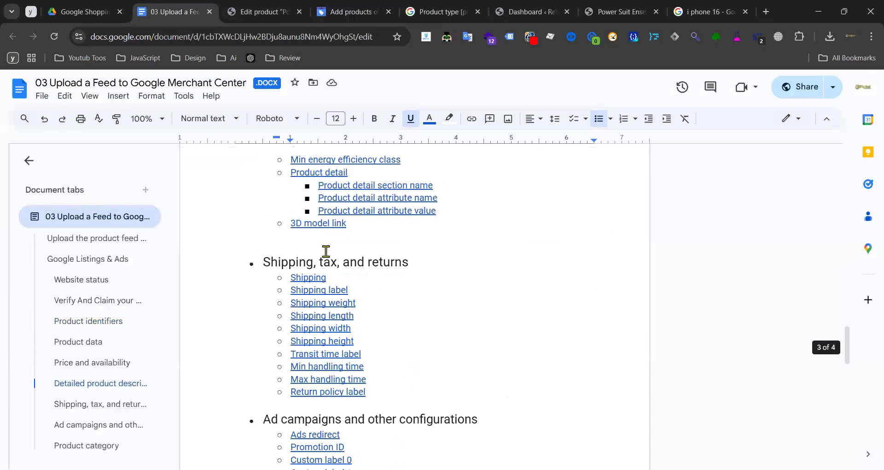
{"action": "left_click_drag", "start_coordinate": [398, 230], "coordinate": [289, 230]}
{"action": "left_click", "coordinate": [358, 229]}
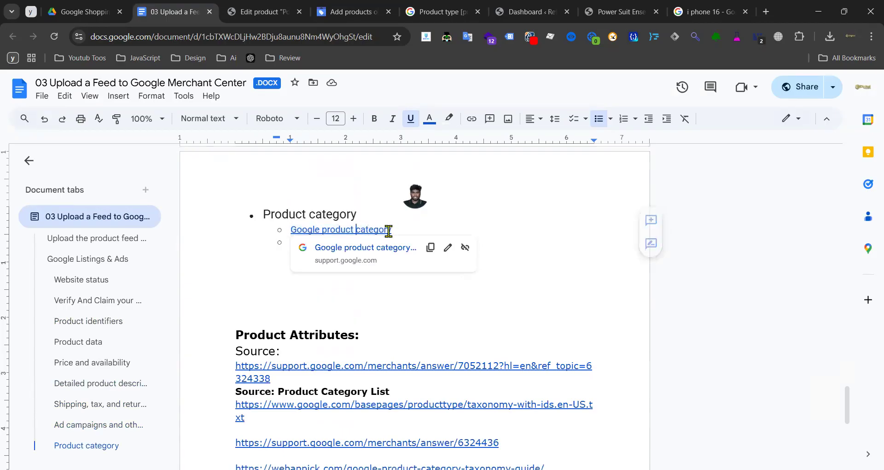
{"action": "scroll", "coordinate": [387, 230], "scroll_direction": "down", "scroll_amount": 3}
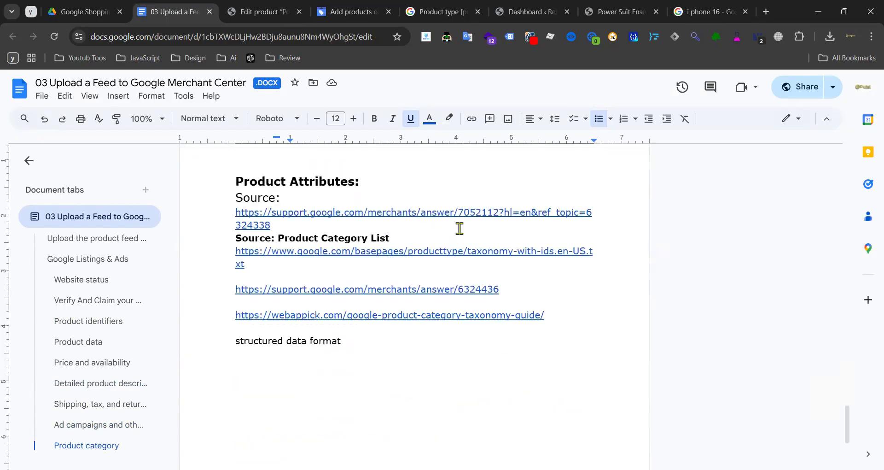
{"action": "left_click", "coordinate": [332, 251]}
{"action": "left_click", "coordinate": [327, 281]}
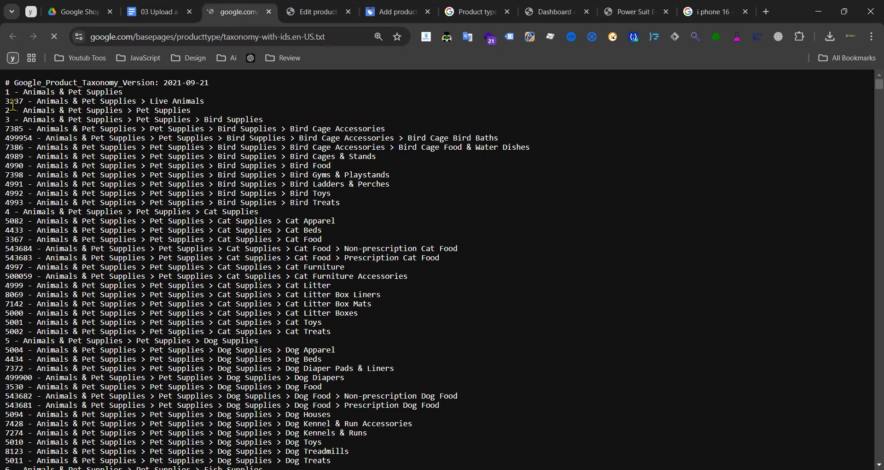
- Scroll the Google Product Taxonomy list and highlight a few entries near the top
{"action": "scroll", "coordinate": [13, 104], "scroll_direction": "down", "scroll_amount": 20}
{"action": "scroll", "coordinate": [66, 188], "scroll_direction": "down", "scroll_amount": 10}
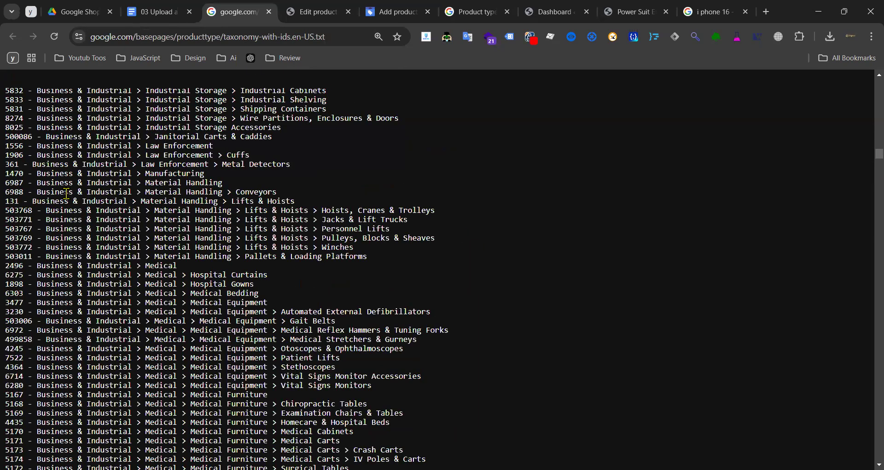
{"action": "scroll", "coordinate": [70, 196], "scroll_direction": "up", "scroll_amount": 15}
{"action": "scroll", "coordinate": [69, 191], "scroll_direction": "up", "scroll_amount": 10}
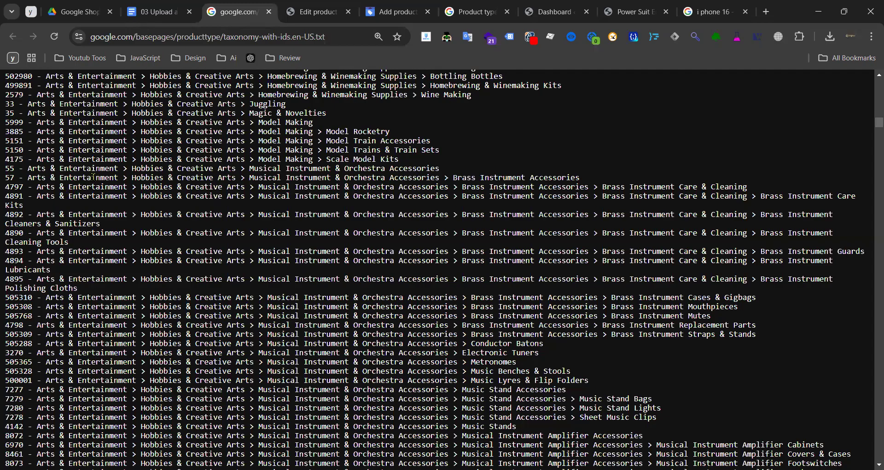
{"action": "scroll", "coordinate": [58, 185], "scroll_direction": "up", "scroll_amount": 20}
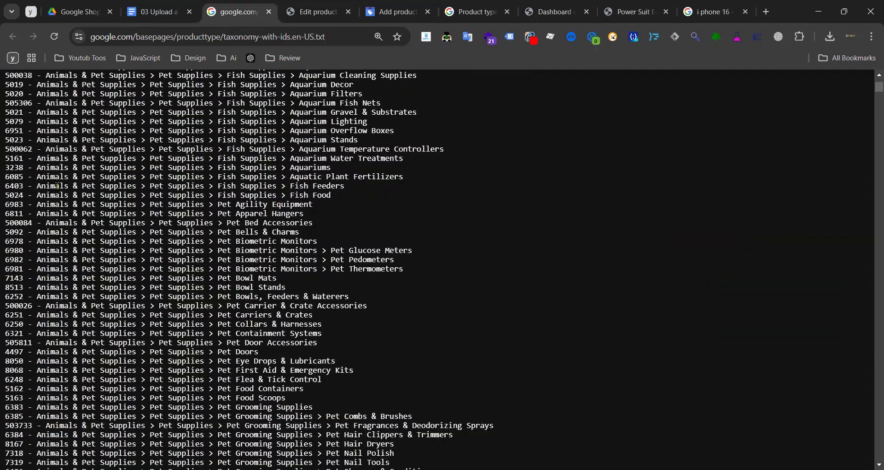
{"action": "scroll", "coordinate": [58, 186], "scroll_direction": "up", "scroll_amount": 10}
{"action": "left_click_drag", "start_coordinate": [36, 138], "coordinate": [281, 147]}
- Take the word 'phone' from the iPhone 16 search query and return to the taxonomy list
{"action": "left_click", "coordinate": [634, 11]}
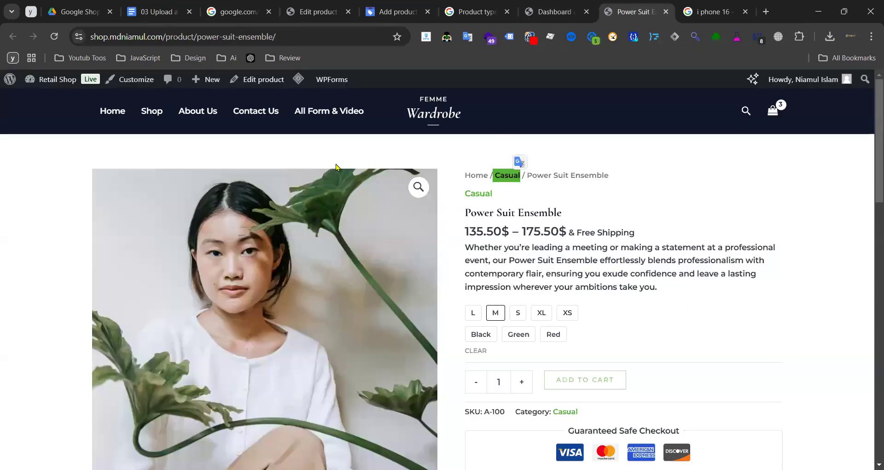
{"action": "left_click", "coordinate": [686, 7]}
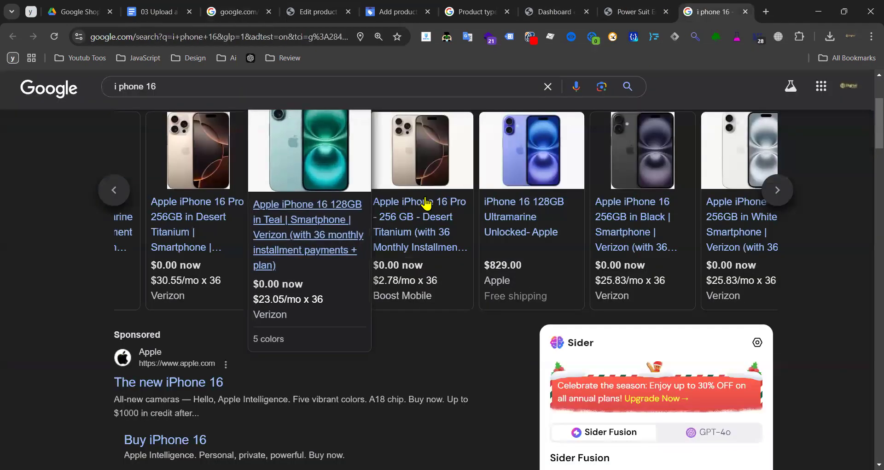
{"action": "left_click_drag", "start_coordinate": [144, 86], "coordinate": [117, 84]}
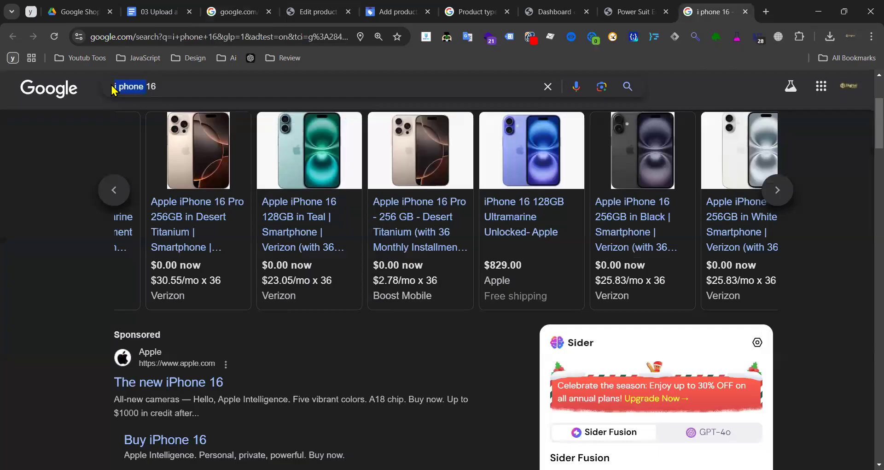
{"action": "left_click", "coordinate": [221, 10]}
{"action": "left_click", "coordinate": [311, 11]}
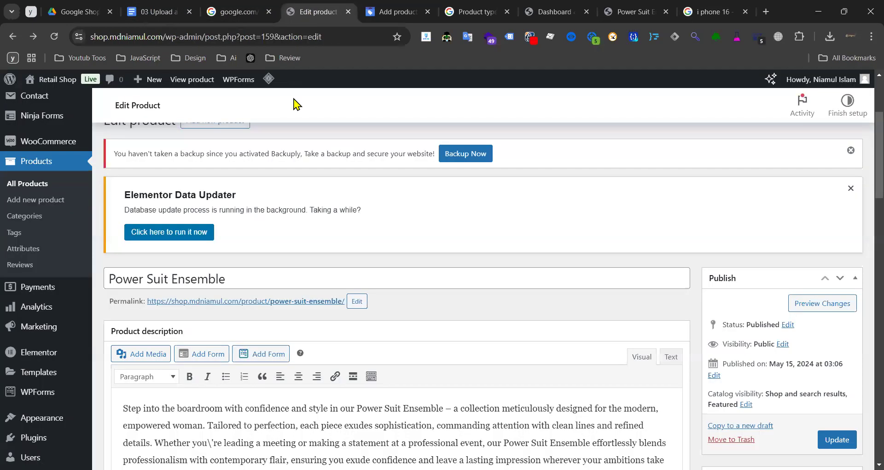
{"action": "left_click", "coordinate": [235, 11]}
- Search the taxonomy list for 'phone' and scroll through the matches
{"action": "key", "text": "ctrl+f"}
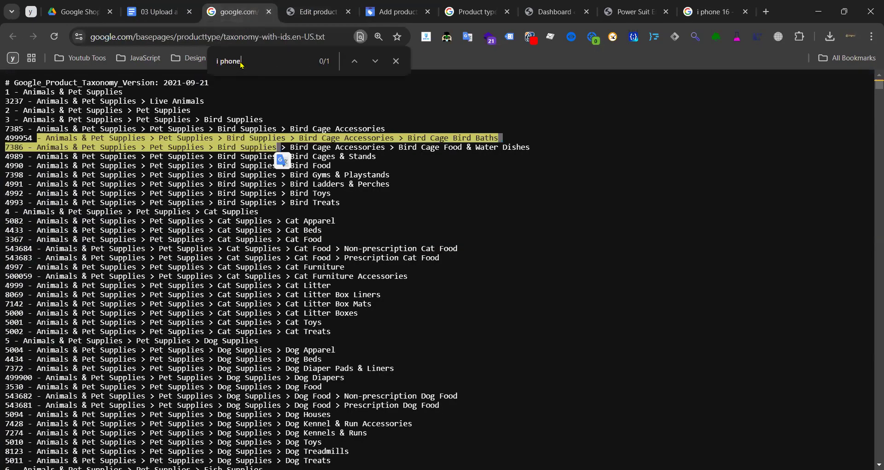
{"action": "key", "text": "Delete"}
{"action": "key", "text": "Delete"}
{"action": "key", "text": "Return"}
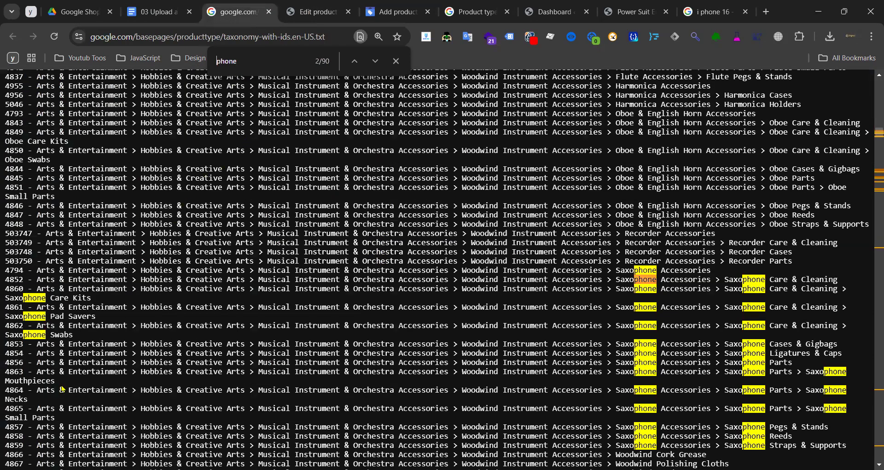
{"action": "scroll", "coordinate": [644, 328], "scroll_direction": "down", "scroll_amount": 3}
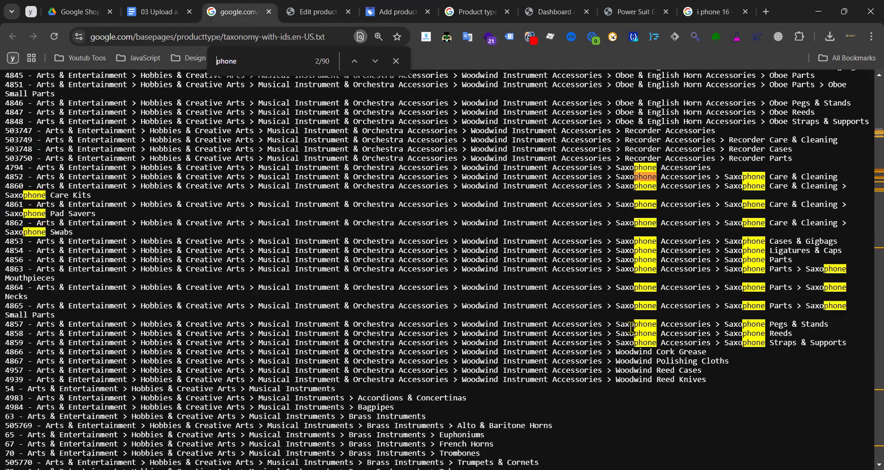
{"action": "scroll", "coordinate": [759, 288], "scroll_direction": "down", "scroll_amount": 6}
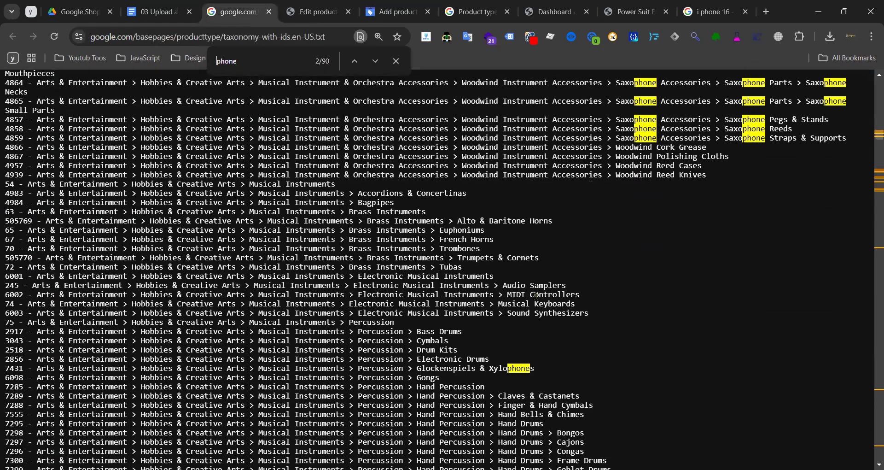
{"action": "scroll", "coordinate": [661, 360], "scroll_direction": "up", "scroll_amount": 12}
{"action": "scroll", "coordinate": [660, 360], "scroll_direction": "down", "scroll_amount": 3}
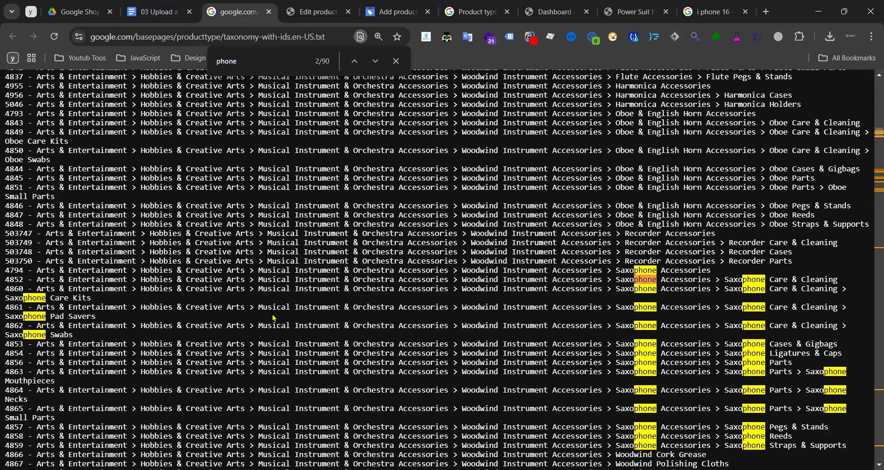
- Select the 4863 Saxophone Mouthpieces entry and close the find bar
{"action": "left_click_drag", "start_coordinate": [38, 307], "coordinate": [466, 308]}
{"action": "left_click_drag", "start_coordinate": [582, 302], "coordinate": [706, 303]}
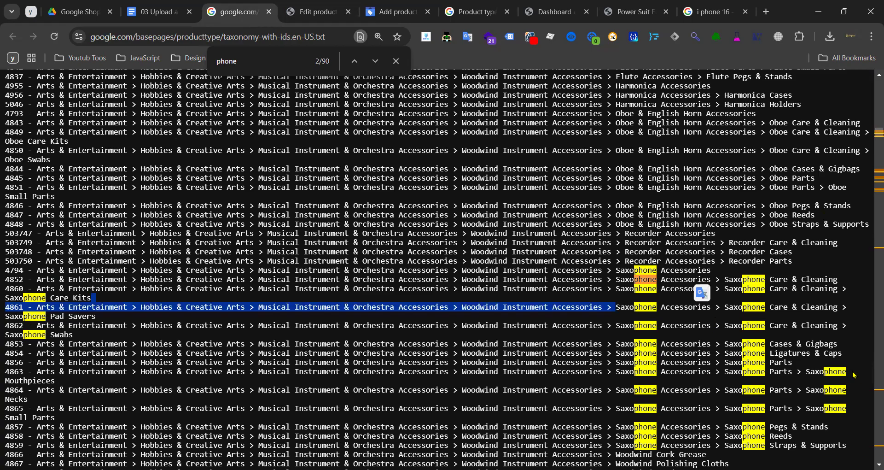
{"action": "double_click", "coordinate": [387, 382]}
{"action": "left_click_drag", "start_coordinate": [264, 381], "coordinate": [2, 379]}
{"action": "left_click_drag", "start_coordinate": [71, 380], "coordinate": [4, 374]}
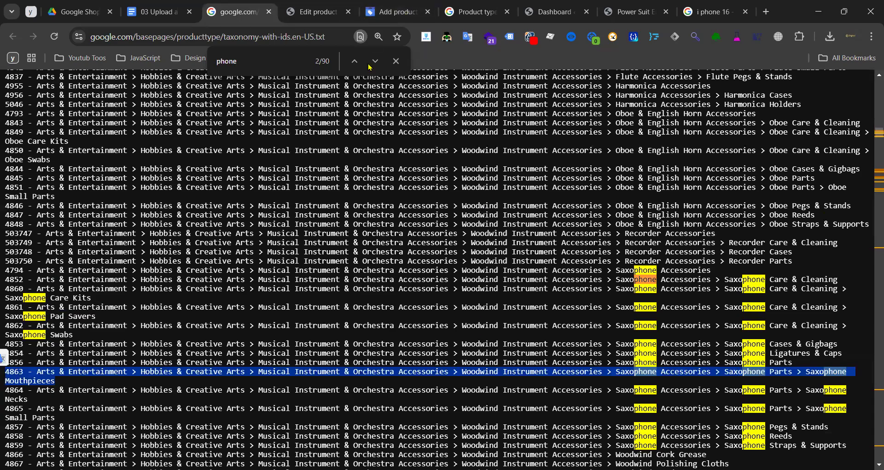
{"action": "left_click", "coordinate": [394, 62]}
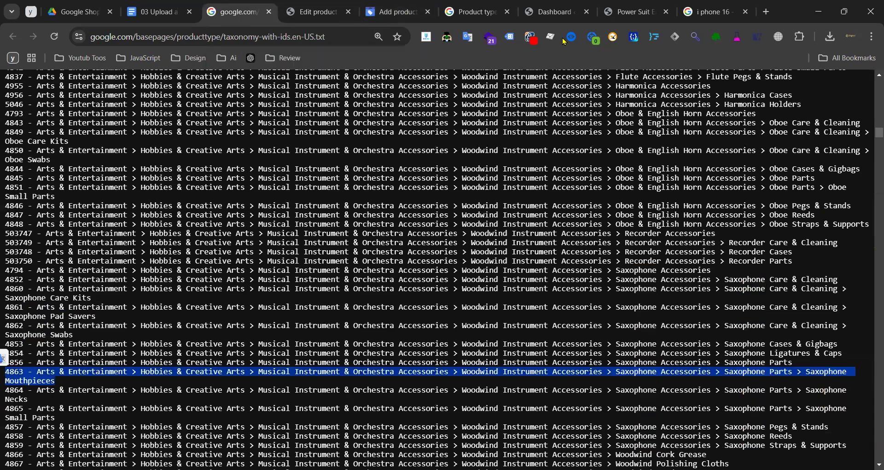
{"action": "left_click", "coordinate": [617, 12]}
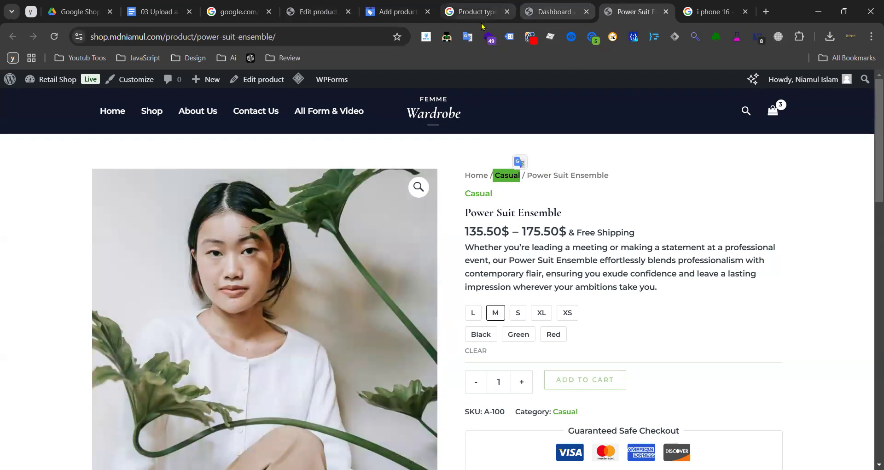
- Compare the product's breadcrumb with the 4863 Saxophone Mouthpieces entry, keeping Casual Kimonos as category
{"action": "left_click_drag", "start_coordinate": [623, 177], "coordinate": [470, 176]}
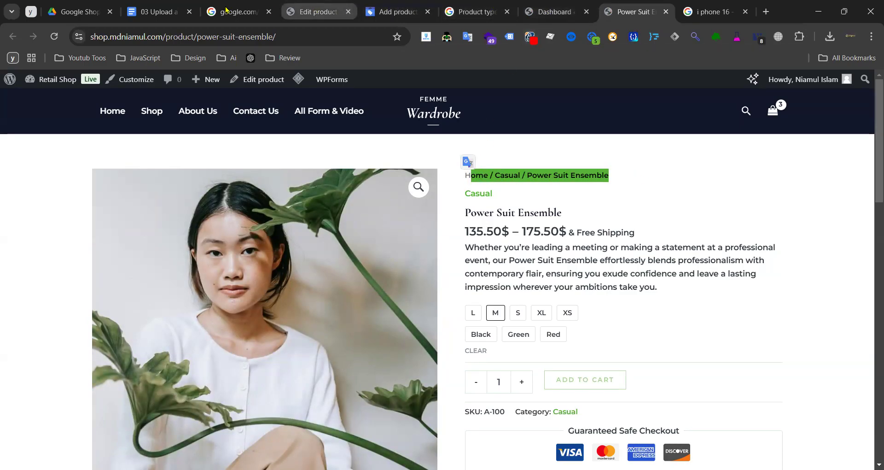
{"action": "key", "text": "ctrl+4"}
{"action": "key", "text": "ctrl+f"}
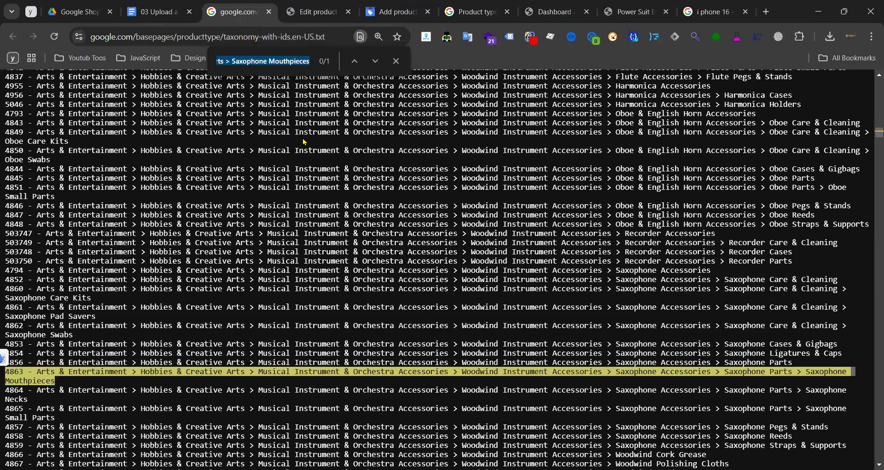
{"action": "left_click", "coordinate": [243, 61]}
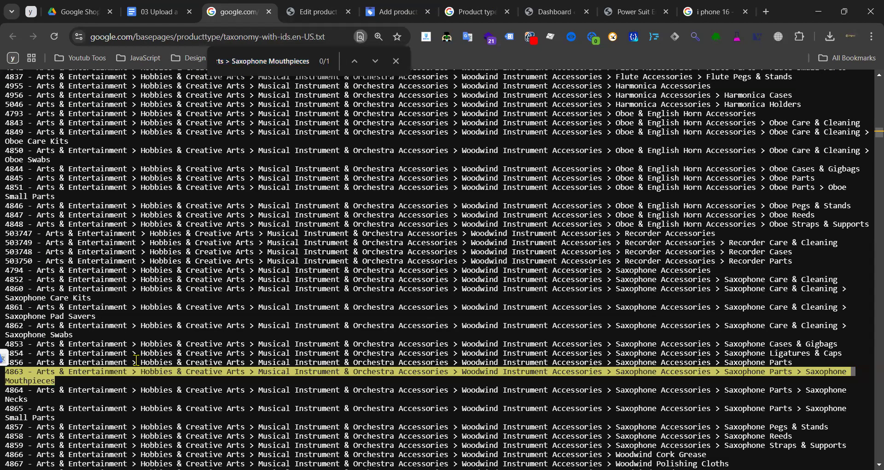
{"action": "left_click_drag", "start_coordinate": [73, 382], "coordinate": [2, 373]}
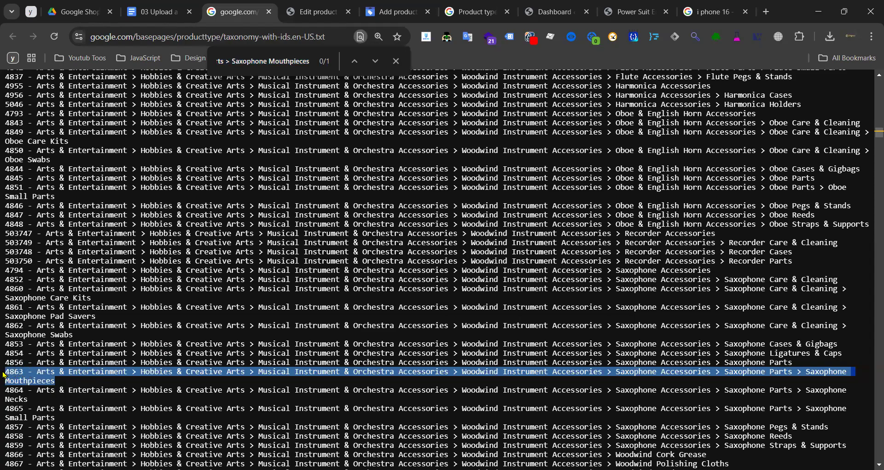
{"action": "left_click", "coordinate": [396, 11]}
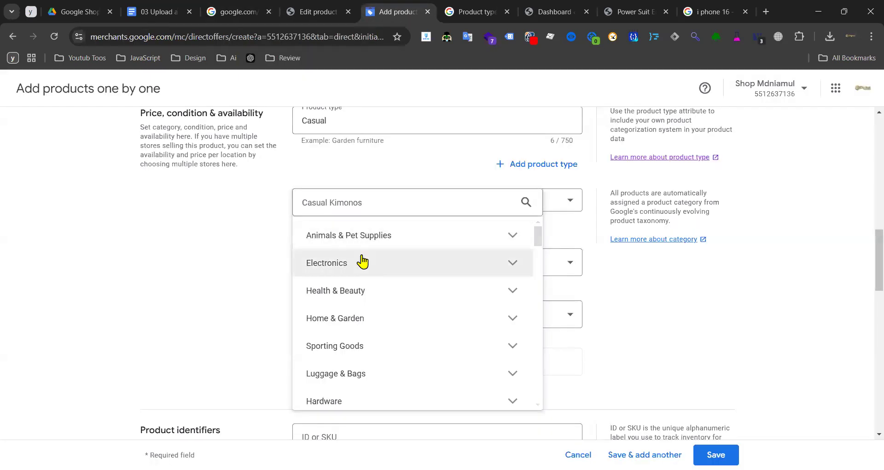
{"action": "left_click", "coordinate": [271, 179]}
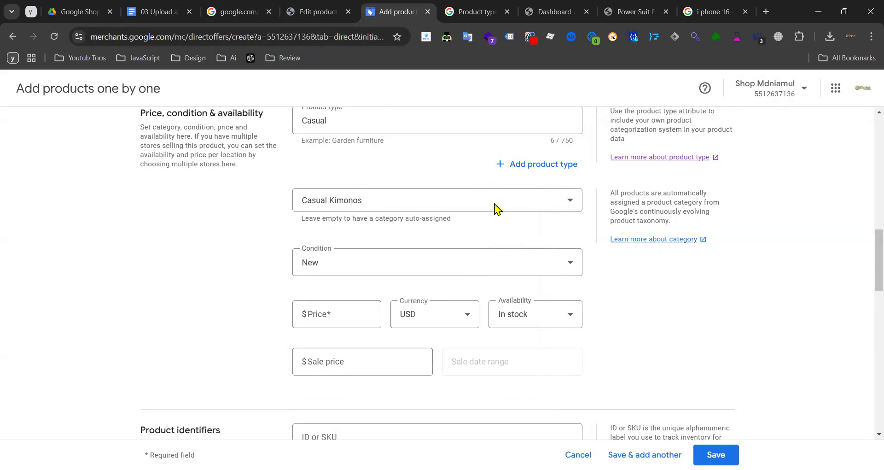
- Select the breadcrumb, category and title on the Power Suit Ensemble page
{"action": "left_click", "coordinate": [624, 17]}
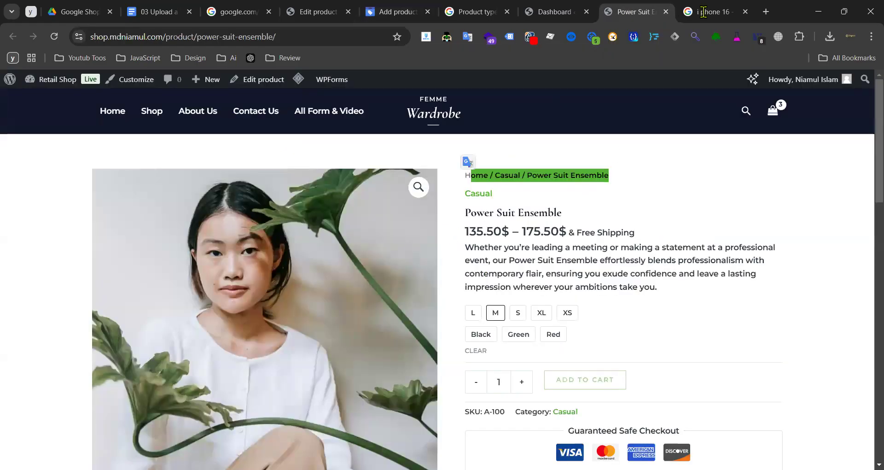
{"action": "left_click_drag", "start_coordinate": [598, 215], "coordinate": [434, 213]}
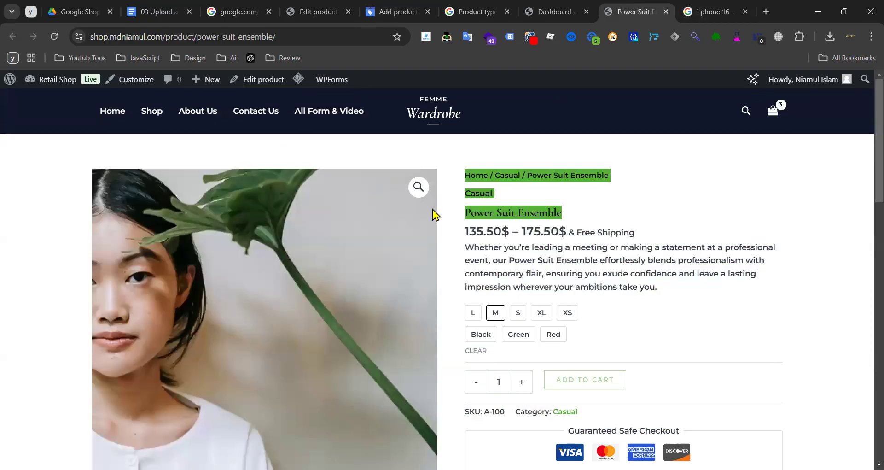
{"action": "left_click", "coordinate": [160, 300]}
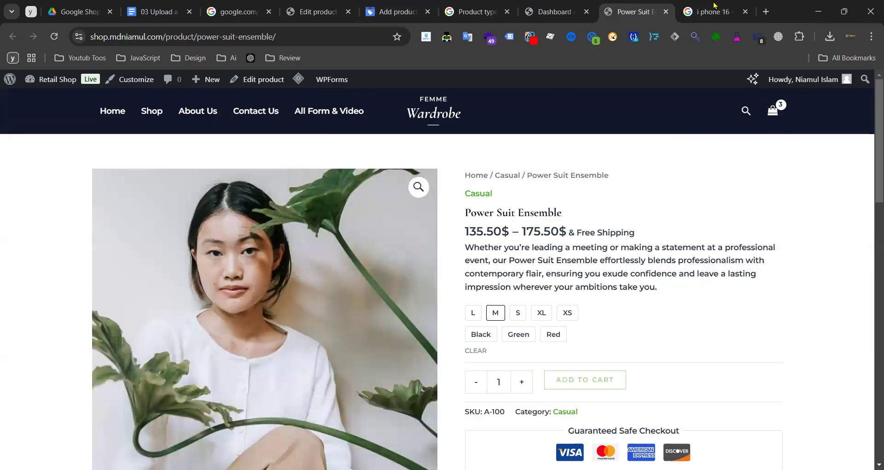
{"action": "left_click", "coordinate": [704, 12]}
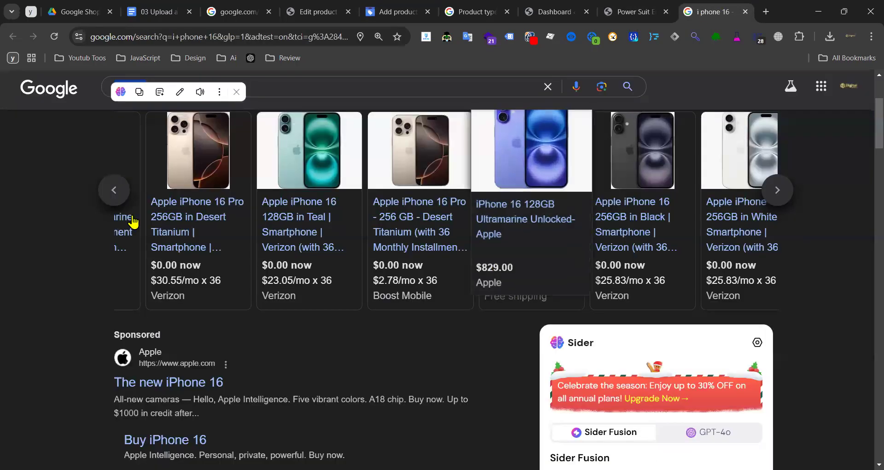
- Move the sponsored iPhone 16 shopping carousel back to its start and scroll up the results
{"action": "left_click", "coordinate": [114, 189]}
{"action": "left_click", "coordinate": [114, 190]}
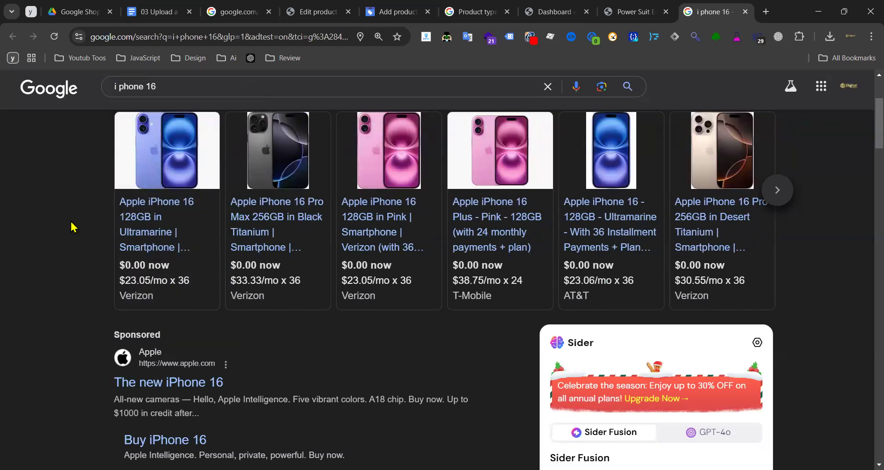
{"action": "scroll", "coordinate": [65, 236], "scroll_direction": "up", "scroll_amount": 3}
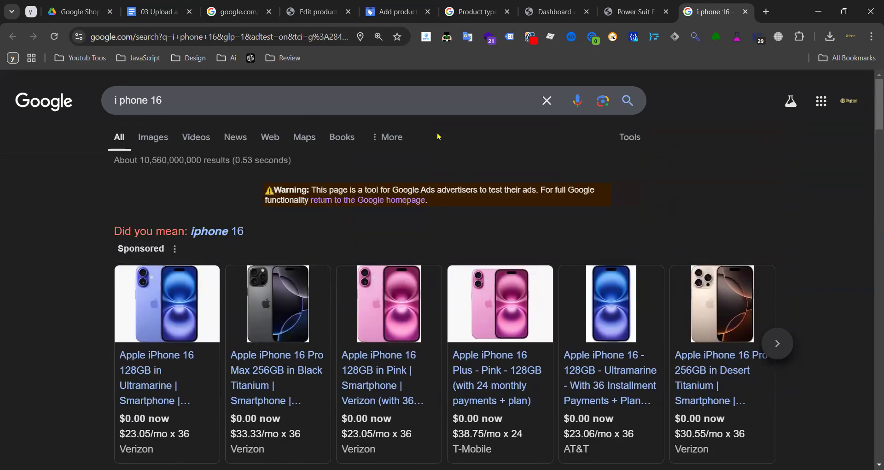
- Close the Product type help tab and return to the Add products form
{"action": "left_click", "coordinate": [399, 12]}
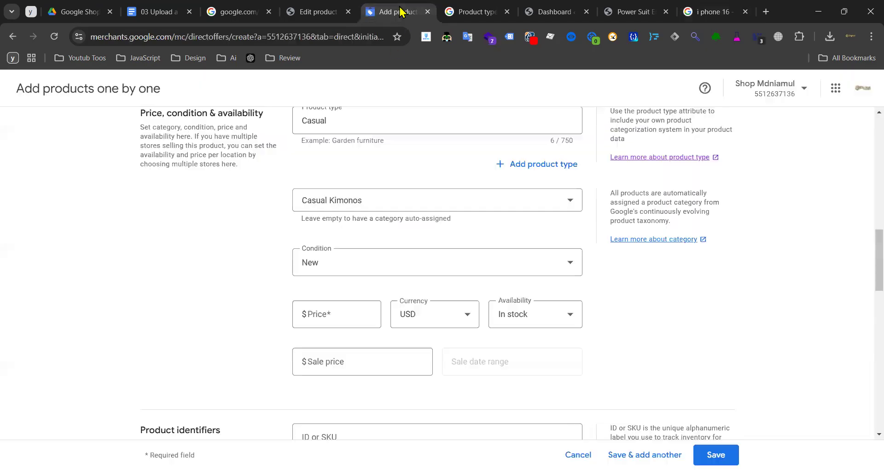
{"action": "scroll", "coordinate": [357, 160], "scroll_direction": "up", "scroll_amount": 3}
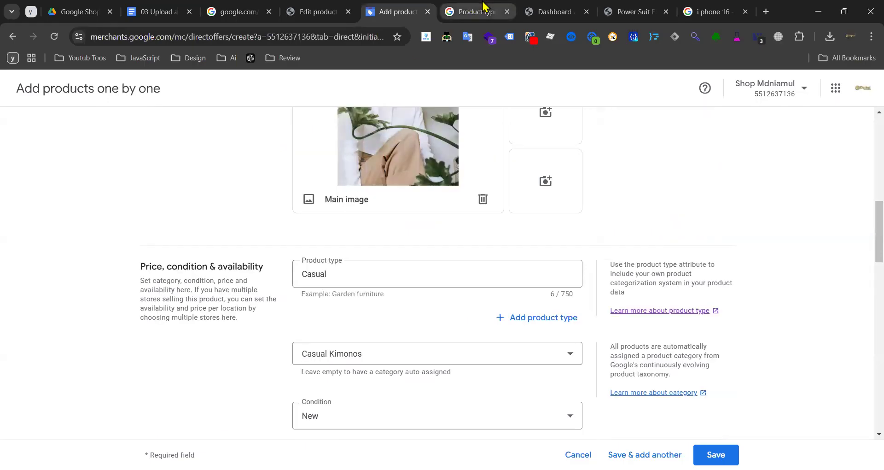
{"action": "left_click", "coordinate": [489, 13]}
{"action": "left_click", "coordinate": [507, 12]}
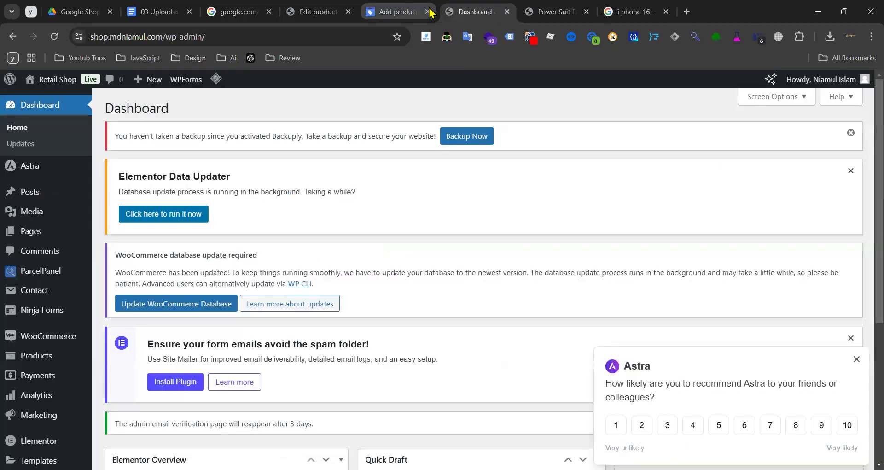
{"action": "left_click", "coordinate": [552, 12]}
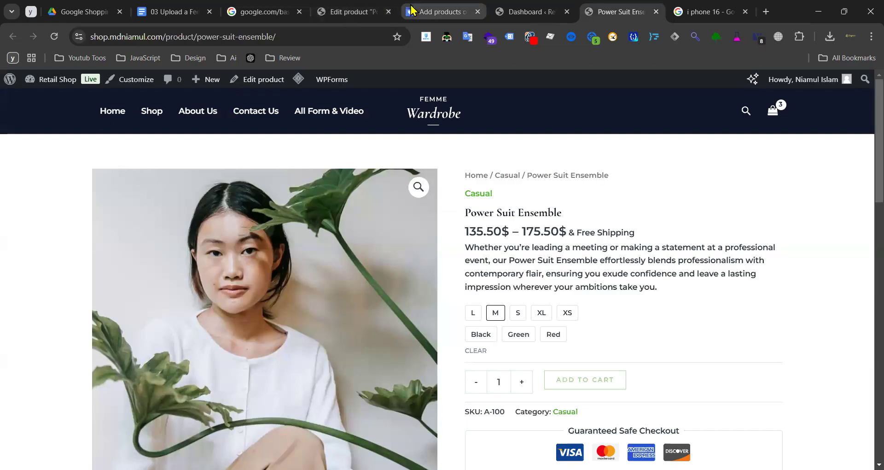
{"action": "left_click", "coordinate": [440, 12]}
- Copy 'Casual' from Product type and paste it into the product category search
{"action": "left_click", "coordinate": [338, 270]}
{"action": "double_click", "coordinate": [338, 270]}
{"action": "key", "text": "ctrl+c"}
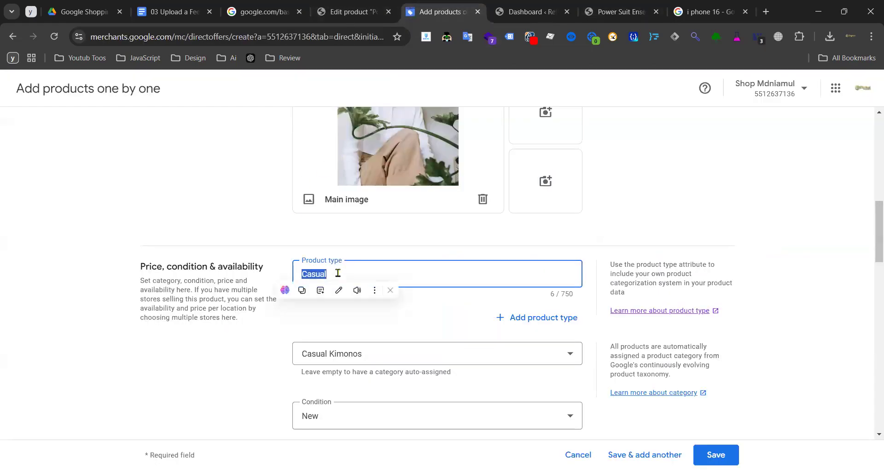
{"action": "left_click", "coordinate": [348, 352]}
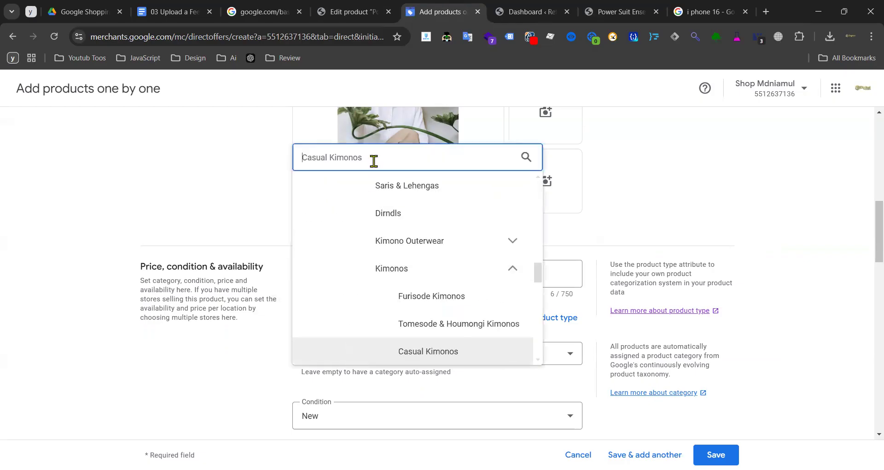
{"action": "key", "text": "ctrl+v"}
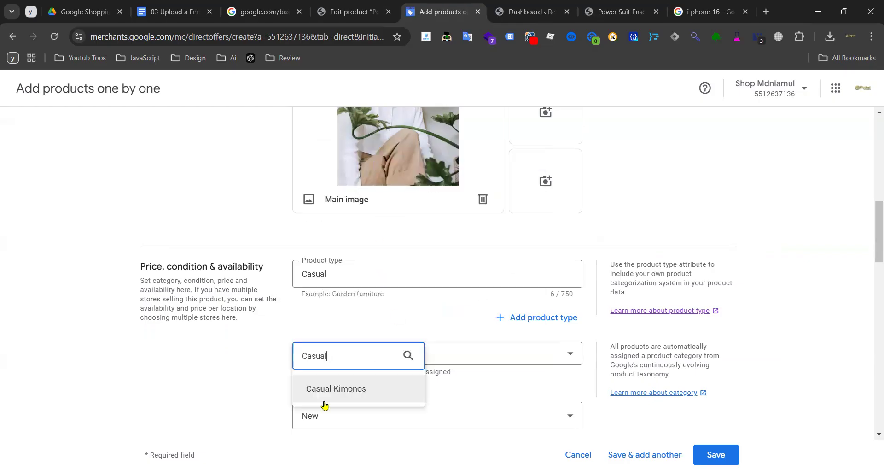
{"action": "left_click", "coordinate": [347, 397]}
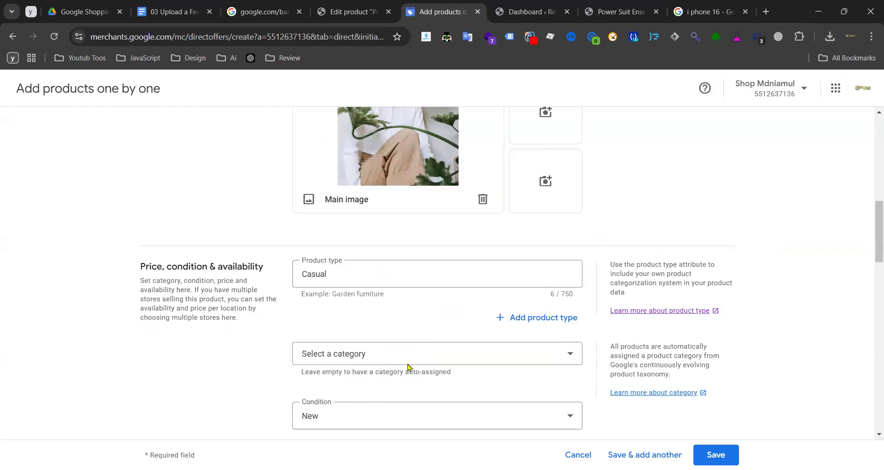
- Reopen the category list, search 'Casual' again and choose Casual Kimonos
{"action": "left_click", "coordinate": [432, 362]}
{"action": "scroll", "coordinate": [395, 253], "scroll_direction": "down", "scroll_amount": 5}
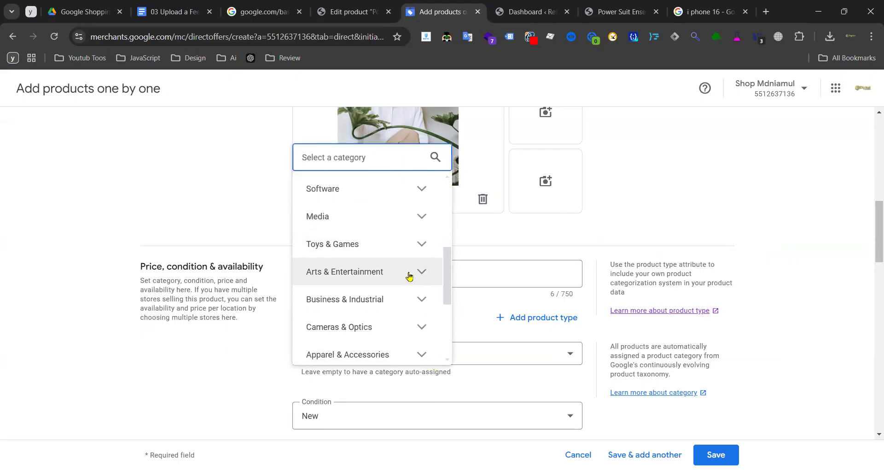
{"action": "scroll", "coordinate": [403, 285], "scroll_direction": "down", "scroll_amount": 4}
{"action": "scroll", "coordinate": [400, 234], "scroll_direction": "up", "scroll_amount": 2}
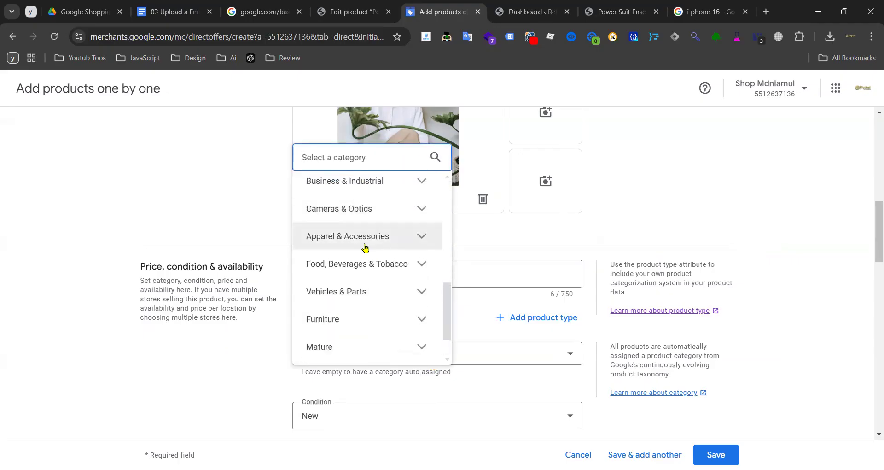
{"action": "left_click", "coordinate": [202, 385]}
{"action": "left_click", "coordinate": [372, 361]}
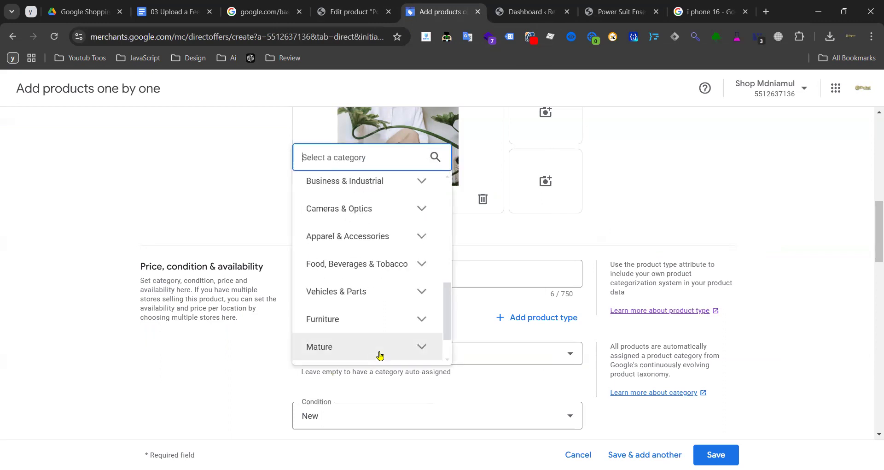
{"action": "key", "text": "ctrl+v"}
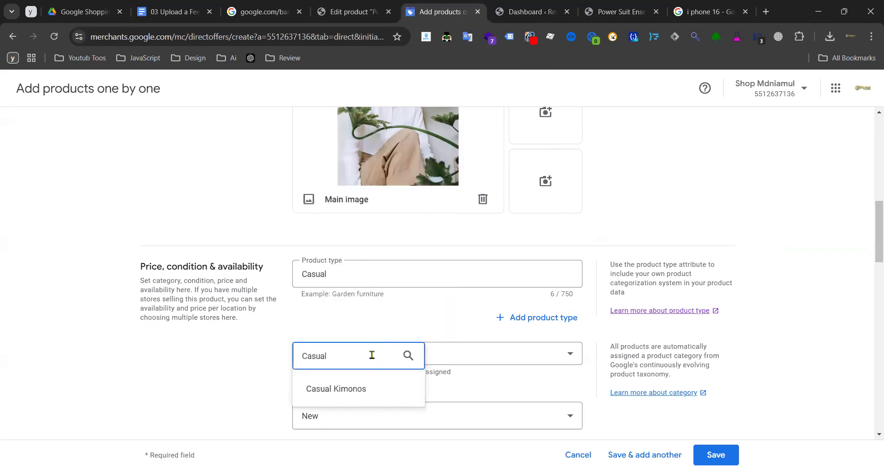
{"action": "left_click", "coordinate": [341, 389]}
- Browse the Google product category tree and pick Casual Kimonos
{"action": "scroll", "coordinate": [396, 328], "scroll_direction": "down", "scroll_amount": 3}
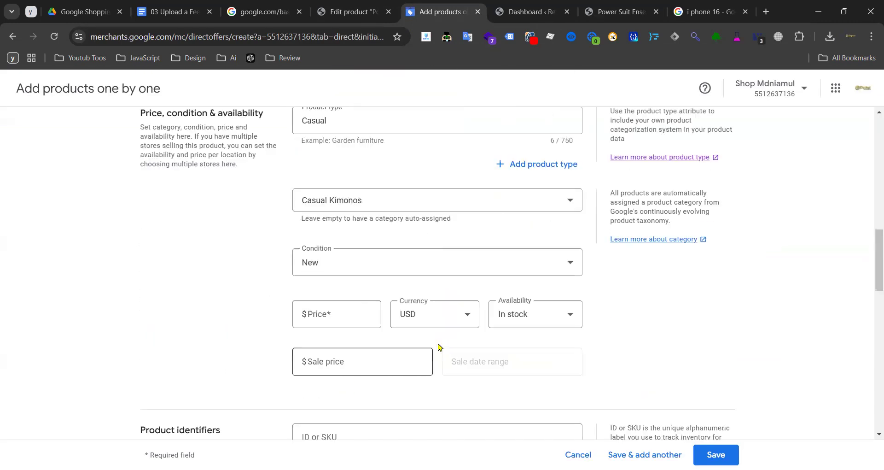
{"action": "left_click", "coordinate": [570, 202]}
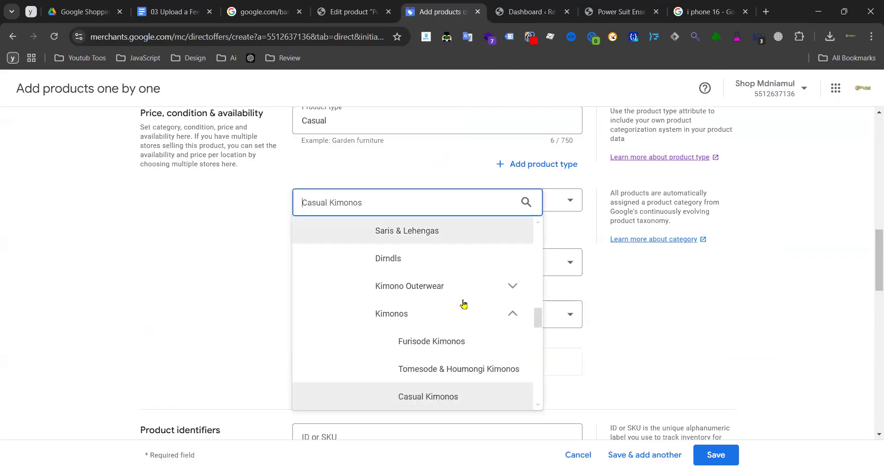
{"action": "scroll", "coordinate": [406, 302], "scroll_direction": "up", "scroll_amount": 4}
{"action": "scroll", "coordinate": [404, 296], "scroll_direction": "up", "scroll_amount": 7}
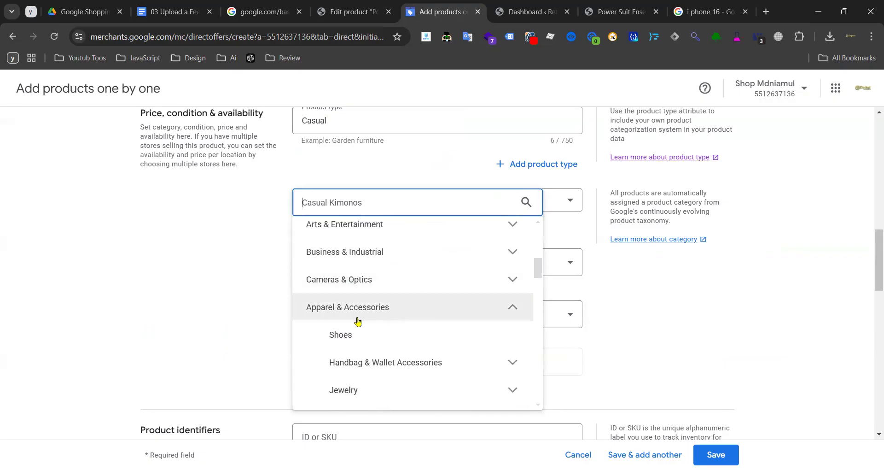
{"action": "scroll", "coordinate": [397, 316], "scroll_direction": "up", "scroll_amount": 4}
{"action": "scroll", "coordinate": [413, 323], "scroll_direction": "down", "scroll_amount": 3}
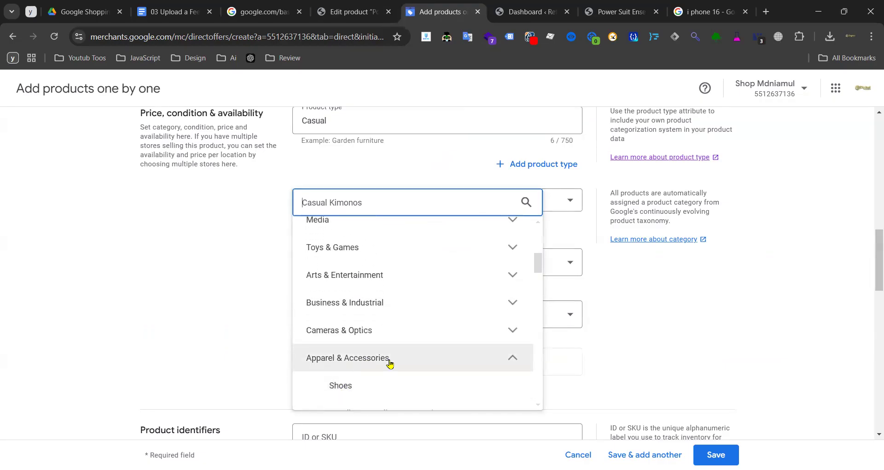
{"action": "scroll", "coordinate": [420, 366], "scroll_direction": "down", "scroll_amount": 5}
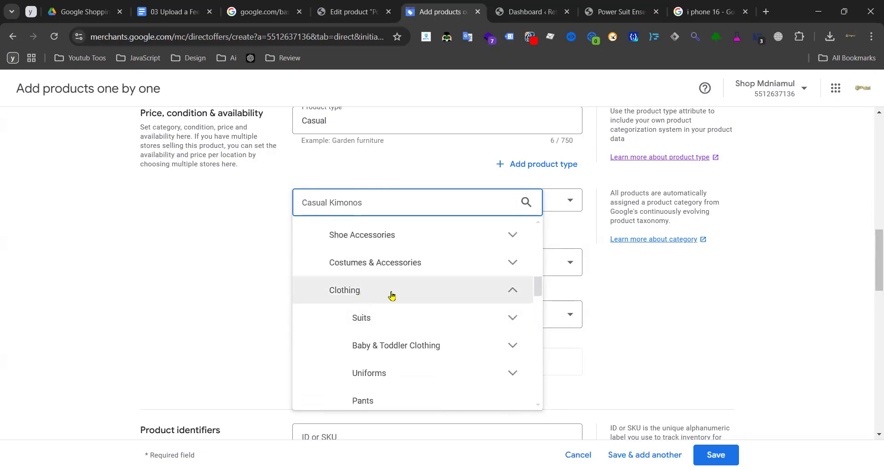
{"action": "scroll", "coordinate": [414, 297], "scroll_direction": "down", "scroll_amount": 4}
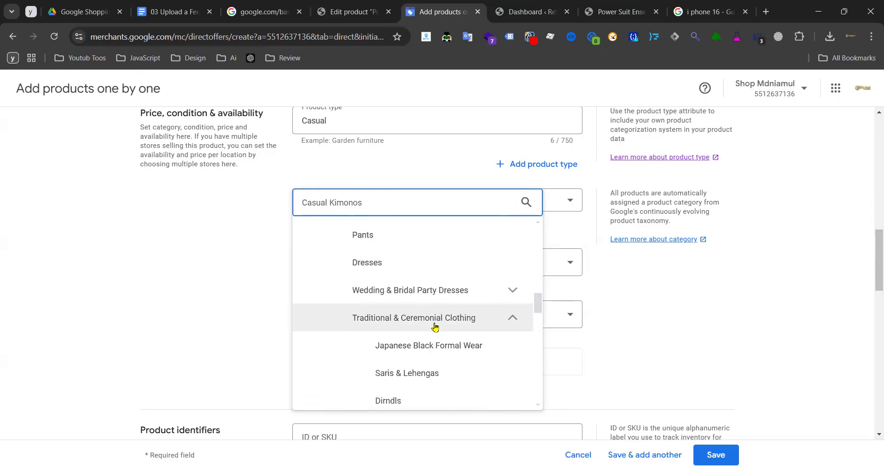
{"action": "scroll", "coordinate": [405, 332], "scroll_direction": "down", "scroll_amount": 1}
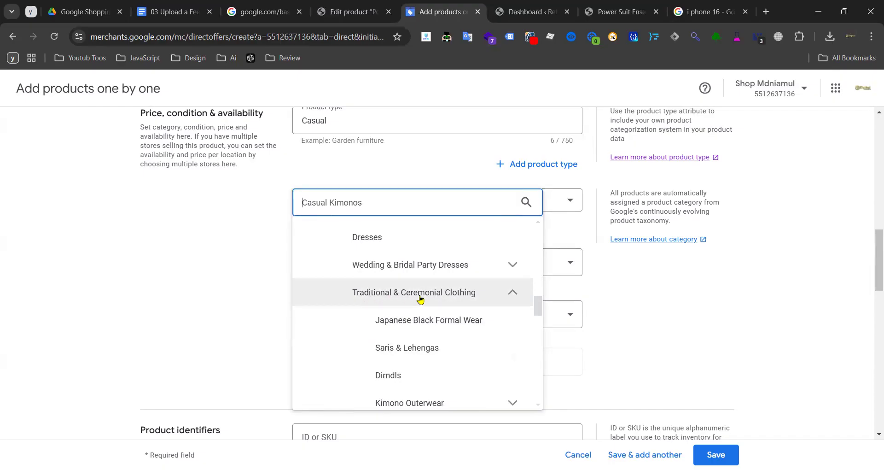
{"action": "scroll", "coordinate": [456, 299], "scroll_direction": "down", "scroll_amount": 3}
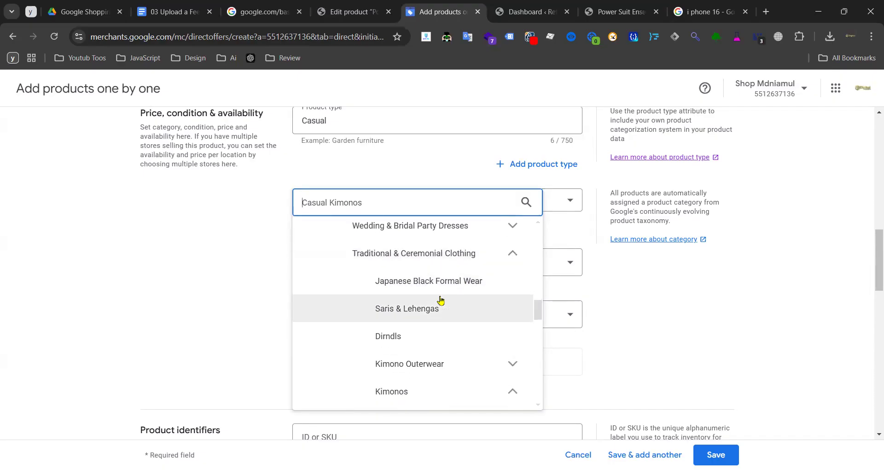
{"action": "scroll", "coordinate": [426, 357], "scroll_direction": "down", "scroll_amount": 1}
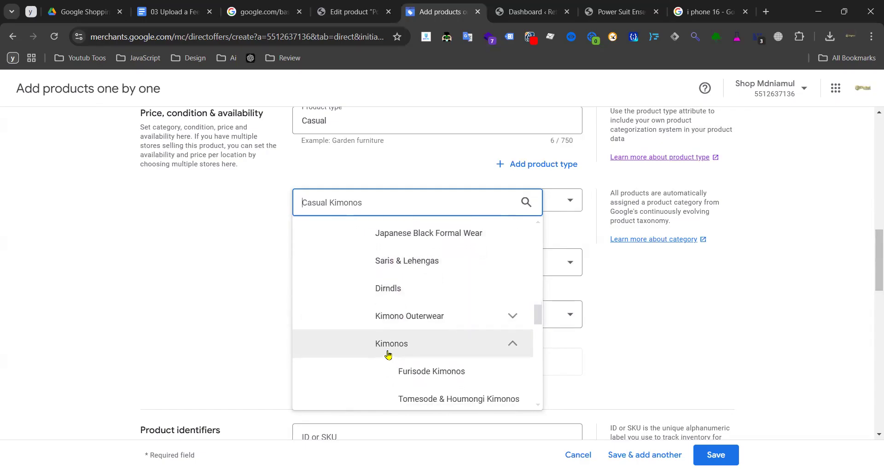
{"action": "scroll", "coordinate": [405, 350], "scroll_direction": "down", "scroll_amount": 3}
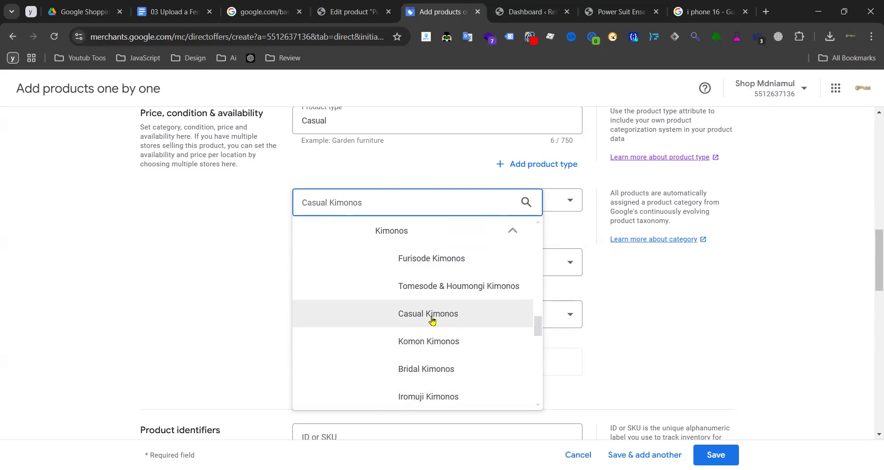
{"action": "left_click", "coordinate": [444, 315]}
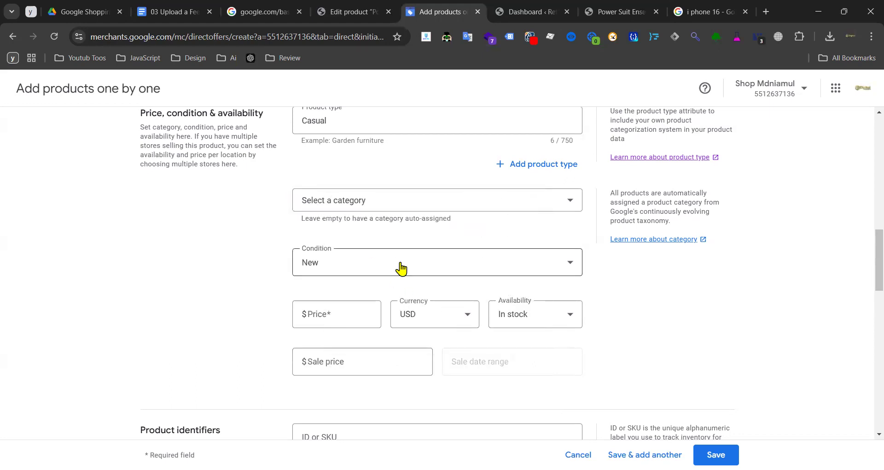
- Search the product categories for Casual and check the Power Suit Ensemble's Casual category on the store page
{"action": "left_click", "coordinate": [439, 202]}
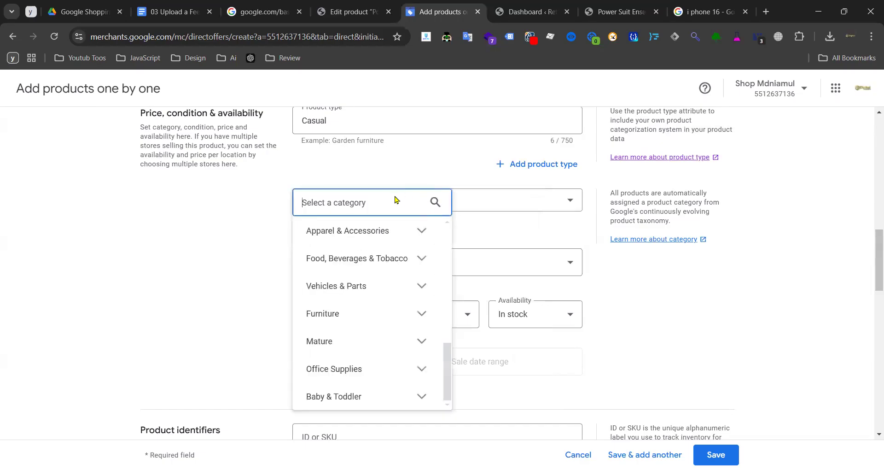
{"action": "key", "text": "ctrl+v"}
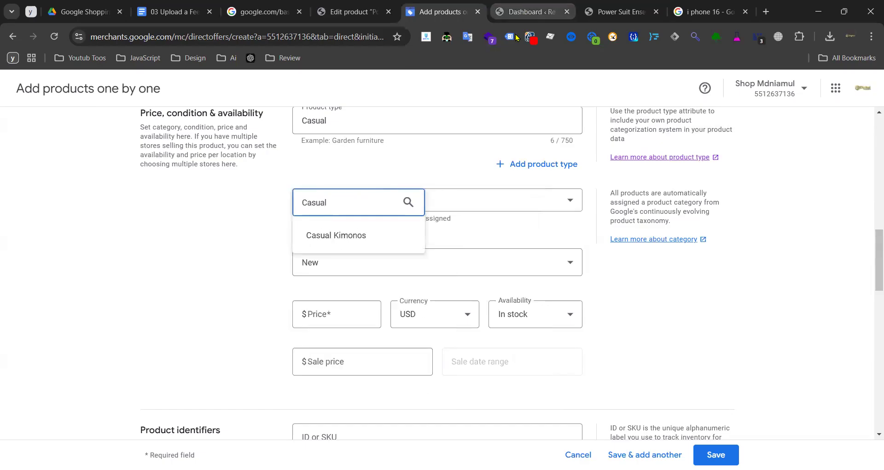
{"action": "left_click", "coordinate": [530, 12]}
{"action": "left_click", "coordinate": [621, 11]}
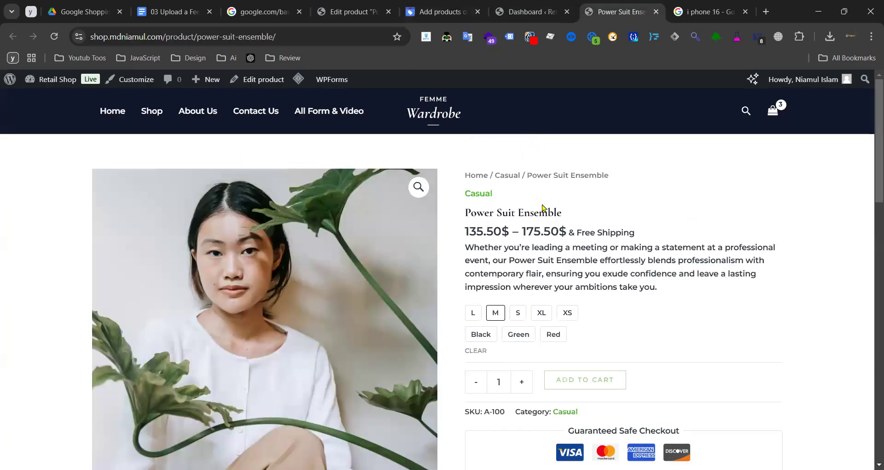
{"action": "double_click", "coordinate": [508, 175]}
{"action": "key", "text": "ctrl+c"}
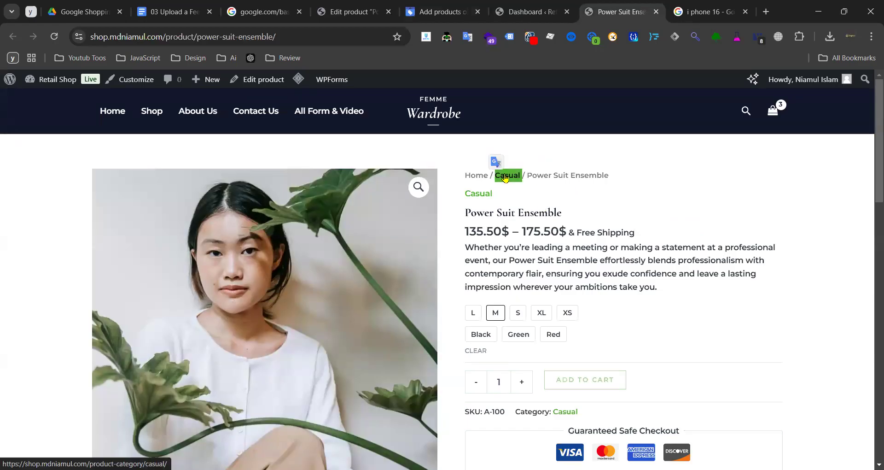
- Find and select entry 5683 Casual Kimonos in Google's product taxonomy list
{"action": "left_click", "coordinate": [272, 12]}
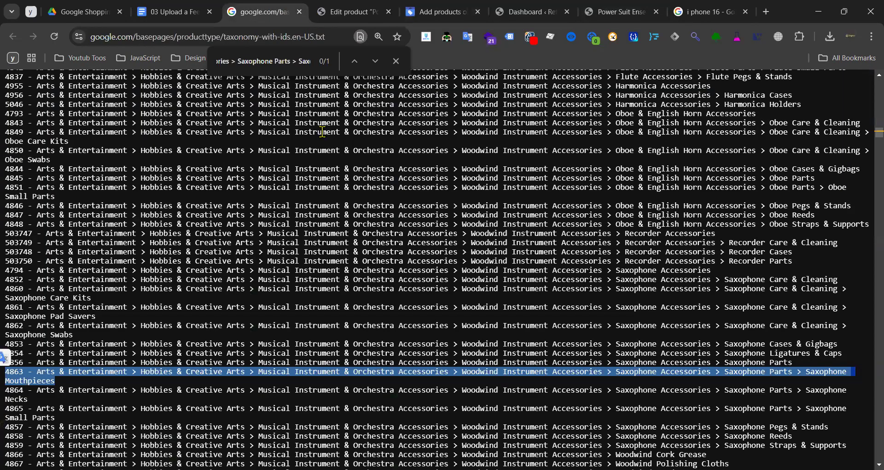
{"action": "key", "text": "ctrl+f"}
{"action": "key", "text": "ctrl+v"}
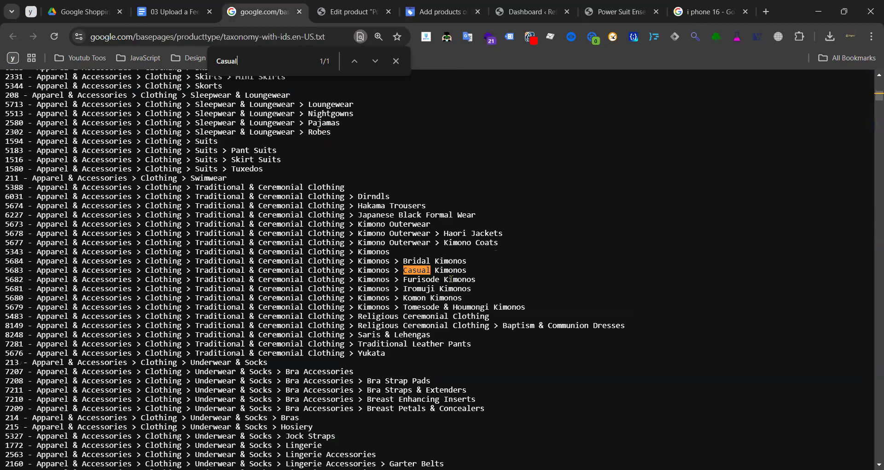
{"action": "left_click_drag", "start_coordinate": [467, 270], "coordinate": [4, 273]}
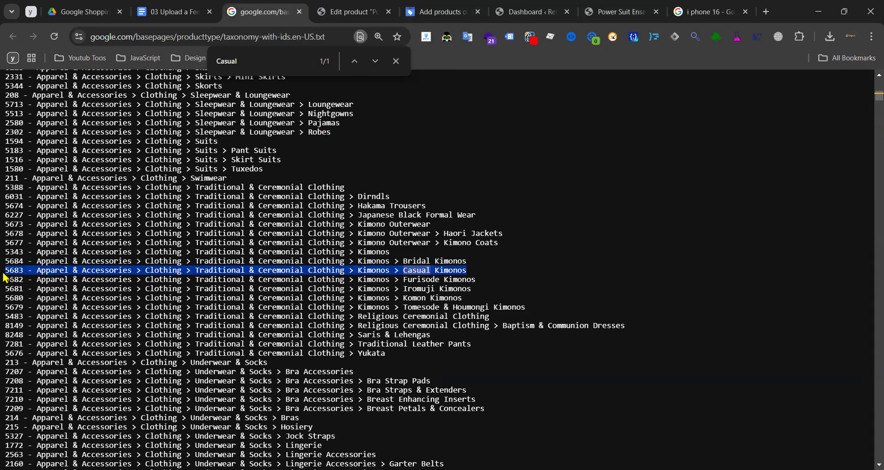
{"action": "left_click", "coordinate": [396, 61]}
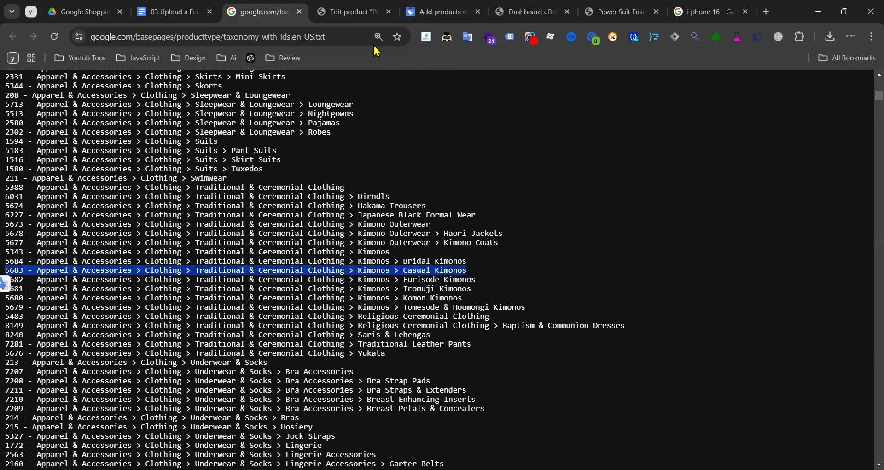
{"action": "left_click", "coordinate": [427, 17]}
- Choose Casual Kimonos as the Google product category and remove the extra empty product type field
{"action": "left_click", "coordinate": [335, 233]}
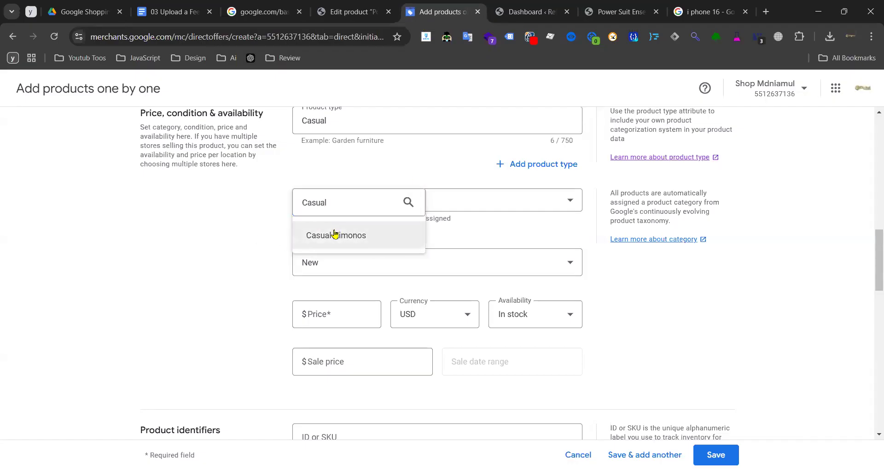
{"action": "left_click", "coordinate": [518, 206]}
{"action": "left_click", "coordinate": [141, 290]}
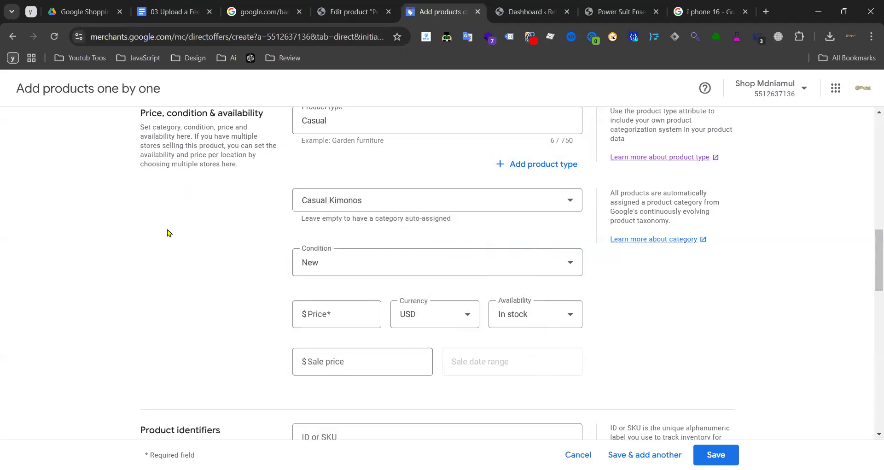
{"action": "left_click", "coordinate": [519, 165]}
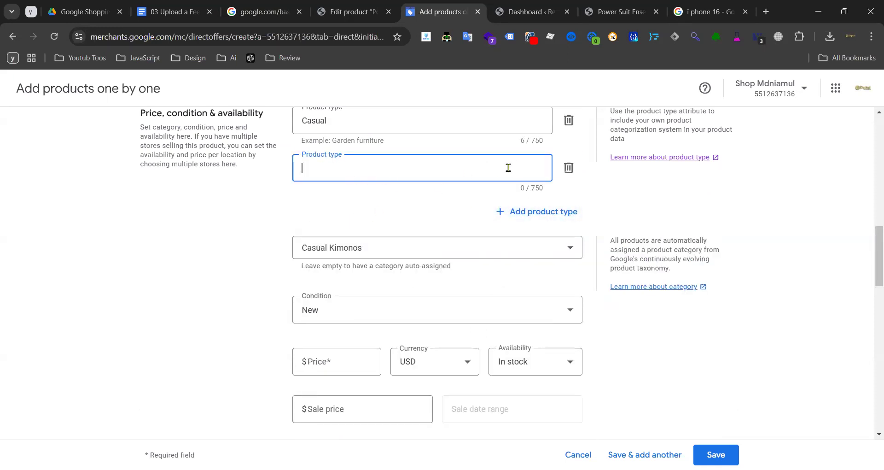
{"action": "left_click", "coordinate": [569, 168]}
{"action": "scroll", "coordinate": [239, 248], "scroll_direction": "down", "scroll_amount": 1}
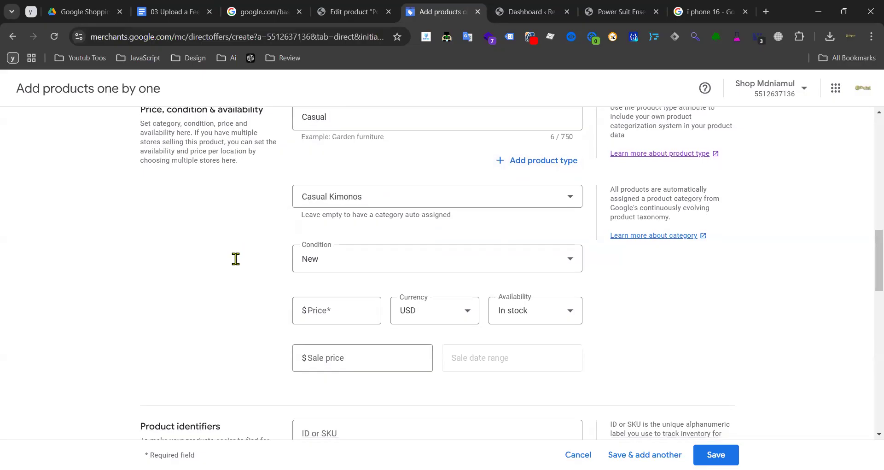
{"action": "left_click_drag", "start_coordinate": [302, 217], "coordinate": [332, 224]}
{"action": "left_click", "coordinate": [236, 236]}
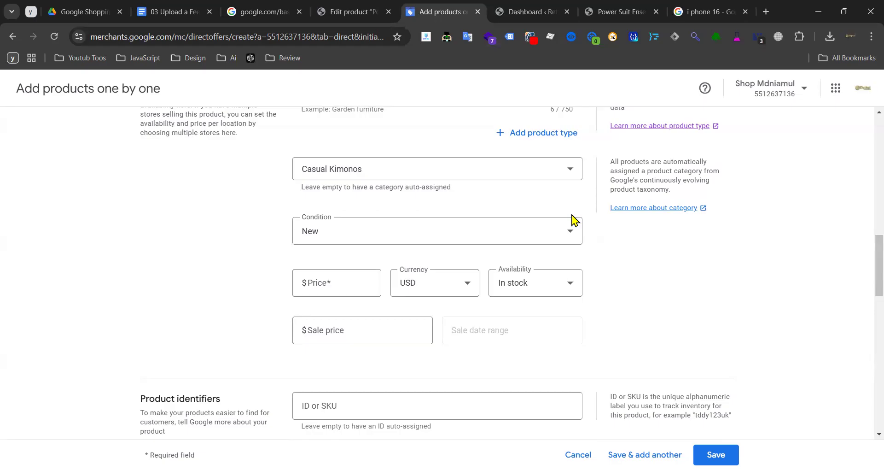
- Try the New, Refurbished and Used conditions, then leave Condition unselected
{"action": "left_click", "coordinate": [488, 237]}
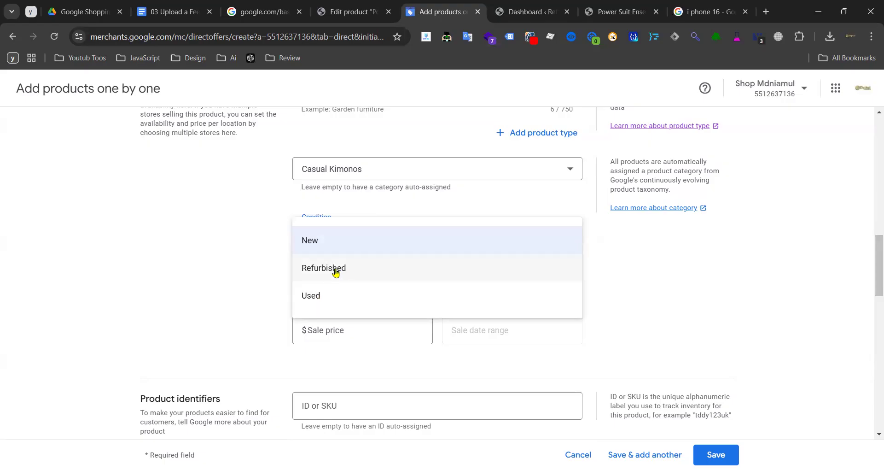
{"action": "left_click", "coordinate": [327, 243]}
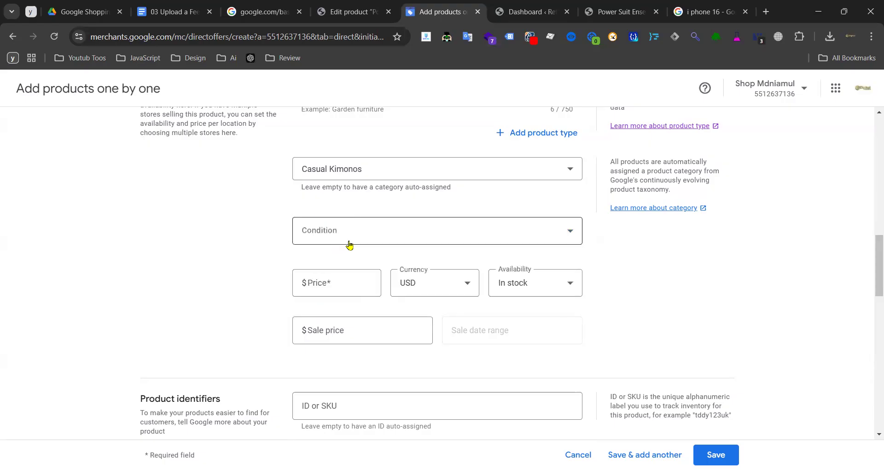
{"action": "left_click", "coordinate": [387, 236]}
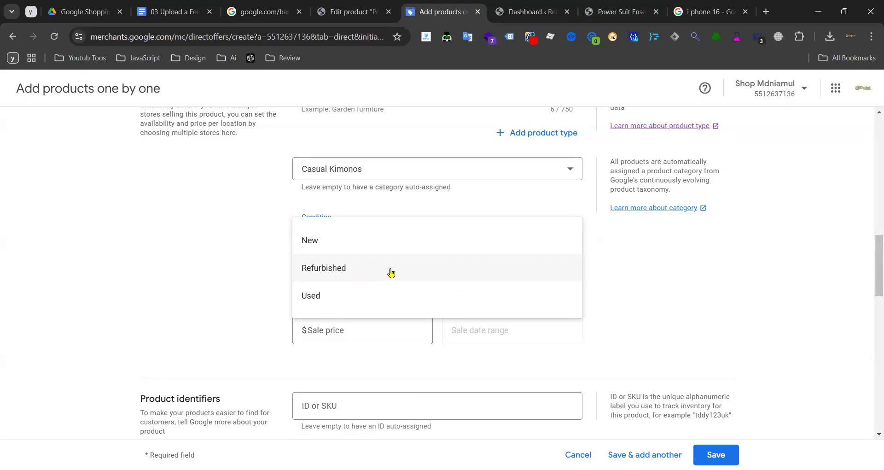
{"action": "left_click", "coordinate": [313, 275]}
{"action": "left_click", "coordinate": [319, 237]}
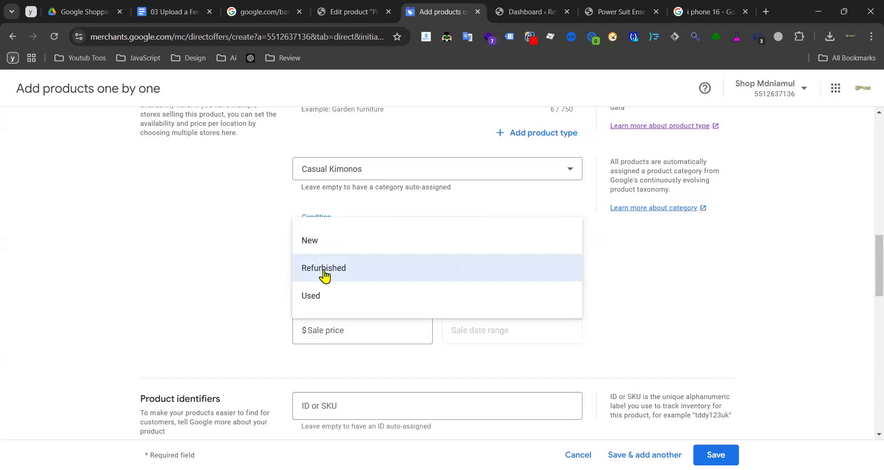
{"action": "left_click", "coordinate": [316, 297]}
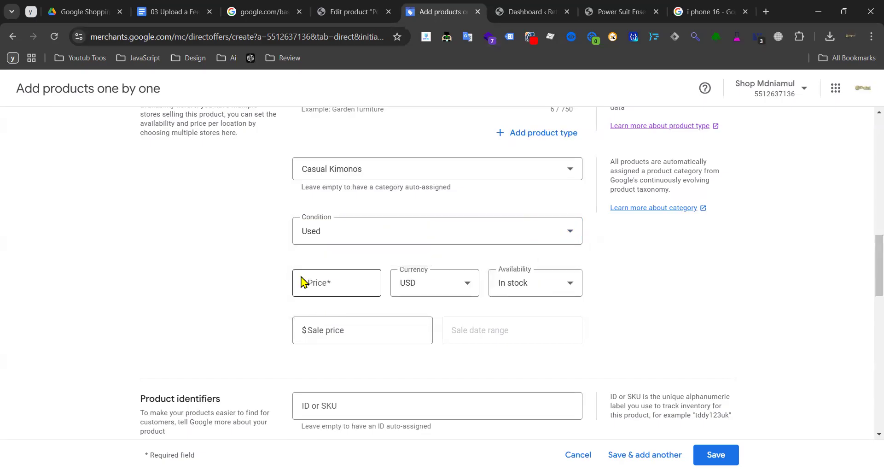
{"action": "left_click", "coordinate": [378, 243]}
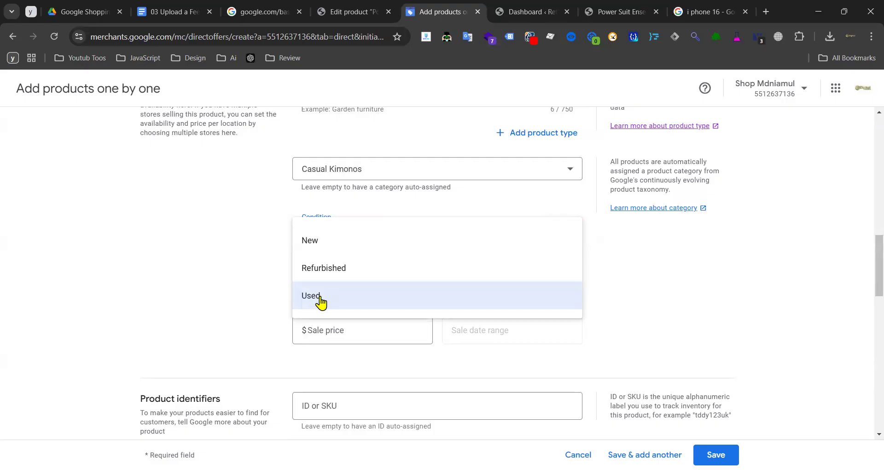
{"action": "left_click", "coordinate": [323, 300]}
{"action": "left_click", "coordinate": [348, 238]}
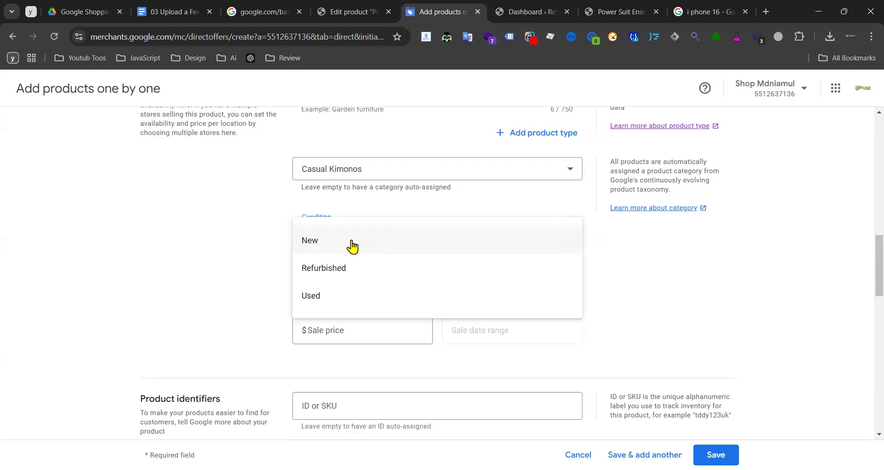
{"action": "left_click", "coordinate": [336, 241]}
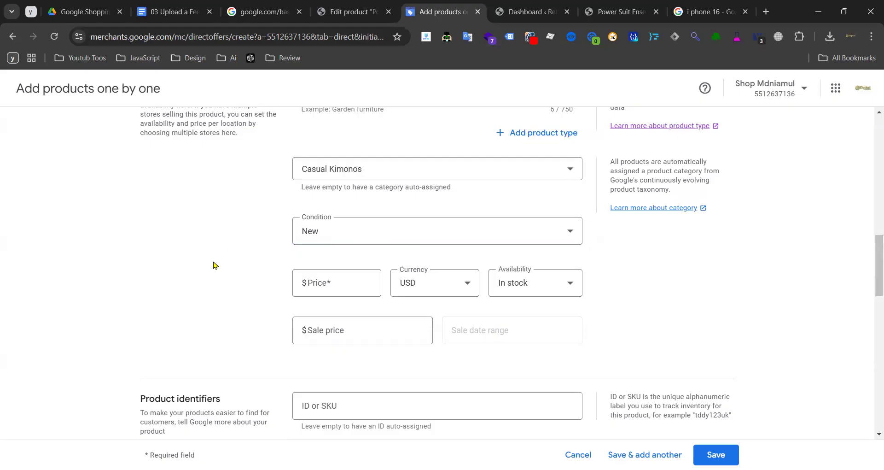
{"action": "left_click", "coordinate": [433, 227]}
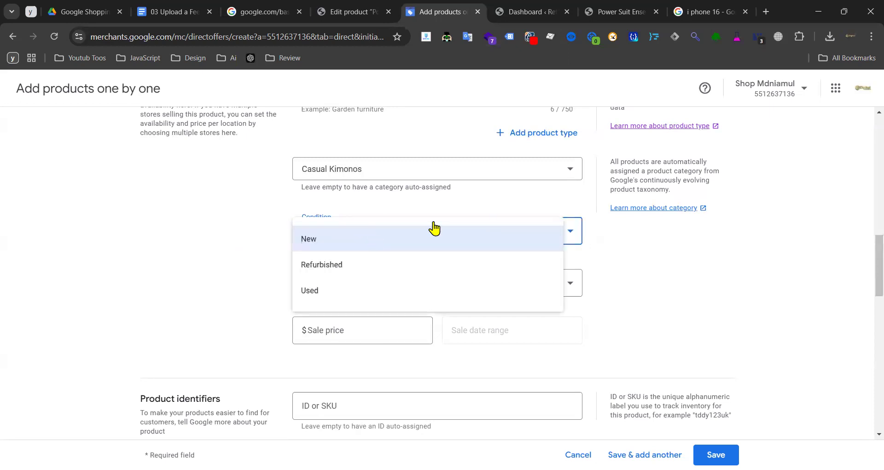
{"action": "left_click", "coordinate": [141, 244]}
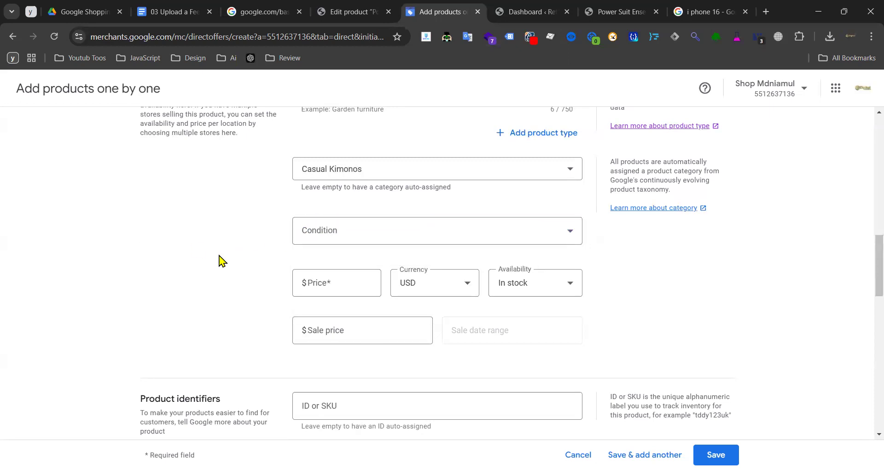
- Move between the empty Price and Sale price fields, ending back in Price
{"action": "scroll", "coordinate": [239, 280], "scroll_direction": "down", "scroll_amount": 3}
{"action": "left_click", "coordinate": [339, 127]}
{"action": "scroll", "coordinate": [276, 221], "scroll_direction": "up", "scroll_amount": 3}
{"action": "left_click", "coordinate": [328, 280]}
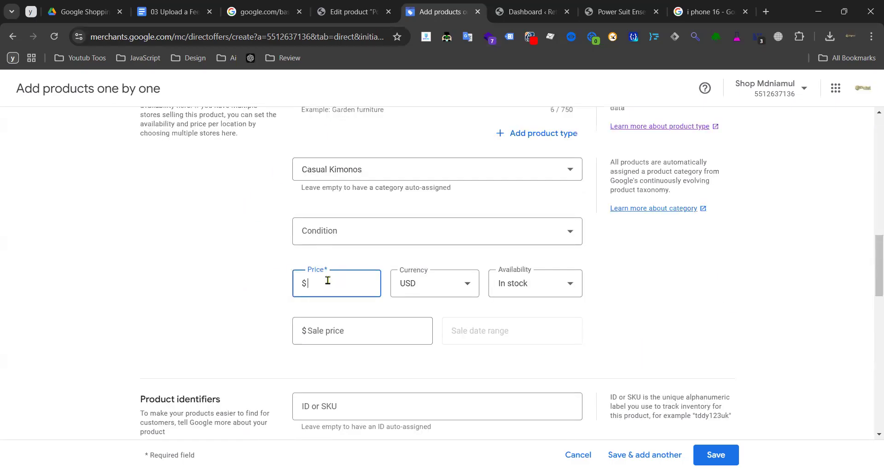
{"action": "left_click", "coordinate": [304, 283]}
{"action": "left_click", "coordinate": [260, 308]}
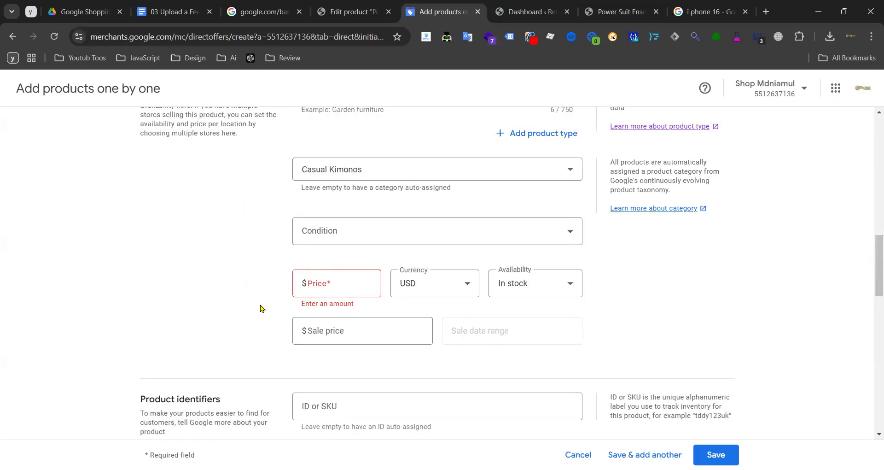
{"action": "left_click", "coordinate": [373, 328]}
{"action": "left_click", "coordinate": [329, 287]}
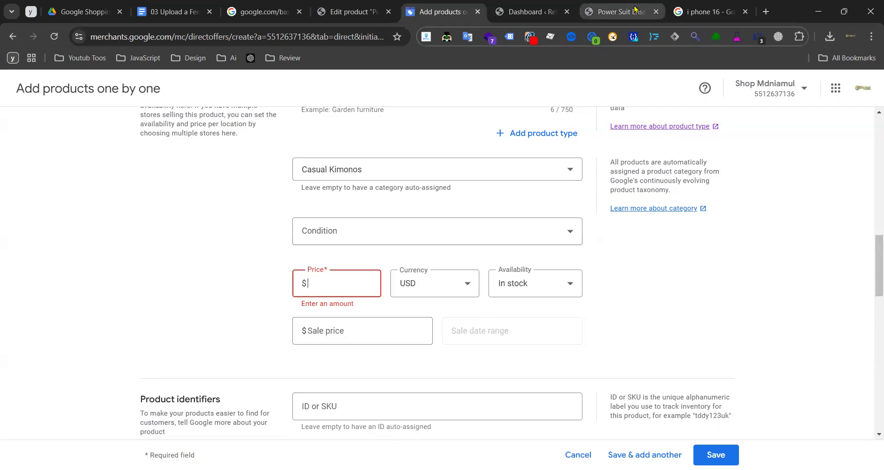
- Inspect the storefront's 135.50$–175.50$ price range and the Green variant's 135.50$ price
{"action": "left_click", "coordinate": [619, 11]}
{"action": "left_click_drag", "start_coordinate": [522, 231], "coordinate": [559, 231]}
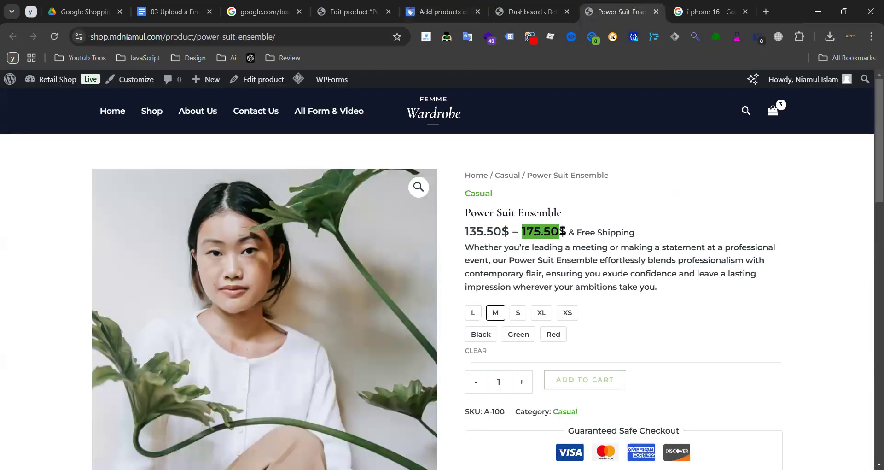
{"action": "left_click", "coordinate": [518, 336]}
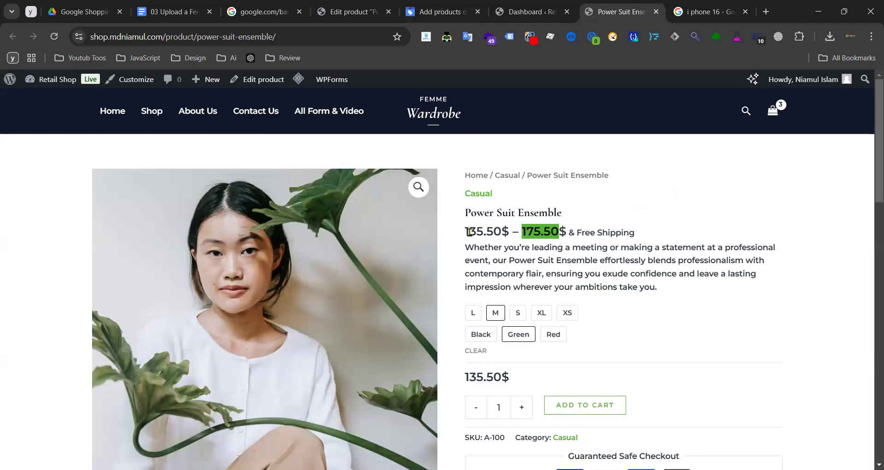
{"action": "left_click_drag", "start_coordinate": [469, 231], "coordinate": [566, 232]}
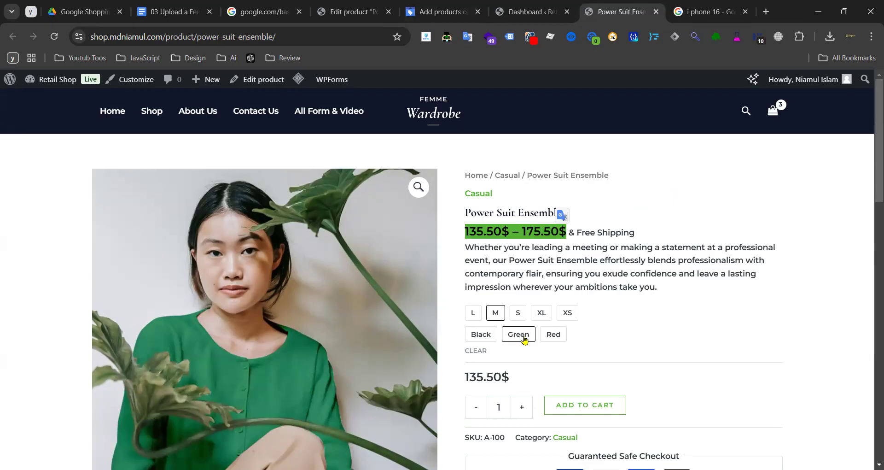
{"action": "left_click", "coordinate": [477, 381]}
{"action": "left_click_drag", "start_coordinate": [466, 378], "coordinate": [506, 376]}
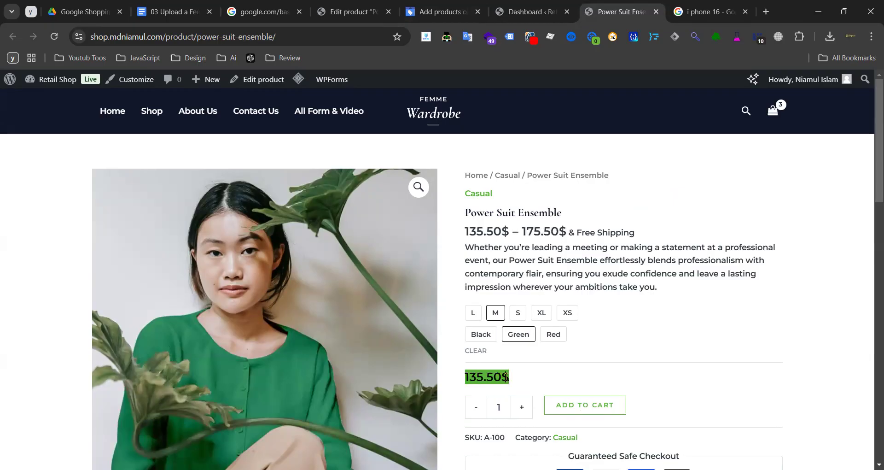
- Select the XL Red variation and confirm its 175.50$ price
{"action": "left_click", "coordinate": [542, 315]}
{"action": "left_click", "coordinate": [543, 314]}
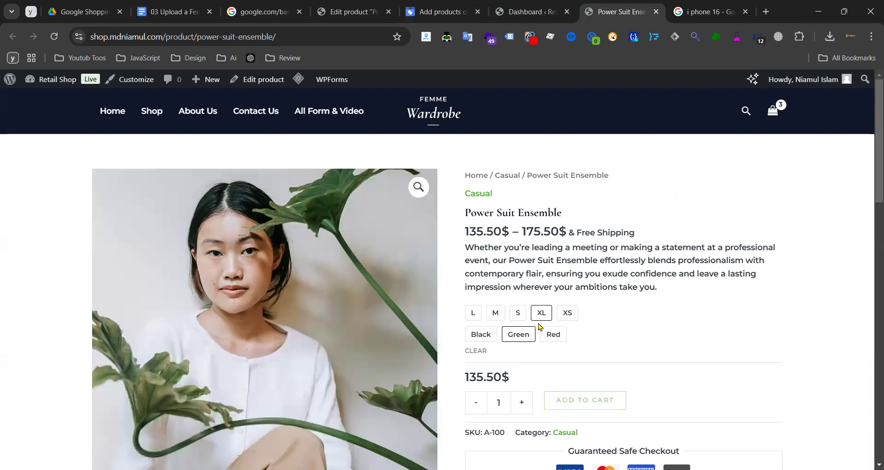
{"action": "left_click", "coordinate": [551, 335]}
{"action": "left_click", "coordinate": [551, 335]}
{"action": "left_click", "coordinate": [551, 334]}
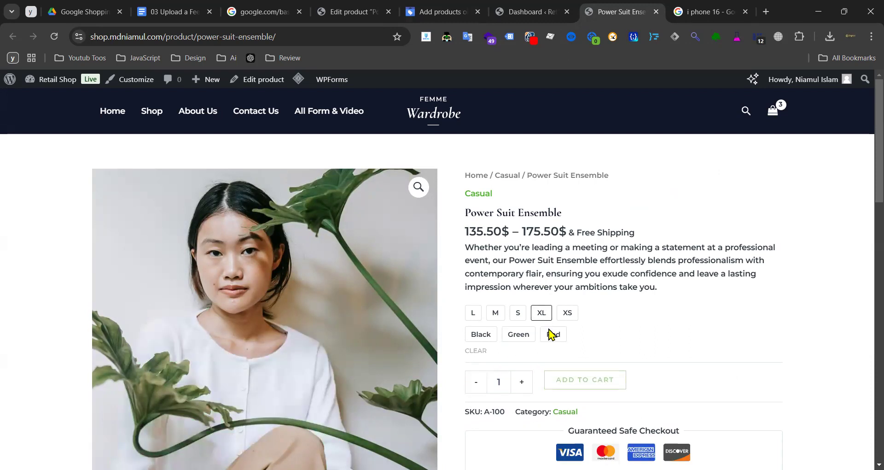
{"action": "left_click_drag", "start_coordinate": [469, 376], "coordinate": [507, 379]}
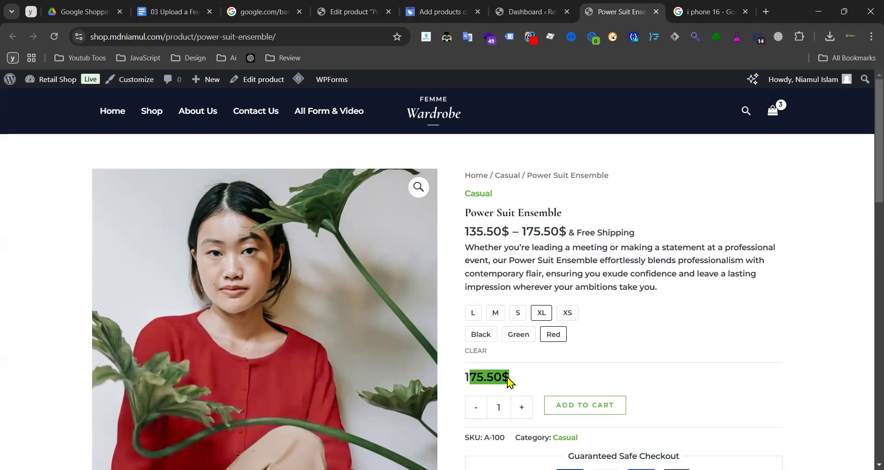
{"action": "left_click", "coordinate": [549, 367]}
{"action": "mouse_move", "coordinate": [568, 232]}
{"action": "left_mouse_down"}
{"action": "mouse_move", "coordinate": [470, 232]}
{"action": "mouse_move", "coordinate": [566, 231]}
{"action": "left_mouse_up"}
{"action": "left_click", "coordinate": [521, 261]}
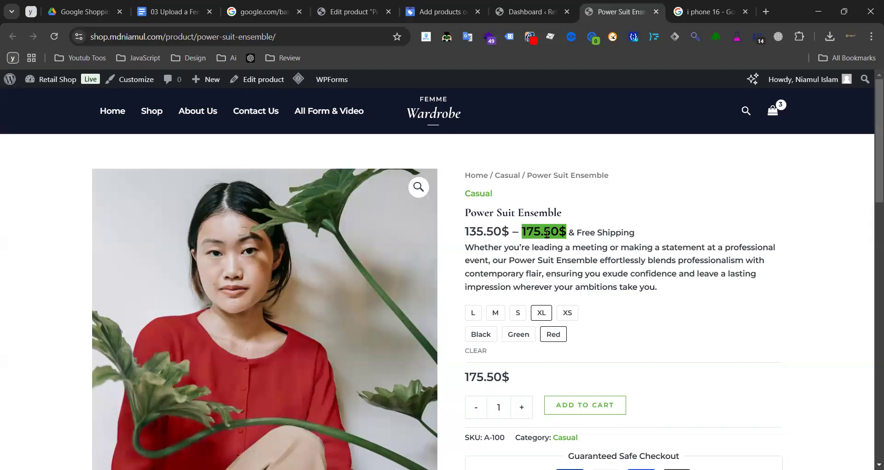
{"action": "left_click", "coordinate": [547, 234]}
- Scroll the iPhone 16 results and advance the shopping listings carousel
{"action": "left_click", "coordinate": [691, 14]}
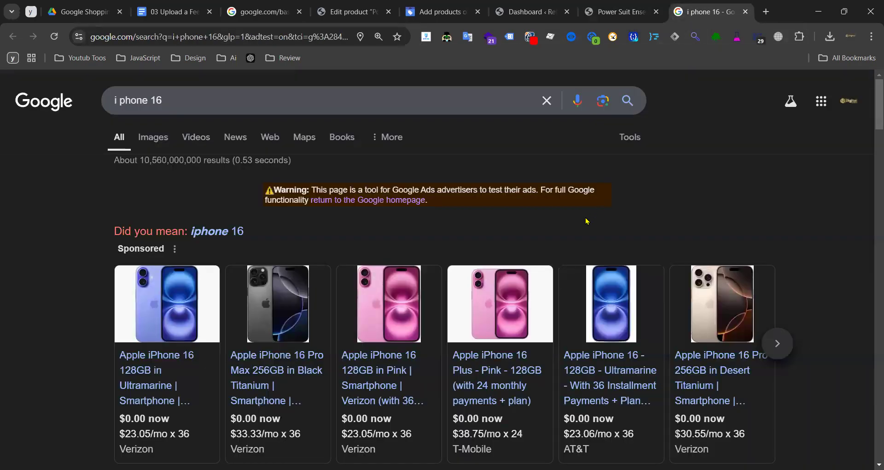
{"action": "scroll", "coordinate": [576, 223], "scroll_direction": "down", "scroll_amount": 3}
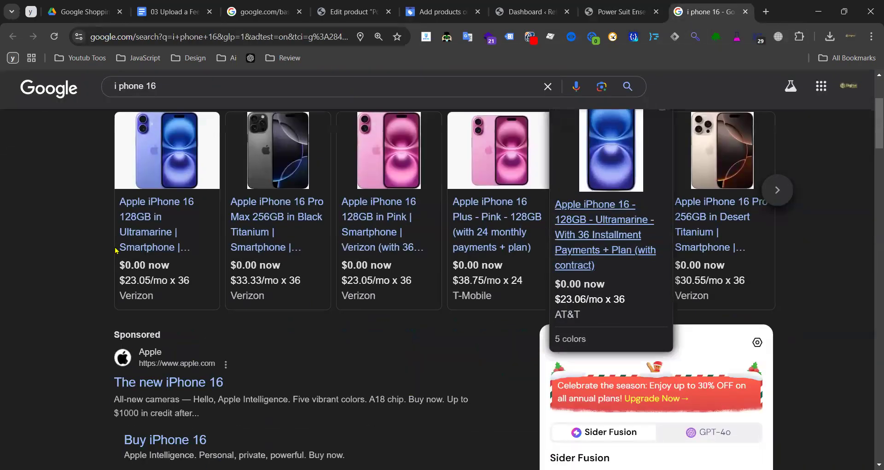
{"action": "left_click", "coordinate": [777, 200]}
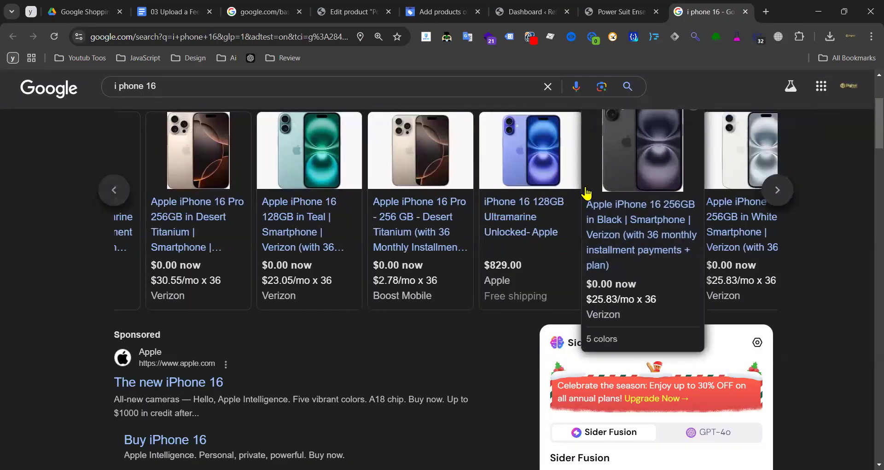
- Highlight the 135.50$ and 175.50$ prices in the Power Suit Ensemble's price range
{"action": "left_click", "coordinate": [614, 10]}
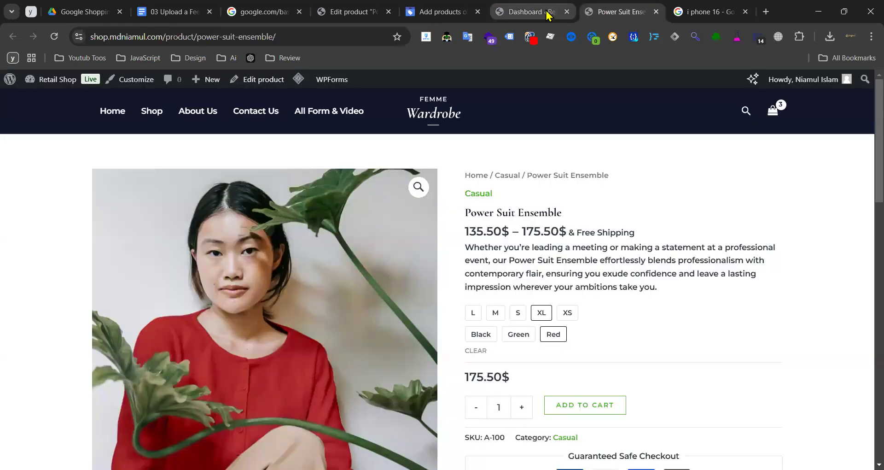
{"action": "left_click_drag", "start_coordinate": [525, 232], "coordinate": [564, 232]}
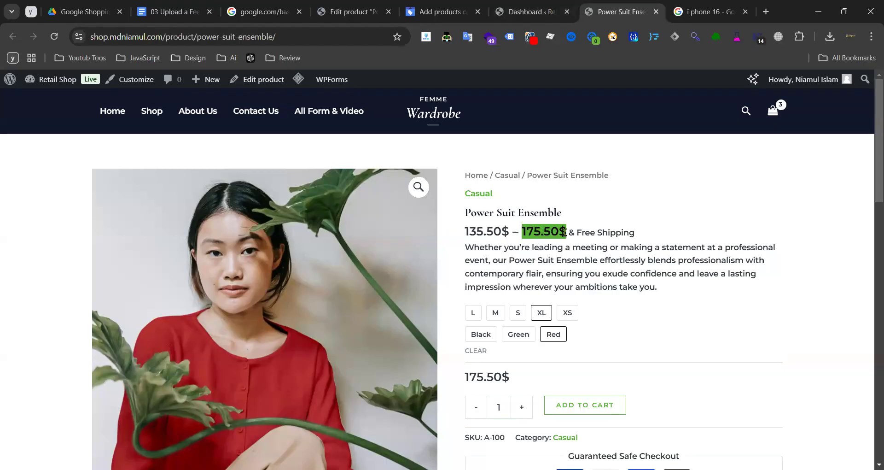
{"action": "left_click", "coordinate": [514, 232]}
{"action": "left_click_drag", "start_coordinate": [508, 231], "coordinate": [466, 234]}
{"action": "left_click", "coordinate": [489, 230]}
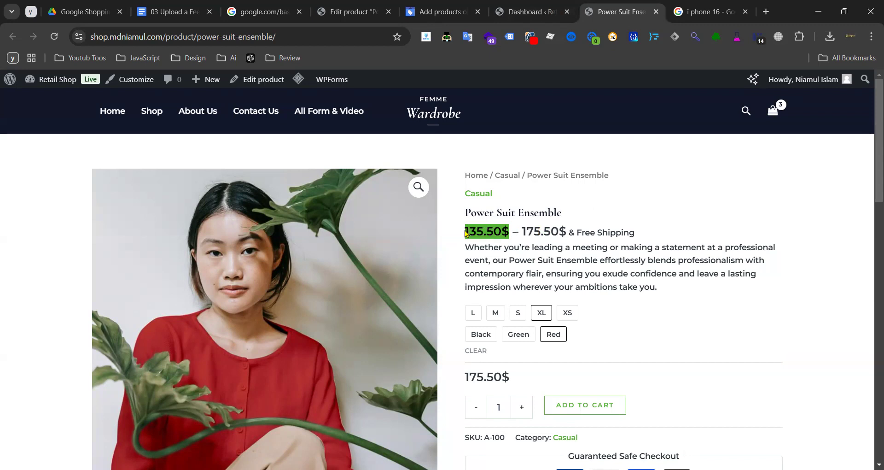
{"action": "left_click_drag", "start_coordinate": [522, 231], "coordinate": [564, 230]}
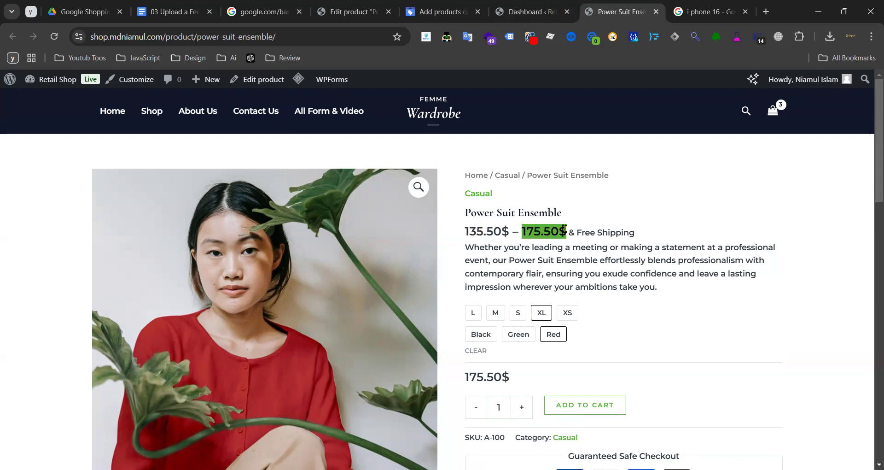
{"action": "triple_click", "coordinate": [549, 229]}
{"action": "left_click", "coordinate": [529, 229]}
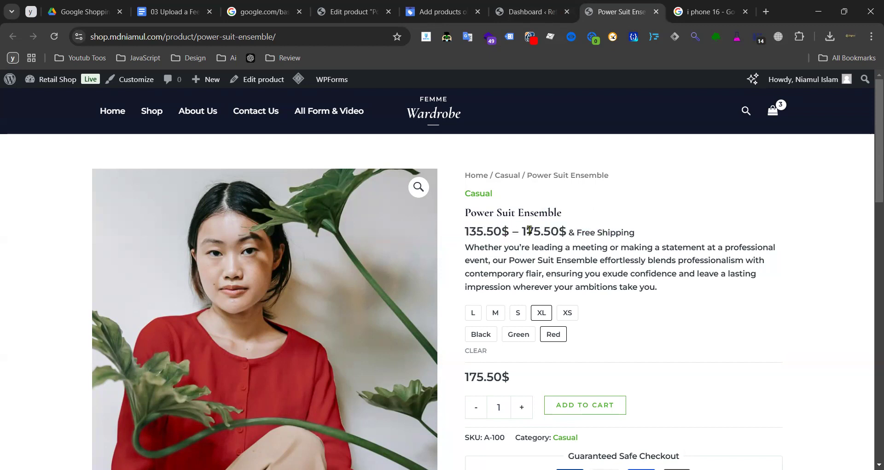
{"action": "left_click_drag", "start_coordinate": [524, 231], "coordinate": [467, 232]}
{"action": "left_click", "coordinate": [543, 236]}
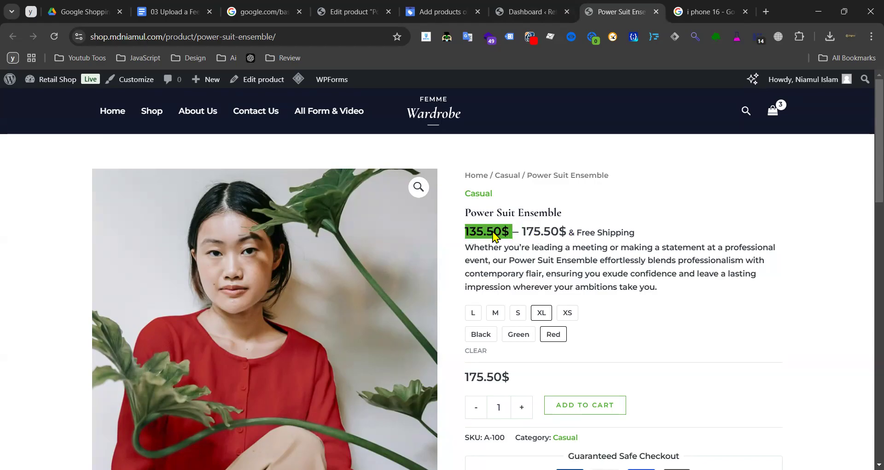
{"action": "left_click", "coordinate": [554, 236]}
{"action": "left_click_drag", "start_coordinate": [552, 232], "coordinate": [518, 232]}
{"action": "left_click", "coordinate": [565, 232]}
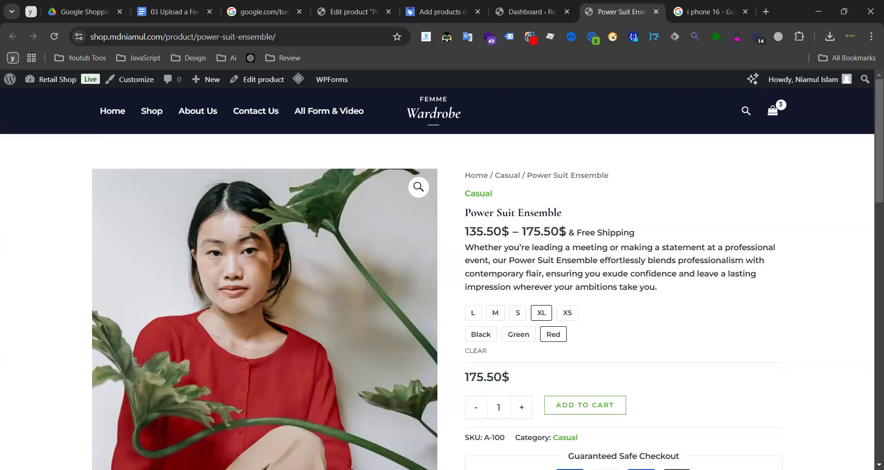
{"action": "left_click", "coordinate": [767, 12]}
- Search Google for the copied product title 'Power Suit Ensemble'
{"action": "left_click", "coordinate": [567, 10]}
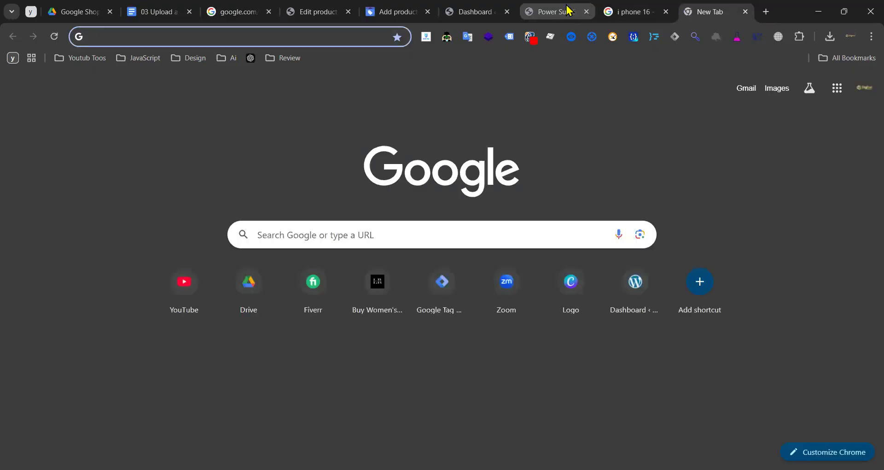
{"action": "triple_click", "coordinate": [496, 213]}
{"action": "key", "text": "ctrl+c"}
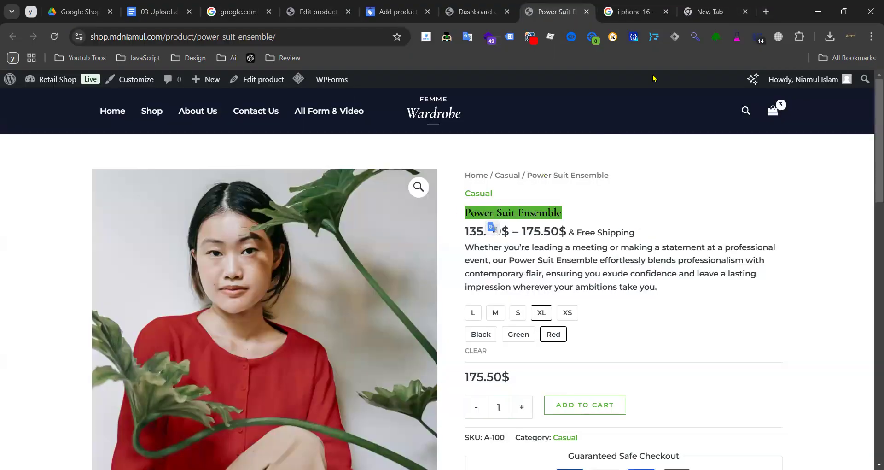
{"action": "left_click", "coordinate": [695, 17]}
{"action": "left_click", "coordinate": [329, 42]}
{"action": "key", "text": "ctrl+v"}
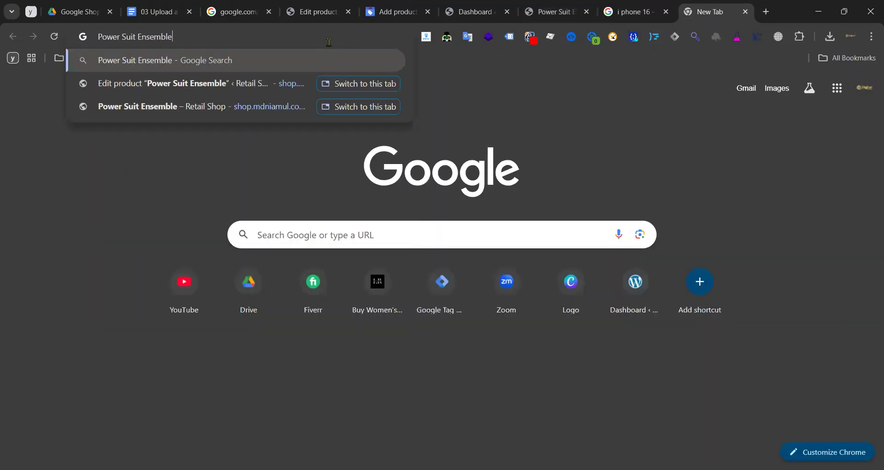
{"action": "key", "text": "Return"}
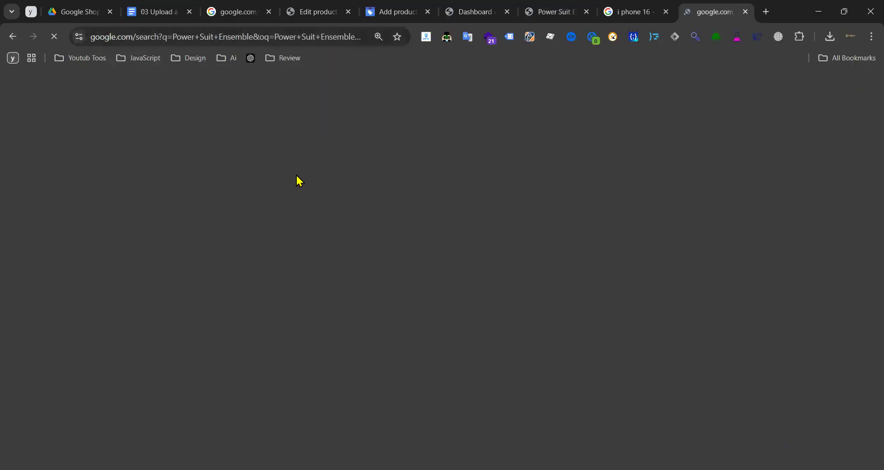
- Browse other stores' Power Suit Ensemble results, then close the search tab
{"action": "scroll", "coordinate": [350, 167], "scroll_direction": "down", "scroll_amount": 2}
{"action": "scroll", "coordinate": [349, 167], "scroll_direction": "up", "scroll_amount": 2}
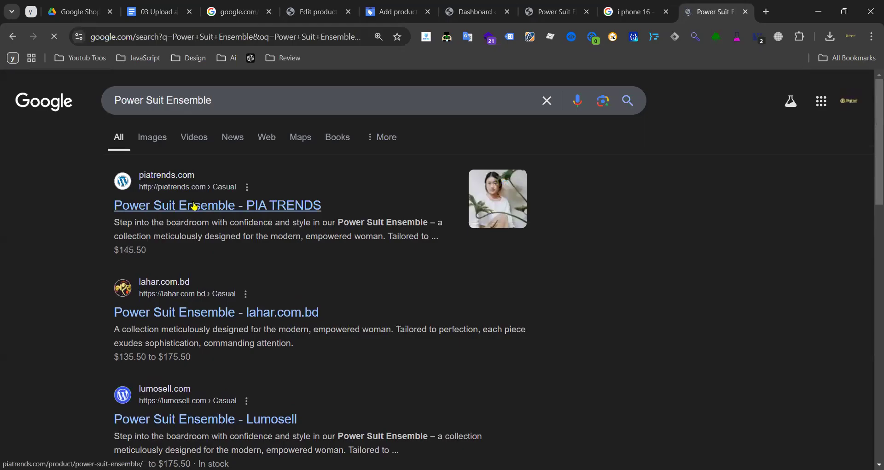
{"action": "scroll", "coordinate": [253, 208], "scroll_direction": "down", "scroll_amount": 3}
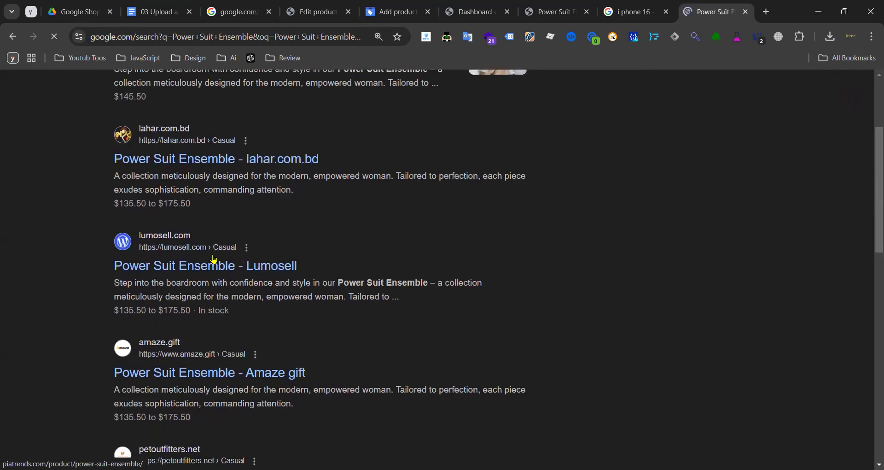
{"action": "scroll", "coordinate": [223, 187], "scroll_direction": "up", "scroll_amount": 3}
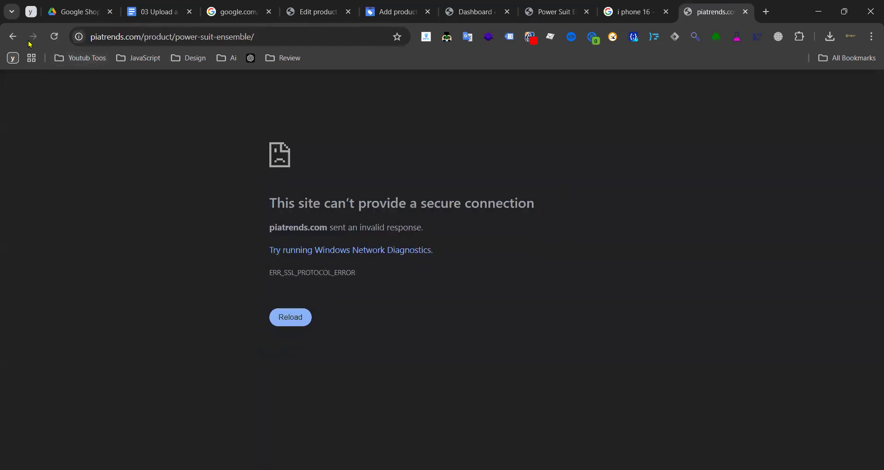
{"action": "left_click", "coordinate": [12, 37]}
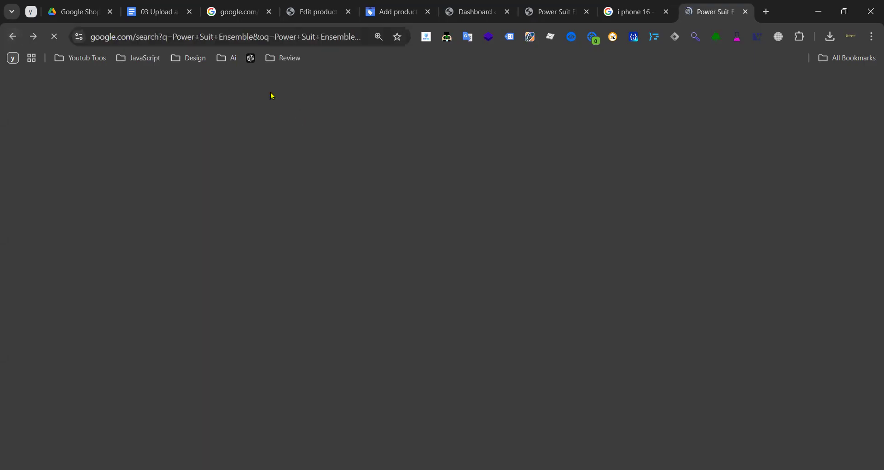
{"action": "left_click", "coordinate": [746, 11]}
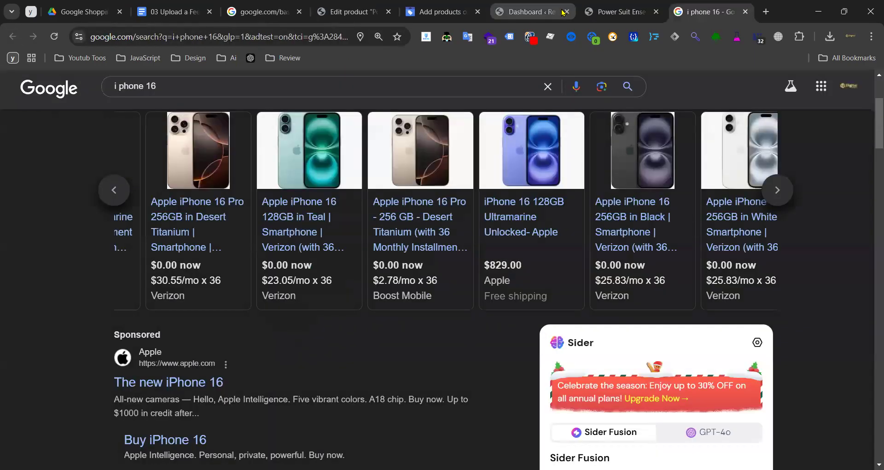
- Copy the 175.50 upper price from the Power Suit Ensemble store page
{"action": "left_click", "coordinate": [563, 12]}
{"action": "left_click", "coordinate": [603, 12]}
{"action": "left_click", "coordinate": [525, 237]}
{"action": "left_click_drag", "start_coordinate": [523, 234], "coordinate": [567, 232]}
{"action": "left_click", "coordinate": [539, 232]}
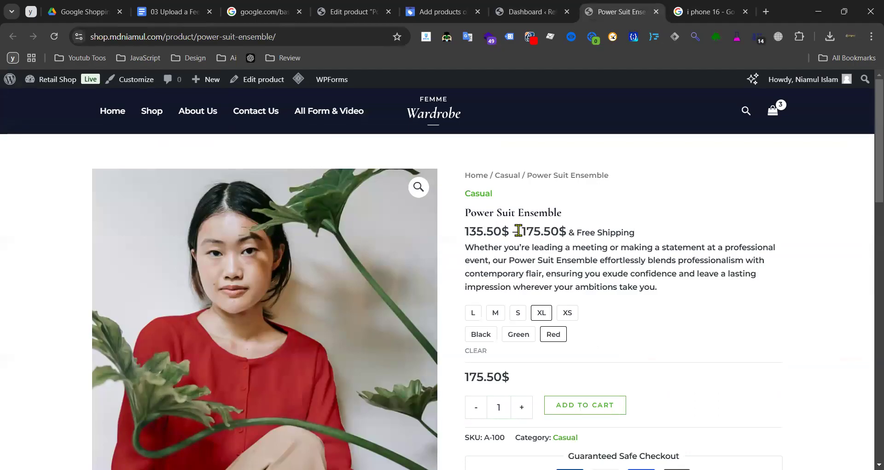
{"action": "left_click_drag", "start_coordinate": [523, 230], "coordinate": [558, 232]}
{"action": "key", "text": "ctrl+c"}
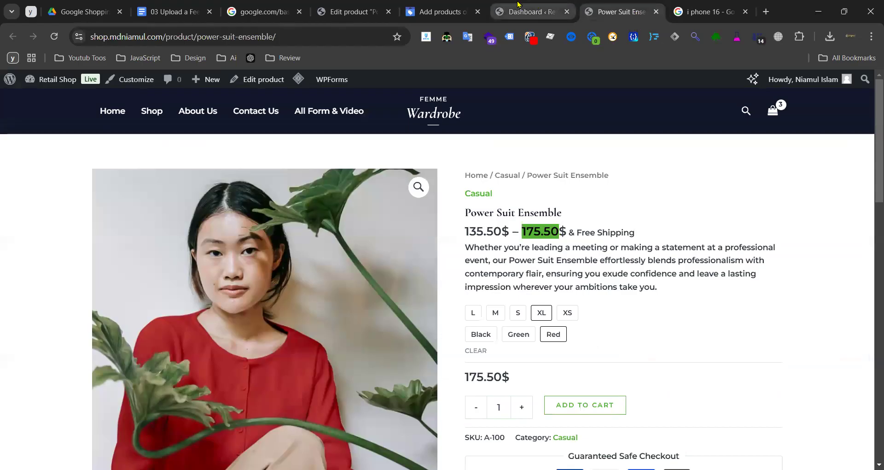
- Paste 175.50 into the Merchant Center Price field and keep USD as the currency
{"action": "left_click", "coordinate": [453, 8]}
{"action": "left_click", "coordinate": [344, 283]}
{"action": "key", "text": "ctrl+v"}
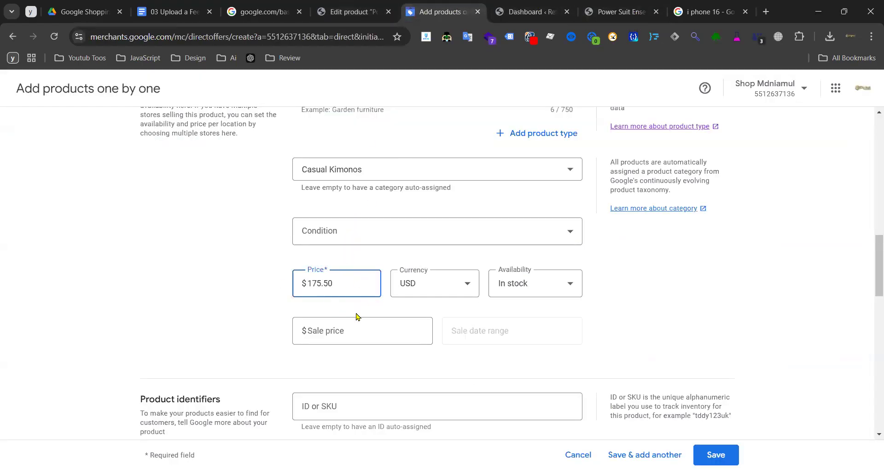
{"action": "left_click_drag", "start_coordinate": [344, 282], "coordinate": [302, 282]}
{"action": "left_click", "coordinate": [364, 325]}
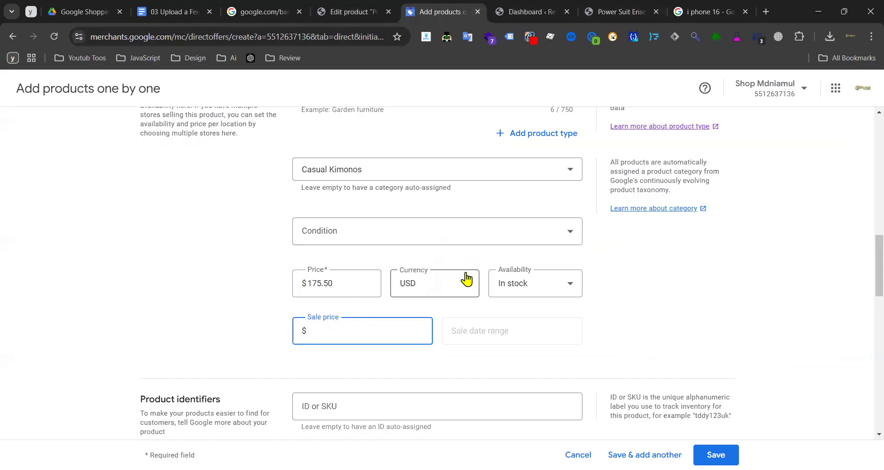
{"action": "left_click", "coordinate": [448, 290]}
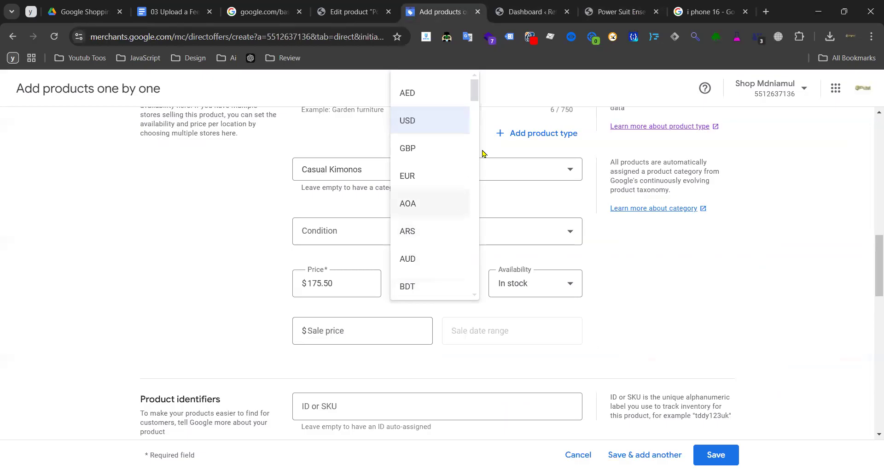
{"action": "left_click", "coordinate": [167, 226]}
{"action": "left_click", "coordinate": [619, 11]}
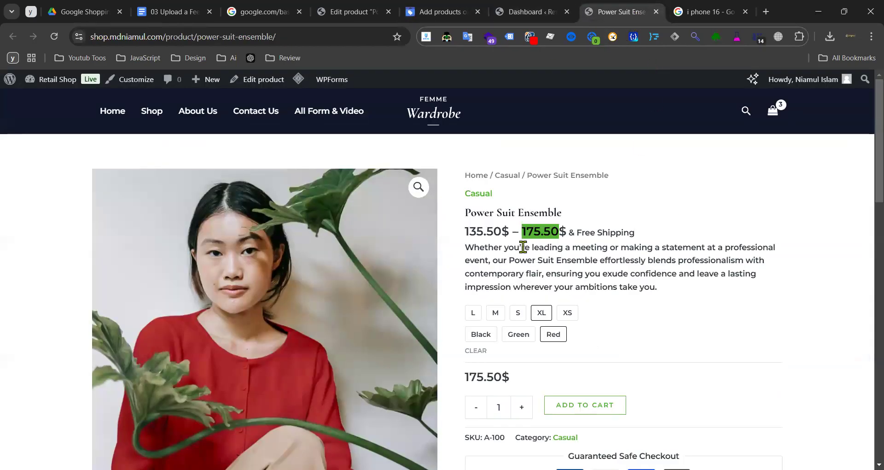
{"action": "left_click_drag", "start_coordinate": [507, 233], "coordinate": [503, 231]}
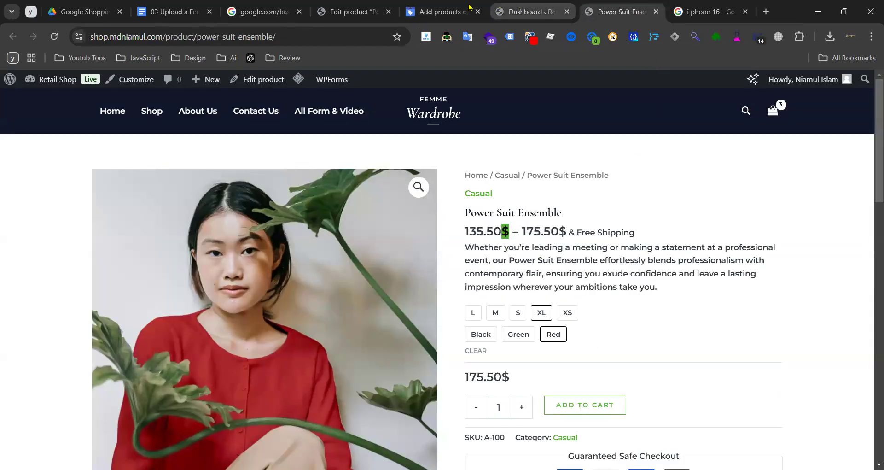
{"action": "left_click", "coordinate": [438, 11]}
- Cycle Availability through In stock and Out of stock, finally choosing Preorder
{"action": "left_click", "coordinate": [525, 285]}
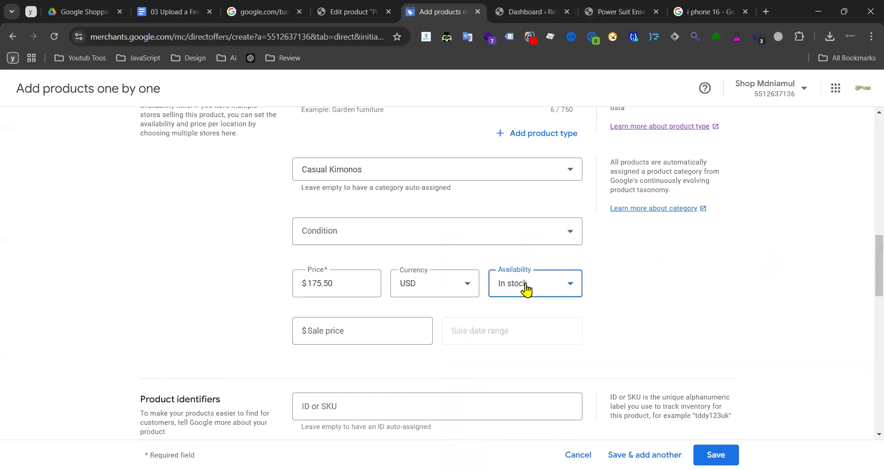
{"action": "left_click", "coordinate": [669, 278]}
{"action": "left_click", "coordinate": [555, 288]}
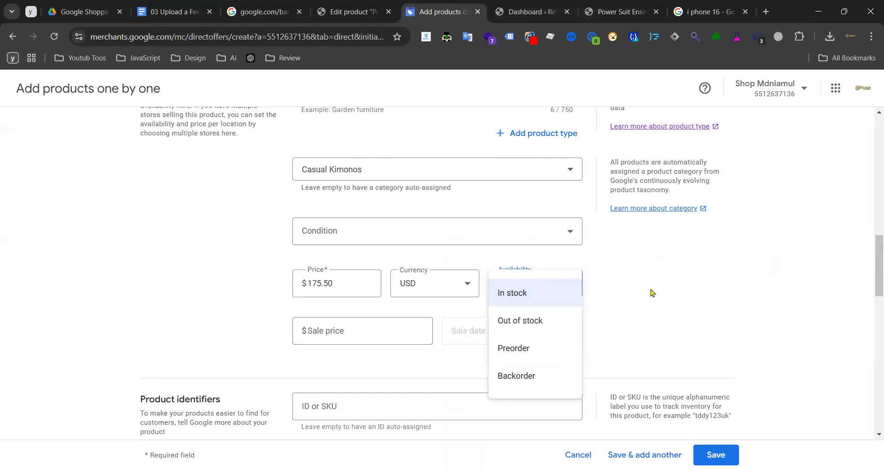
{"action": "left_click", "coordinate": [521, 293]}
{"action": "left_click", "coordinate": [528, 289]}
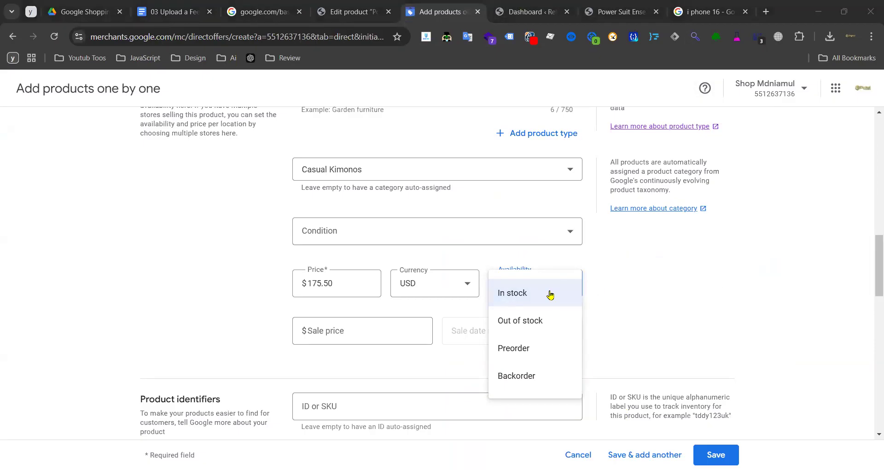
{"action": "left_click", "coordinate": [526, 321]}
{"action": "left_click", "coordinate": [558, 285]}
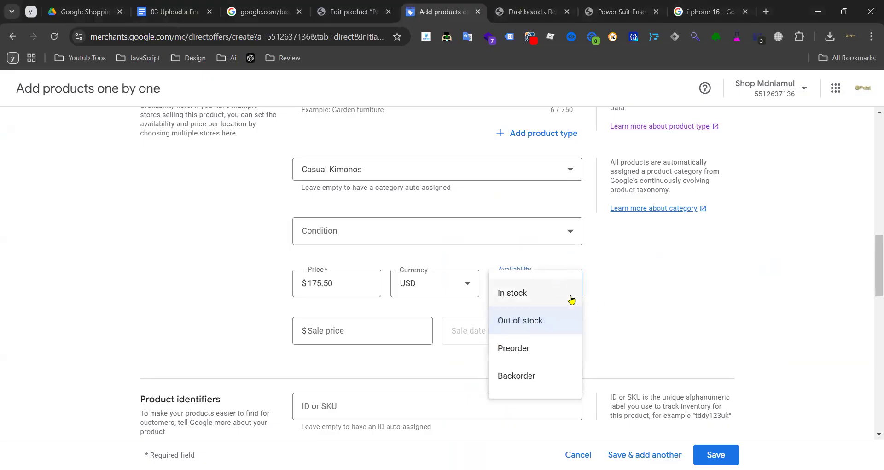
{"action": "left_click", "coordinate": [529, 320]}
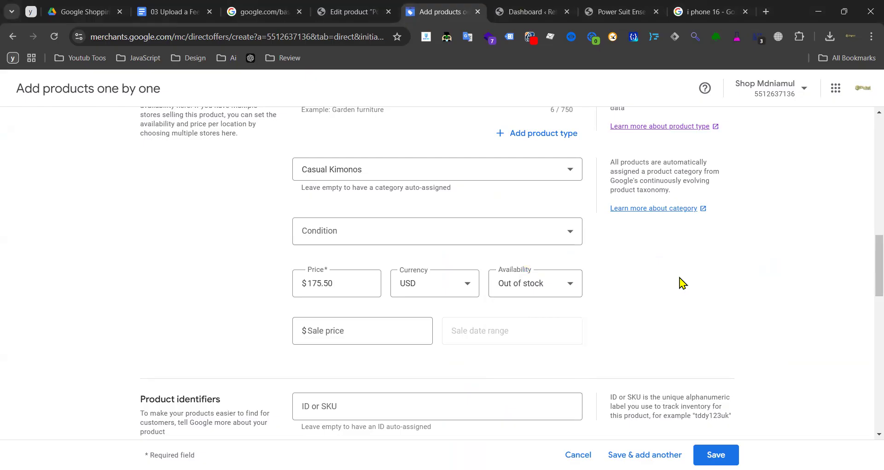
{"action": "left_click", "coordinate": [553, 284]}
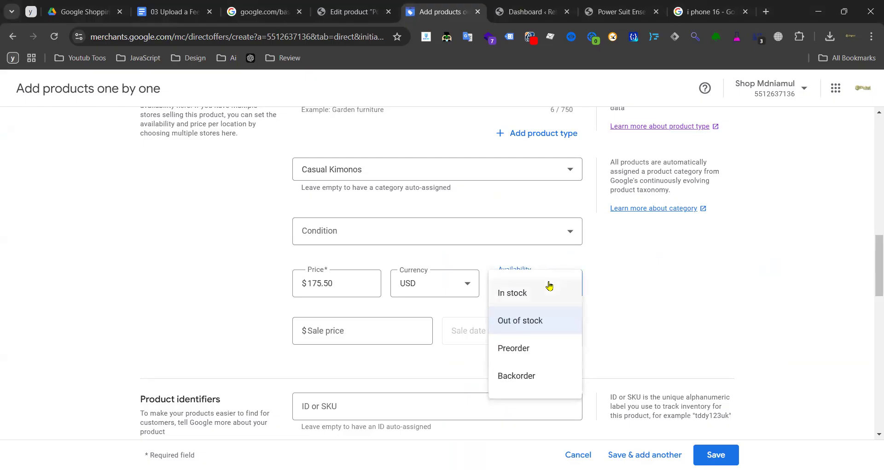
{"action": "left_click", "coordinate": [530, 355]}
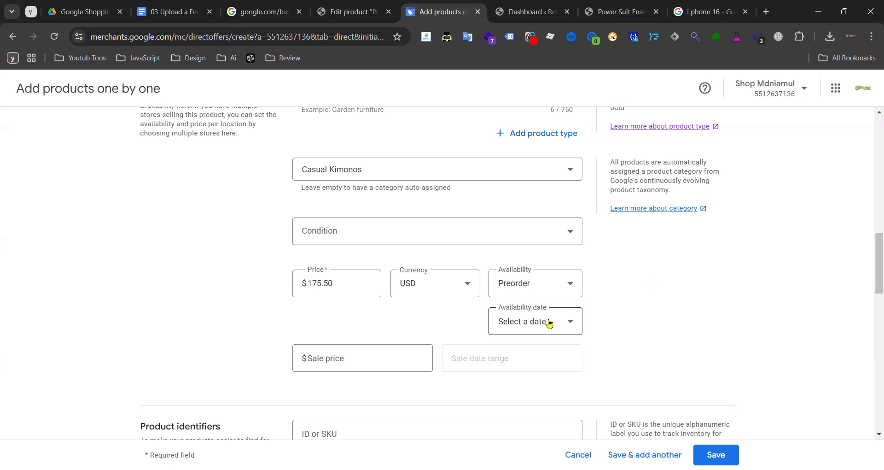
- Set the availability date to Dec 20, 2024
{"action": "left_click", "coordinate": [532, 321]}
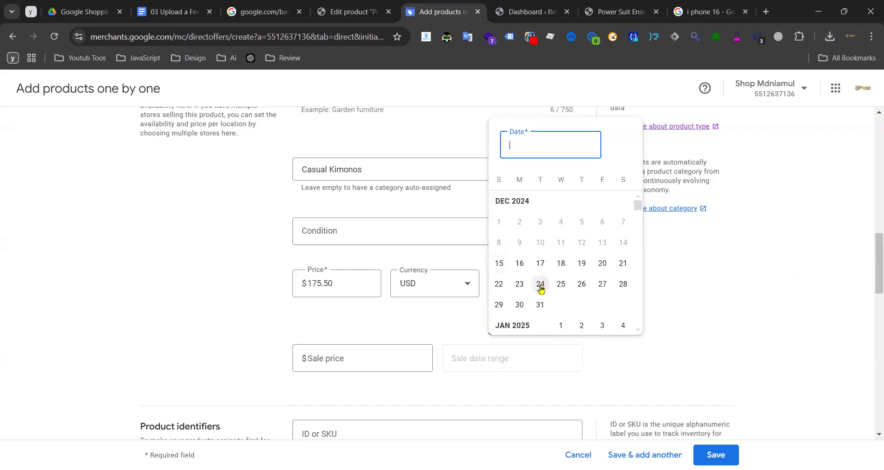
{"action": "left_click", "coordinate": [603, 264]}
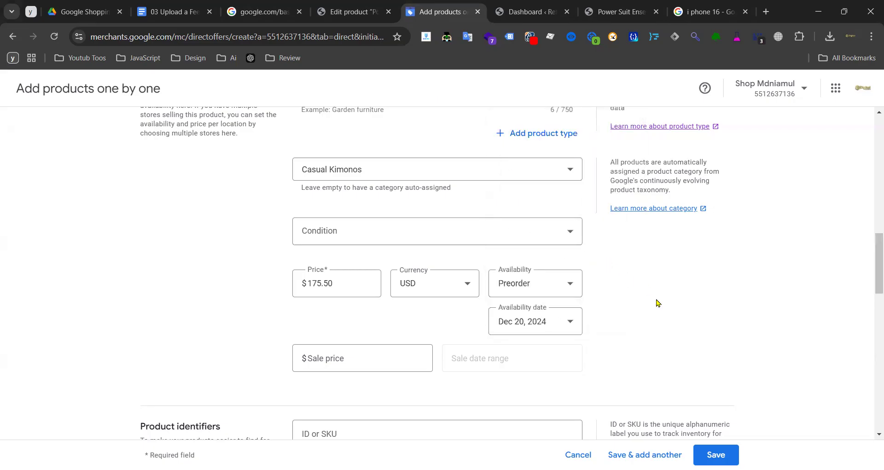
{"action": "left_click", "coordinate": [562, 323]}
{"action": "left_click", "coordinate": [386, 336]}
- Switch availability to Backorder and change the availability date to Dec 31, 2024
{"action": "left_click", "coordinate": [555, 290]}
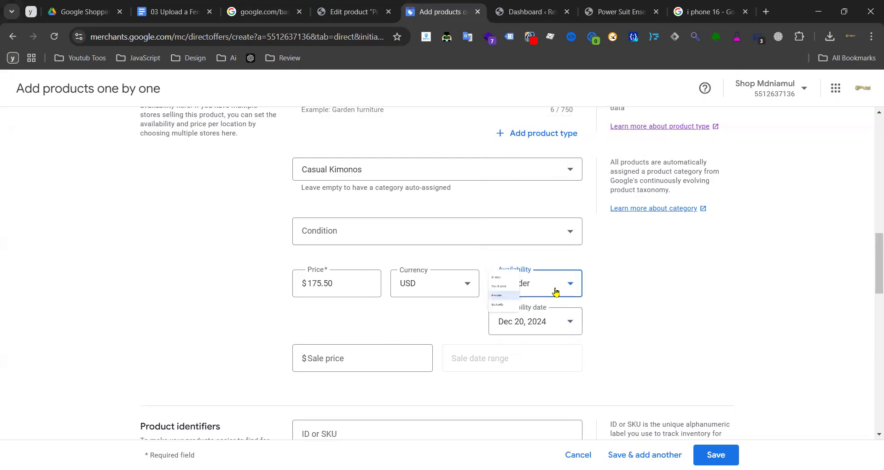
{"action": "left_click", "coordinate": [530, 373]}
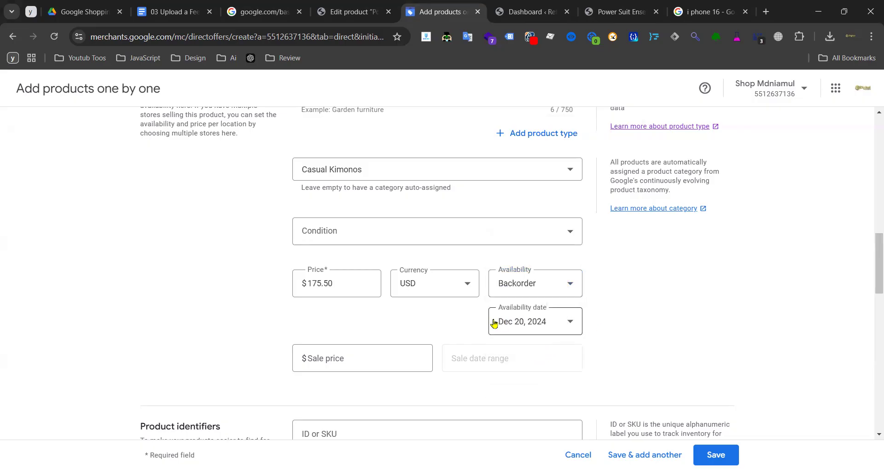
{"action": "left_click", "coordinate": [560, 321]}
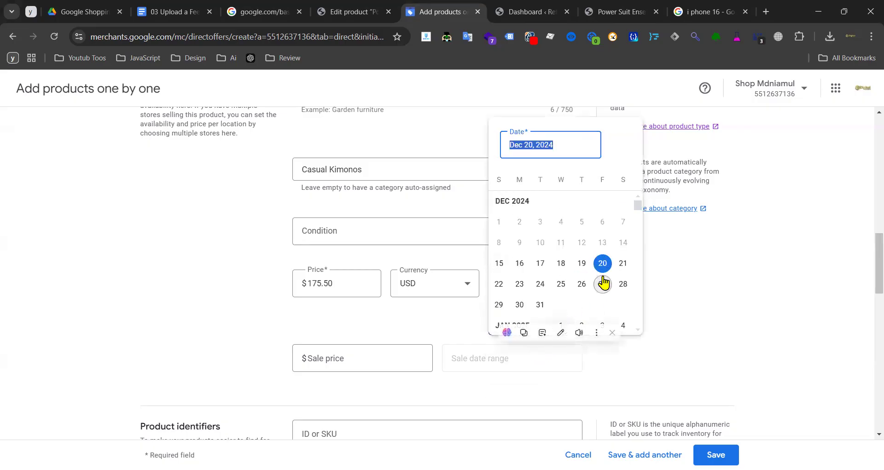
{"action": "left_click", "coordinate": [540, 305]}
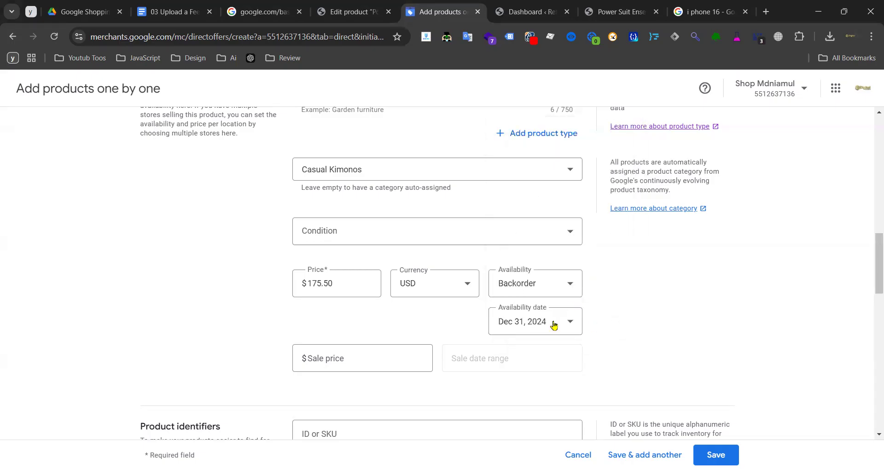
{"action": "left_click", "coordinate": [549, 288]}
- Set the product's availability back to In stock
{"action": "left_click", "coordinate": [548, 294]}
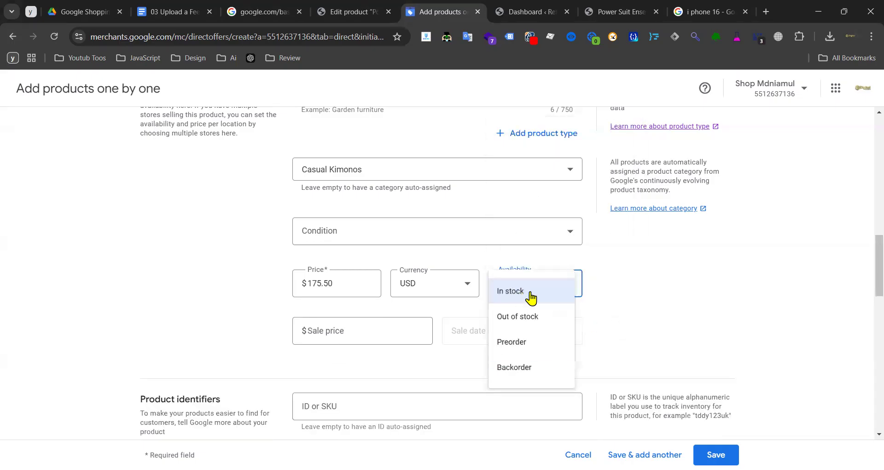
{"action": "left_click", "coordinate": [568, 285]}
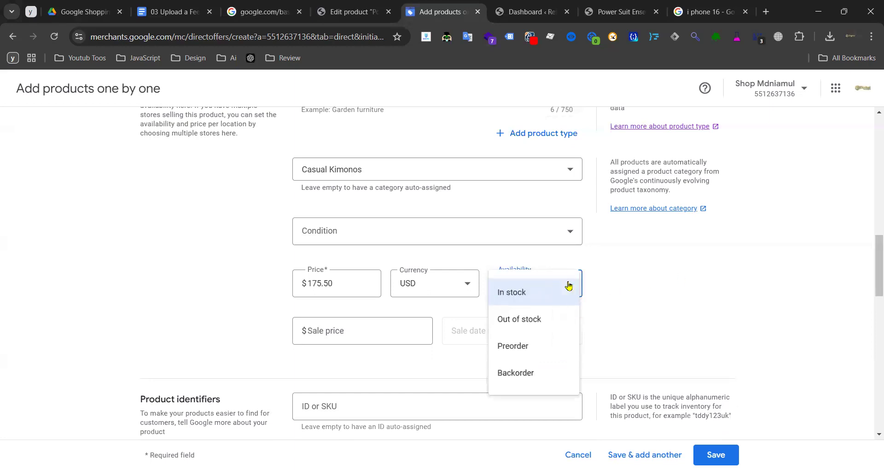
{"action": "left_click", "coordinate": [529, 371]}
{"action": "left_click", "coordinate": [568, 284]}
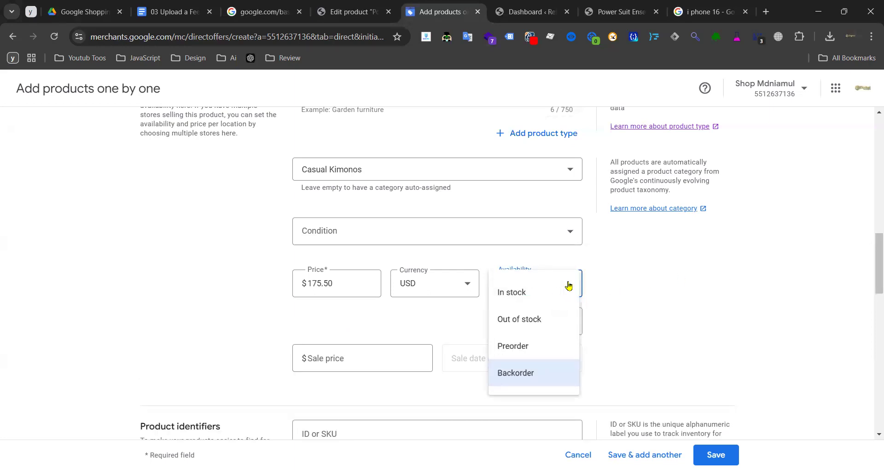
{"action": "left_click", "coordinate": [529, 299]}
- Check the 175.50 regular price on the storefront product page against the form
{"action": "left_click", "coordinate": [356, 330]}
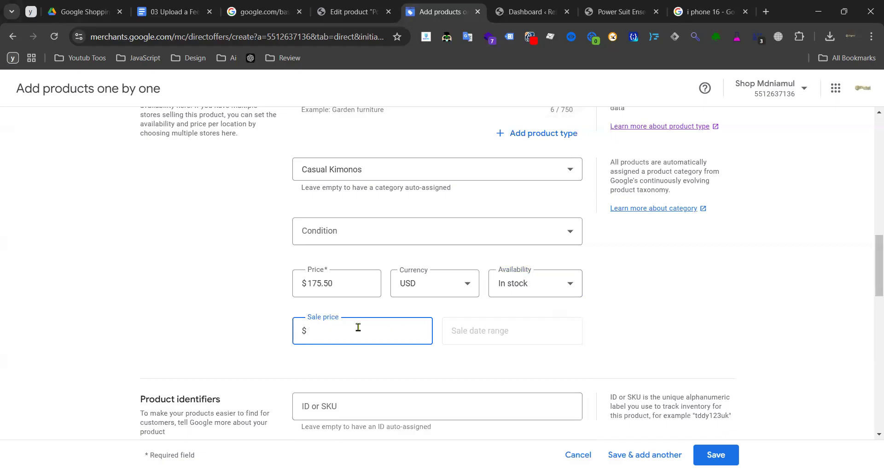
{"action": "left_click", "coordinate": [617, 11]}
{"action": "left_click", "coordinate": [524, 228]}
{"action": "double_click", "coordinate": [536, 231]}
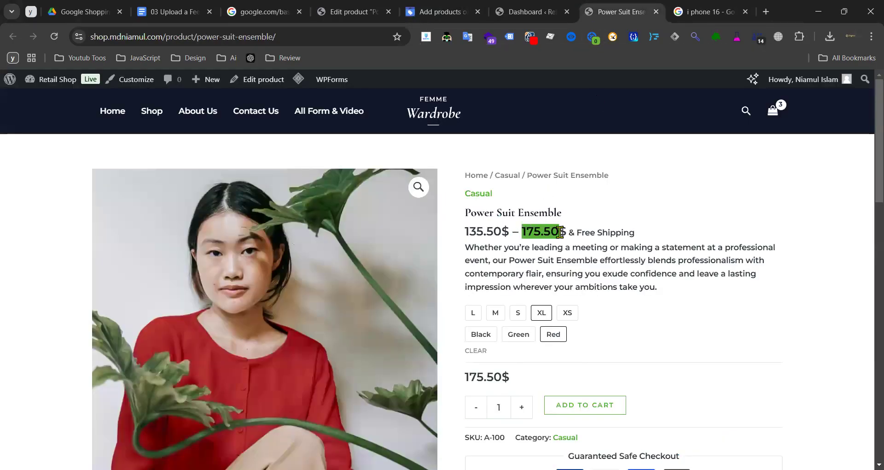
{"action": "left_click", "coordinate": [525, 11]}
{"action": "left_click", "coordinate": [425, 14]}
{"action": "left_click", "coordinate": [331, 290]}
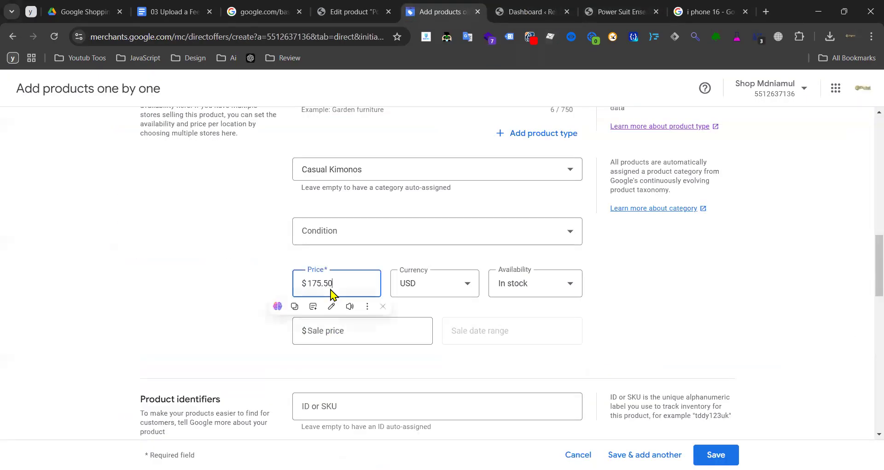
- Copy the 135.50 sale price from the storefront into the Sale price field
{"action": "left_click", "coordinate": [346, 332]}
{"action": "left_click", "coordinate": [617, 12]}
{"action": "left_click", "coordinate": [502, 231]}
{"action": "left_click_drag", "start_coordinate": [502, 231], "coordinate": [453, 237]}
{"action": "double_click", "coordinate": [484, 228]}
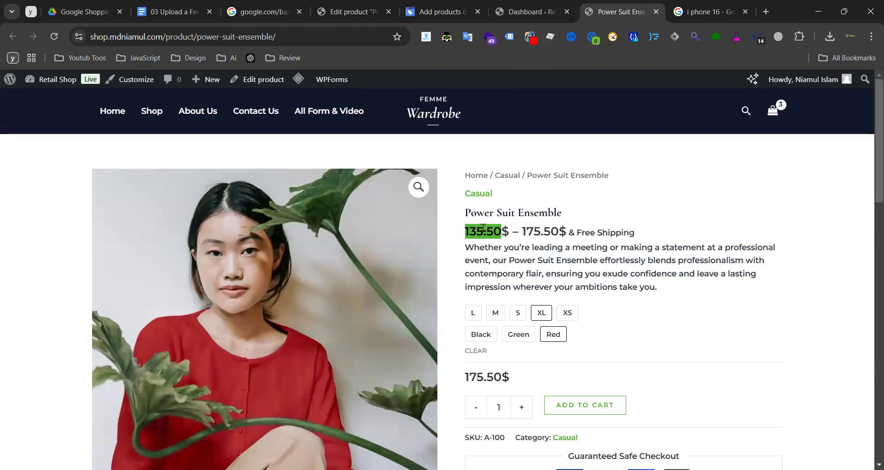
{"action": "left_click", "coordinate": [440, 11]}
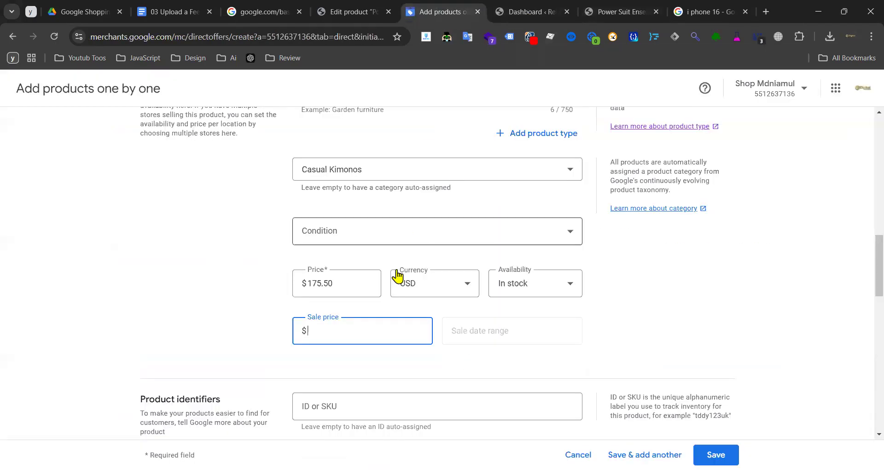
{"action": "type", "text": "135.50"}
{"action": "left_click", "coordinate": [213, 329]}
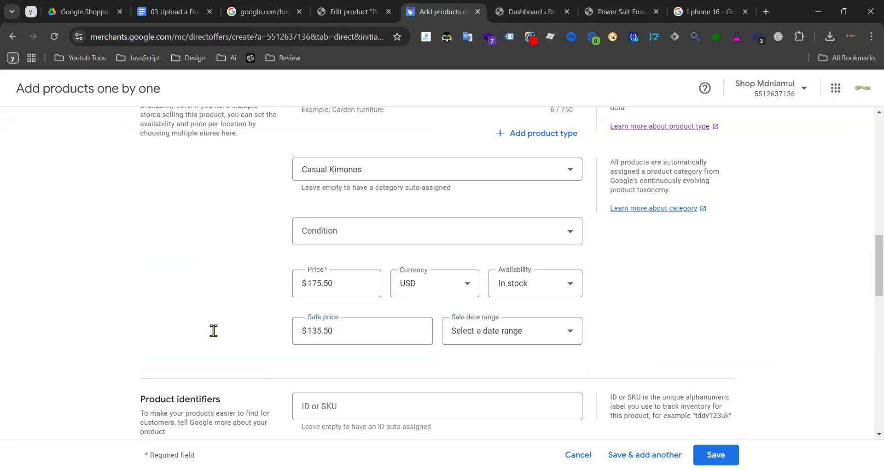
- Set the sale date range to Dec 15 – 31, 2024 and apply it
{"action": "left_click", "coordinate": [529, 11]}
{"action": "left_click", "coordinate": [614, 7]}
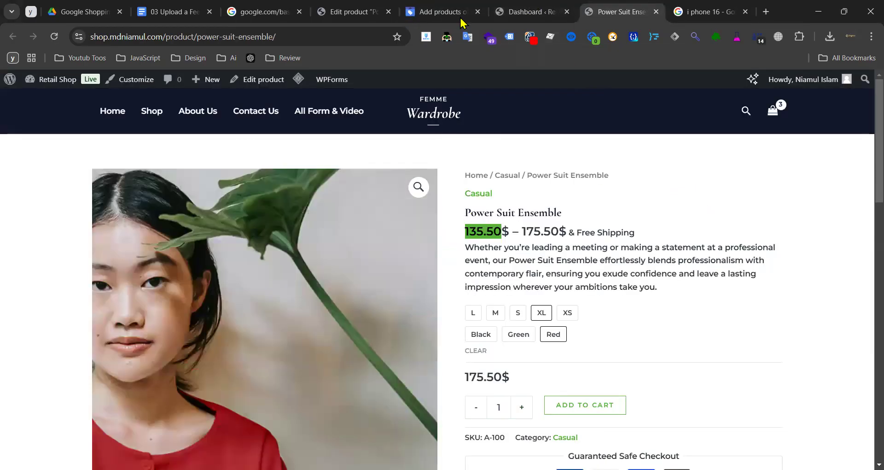
{"action": "left_click", "coordinate": [439, 11]}
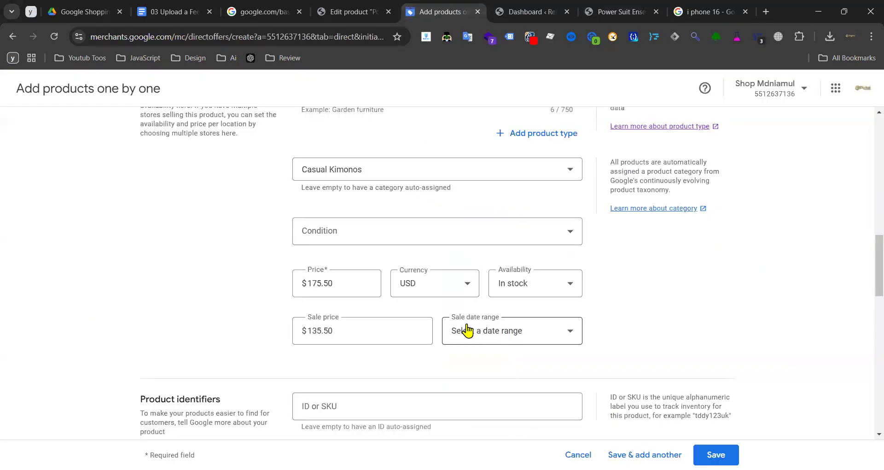
{"action": "left_click", "coordinate": [525, 331]}
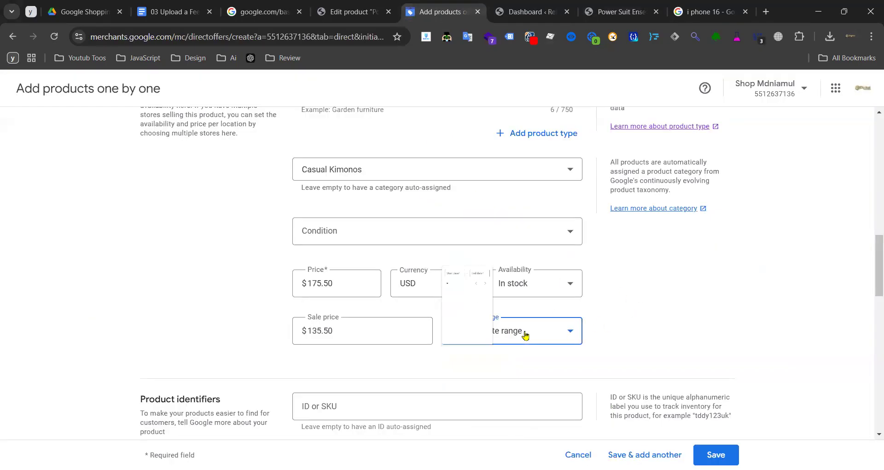
{"action": "left_click", "coordinate": [454, 245]}
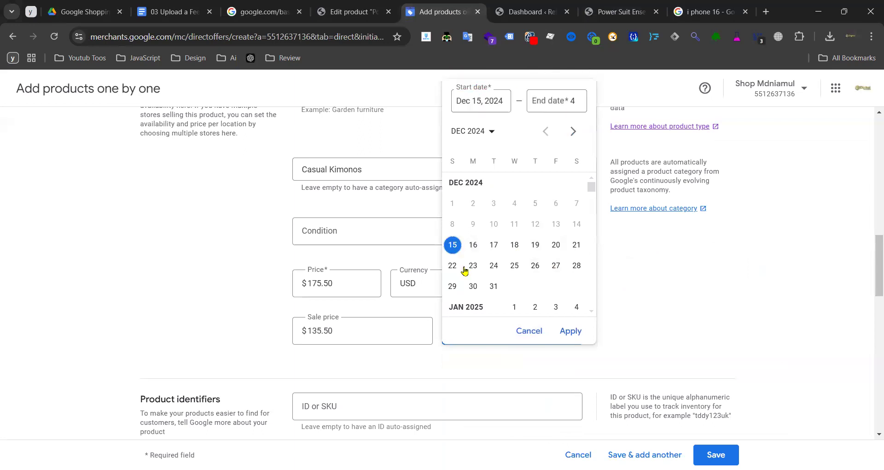
{"action": "left_click", "coordinate": [495, 286]}
{"action": "left_click", "coordinate": [571, 331]}
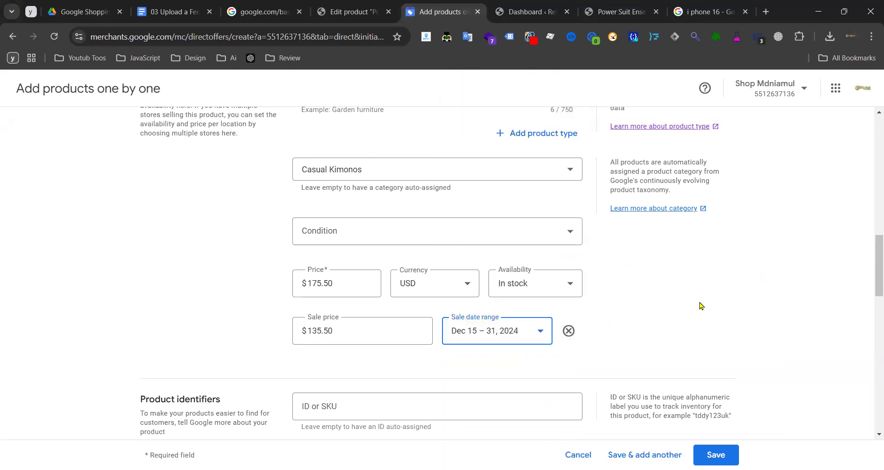
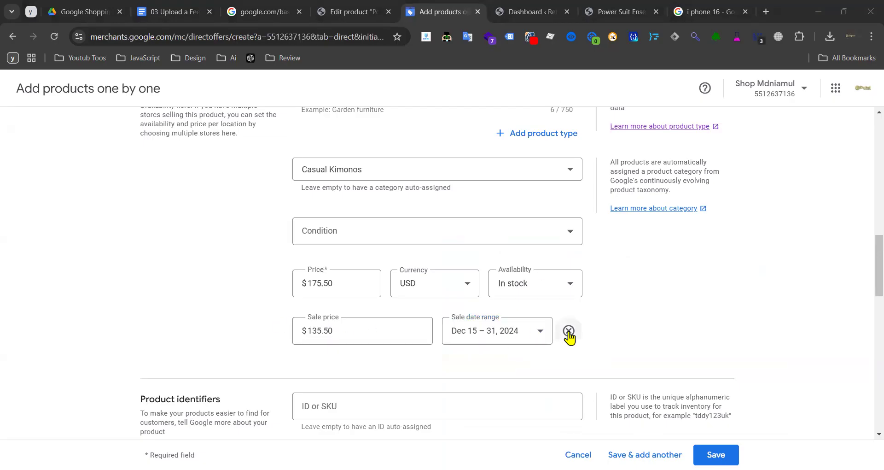
- Clear the sale date range and delete the 135.50 sale price
{"action": "left_click", "coordinate": [569, 331]}
{"action": "left_click", "coordinate": [456, 332]}
{"action": "left_click", "coordinate": [318, 329]}
{"action": "double_click", "coordinate": [323, 328]}
{"action": "key", "text": "BackSpace"}
{"action": "left_click", "coordinate": [231, 317]}
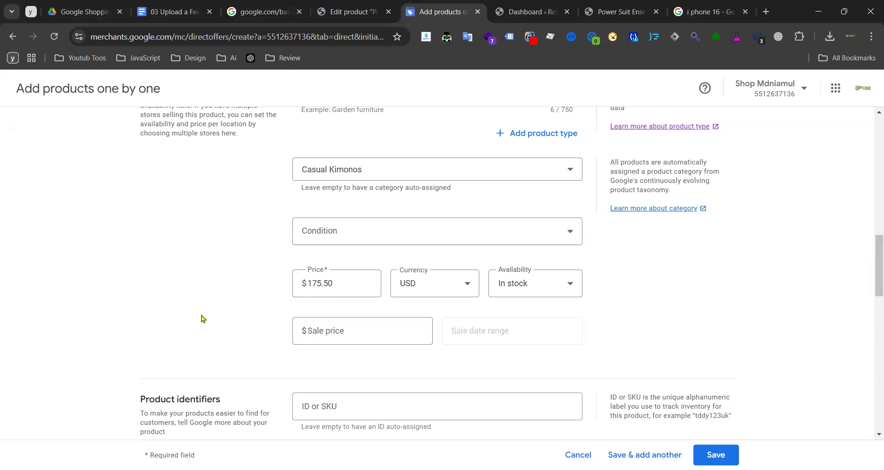
- Choose a product condition, then move down to Product identifiers and focus the ID or SKU field
{"action": "left_click", "coordinate": [339, 234]}
{"action": "left_click", "coordinate": [347, 238]}
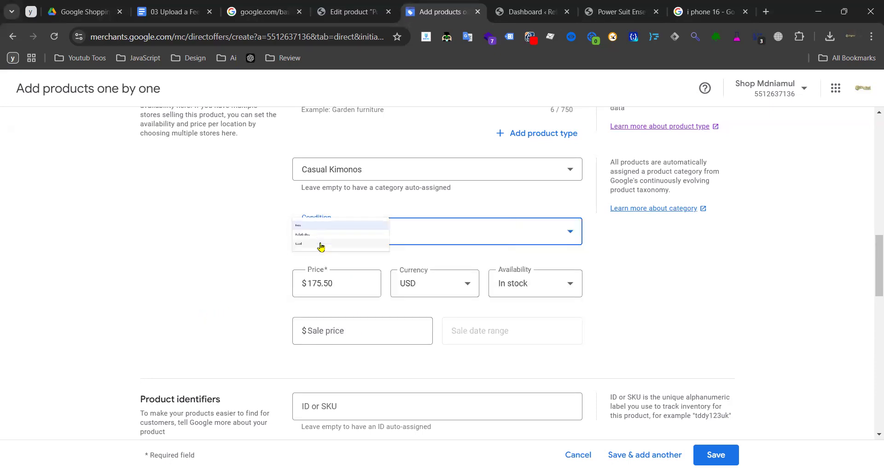
{"action": "scroll", "coordinate": [217, 279], "scroll_direction": "down", "scroll_amount": 3}
{"action": "left_click_drag", "start_coordinate": [156, 246], "coordinate": [214, 247]}
{"action": "left_click", "coordinate": [183, 245]}
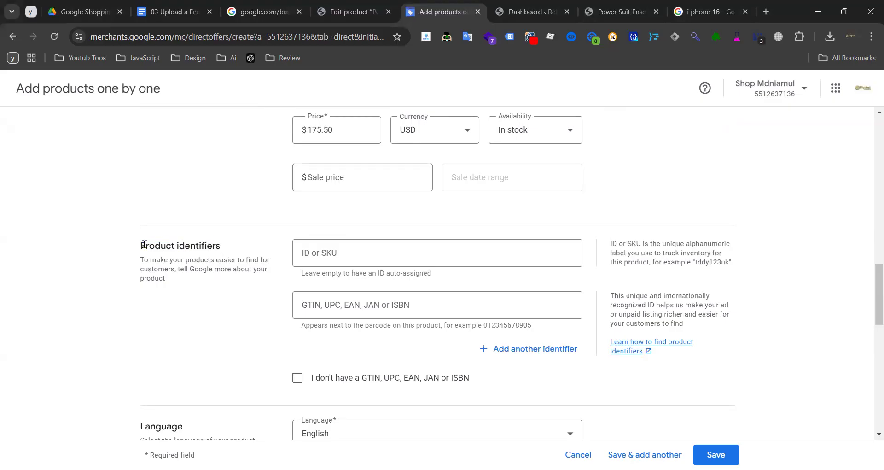
{"action": "left_click_drag", "start_coordinate": [144, 245], "coordinate": [223, 246]}
{"action": "left_click", "coordinate": [327, 251]}
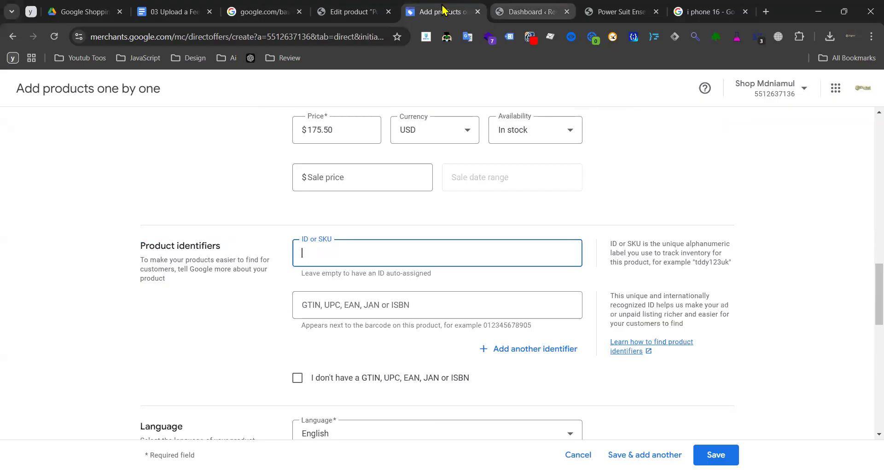
{"action": "left_click", "coordinate": [342, 10]}
{"action": "scroll", "coordinate": [318, 242], "scroll_direction": "down", "scroll_amount": 10}
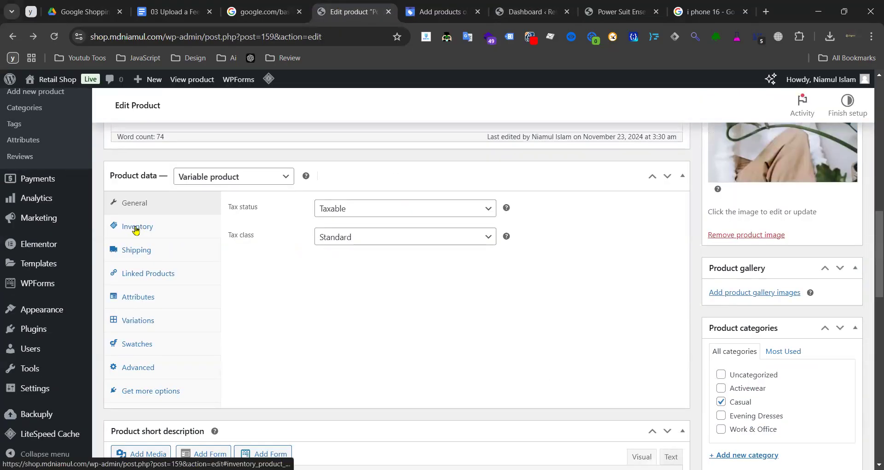
{"action": "left_click", "coordinate": [136, 231]}
{"action": "left_click_drag", "start_coordinate": [343, 208], "coordinate": [316, 207]}
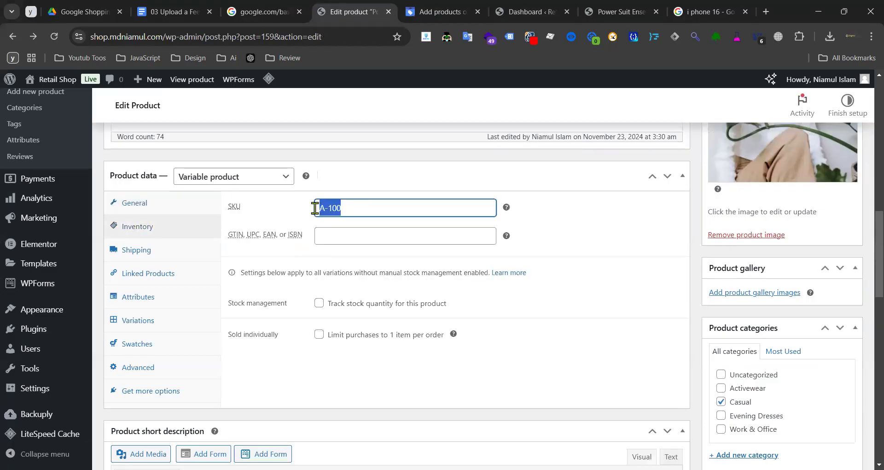
{"action": "double_click", "coordinate": [333, 208]}
{"action": "left_click", "coordinate": [332, 208]}
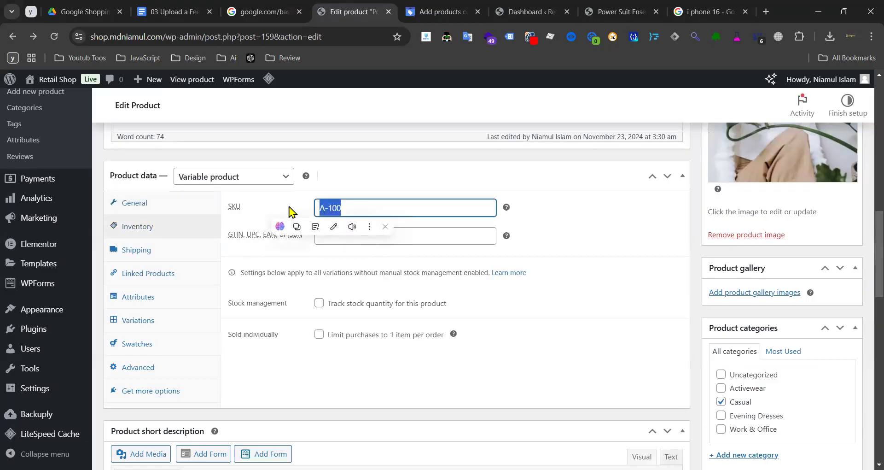
{"action": "left_click", "coordinate": [339, 206]}
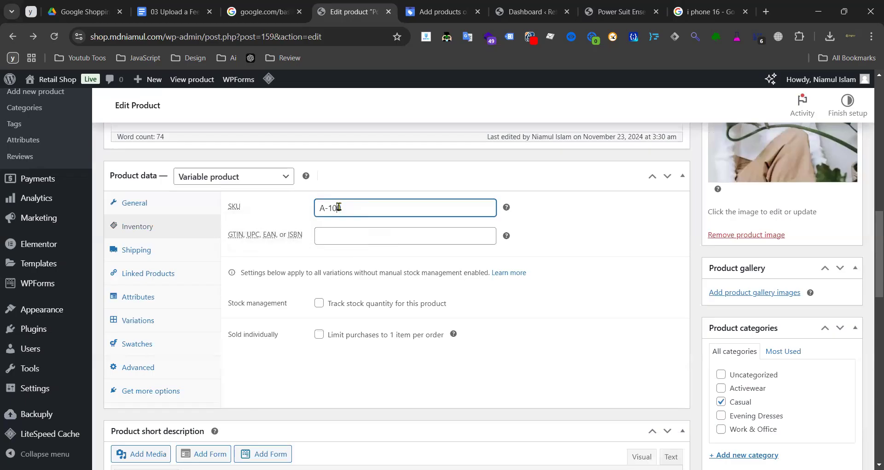
{"action": "left_click_drag", "start_coordinate": [342, 207], "coordinate": [316, 206]}
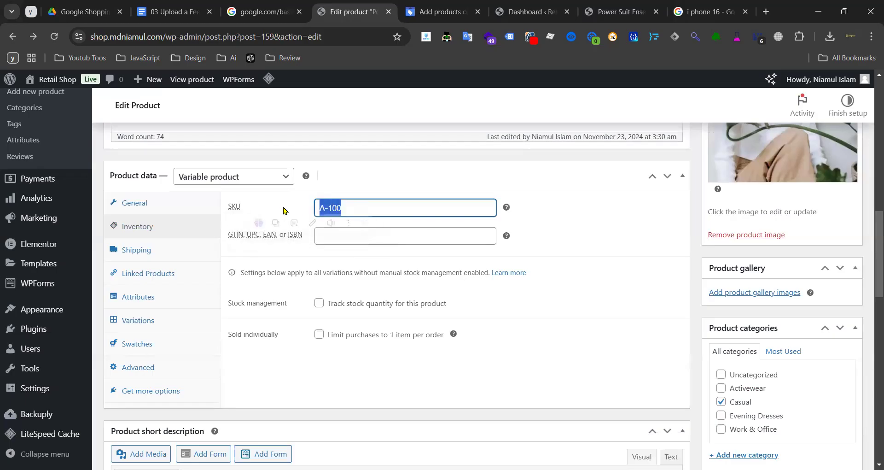
{"action": "left_click", "coordinate": [439, 13]}
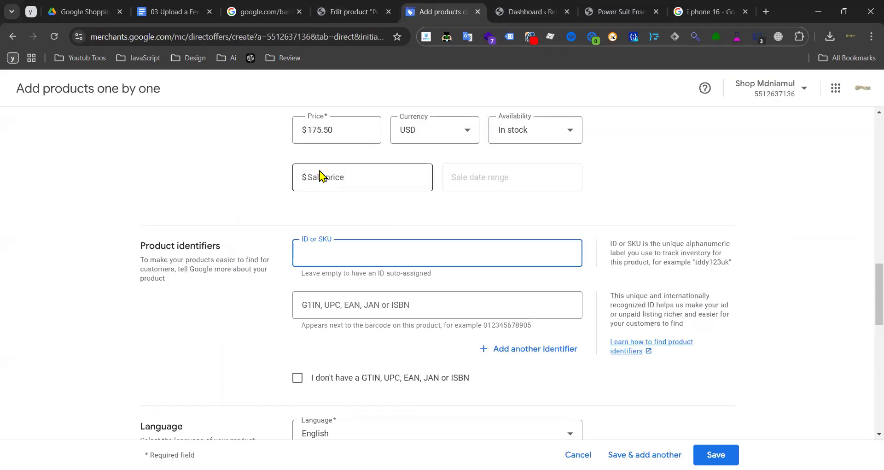
{"action": "left_click", "coordinate": [359, 19]}
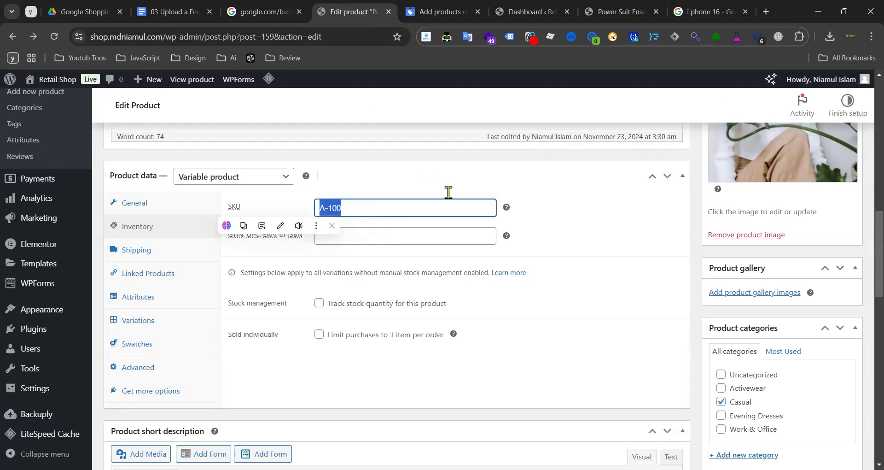
{"action": "left_click", "coordinate": [379, 188]}
{"action": "left_click", "coordinate": [432, 13]}
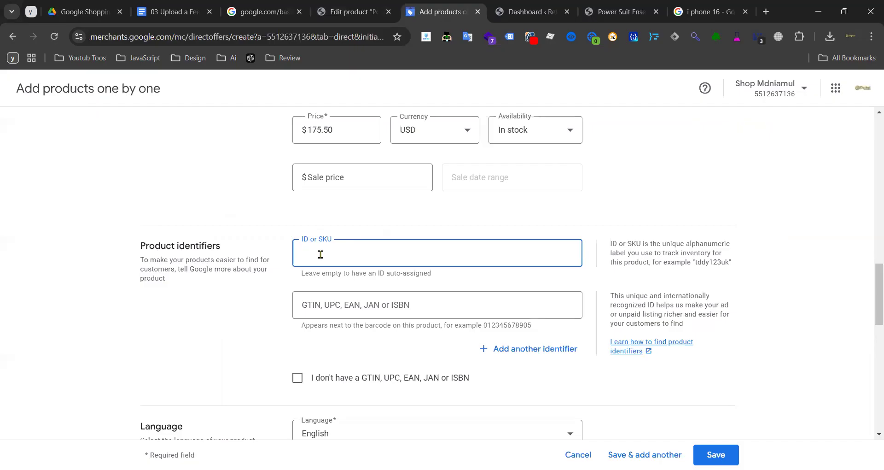
{"action": "left_click_drag", "start_coordinate": [611, 244], "coordinate": [645, 244]}
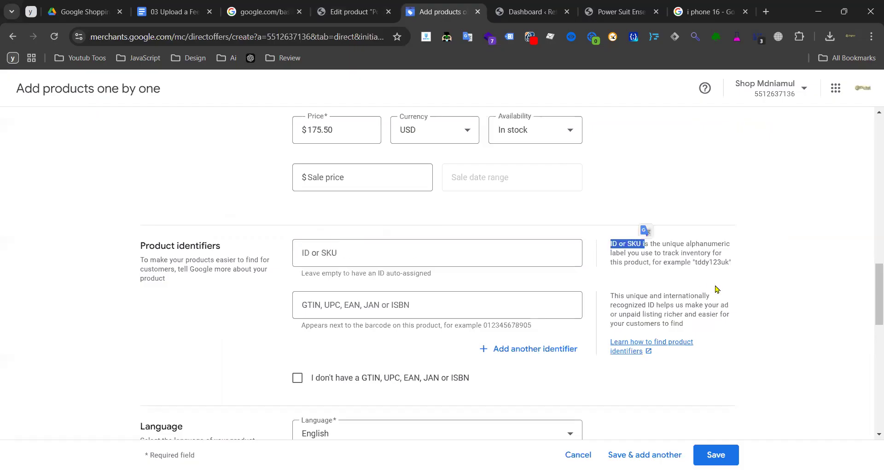
{"action": "left_click", "coordinate": [691, 266]}
{"action": "left_click_drag", "start_coordinate": [698, 263], "coordinate": [731, 262]}
{"action": "key", "text": "ctrl+c"}
{"action": "left_click", "coordinate": [405, 253]}
{"action": "key", "text": "ctrl+v"}
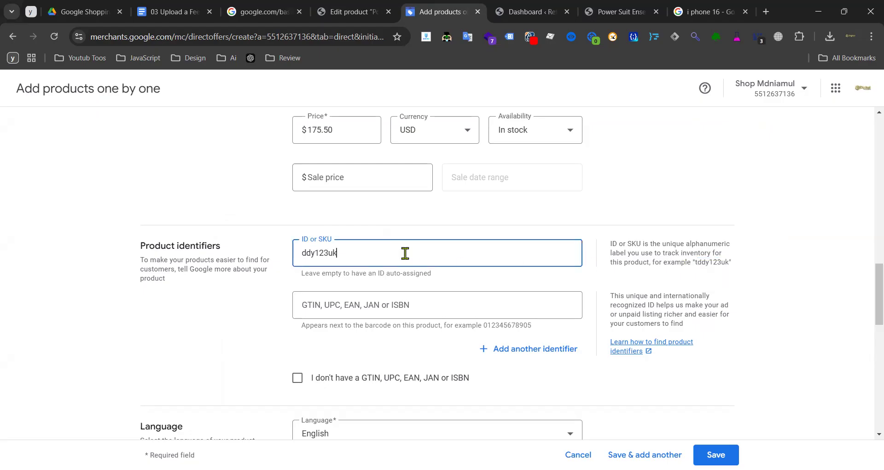
{"action": "double_click", "coordinate": [315, 253]}
{"action": "key", "text": "BackSpace"}
{"action": "left_click", "coordinate": [536, 14]}
- On the Power Suit Ensemble page, inspect item_id in the view_item_list JSON in Datalayer Checker
{"action": "left_click", "coordinate": [614, 14]}
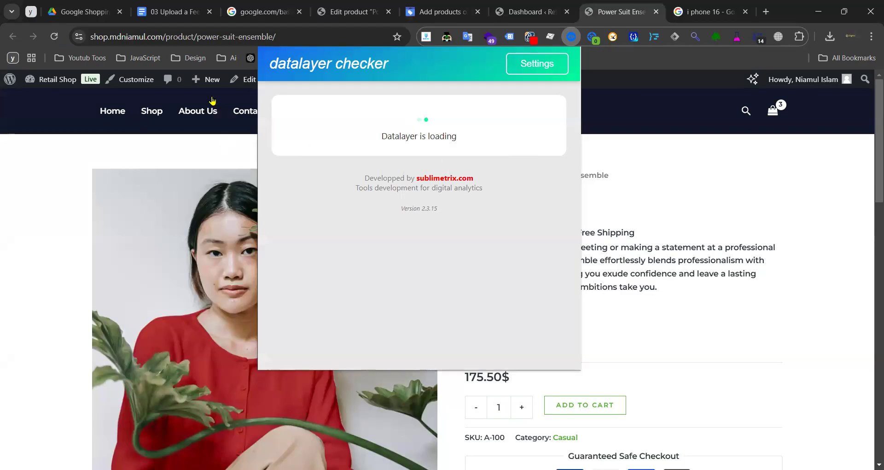
{"action": "scroll", "coordinate": [540, 160], "scroll_direction": "down", "scroll_amount": 15}
{"action": "scroll", "coordinate": [555, 161], "scroll_direction": "up", "scroll_amount": 4}
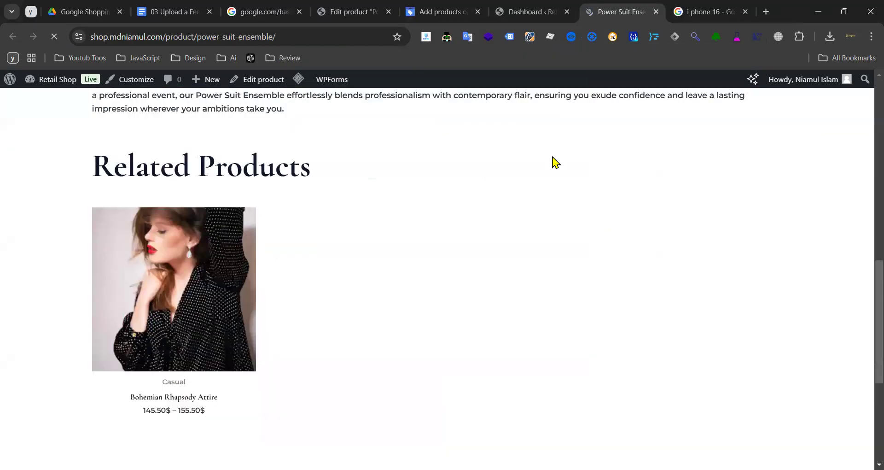
{"action": "scroll", "coordinate": [556, 161], "scroll_direction": "up", "scroll_amount": 8}
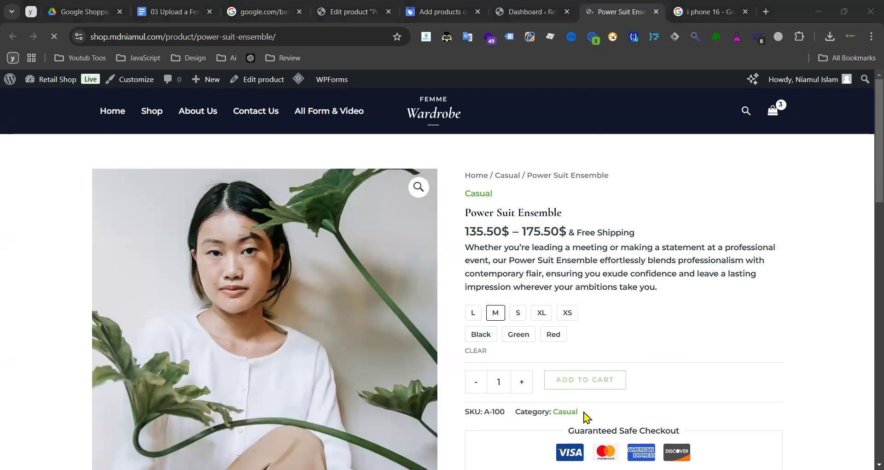
{"action": "left_click", "coordinate": [573, 40]}
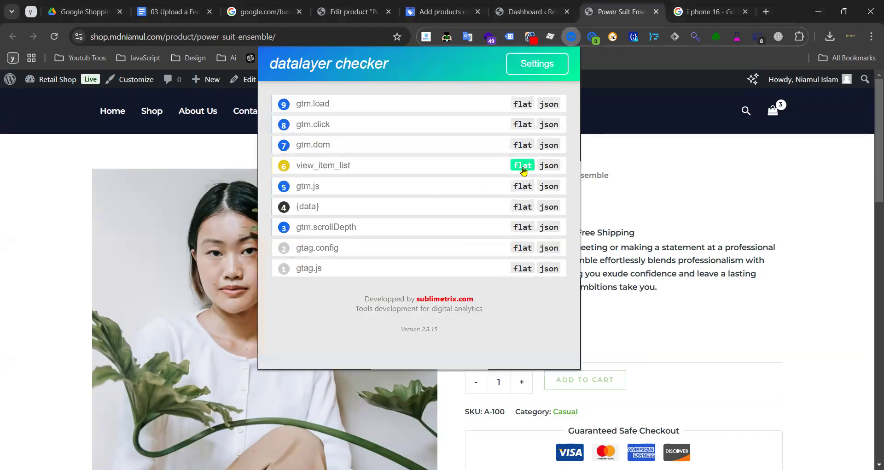
{"action": "left_click", "coordinate": [549, 165]}
{"action": "scroll", "coordinate": [348, 230], "scroll_direction": "down", "scroll_amount": 3}
{"action": "scroll", "coordinate": [401, 242], "scroll_direction": "up", "scroll_amount": 3}
{"action": "left_click_drag", "start_coordinate": [349, 259], "coordinate": [379, 259]}
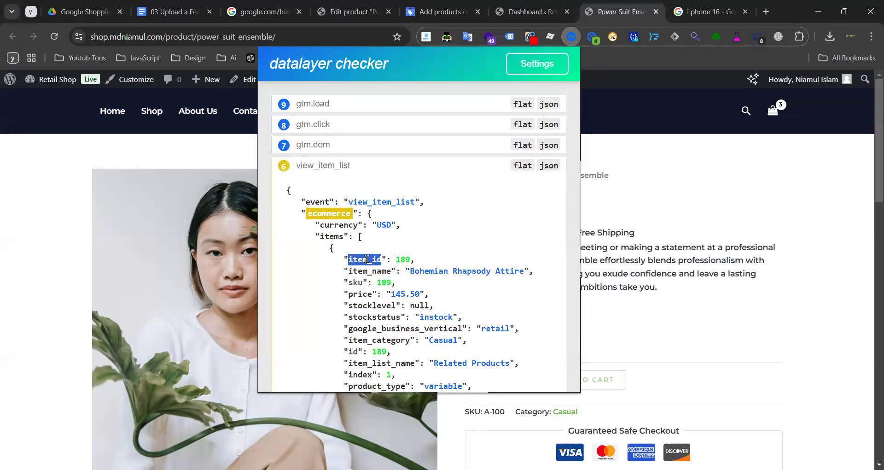
- Try Add to Cart, dismiss the options alert, pick Green and show the view_item JSON
{"action": "left_click", "coordinate": [586, 382]}
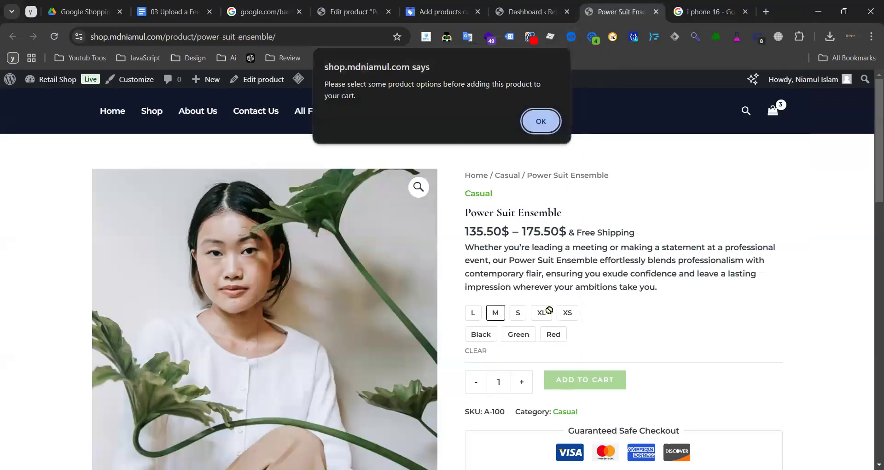
{"action": "left_click", "coordinate": [542, 121]}
{"action": "left_click", "coordinate": [516, 339]}
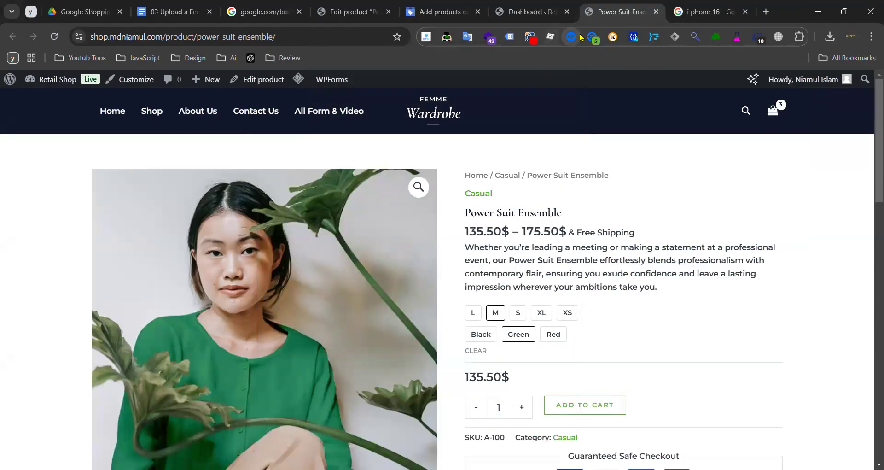
{"action": "left_click", "coordinate": [550, 104]}
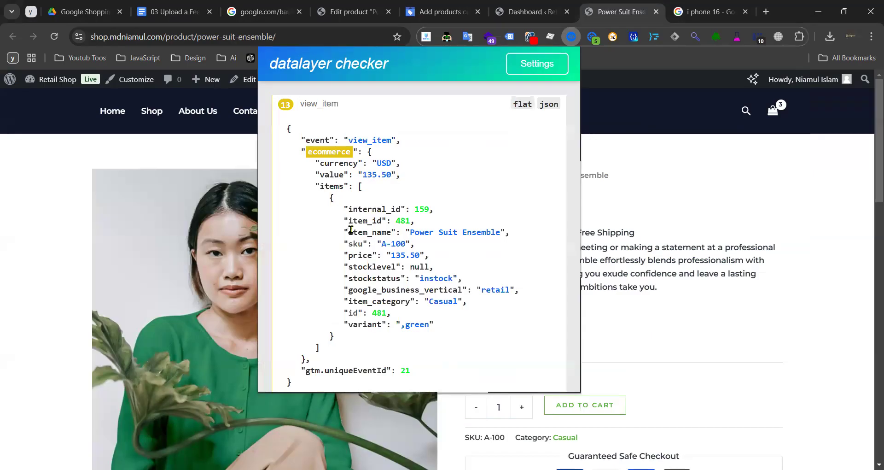
- Check item_id in the view_item data, then display the add_to_cart event as JSON
{"action": "left_click_drag", "start_coordinate": [349, 221], "coordinate": [378, 221]}
{"action": "double_click", "coordinate": [370, 223]}
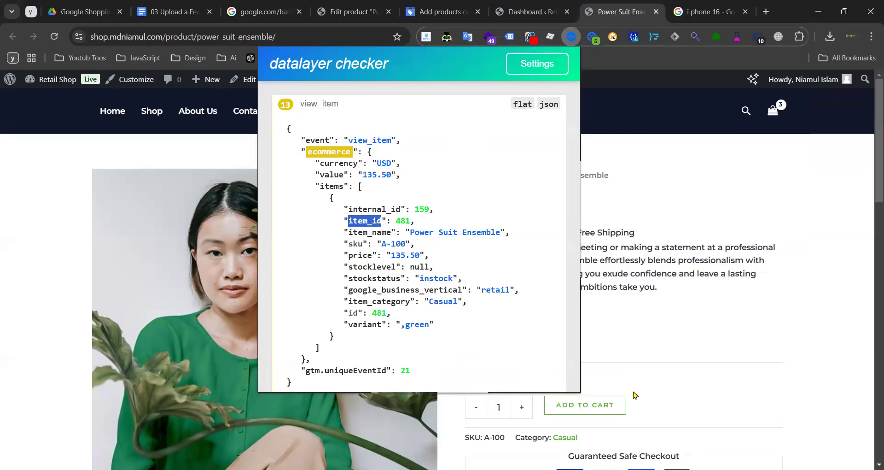
{"action": "left_click", "coordinate": [572, 39]}
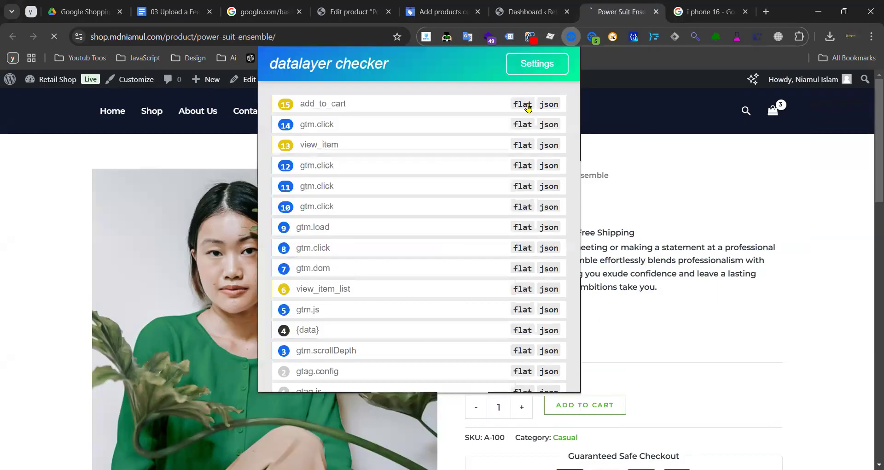
{"action": "left_click", "coordinate": [429, 111]}
{"action": "left_click", "coordinate": [549, 105]}
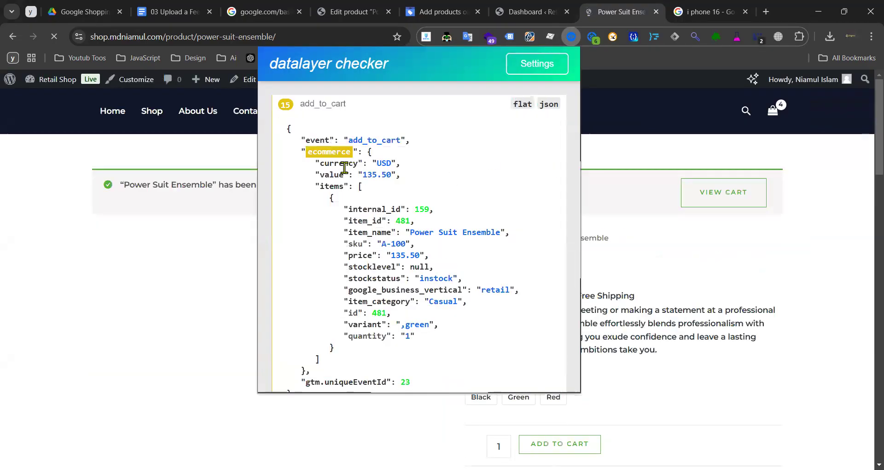
- Highlight the item_id 481 line in the add_to_cart JSON
{"action": "double_click", "coordinate": [365, 220]}
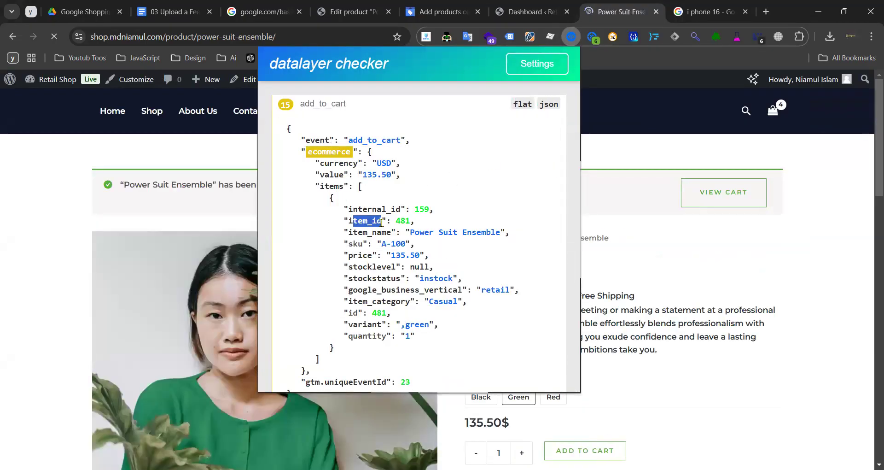
{"action": "double_click", "coordinate": [365, 220]}
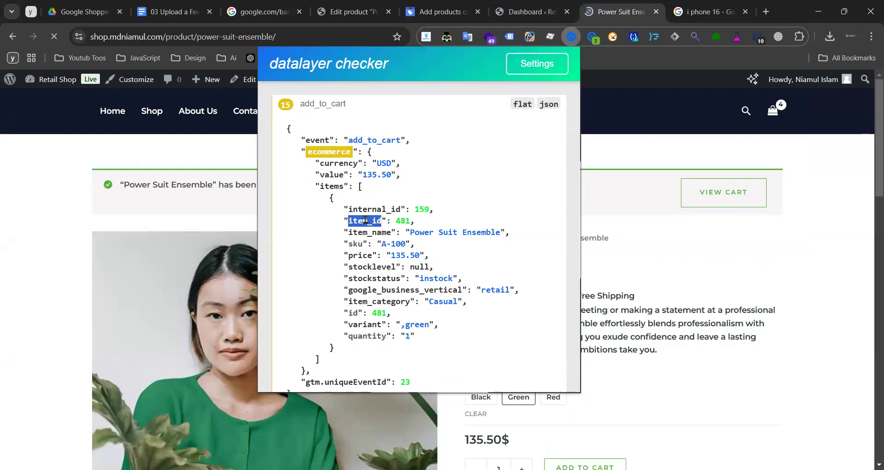
{"action": "double_click", "coordinate": [397, 221]}
{"action": "left_click", "coordinate": [400, 222]}
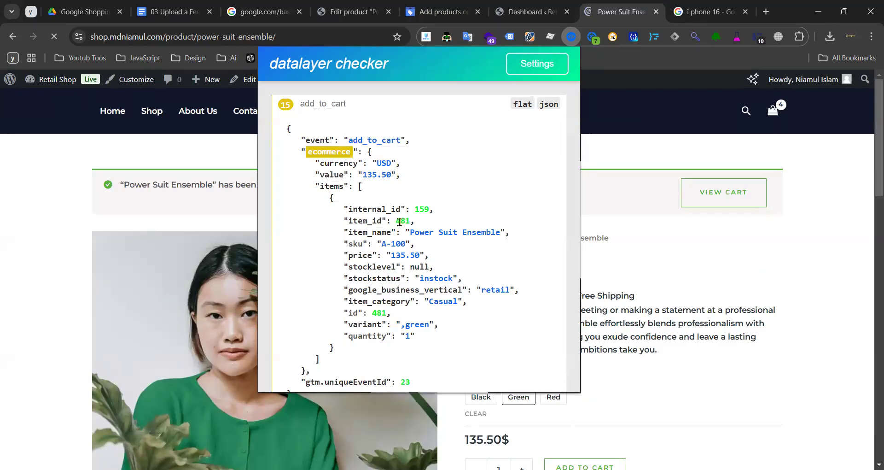
{"action": "double_click", "coordinate": [400, 222]}
{"action": "left_click", "coordinate": [399, 221]}
{"action": "left_click_drag", "start_coordinate": [352, 222], "coordinate": [408, 223]}
{"action": "double_click", "coordinate": [407, 223]}
{"action": "triple_click", "coordinate": [408, 223]}
{"action": "left_click", "coordinate": [408, 222]}
{"action": "left_click_drag", "start_coordinate": [348, 221], "coordinate": [408, 222]}
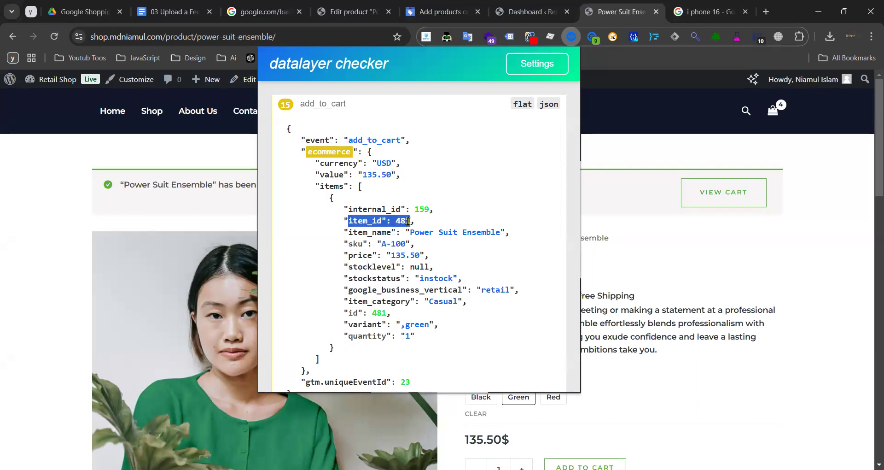
{"action": "left_click", "coordinate": [451, 11]}
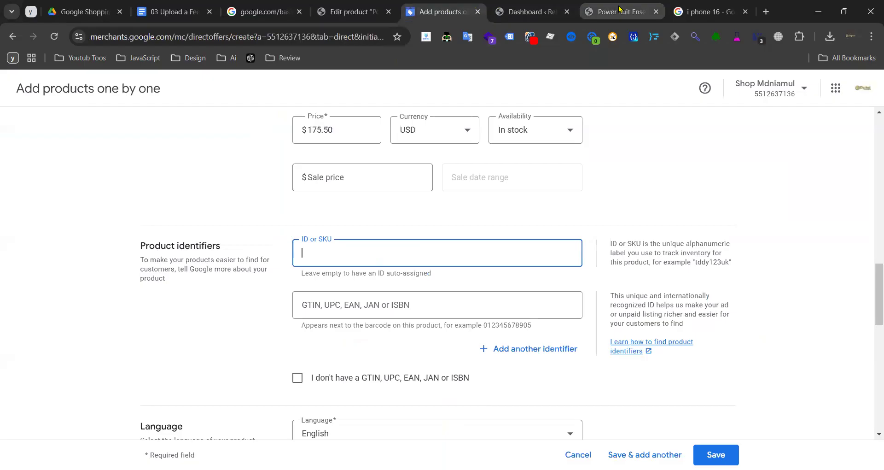
{"action": "mouse_move", "coordinate": [619, 9]}
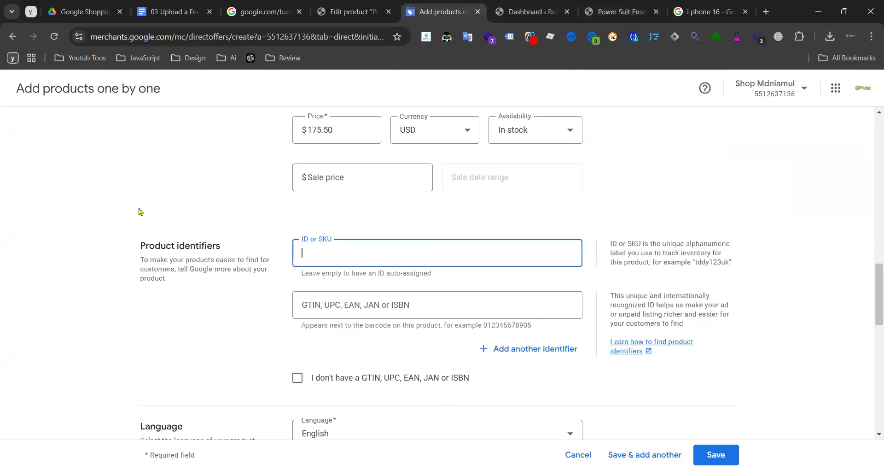
{"action": "left_click", "coordinate": [537, 11]}
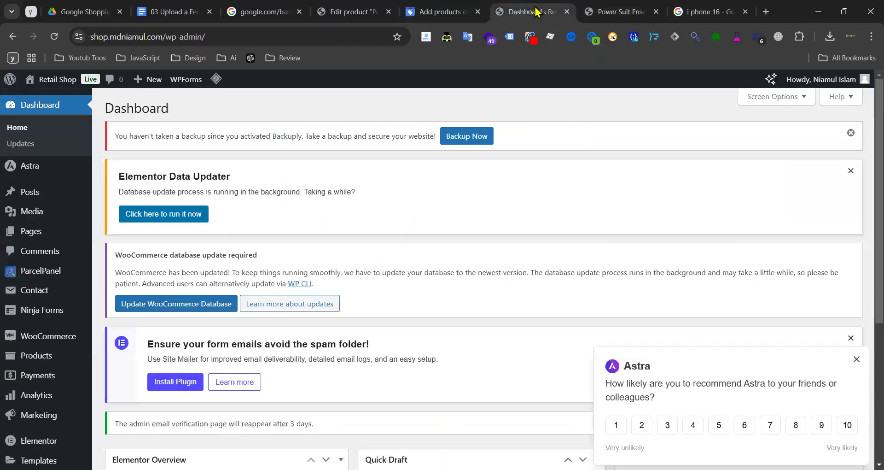
{"action": "left_click", "coordinate": [608, 11]}
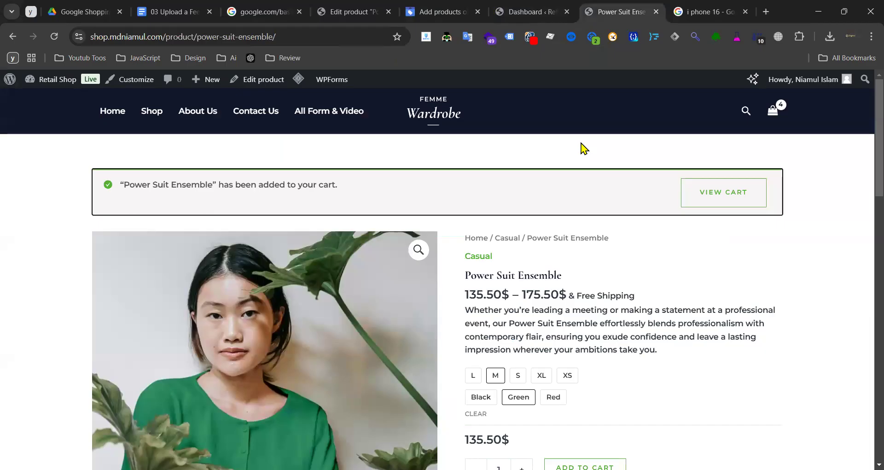
{"action": "left_click", "coordinate": [531, 13]}
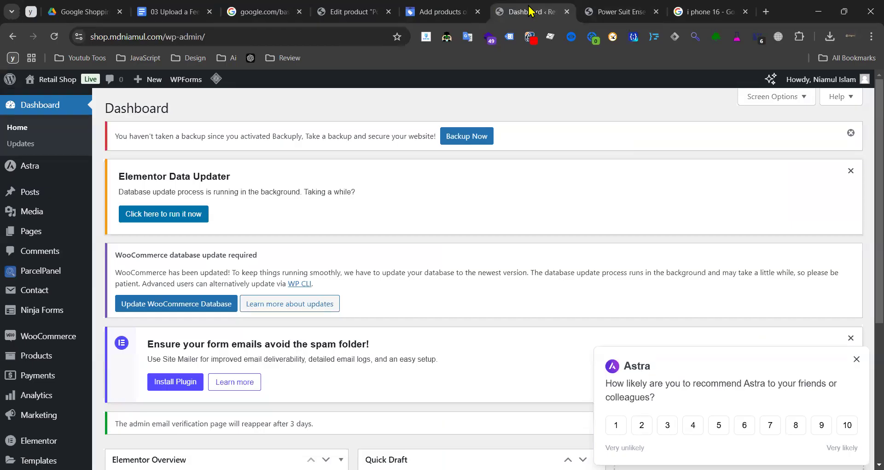
{"action": "left_click", "coordinate": [453, 18]}
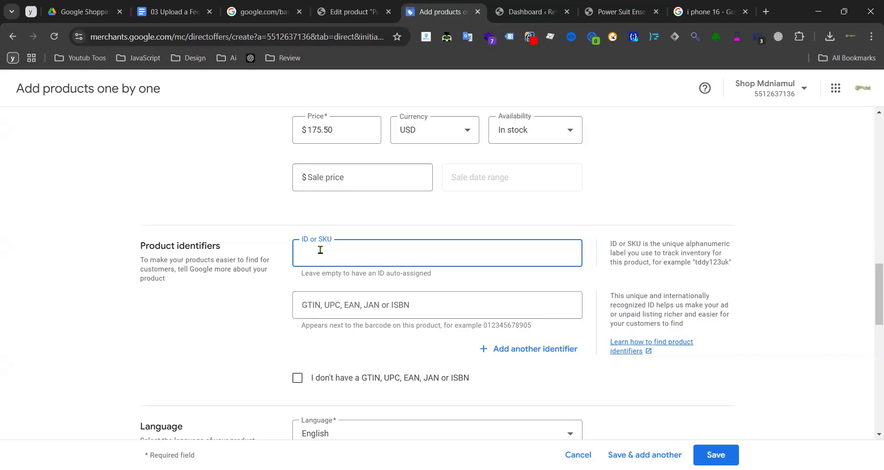
- Check the green variant's item_id 481 in the view_item JSON in Datalayer Checker
{"action": "left_click", "coordinate": [613, 12]}
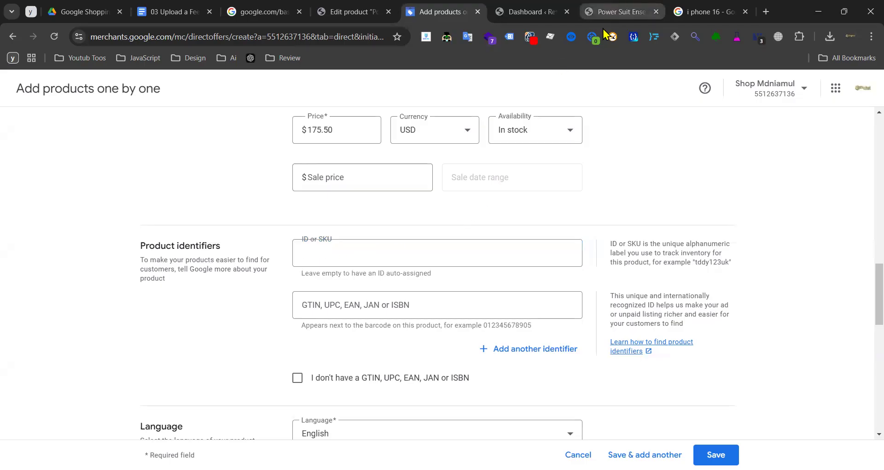
{"action": "left_click", "coordinate": [571, 39]}
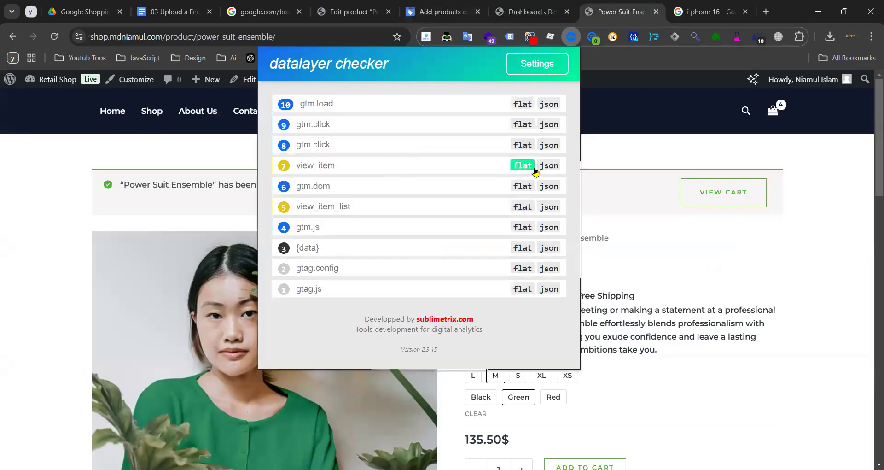
{"action": "left_click", "coordinate": [549, 167]}
{"action": "left_click_drag", "start_coordinate": [349, 282], "coordinate": [406, 284]}
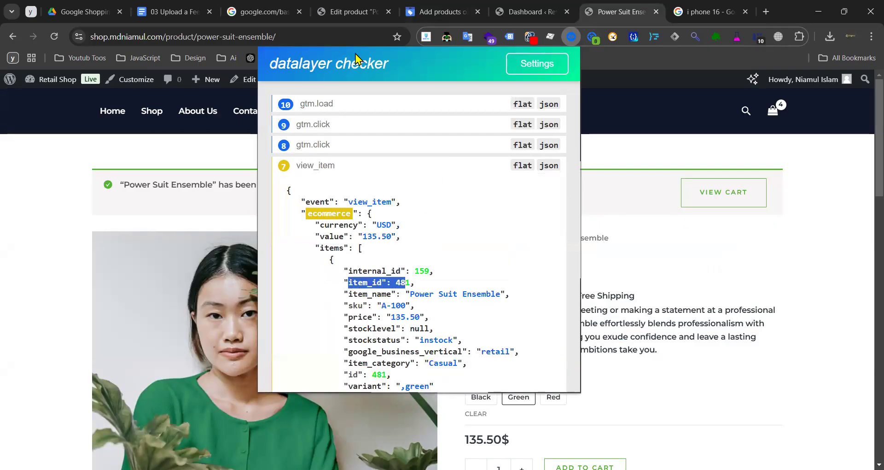
- Review the Simprosys Google Shopping Feed line in the notes, then return to the product page
{"action": "left_click", "coordinate": [171, 11]}
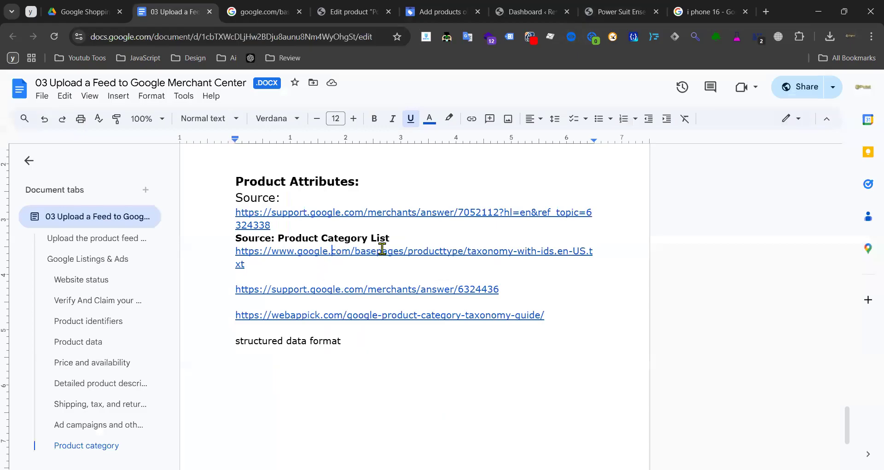
{"action": "scroll", "coordinate": [382, 247], "scroll_direction": "up", "scroll_amount": 10}
{"action": "scroll", "coordinate": [385, 247], "scroll_direction": "up", "scroll_amount": 5}
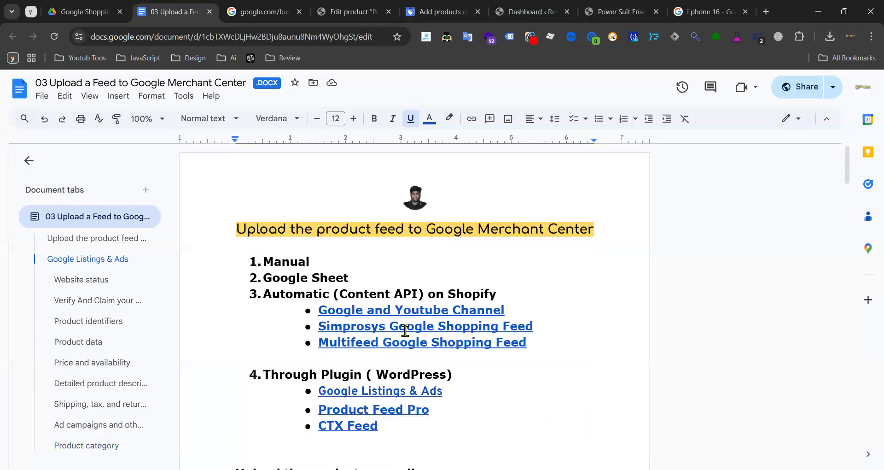
{"action": "left_click_drag", "start_coordinate": [317, 326], "coordinate": [336, 315]}
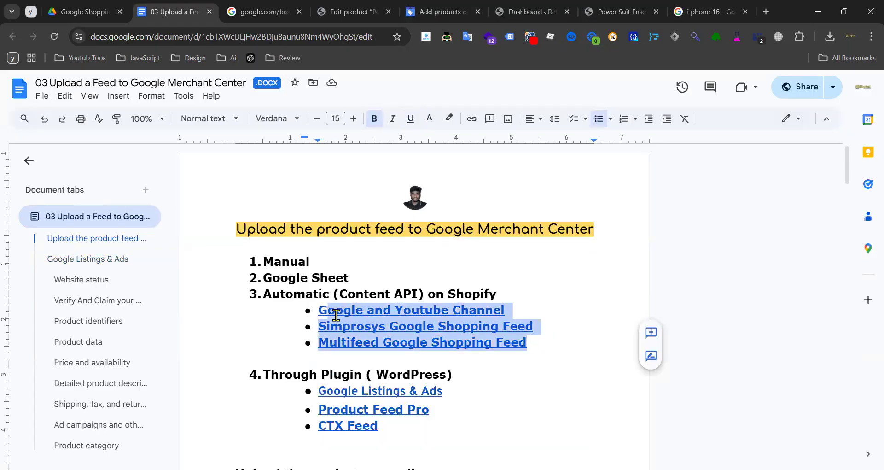
{"action": "left_click", "coordinate": [517, 12]}
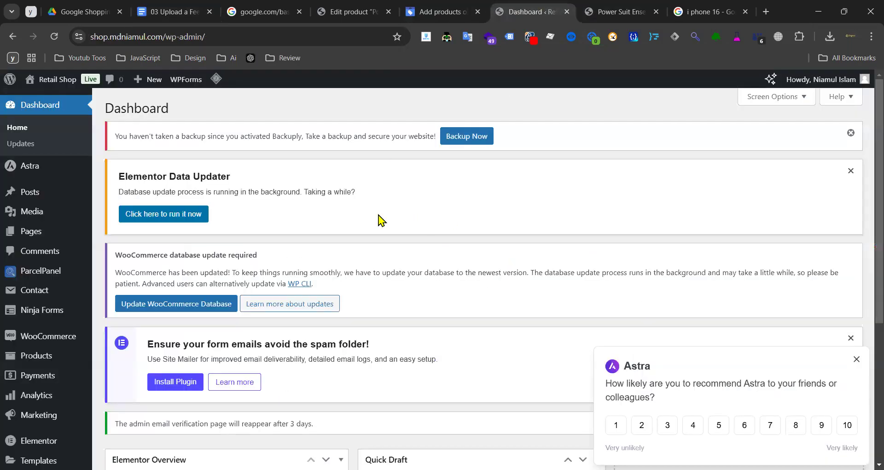
{"action": "left_click", "coordinate": [603, 12]}
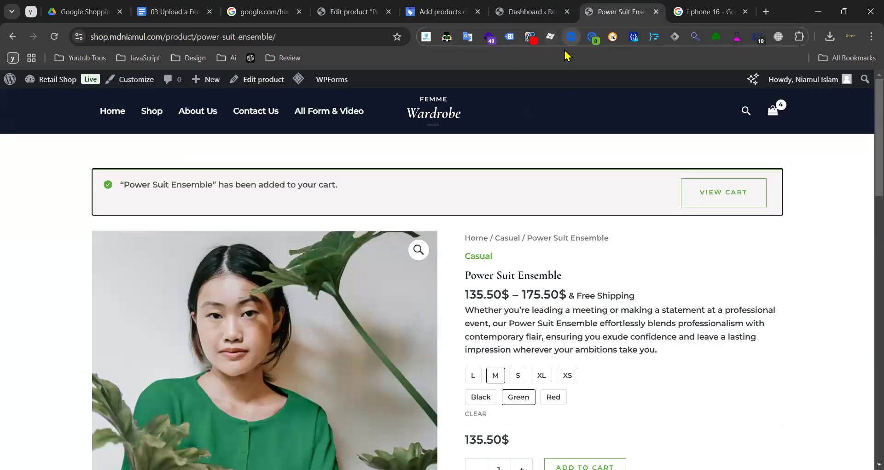
{"action": "left_click", "coordinate": [571, 36]}
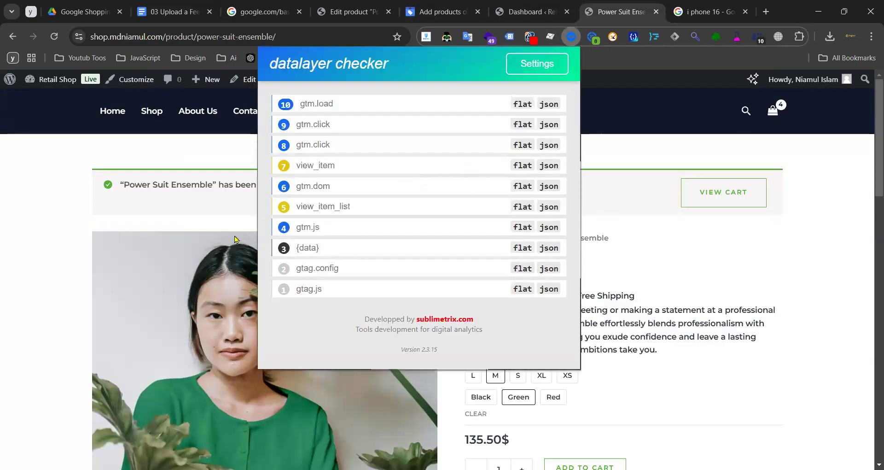
{"action": "left_click", "coordinate": [725, 270]}
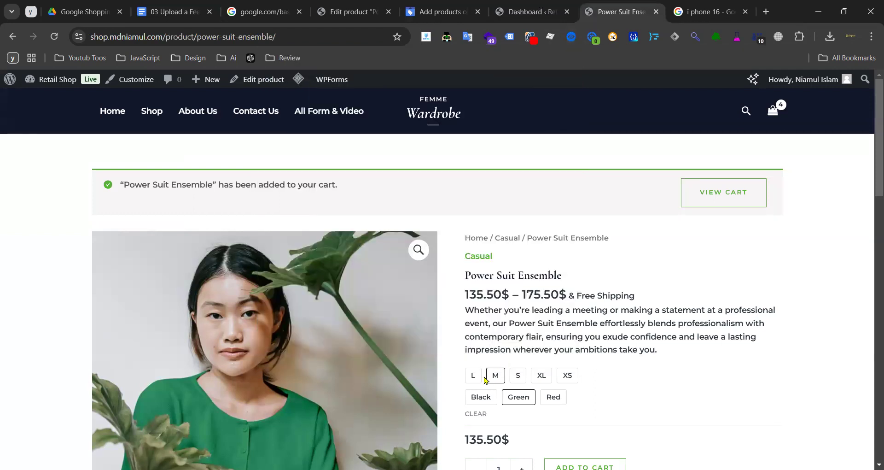
- Select Black in size L and copy its item_id 174 from the view_item JSON
{"action": "scroll", "coordinate": [509, 288], "scroll_direction": "down", "scroll_amount": 3}
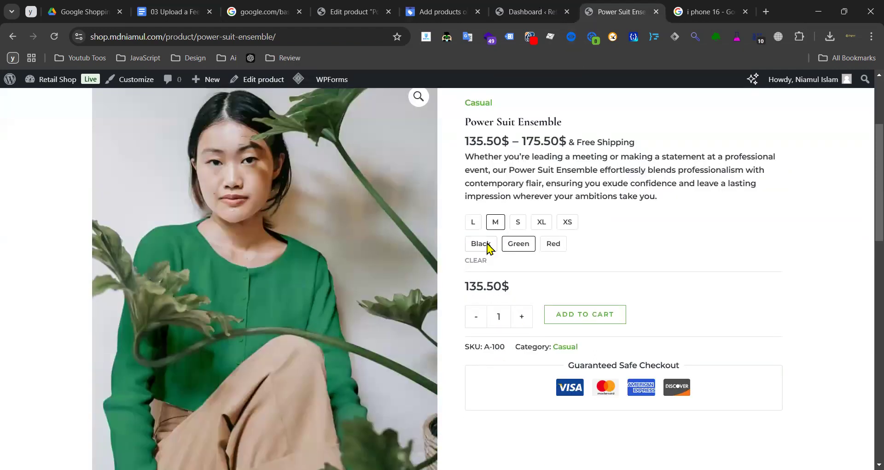
{"action": "left_click", "coordinate": [479, 243]}
{"action": "left_click", "coordinate": [473, 223]}
{"action": "scroll", "coordinate": [548, 189], "scroll_direction": "up", "scroll_amount": 3}
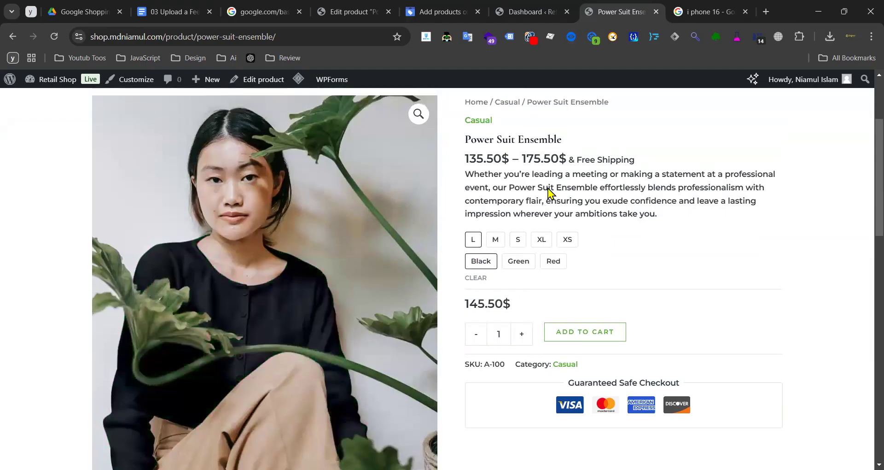
{"action": "left_click", "coordinate": [570, 39]}
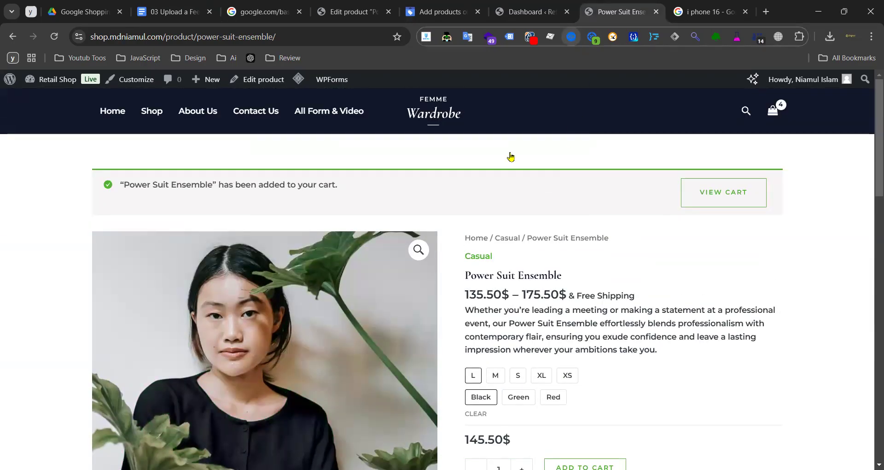
{"action": "left_click", "coordinate": [522, 104]}
{"action": "left_click", "coordinate": [549, 103]}
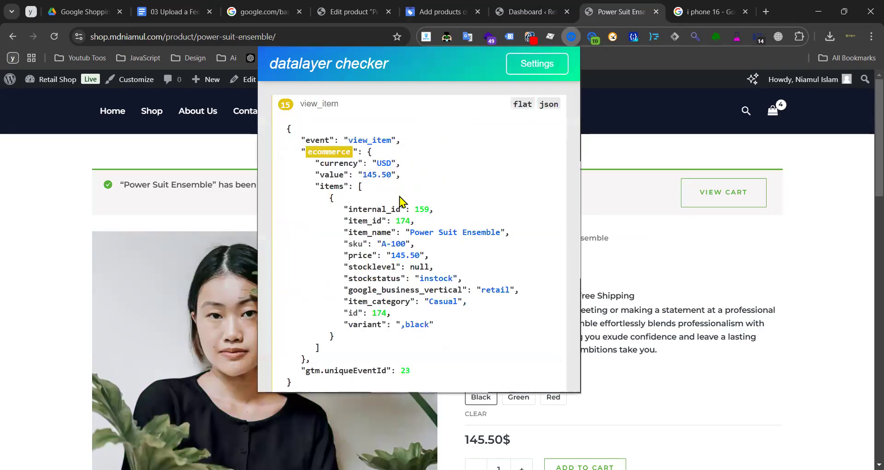
{"action": "left_click_drag", "start_coordinate": [394, 221], "coordinate": [408, 220]}
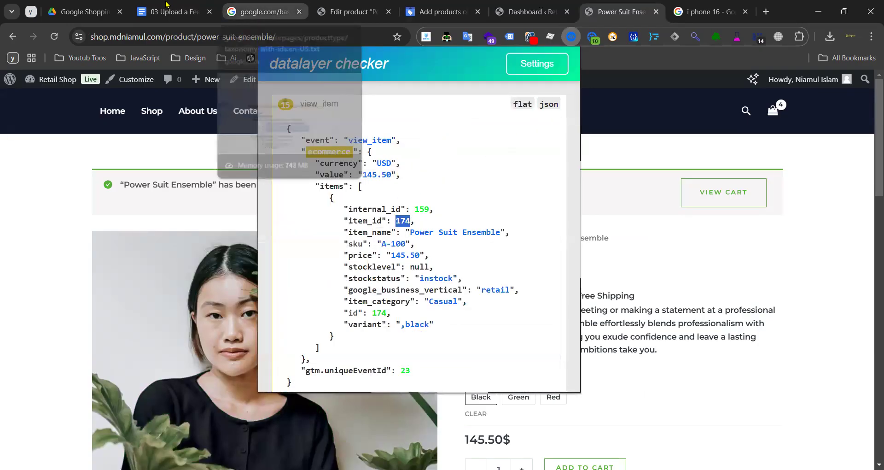
- Paste 174 on a new line below 'structured data format' in the course notes
{"action": "left_click", "coordinate": [179, 12]}
{"action": "scroll", "coordinate": [336, 292], "scroll_direction": "down", "scroll_amount": 20}
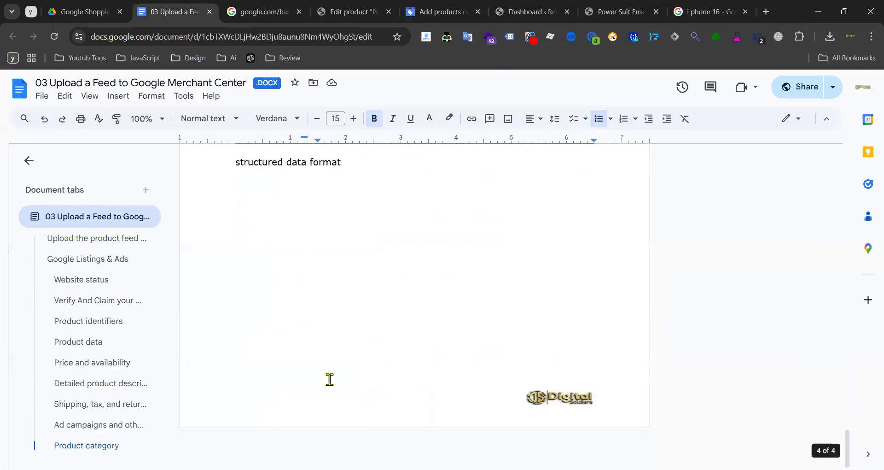
{"action": "left_click", "coordinate": [395, 193]}
{"action": "key", "text": "Return"}
{"action": "key", "text": "Return"}
{"action": "type", "text": "174"}
- Switch to size M and confirm the item_id is still 174
{"action": "left_click", "coordinate": [617, 13]}
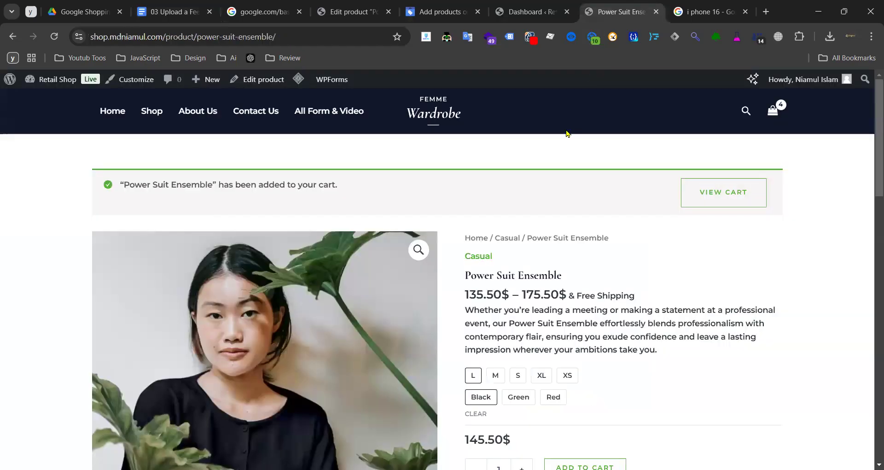
{"action": "left_click", "coordinate": [496, 376]}
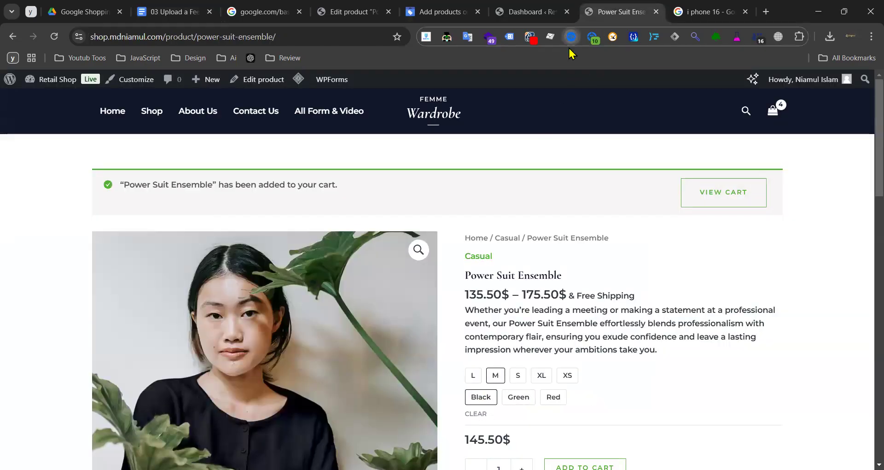
{"action": "left_click", "coordinate": [571, 36]}
{"action": "left_click", "coordinate": [549, 104]}
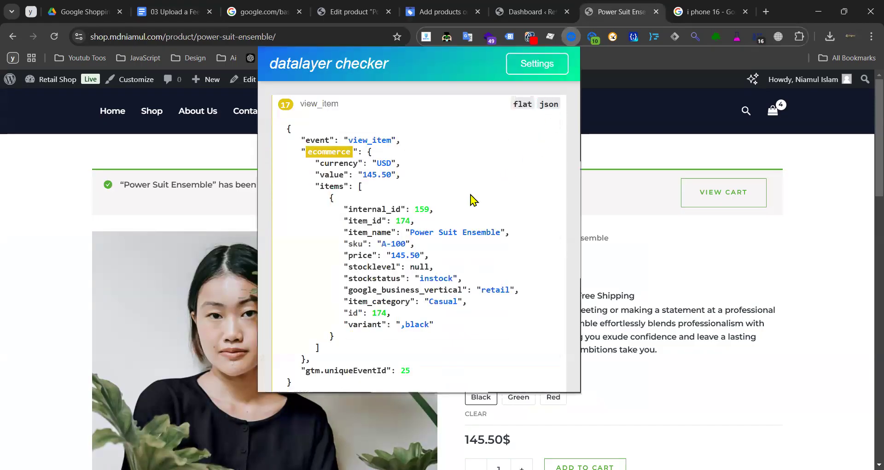
{"action": "double_click", "coordinate": [404, 221]}
{"action": "left_click", "coordinate": [652, 245]}
- Select Green in size S and copy its item_id 481
{"action": "scroll", "coordinate": [518, 245], "scroll_direction": "down", "scroll_amount": 3}
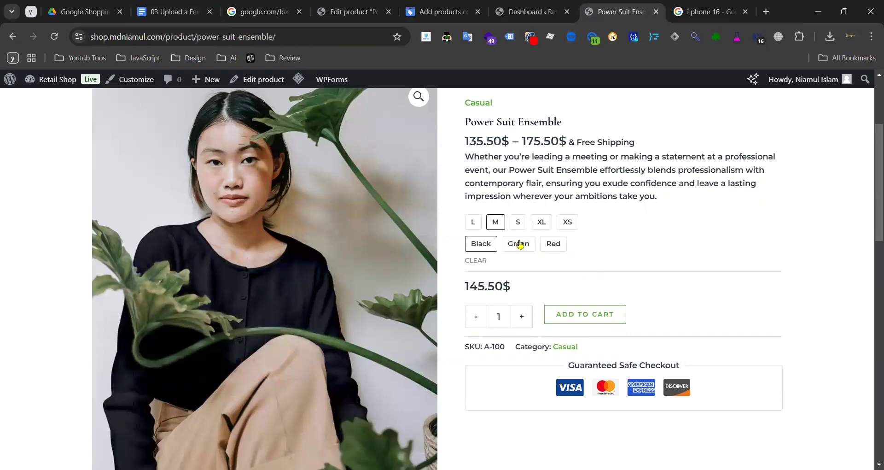
{"action": "left_click", "coordinate": [518, 222]}
{"action": "left_click", "coordinate": [518, 244]}
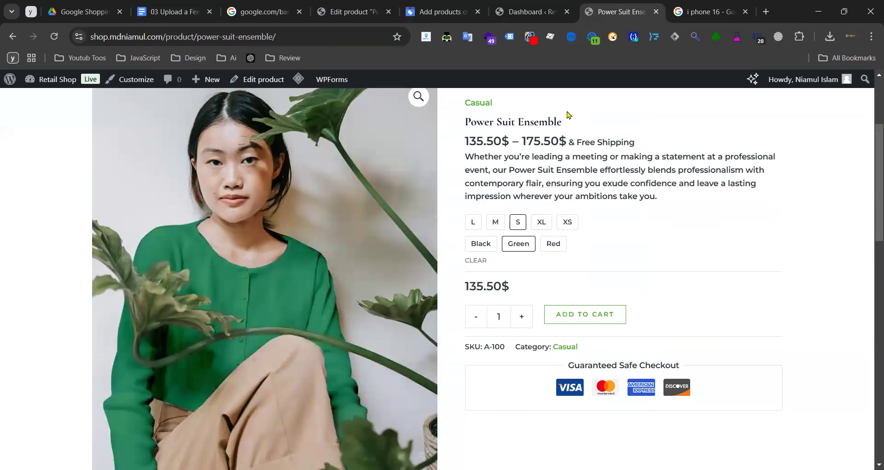
{"action": "left_click", "coordinate": [571, 40]}
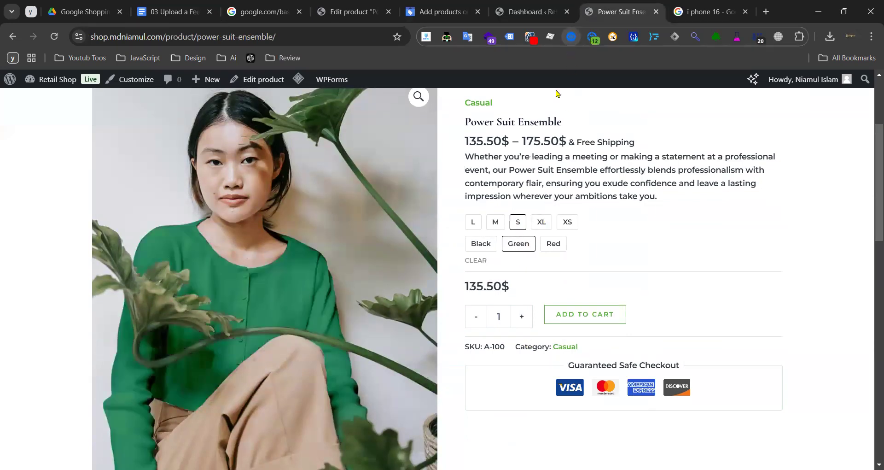
{"action": "left_click_drag", "start_coordinate": [395, 221], "coordinate": [404, 220]}
{"action": "double_click", "coordinate": [405, 221]}
{"action": "key", "text": "ctrl+c"}
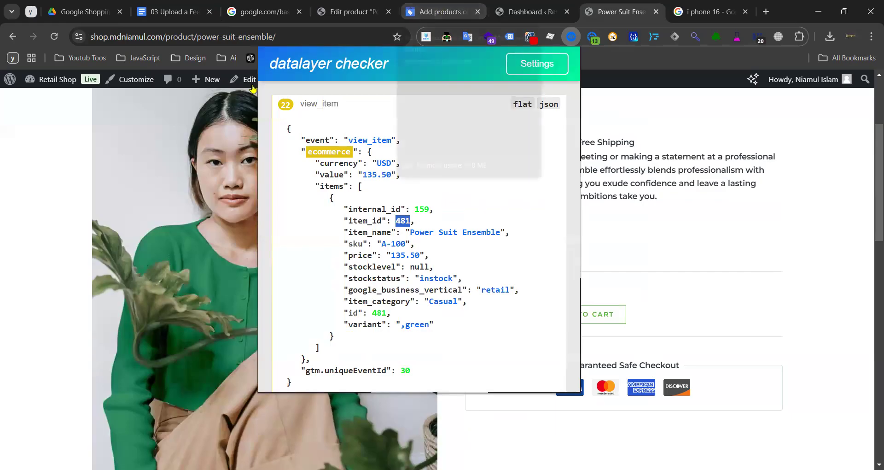
- Paste 481 below 174 in the notes and copy 174
{"action": "left_click", "coordinate": [174, 13]}
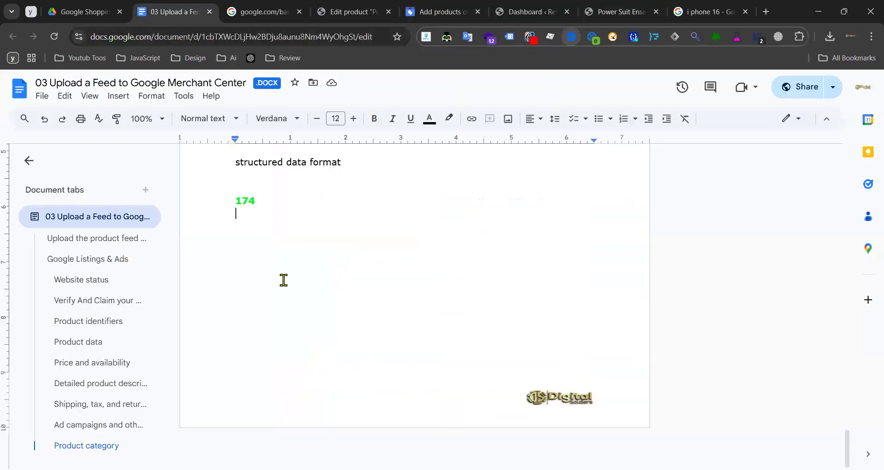
{"action": "key", "text": "ctrl+v"}
{"action": "left_click_drag", "start_coordinate": [265, 223], "coordinate": [245, 206]}
{"action": "left_click", "coordinate": [288, 203]}
{"action": "double_click", "coordinate": [241, 200]}
{"action": "key", "text": "ctrl+c"}
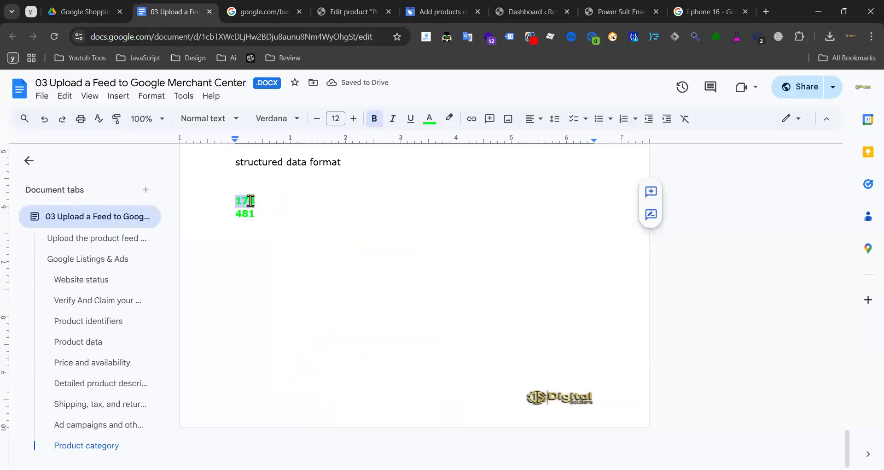
- Paste 174 into the Merchant Center ID or SKU field
{"action": "left_click", "coordinate": [530, 11]}
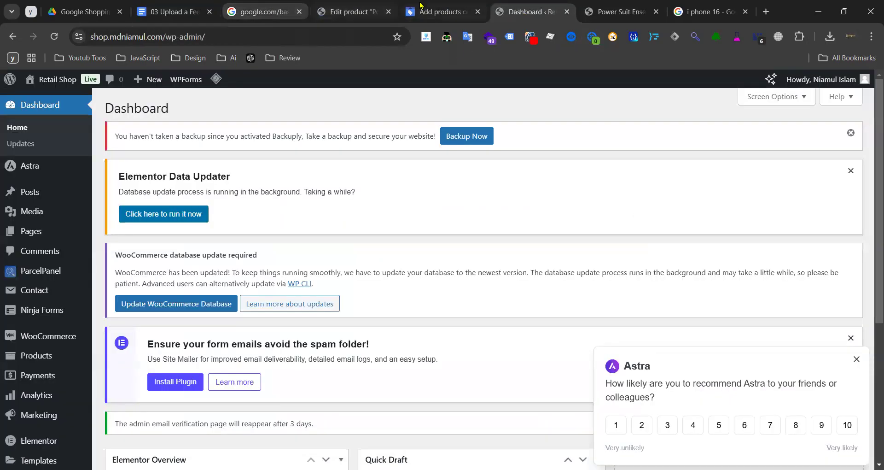
{"action": "left_click", "coordinate": [438, 12]}
{"action": "key", "text": "ctrl+v"}
{"action": "left_click", "coordinate": [187, 320]}
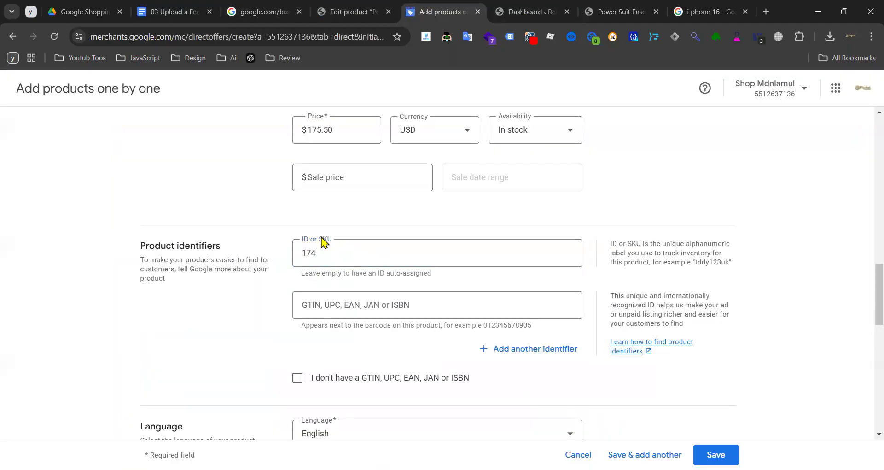
- Scroll from the ID or SKU field down to the GTIN field
{"action": "left_click", "coordinate": [396, 252]}
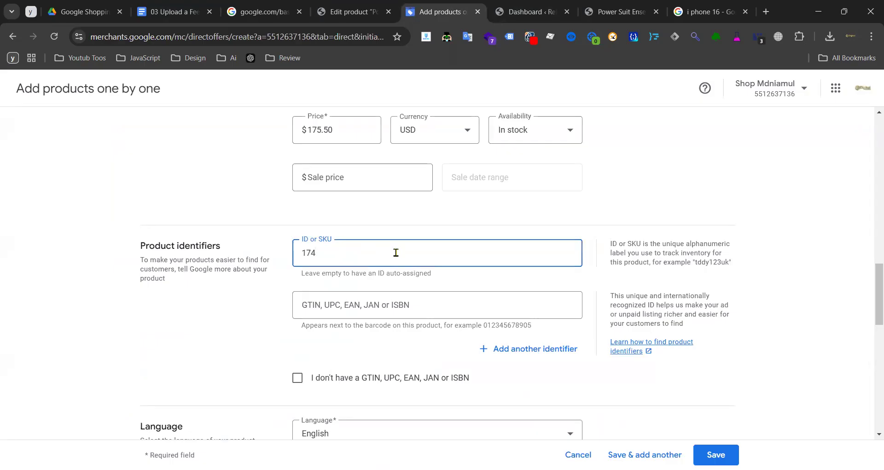
{"action": "scroll", "coordinate": [216, 332], "scroll_direction": "down", "scroll_amount": 3}
{"action": "scroll", "coordinate": [217, 332], "scroll_direction": "down", "scroll_amount": 3}
{"action": "scroll", "coordinate": [245, 330], "scroll_direction": "up", "scroll_amount": 9}
{"action": "scroll", "coordinate": [253, 331], "scroll_direction": "down", "scroll_amount": 3}
- Copy the 'GTIN, UPC, EAN, JAN or ISBN' label into a new tab's address bar
{"action": "left_click", "coordinate": [298, 307]}
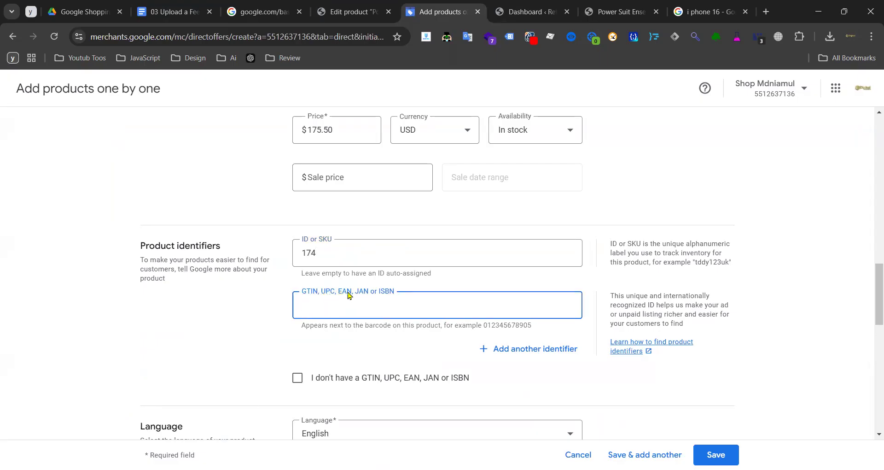
{"action": "left_click", "coordinate": [284, 293]}
{"action": "left_click", "coordinate": [356, 304]}
{"action": "left_click_drag", "start_coordinate": [413, 289], "coordinate": [320, 299]}
{"action": "left_click", "coordinate": [305, 304]}
{"action": "triple_click", "coordinate": [310, 294]}
{"action": "key", "text": "ctrl+c"}
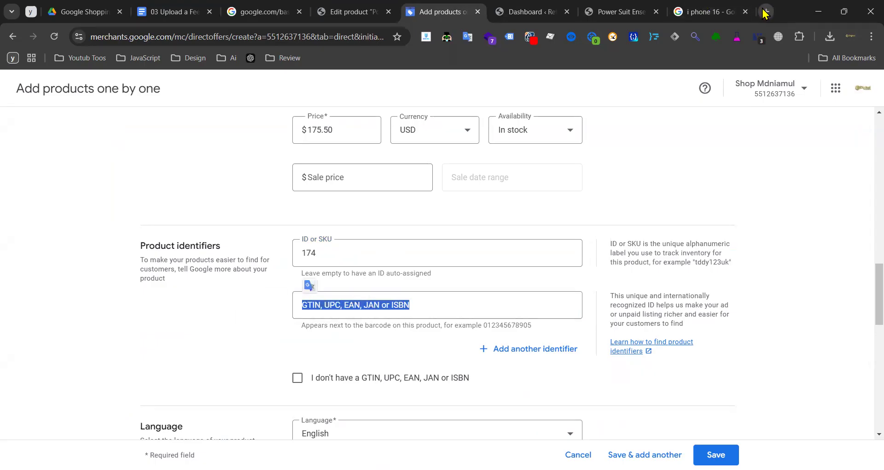
{"action": "left_click", "coordinate": [765, 11]}
{"action": "key", "text": "ctrl+v"}
- Search 'gtin upc ean jan or isbn full form', then cut the query from the search box
{"action": "type", "text": "fu"}
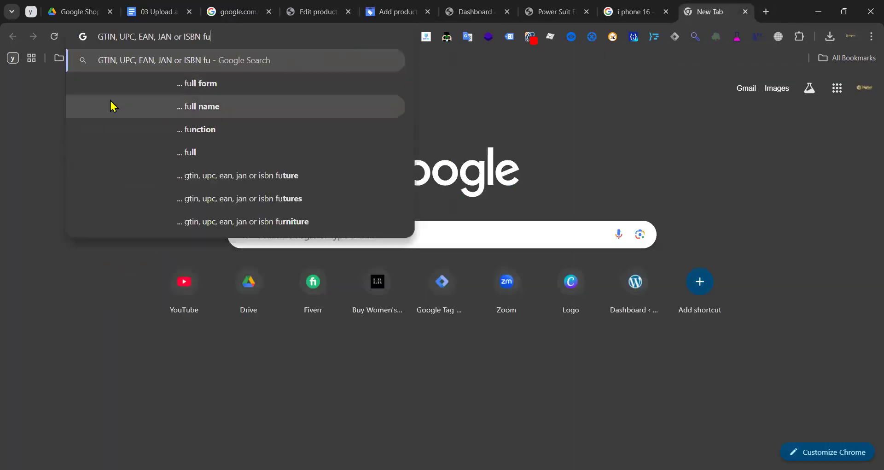
{"action": "left_click", "coordinate": [203, 86]}
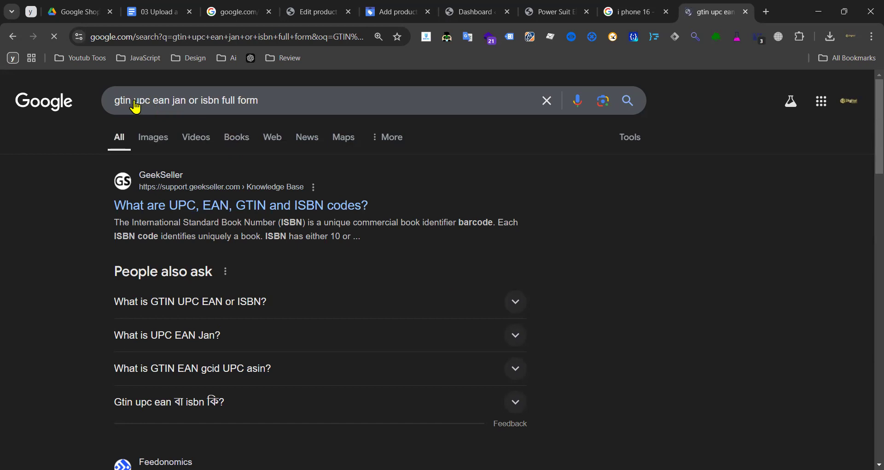
{"action": "left_click", "coordinate": [213, 98]}
{"action": "left_click", "coordinate": [220, 98]}
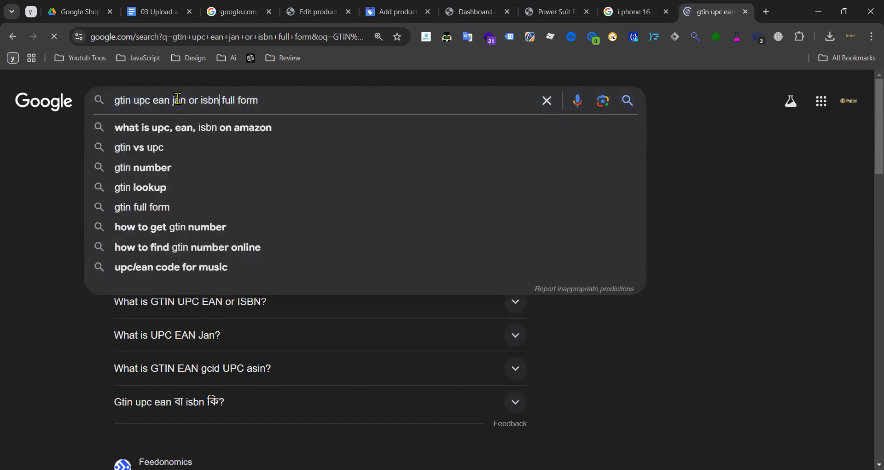
{"action": "left_click", "coordinate": [153, 99], "text": "shift"}
{"action": "key", "text": "ctrl+a"}
{"action": "key", "text": "ctrl+c"}
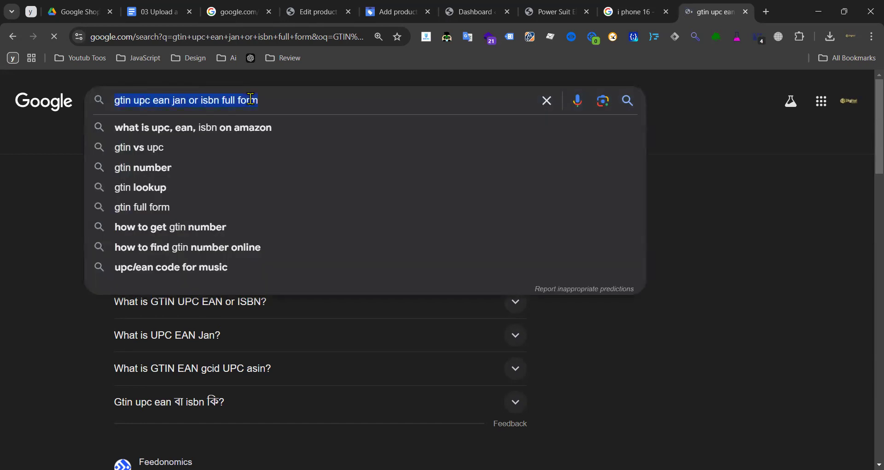
{"action": "key", "text": "BackSpace"}
- Paste the query over the 174 and 481 lines and split gtin, upc, ean, jan, isbn onto separate lines
{"action": "left_click", "coordinate": [163, 14]}
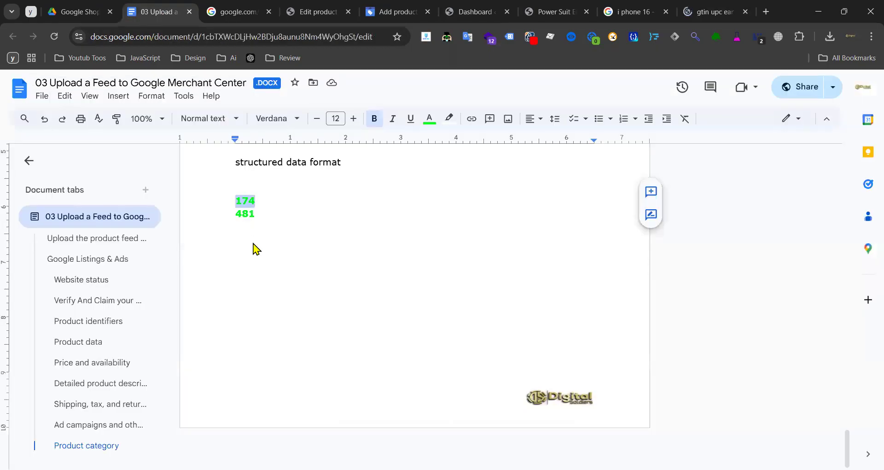
{"action": "left_click_drag", "start_coordinate": [232, 203], "coordinate": [229, 203]}
{"action": "key", "text": "ctrl+v"}
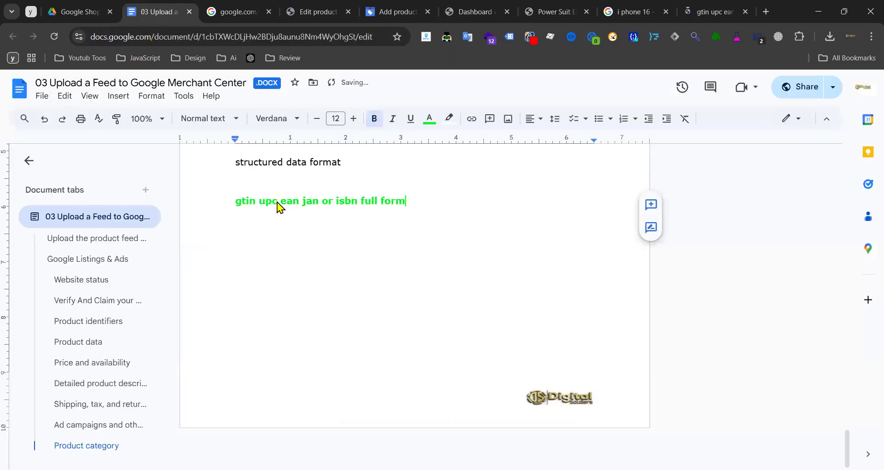
{"action": "key", "text": "Return"}
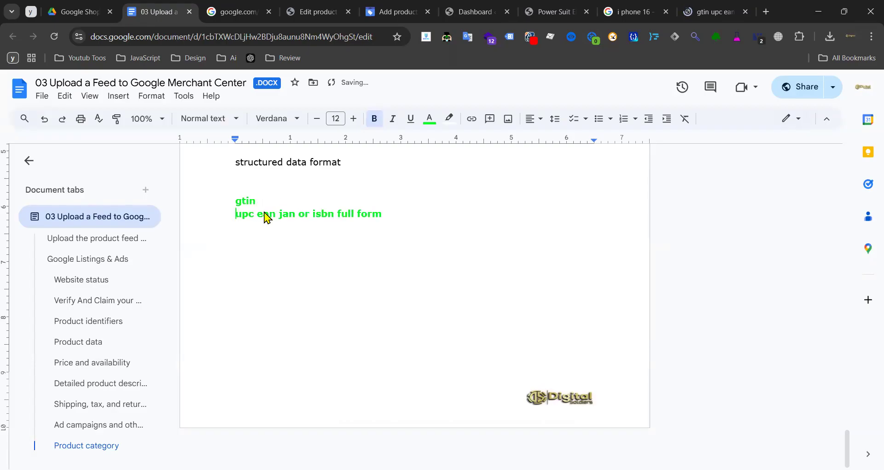
{"action": "left_click", "coordinate": [257, 214]}
{"action": "key", "text": "Return"}
{"action": "left_click", "coordinate": [260, 227]}
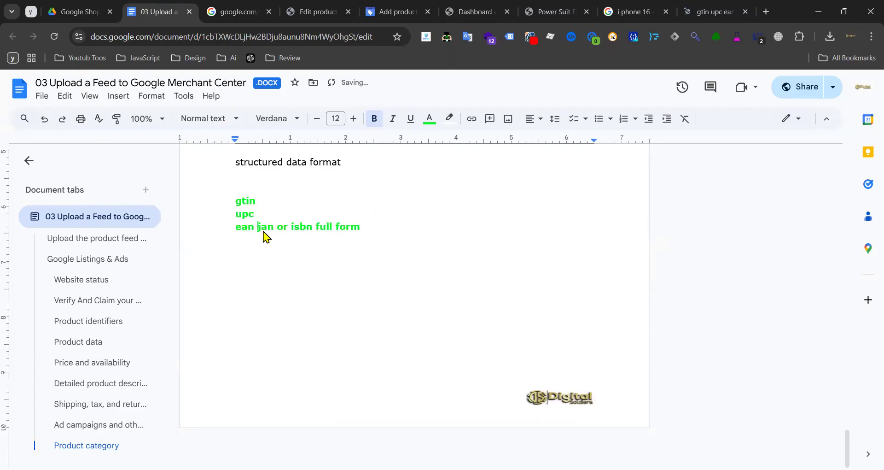
{"action": "key", "text": "Return"}
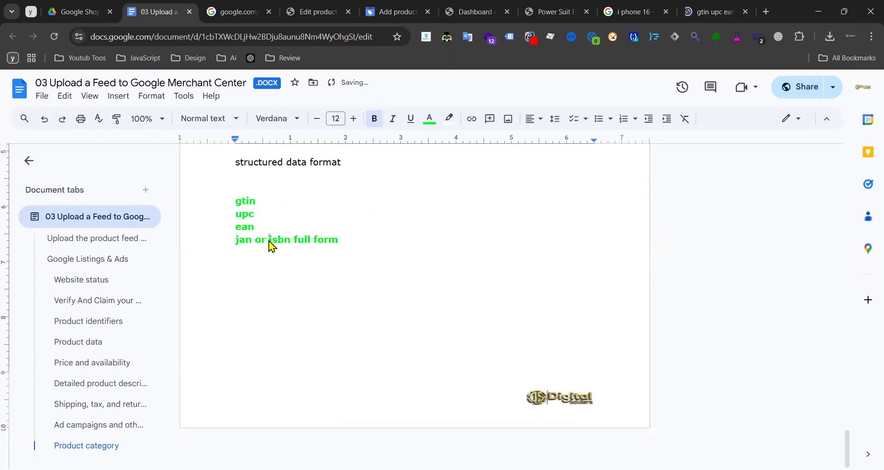
{"action": "left_click", "coordinate": [269, 240]}
{"action": "key", "text": "Return"}
- Delete 'or' and add 'full form' after jan and gtin
{"action": "key", "text": "BackSpace"}
{"action": "key", "text": "BackSpace"}
{"action": "key", "text": "BackSpace"}
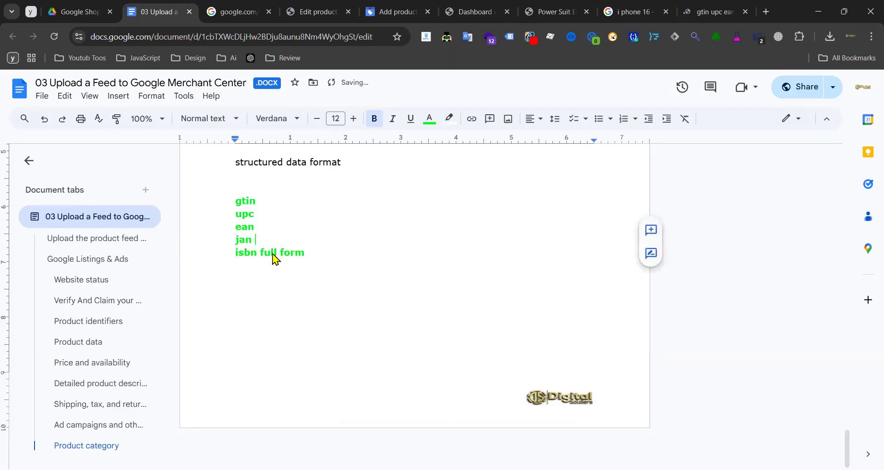
{"action": "left_click_drag", "start_coordinate": [261, 253], "coordinate": [305, 258]}
{"action": "key", "text": "ctrl+c"}
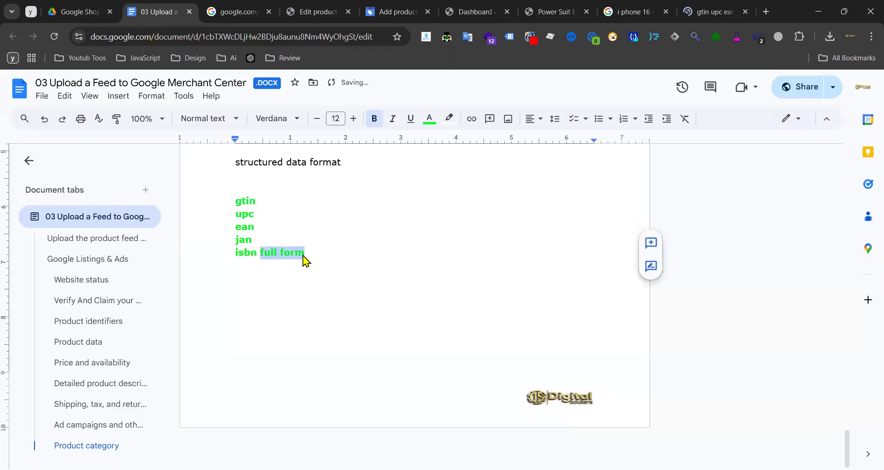
{"action": "double_click", "coordinate": [277, 240]}
{"action": "key", "text": "ctrl+v"}
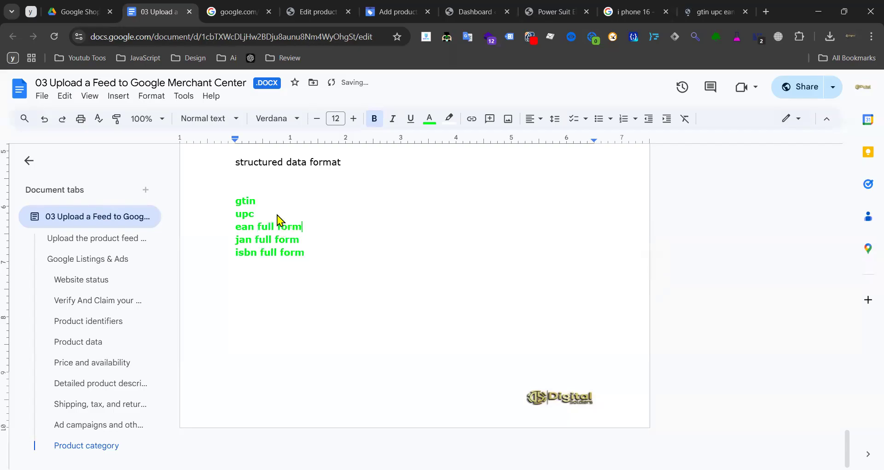
{"action": "double_click", "coordinate": [278, 200]}
{"action": "key", "text": "ctrl+v"}
{"action": "left_click_drag", "start_coordinate": [303, 201], "coordinate": [231, 208]}
{"action": "key", "text": "ctrl+c"}
- Search Google for 'gtin full form' and find that GTIN means Global Trade Item Number
{"action": "left_click", "coordinate": [690, 7]}
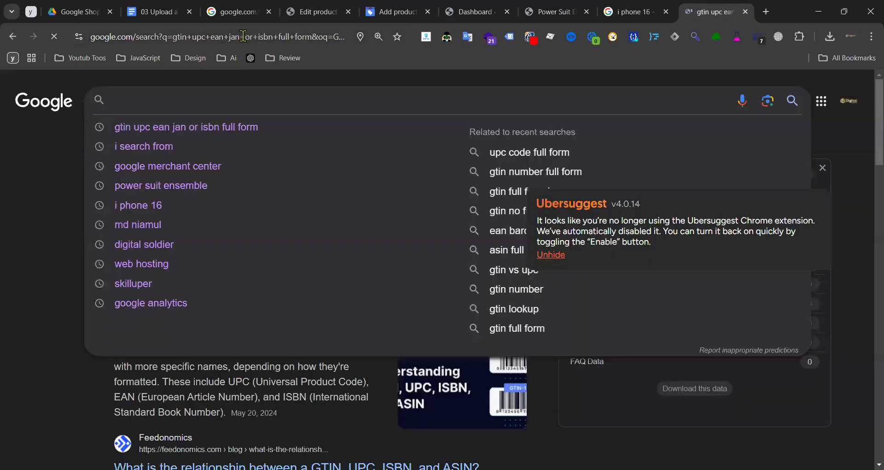
{"action": "left_click", "coordinate": [243, 36]}
{"action": "key", "text": "ctrl+v"}
{"action": "key", "text": "Return"}
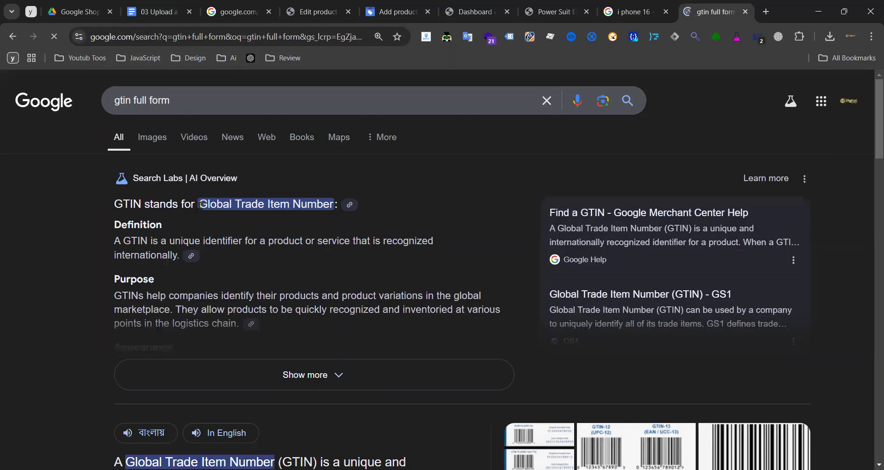
{"action": "left_click_drag", "start_coordinate": [261, 207], "coordinate": [334, 205]}
{"action": "left_click", "coordinate": [329, 205]}
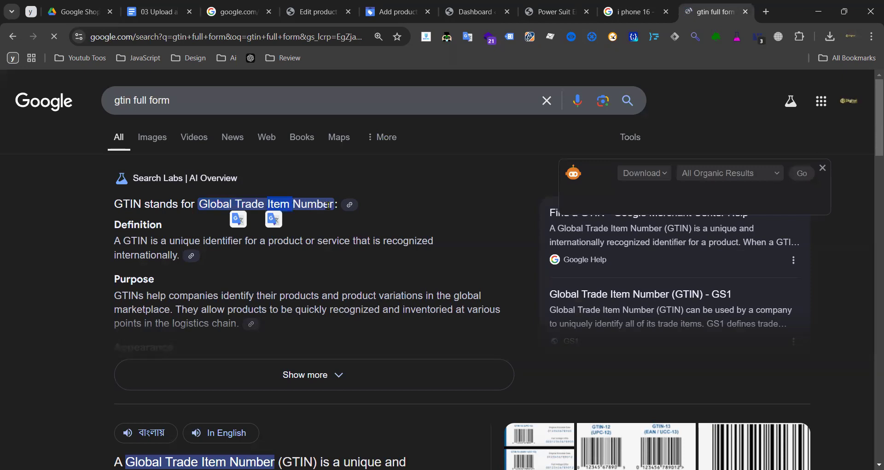
- Read the expanded AI Overview on GTIN's purpose and structure, then return to the Merchant Center GTIN field
{"action": "scroll", "coordinate": [419, 203], "scroll_direction": "down", "scroll_amount": 6}
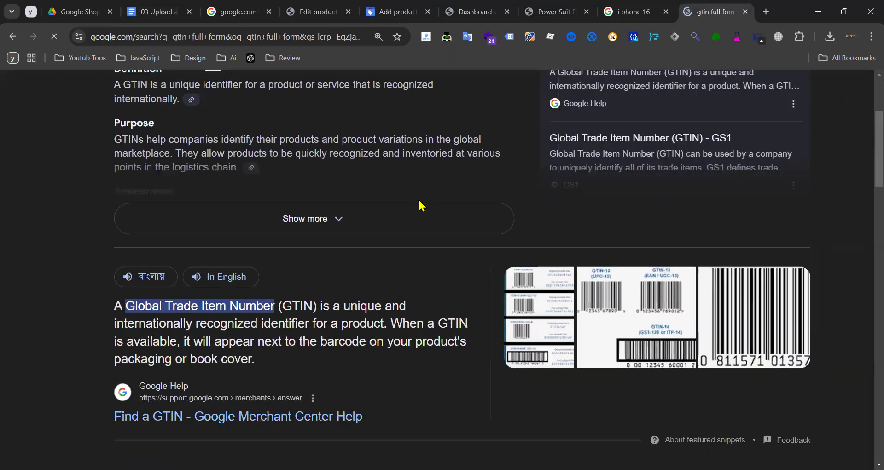
{"action": "scroll", "coordinate": [711, 196], "scroll_direction": "up", "scroll_amount": 3}
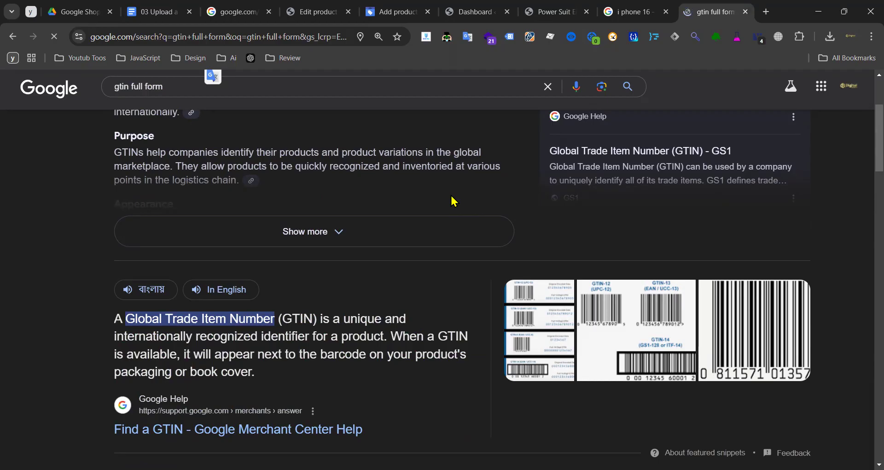
{"action": "scroll", "coordinate": [437, 212], "scroll_direction": "up", "scroll_amount": 3}
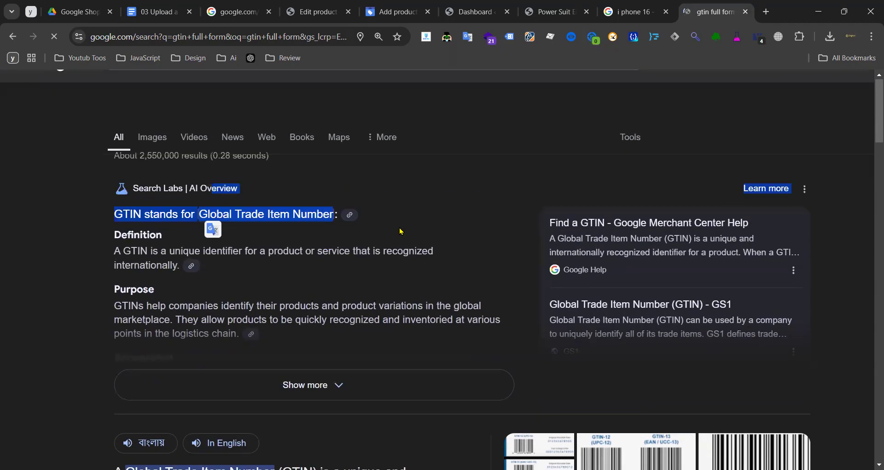
{"action": "left_click", "coordinate": [289, 217]}
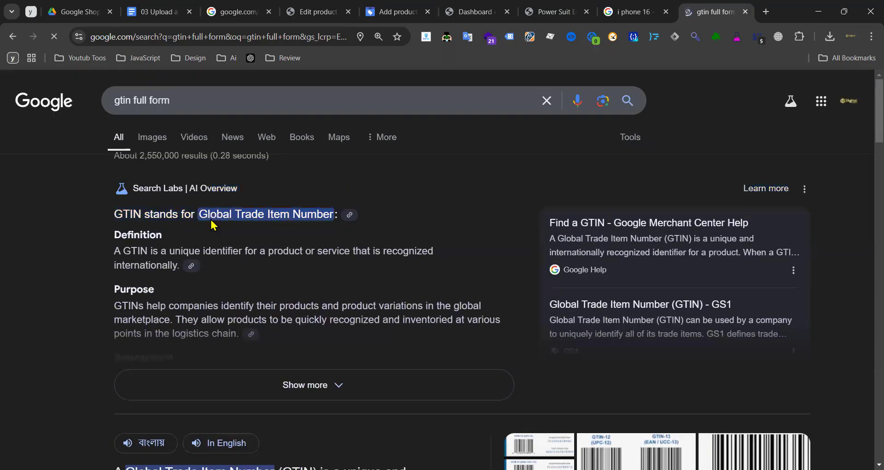
{"action": "left_click_drag", "start_coordinate": [321, 215], "coordinate": [334, 214]}
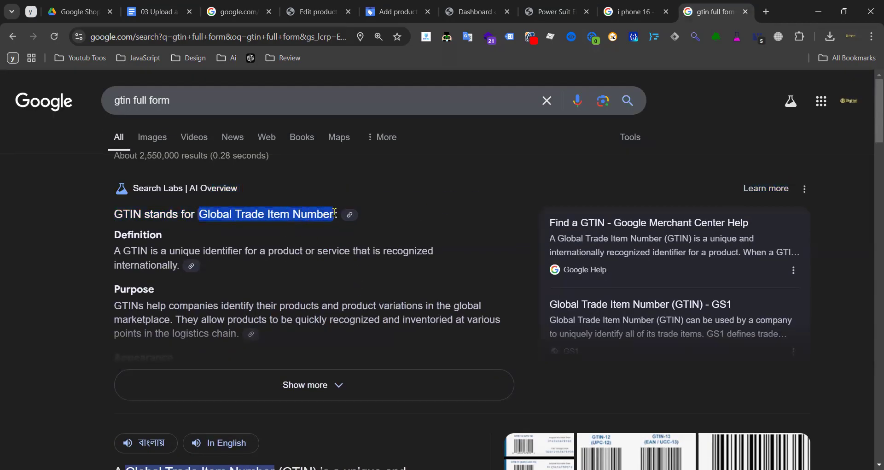
{"action": "left_click", "coordinate": [213, 234]}
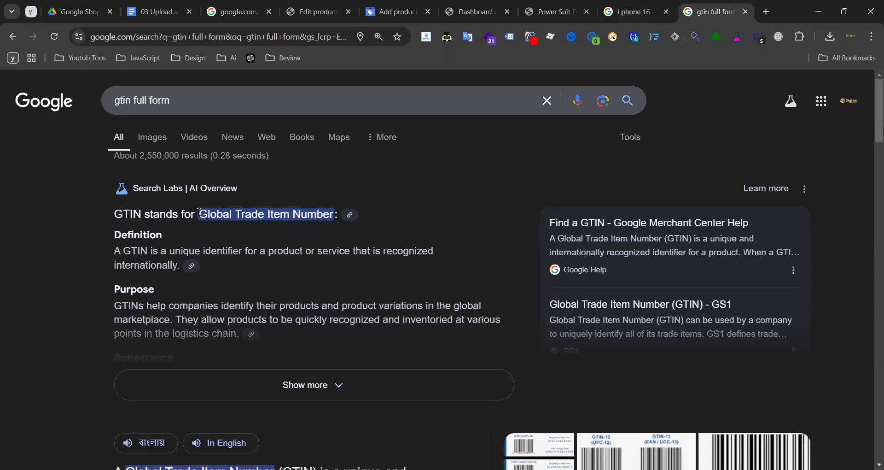
{"action": "scroll", "coordinate": [519, 225], "scroll_direction": "down", "scroll_amount": 3}
{"action": "scroll", "coordinate": [474, 227], "scroll_direction": "down", "scroll_amount": 3}
{"action": "scroll", "coordinate": [474, 227], "scroll_direction": "up", "scroll_amount": 5}
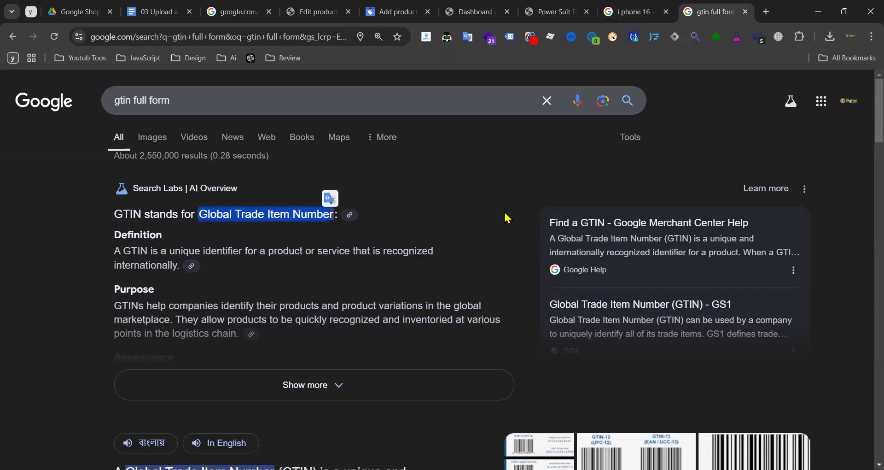
{"action": "left_click", "coordinate": [347, 383]}
{"action": "scroll", "coordinate": [403, 295], "scroll_direction": "down", "scroll_amount": 5}
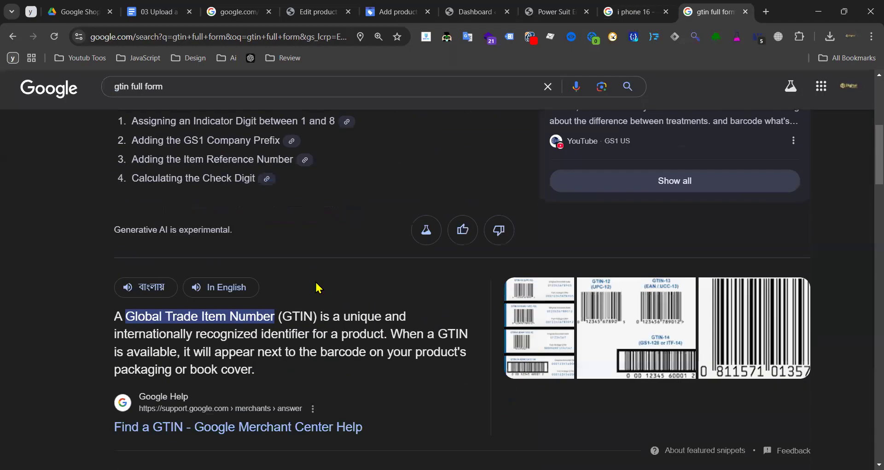
{"action": "scroll", "coordinate": [317, 288], "scroll_direction": "up", "scroll_amount": 3}
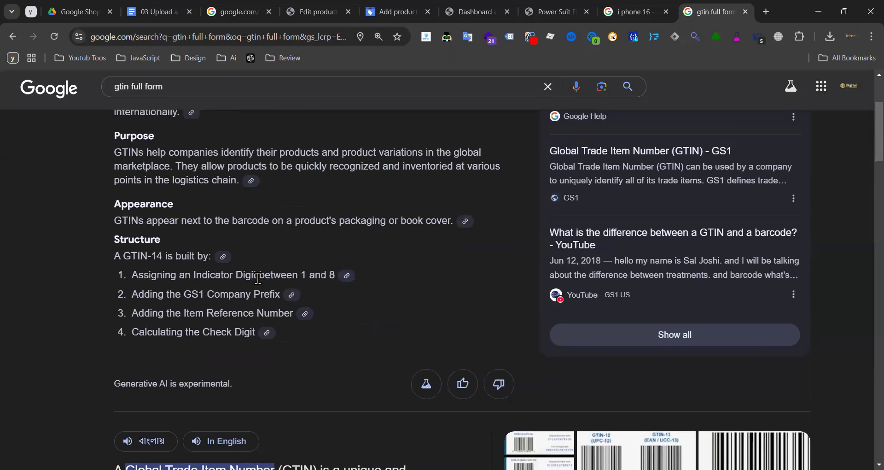
{"action": "left_click", "coordinate": [393, 12]}
{"action": "left_click", "coordinate": [353, 304]}
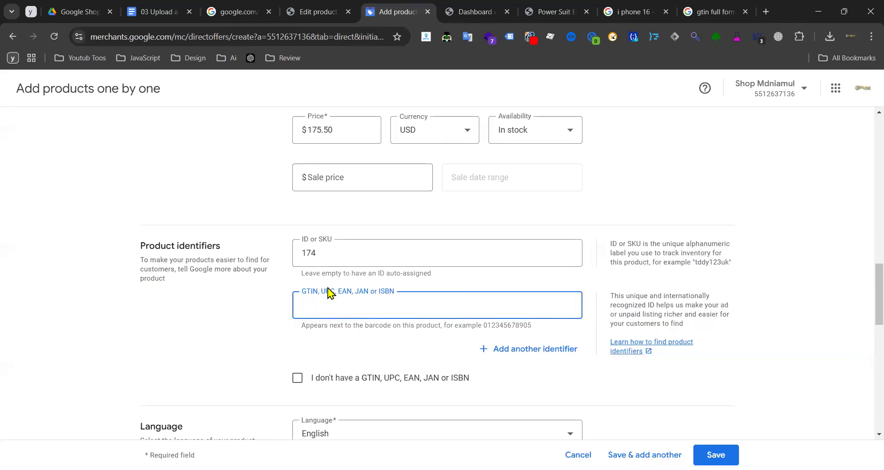
- Copy 'upc full form' from the notes and run it as a Google search
{"action": "left_click_drag", "start_coordinate": [322, 288], "coordinate": [329, 291]}
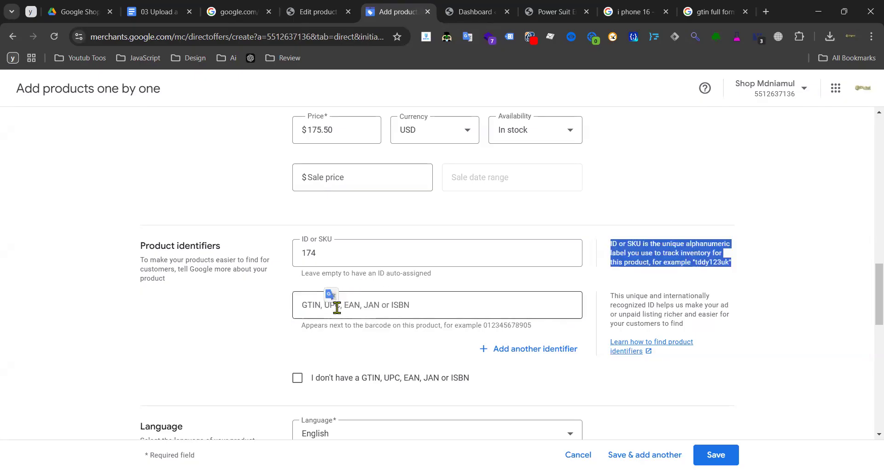
{"action": "left_click", "coordinate": [162, 11]}
{"action": "left_click_drag", "start_coordinate": [306, 214], "coordinate": [227, 215]}
{"action": "key", "text": "ctrl+c"}
{"action": "left_click", "coordinate": [717, 11]}
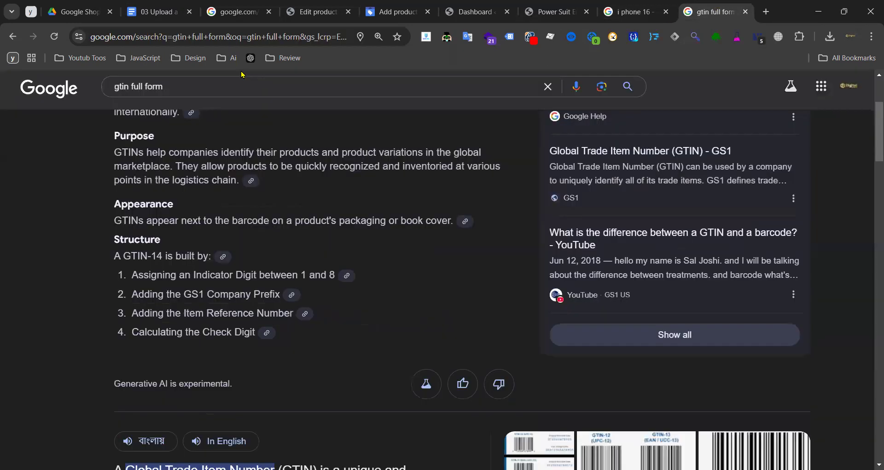
{"action": "left_click", "coordinate": [235, 36]}
{"action": "key", "text": "ctrl+v"}
{"action": "key", "text": "Return"}
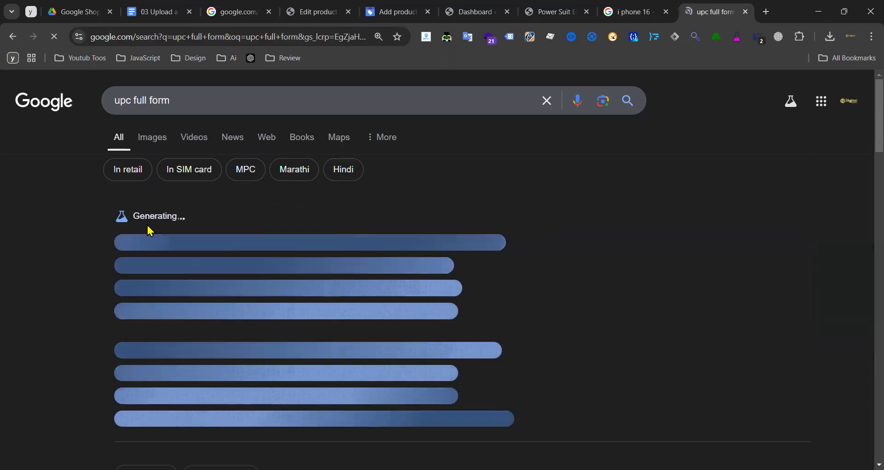
- Read the UPC results, noting UPC stands for Universal Product Code, a Global Trade Item type
{"action": "scroll", "coordinate": [220, 186], "scroll_direction": "down", "scroll_amount": 3}
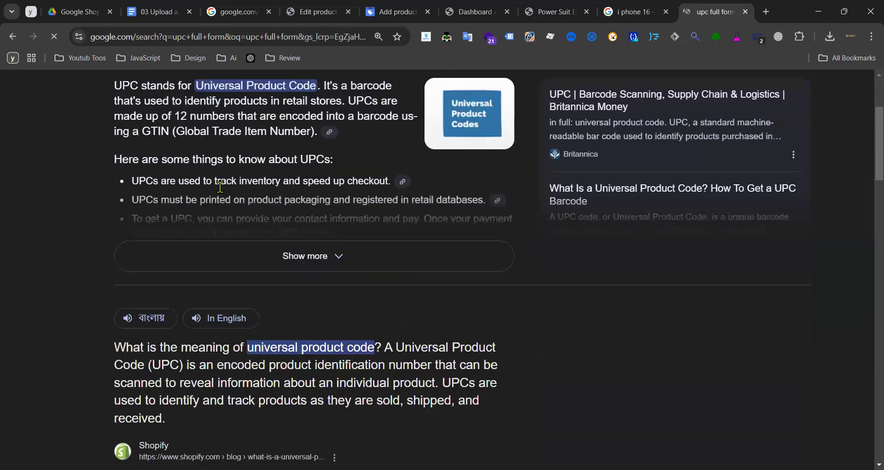
{"action": "scroll", "coordinate": [231, 183], "scroll_direction": "up", "scroll_amount": 3}
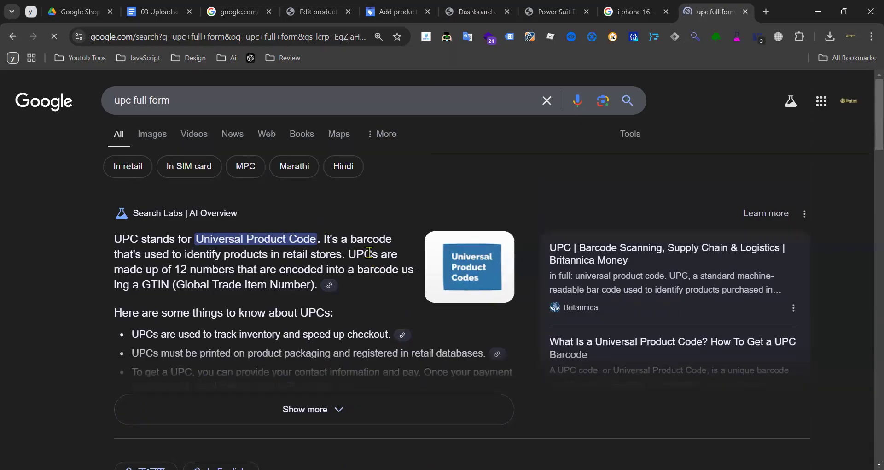
{"action": "left_click_drag", "start_coordinate": [349, 254], "coordinate": [372, 253]}
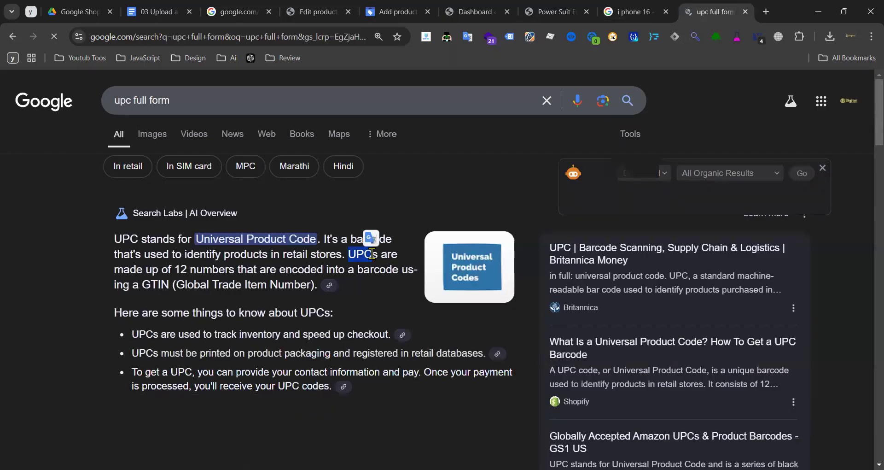
{"action": "left_click", "coordinate": [370, 253]}
{"action": "mouse_move", "coordinate": [366, 252]}
{"action": "left_mouse_down"}
{"action": "mouse_move", "coordinate": [354, 252]}
{"action": "mouse_move", "coordinate": [374, 265]}
{"action": "left_mouse_up"}
{"action": "left_click", "coordinate": [352, 264]}
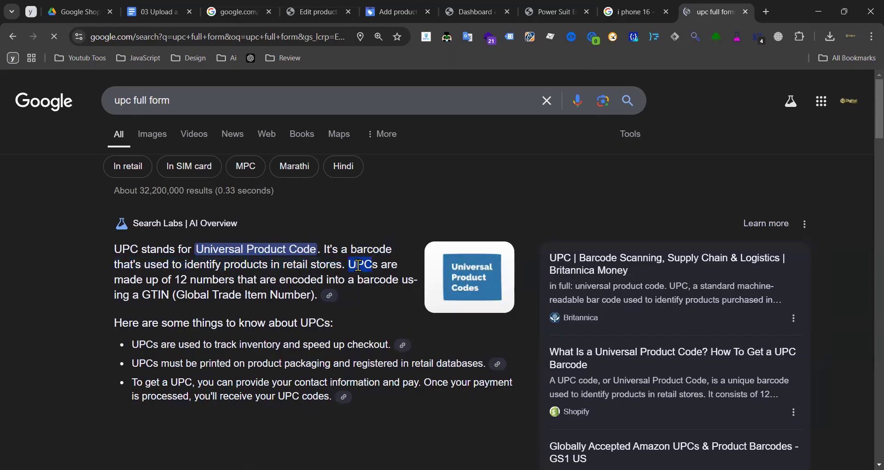
{"action": "left_click_drag", "start_coordinate": [179, 296], "coordinate": [267, 297]}
{"action": "left_click", "coordinate": [217, 275]}
- Copy 'ean full form' from the notes and search it in Google
{"action": "left_click", "coordinate": [158, 12]}
{"action": "left_click_drag", "start_coordinate": [235, 229], "coordinate": [304, 228]}
{"action": "key", "text": "ctrl+c"}
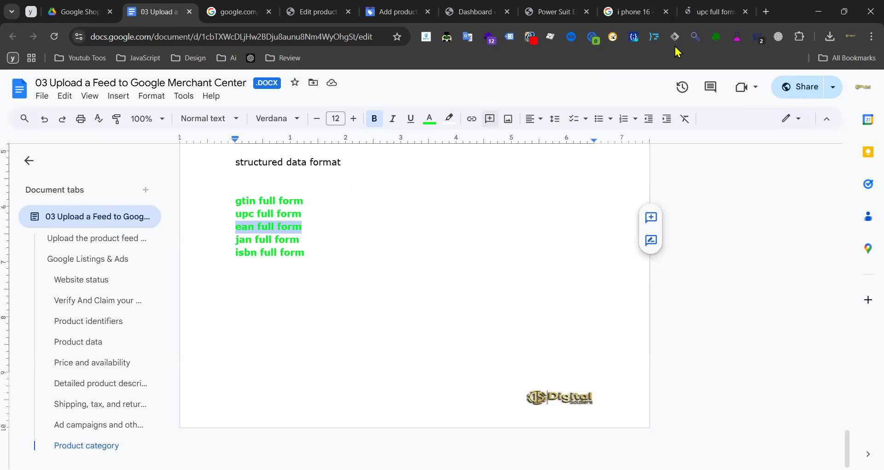
{"action": "left_click", "coordinate": [704, 13]}
{"action": "left_click", "coordinate": [184, 37]}
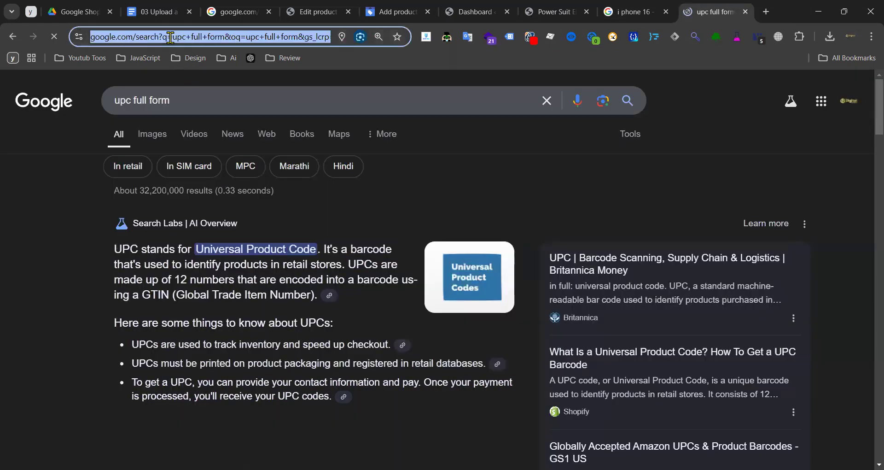
{"action": "key", "text": "ctrl+v"}
{"action": "key", "text": "Return"}
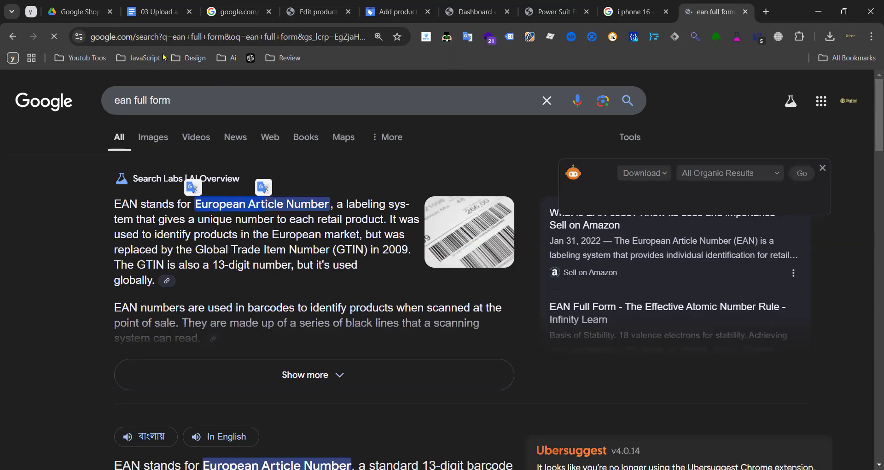
- Copy 'jan full form' from the notes and search it in Google
{"action": "left_click", "coordinate": [152, 12]}
{"action": "left_click_drag", "start_coordinate": [236, 239], "coordinate": [300, 239]}
{"action": "key", "text": "ctrl+c"}
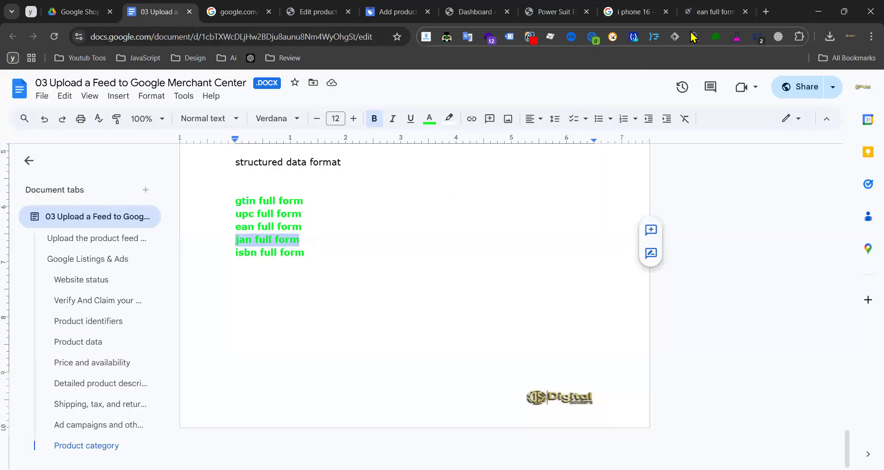
{"action": "left_click", "coordinate": [714, 12]}
{"action": "left_click", "coordinate": [247, 43]}
{"action": "key", "text": "ctrl+v"}
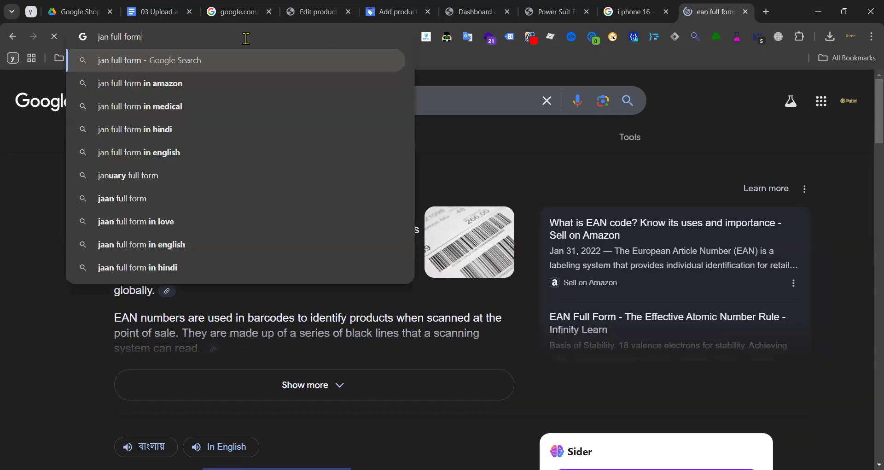
{"action": "key", "text": "Return"}
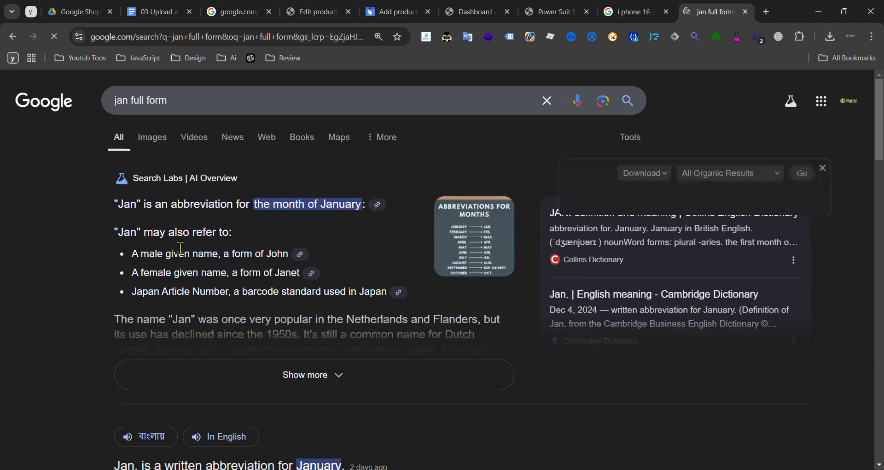
- Refine the query to 'jan GTIN full form', finding JAN means Japanese Article Number
{"action": "scroll", "coordinate": [208, 255], "scroll_direction": "down", "scroll_amount": 1}
{"action": "scroll", "coordinate": [208, 254], "scroll_direction": "up", "scroll_amount": 1}
{"action": "left_click", "coordinate": [128, 100]}
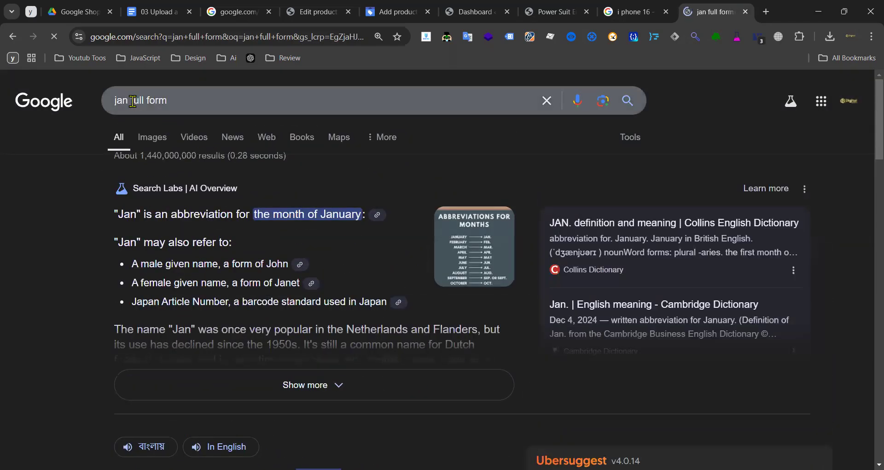
{"action": "type", "text": "GTI"}
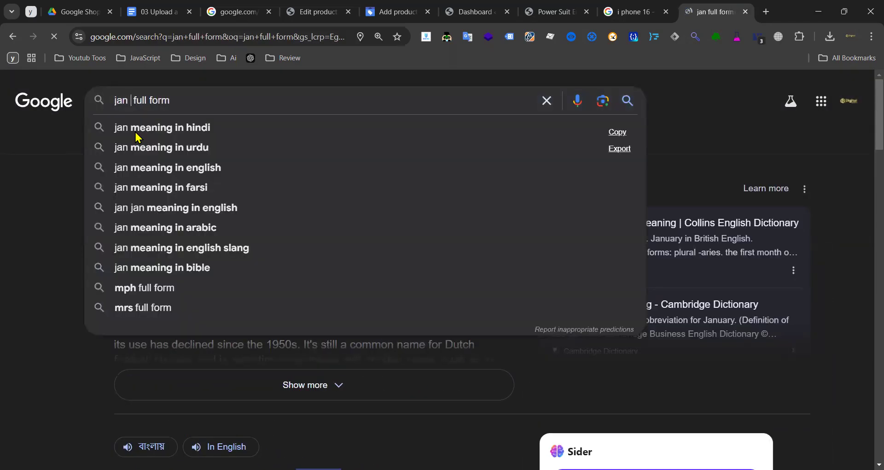
{"action": "type", "text": "N"}
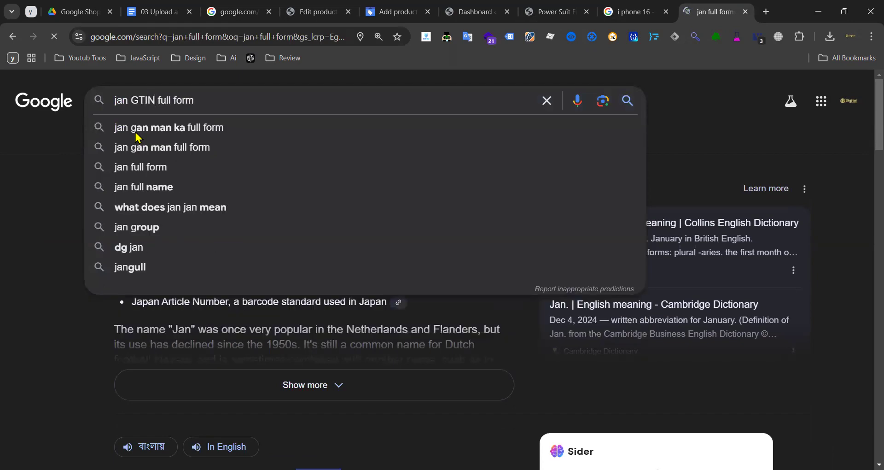
{"action": "key", "text": "Return"}
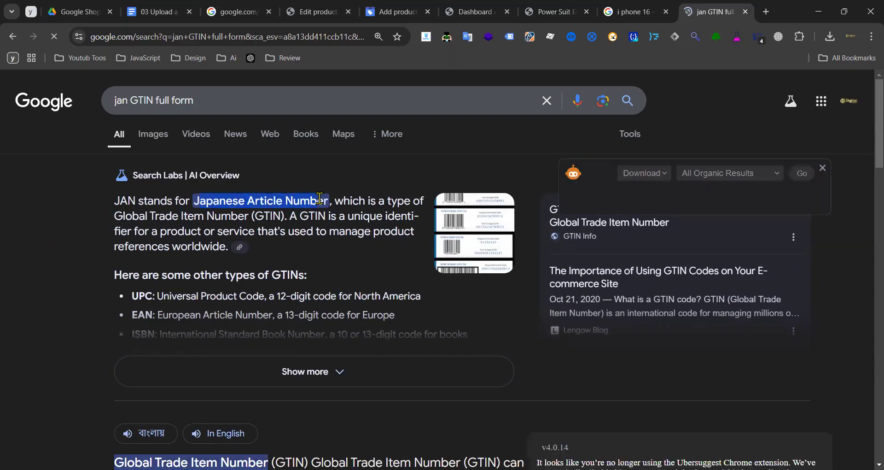
{"action": "double_click", "coordinate": [244, 211]}
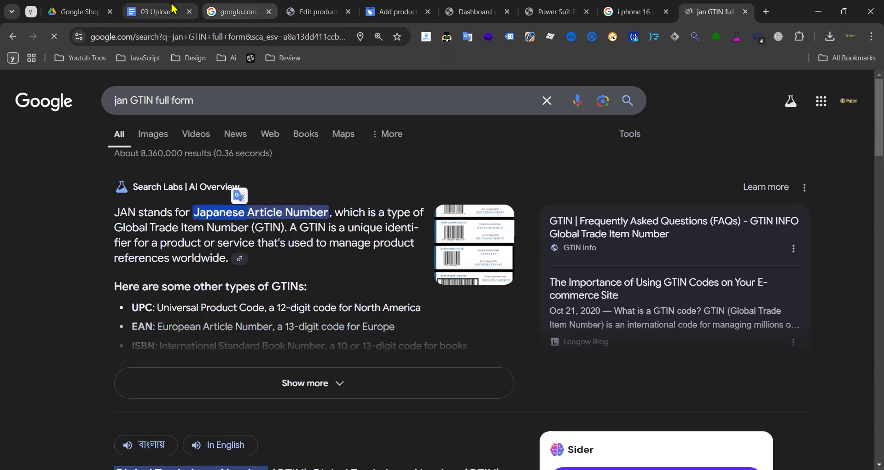
- Delete the five full-form lookup lines from the Google Docs notes
{"action": "left_click", "coordinate": [155, 11]}
{"action": "left_click_drag", "start_coordinate": [312, 258], "coordinate": [225, 199]}
{"action": "key", "text": "BackSpace"}
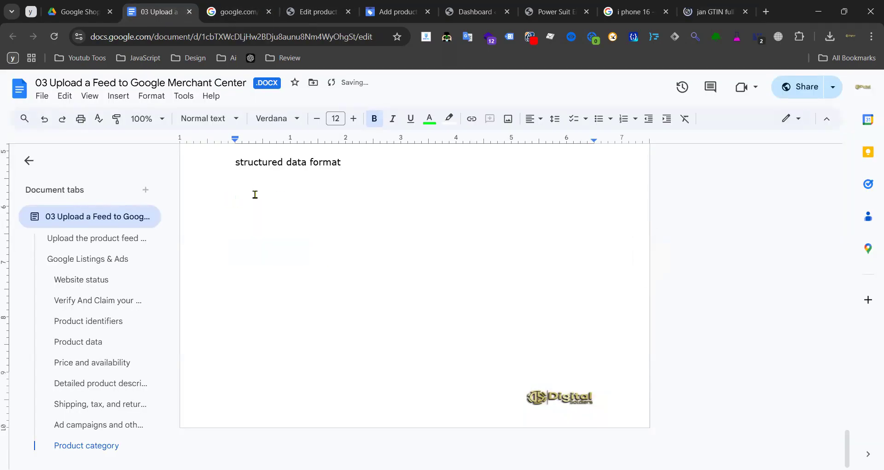
{"action": "left_click", "coordinate": [256, 194]}
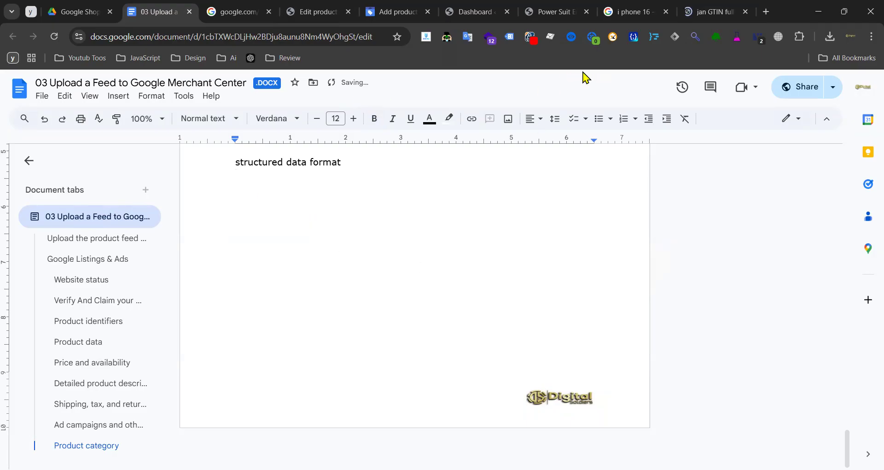
{"action": "left_click", "coordinate": [235, 11]}
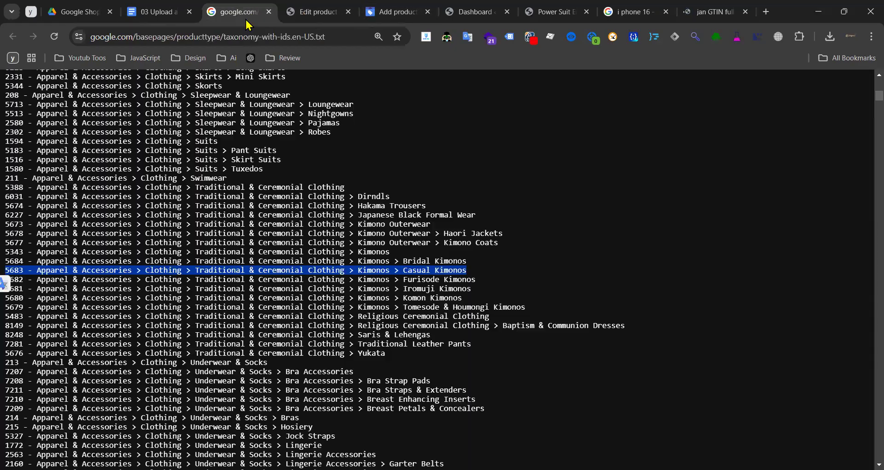
{"action": "left_click", "coordinate": [155, 12]}
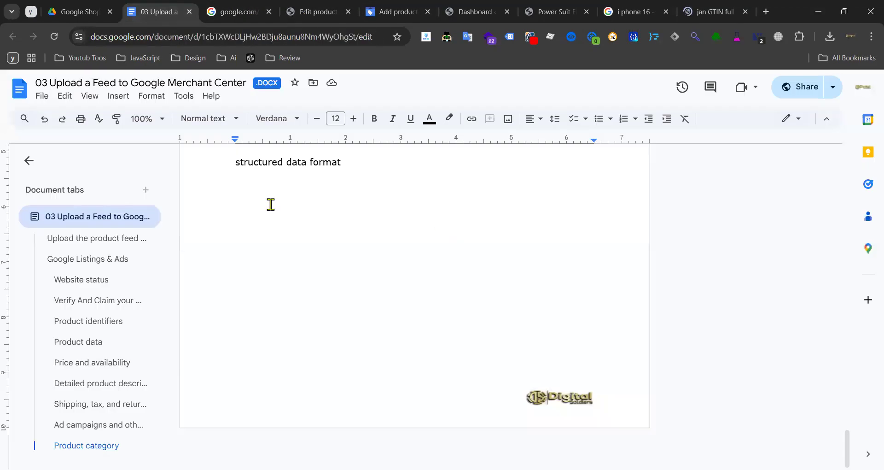
{"action": "left_click", "coordinate": [709, 12]}
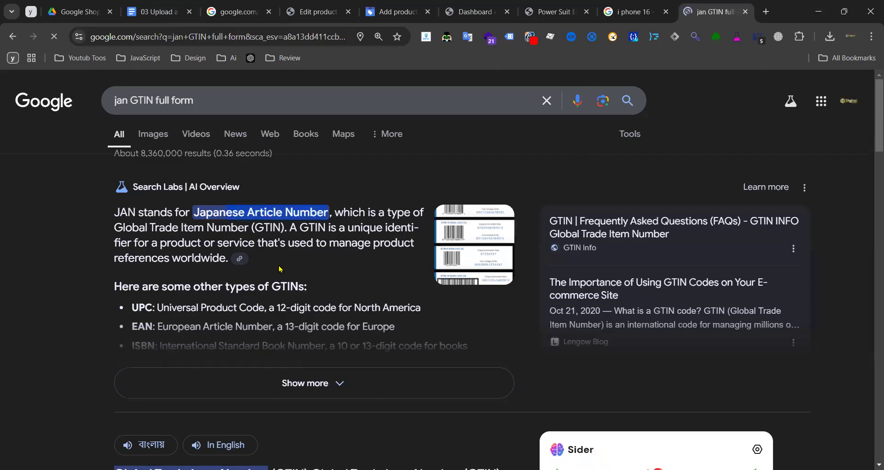
- Go back to the 'gtin full form' results and expand the full AI Overview
{"action": "left_click", "coordinate": [13, 37]}
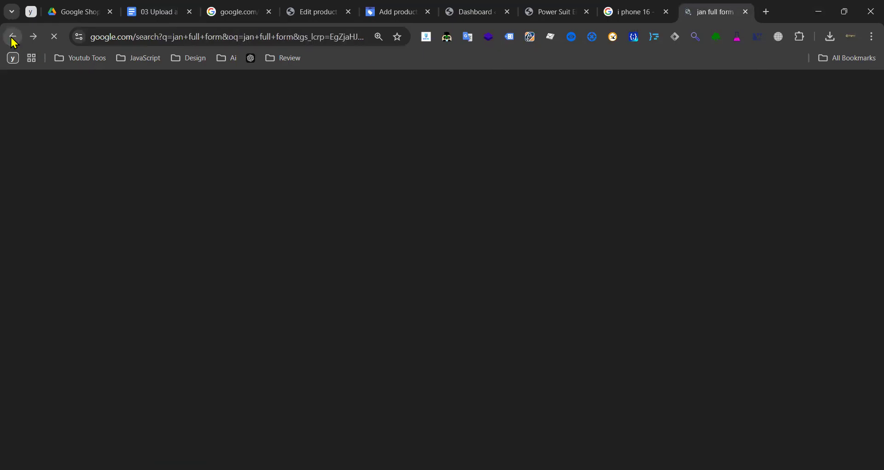
{"action": "left_click", "coordinate": [12, 40]}
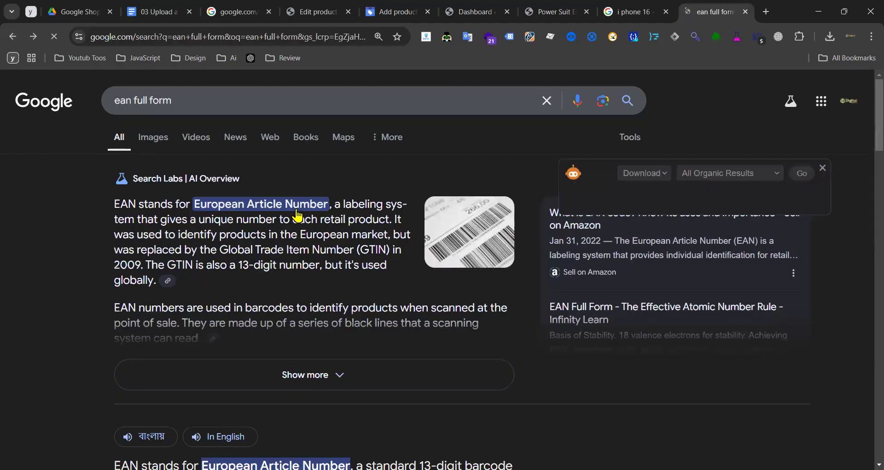
{"action": "left_click", "coordinate": [11, 40]}
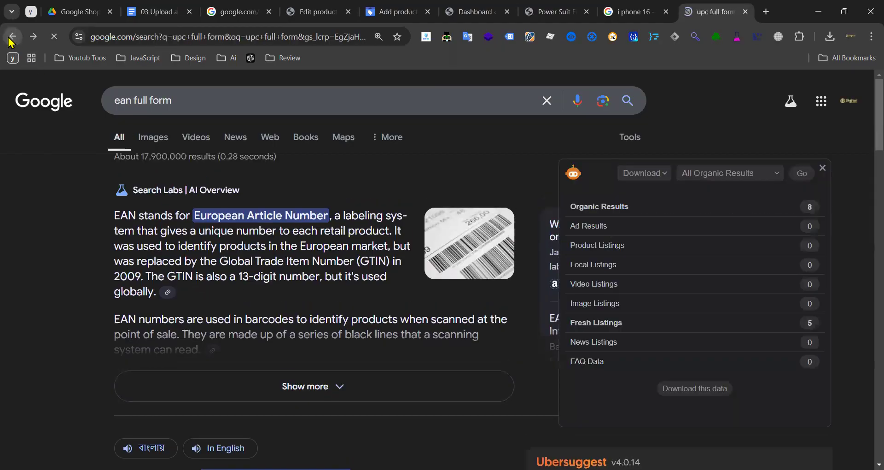
{"action": "left_click", "coordinate": [12, 39]}
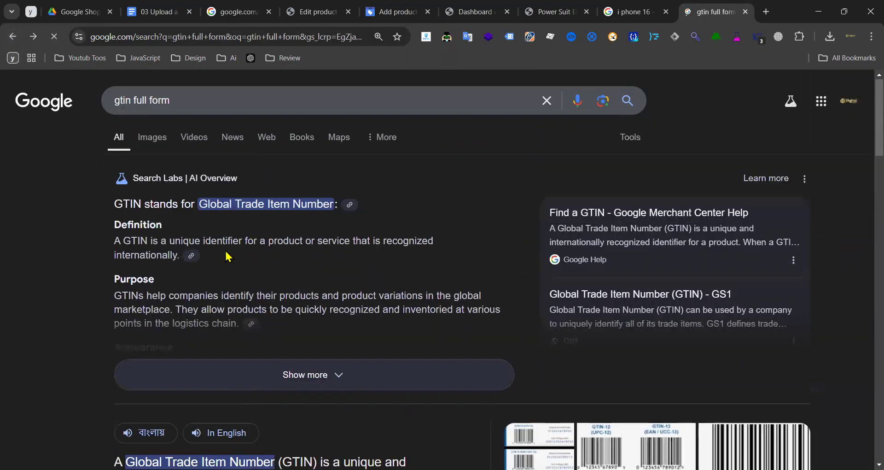
{"action": "left_click", "coordinate": [339, 377]}
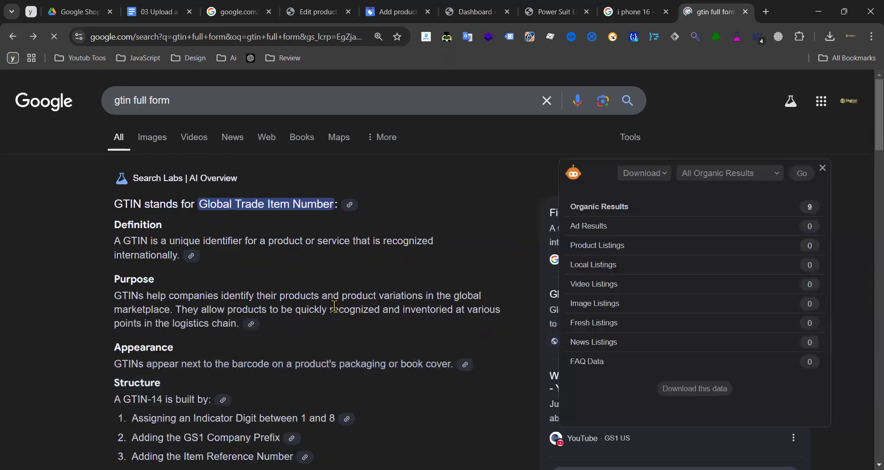
{"action": "scroll", "coordinate": [293, 309], "scroll_direction": "down", "scroll_amount": 3}
- Copy 'GS1 Company' from the GTIN structure list and search it in Google
{"action": "left_click_drag", "start_coordinate": [186, 284], "coordinate": [263, 284]}
{"action": "left_click", "coordinate": [276, 285]}
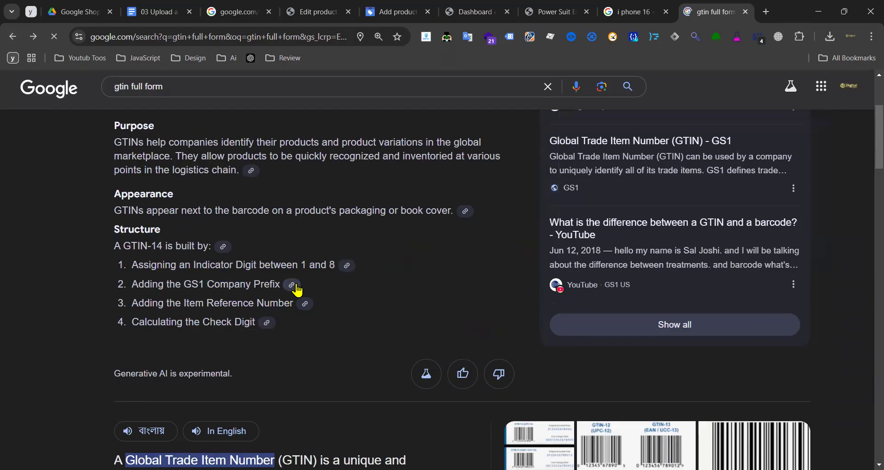
{"action": "left_click", "coordinate": [292, 285]}
{"action": "left_click_drag", "start_coordinate": [184, 283], "coordinate": [251, 284]}
{"action": "key", "text": "ctrl+c"}
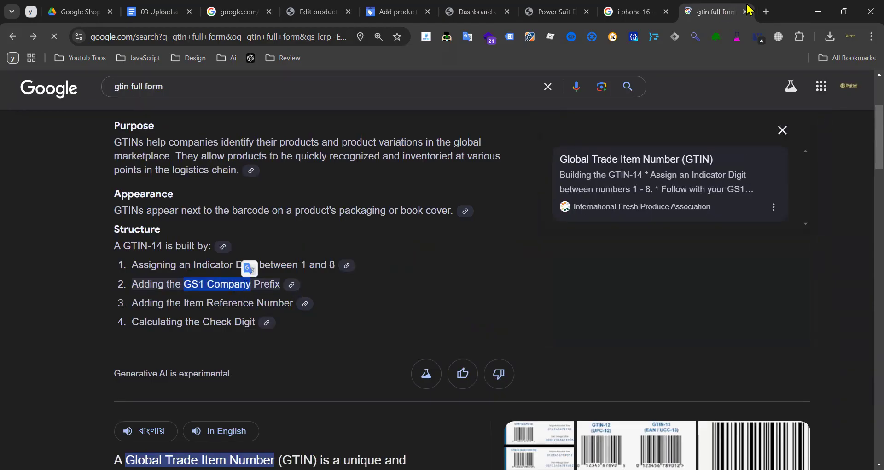
{"action": "left_click", "coordinate": [256, 37]}
{"action": "key", "text": "ctrl+v"}
{"action": "key", "text": "Return"}
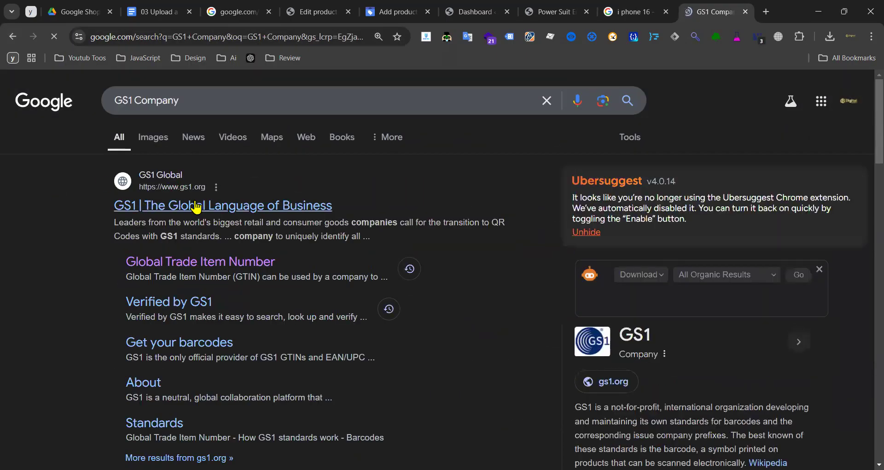
- Open the GS1 Global site and browse down to the country location picker
{"action": "left_click", "coordinate": [191, 217]}
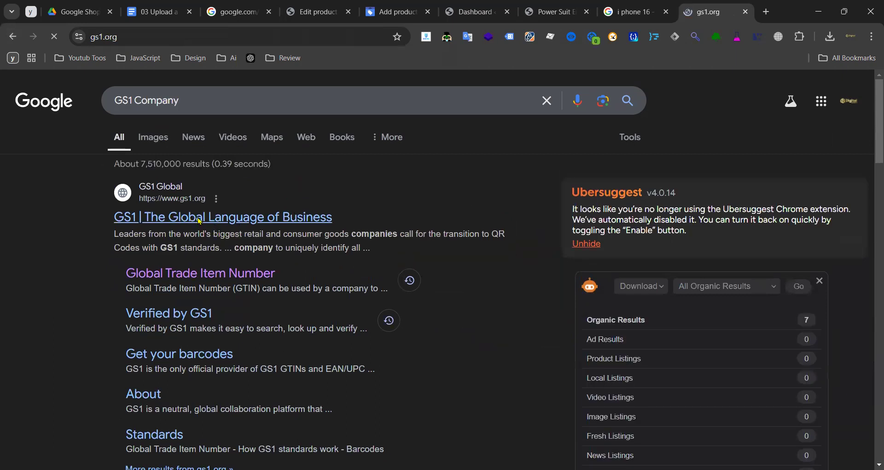
{"action": "scroll", "coordinate": [322, 216], "scroll_direction": "down", "scroll_amount": 15}
{"action": "scroll", "coordinate": [262, 237], "scroll_direction": "down", "scroll_amount": 4}
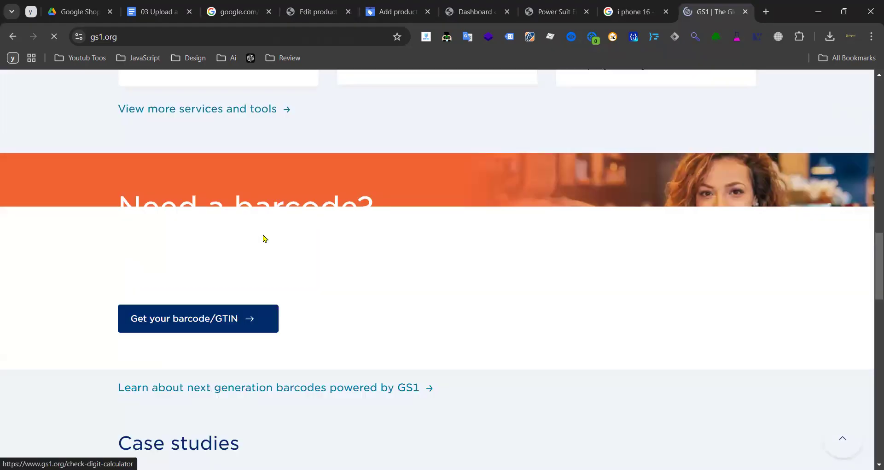
{"action": "scroll", "coordinate": [274, 235], "scroll_direction": "down", "scroll_amount": 3}
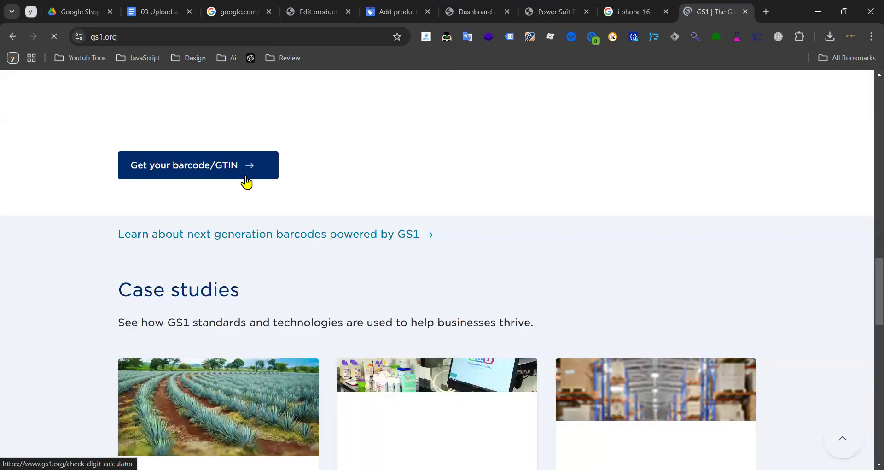
{"action": "scroll", "coordinate": [280, 270], "scroll_direction": "down", "scroll_amount": 6}
{"action": "scroll", "coordinate": [323, 258], "scroll_direction": "down", "scroll_amount": 3}
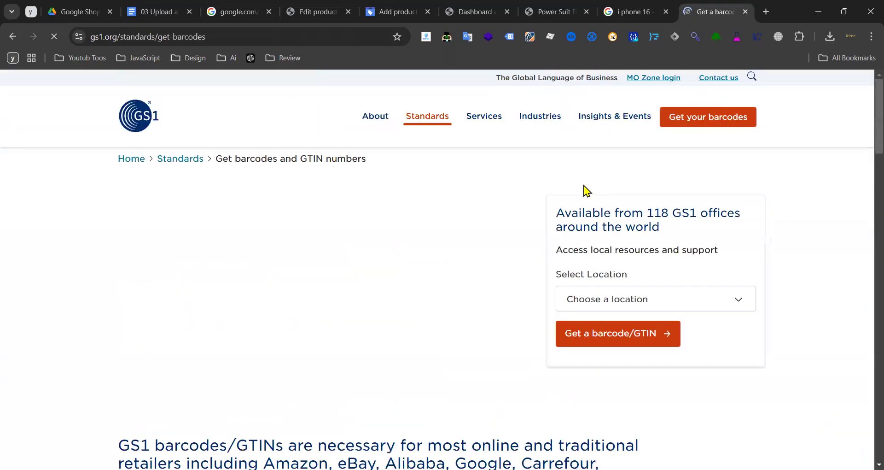
{"action": "scroll", "coordinate": [617, 147], "scroll_direction": "down", "scroll_amount": 4}
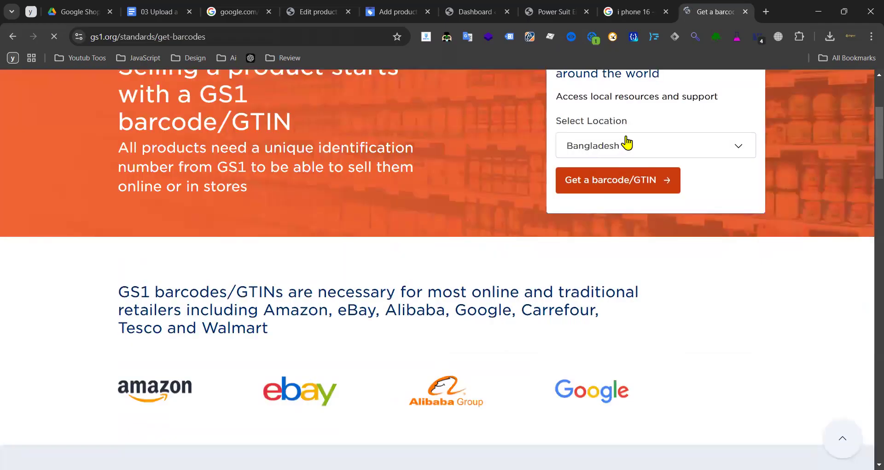
{"action": "left_click", "coordinate": [626, 145]}
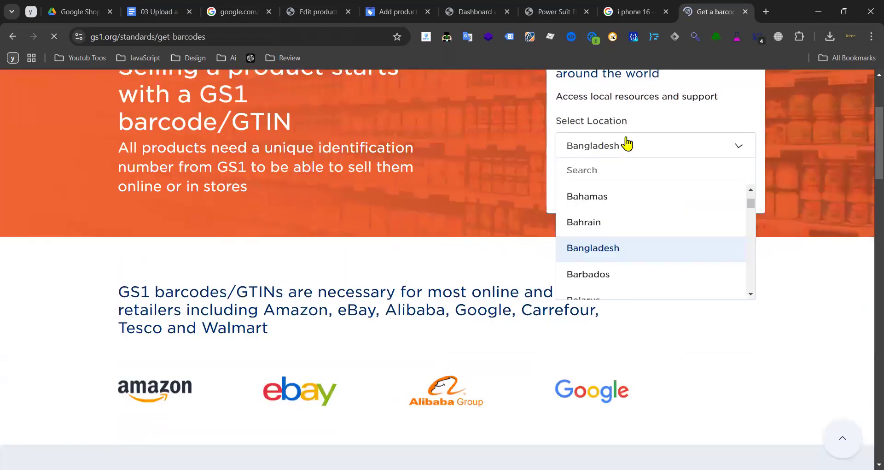
{"action": "left_click", "coordinate": [582, 251]}
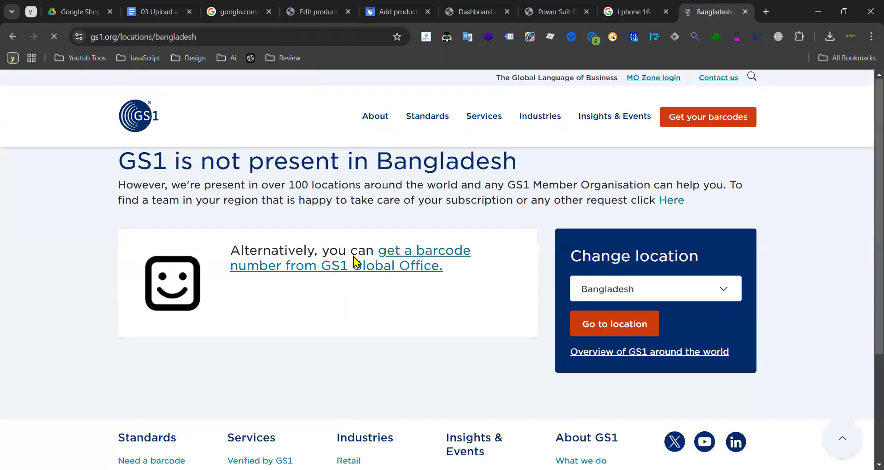
- Change the location to United States and go to its location page
{"action": "left_click", "coordinate": [628, 288]}
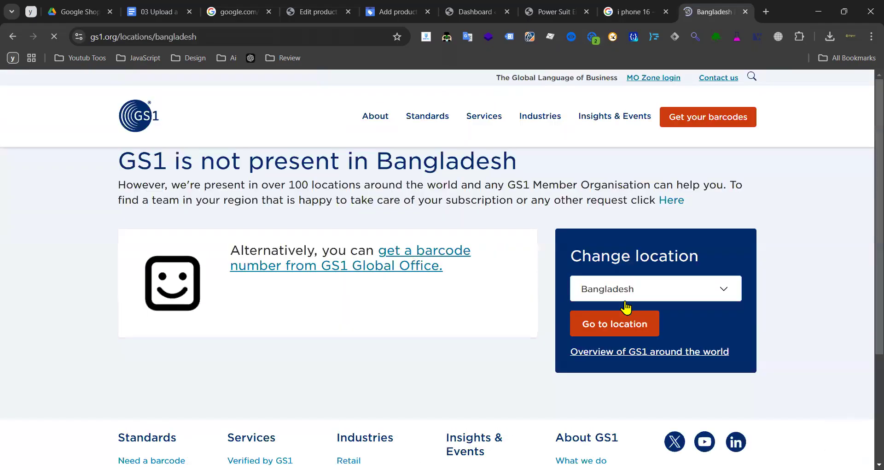
{"action": "scroll", "coordinate": [626, 396], "scroll_direction": "down", "scroll_amount": 10}
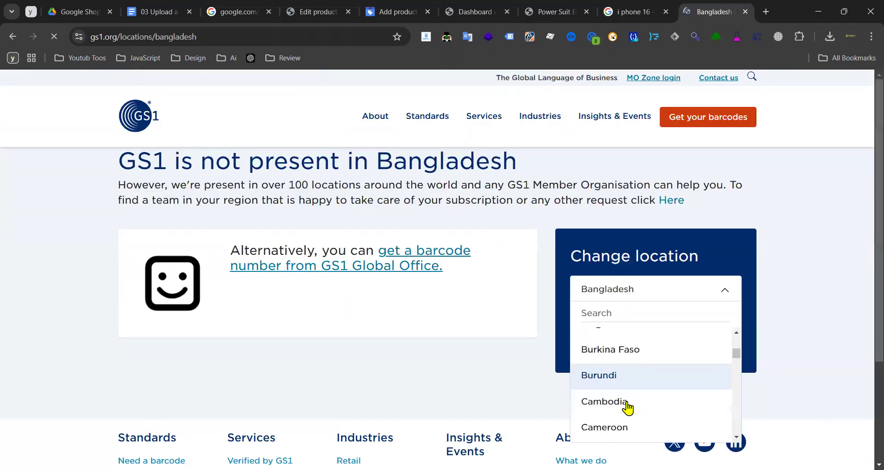
{"action": "scroll", "coordinate": [629, 408], "scroll_direction": "down", "scroll_amount": 20}
{"action": "scroll", "coordinate": [627, 409], "scroll_direction": "down", "scroll_amount": 20}
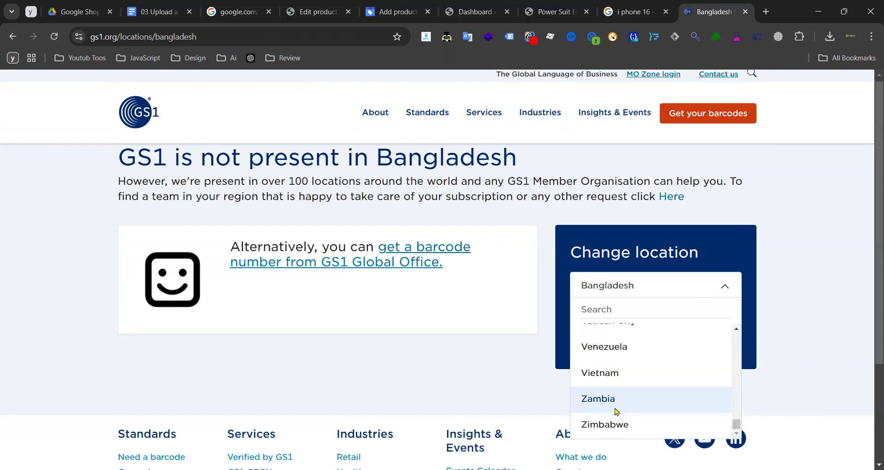
{"action": "scroll", "coordinate": [620, 247], "scroll_direction": "up", "scroll_amount": 5}
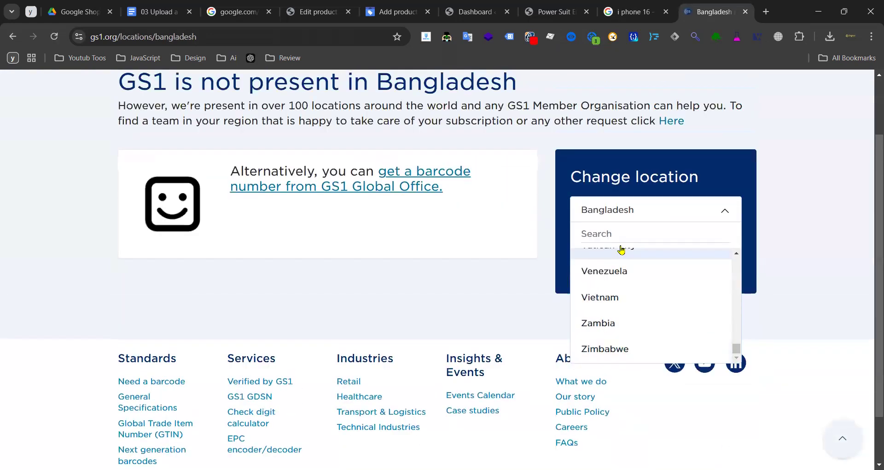
{"action": "scroll", "coordinate": [632, 303], "scroll_direction": "up", "scroll_amount": 3}
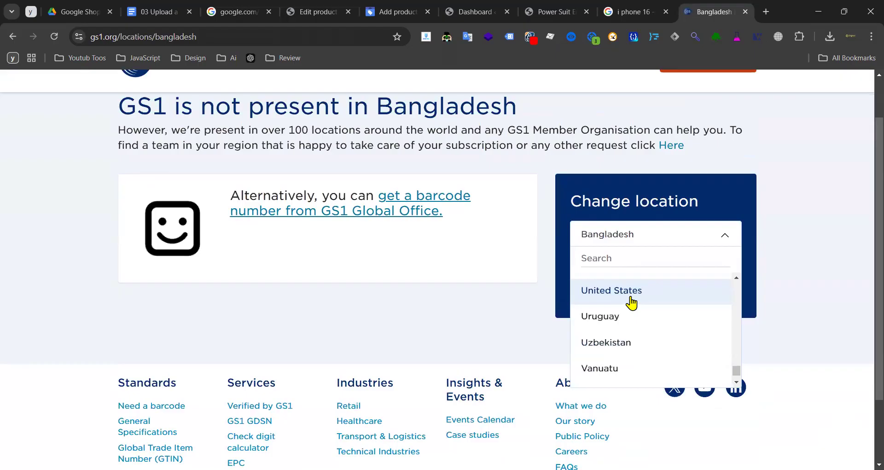
{"action": "left_click", "coordinate": [631, 308]}
{"action": "left_click", "coordinate": [624, 274]}
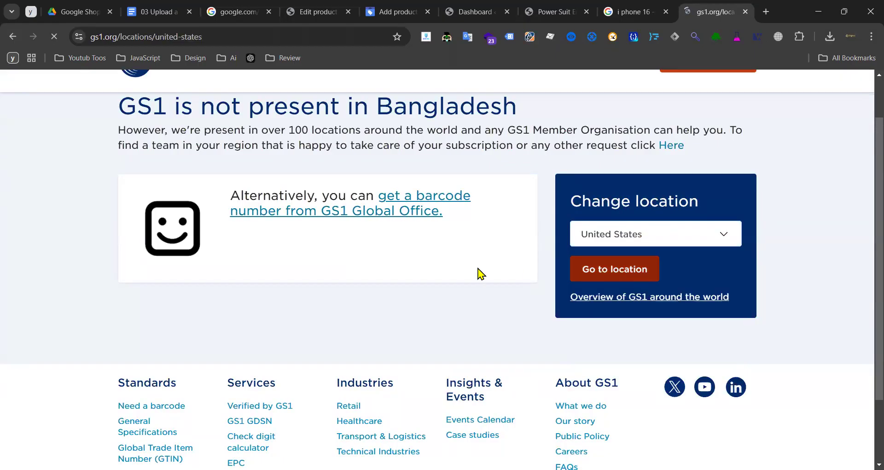
- Review the GS1 US office details and open its barcode page
{"action": "scroll", "coordinate": [417, 280], "scroll_direction": "down", "scroll_amount": 3}
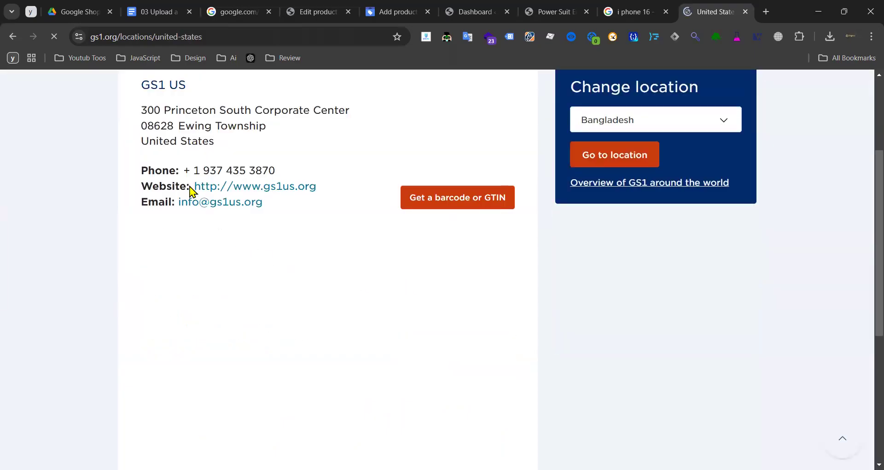
{"action": "scroll", "coordinate": [281, 247], "scroll_direction": "down", "scroll_amount": 3}
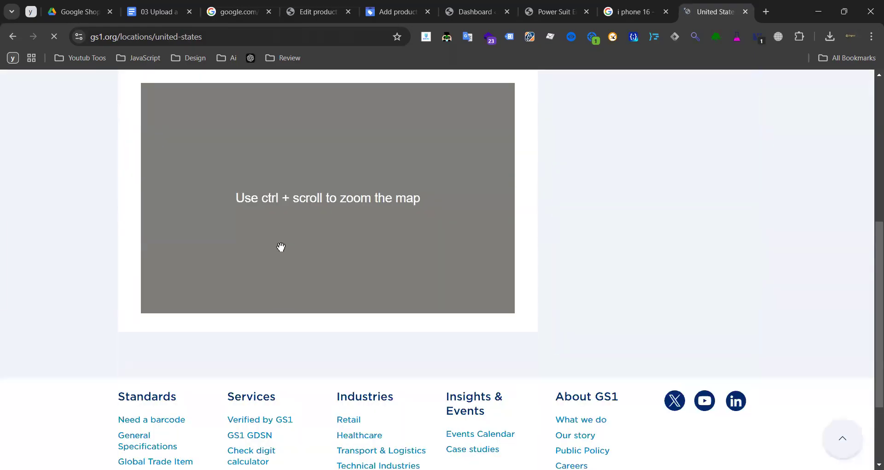
{"action": "scroll", "coordinate": [300, 247], "scroll_direction": "up", "scroll_amount": 3}
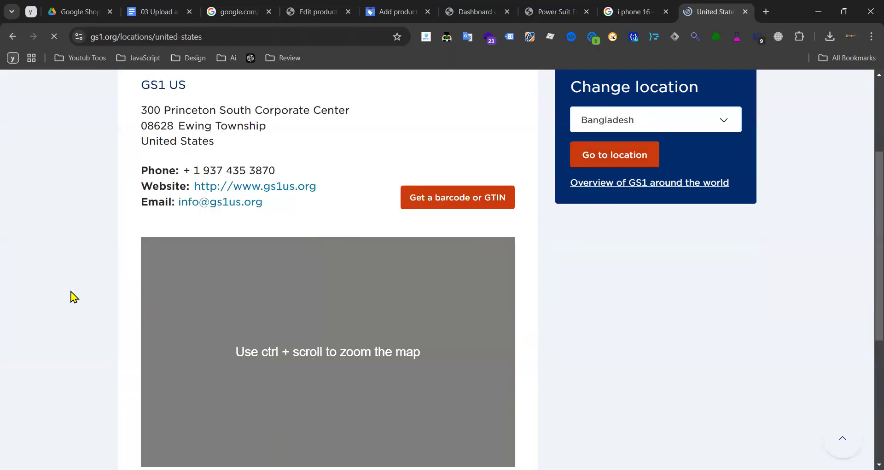
{"action": "scroll", "coordinate": [73, 292], "scroll_direction": "up", "scroll_amount": 3}
{"action": "scroll", "coordinate": [181, 272], "scroll_direction": "down", "scroll_amount": 6}
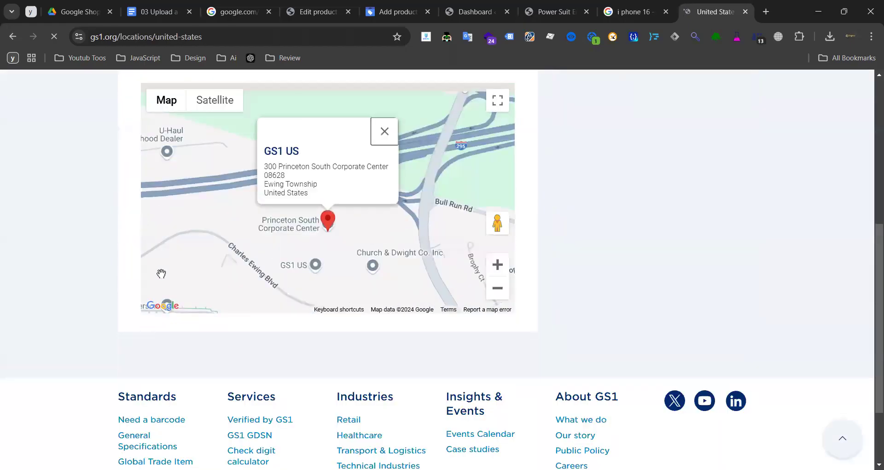
{"action": "scroll", "coordinate": [57, 271], "scroll_direction": "up", "scroll_amount": 3}
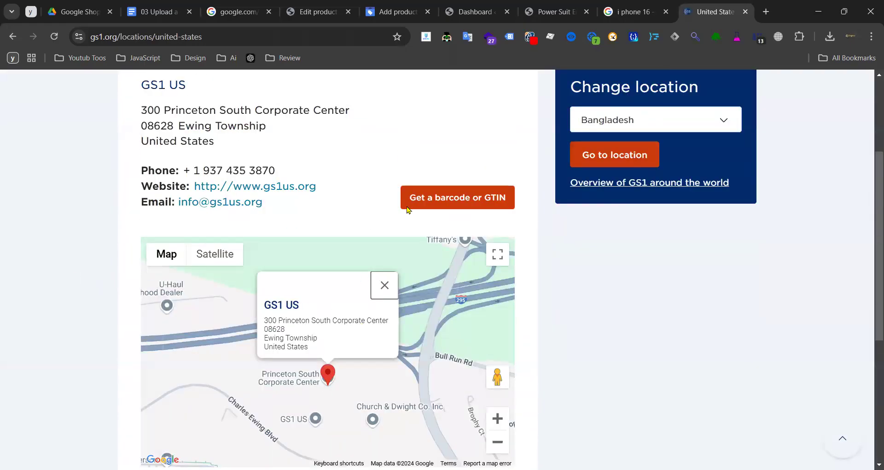
{"action": "left_click", "coordinate": [438, 198]}
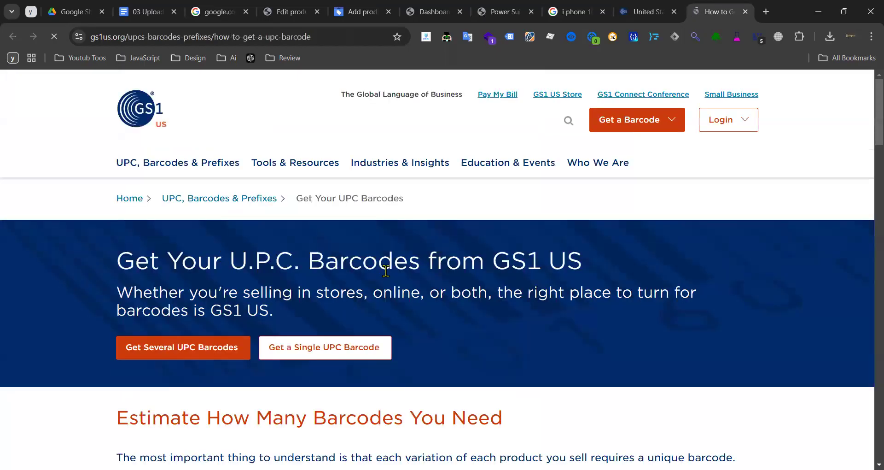
- Review the GS1 US prefix pricing table with initial and annual renewal fees
{"action": "scroll", "coordinate": [368, 262], "scroll_direction": "down", "scroll_amount": 10}
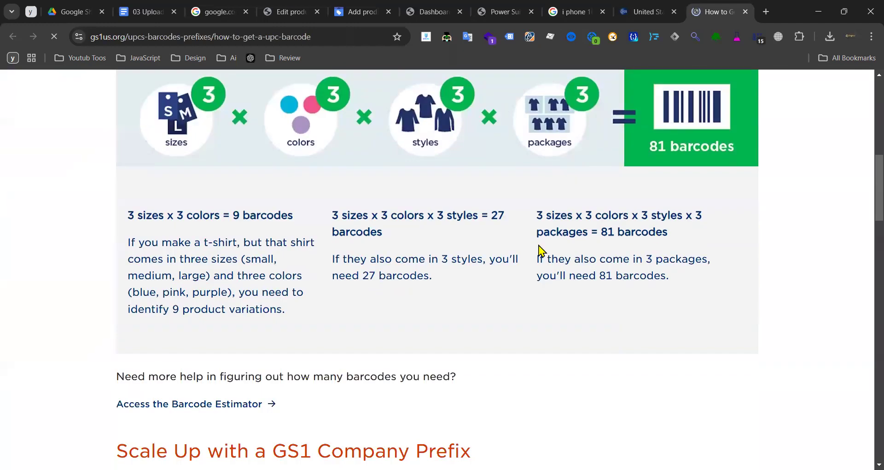
{"action": "scroll", "coordinate": [547, 249], "scroll_direction": "down", "scroll_amount": 10}
{"action": "scroll", "coordinate": [525, 257], "scroll_direction": "up", "scroll_amount": 3}
{"action": "scroll", "coordinate": [525, 257], "scroll_direction": "down", "scroll_amount": 10}
{"action": "scroll", "coordinate": [513, 256], "scroll_direction": "up", "scroll_amount": 6}
{"action": "scroll", "coordinate": [644, 242], "scroll_direction": "up", "scroll_amount": 3}
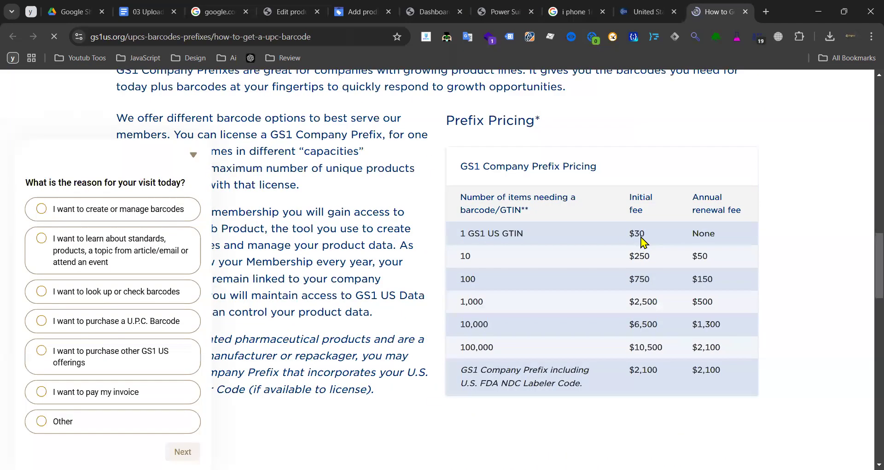
{"action": "left_click_drag", "start_coordinate": [635, 234], "coordinate": [653, 301]}
{"action": "left_click", "coordinate": [702, 248]}
{"action": "left_click_drag", "start_coordinate": [695, 231], "coordinate": [706, 279]}
{"action": "left_click", "coordinate": [502, 254]}
{"action": "left_click_drag", "start_coordinate": [482, 254], "coordinate": [450, 258]}
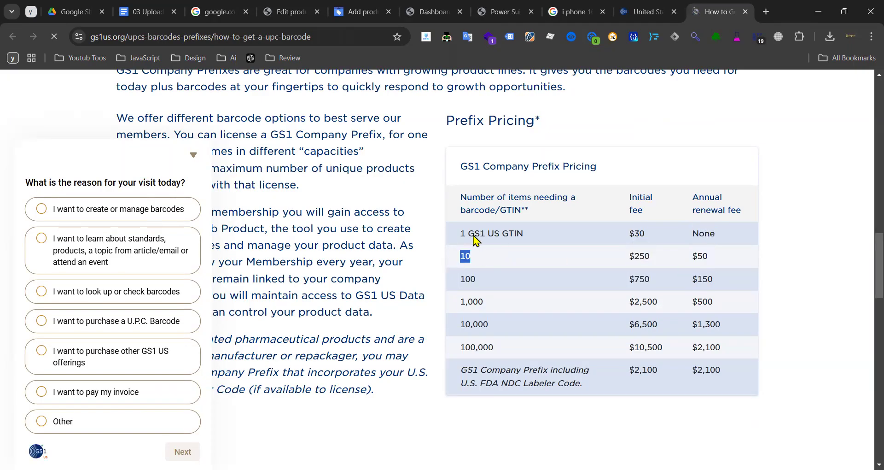
- Note the fees: $30 single GTIN, $250/$50 for 10 items, $750/$150 for 100 items
{"action": "double_click", "coordinate": [640, 236]}
{"action": "double_click", "coordinate": [641, 256]}
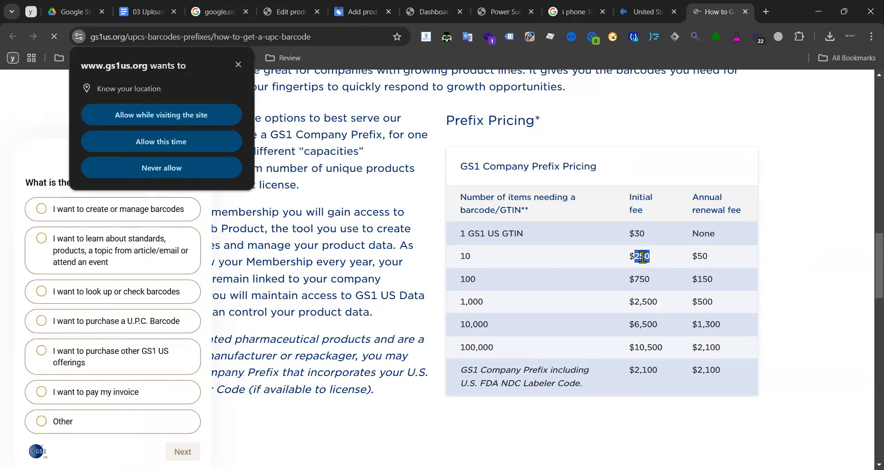
{"action": "double_click", "coordinate": [702, 257]}
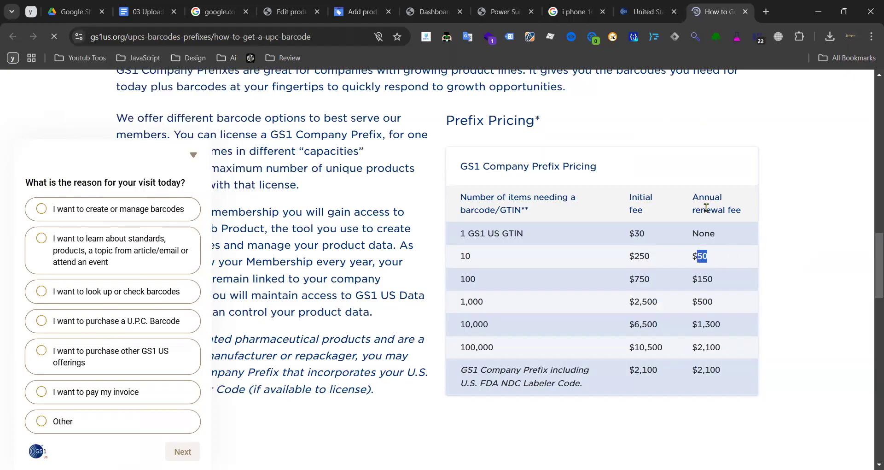
{"action": "left_click_drag", "start_coordinate": [695, 200], "coordinate": [740, 211]}
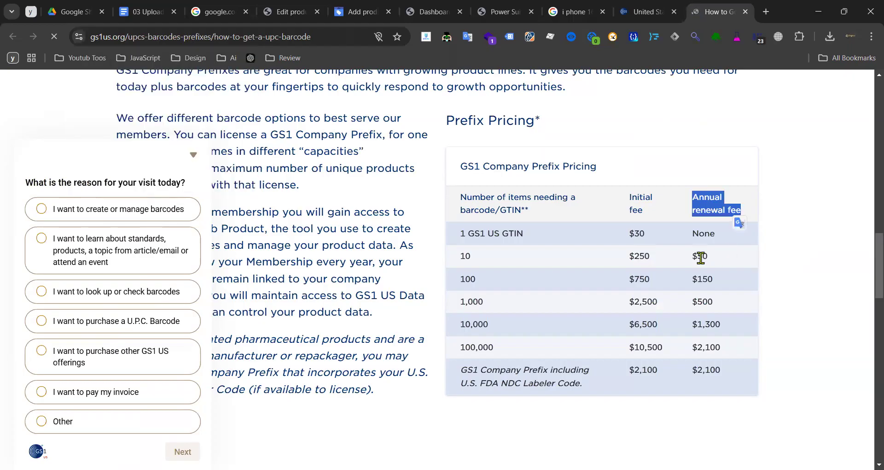
{"action": "double_click", "coordinate": [700, 257]}
{"action": "triple_click", "coordinate": [697, 257]}
{"action": "triple_click", "coordinate": [662, 257]}
{"action": "double_click", "coordinate": [698, 257]}
{"action": "triple_click", "coordinate": [698, 257]}
{"action": "double_click", "coordinate": [466, 279]}
{"action": "triple_click", "coordinate": [640, 281]}
{"action": "left_click", "coordinate": [702, 282]}
{"action": "double_click", "coordinate": [704, 281]}
{"action": "triple_click", "coordinate": [704, 282]}
- Read the barcode estimate example: 3 sizes × 3 colors × 3 styles × 3 packages = 81 barcodes
{"action": "scroll", "coordinate": [612, 288], "scroll_direction": "down", "scroll_amount": 5}
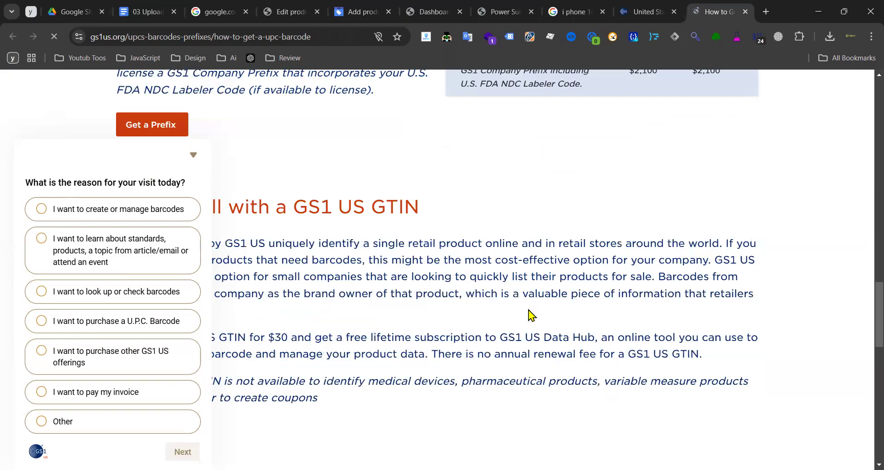
{"action": "scroll", "coordinate": [460, 322], "scroll_direction": "down", "scroll_amount": 3}
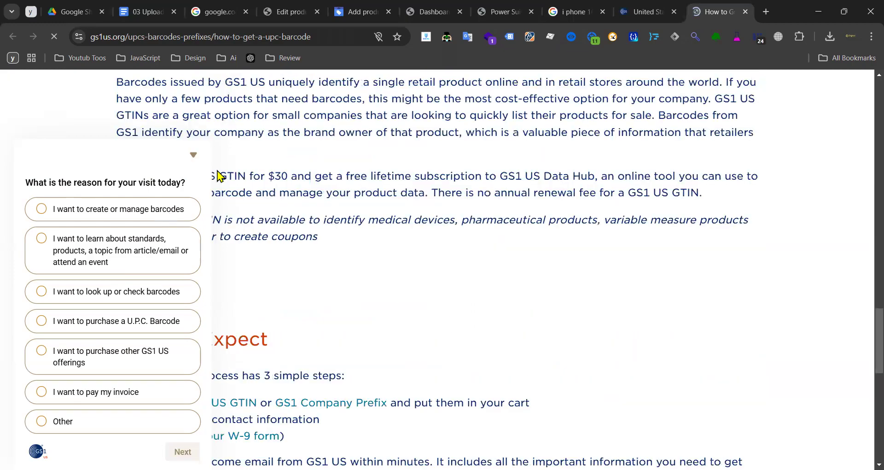
{"action": "scroll", "coordinate": [321, 272], "scroll_direction": "down", "scroll_amount": 3}
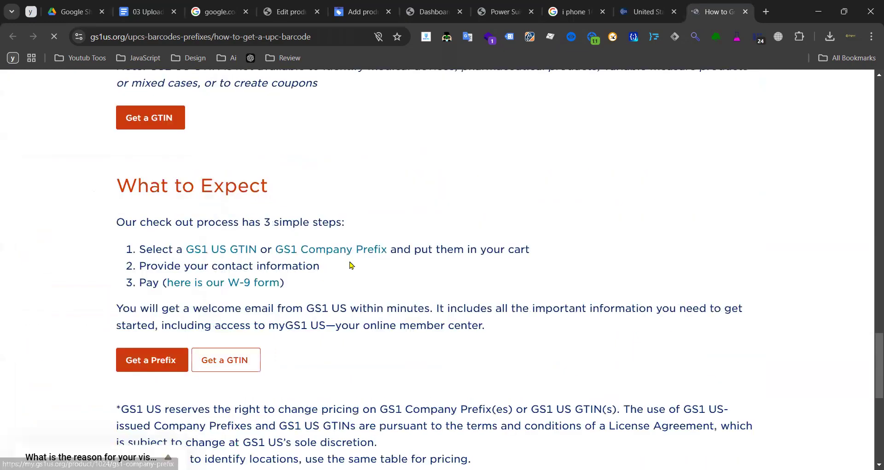
{"action": "scroll", "coordinate": [391, 262], "scroll_direction": "down", "scroll_amount": 6}
{"action": "scroll", "coordinate": [431, 262], "scroll_direction": "down", "scroll_amount": 1}
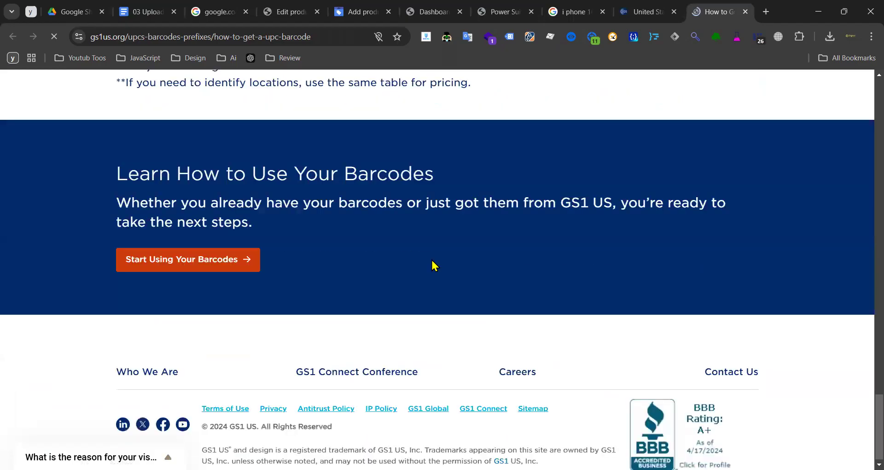
{"action": "scroll", "coordinate": [433, 265], "scroll_direction": "up", "scroll_amount": 10}
{"action": "scroll", "coordinate": [425, 261], "scroll_direction": "up", "scroll_amount": 12}
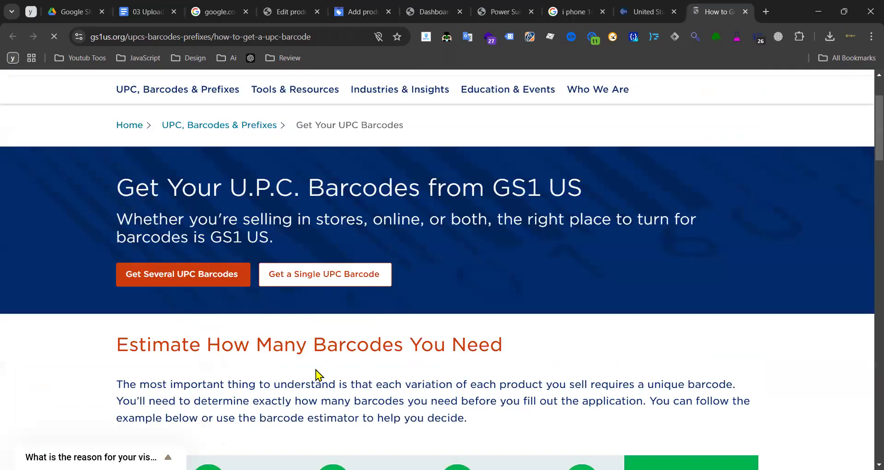
{"action": "scroll", "coordinate": [386, 336], "scroll_direction": "down", "scroll_amount": 7}
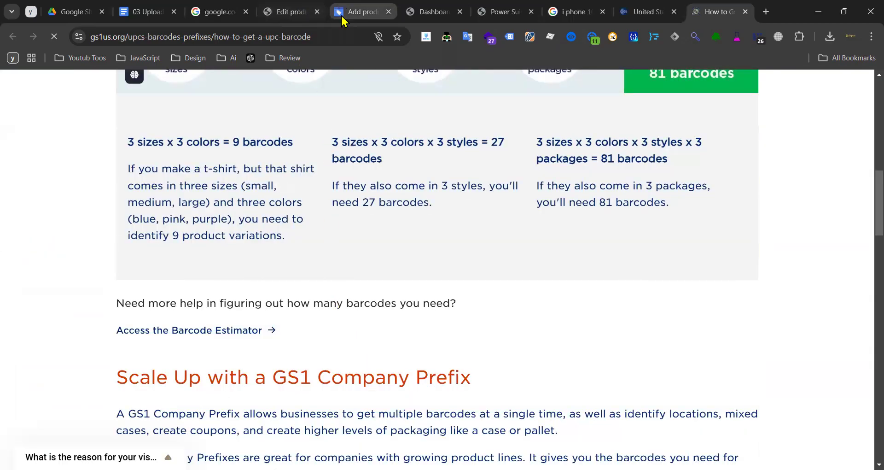
{"action": "left_click", "coordinate": [362, 11]}
- Tick 'I don't have a GTIN, UPC, EAN, JAN or ISBN' and pick the one-of-a-kind no-identifier option
{"action": "left_click", "coordinate": [319, 312]}
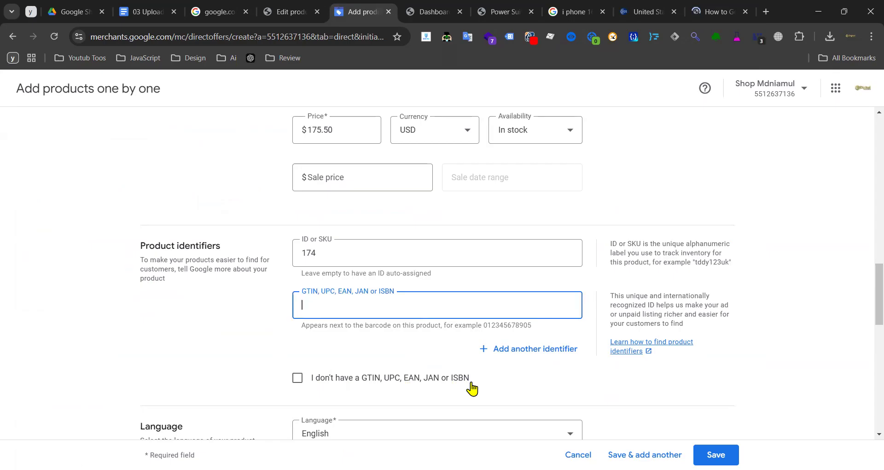
{"action": "left_click", "coordinate": [296, 380]}
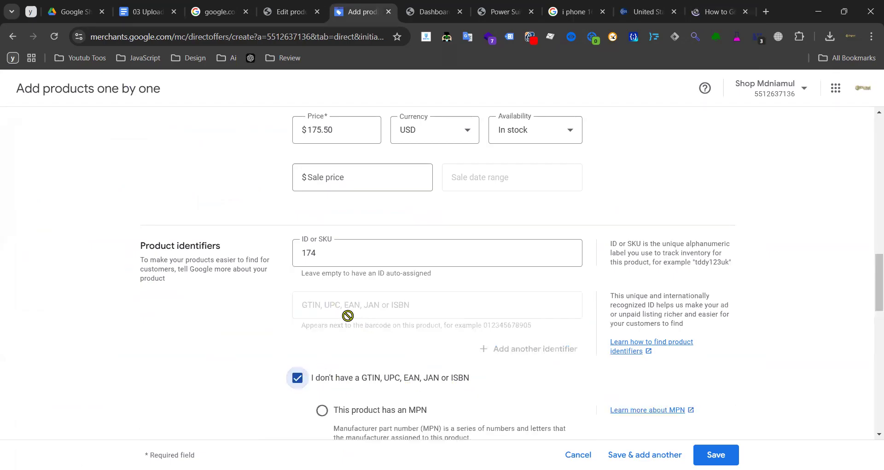
{"action": "scroll", "coordinate": [406, 327], "scroll_direction": "down", "scroll_amount": 3}
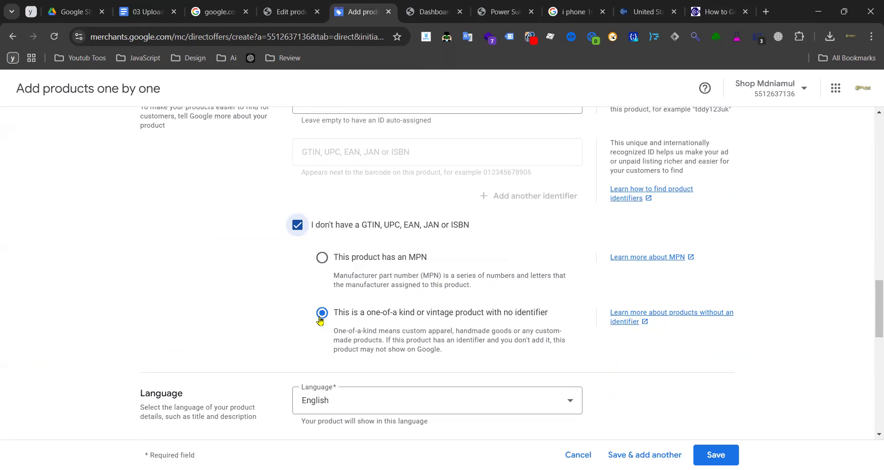
{"action": "left_click_drag", "start_coordinate": [343, 316], "coordinate": [517, 296]}
{"action": "left_click", "coordinate": [215, 269]}
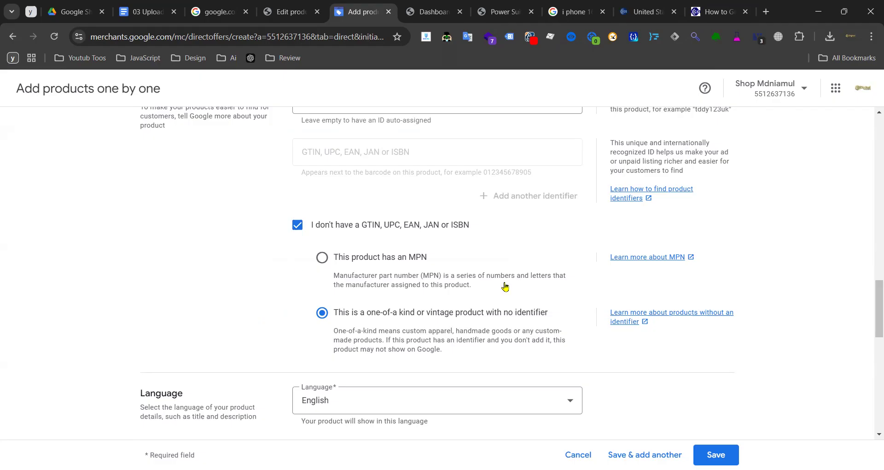
{"action": "left_click_drag", "start_coordinate": [607, 306], "coordinate": [637, 385]}
{"action": "left_click", "coordinate": [596, 365]}
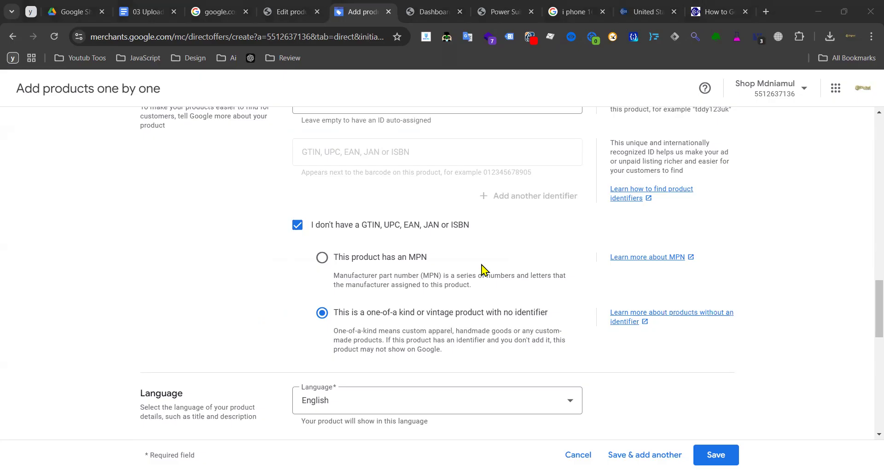
{"action": "scroll", "coordinate": [189, 251], "scroll_direction": "down", "scroll_amount": 3}
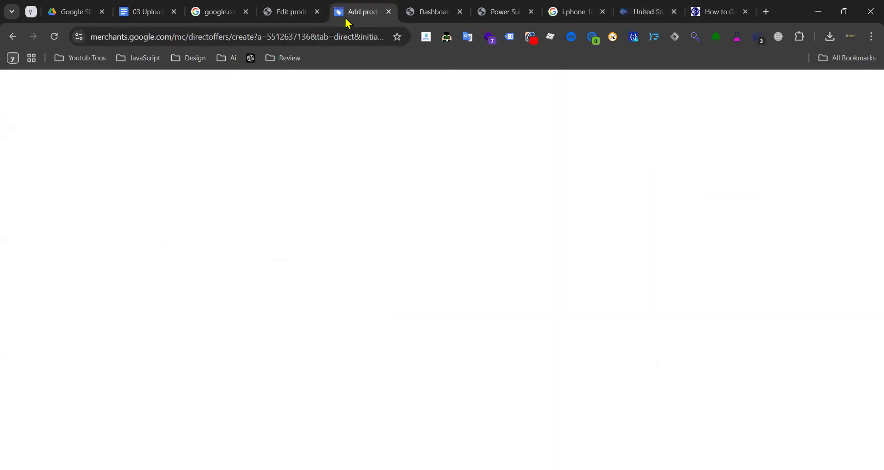
- Review the Language note in the upload notes document
{"action": "left_click", "coordinate": [149, 10]}
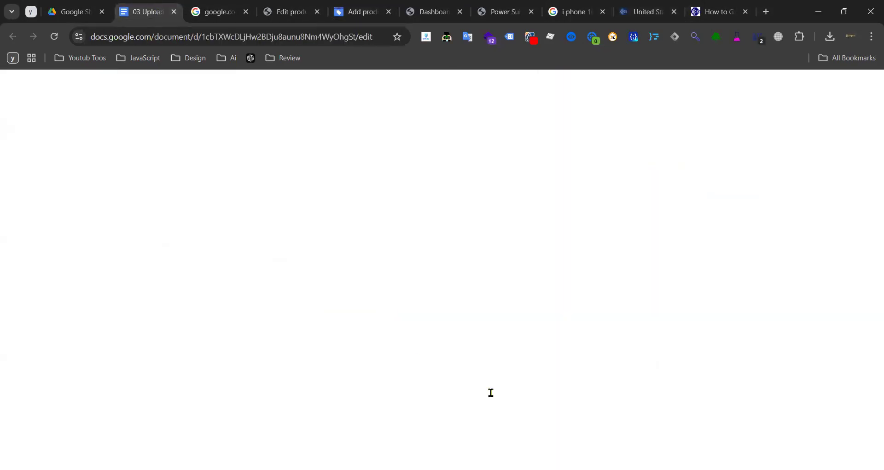
{"action": "scroll", "coordinate": [328, 220], "scroll_direction": "up", "scroll_amount": 20}
{"action": "scroll", "coordinate": [380, 248], "scroll_direction": "down", "scroll_amount": 3}
{"action": "scroll", "coordinate": [391, 261], "scroll_direction": "down", "scroll_amount": 3}
{"action": "left_click_drag", "start_coordinate": [290, 181], "coordinate": [346, 179]}
- Choose English as the product language on the Merchant Center form
{"action": "left_click", "coordinate": [361, 11]}
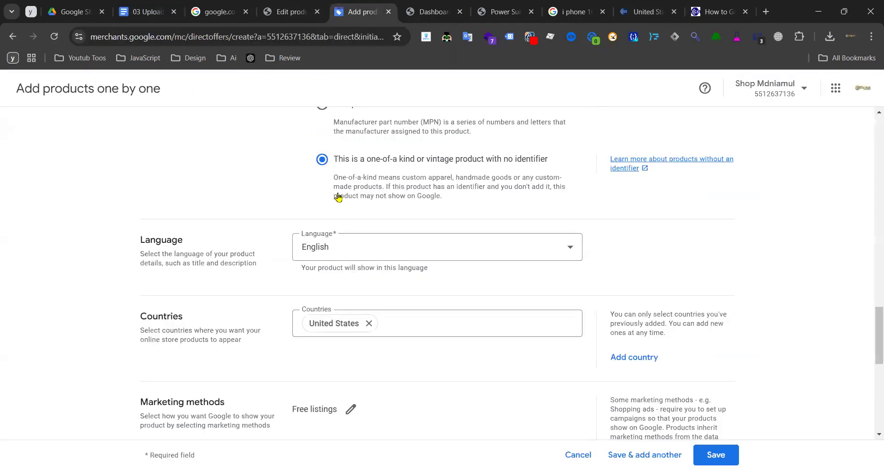
{"action": "left_click", "coordinate": [348, 251]}
{"action": "left_click", "coordinate": [307, 394]}
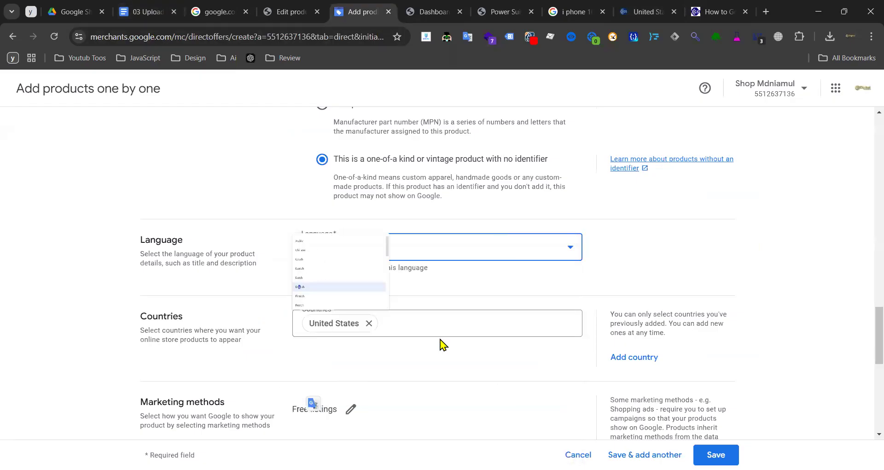
{"action": "left_click_drag", "start_coordinate": [142, 254], "coordinate": [259, 261]}
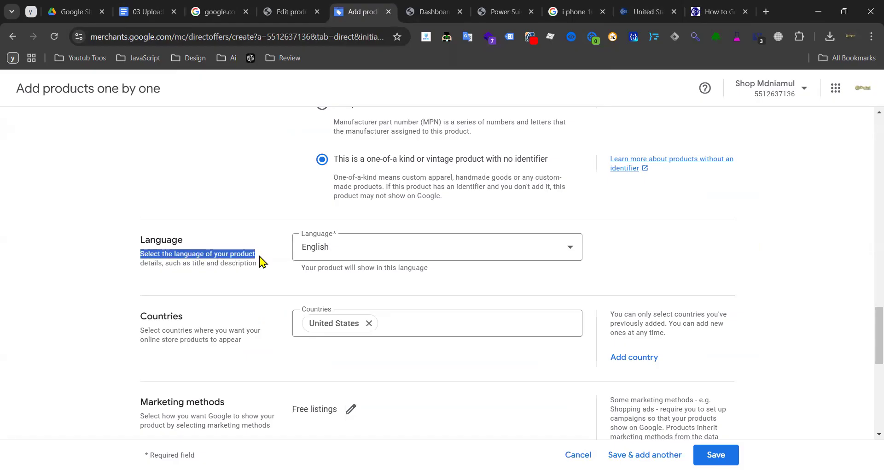
{"action": "left_click", "coordinate": [164, 262]}
{"action": "left_click_drag", "start_coordinate": [140, 254], "coordinate": [203, 263]}
{"action": "left_click", "coordinate": [168, 262]}
{"action": "left_click", "coordinate": [376, 252]}
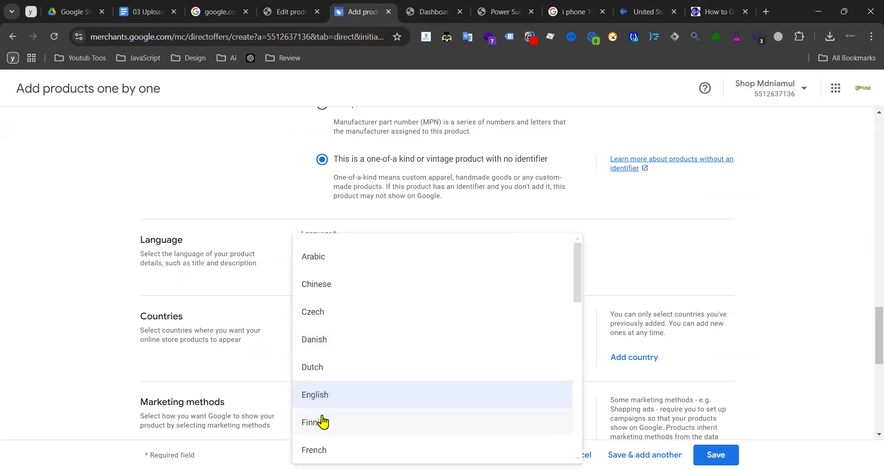
{"action": "left_click", "coordinate": [319, 396]}
{"action": "scroll", "coordinate": [169, 340], "scroll_direction": "down", "scroll_amount": 3}
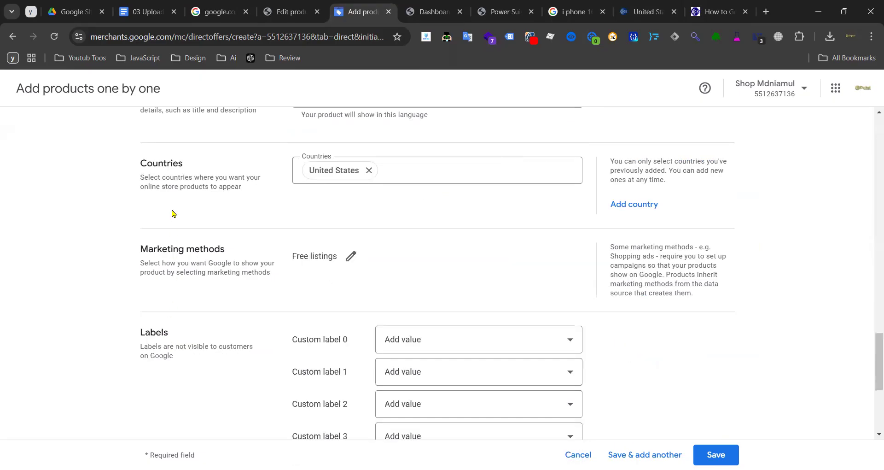
- Read the Countries and Marketing methods descriptions on the add-product form
{"action": "left_click_drag", "start_coordinate": [144, 177], "coordinate": [192, 181]}
{"action": "left_click_drag", "start_coordinate": [220, 179], "coordinate": [135, 184]}
{"action": "left_click", "coordinate": [127, 159]}
{"action": "left_click_drag", "start_coordinate": [244, 189], "coordinate": [140, 179]}
{"action": "left_click", "coordinate": [194, 181]}
{"action": "left_click_drag", "start_coordinate": [144, 251], "coordinate": [217, 257]}
{"action": "left_click", "coordinate": [331, 253]}
- Keep Free listings checked in the marketing methods settings and save it
{"action": "left_click", "coordinate": [349, 256]}
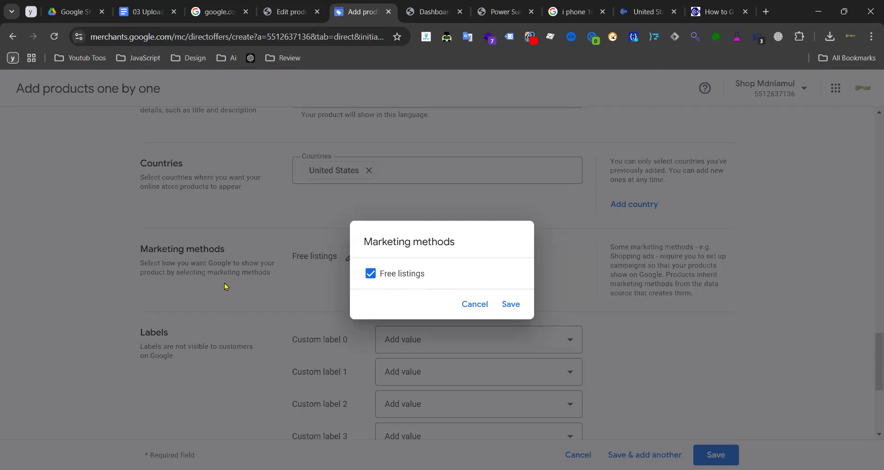
{"action": "left_click", "coordinate": [474, 304]}
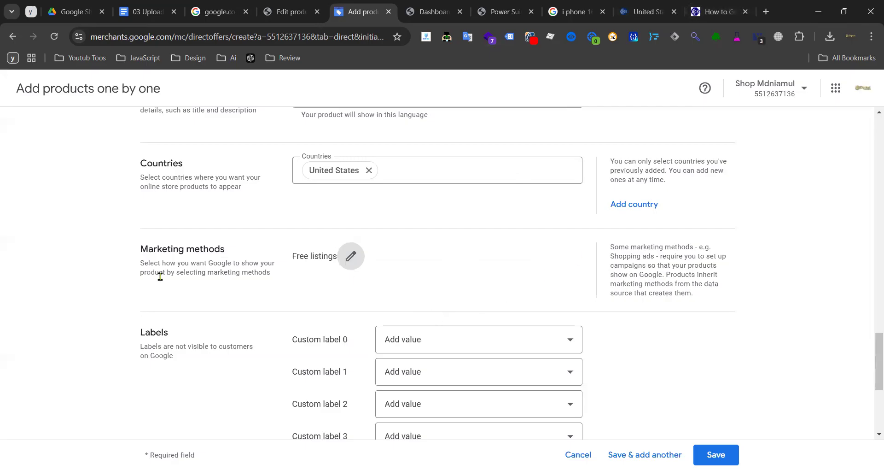
{"action": "left_click_drag", "start_coordinate": [141, 251], "coordinate": [230, 251]}
{"action": "left_click_drag", "start_coordinate": [278, 275], "coordinate": [142, 249]}
{"action": "left_click", "coordinate": [286, 279]}
{"action": "left_click", "coordinate": [231, 262]}
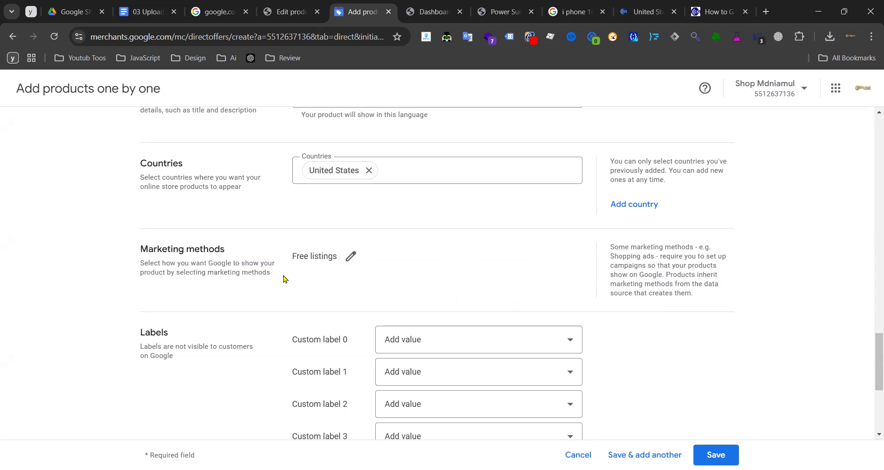
{"action": "left_click", "coordinate": [351, 256]}
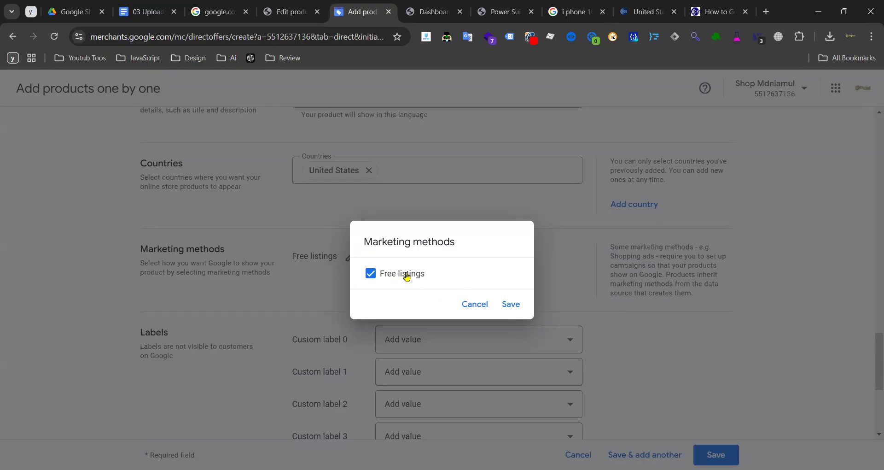
{"action": "left_click", "coordinate": [511, 303]}
- Open the Custom label 0 value list and close it with no value
{"action": "scroll", "coordinate": [230, 308], "scroll_direction": "down", "scroll_amount": 3}
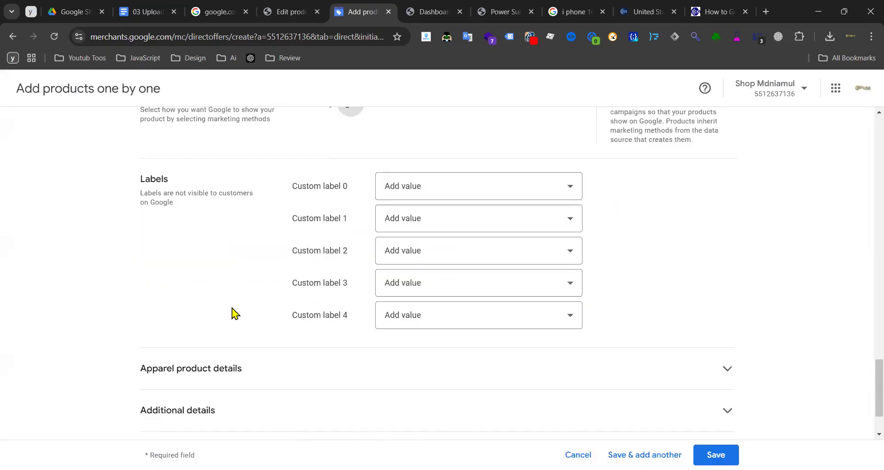
{"action": "left_click_drag", "start_coordinate": [137, 183], "coordinate": [192, 182]}
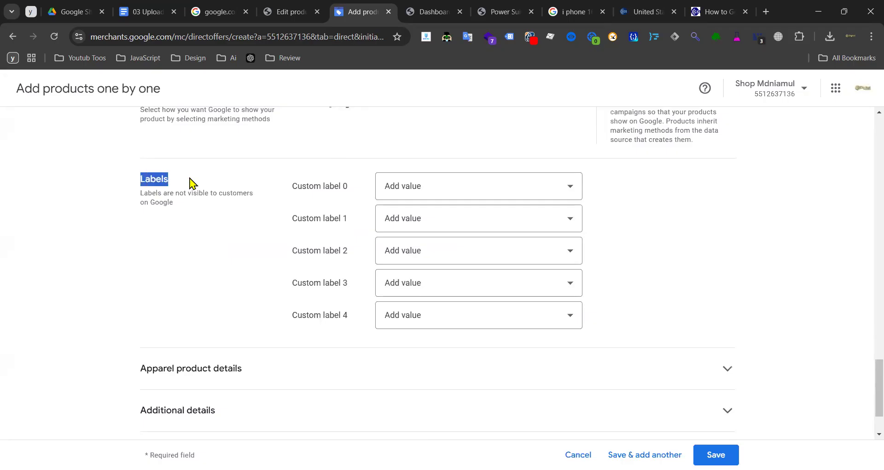
{"action": "double_click", "coordinate": [315, 186]}
{"action": "left_click", "coordinate": [317, 185]}
{"action": "left_click", "coordinate": [422, 186]}
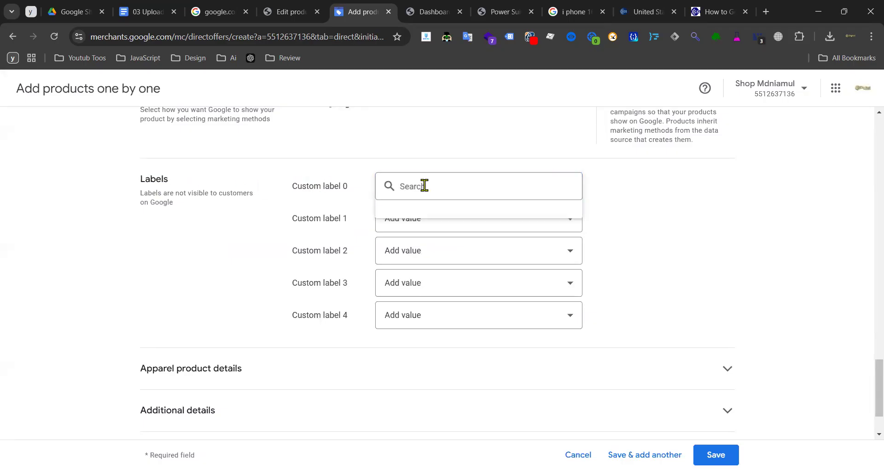
{"action": "left_click", "coordinate": [215, 227]}
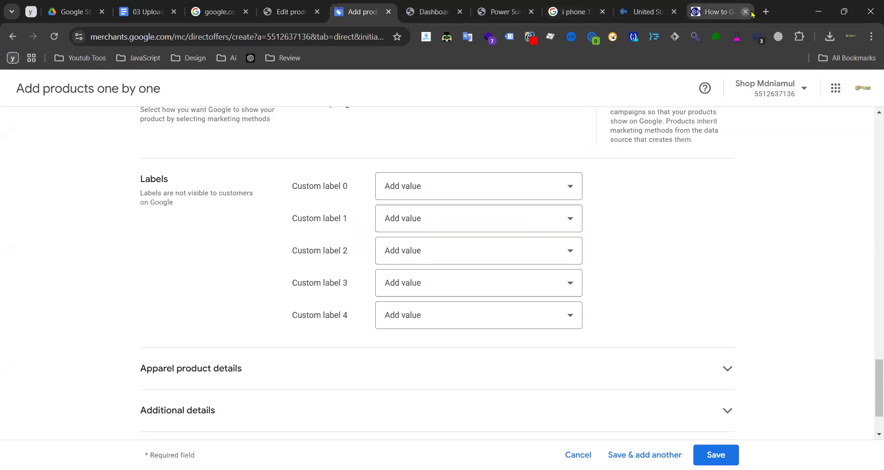
- Load loungewearrepublic.com.au in a new tab and close the GS1 and iPhone tabs
{"action": "left_click", "coordinate": [766, 12]}
{"action": "type", "text": "loungewearrepublic.com.au"}
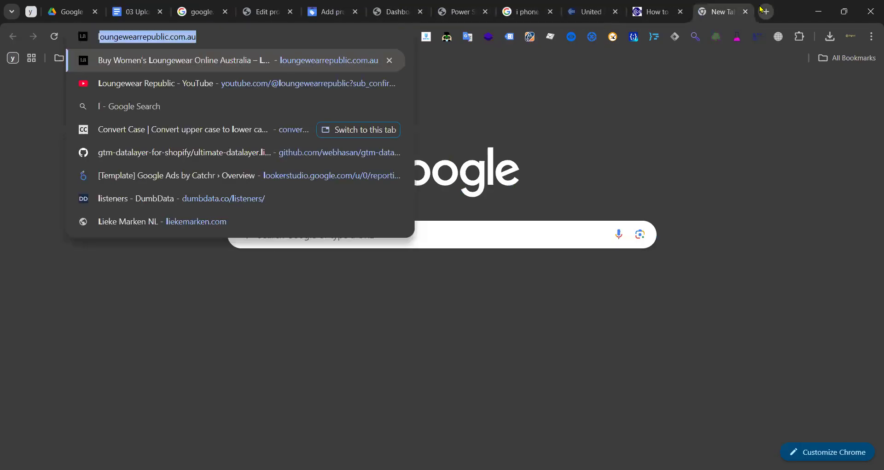
{"action": "key", "text": "Return"}
{"action": "left_click", "coordinate": [596, 13]}
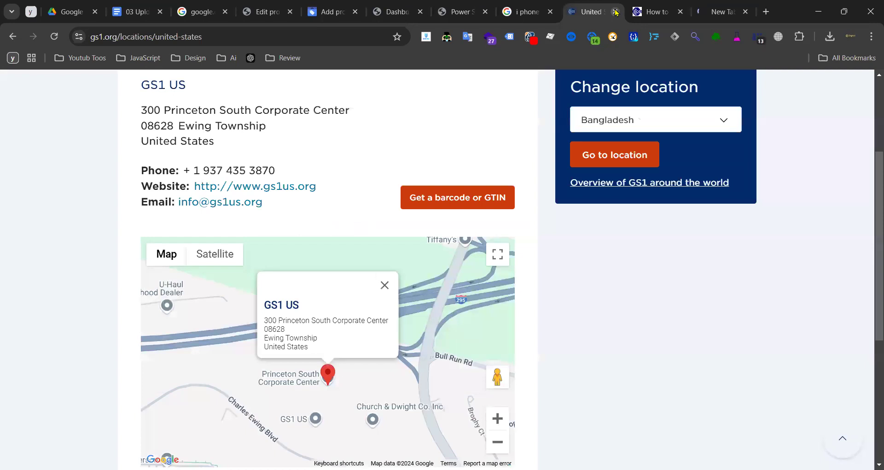
{"action": "left_click", "coordinate": [615, 13]}
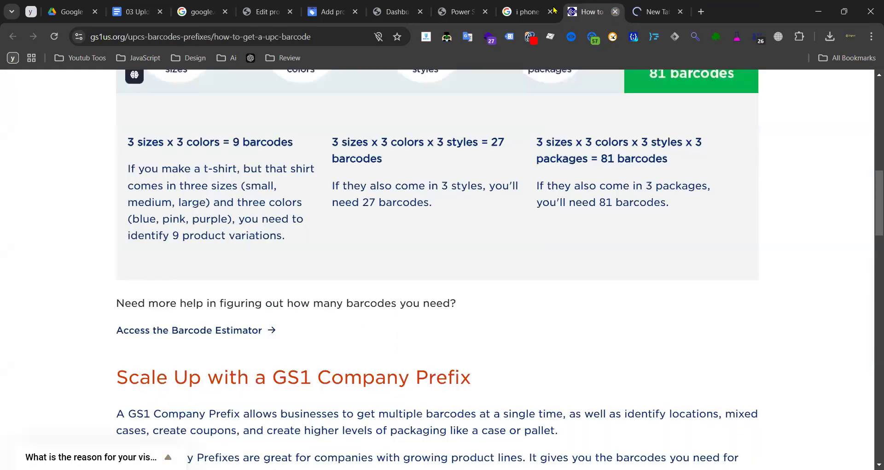
{"action": "key", "text": "ctrl+w"}
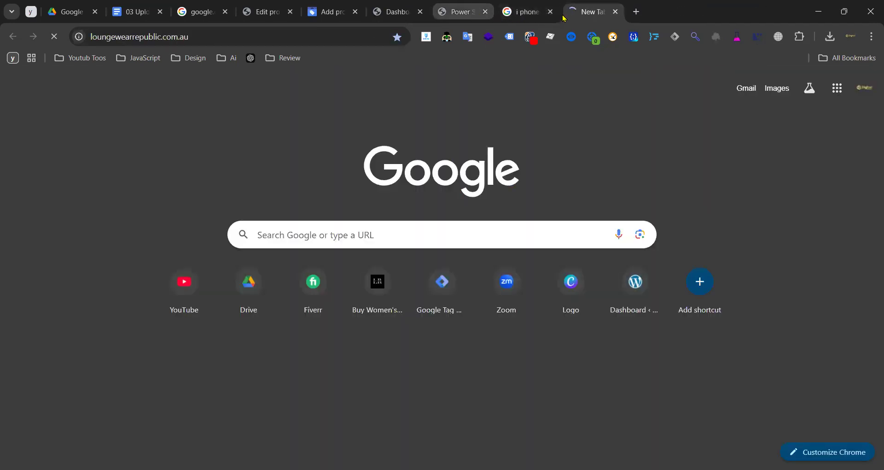
{"action": "left_click", "coordinate": [550, 12]}
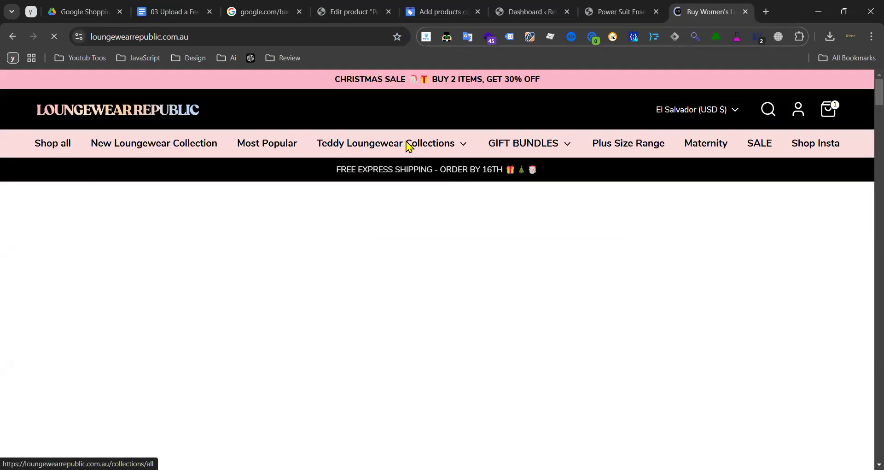
- Open Teddy Loungewear Collections, then select the Power Suit Ensemble title on its product page
{"action": "left_click", "coordinate": [466, 151]}
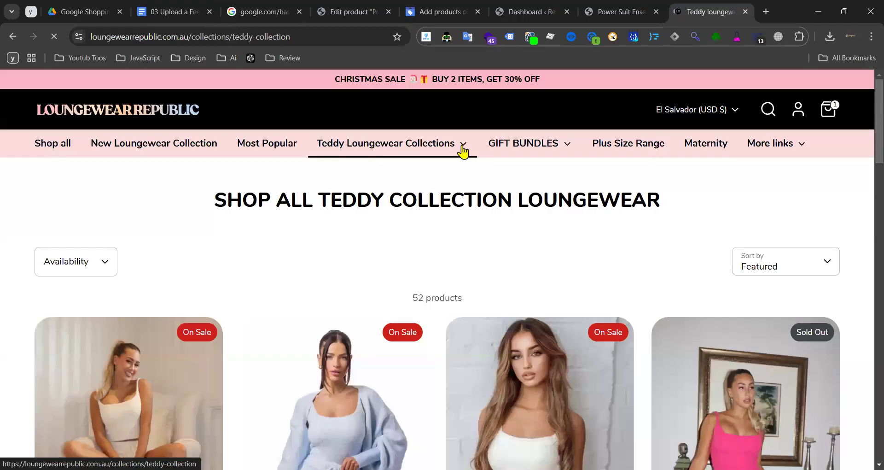
{"action": "left_click", "coordinate": [463, 151]}
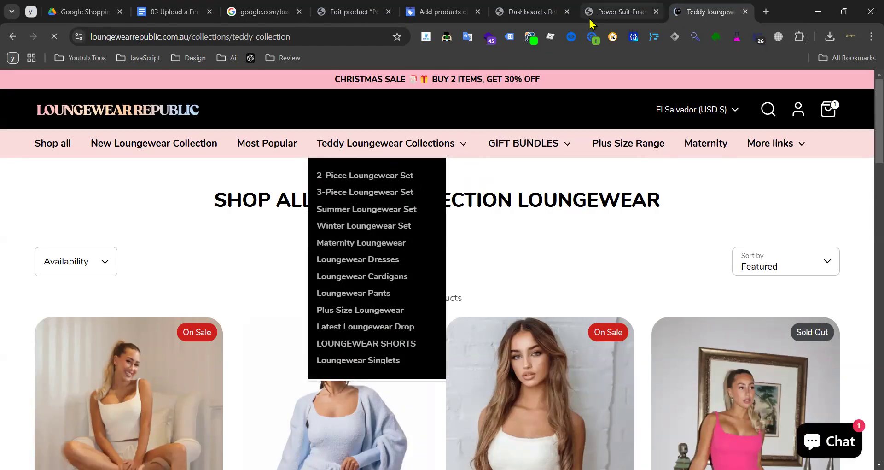
{"action": "left_click", "coordinate": [610, 11]}
{"action": "scroll", "coordinate": [560, 137], "scroll_direction": "up", "scroll_amount": 3}
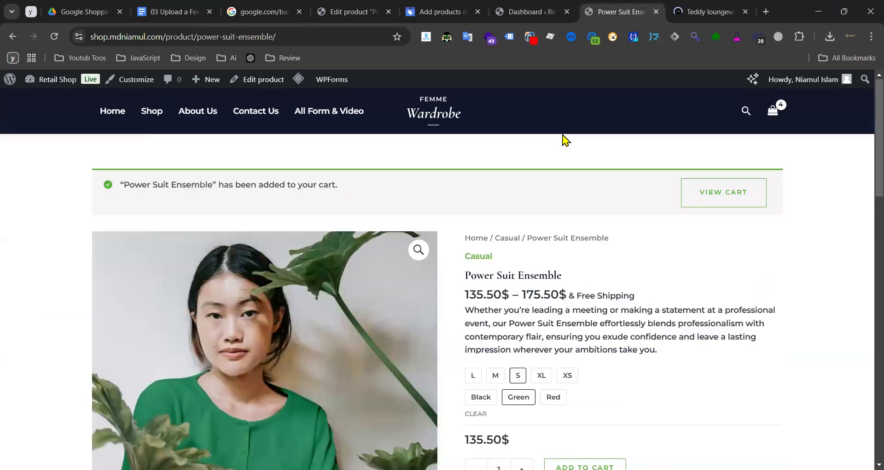
{"action": "scroll", "coordinate": [574, 138], "scroll_direction": "down", "scroll_amount": 3}
{"action": "left_click_drag", "start_coordinate": [464, 121], "coordinate": [562, 119]}
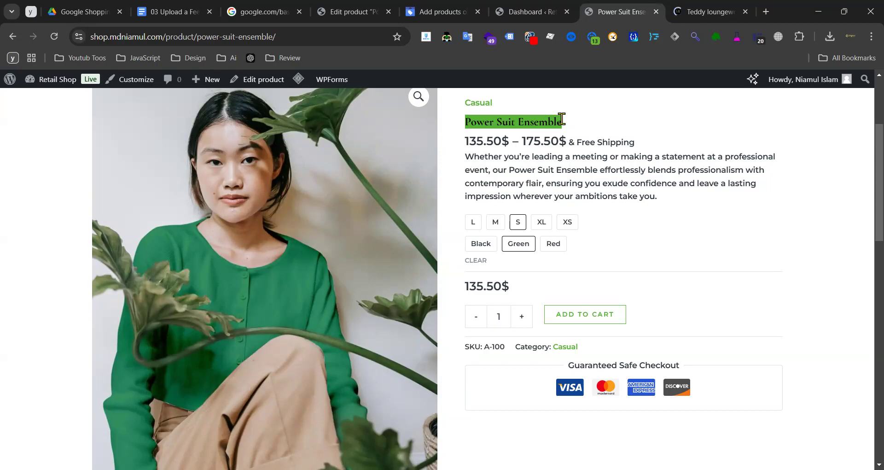
{"action": "triple_click", "coordinate": [543, 121]}
- Look over the blank Custom label 0–4 rows, then go to the Teddy collection page
{"action": "triple_click", "coordinate": [558, 122]}
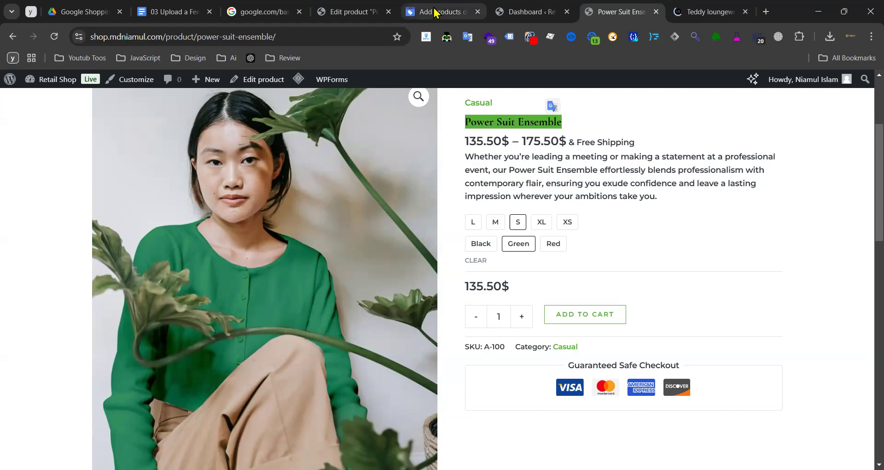
{"action": "left_click", "coordinate": [435, 13]}
{"action": "left_click_drag", "start_coordinate": [291, 186], "coordinate": [351, 312]}
{"action": "left_click", "coordinate": [327, 260]}
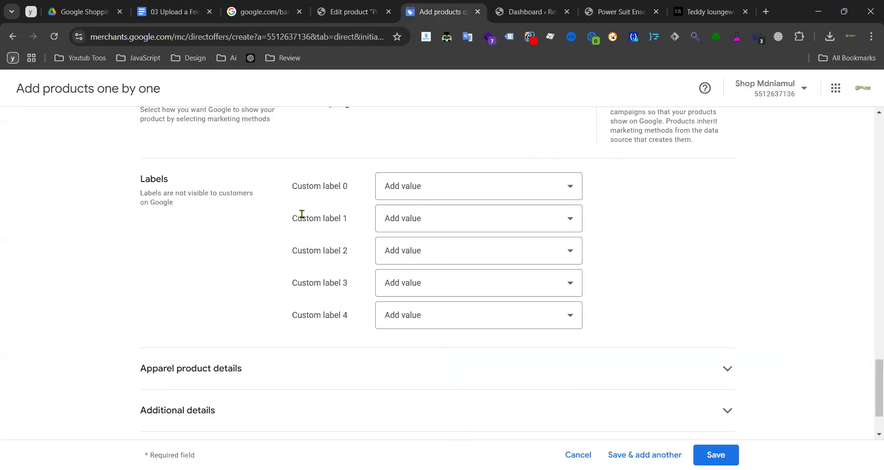
{"action": "left_click_drag", "start_coordinate": [291, 186], "coordinate": [357, 331]}
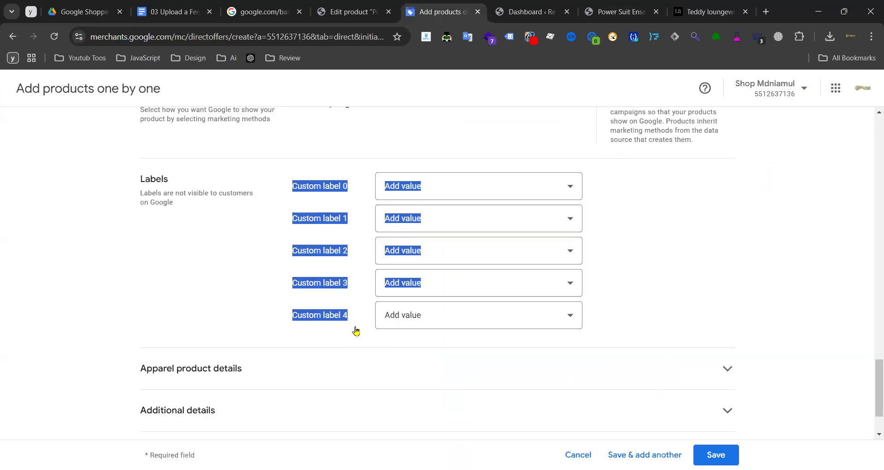
{"action": "left_click", "coordinate": [289, 267]}
{"action": "left_click_drag", "start_coordinate": [291, 185], "coordinate": [361, 317]}
{"action": "left_click", "coordinate": [272, 276]}
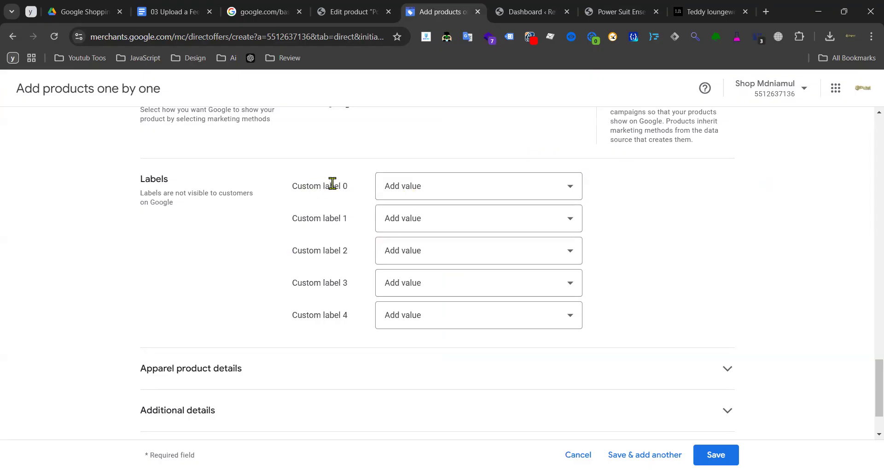
{"action": "left_click", "coordinate": [607, 12]}
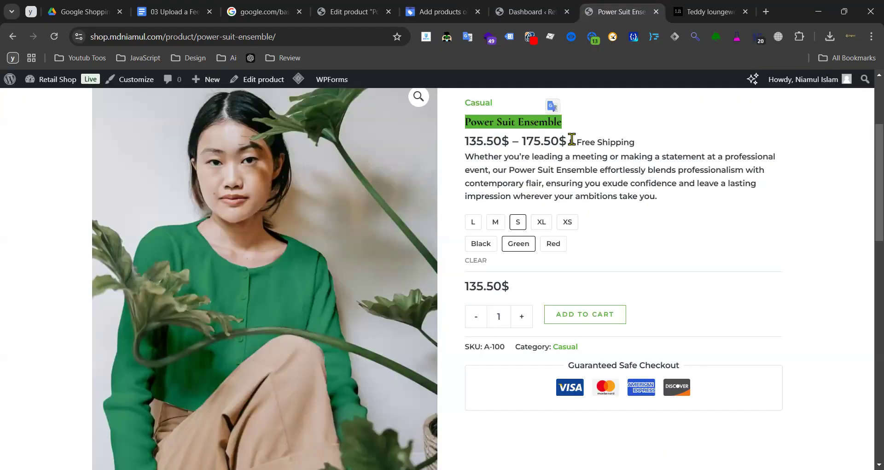
{"action": "left_click", "coordinate": [705, 12]}
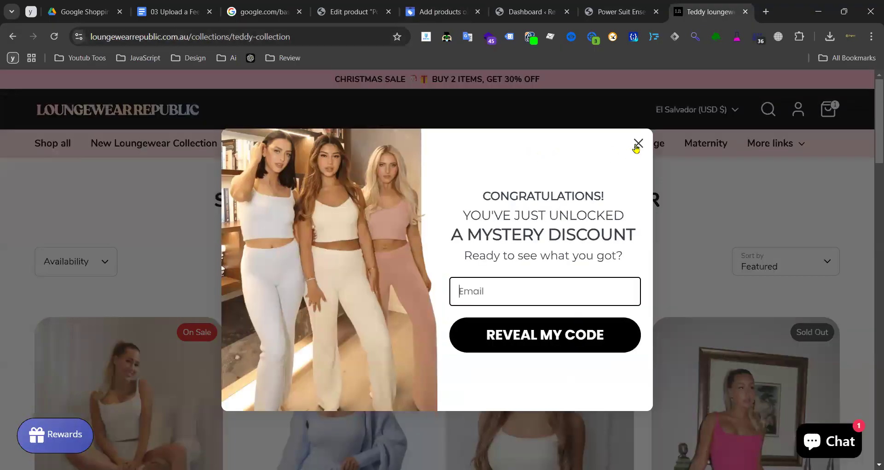
- Close the mystery discount popup, view the Teddy Loungewear Collections menu, and return to Merchant Center
{"action": "left_click", "coordinate": [637, 144]}
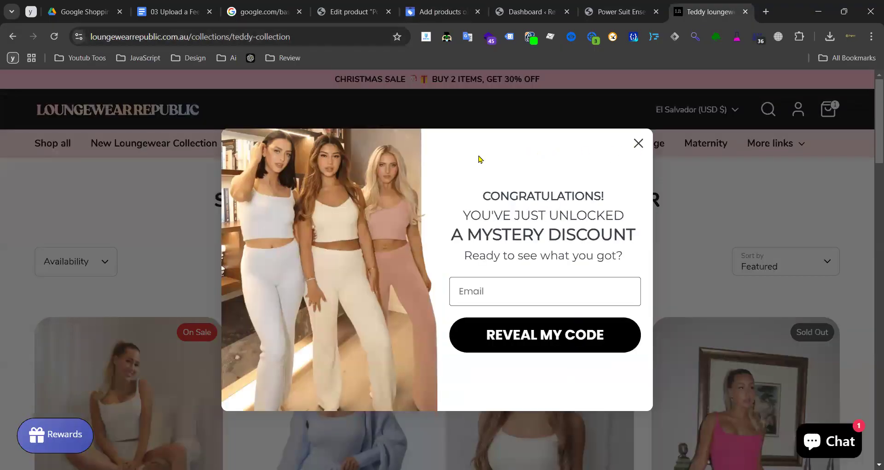
{"action": "mouse_move", "coordinate": [460, 148]}
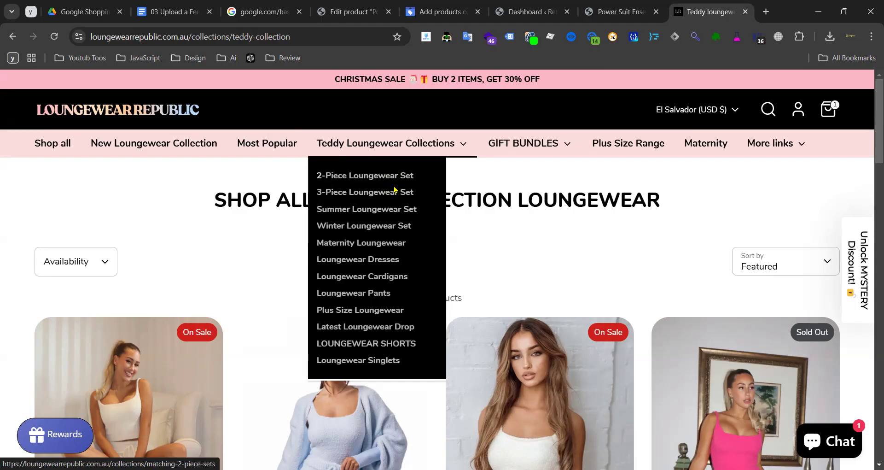
{"action": "left_click", "coordinate": [432, 11]}
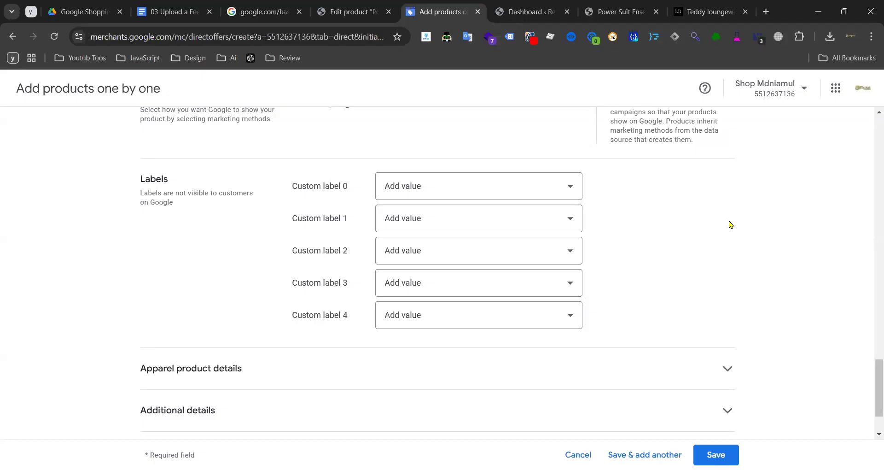
- Leave Custom label 0 empty after checking its value list
{"action": "left_click_drag", "start_coordinate": [119, 167], "coordinate": [635, 321]}
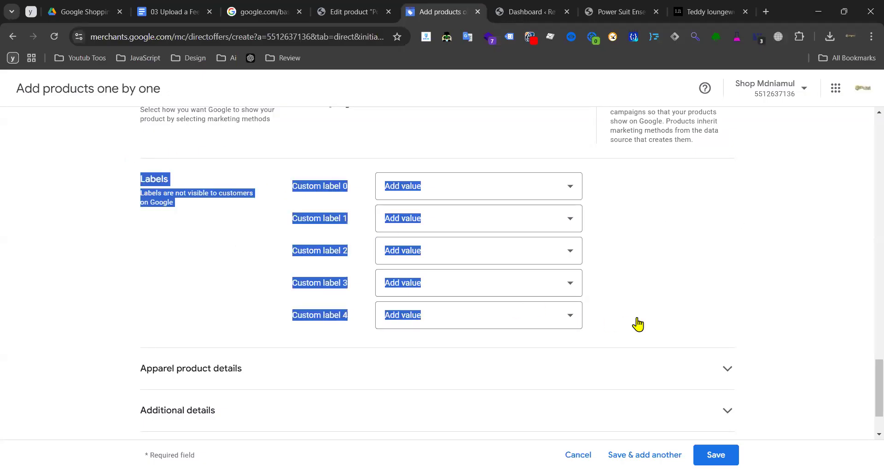
{"action": "left_click", "coordinate": [721, 272]}
{"action": "left_click", "coordinate": [394, 189]}
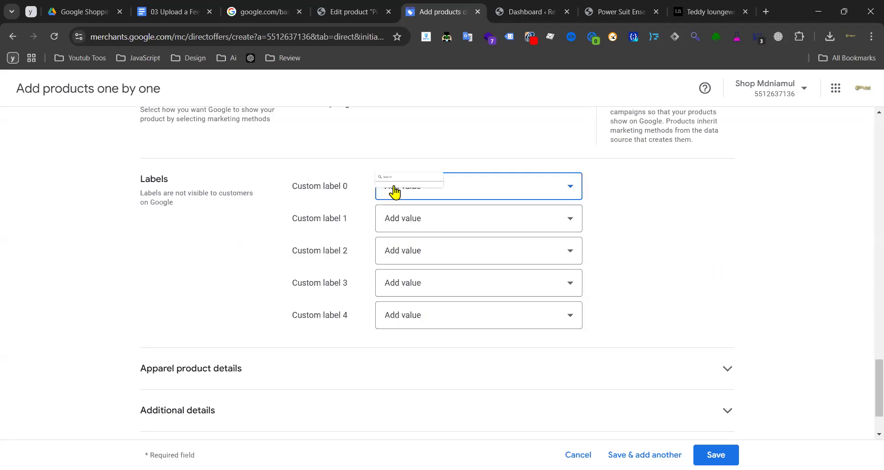
{"action": "left_click", "coordinate": [712, 213]}
{"action": "scroll", "coordinate": [507, 235], "scroll_direction": "down", "scroll_amount": 2}
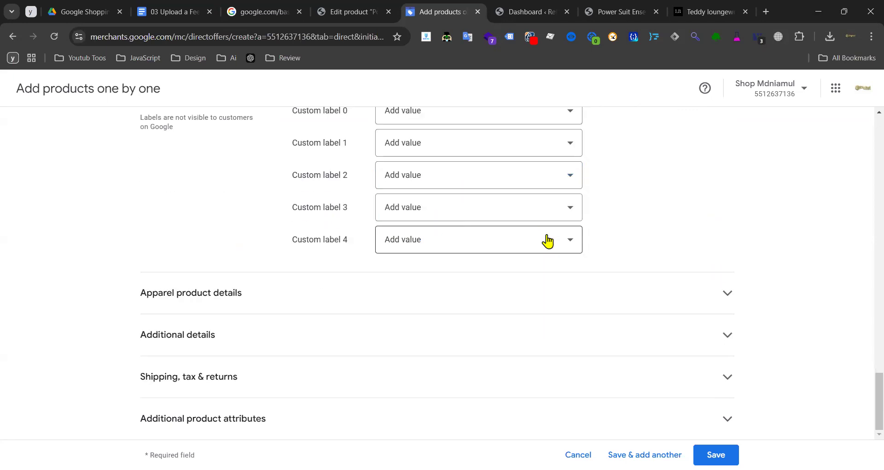
- Expand the Apparel product details section to show Color, Size, Size type and Size system
{"action": "left_click", "coordinate": [247, 300]}
{"action": "scroll", "coordinate": [341, 277], "scroll_direction": "down", "scroll_amount": 3}
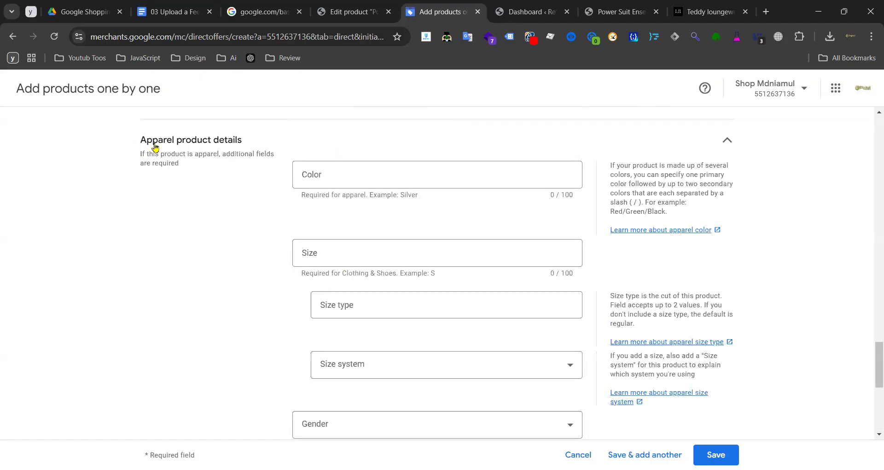
{"action": "left_click", "coordinate": [258, 144]}
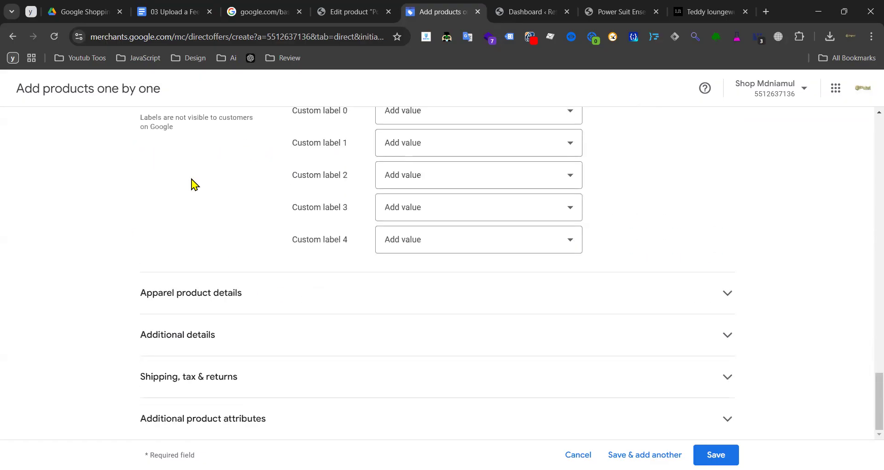
{"action": "scroll", "coordinate": [256, 241], "scroll_direction": "up", "scroll_amount": 3}
{"action": "scroll", "coordinate": [184, 267], "scroll_direction": "down", "scroll_amount": 3}
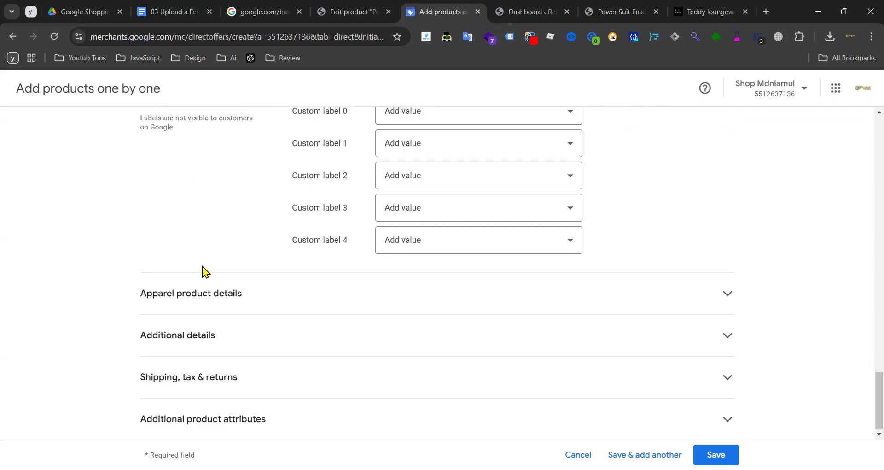
{"action": "left_click", "coordinate": [199, 295]}
{"action": "scroll", "coordinate": [216, 296], "scroll_direction": "down", "scroll_amount": 3}
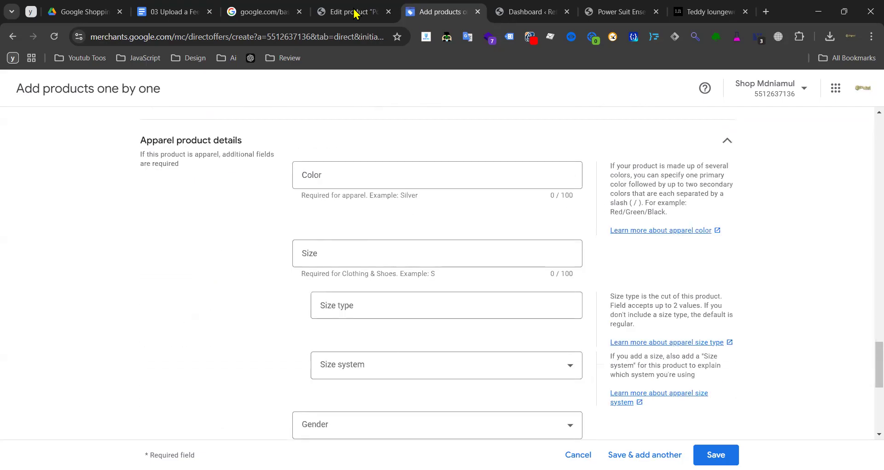
- Glance at the WordPress and store tabs, then place the cursor in the blank Color field
{"action": "key", "text": "ctrl+Tab"}
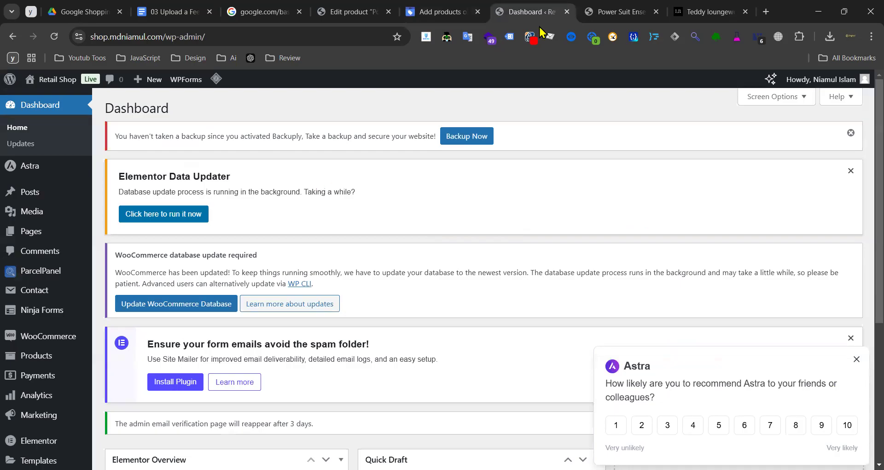
{"action": "left_click", "coordinate": [619, 11]}
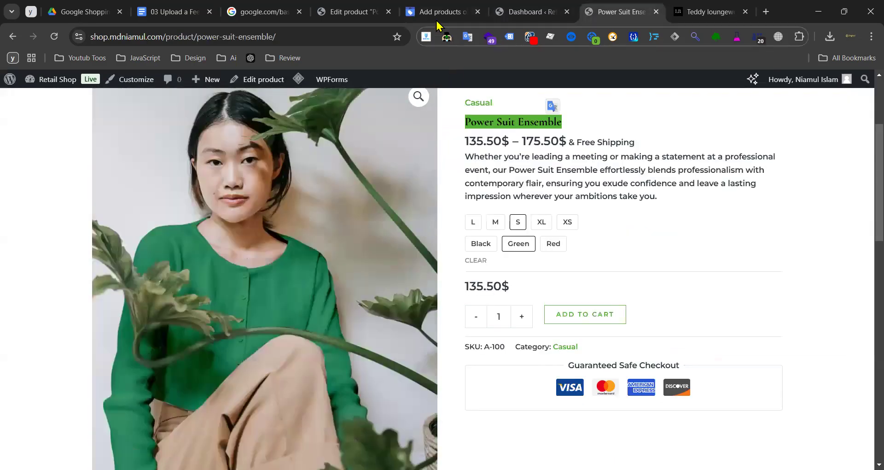
{"action": "left_click", "coordinate": [440, 12]}
{"action": "left_click", "coordinate": [326, 173]}
{"action": "left_click", "coordinate": [180, 214]}
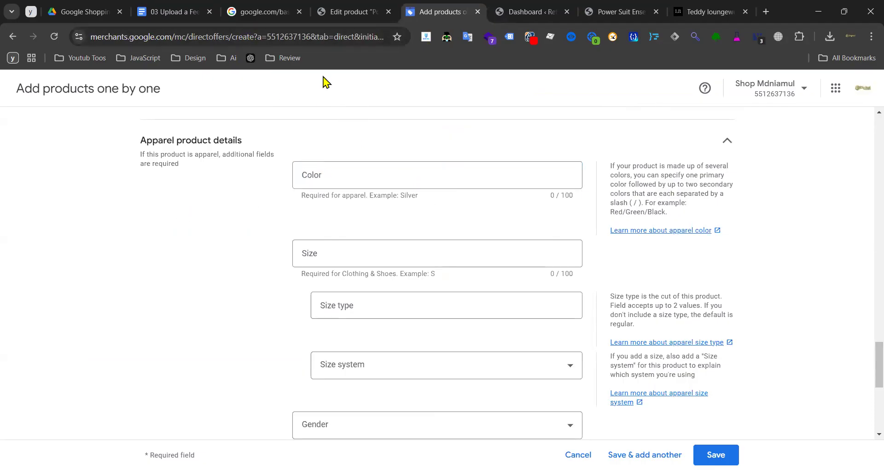
{"action": "left_click", "coordinate": [341, 178]}
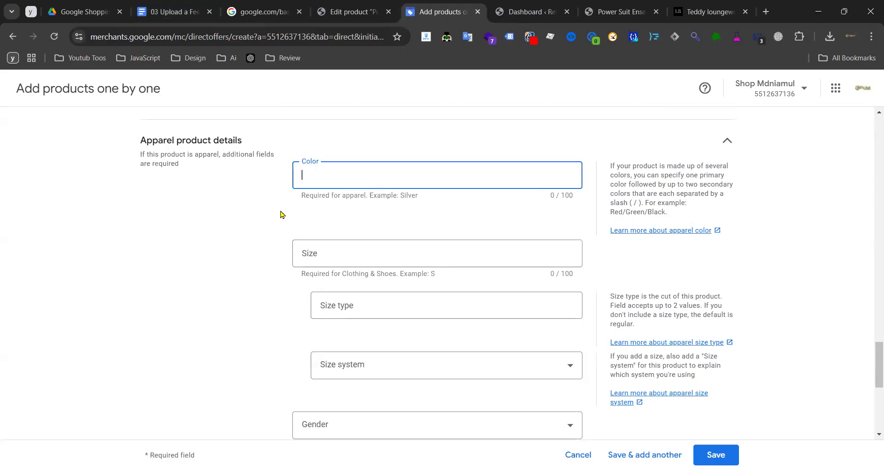
- Consult the upload notes, product taxonomy and WordPress editor tabs before filling Color
{"action": "left_click", "coordinate": [441, 213]}
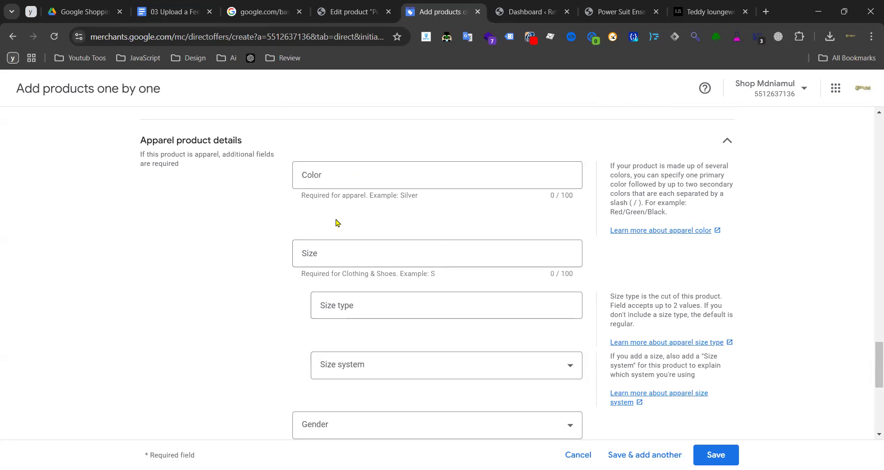
{"action": "left_click", "coordinate": [320, 174]}
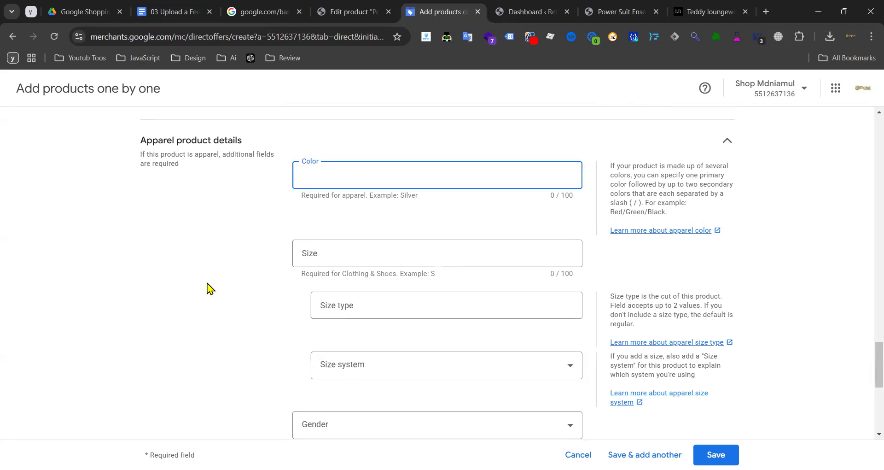
{"action": "left_click", "coordinate": [177, 12]}
{"action": "left_click", "coordinate": [258, 12]}
{"action": "left_click", "coordinate": [355, 11]}
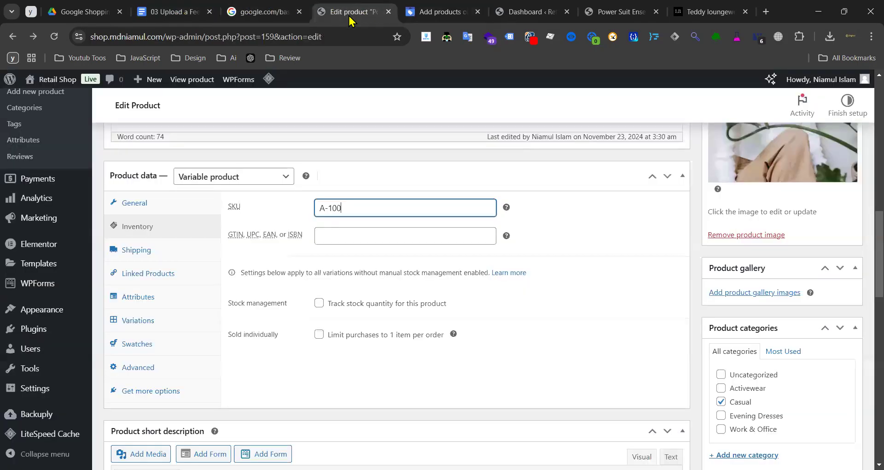
{"action": "left_click", "coordinate": [416, 12]}
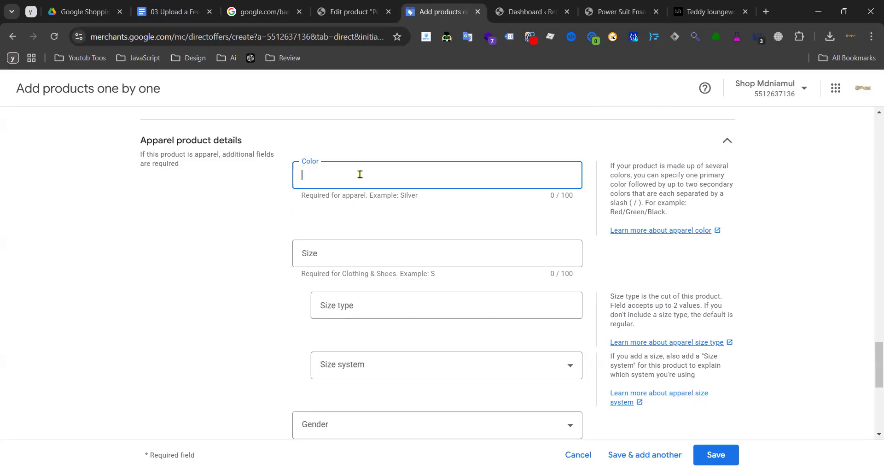
- Study the Red/Green/Black multi-colour example in the Color help text
{"action": "double_click", "coordinate": [638, 202]}
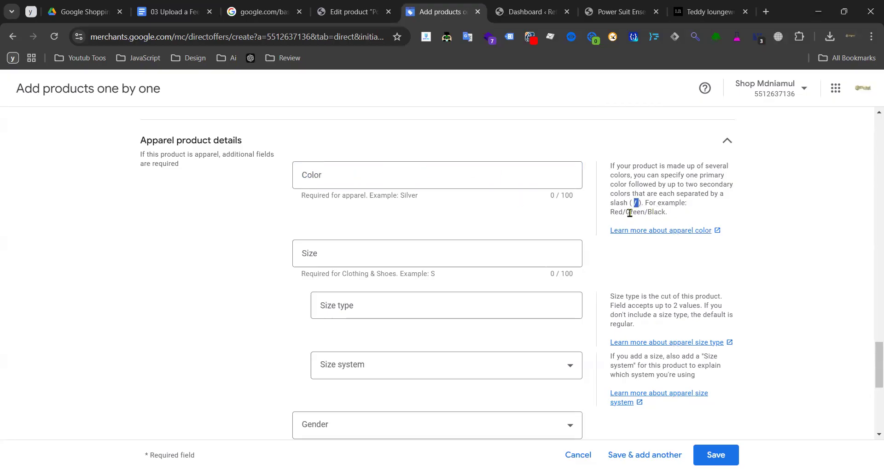
{"action": "left_click_drag", "start_coordinate": [631, 213], "coordinate": [665, 212]}
{"action": "key", "text": "ctrl+c"}
{"action": "left_click", "coordinate": [624, 212]}
{"action": "double_click", "coordinate": [661, 211]}
{"action": "left_click", "coordinate": [638, 210]}
- Check the store page's colour options and enter Red/ in the Color field
{"action": "left_click", "coordinate": [370, 254]}
{"action": "left_click", "coordinate": [233, 292]}
{"action": "left_click", "coordinate": [325, 173]}
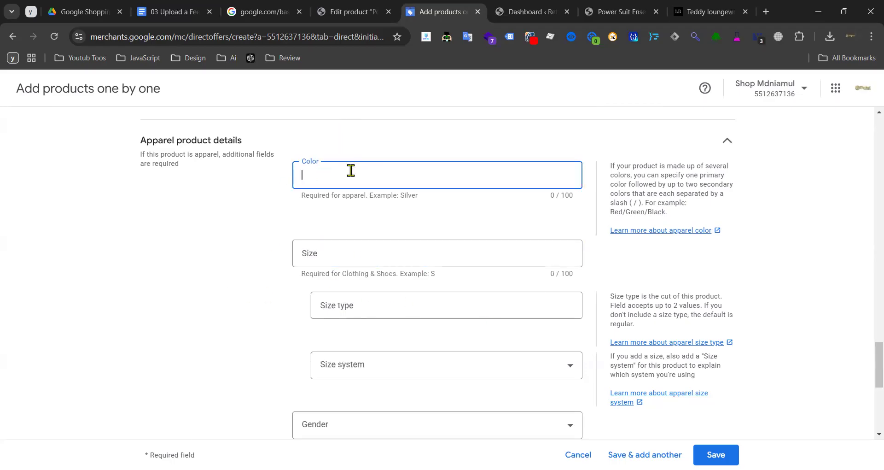
{"action": "left_click", "coordinate": [626, 10]}
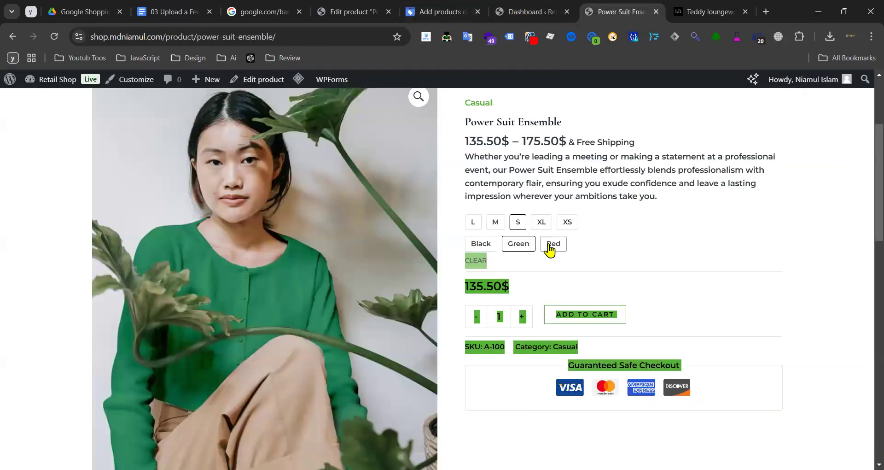
{"action": "left_click", "coordinate": [447, 13]}
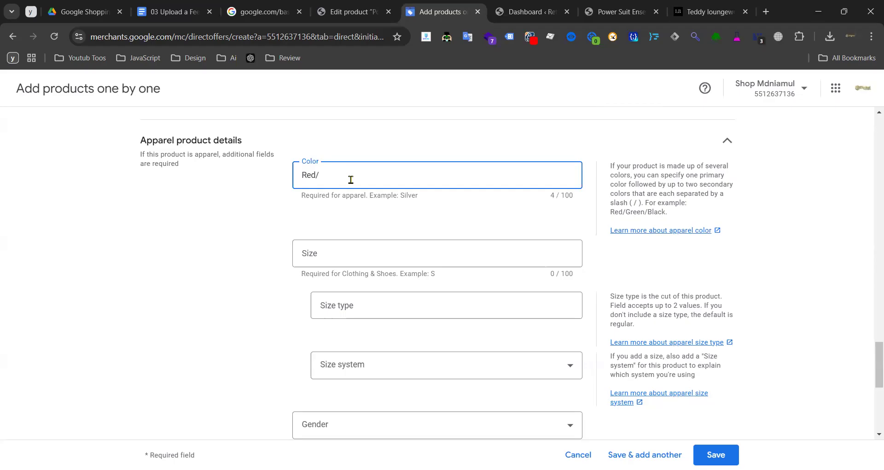
- Compare the help text's slash separator with the Power Suit Ensemble's colour options
{"action": "left_click", "coordinate": [639, 201]}
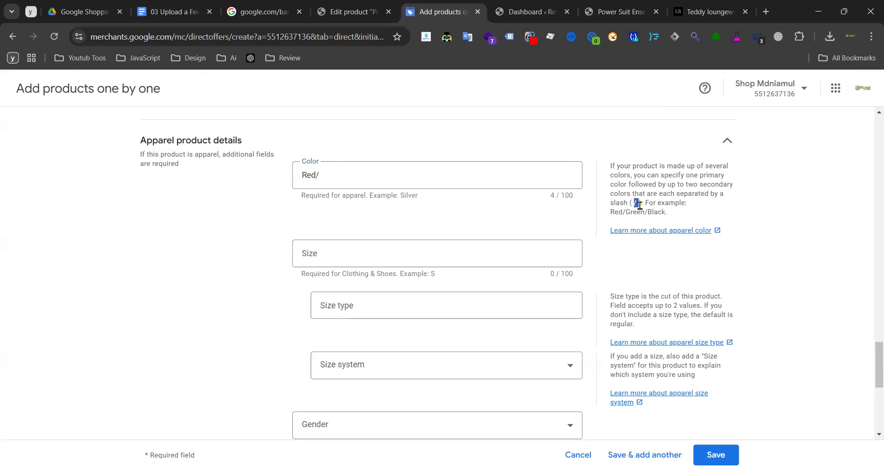
{"action": "left_click_drag", "start_coordinate": [611, 203], "coordinate": [642, 203]}
{"action": "left_click", "coordinate": [651, 212]}
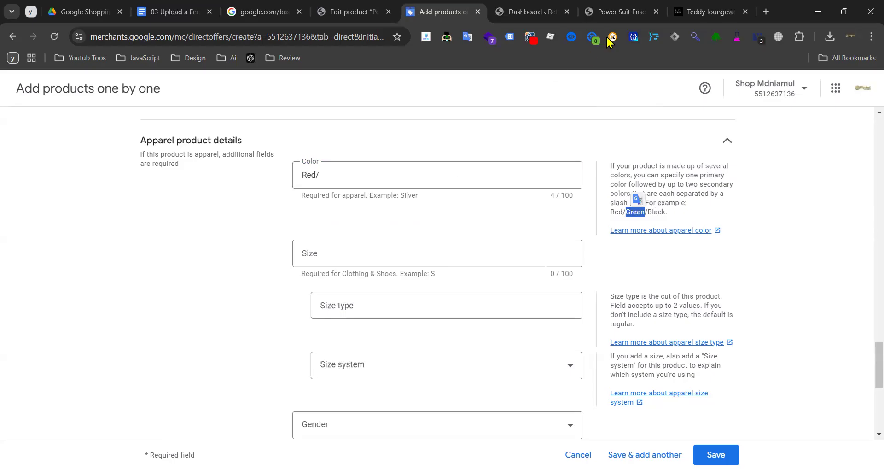
{"action": "left_click", "coordinate": [620, 11]}
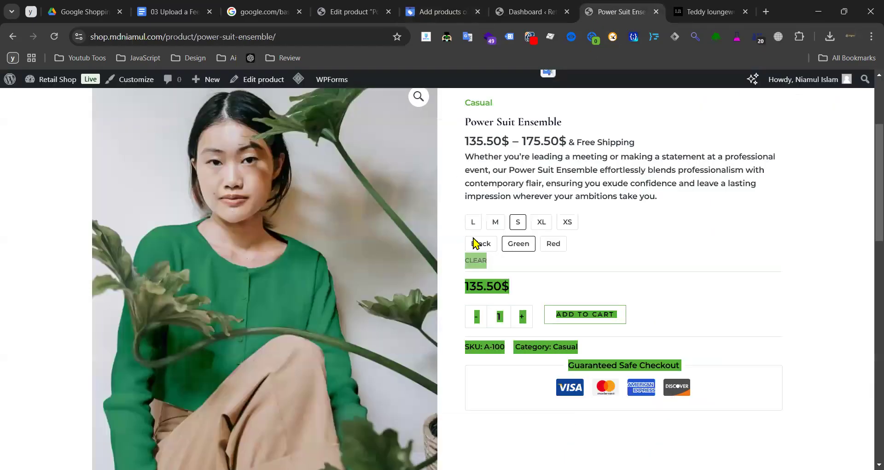
{"action": "left_click", "coordinate": [525, 11]}
{"action": "left_click", "coordinate": [440, 12]}
{"action": "left_click", "coordinate": [348, 253]}
{"action": "left_click", "coordinate": [346, 174]}
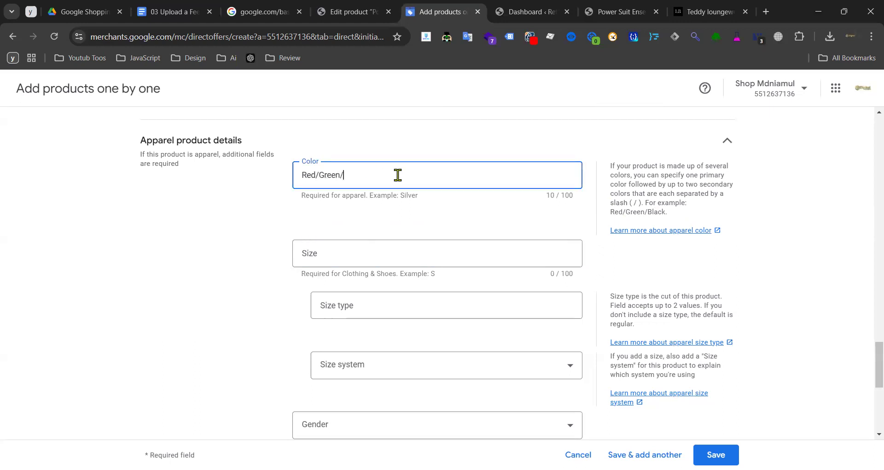
{"action": "left_click", "coordinate": [613, 12]}
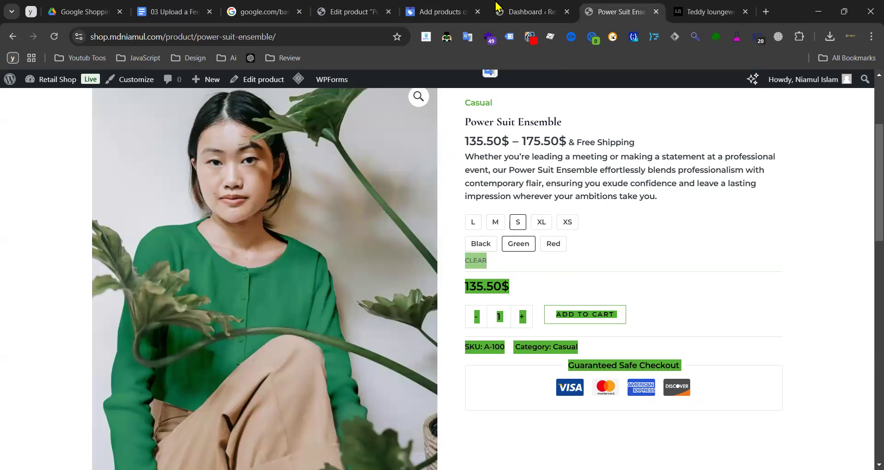
{"action": "left_click", "coordinate": [441, 12]}
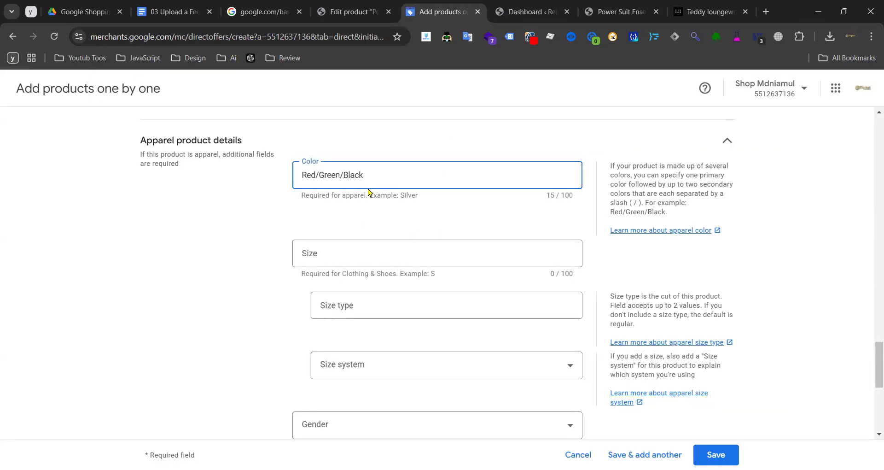
- Paste the Red/Green/Black example into the Color field and open the apparel colour help article
{"action": "triple_click", "coordinate": [627, 213]}
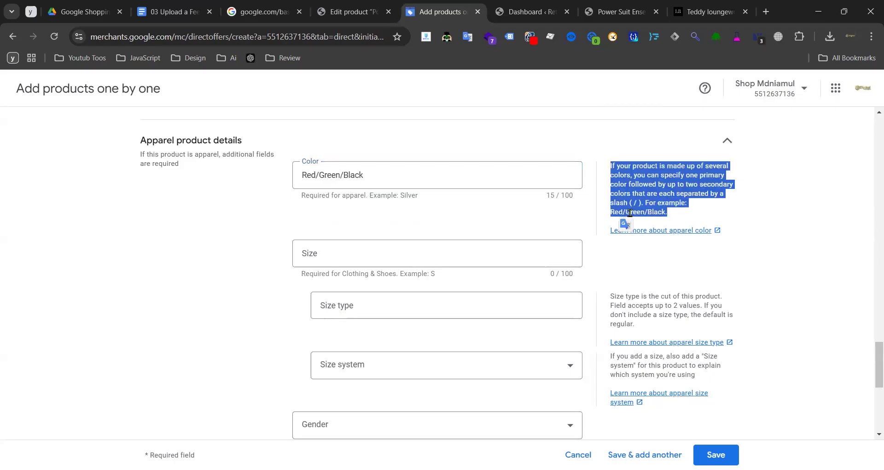
{"action": "left_click", "coordinate": [669, 216]}
{"action": "left_click_drag", "start_coordinate": [665, 211], "coordinate": [613, 214]}
{"action": "left_click", "coordinate": [432, 175]}
{"action": "key", "text": "ctrl+a"}
{"action": "key", "text": "ctrl+v"}
{"action": "left_click", "coordinate": [156, 232]}
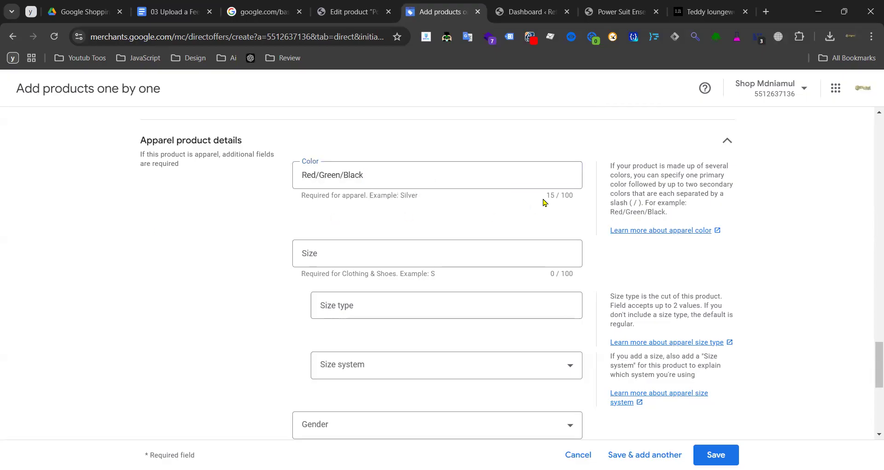
{"action": "left_click", "coordinate": [682, 232]}
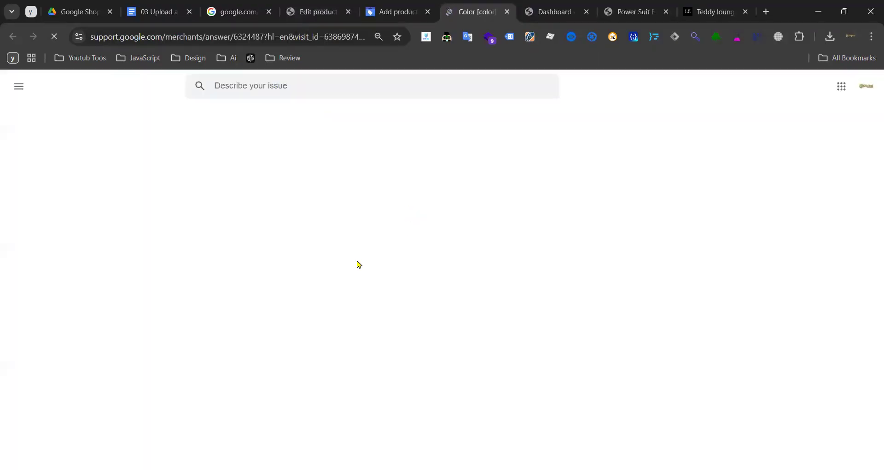
- Scroll through the Color help article's rules and examples, such as Orange Mango Explosion
{"action": "scroll", "coordinate": [195, 300], "scroll_direction": "down", "scroll_amount": 5}
{"action": "scroll", "coordinate": [265, 286], "scroll_direction": "down", "scroll_amount": 2}
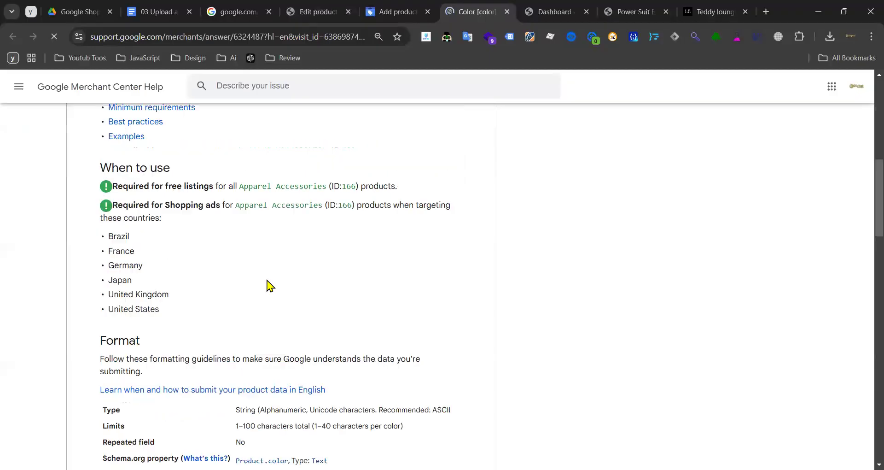
{"action": "scroll", "coordinate": [286, 277], "scroll_direction": "up", "scroll_amount": 5}
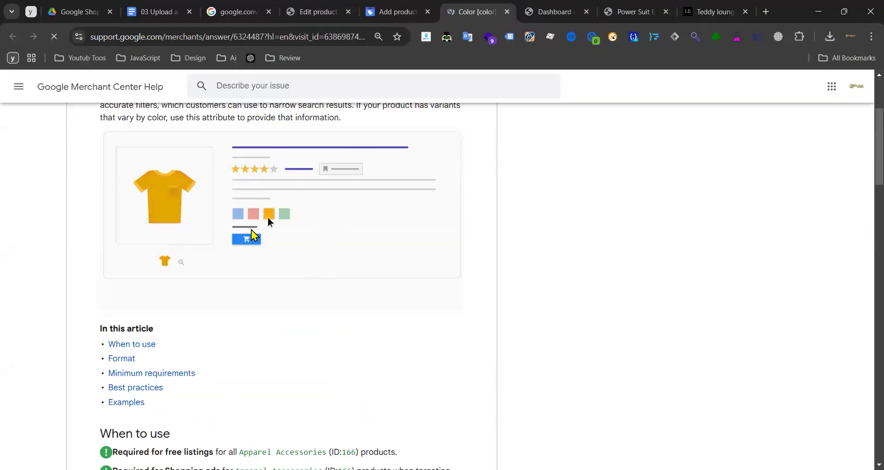
{"action": "scroll", "coordinate": [189, 276], "scroll_direction": "up", "scroll_amount": 3}
{"action": "scroll", "coordinate": [239, 338], "scroll_direction": "down", "scroll_amount": 3}
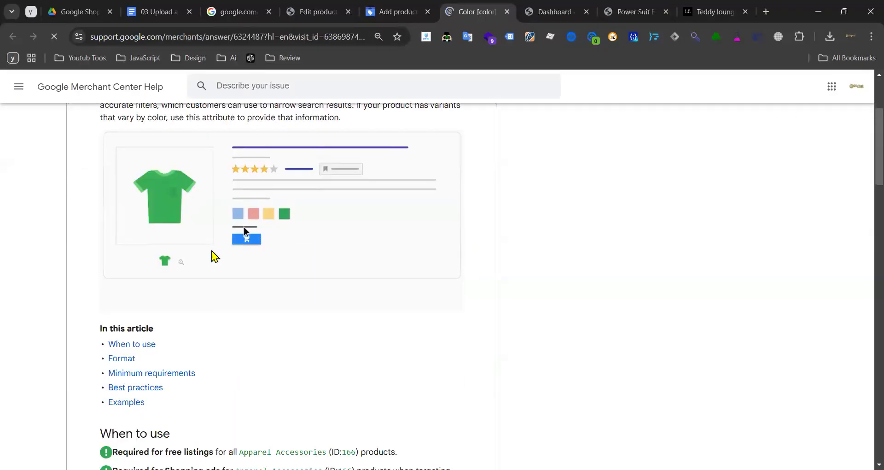
{"action": "scroll", "coordinate": [184, 322], "scroll_direction": "down", "scroll_amount": 6}
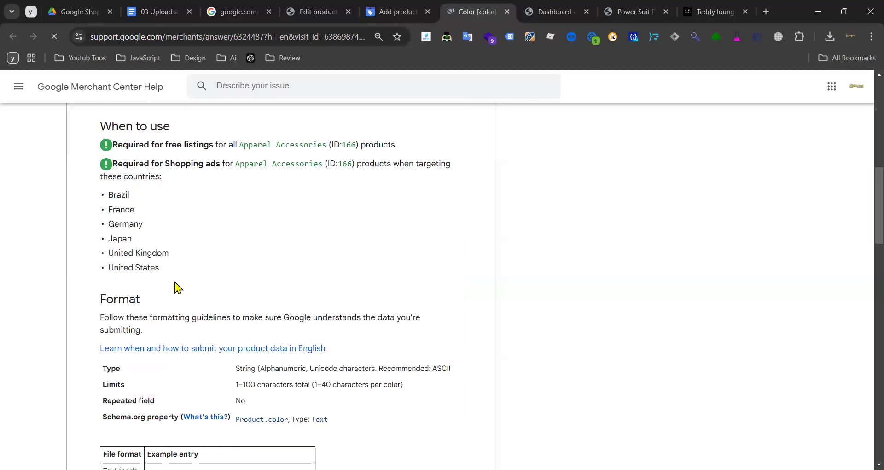
{"action": "scroll", "coordinate": [176, 286], "scroll_direction": "down", "scroll_amount": 3}
{"action": "left_click_drag", "start_coordinate": [147, 318], "coordinate": [253, 318]}
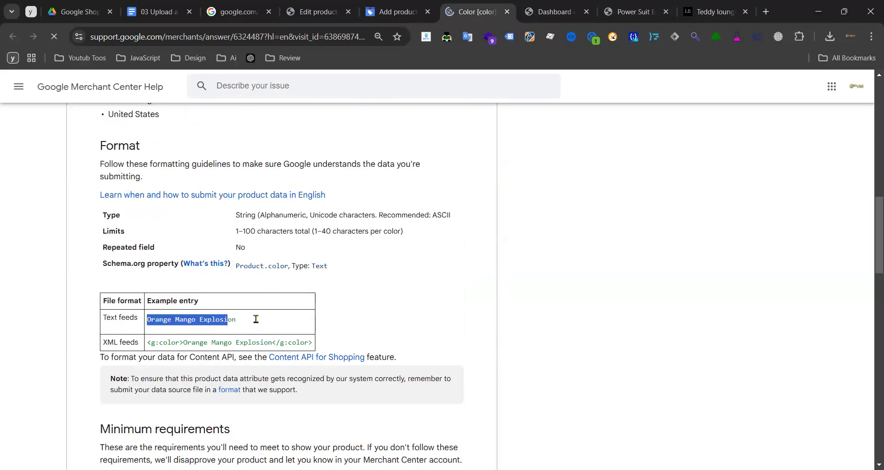
{"action": "scroll", "coordinate": [289, 307], "scroll_direction": "down", "scroll_amount": 15}
{"action": "scroll", "coordinate": [290, 310], "scroll_direction": "down", "scroll_amount": 3}
{"action": "scroll", "coordinate": [300, 316], "scroll_direction": "up", "scroll_amount": 9}
{"action": "scroll", "coordinate": [302, 313], "scroll_direction": "down", "scroll_amount": 5}
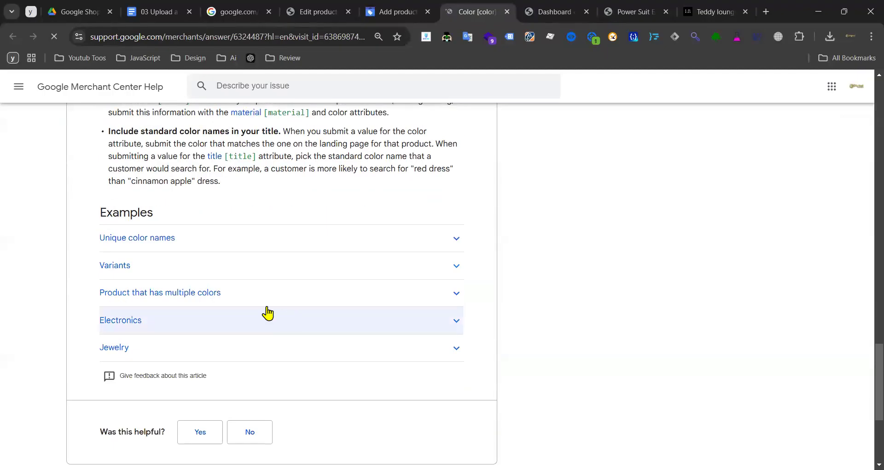
- Expand the unique colour names example and confirm the Red/Green/Black slash format
{"action": "left_click", "coordinate": [197, 241]}
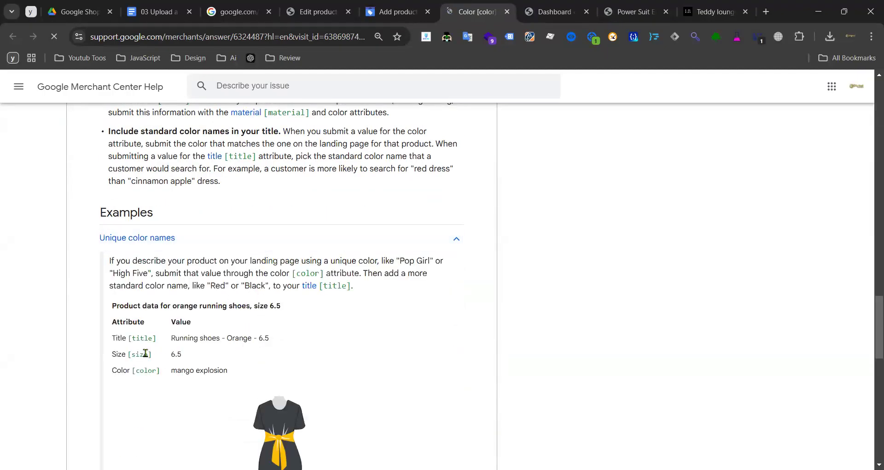
{"action": "scroll", "coordinate": [144, 351], "scroll_direction": "down", "scroll_amount": 4}
{"action": "scroll", "coordinate": [233, 247], "scroll_direction": "up", "scroll_amount": 10}
{"action": "scroll", "coordinate": [259, 246], "scroll_direction": "up", "scroll_amount": 7}
{"action": "scroll", "coordinate": [253, 258], "scroll_direction": "down", "scroll_amount": 3}
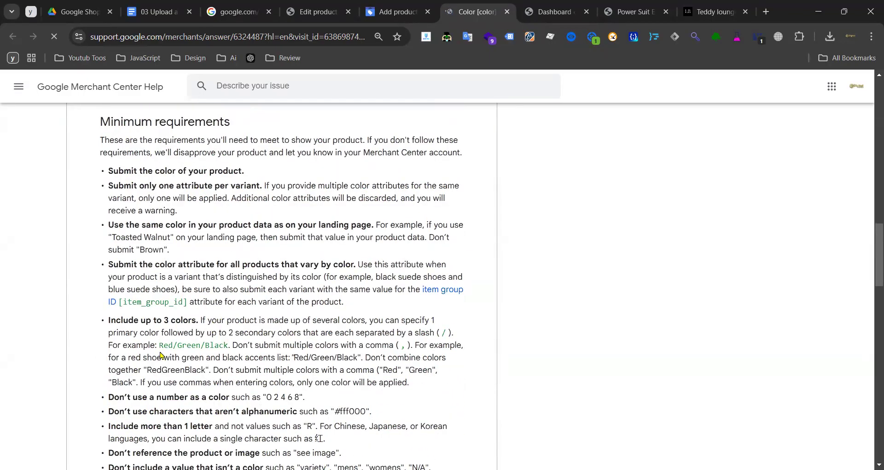
{"action": "left_click_drag", "start_coordinate": [159, 347], "coordinate": [227, 345]}
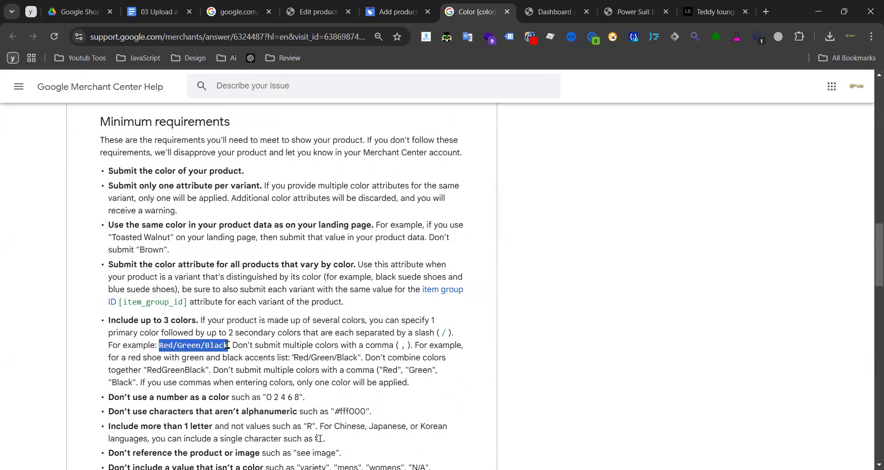
{"action": "left_click", "coordinate": [345, 318]}
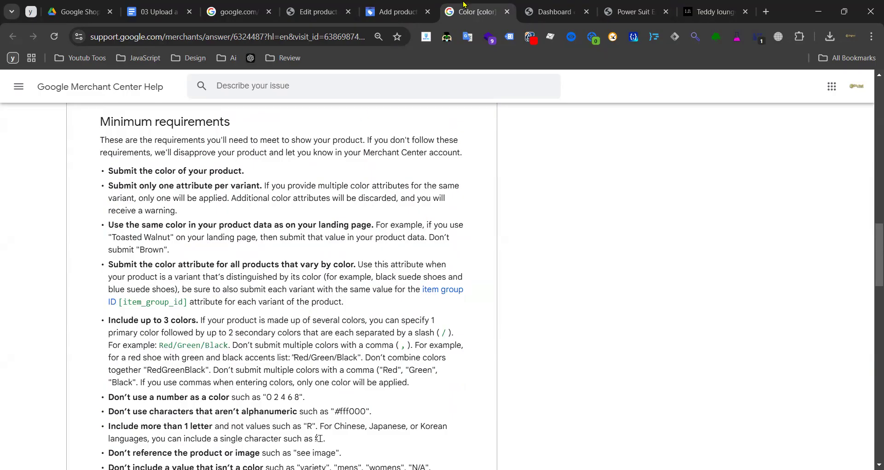
- Return to the form and open the apparel size type help article
{"action": "left_click", "coordinate": [403, 6]}
{"action": "left_click", "coordinate": [362, 254]}
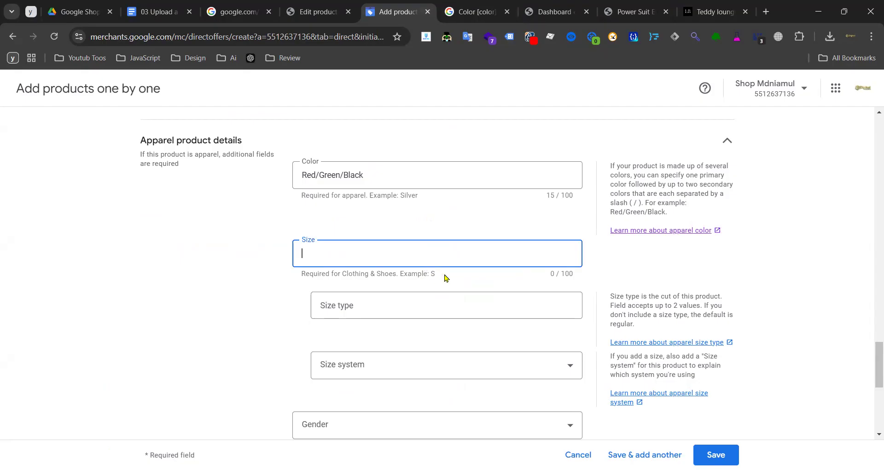
{"action": "scroll", "coordinate": [629, 271], "scroll_direction": "down", "scroll_amount": 3}
{"action": "scroll", "coordinate": [618, 239], "scroll_direction": "up", "scroll_amount": 3}
{"action": "left_click", "coordinate": [638, 343]}
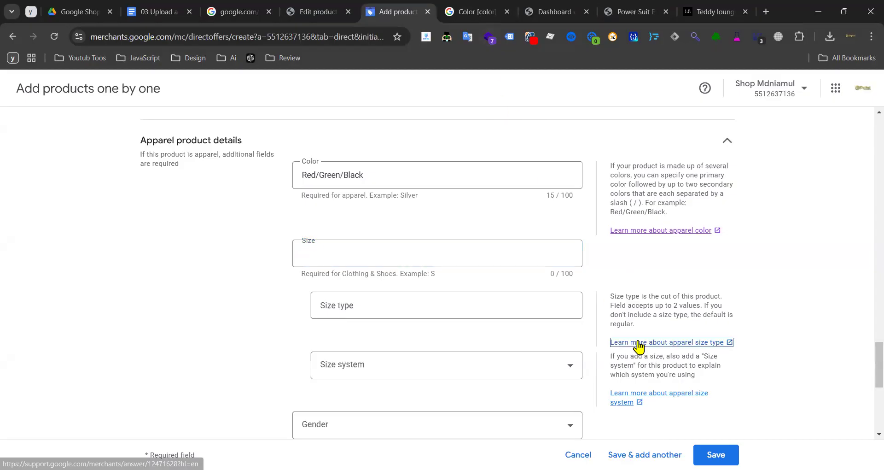
- Close the colour help page and scroll through the Size type help article
{"action": "left_click", "coordinate": [525, 15]}
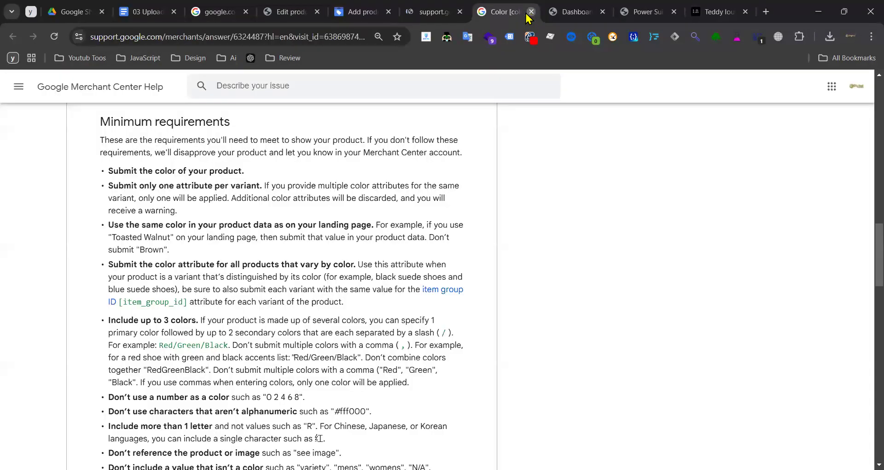
{"action": "left_click", "coordinate": [530, 13]}
{"action": "left_click", "coordinate": [431, 12]}
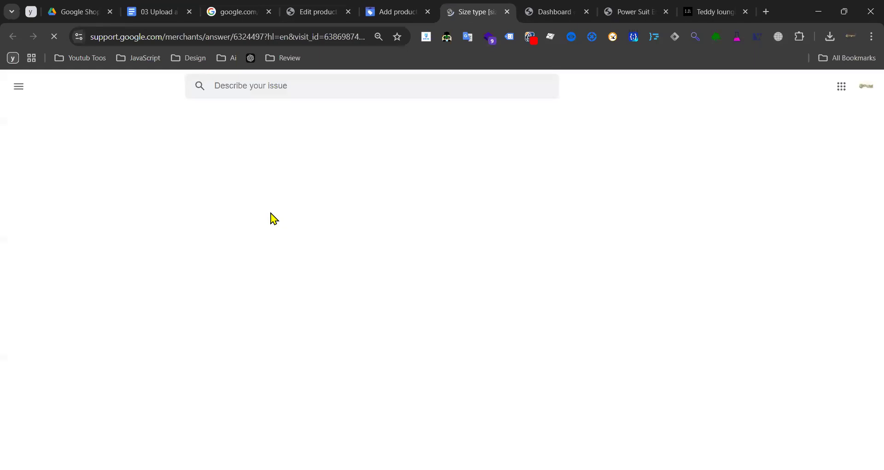
{"action": "scroll", "coordinate": [205, 308], "scroll_direction": "down", "scroll_amount": 6}
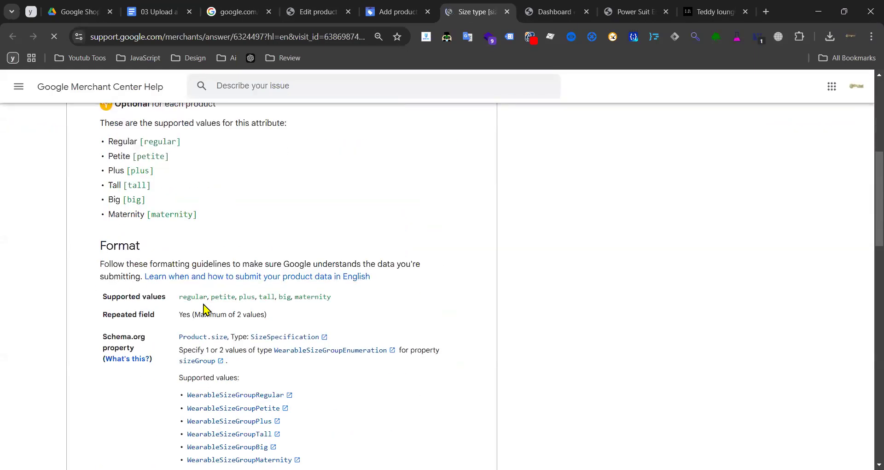
{"action": "scroll", "coordinate": [286, 282], "scroll_direction": "down", "scroll_amount": 10}
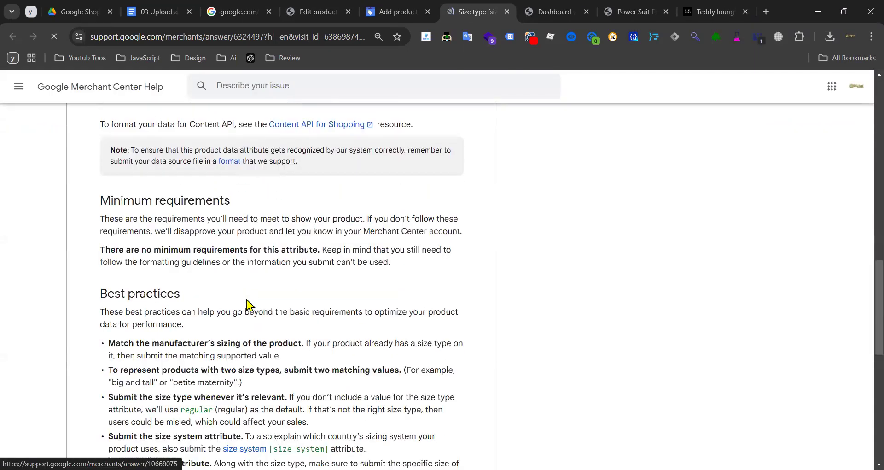
{"action": "scroll", "coordinate": [251, 305], "scroll_direction": "down", "scroll_amount": 3}
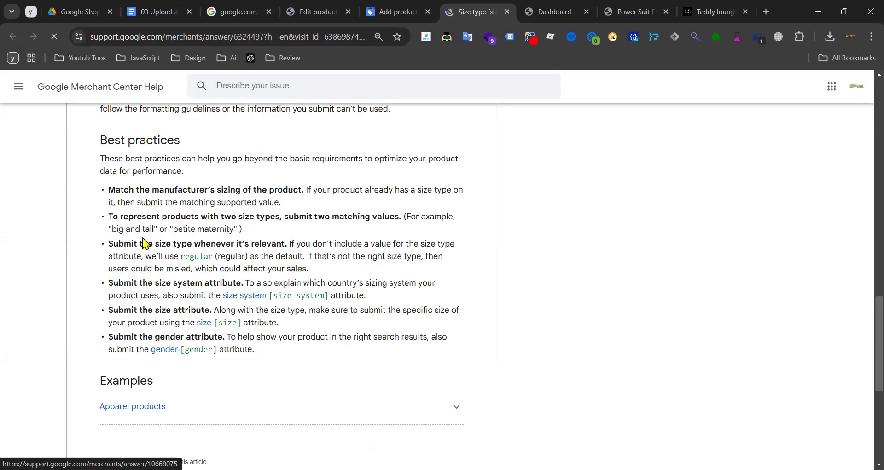
{"action": "scroll", "coordinate": [187, 338], "scroll_direction": "down", "scroll_amount": 3}
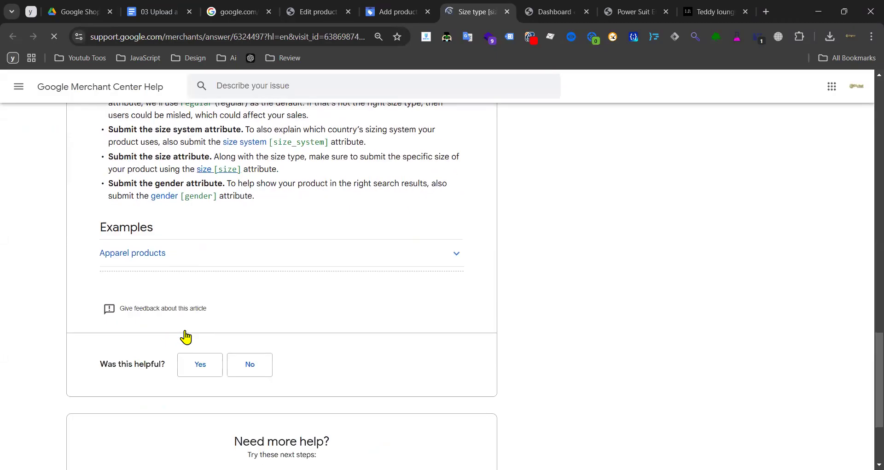
- Expand the Apparel products example and study its title and size system attribute
{"action": "left_click", "coordinate": [194, 255]}
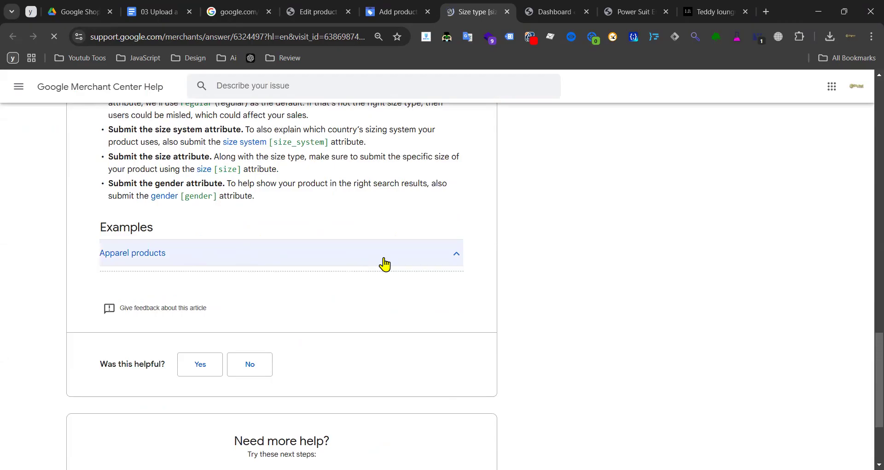
{"action": "scroll", "coordinate": [182, 316], "scroll_direction": "down", "scroll_amount": 3}
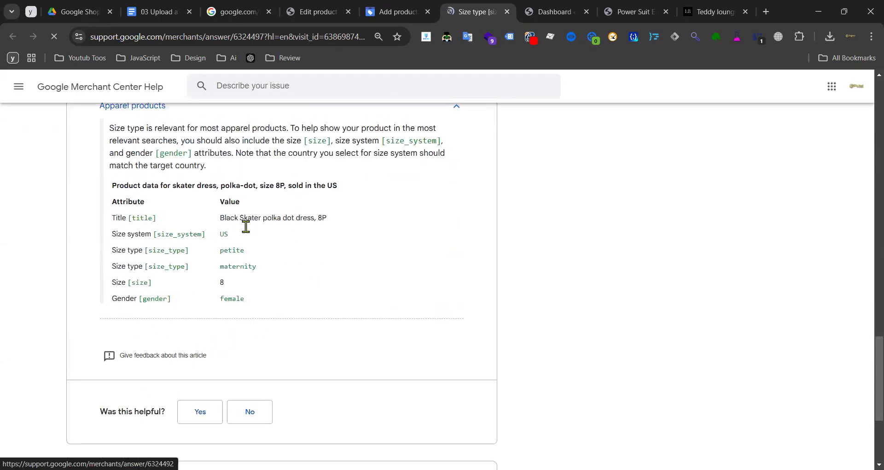
{"action": "left_click_drag", "start_coordinate": [113, 219], "coordinate": [335, 220]}
{"action": "triple_click", "coordinate": [302, 219]}
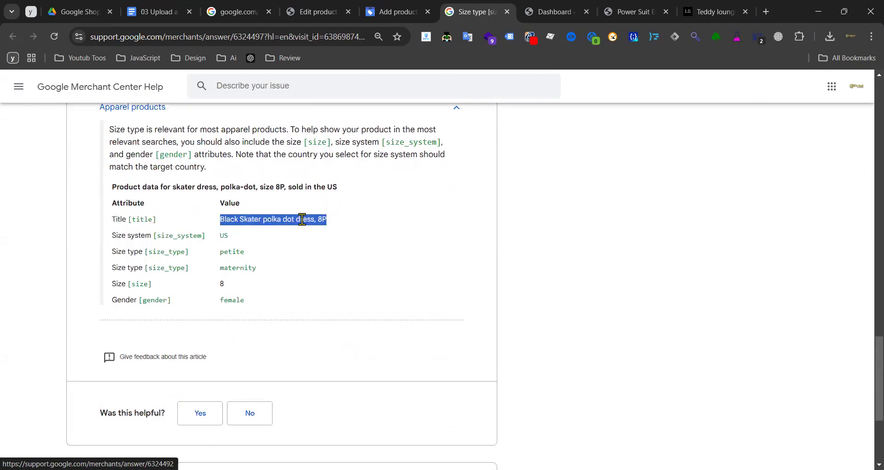
{"action": "left_click_drag", "start_coordinate": [116, 237], "coordinate": [202, 236]}
{"action": "left_click", "coordinate": [137, 235]}
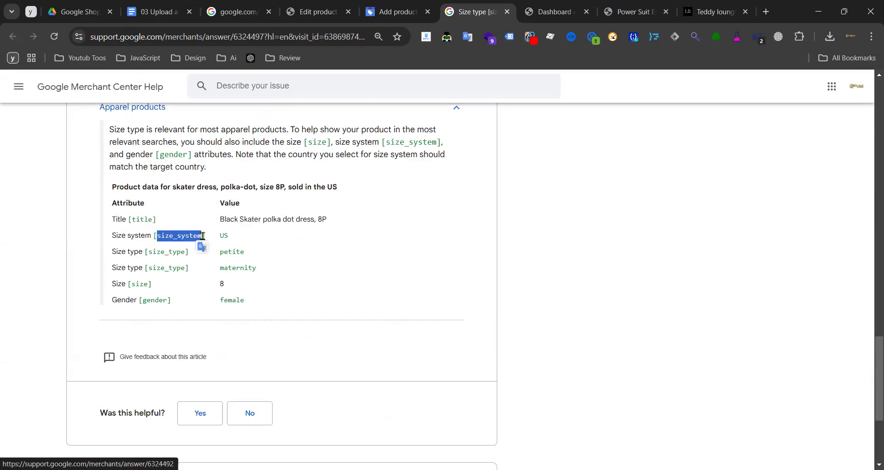
- Follow the course notes' Size system link under Detailed product description to help article 6324502
{"action": "left_click", "coordinate": [154, 12]}
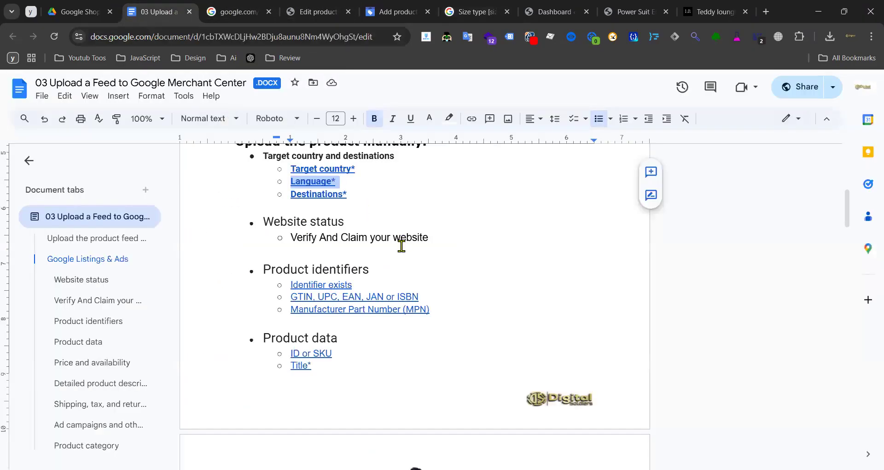
{"action": "scroll", "coordinate": [371, 221], "scroll_direction": "down", "scroll_amount": 15}
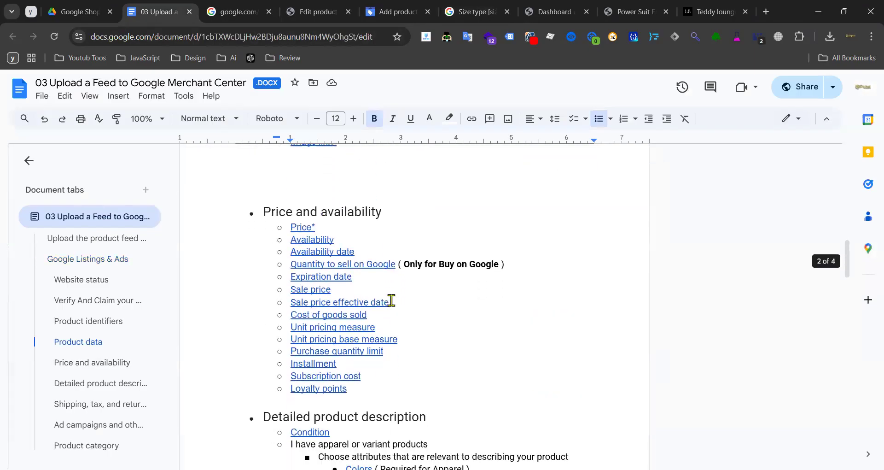
{"action": "left_click", "coordinate": [449, 308]}
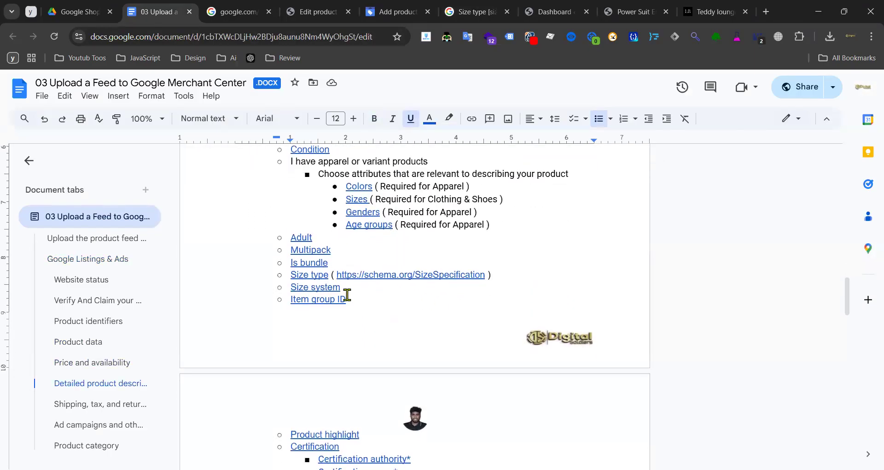
{"action": "left_click", "coordinate": [310, 288]}
{"action": "left_click", "coordinate": [394, 312]}
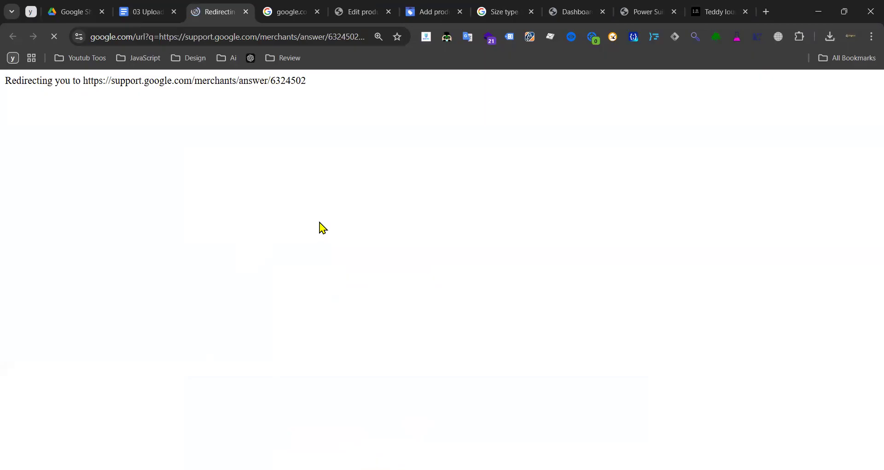
- Check the form's Size system dropdown values without choosing one
{"action": "left_click", "coordinate": [444, 14]}
{"action": "left_click", "coordinate": [357, 370]}
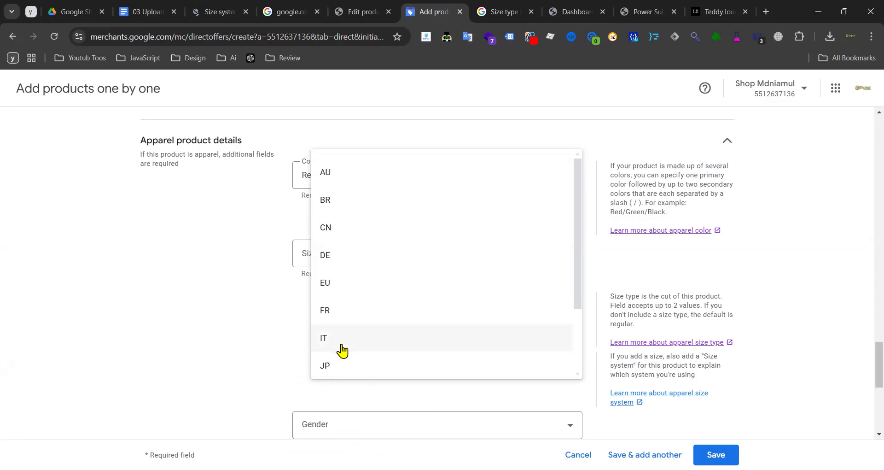
{"action": "scroll", "coordinate": [343, 352], "scroll_direction": "down", "scroll_amount": 2}
{"action": "left_click", "coordinate": [267, 296]}
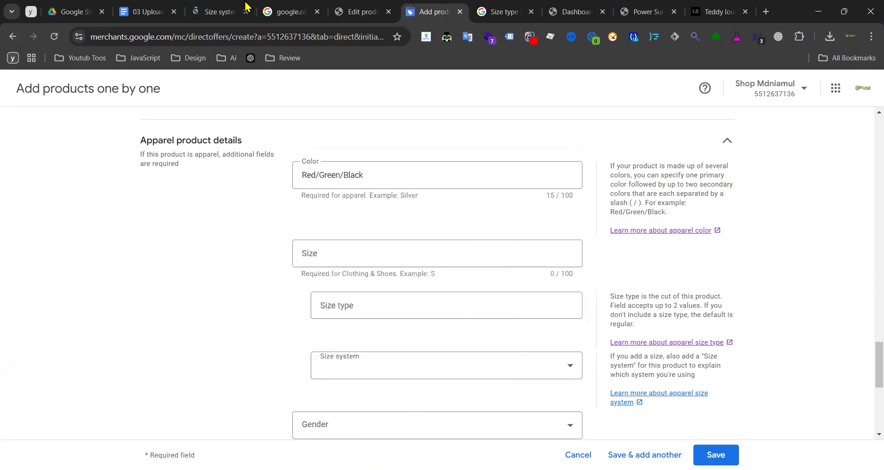
- Review the help article's supported size system values, AU to US
{"action": "left_click", "coordinate": [216, 11]}
{"action": "scroll", "coordinate": [316, 225], "scroll_direction": "down", "scroll_amount": 10}
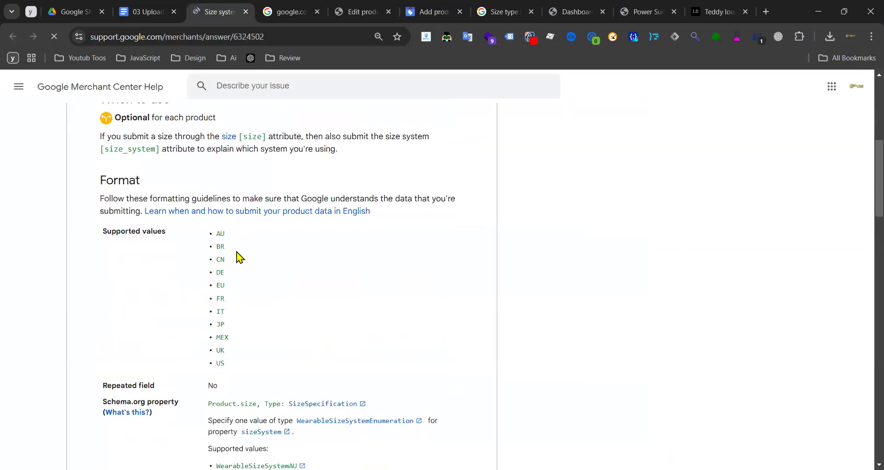
{"action": "scroll", "coordinate": [217, 232], "scroll_direction": "up", "scroll_amount": 3}
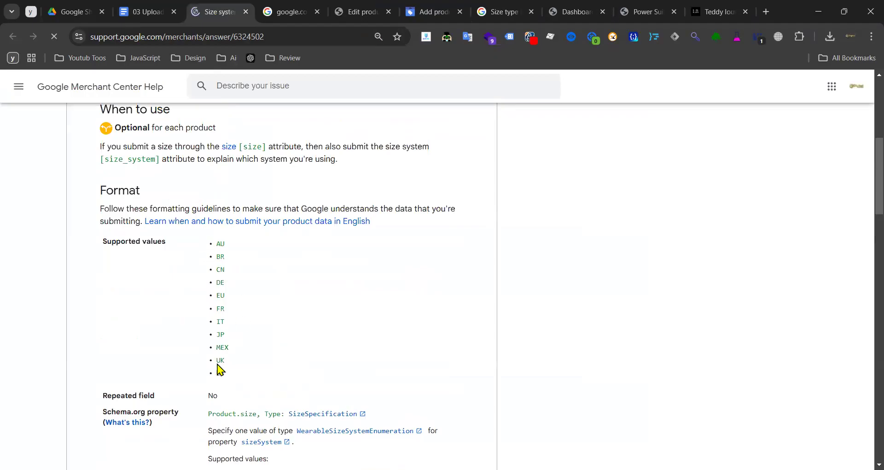
{"action": "left_click_drag", "start_coordinate": [233, 381], "coordinate": [199, 268]}
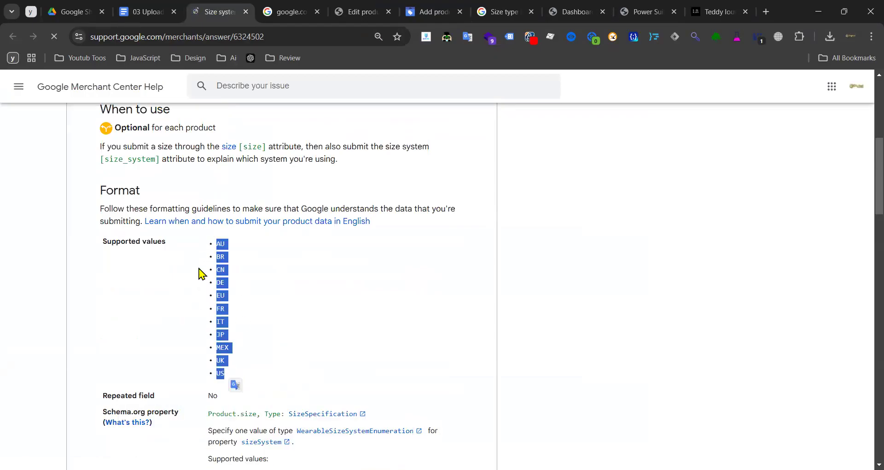
{"action": "left_click", "coordinate": [134, 275]}
{"action": "left_click_drag", "start_coordinate": [97, 245], "coordinate": [231, 367]}
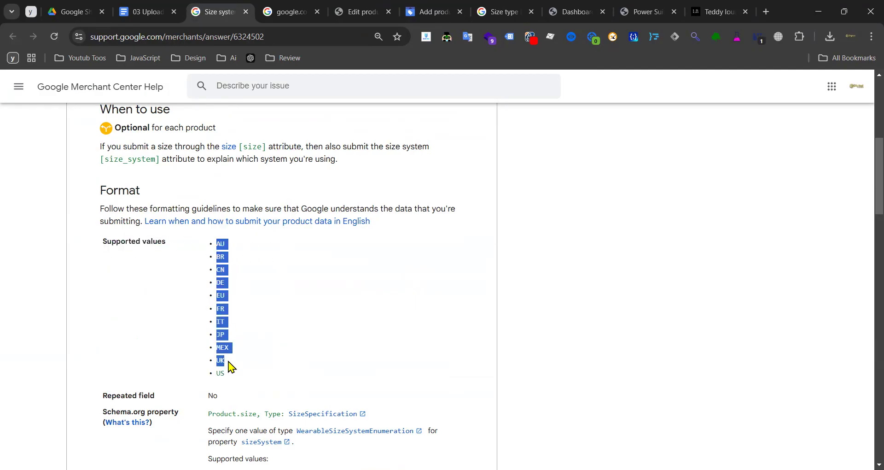
{"action": "left_click", "coordinate": [222, 264]}
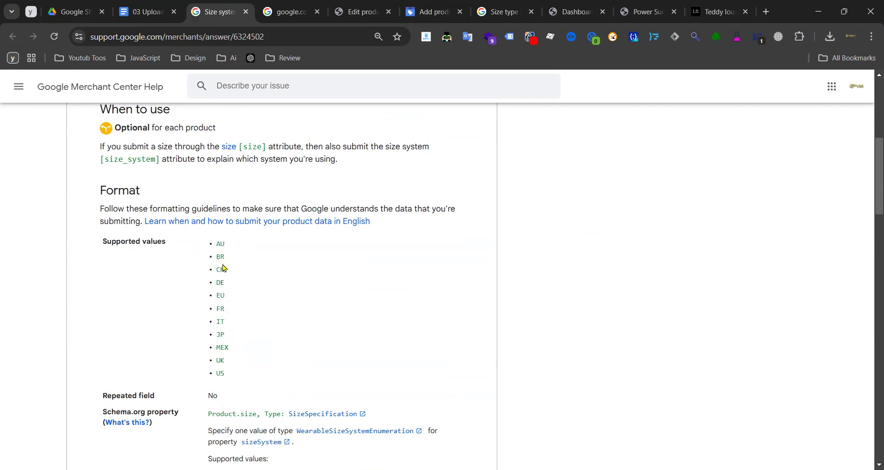
- Check the Schema.org property label and open the SizeSpecification reference page
{"action": "scroll", "coordinate": [252, 276], "scroll_direction": "down", "scroll_amount": 3}
{"action": "left_click_drag", "start_coordinate": [104, 261], "coordinate": [213, 276]}
{"action": "left_click", "coordinate": [146, 341]}
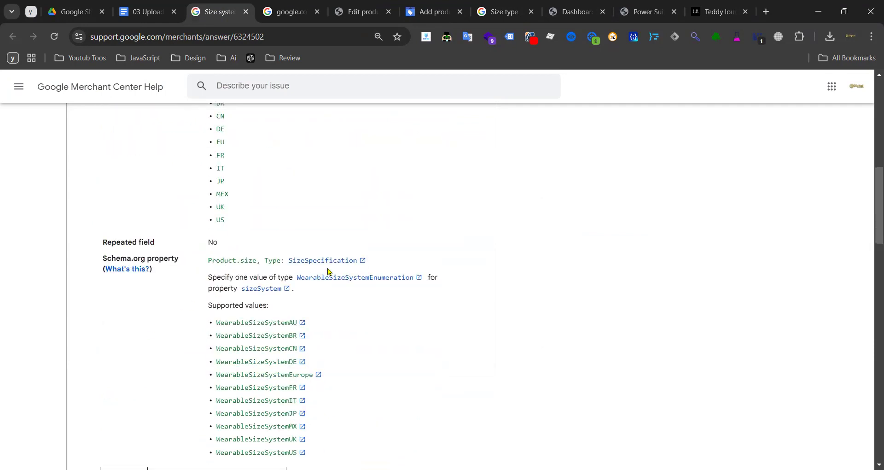
{"action": "left_click", "coordinate": [336, 263]}
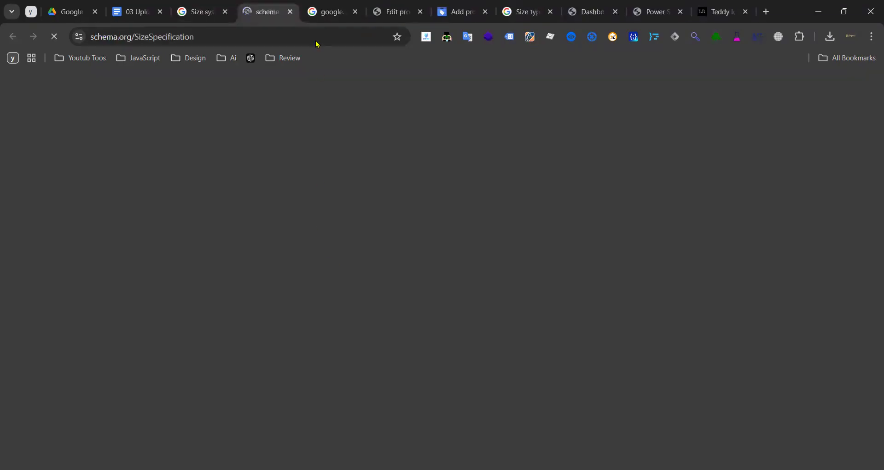
- Scroll the SizeSpecification properties and switch the example to its JSON-LD version
{"action": "left_click_drag", "start_coordinate": [134, 37], "coordinate": [88, 38]}
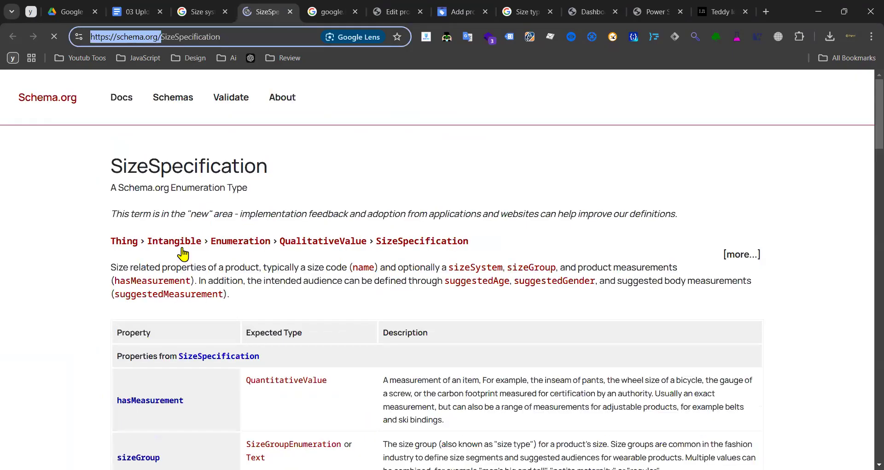
{"action": "scroll", "coordinate": [183, 254], "scroll_direction": "down", "scroll_amount": 6}
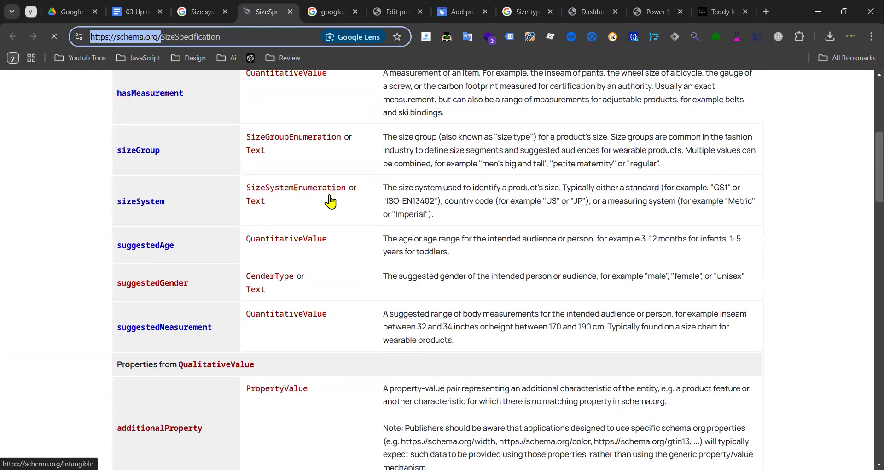
{"action": "scroll", "coordinate": [240, 217], "scroll_direction": "down", "scroll_amount": 20}
{"action": "left_click", "coordinate": [218, 167]}
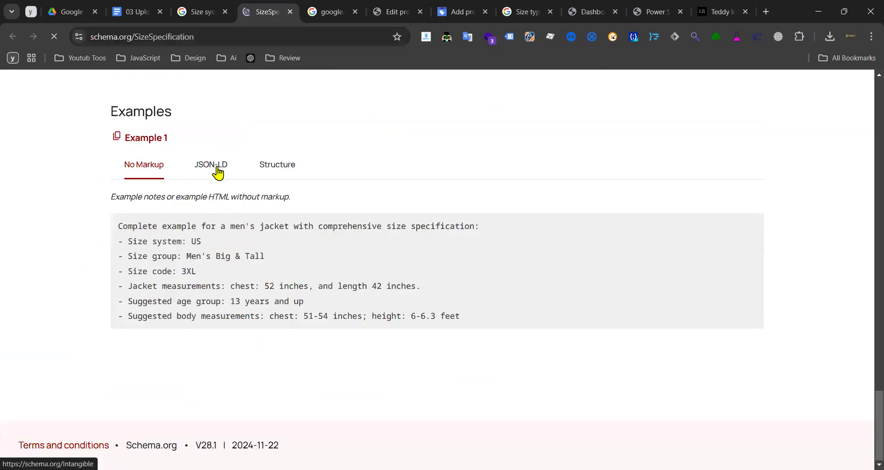
{"action": "left_click", "coordinate": [262, 166]}
{"action": "left_click", "coordinate": [208, 282]}
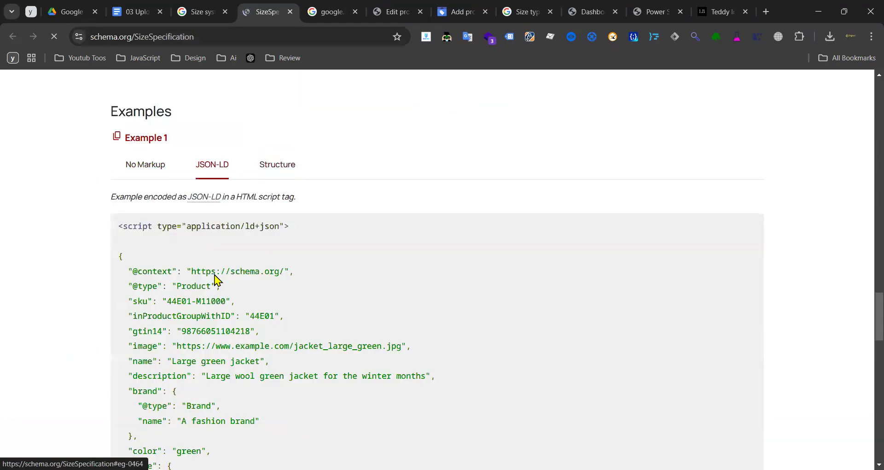
- Read the sizeSystem and sizeGroup lines in the JSON-LD example, then go back to the add-products form
{"action": "scroll", "coordinate": [184, 285], "scroll_direction": "down", "scroll_amount": 4}
{"action": "scroll", "coordinate": [154, 242], "scroll_direction": "down", "scroll_amount": 3}
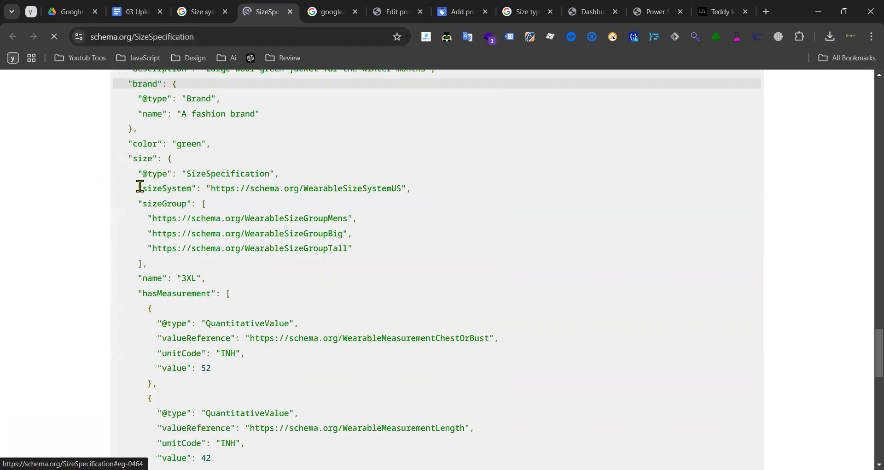
{"action": "left_click_drag", "start_coordinate": [356, 250], "coordinate": [153, 204]}
{"action": "scroll", "coordinate": [258, 232], "scroll_direction": "down", "scroll_amount": 1}
{"action": "left_click", "coordinate": [216, 240]}
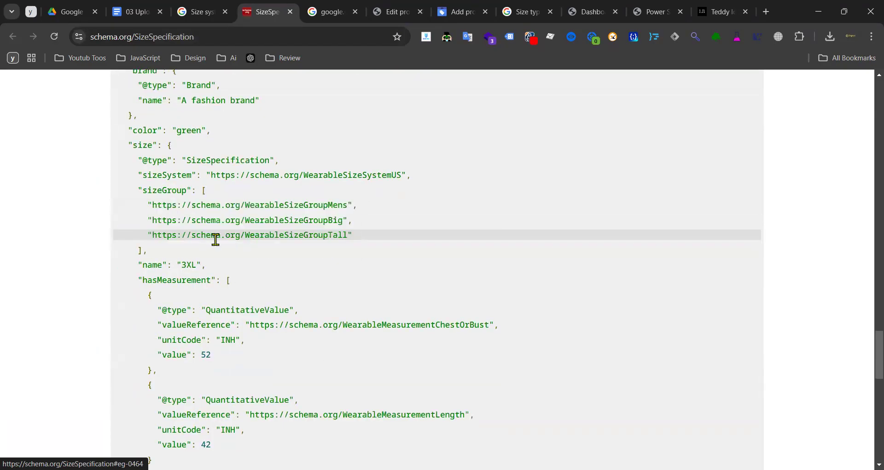
{"action": "scroll", "coordinate": [227, 249], "scroll_direction": "up", "scroll_amount": 3}
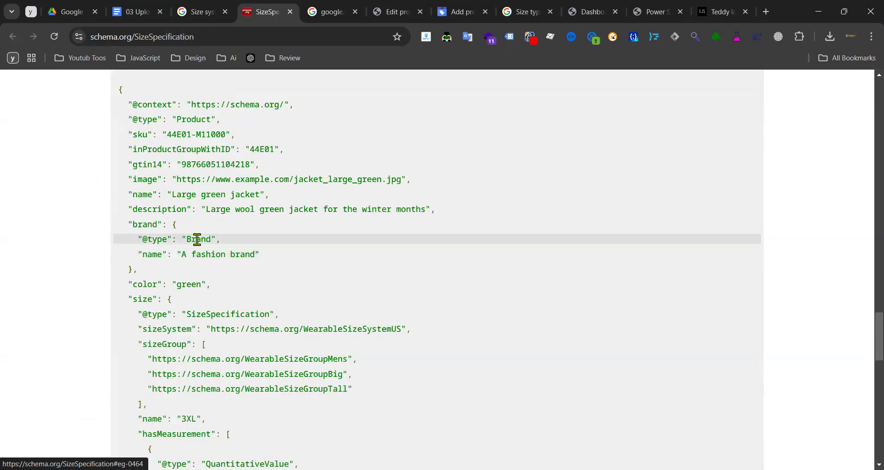
{"action": "scroll", "coordinate": [195, 237], "scroll_direction": "up", "scroll_amount": 6}
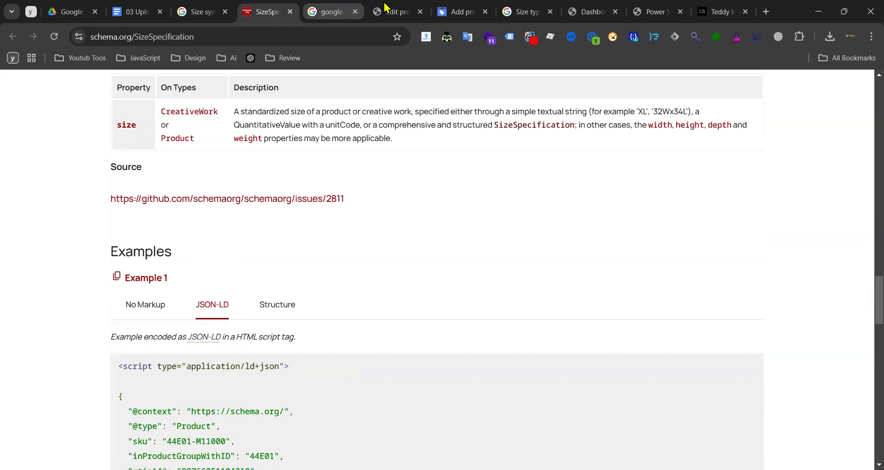
{"action": "left_click", "coordinate": [457, 11]}
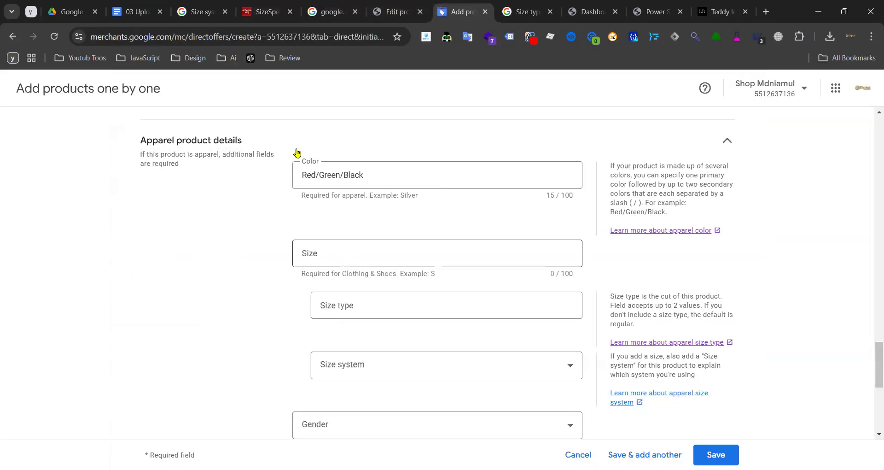
- View the Size type options, then translate 'petite' in the help article's apparel example
{"action": "left_click", "coordinate": [358, 304]}
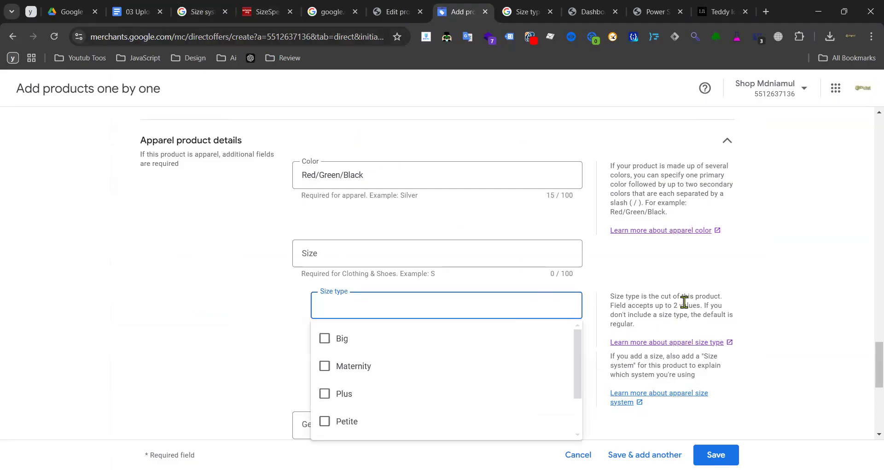
{"action": "left_click", "coordinate": [526, 7]}
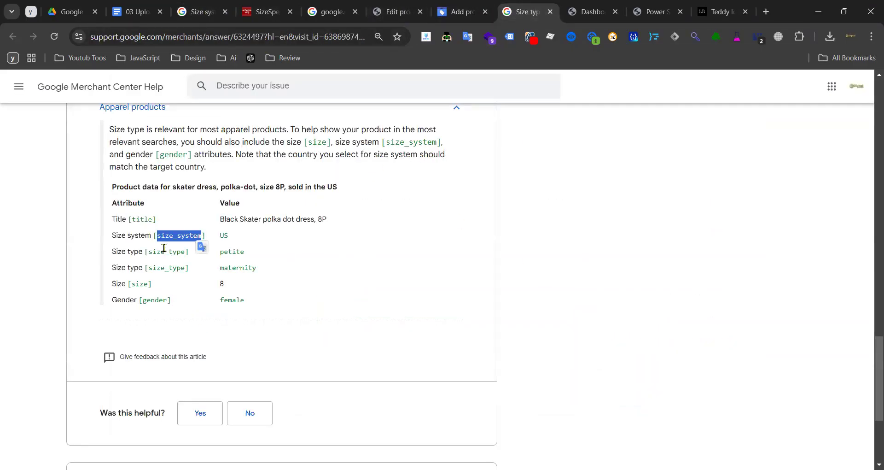
{"action": "left_click", "coordinate": [148, 253]}
{"action": "double_click", "coordinate": [231, 252]}
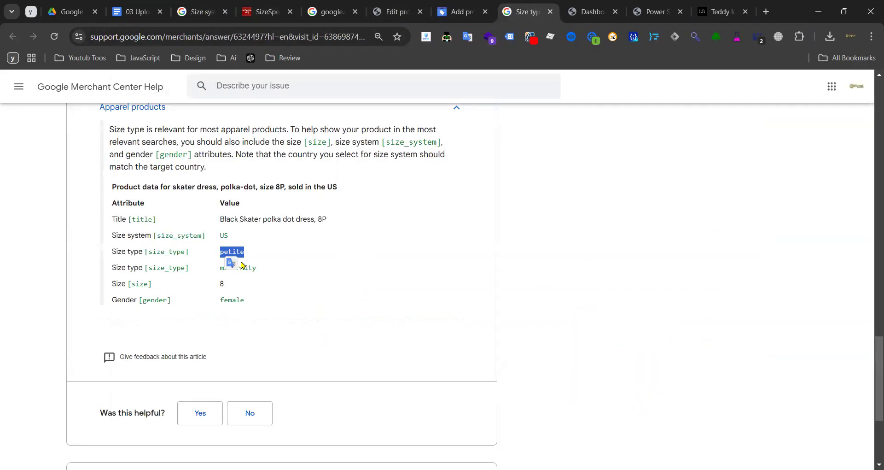
{"action": "left_click", "coordinate": [232, 264]}
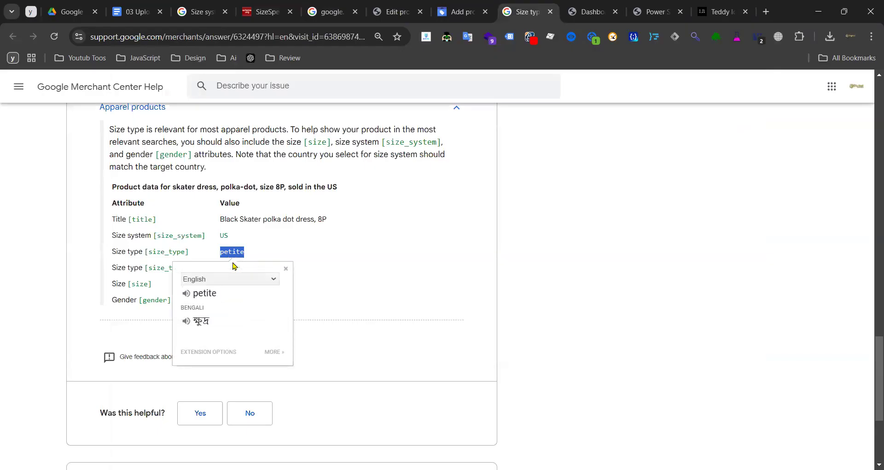
{"action": "left_click", "coordinate": [290, 242]}
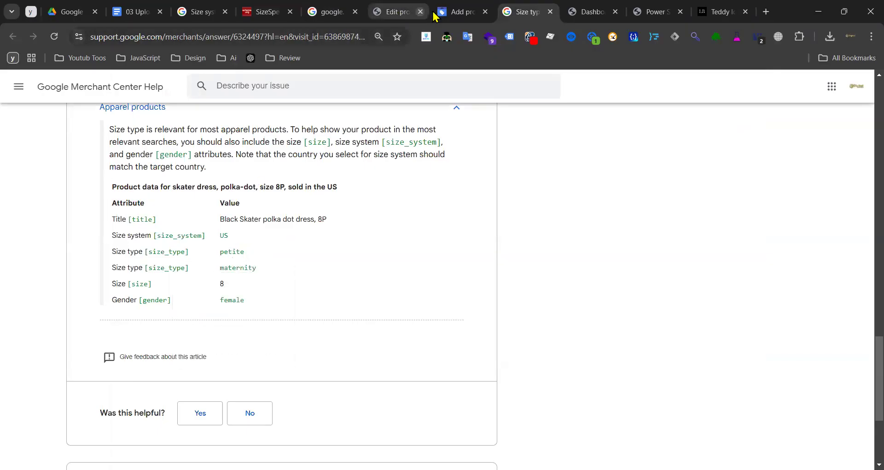
- Recheck the Size type options, then return to the help example's Size value 8
{"action": "left_click", "coordinate": [458, 11]}
{"action": "left_click", "coordinate": [364, 306]}
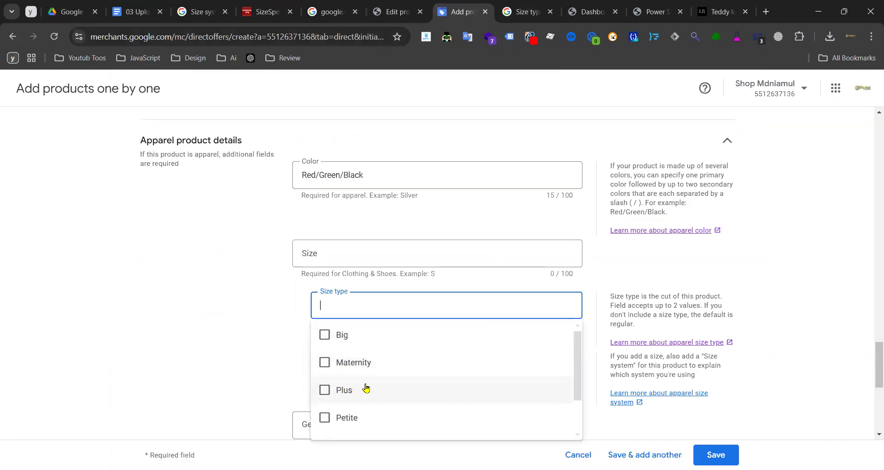
{"action": "scroll", "coordinate": [361, 384], "scroll_direction": "down", "scroll_amount": 2}
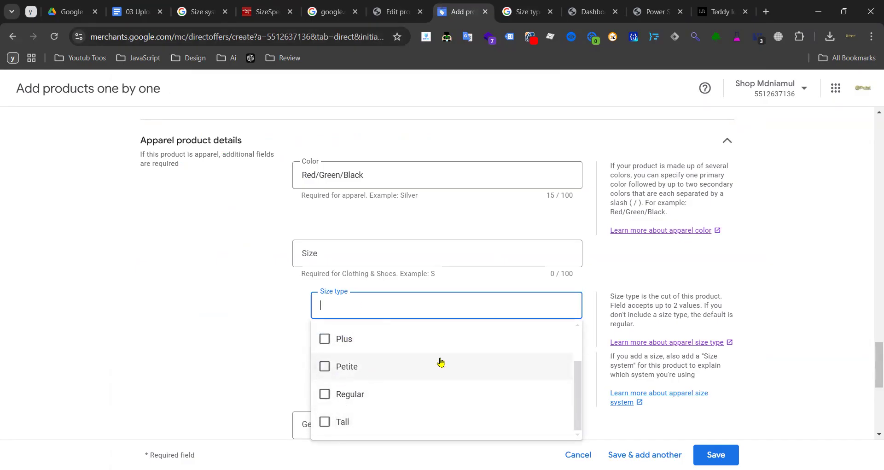
{"action": "left_click", "coordinate": [259, 352]}
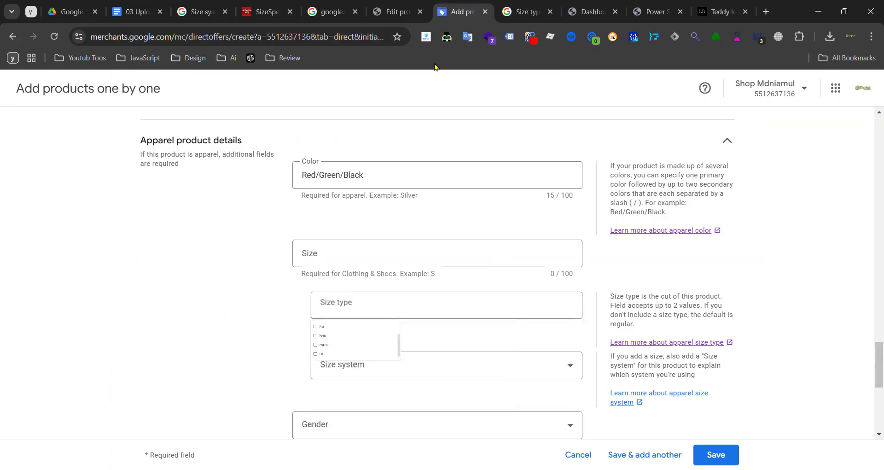
{"action": "left_click", "coordinate": [512, 16]}
{"action": "left_click_drag", "start_coordinate": [112, 282], "coordinate": [139, 283]}
{"action": "mouse_move", "coordinate": [220, 284]}
{"action": "left_mouse_down"}
{"action": "mouse_move", "coordinate": [243, 292]}
{"action": "mouse_move", "coordinate": [221, 289]}
{"action": "left_mouse_up"}
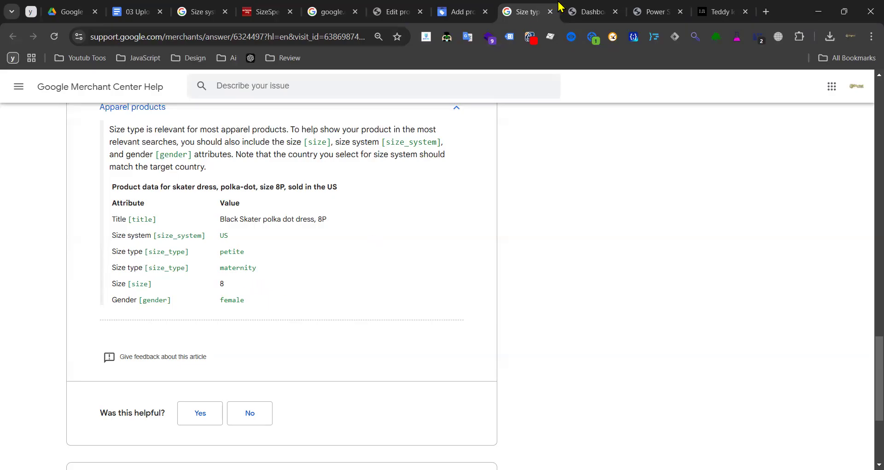
- Compare the Power Suit Ensemble's Black, Red and Green swatches, ending on Black at 145.50$
{"action": "left_click", "coordinate": [652, 11]}
{"action": "left_click", "coordinate": [493, 248]}
{"action": "left_click", "coordinate": [553, 245]}
{"action": "left_click", "coordinate": [523, 245]}
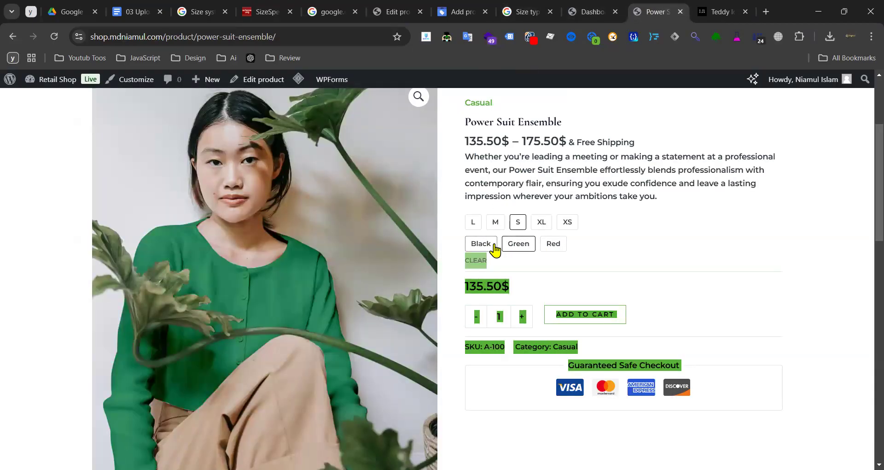
{"action": "left_click", "coordinate": [495, 249]}
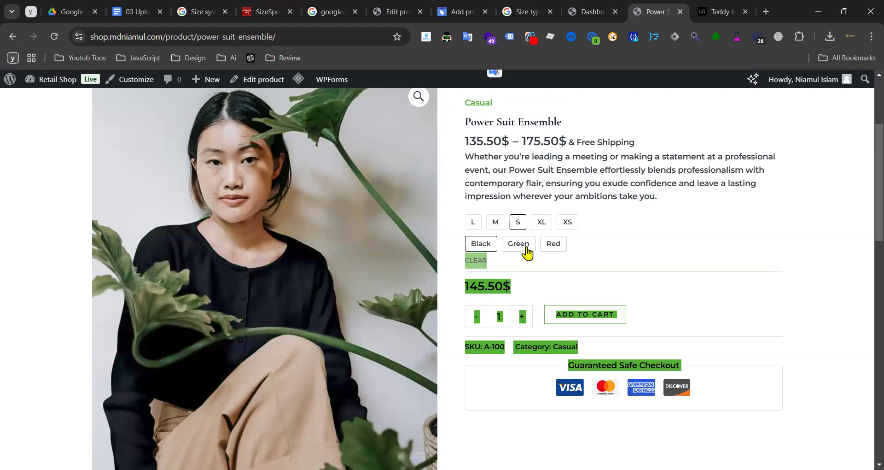
{"action": "left_click", "coordinate": [614, 244]}
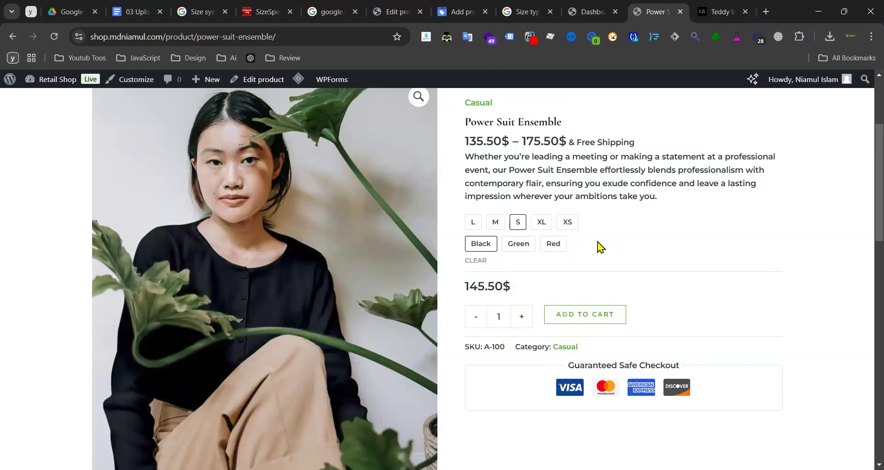
{"action": "scroll", "coordinate": [601, 247], "scroll_direction": "down", "scroll_amount": 10}
{"action": "scroll", "coordinate": [557, 241], "scroll_direction": "up", "scroll_amount": 10}
{"action": "left_click", "coordinate": [461, 12]}
- Start the Size entry, cross-checking the size type help and the Power Suit product page
{"action": "left_click", "coordinate": [360, 262]}
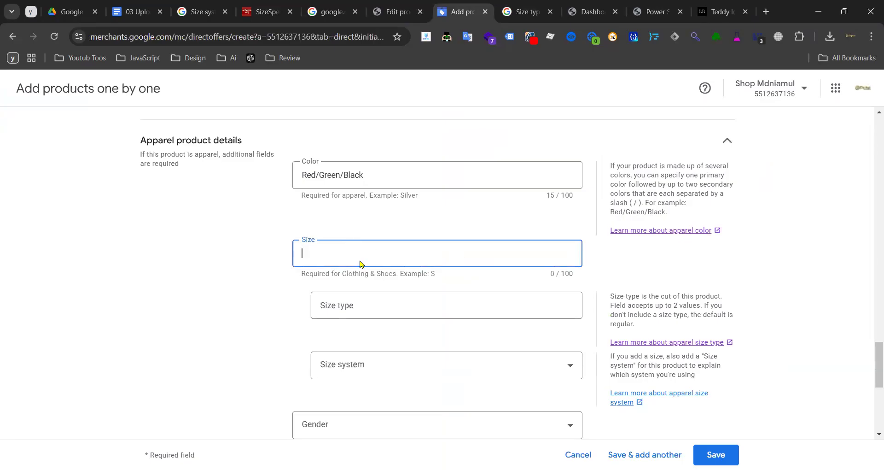
{"action": "left_click", "coordinate": [530, 12]}
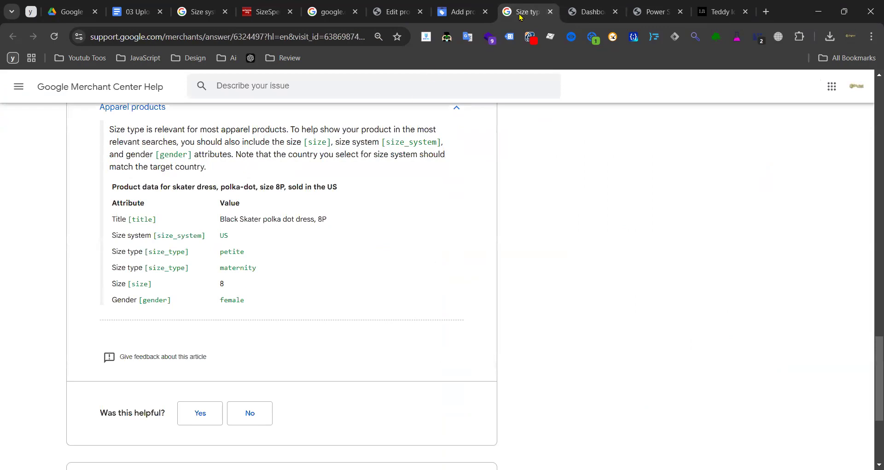
{"action": "left_click", "coordinate": [590, 11]}
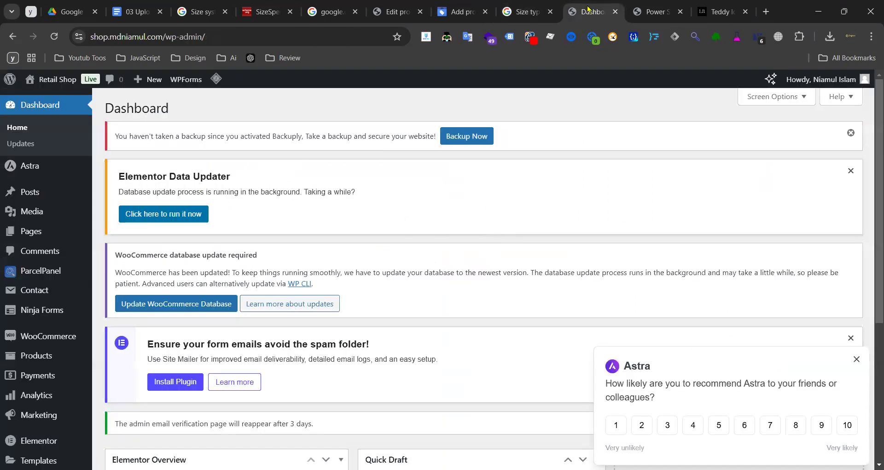
{"action": "left_click", "coordinate": [654, 11]}
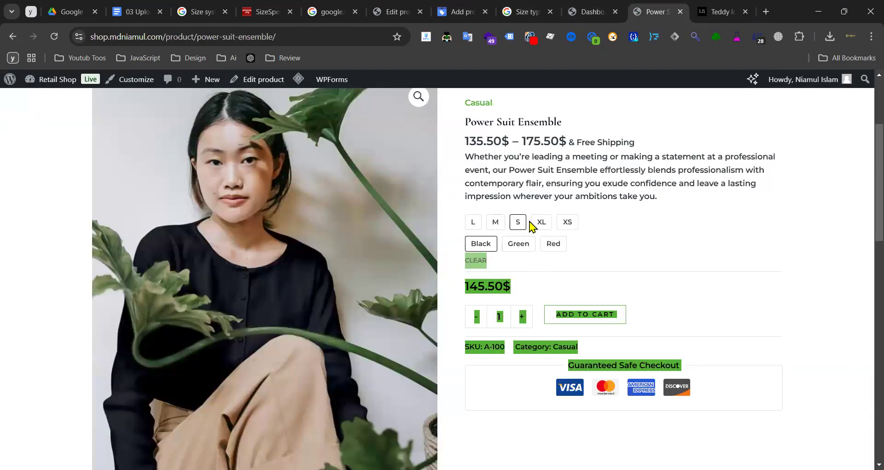
{"action": "left_click", "coordinate": [464, 10]}
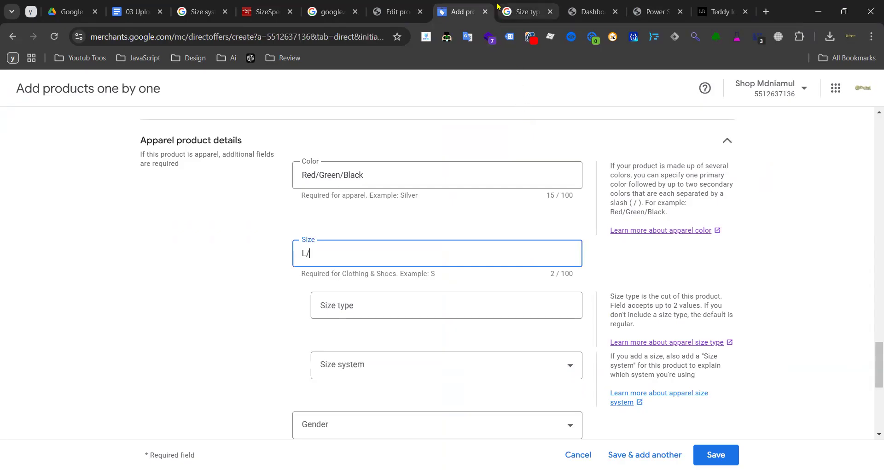
- Review the petite maternity size-type example, then open the size [size] help article
{"action": "left_click", "coordinate": [475, 98]}
{"action": "key", "text": "ctrl+Tab"}
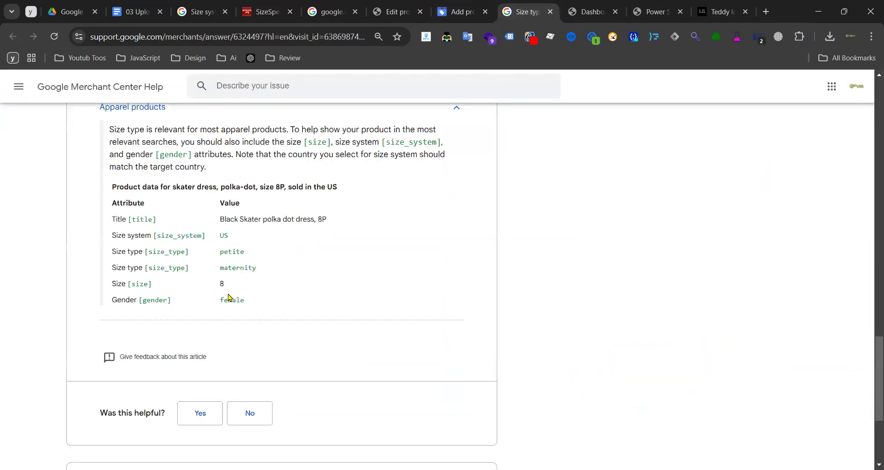
{"action": "scroll", "coordinate": [279, 240], "scroll_direction": "up", "scroll_amount": 3}
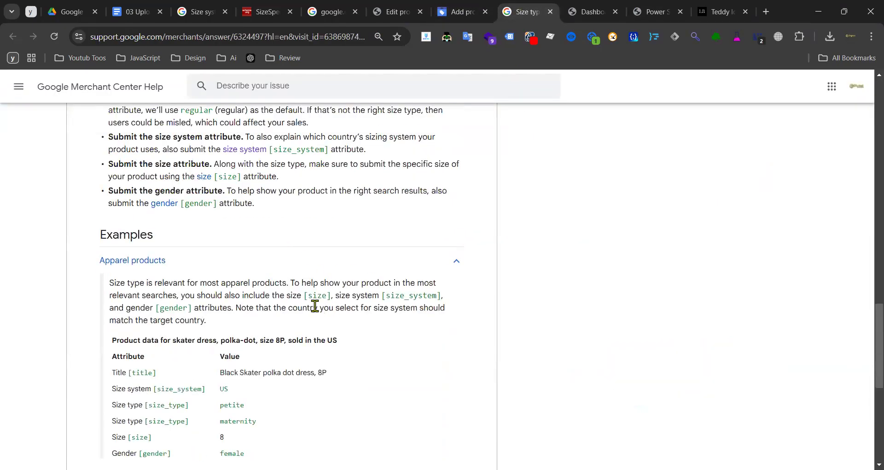
{"action": "scroll", "coordinate": [239, 227], "scroll_direction": "up", "scroll_amount": 3}
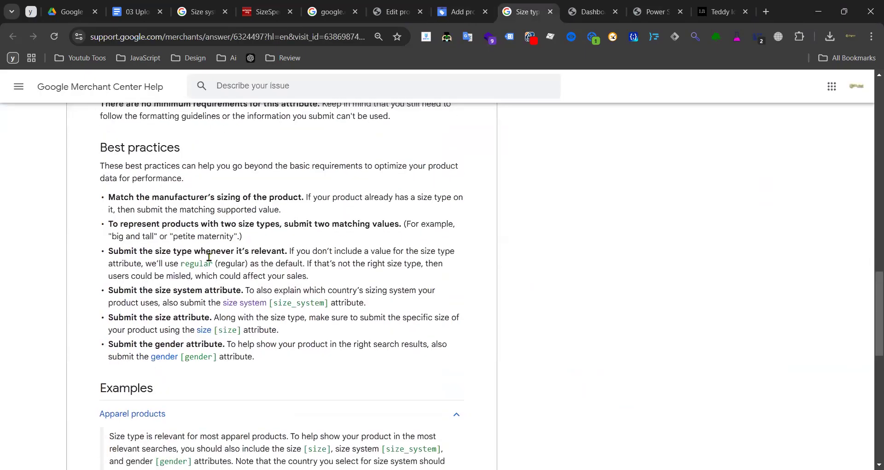
{"action": "left_click_drag", "start_coordinate": [170, 237], "coordinate": [204, 235]}
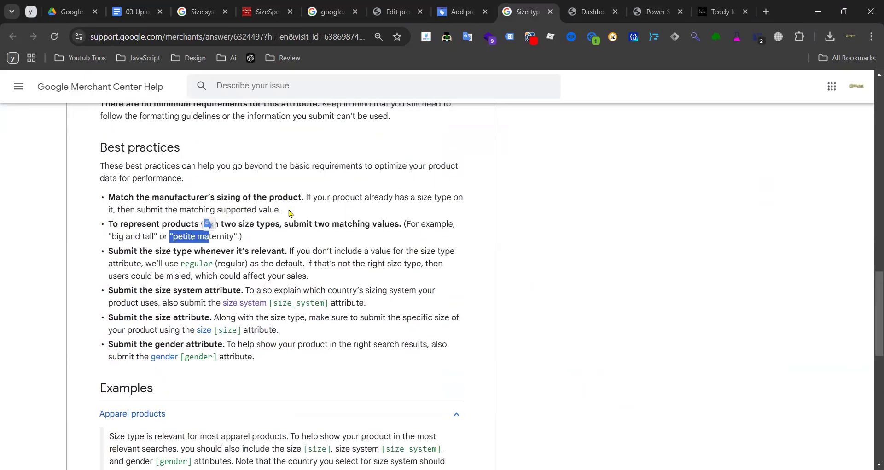
{"action": "left_click", "coordinate": [147, 259]}
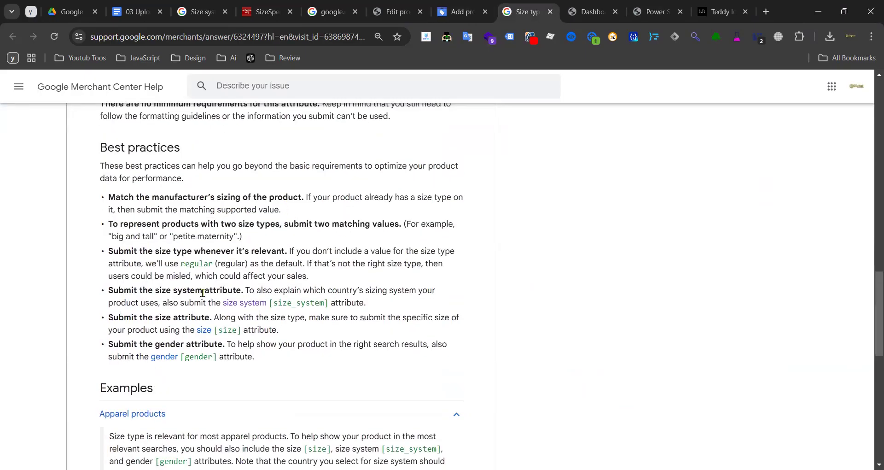
{"action": "left_click", "coordinate": [229, 330]}
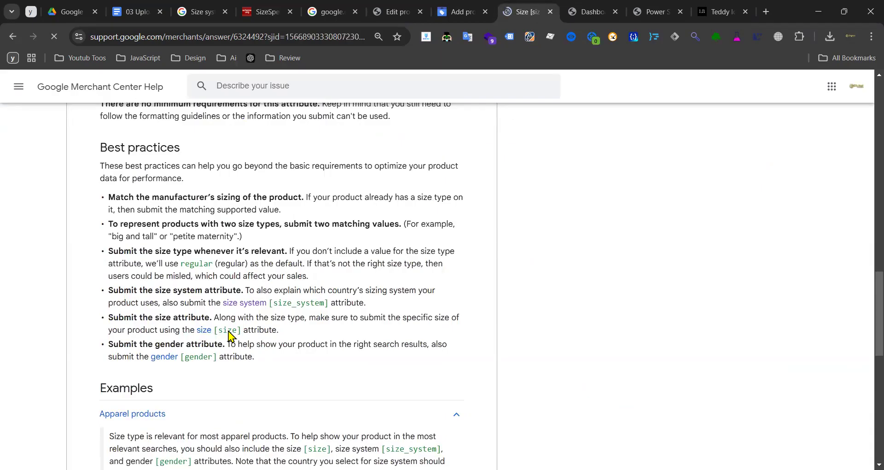
- Scroll through the size article down to its Best practices section
{"action": "scroll", "coordinate": [254, 278], "scroll_direction": "down", "scroll_amount": 7}
{"action": "scroll", "coordinate": [279, 277], "scroll_direction": "down", "scroll_amount": 1}
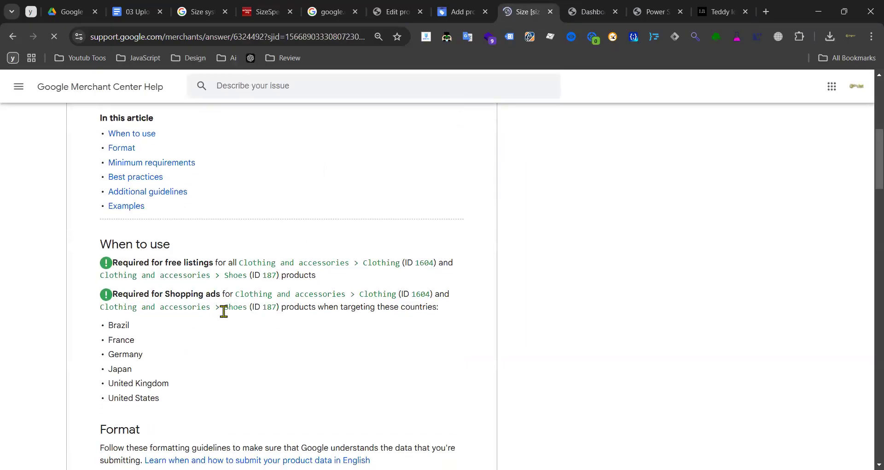
{"action": "scroll", "coordinate": [249, 309], "scroll_direction": "down", "scroll_amount": 1}
{"action": "scroll", "coordinate": [274, 299], "scroll_direction": "down", "scroll_amount": 1}
{"action": "scroll", "coordinate": [276, 322], "scroll_direction": "down", "scroll_amount": 3}
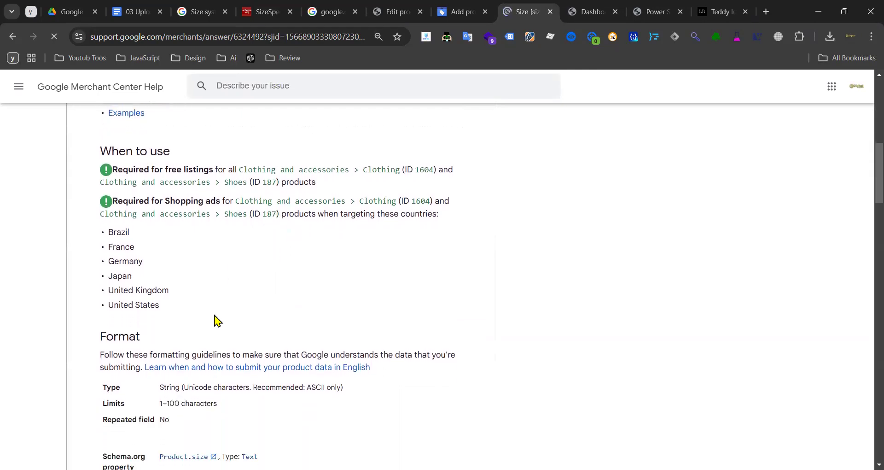
{"action": "scroll", "coordinate": [190, 364], "scroll_direction": "down", "scroll_amount": 5}
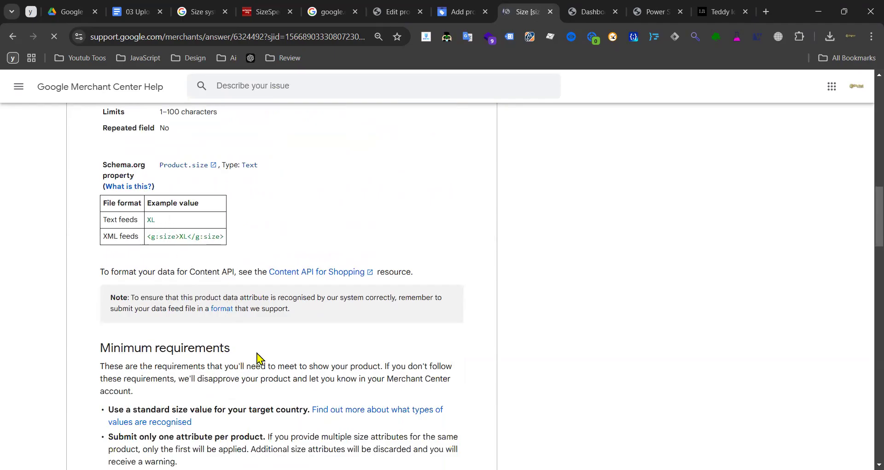
{"action": "scroll", "coordinate": [258, 357], "scroll_direction": "down", "scroll_amount": 3}
{"action": "scroll", "coordinate": [213, 397], "scroll_direction": "down", "scroll_amount": 3}
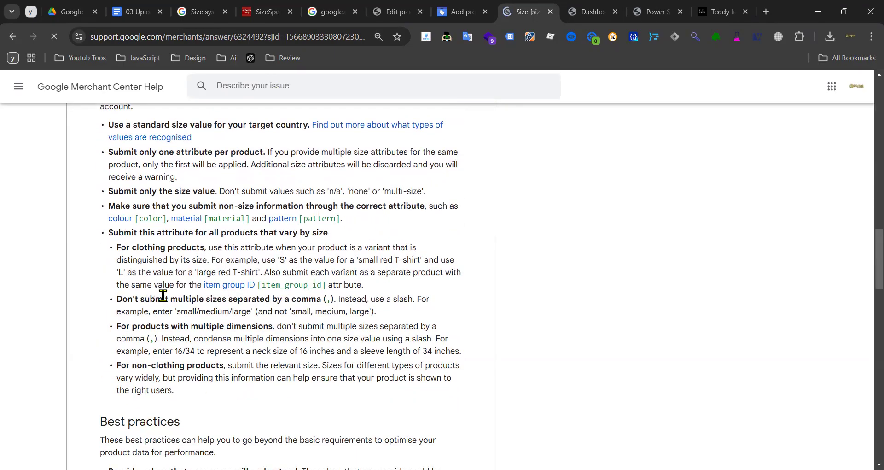
{"action": "scroll", "coordinate": [212, 295], "scroll_direction": "down", "scroll_amount": 5}
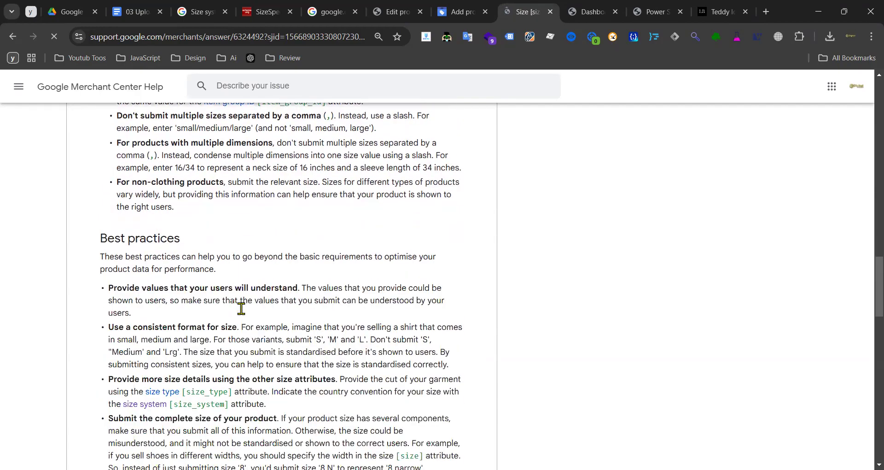
{"action": "scroll", "coordinate": [254, 339], "scroll_direction": "down", "scroll_amount": 4}
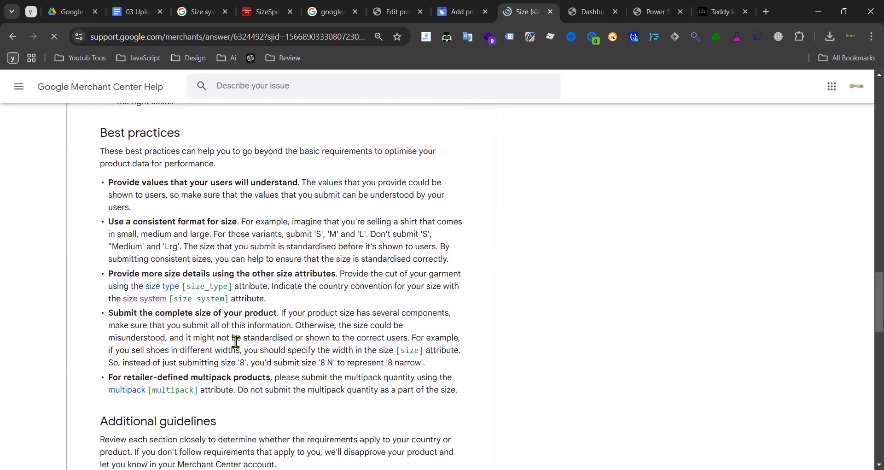
{"action": "scroll", "coordinate": [235, 364], "scroll_direction": "down", "scroll_amount": 1}
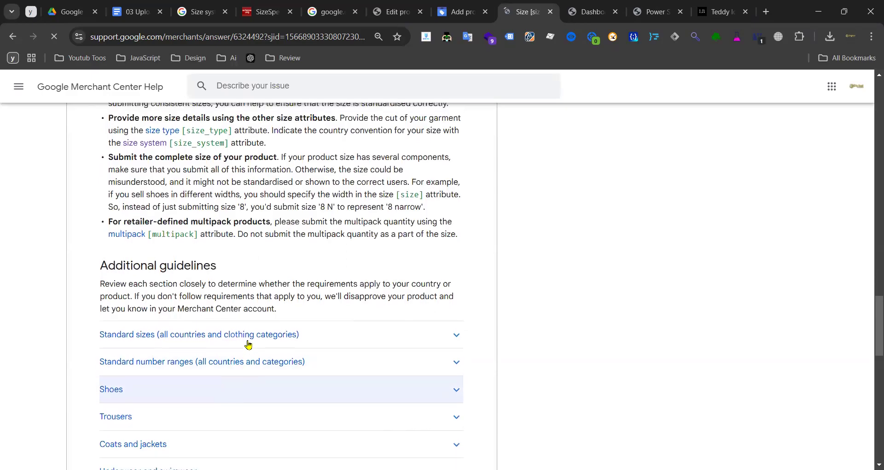
{"action": "scroll", "coordinate": [268, 361], "scroll_direction": "up", "scroll_amount": 2}
{"action": "scroll", "coordinate": [283, 261], "scroll_direction": "up", "scroll_amount": 1}
- Examine the '8 N' narrow-size example in the best practices
{"action": "left_click_drag", "start_coordinate": [322, 270], "coordinate": [334, 270]}
{"action": "left_click", "coordinate": [380, 276]}
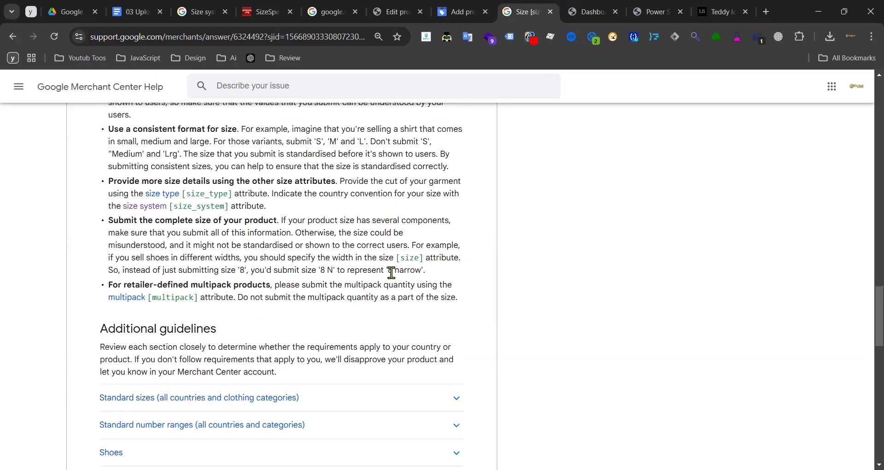
{"action": "double_click", "coordinate": [331, 270]}
{"action": "scroll", "coordinate": [247, 245], "scroll_direction": "up", "scroll_amount": 1}
{"action": "left_click", "coordinate": [297, 279]}
{"action": "left_click_drag", "start_coordinate": [320, 276], "coordinate": [338, 276]}
{"action": "scroll", "coordinate": [339, 278], "scroll_direction": "up", "scroll_amount": 1}
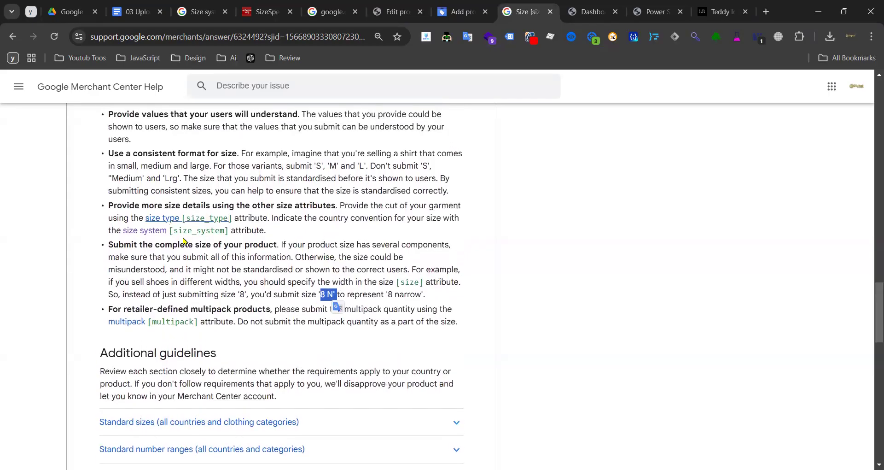
{"action": "scroll", "coordinate": [258, 244], "scroll_direction": "up", "scroll_amount": 2}
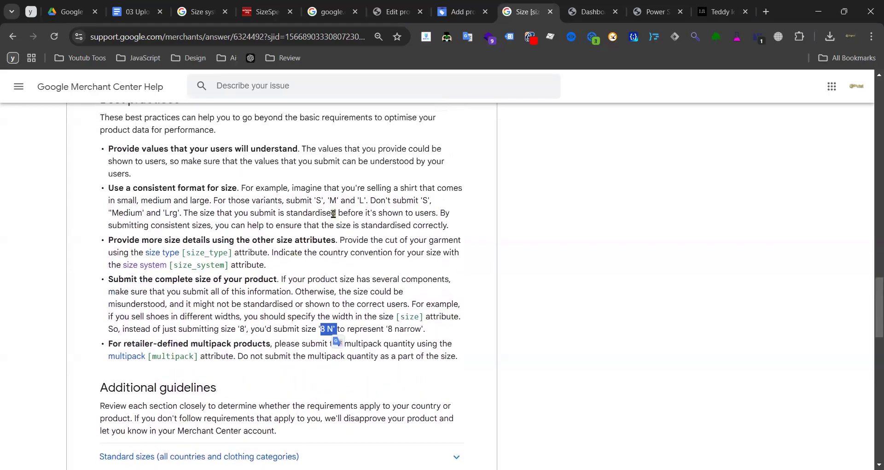
- Study the consistent-format bullet and select its 'S', 'M' example sizes
{"action": "left_click_drag", "start_coordinate": [315, 201], "coordinate": [329, 200]}
{"action": "left_click", "coordinate": [315, 200]}
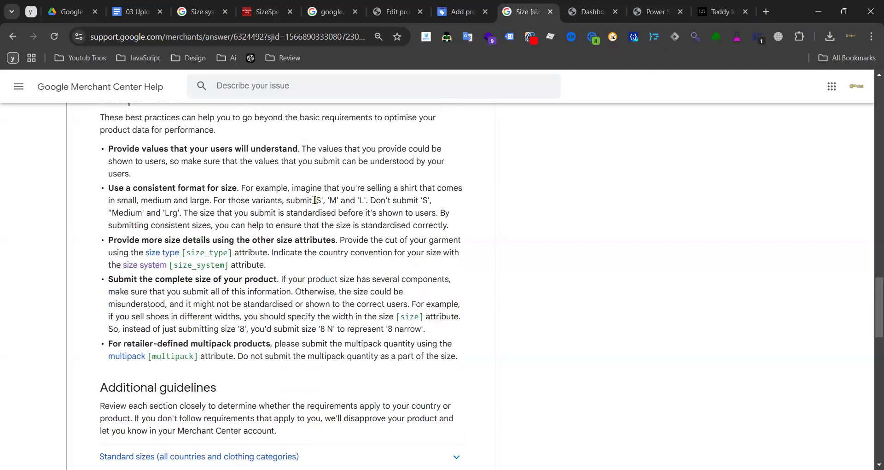
{"action": "left_click_drag", "start_coordinate": [159, 188], "coordinate": [226, 189]}
{"action": "left_click", "coordinate": [233, 193]}
{"action": "double_click", "coordinate": [190, 198]}
{"action": "left_click", "coordinate": [273, 201]}
{"action": "left_click_drag", "start_coordinate": [340, 200], "coordinate": [340, 201]}
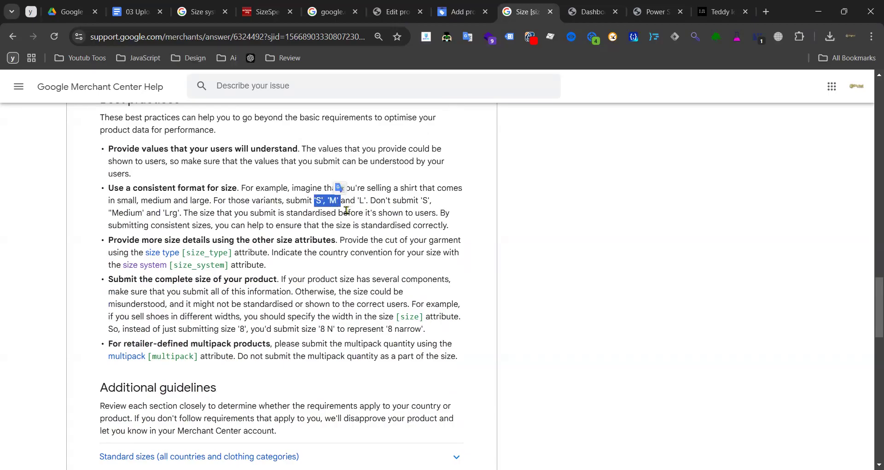
- Paste the 'S', 'M' sizes into the Size field and check the product page's sizes
{"action": "left_click", "coordinate": [458, 11]}
{"action": "left_click_drag", "start_coordinate": [338, 254], "coordinate": [292, 256]}
{"action": "type", "text": "'S', 'M'"}
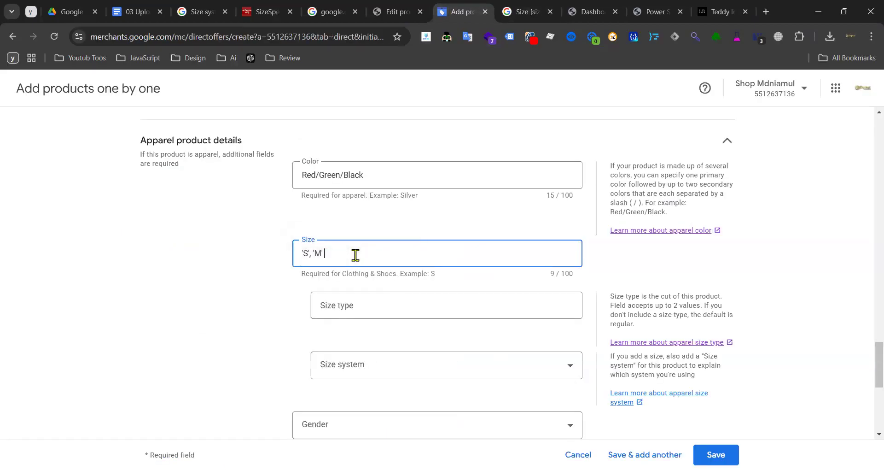
{"action": "left_click", "coordinate": [592, 12]}
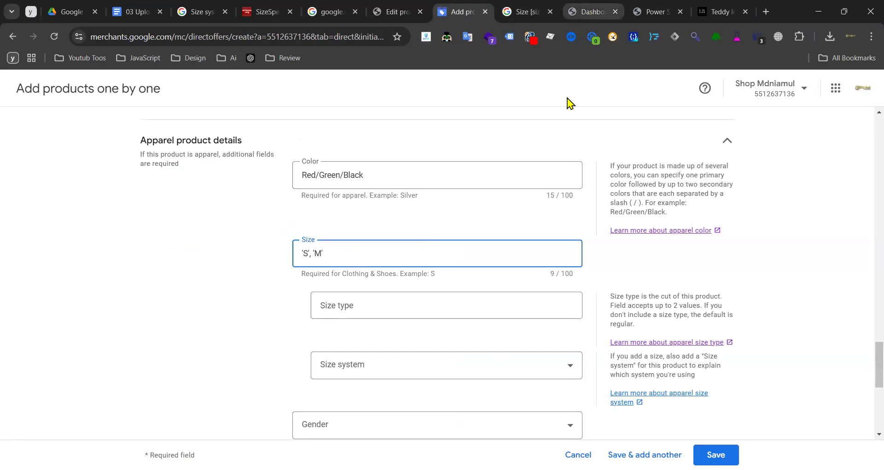
{"action": "left_click", "coordinate": [646, 11]}
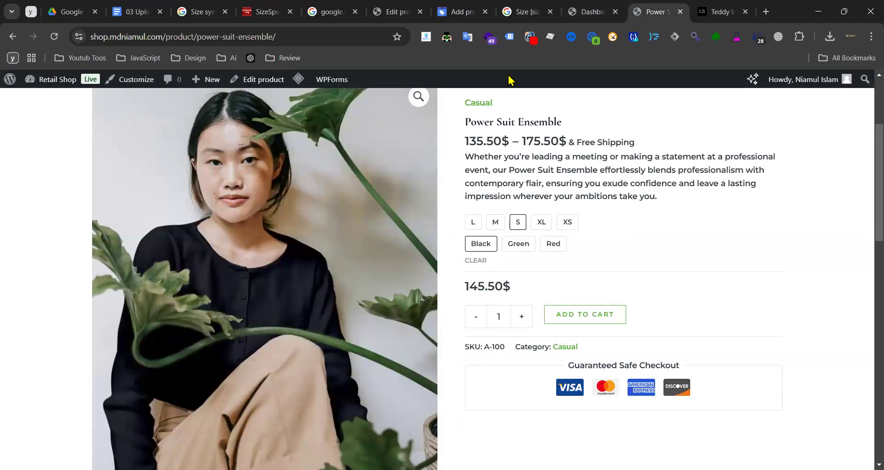
{"action": "left_click", "coordinate": [461, 12]}
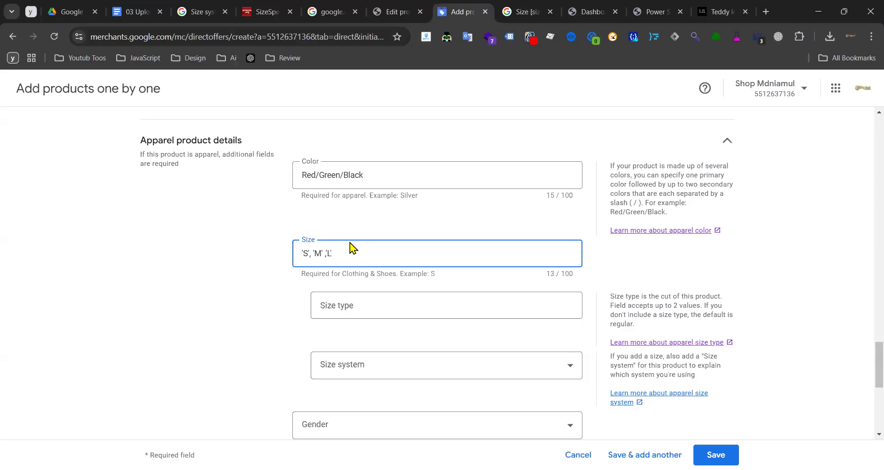
{"action": "left_click", "coordinate": [631, 7]}
{"action": "left_click", "coordinate": [594, 9]}
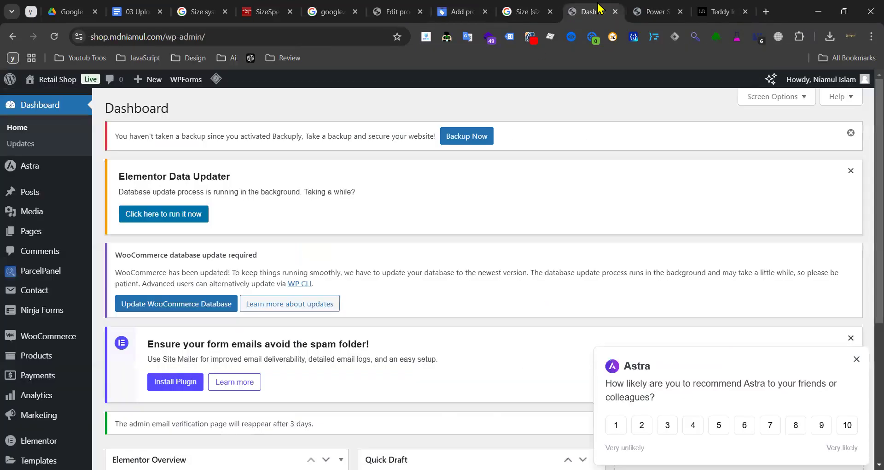
{"action": "left_click", "coordinate": [528, 11]}
{"action": "left_click", "coordinate": [587, 10]}
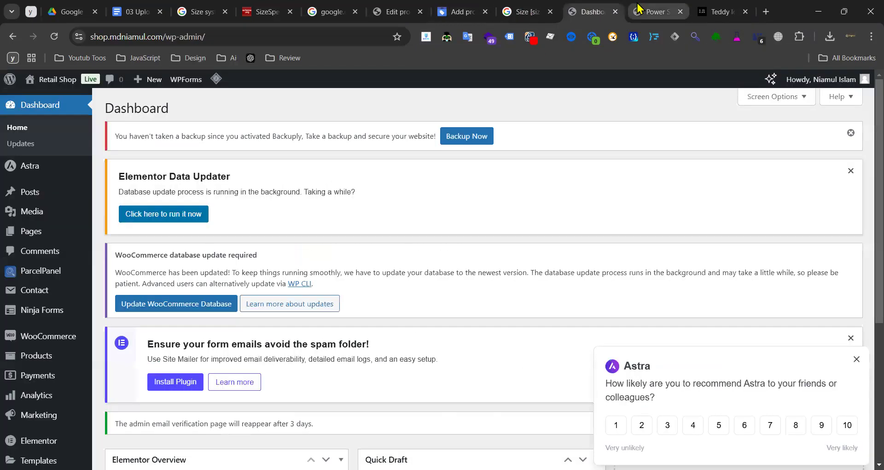
{"action": "left_click", "coordinate": [654, 11]}
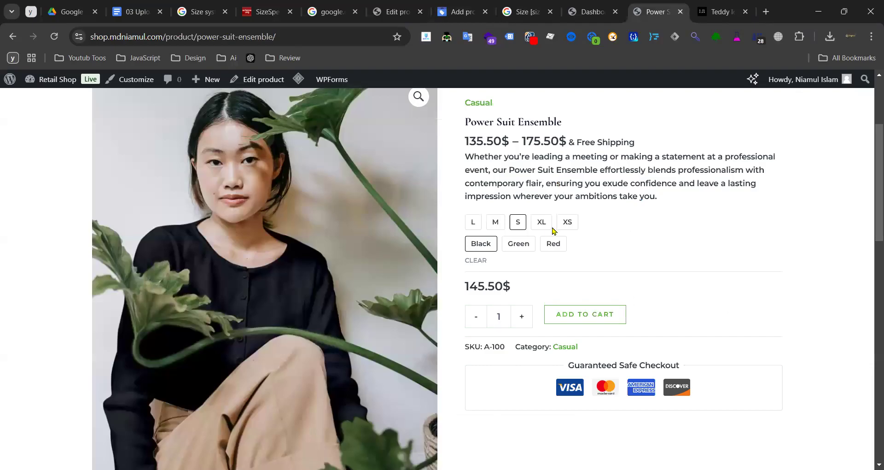
{"action": "left_click", "coordinate": [458, 11]}
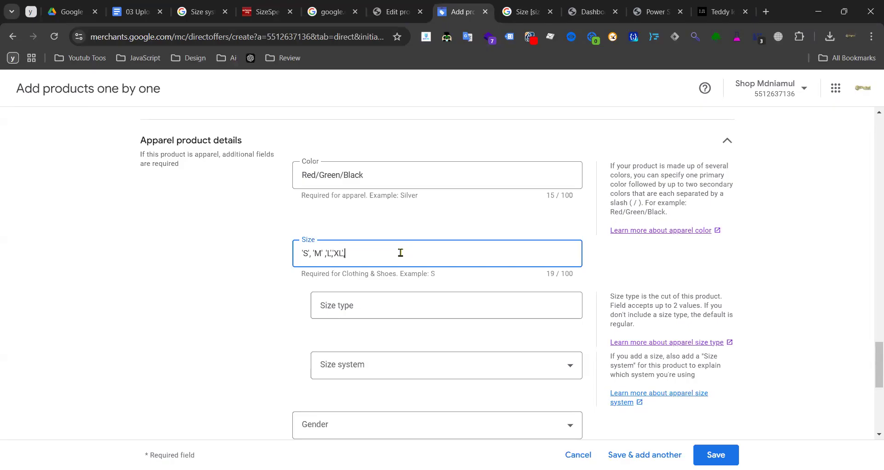
- Compare the help's recommended 'S', 'M', 'L' format against the discouraged 'Medium' example
{"action": "left_click", "coordinate": [525, 12]}
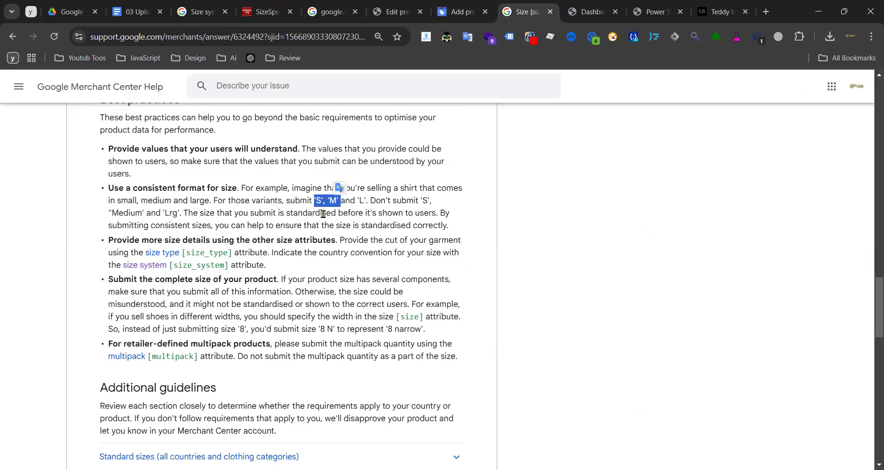
{"action": "left_click", "coordinate": [307, 202]}
{"action": "left_click_drag", "start_coordinate": [119, 190], "coordinate": [210, 190]}
{"action": "left_click", "coordinate": [284, 198]}
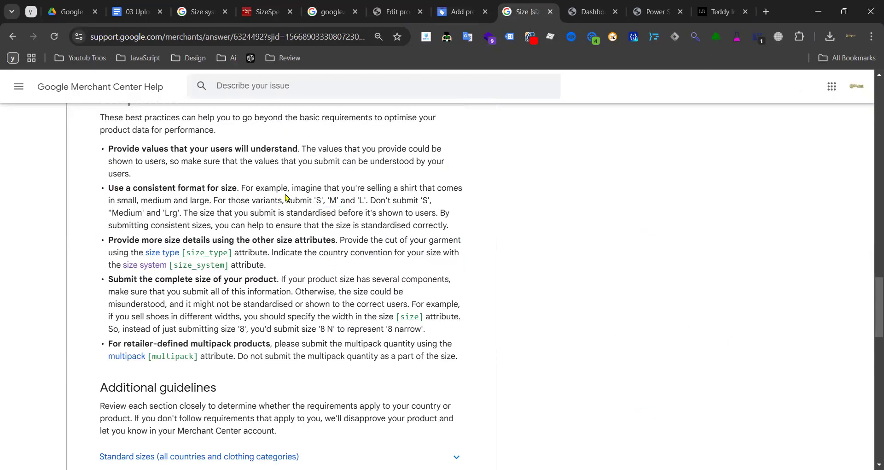
{"action": "left_click_drag", "start_coordinate": [314, 201], "coordinate": [357, 202]}
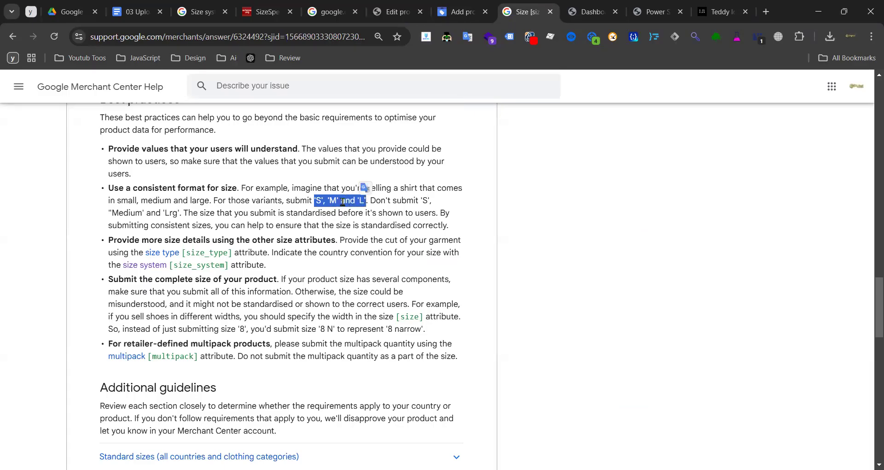
{"action": "left_click", "coordinate": [367, 201]}
{"action": "left_click_drag", "start_coordinate": [365, 200], "coordinate": [430, 202]}
{"action": "left_click", "coordinate": [387, 203]}
{"action": "left_click", "coordinate": [165, 215]}
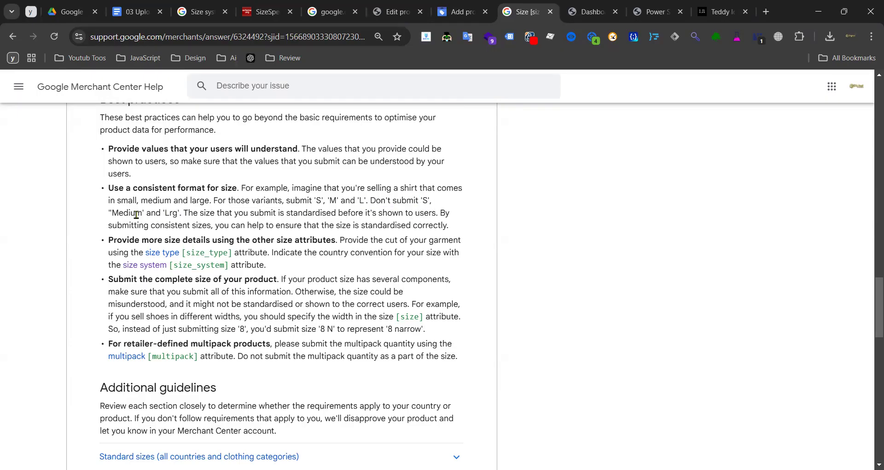
{"action": "left_click_drag", "start_coordinate": [146, 214], "coordinate": [109, 215]}
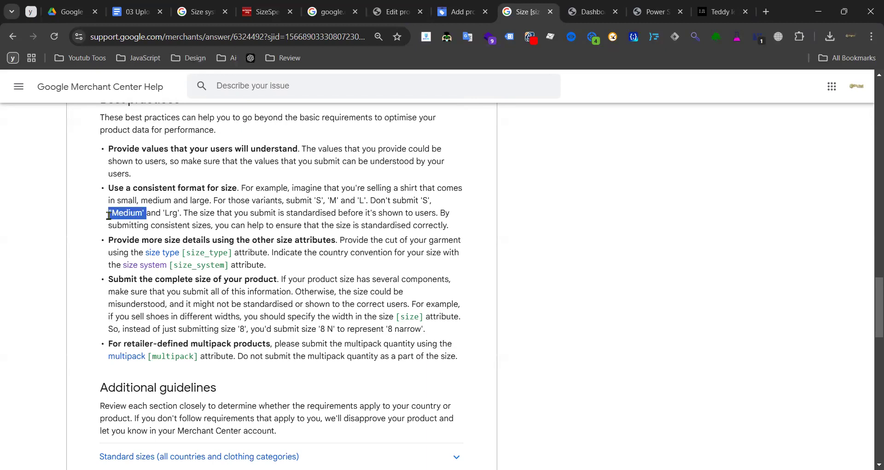
{"action": "left_click", "coordinate": [274, 210]}
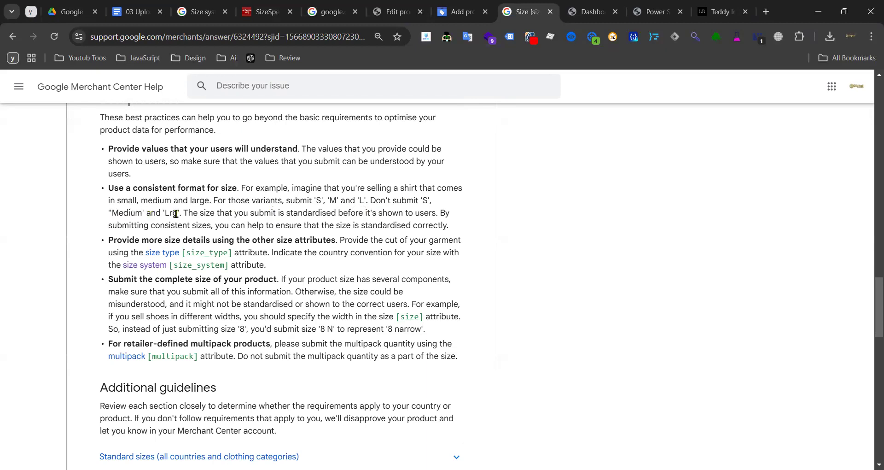
{"action": "left_click_drag", "start_coordinate": [145, 214], "coordinate": [110, 215]}
{"action": "left_click", "coordinate": [279, 212]}
{"action": "left_click", "coordinate": [457, 12]}
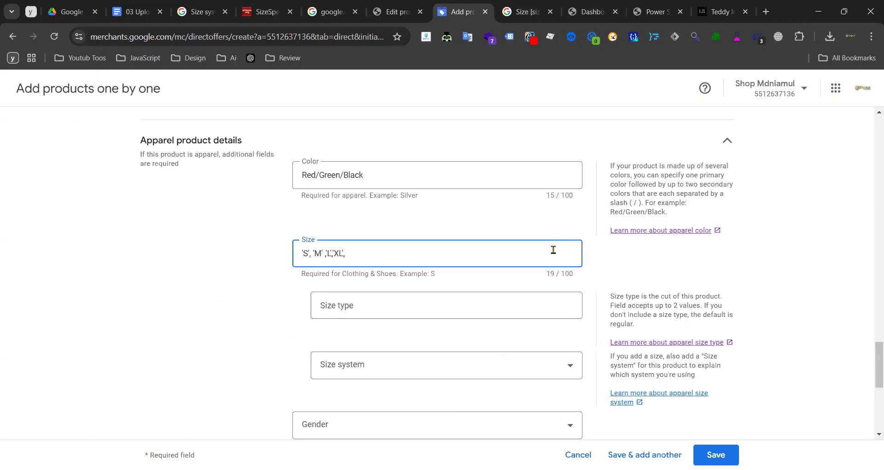
- Append 'SX' to the Size field after checking the sizes on the Power Suit page
{"action": "left_click", "coordinate": [590, 11]}
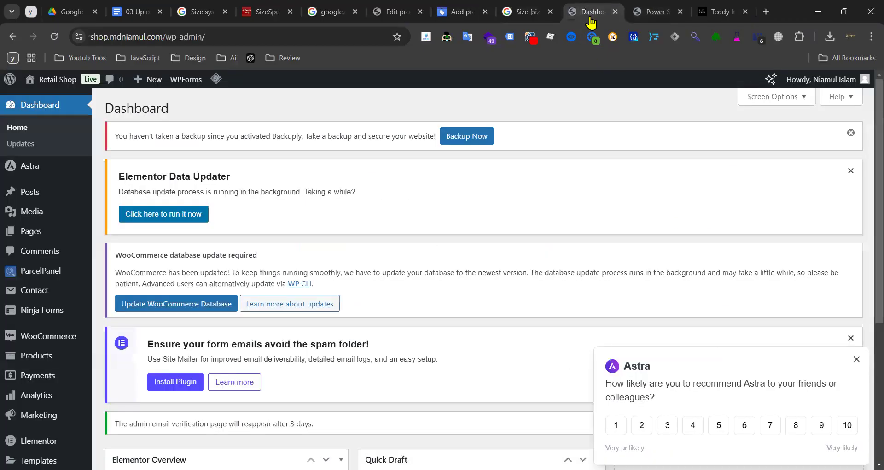
{"action": "left_click", "coordinate": [644, 6]}
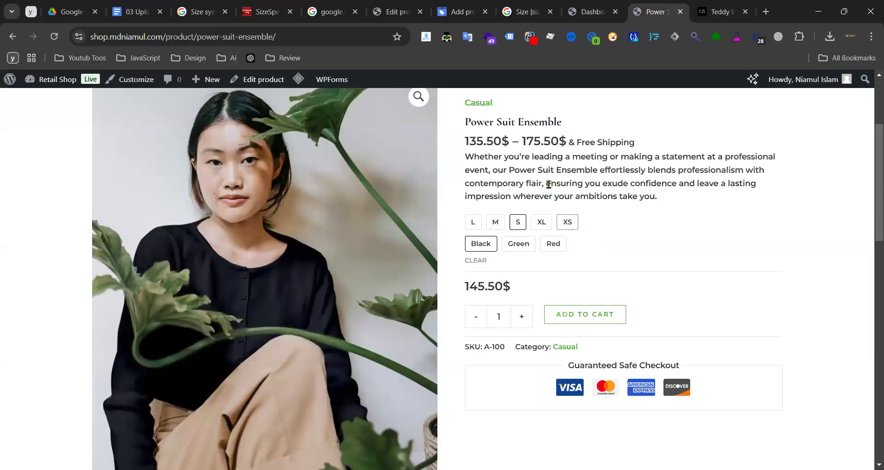
{"action": "left_click", "coordinate": [444, 14]}
{"action": "right_click", "coordinate": [365, 252]}
{"action": "left_click", "coordinate": [364, 249]}
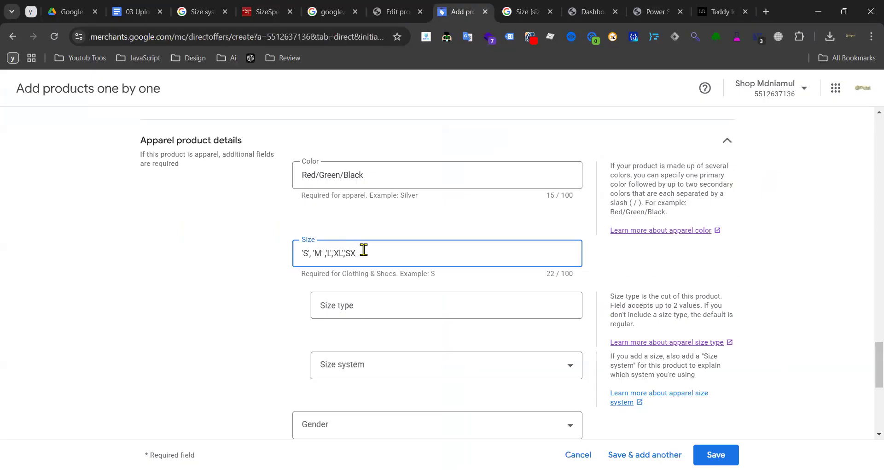
{"action": "left_click", "coordinate": [394, 306]}
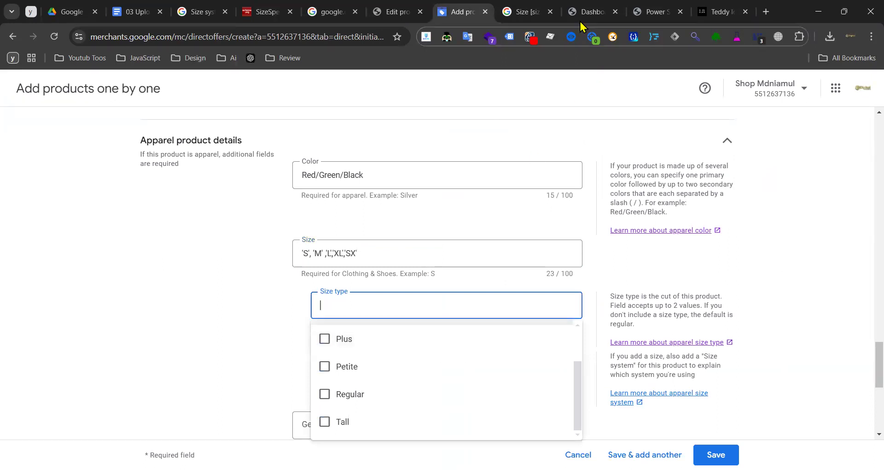
{"action": "left_click", "coordinate": [658, 12]}
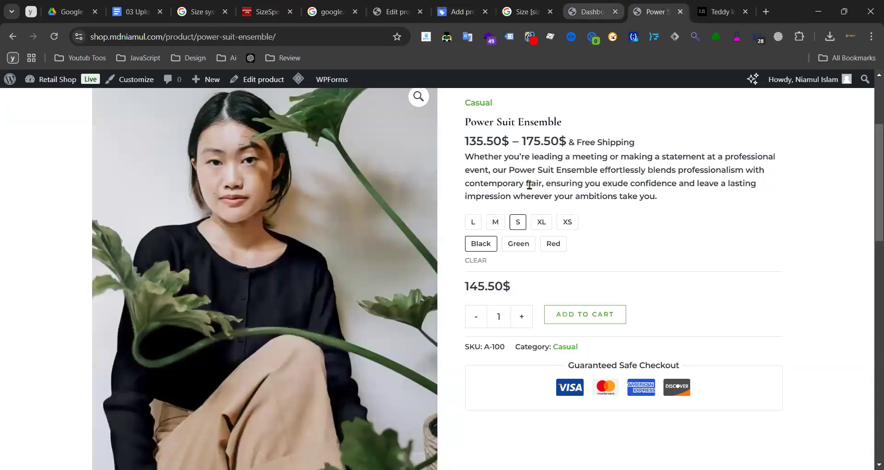
{"action": "left_click", "coordinate": [524, 12]}
{"action": "left_click", "coordinate": [459, 13]}
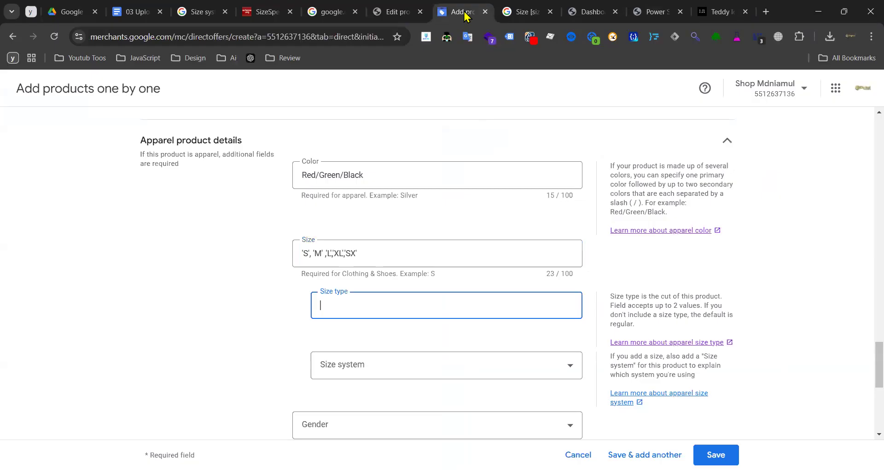
- Set Size type to Plus and Regular, dropping the trial Maternity and Tall picks
{"action": "left_click", "coordinate": [325, 334]}
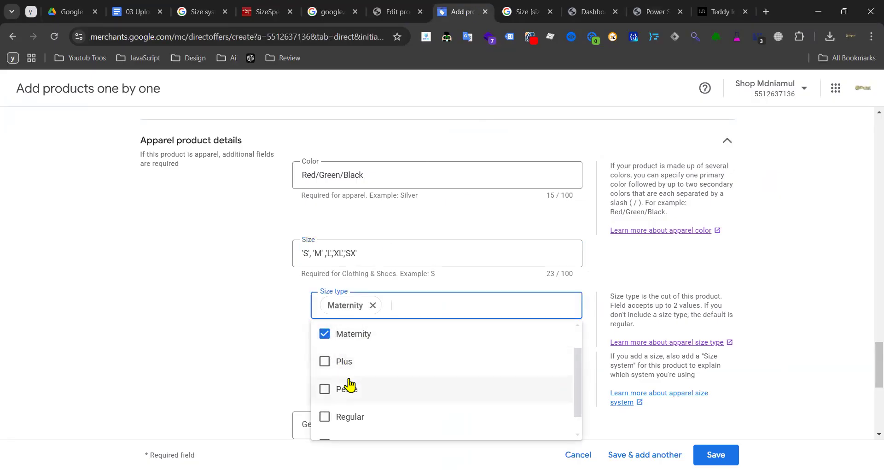
{"action": "left_click", "coordinate": [332, 363]}
{"action": "scroll", "coordinate": [369, 387], "scroll_direction": "down", "scroll_amount": 1}
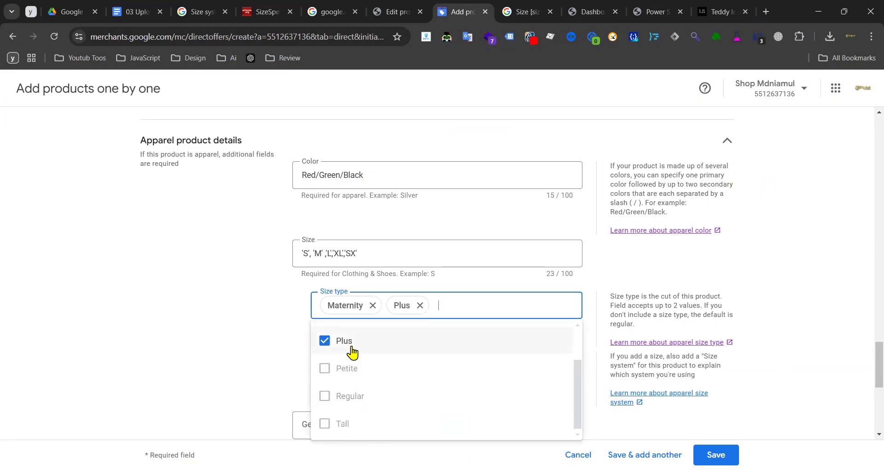
{"action": "scroll", "coordinate": [341, 359], "scroll_direction": "up", "scroll_amount": 2}
{"action": "left_click", "coordinate": [325, 366]}
{"action": "scroll", "coordinate": [349, 370], "scroll_direction": "down", "scroll_amount": 2}
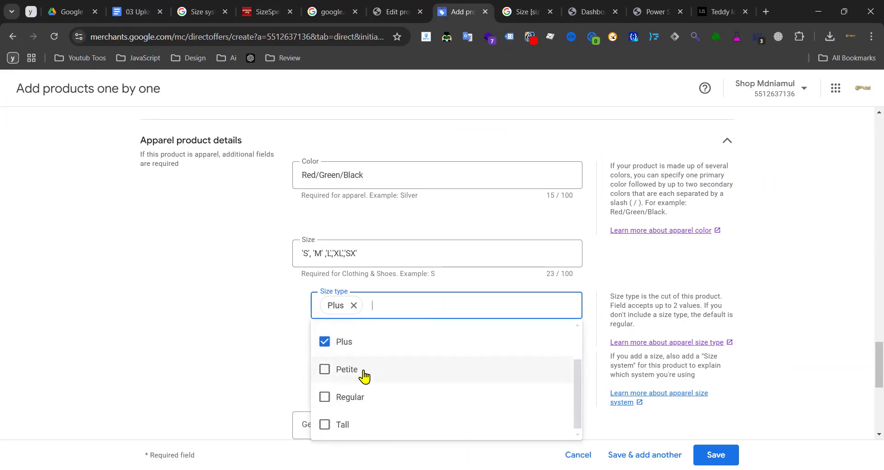
{"action": "left_click", "coordinate": [341, 418]}
{"action": "left_click", "coordinate": [340, 419]}
{"action": "left_click", "coordinate": [330, 394]}
{"action": "left_click", "coordinate": [231, 339]}
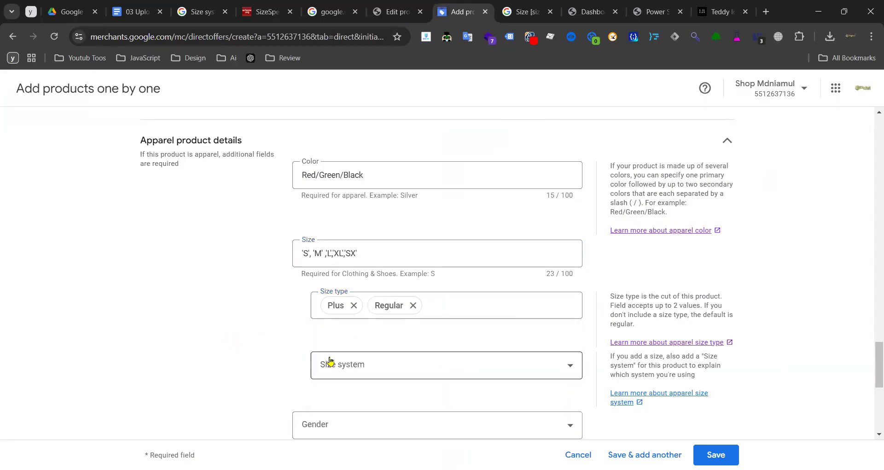
{"action": "left_click", "coordinate": [328, 365]}
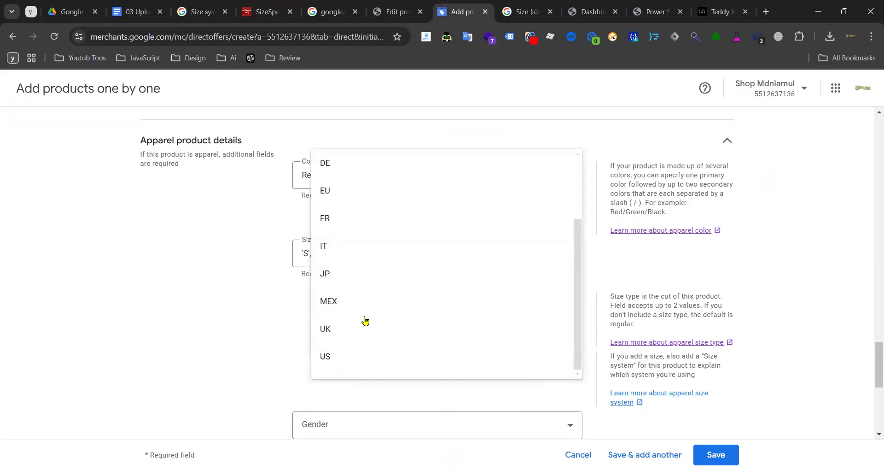
- Set Size system to US and look over the Gender choices without picking one
{"action": "left_click", "coordinate": [326, 356]}
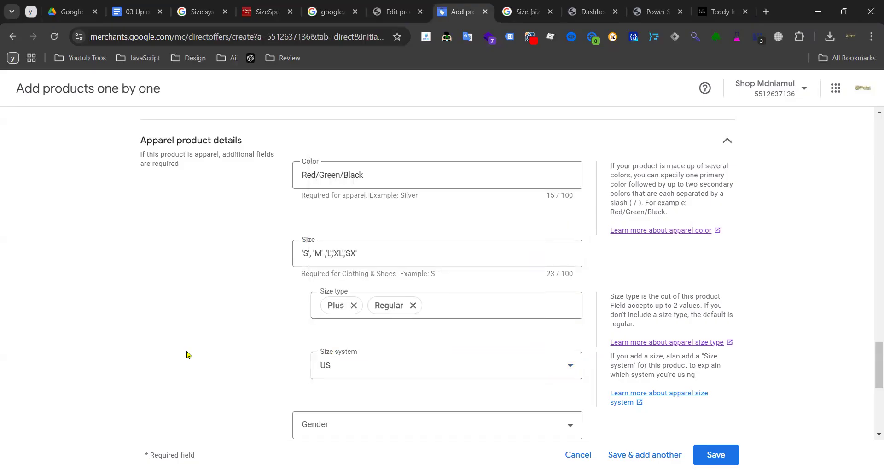
{"action": "scroll", "coordinate": [198, 354], "scroll_direction": "down", "scroll_amount": 2}
{"action": "scroll", "coordinate": [350, 346], "scroll_direction": "down", "scroll_amount": 1}
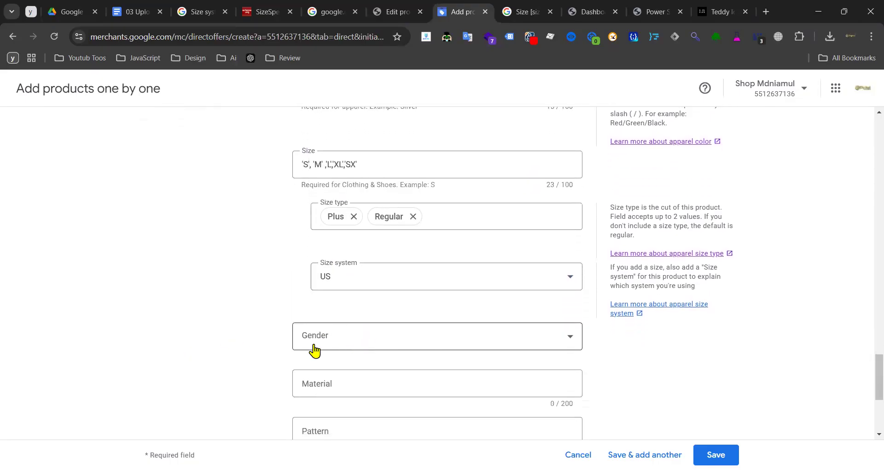
{"action": "left_click", "coordinate": [335, 344]}
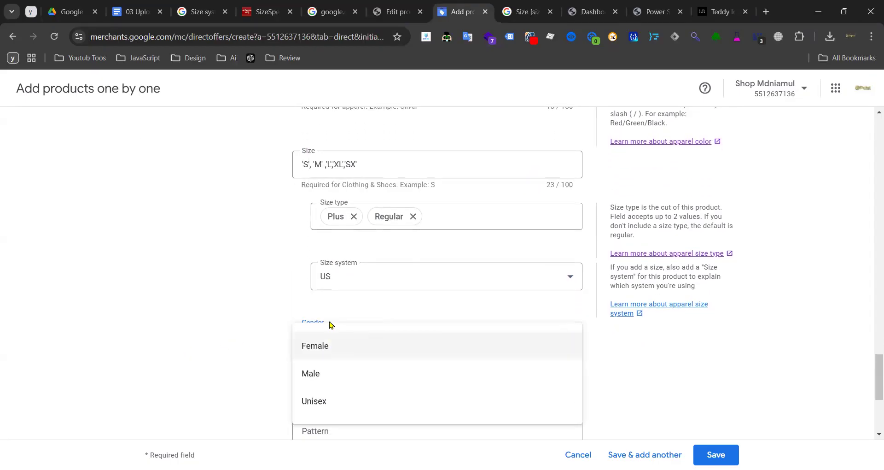
{"action": "left_click", "coordinate": [233, 282]}
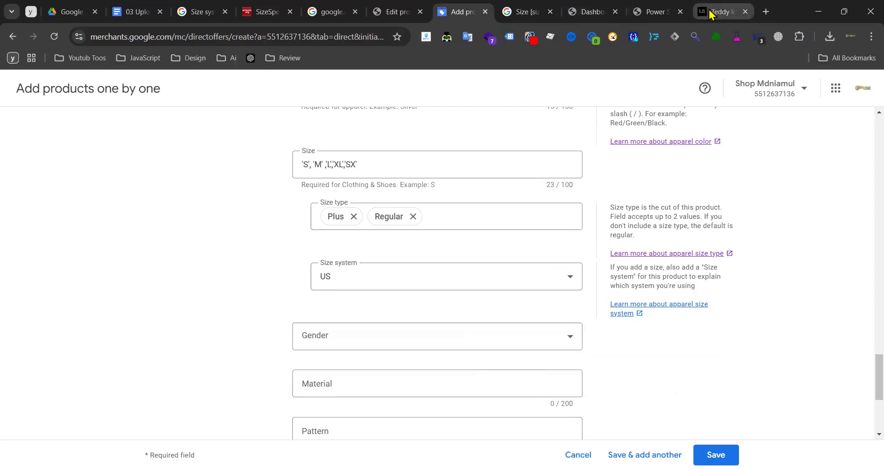
- Try Female for Gender but leave it empty, and leave Material blank
{"action": "left_click", "coordinate": [742, 13]}
{"action": "left_click", "coordinate": [746, 12]}
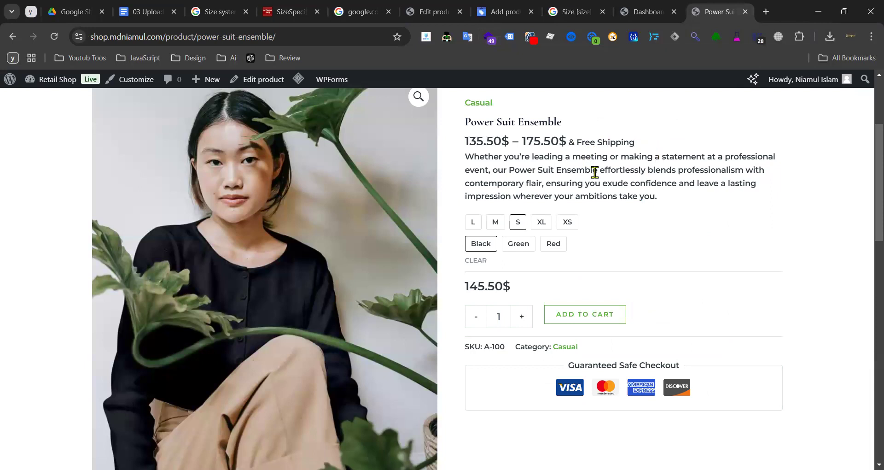
{"action": "left_click", "coordinate": [497, 13]}
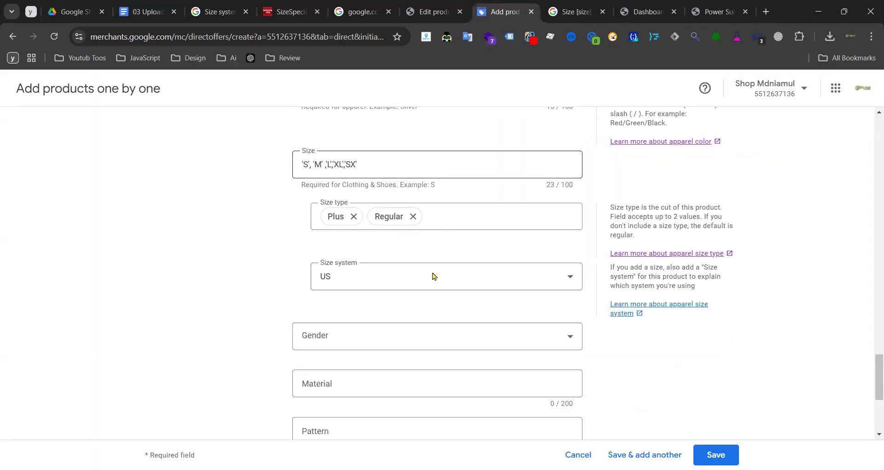
{"action": "left_click", "coordinate": [368, 332]}
{"action": "left_click", "coordinate": [342, 353]}
{"action": "left_click", "coordinate": [362, 343]}
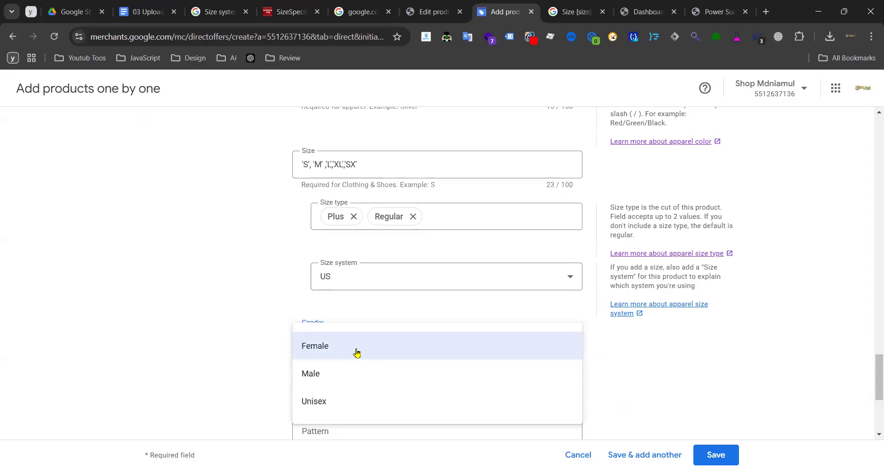
{"action": "left_click", "coordinate": [219, 284]}
{"action": "scroll", "coordinate": [219, 283], "scroll_direction": "down", "scroll_amount": 3}
{"action": "left_click", "coordinate": [337, 230]}
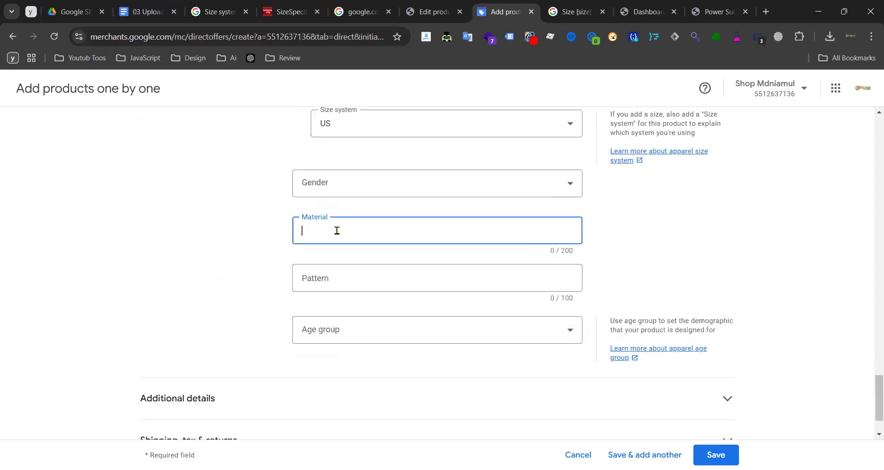
{"action": "left_click", "coordinate": [658, 239]}
- Open the Age group help article, closing the size help and WordPress dashboard tabs
{"action": "left_click", "coordinate": [642, 354]}
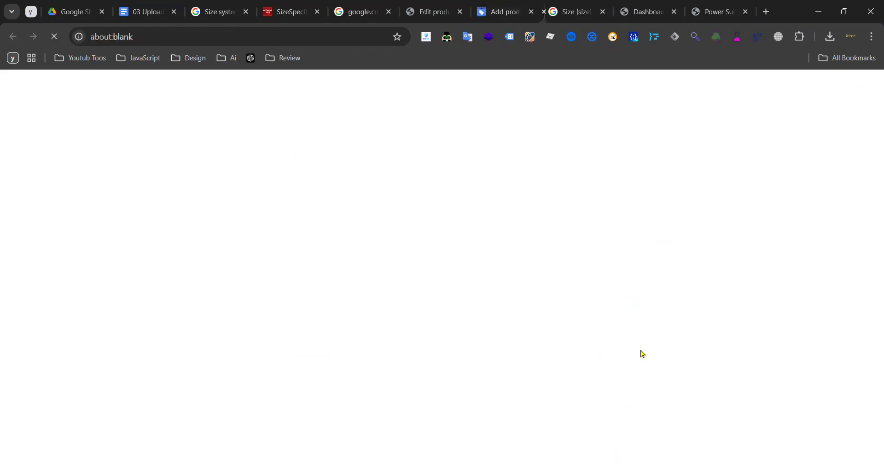
{"action": "left_click", "coordinate": [617, 13]}
{"action": "left_click", "coordinate": [616, 12]}
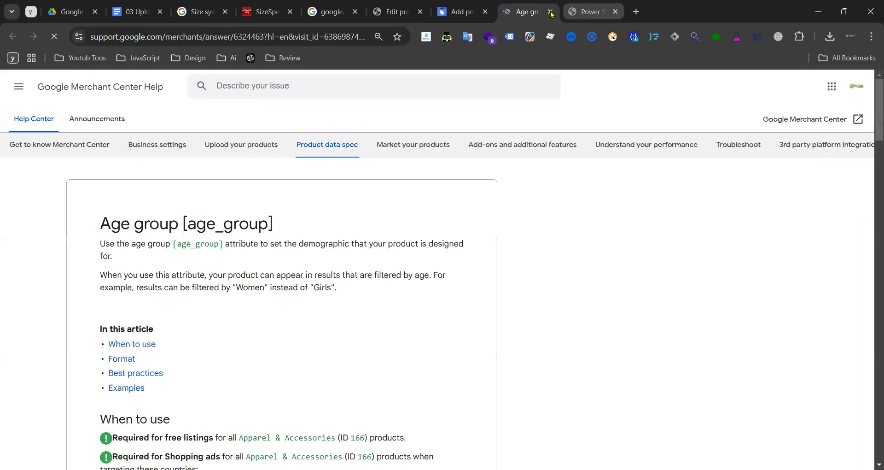
{"action": "left_click", "coordinate": [579, 15]}
{"action": "left_click", "coordinate": [528, 13]}
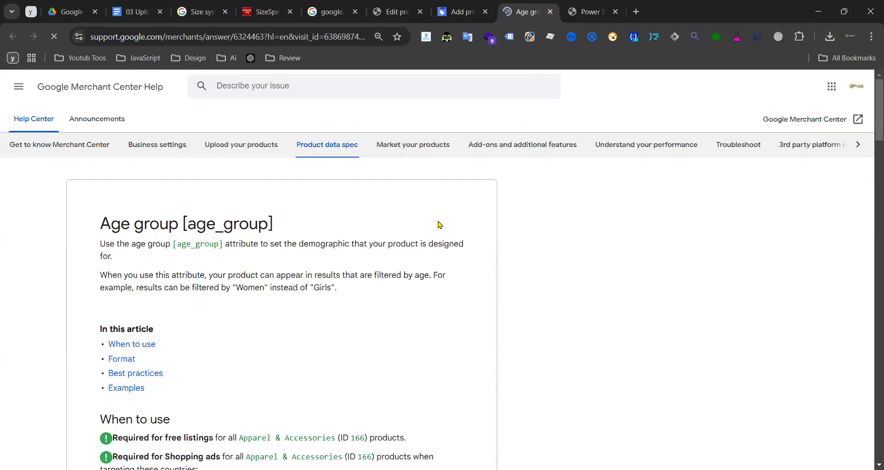
- Read the Age group supported values (newborn to adult) and format, then return to the form
{"action": "scroll", "coordinate": [175, 263], "scroll_direction": "down", "scroll_amount": 3}
{"action": "scroll", "coordinate": [175, 264], "scroll_direction": "down", "scroll_amount": 6}
{"action": "scroll", "coordinate": [235, 269], "scroll_direction": "up", "scroll_amount": 6}
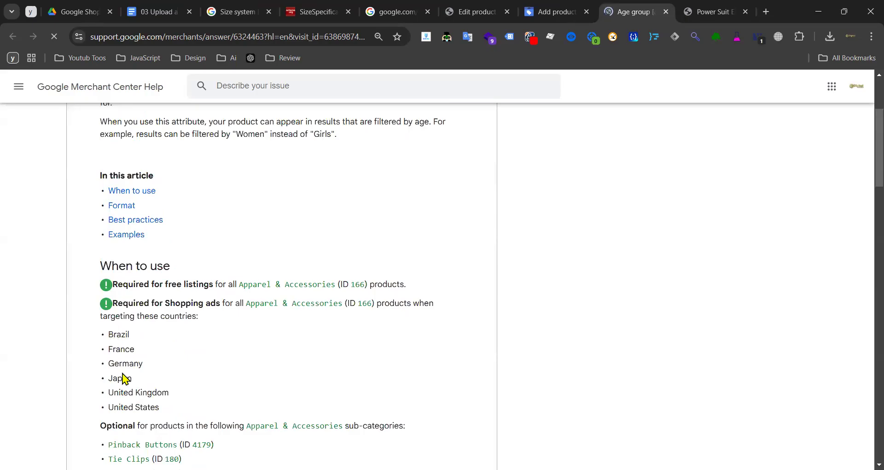
{"action": "scroll", "coordinate": [312, 297], "scroll_direction": "down", "scroll_amount": 6}
{"action": "scroll", "coordinate": [292, 296], "scroll_direction": "up", "scroll_amount": 10}
{"action": "scroll", "coordinate": [290, 289], "scroll_direction": "up", "scroll_amount": 3}
{"action": "scroll", "coordinate": [235, 297], "scroll_direction": "down", "scroll_amount": 15}
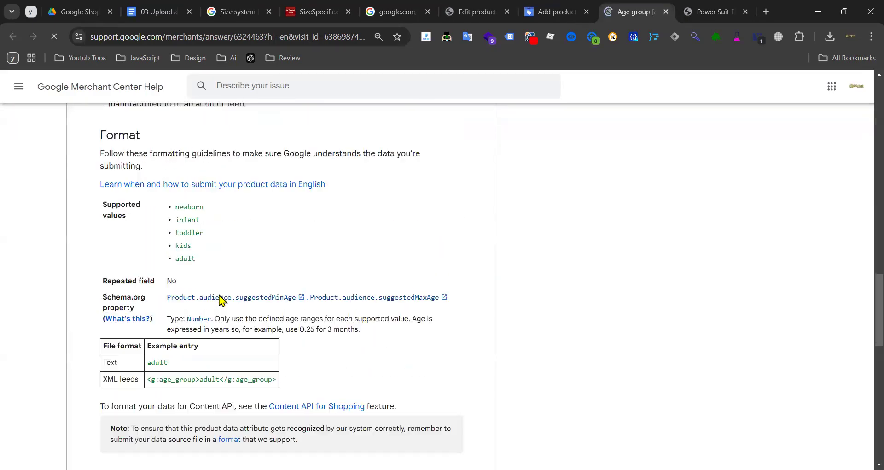
{"action": "scroll", "coordinate": [275, 288], "scroll_direction": "down", "scroll_amount": 3}
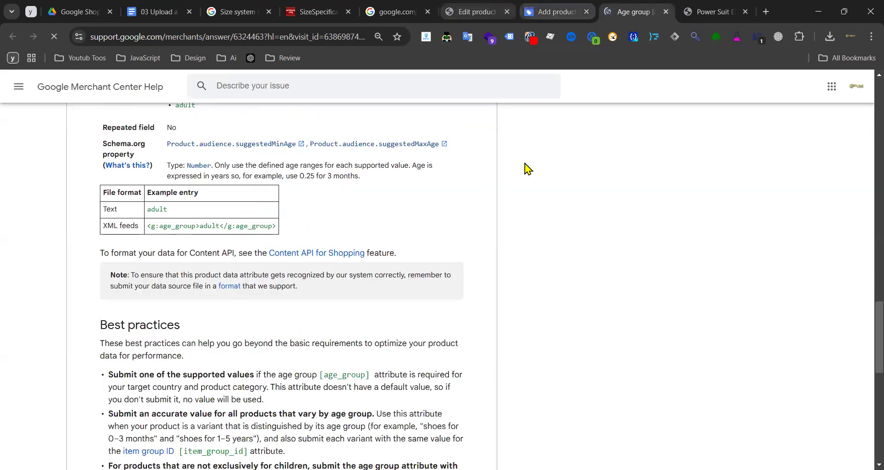
{"action": "left_click", "coordinate": [550, 13]}
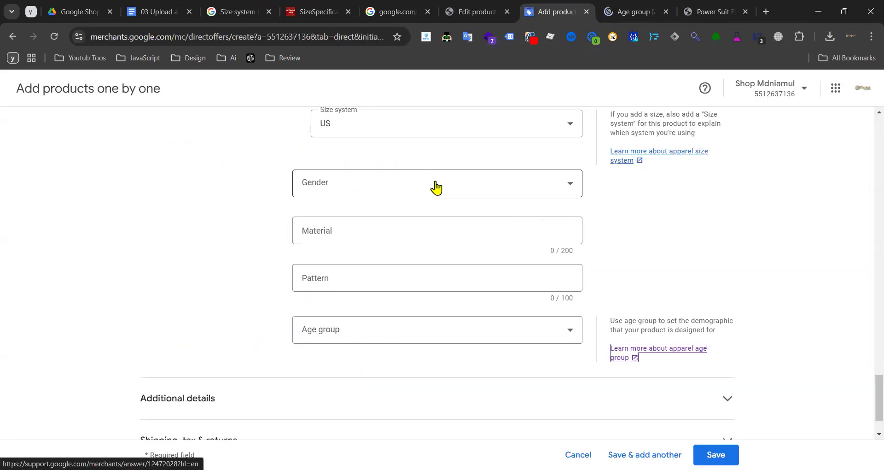
- Glance at the gender options without choosing one, then copy the Material field label
{"action": "left_click", "coordinate": [569, 187]}
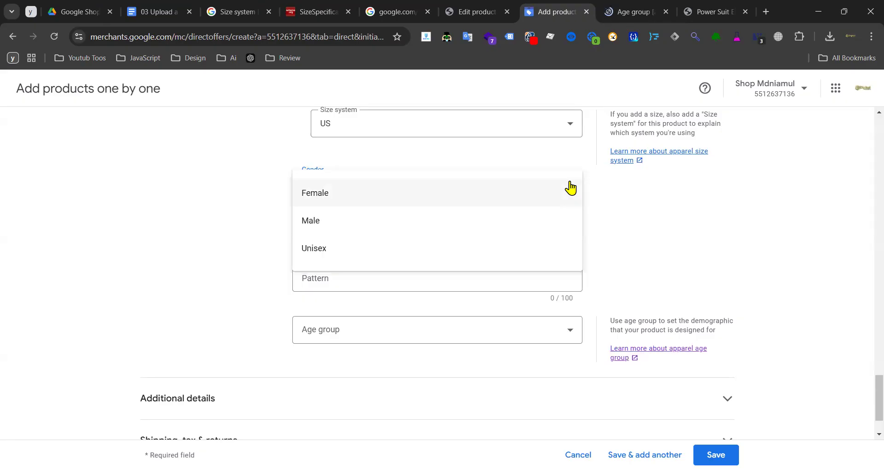
{"action": "left_click", "coordinate": [194, 239]}
{"action": "left_click", "coordinate": [352, 227]}
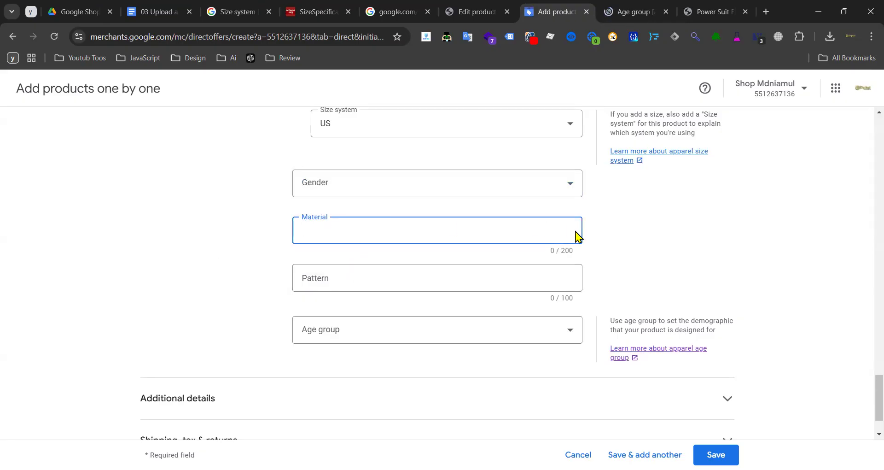
{"action": "double_click", "coordinate": [310, 224]}
{"action": "key", "text": "ctrl+c"}
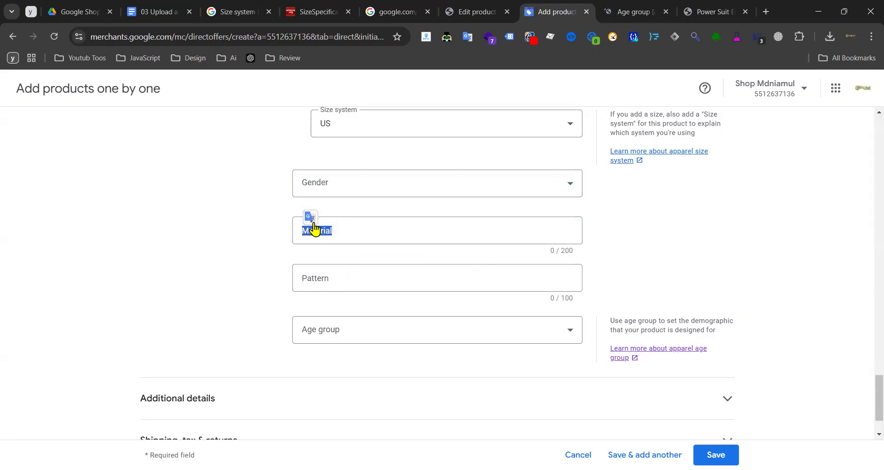
- Search the Help Center for Material and open the Material [material] article
{"action": "left_click", "coordinate": [630, 11]}
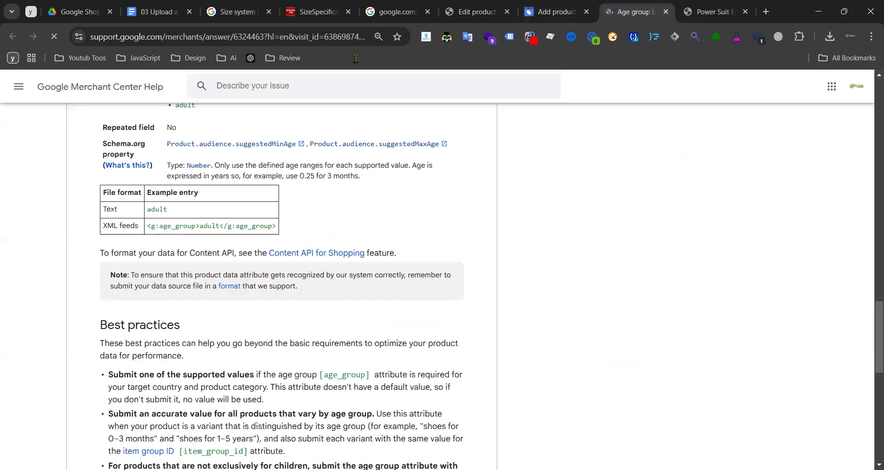
{"action": "left_click", "coordinate": [292, 85]}
{"action": "key", "text": "ctrl+v"}
{"action": "left_click", "coordinate": [270, 114]}
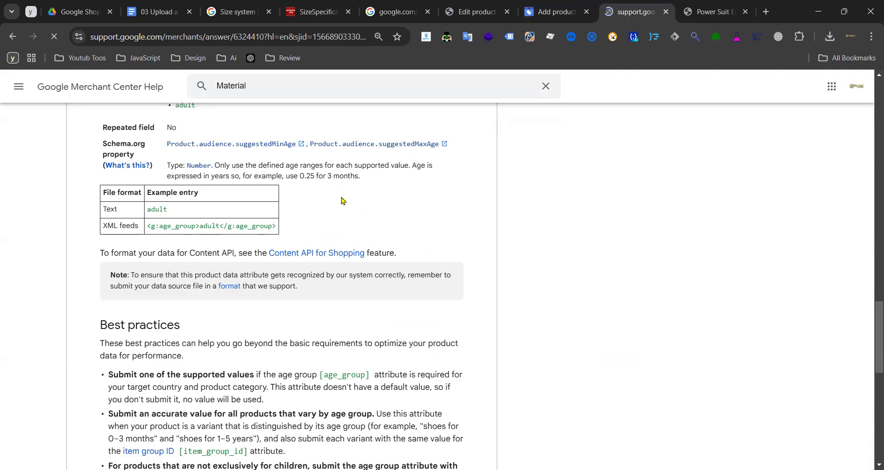
- Read the Material article's format rules, up to 3 slash-separated materials, example value Leather
{"action": "scroll", "coordinate": [198, 220], "scroll_direction": "down", "scroll_amount": 3}
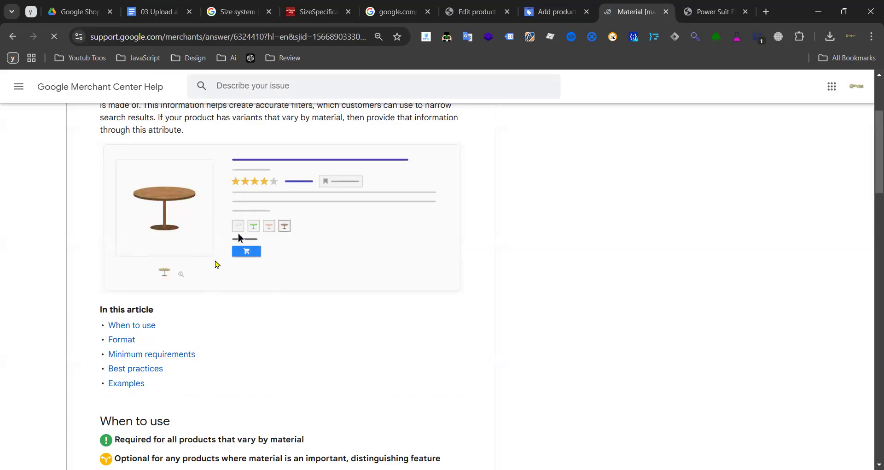
{"action": "scroll", "coordinate": [244, 225], "scroll_direction": "up", "scroll_amount": 3}
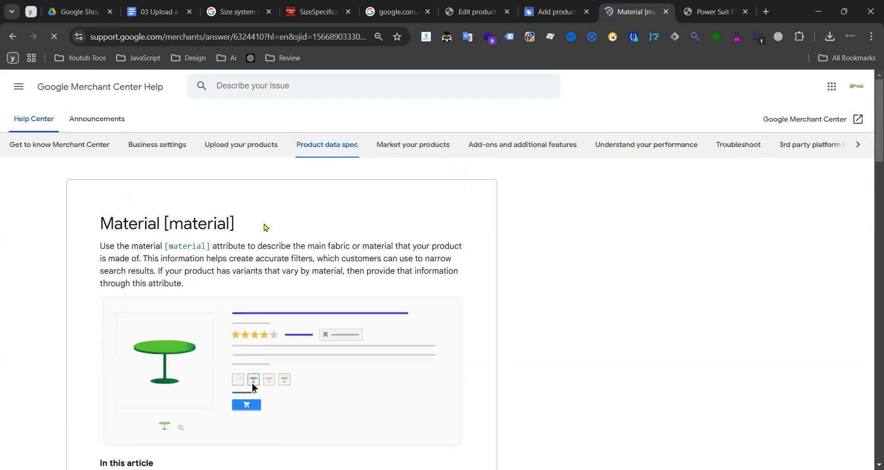
{"action": "scroll", "coordinate": [263, 228], "scroll_direction": "down", "scroll_amount": 6}
{"action": "scroll", "coordinate": [232, 238], "scroll_direction": "down", "scroll_amount": 6}
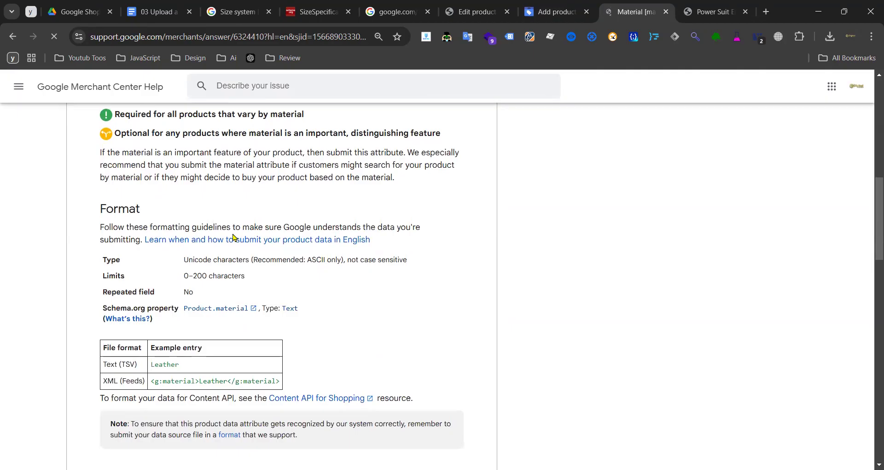
{"action": "double_click", "coordinate": [166, 232]}
{"action": "scroll", "coordinate": [306, 231], "scroll_direction": "down", "scroll_amount": 10}
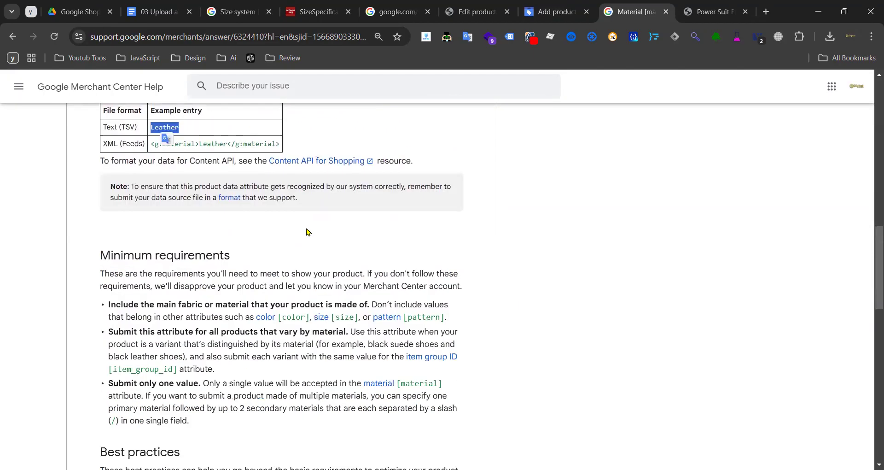
{"action": "scroll", "coordinate": [261, 241], "scroll_direction": "down", "scroll_amount": 3}
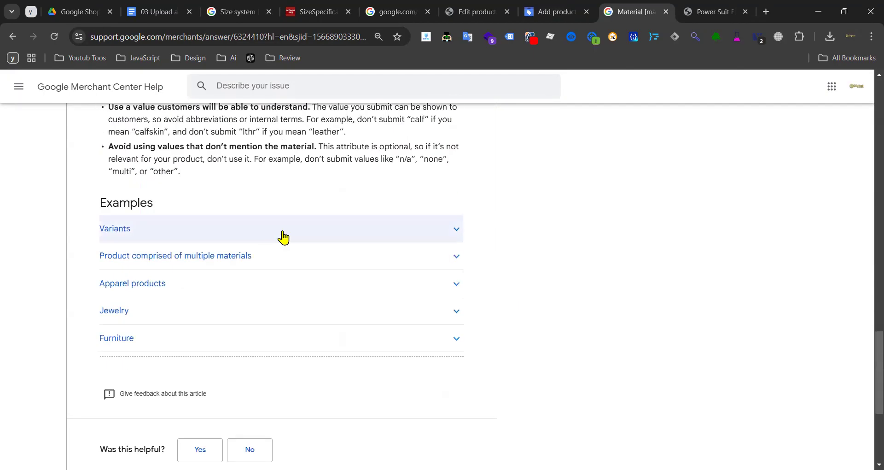
{"action": "scroll", "coordinate": [229, 282], "scroll_direction": "up", "scroll_amount": 10}
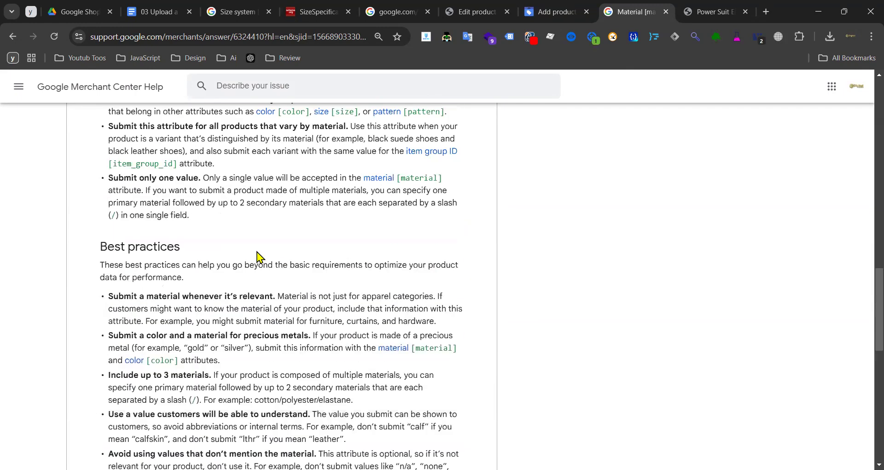
{"action": "scroll", "coordinate": [256, 245], "scroll_direction": "up", "scroll_amount": 7}
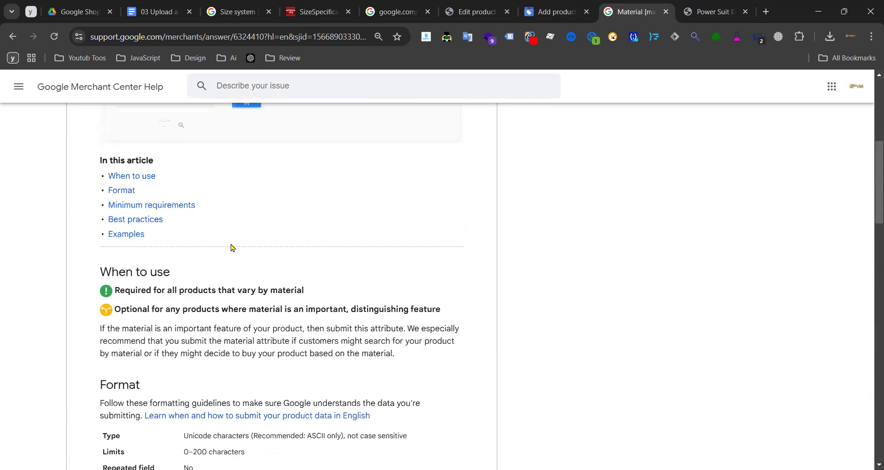
- Copy the Pattern field label from the Add product form
{"action": "left_click", "coordinate": [546, 14]}
{"action": "left_click", "coordinate": [314, 278]}
{"action": "double_click", "coordinate": [314, 276]}
{"action": "left_click", "coordinate": [313, 267]}
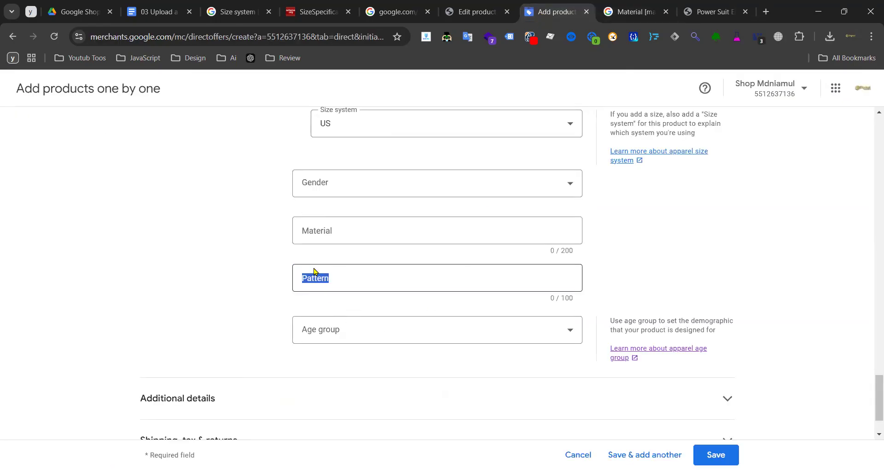
{"action": "left_click", "coordinate": [316, 274]}
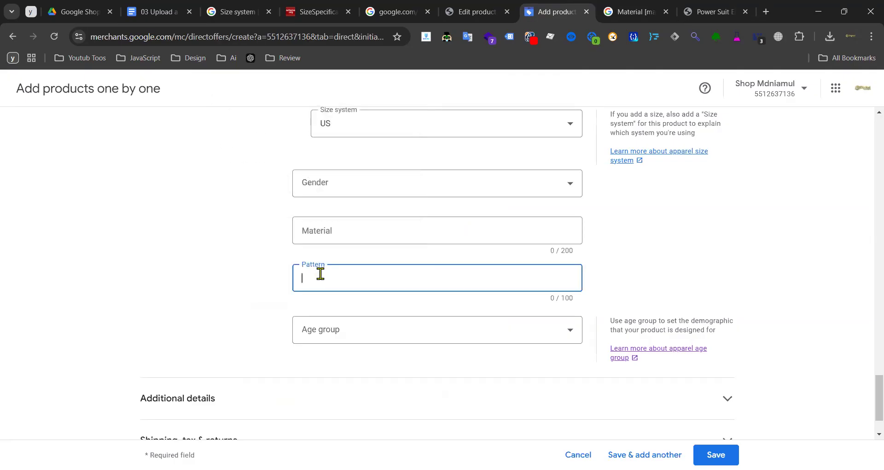
{"action": "double_click", "coordinate": [311, 268]}
{"action": "key", "text": "ctrl+c"}
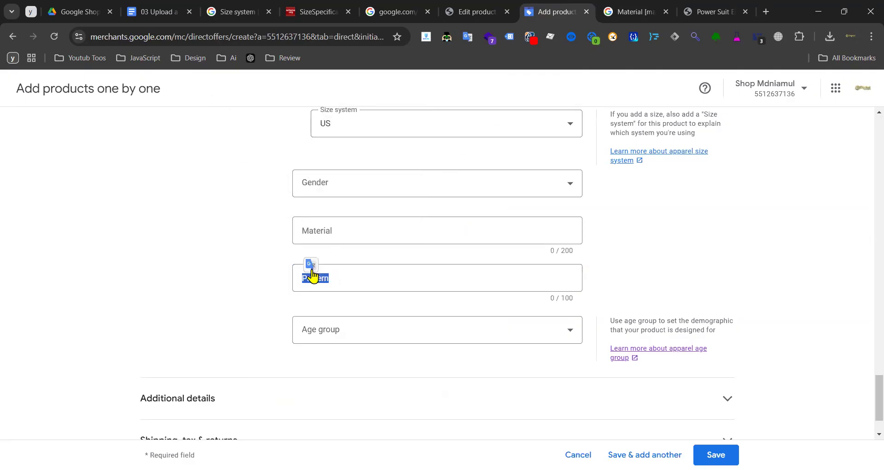
- Search the Help Center for Pattern and read the Pattern [pattern] article's format details
{"action": "left_click", "coordinate": [616, 13]}
{"action": "left_click", "coordinate": [278, 87]}
{"action": "key", "text": "ctrl+v"}
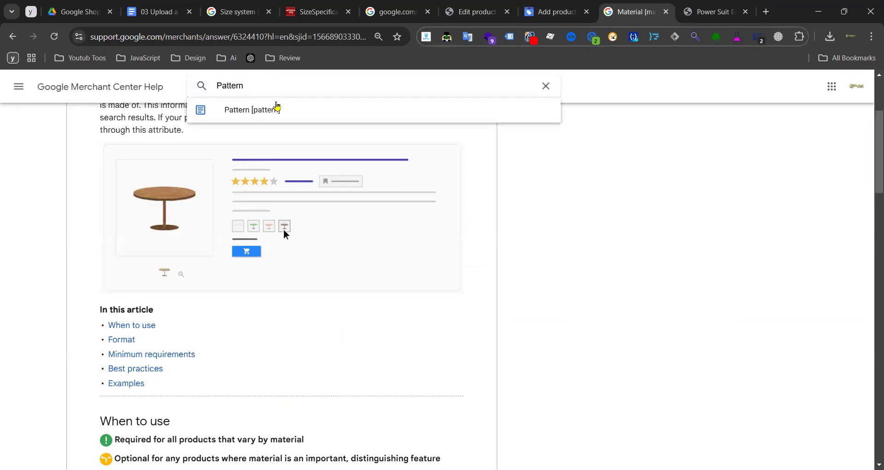
{"action": "left_click", "coordinate": [276, 109]}
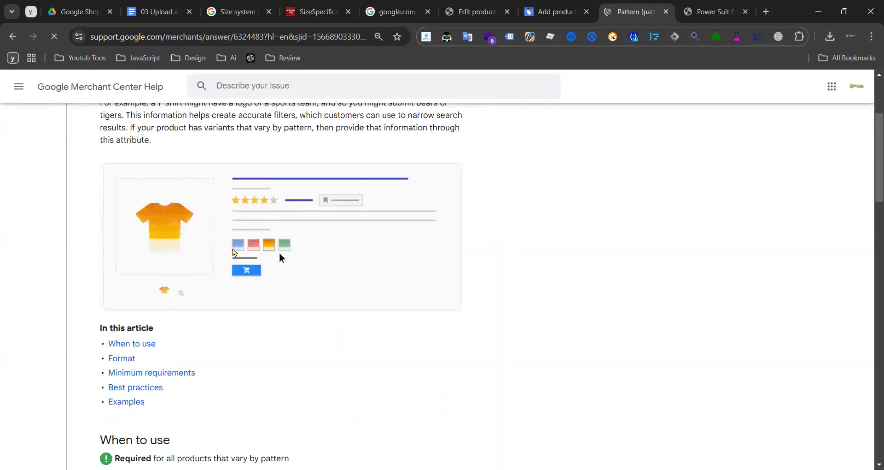
{"action": "scroll", "coordinate": [284, 249], "scroll_direction": "down", "scroll_amount": 10}
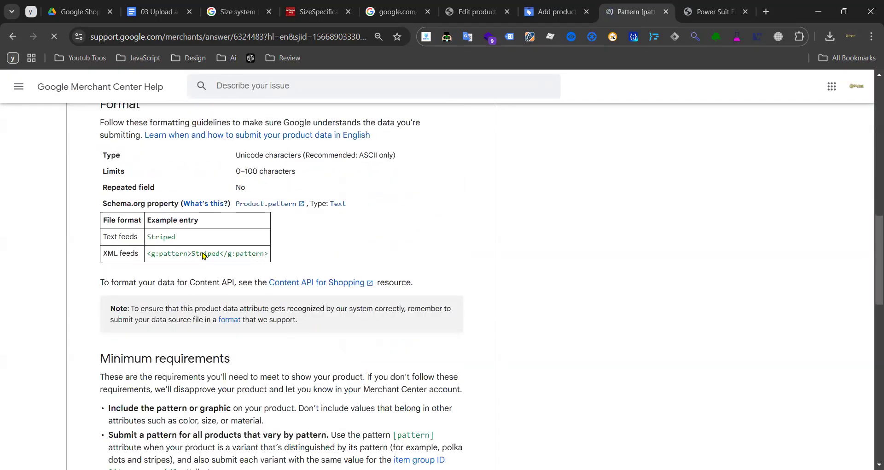
{"action": "scroll", "coordinate": [374, 230], "scroll_direction": "up", "scroll_amount": 10}
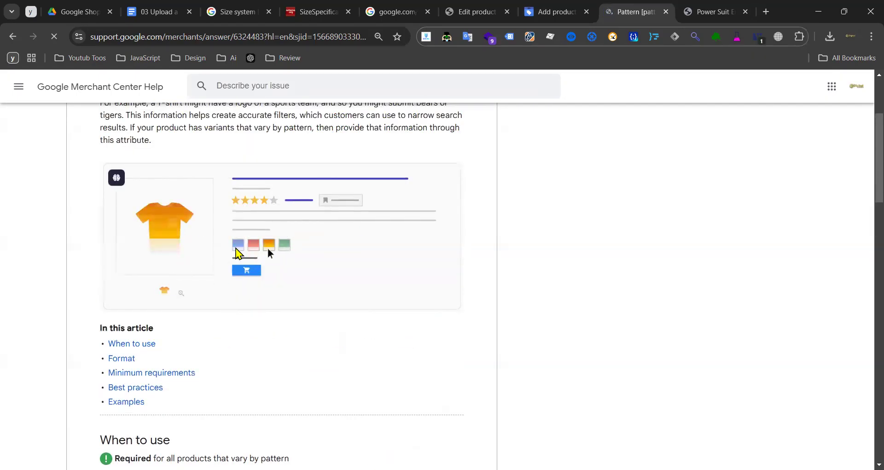
- Try the Age group dropdown on the product form, choosing Adult (13+ years old)
{"action": "left_click", "coordinate": [561, 15]}
{"action": "left_click", "coordinate": [327, 326]}
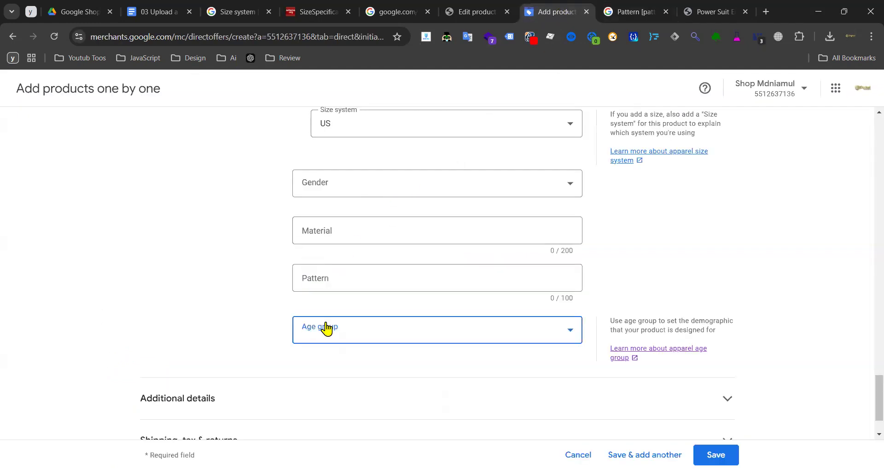
{"action": "left_click", "coordinate": [211, 257]}
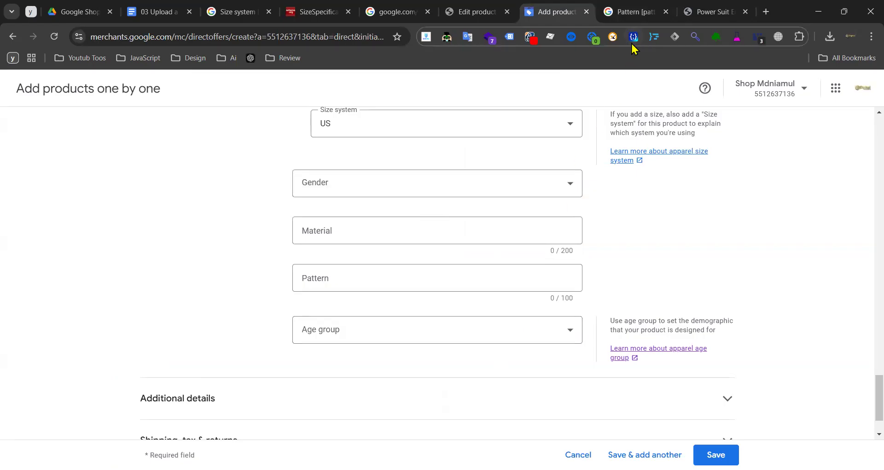
{"action": "left_click", "coordinate": [470, 336]}
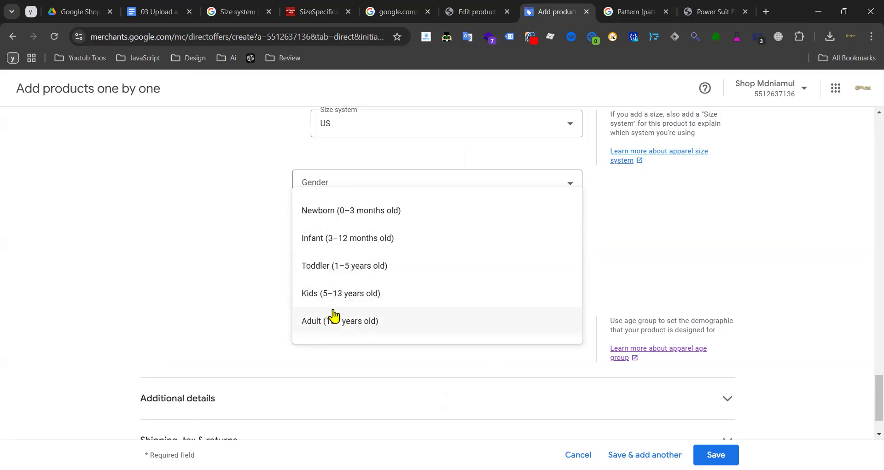
{"action": "left_click", "coordinate": [345, 327]}
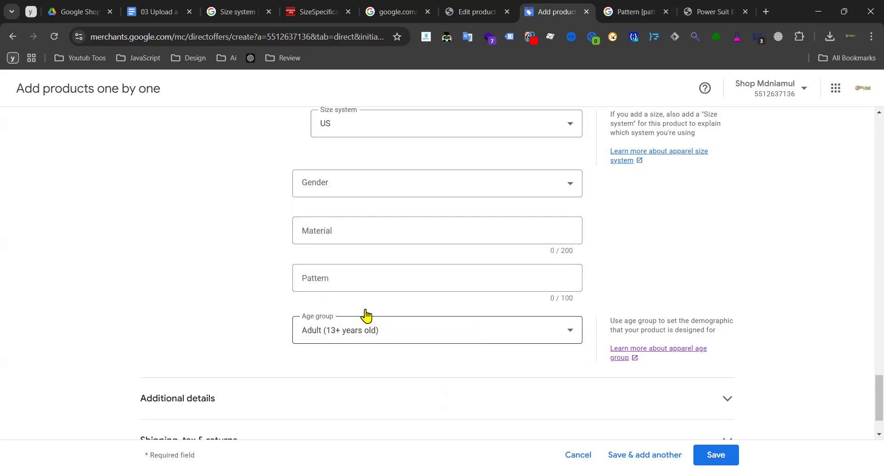
{"action": "left_click", "coordinate": [351, 337]}
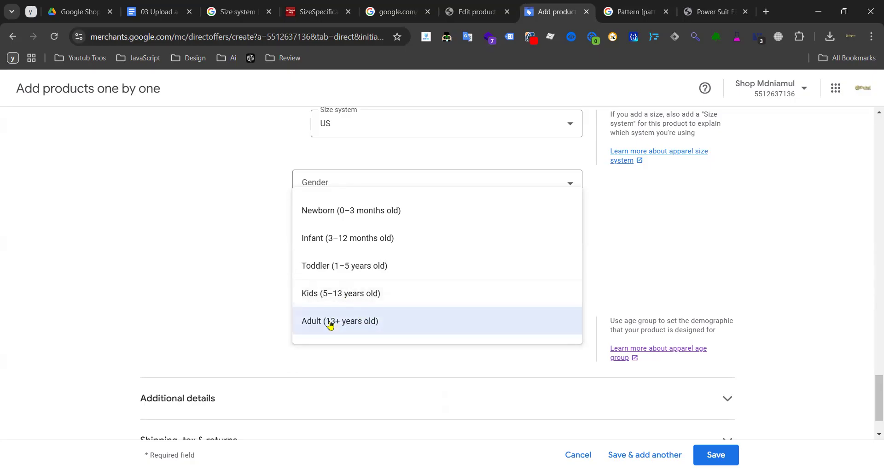
{"action": "left_click", "coordinate": [232, 311]}
- Expand Additional details to reveal the adult product, multipack and bundle options
{"action": "scroll", "coordinate": [231, 310], "scroll_direction": "down", "scroll_amount": 2}
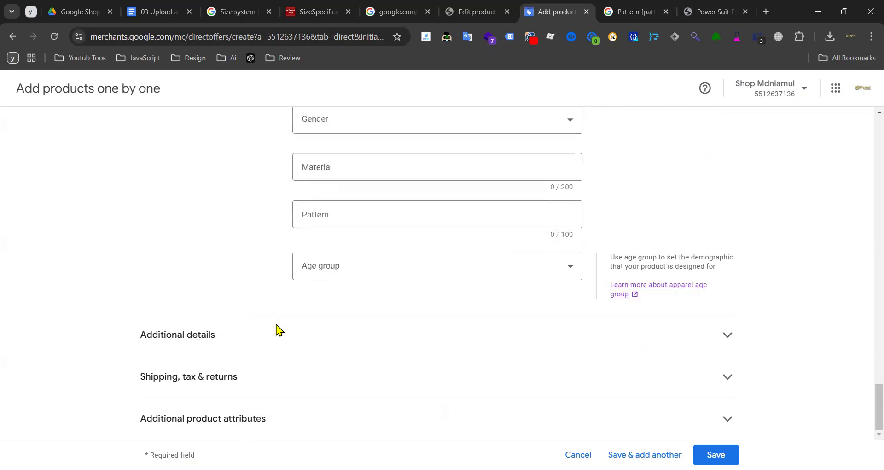
{"action": "left_click", "coordinate": [267, 336]}
{"action": "scroll", "coordinate": [385, 286], "scroll_direction": "down", "scroll_amount": 3}
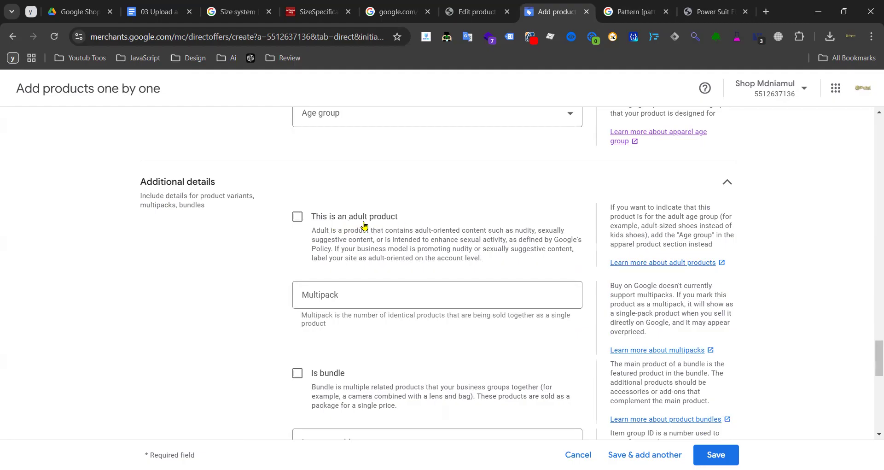
- Leave 'This is an adult product' unchecked after toggling it, then place the cursor in Multipack
{"action": "left_click", "coordinate": [297, 223]}
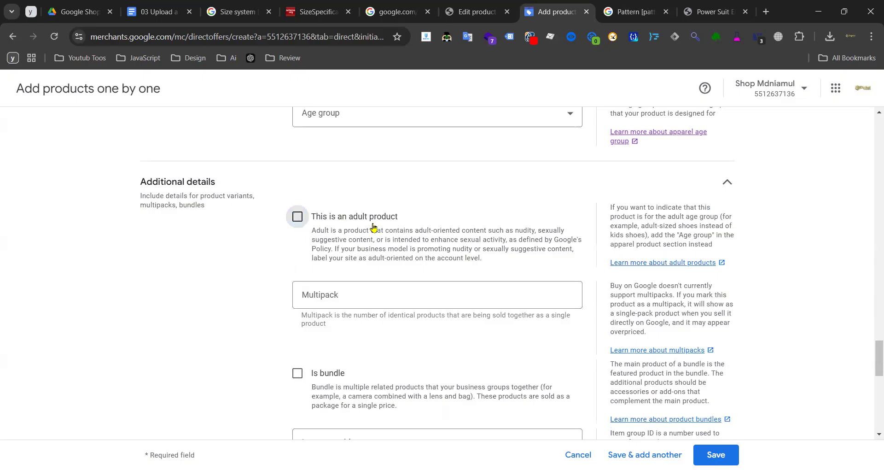
{"action": "left_click_drag", "start_coordinate": [320, 220], "coordinate": [399, 219]}
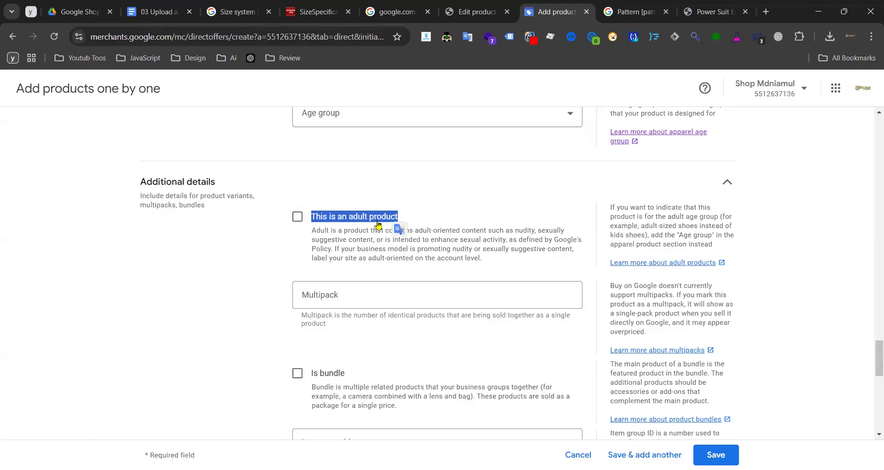
{"action": "left_click", "coordinate": [221, 256]}
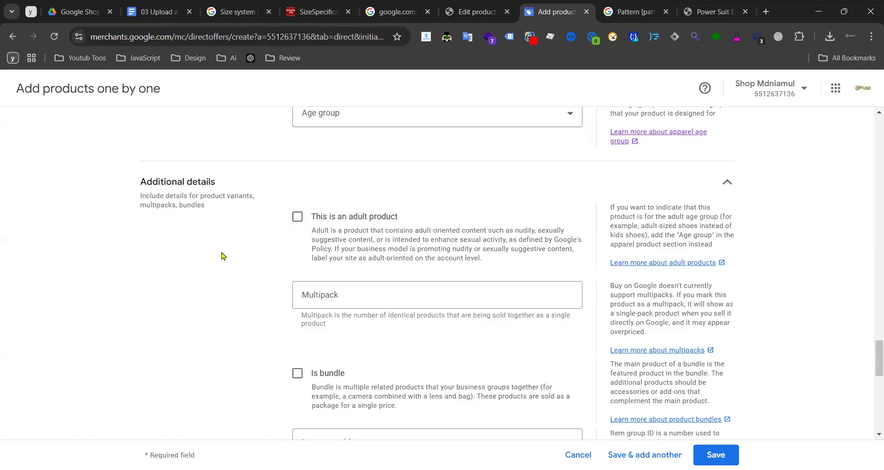
{"action": "left_click", "coordinate": [298, 225]}
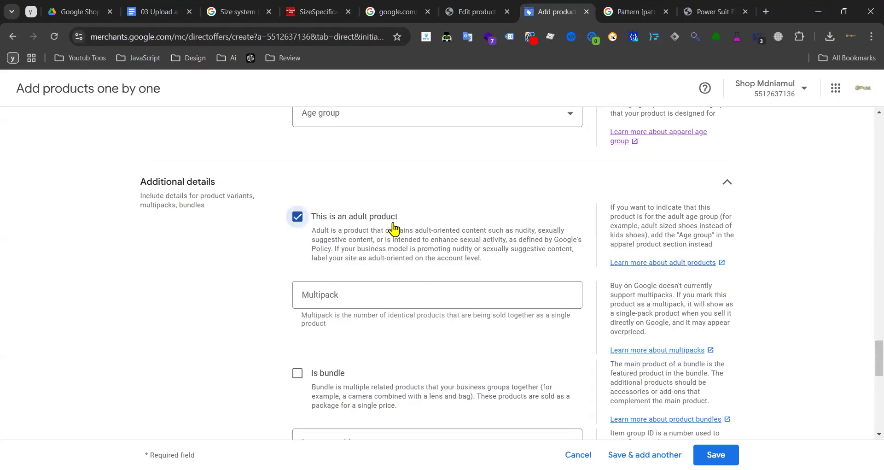
{"action": "left_click", "coordinate": [296, 219]}
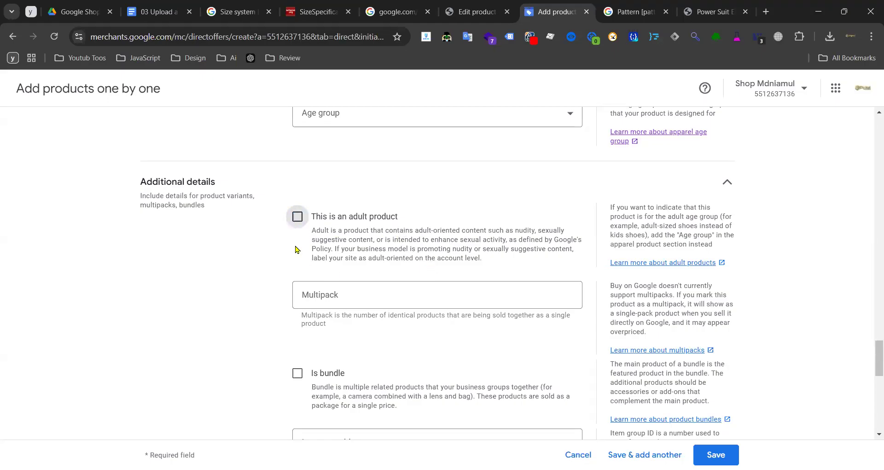
{"action": "left_click", "coordinate": [330, 295]}
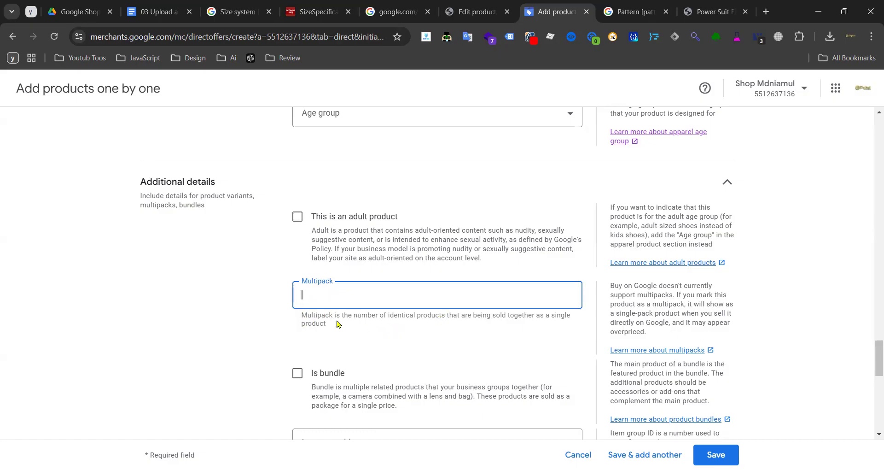
- Open the Multipack help article, close the Pattern tab, and read the article
{"action": "left_click", "coordinate": [667, 348]}
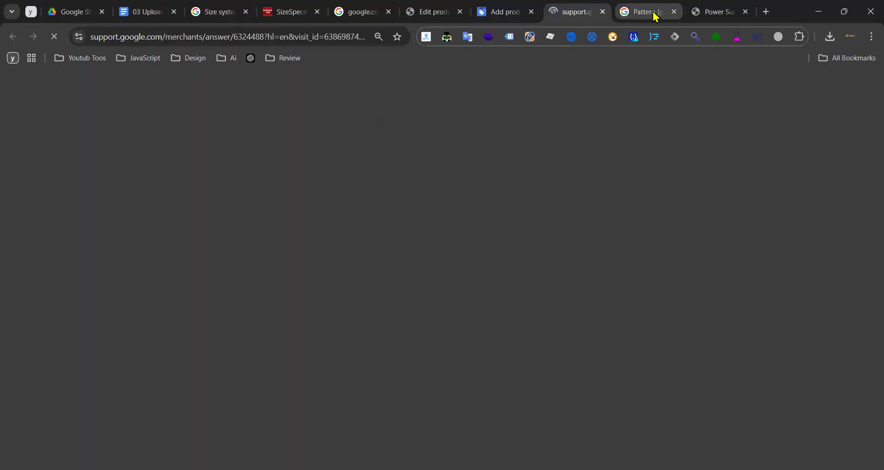
{"action": "left_click", "coordinate": [674, 12]}
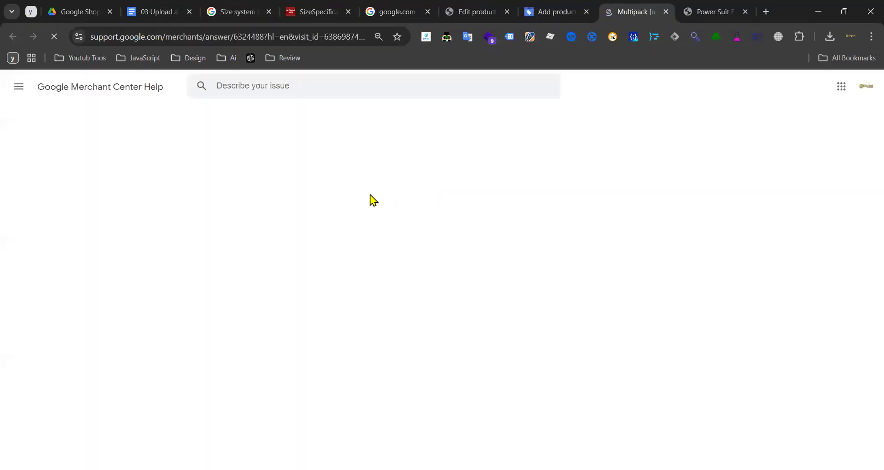
{"action": "scroll", "coordinate": [259, 204], "scroll_direction": "down", "scroll_amount": 2}
{"action": "scroll", "coordinate": [276, 206], "scroll_direction": "up", "scroll_amount": 6}
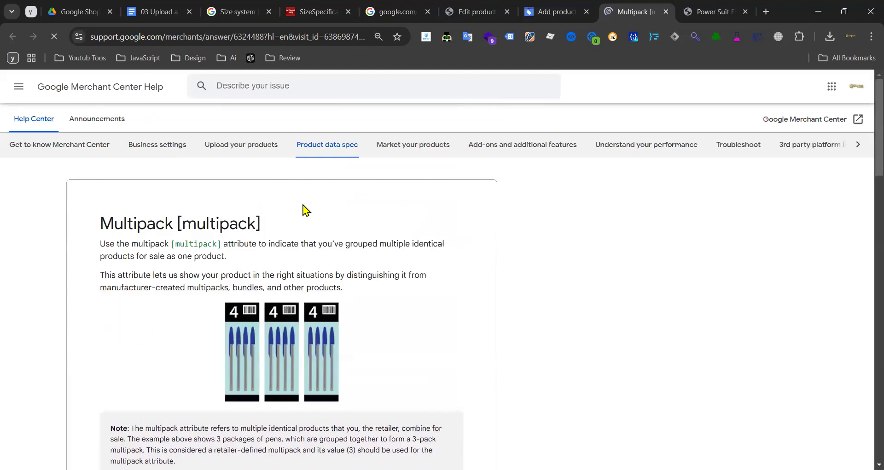
{"action": "scroll", "coordinate": [304, 208], "scroll_direction": "down", "scroll_amount": 3}
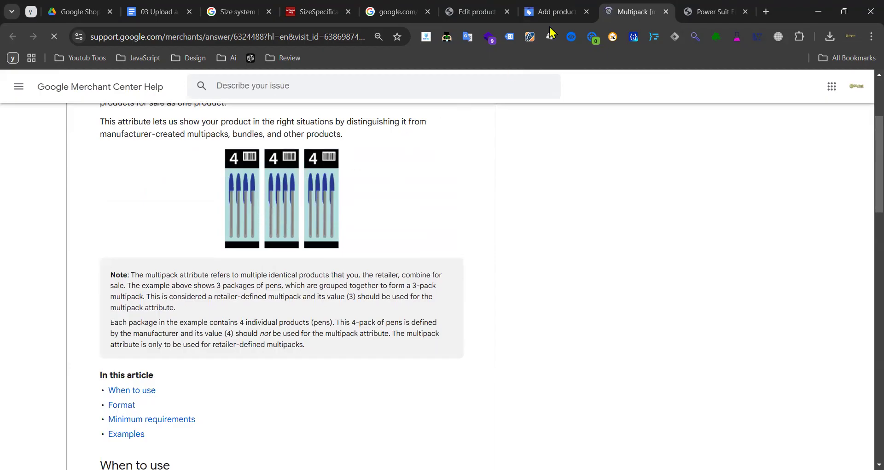
- Compare the Multipack number format (example 6) against the still-blank Multipack field on the form
{"action": "left_click", "coordinate": [554, 13]}
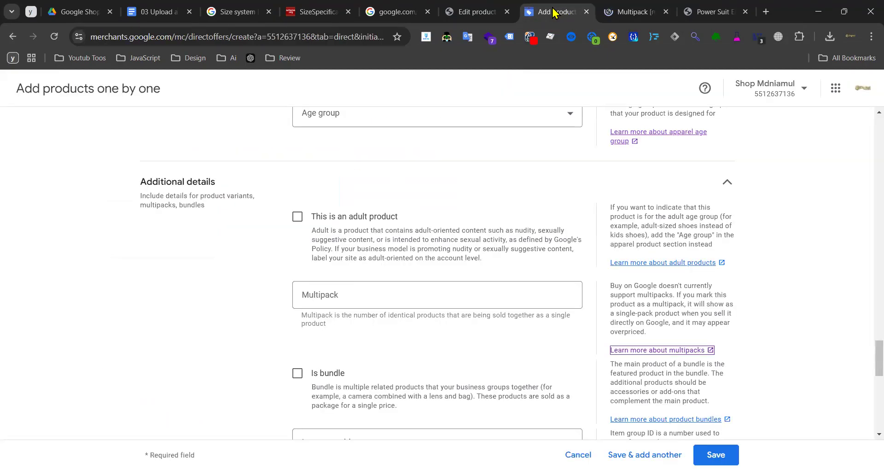
{"action": "left_click", "coordinate": [636, 14]}
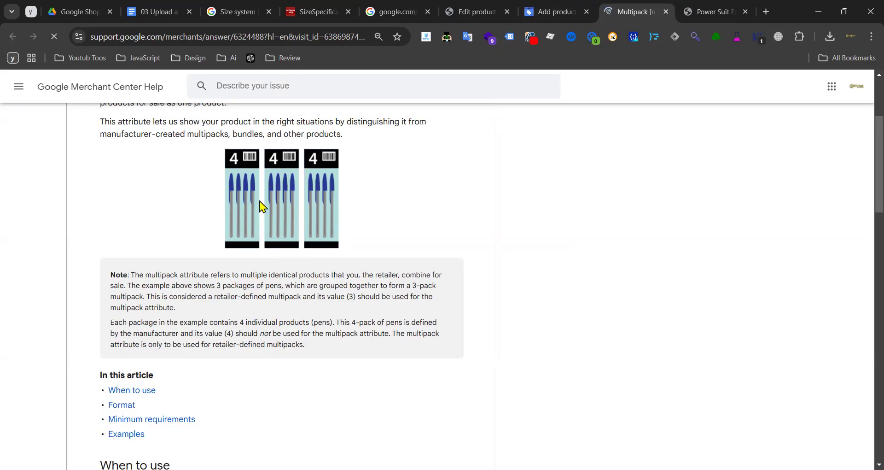
{"action": "left_click", "coordinate": [556, 12]}
{"action": "left_click", "coordinate": [331, 294]}
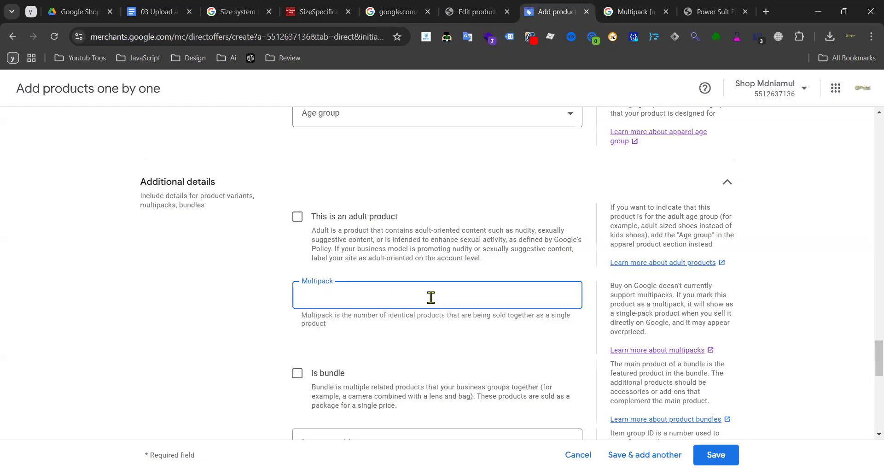
{"action": "left_click", "coordinate": [653, 19]}
{"action": "scroll", "coordinate": [231, 310], "scroll_direction": "down", "scroll_amount": 8}
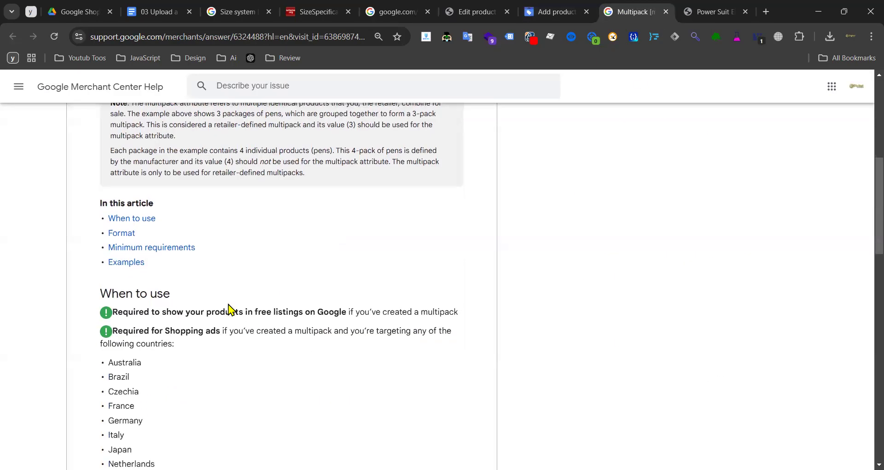
{"action": "scroll", "coordinate": [231, 310], "scroll_direction": "down", "scroll_amount": 4}
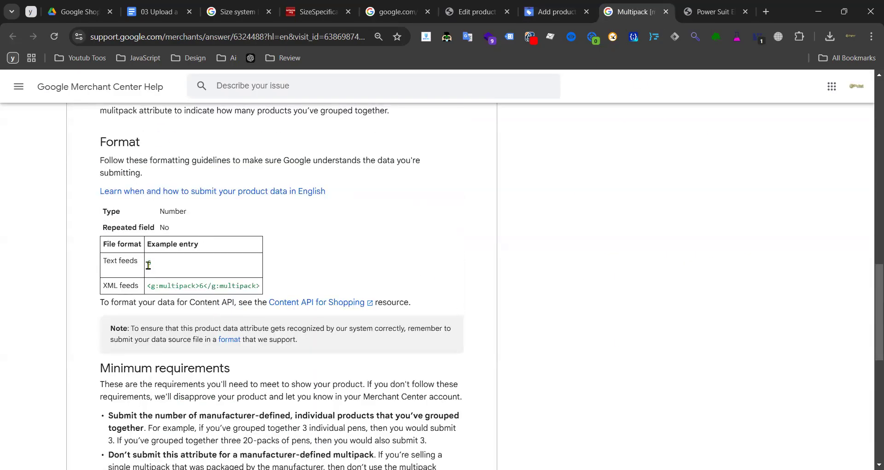
{"action": "left_click", "coordinate": [556, 12]}
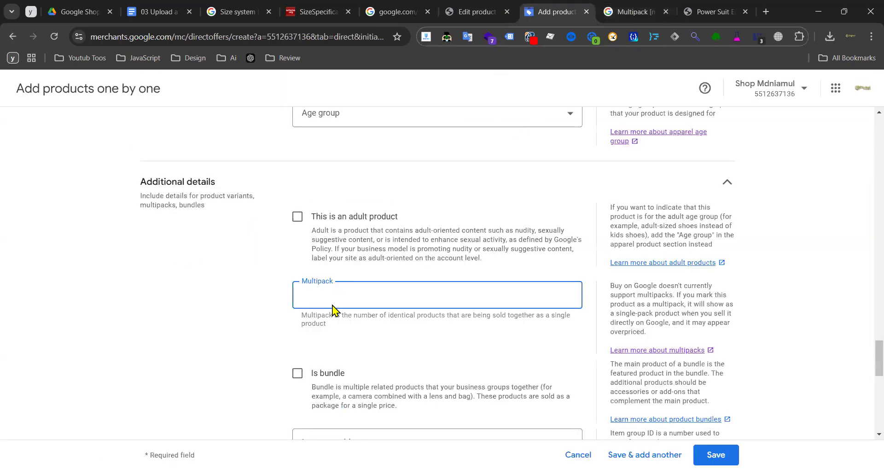
{"action": "left_click_drag", "start_coordinate": [328, 298], "coordinate": [290, 298]}
- Look up a translation of 'bundle' and leave the Is bundle option unchecked after toggling it
{"action": "left_click", "coordinate": [239, 345]}
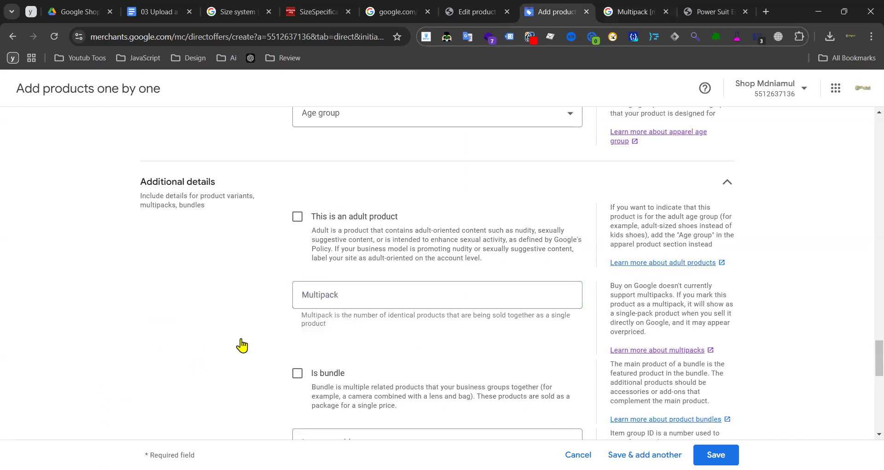
{"action": "scroll", "coordinate": [276, 345], "scroll_direction": "down", "scroll_amount": 3}
{"action": "double_click", "coordinate": [325, 220]}
{"action": "left_click", "coordinate": [324, 209]}
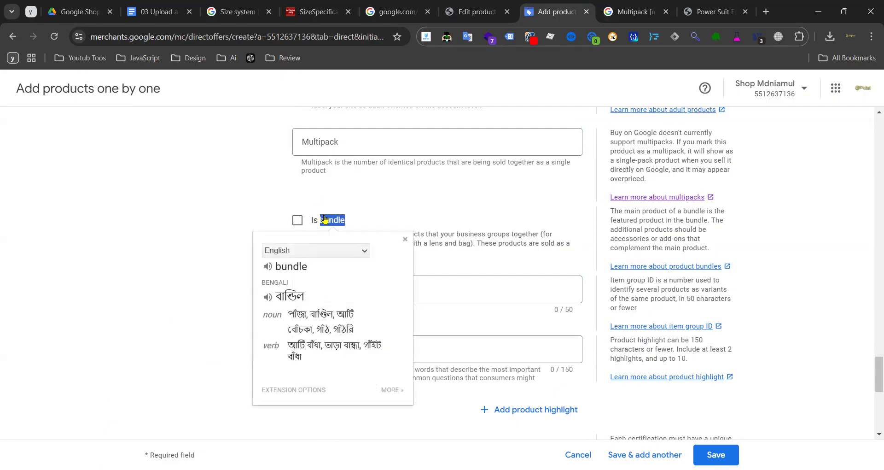
{"action": "left_click", "coordinate": [345, 214]}
{"action": "left_click", "coordinate": [297, 220]}
{"action": "left_click", "coordinate": [299, 223]}
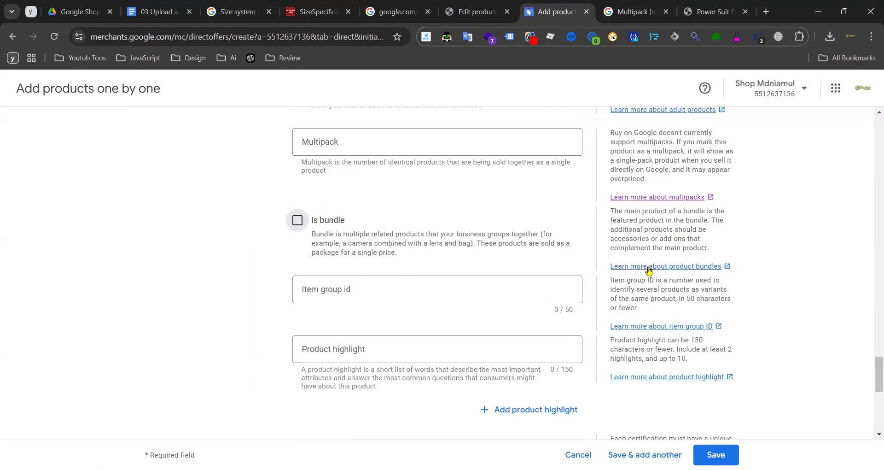
- Open the Bundle help article and close the Multipack article tab
{"action": "left_click", "coordinate": [667, 271]}
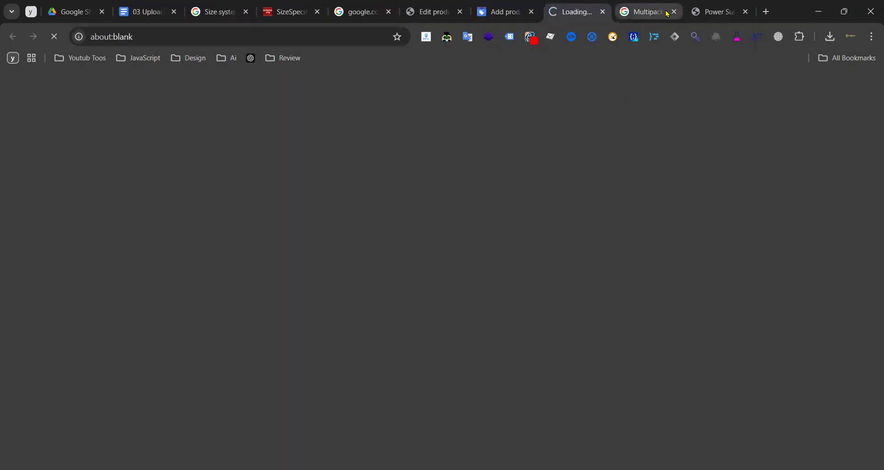
{"action": "left_click", "coordinate": [670, 14]}
{"action": "left_click", "coordinate": [674, 12]}
{"action": "left_click", "coordinate": [573, 12]}
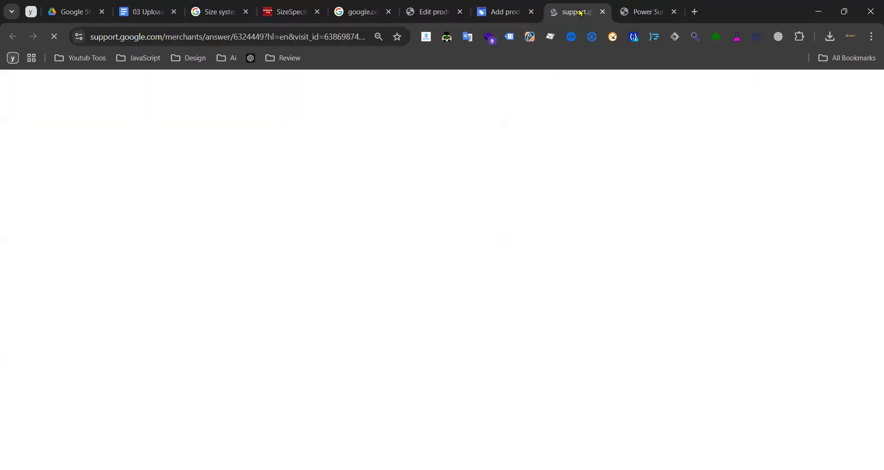
- Read the Bundle [is_bundle] article's Boolean yes/no values, then return to the product form
{"action": "scroll", "coordinate": [239, 249], "scroll_direction": "down", "scroll_amount": 3}
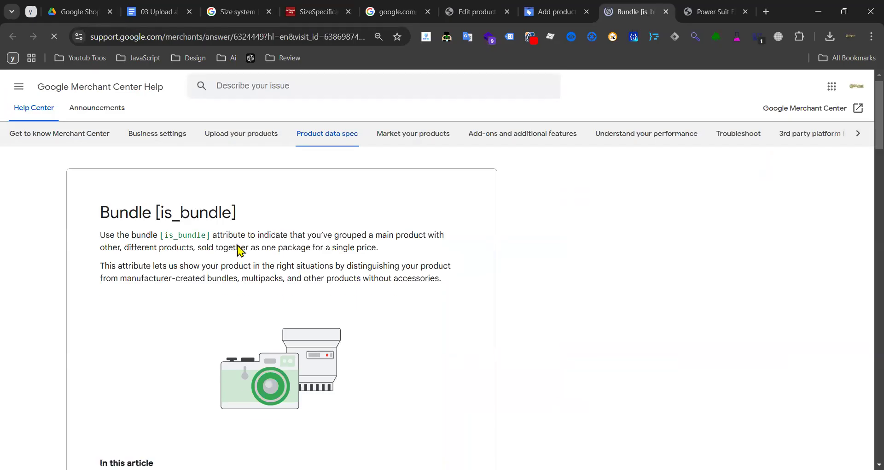
{"action": "scroll", "coordinate": [185, 253], "scroll_direction": "down", "scroll_amount": 20}
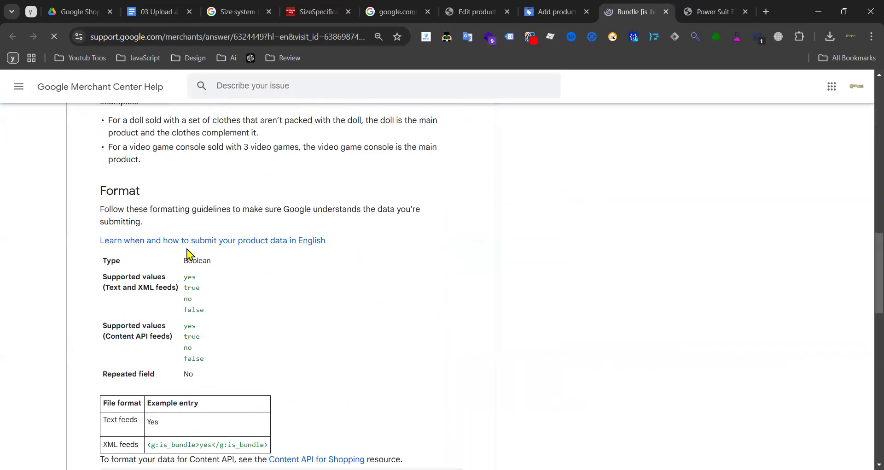
{"action": "scroll", "coordinate": [272, 246], "scroll_direction": "up", "scroll_amount": 3}
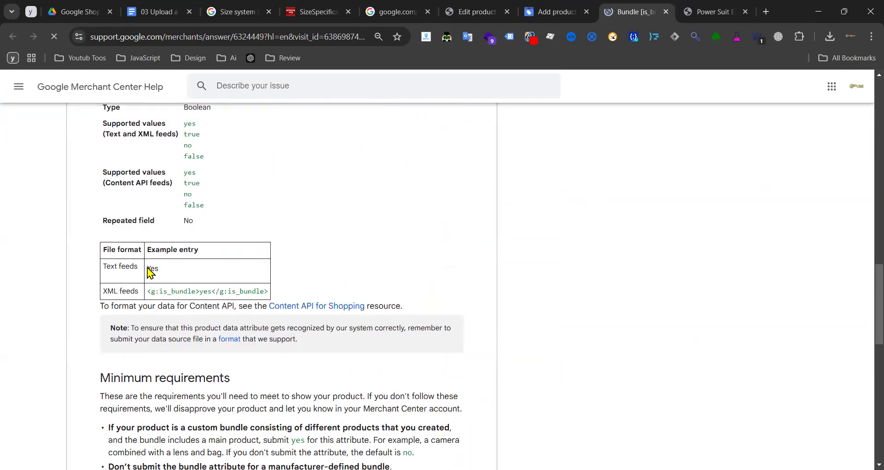
{"action": "scroll", "coordinate": [262, 249], "scroll_direction": "up", "scroll_amount": 3}
{"action": "left_click_drag", "start_coordinate": [150, 287], "coordinate": [163, 287]}
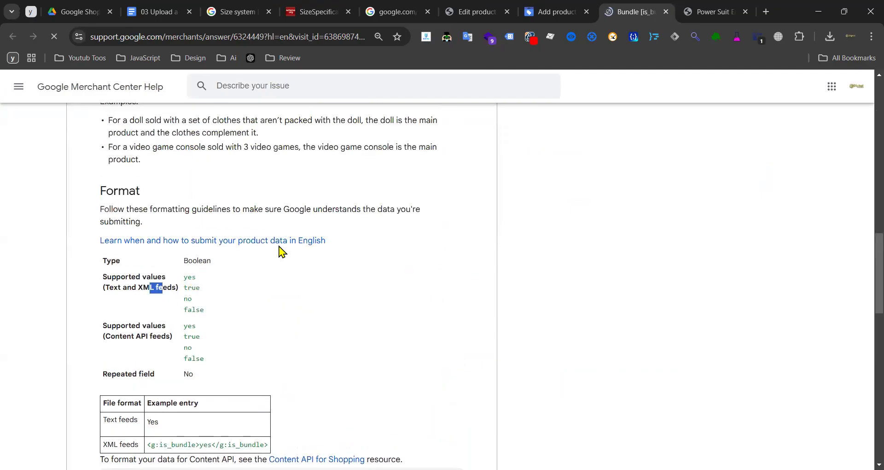
{"action": "scroll", "coordinate": [282, 251], "scroll_direction": "up", "scroll_amount": 15}
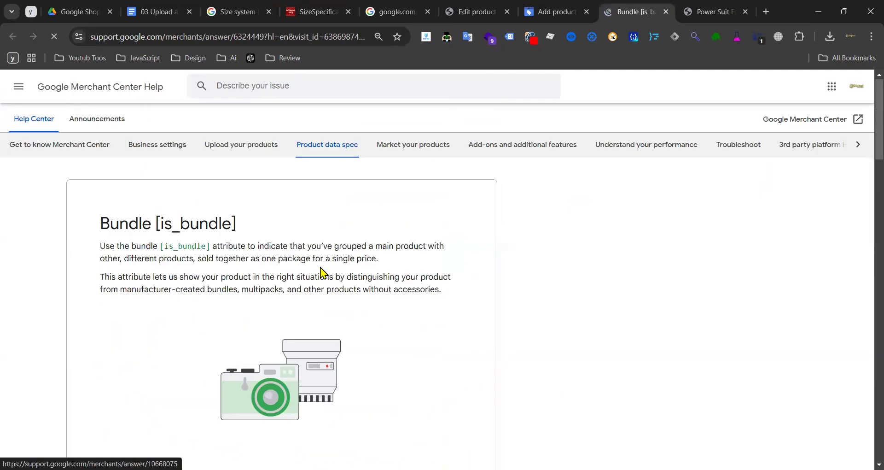
{"action": "scroll", "coordinate": [322, 273], "scroll_direction": "down", "scroll_amount": 3}
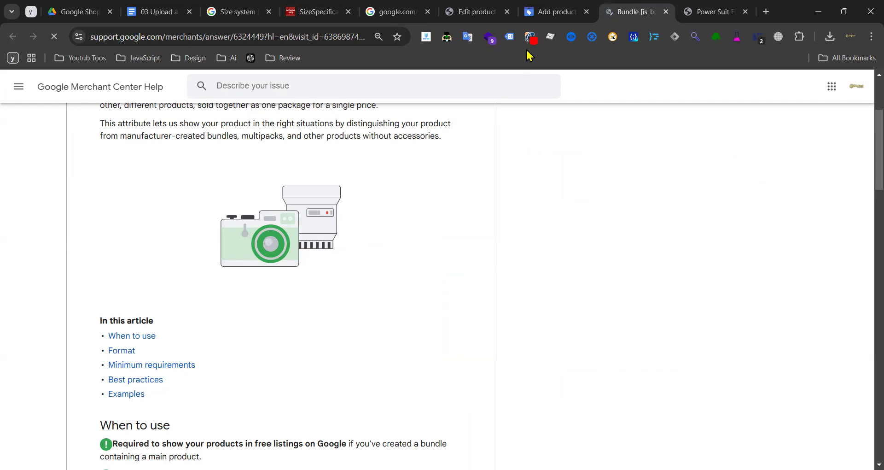
{"action": "left_click", "coordinate": [553, 12]}
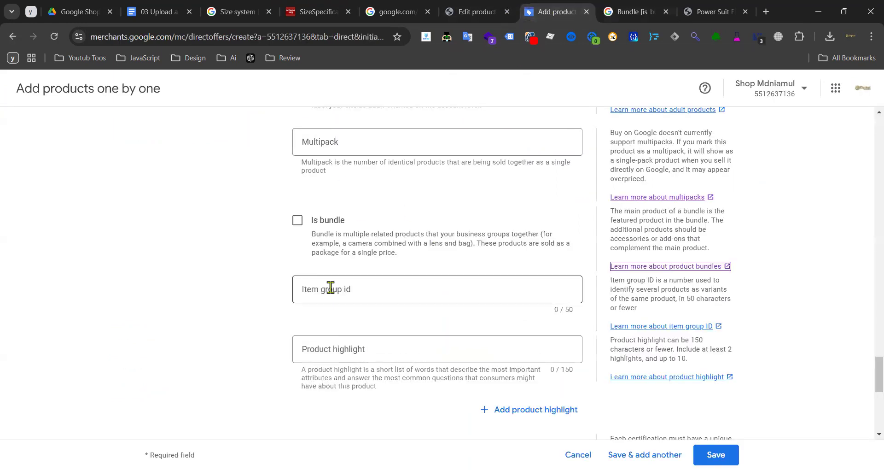
- Leave Is bundle unchecked after toggling it, focus Item group id, and reopen the Bundle article
{"action": "left_click", "coordinate": [297, 220]}
{"action": "left_click", "coordinate": [298, 224]}
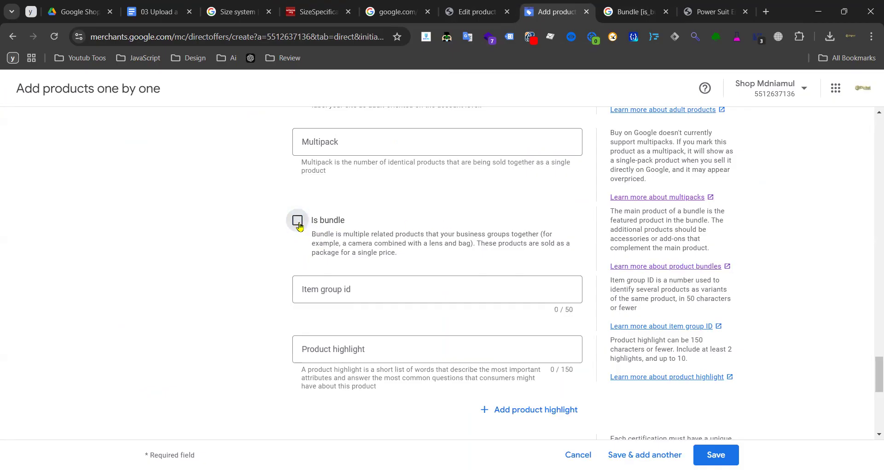
{"action": "left_click", "coordinate": [328, 290]}
{"action": "left_click_drag", "start_coordinate": [306, 275], "coordinate": [336, 286]}
{"action": "left_click", "coordinate": [337, 287]}
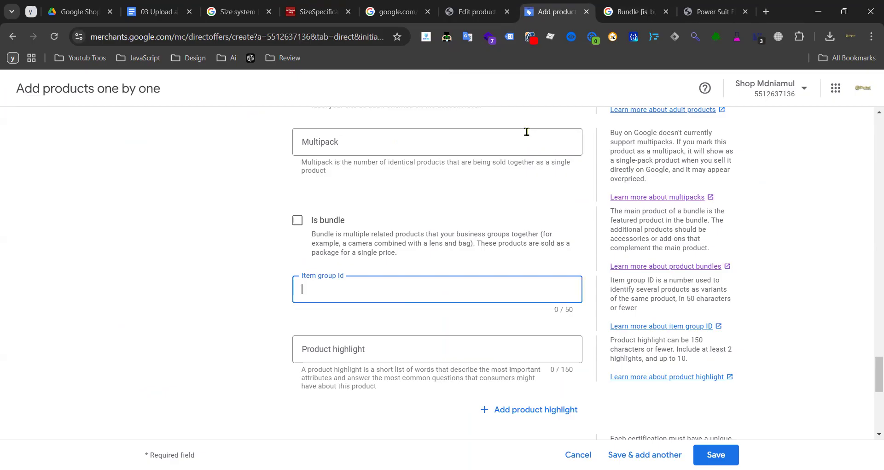
{"action": "left_click", "coordinate": [634, 12]}
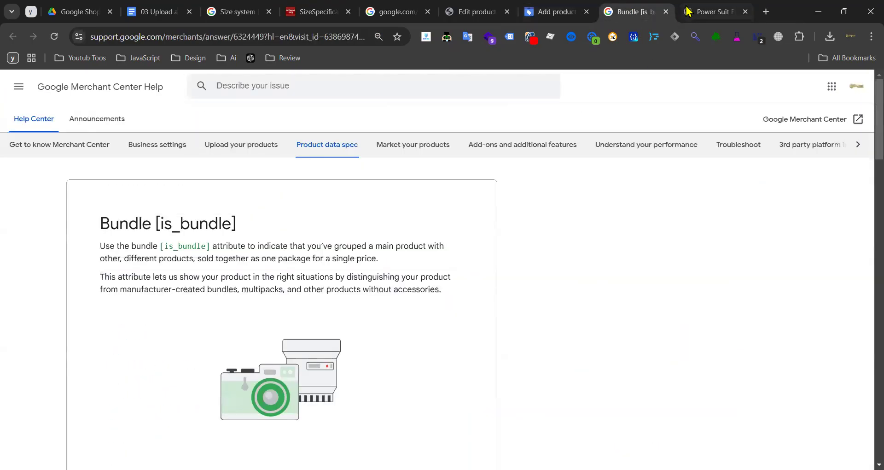
- On the Power Suit Ensemble storefront page, select size XS and the Red colour
{"action": "left_click", "coordinate": [569, 11]}
{"action": "left_click", "coordinate": [706, 11]}
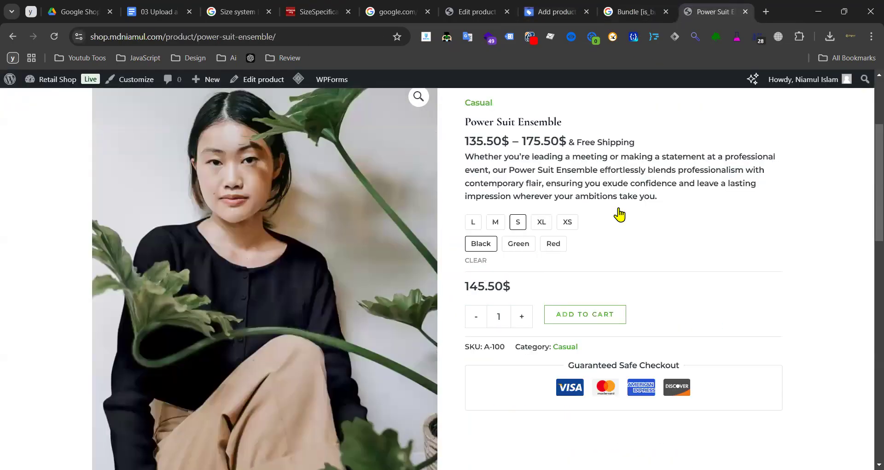
{"action": "scroll", "coordinate": [619, 214], "scroll_direction": "up", "scroll_amount": 3}
{"action": "left_click", "coordinate": [497, 384]}
{"action": "left_click", "coordinate": [518, 376]}
{"action": "left_click", "coordinate": [547, 376]}
{"action": "left_click", "coordinate": [569, 376]}
{"action": "left_click", "coordinate": [480, 398]}
{"action": "left_click", "coordinate": [554, 397]}
- Inspect the view_item event JSON in the datalayer checker, noting internal_id 159
{"action": "scroll", "coordinate": [548, 276], "scroll_direction": "down", "scroll_amount": 3}
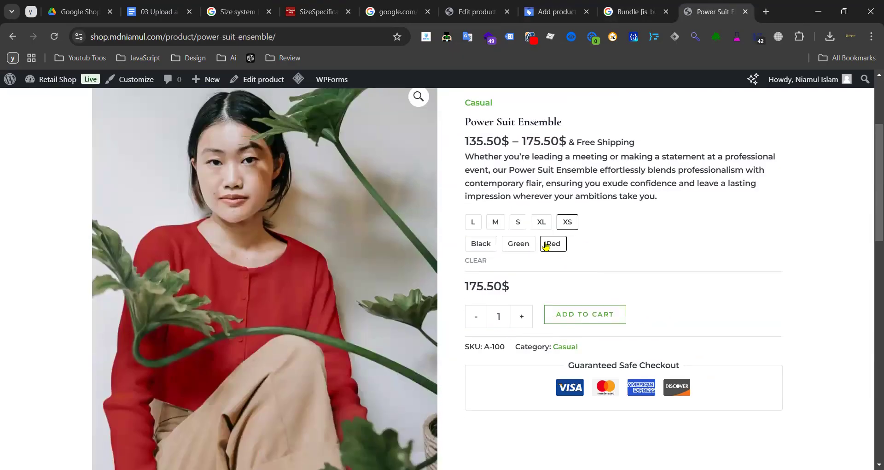
{"action": "left_click_drag", "start_coordinate": [459, 213], "coordinate": [586, 240]}
{"action": "left_click", "coordinate": [585, 241]}
{"action": "scroll", "coordinate": [516, 261], "scroll_direction": "up", "scroll_amount": 3}
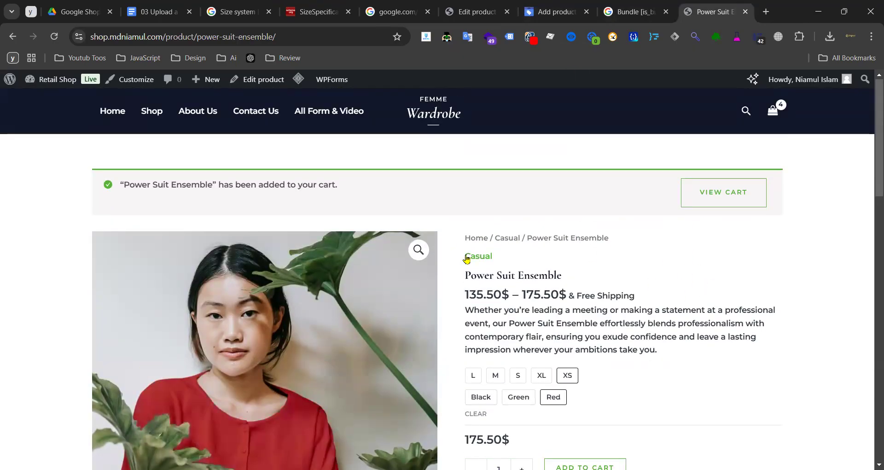
{"action": "left_click", "coordinate": [574, 37]}
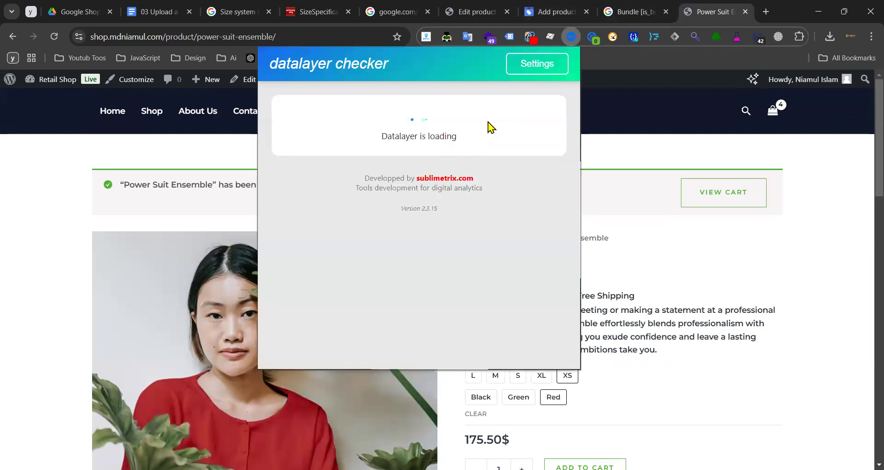
{"action": "left_click", "coordinate": [549, 145]}
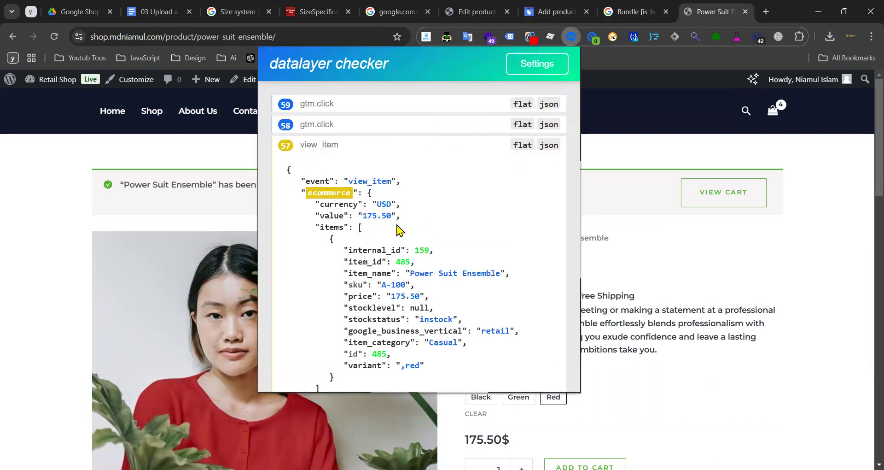
{"action": "scroll", "coordinate": [399, 228], "scroll_direction": "down", "scroll_amount": 3}
{"action": "double_click", "coordinate": [416, 97]}
{"action": "left_click", "coordinate": [399, 213]}
{"action": "scroll", "coordinate": [416, 244], "scroll_direction": "down", "scroll_amount": 3}
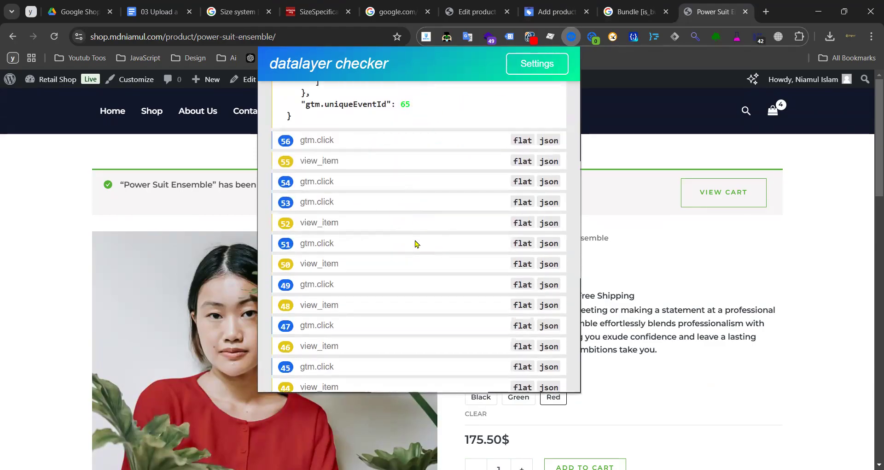
- Back on the product form, click through the Item group id and Product highlight fields
{"action": "left_click", "coordinate": [555, 13]}
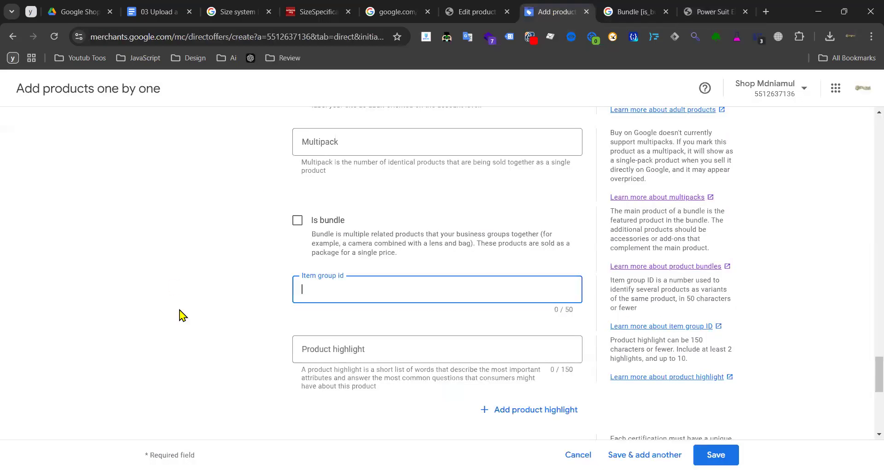
{"action": "left_click", "coordinate": [272, 299]}
{"action": "left_click", "coordinate": [438, 286]}
{"action": "left_click", "coordinate": [323, 348]}
{"action": "scroll", "coordinate": [472, 316], "scroll_direction": "down", "scroll_amount": 6}
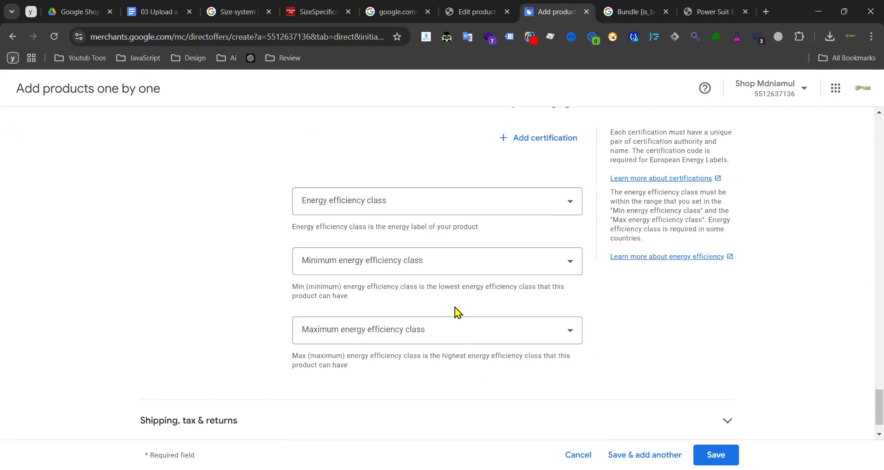
{"action": "scroll", "coordinate": [458, 312], "scroll_direction": "up", "scroll_amount": 3}
{"action": "scroll", "coordinate": [413, 243], "scroll_direction": "up", "scroll_amount": 3}
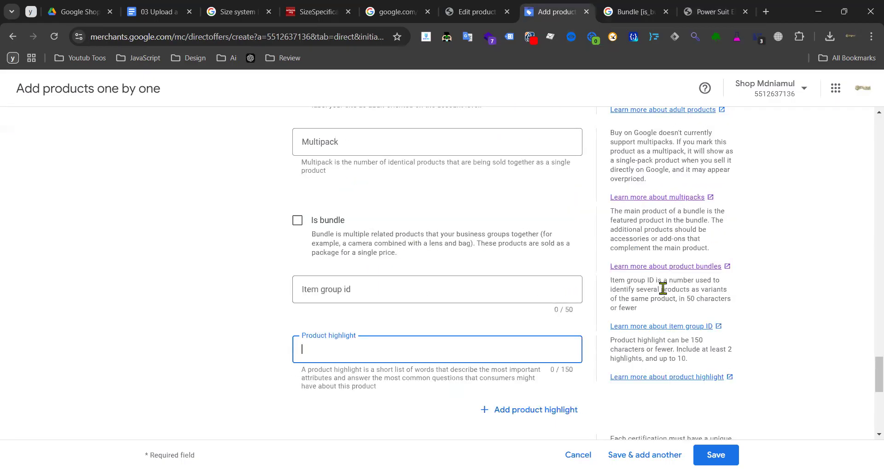
- Open the Item group ID article, close the Bundle tab, and read its format with example AB12345
{"action": "left_click", "coordinate": [657, 327]}
{"action": "left_click", "coordinate": [661, 14]}
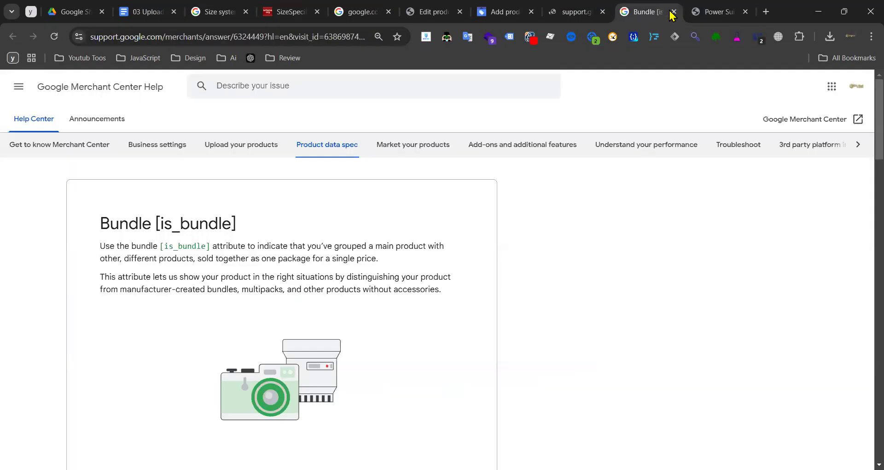
{"action": "left_click", "coordinate": [673, 14]}
{"action": "left_click", "coordinate": [581, 13]}
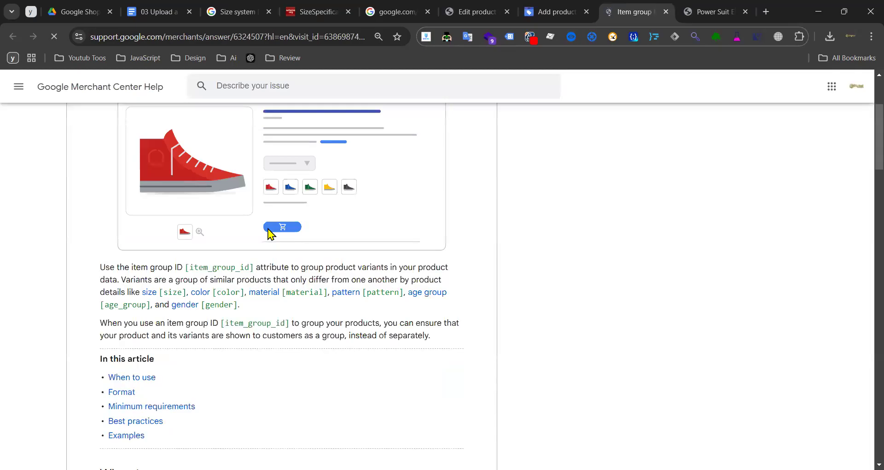
{"action": "scroll", "coordinate": [286, 235], "scroll_direction": "up", "scroll_amount": 4}
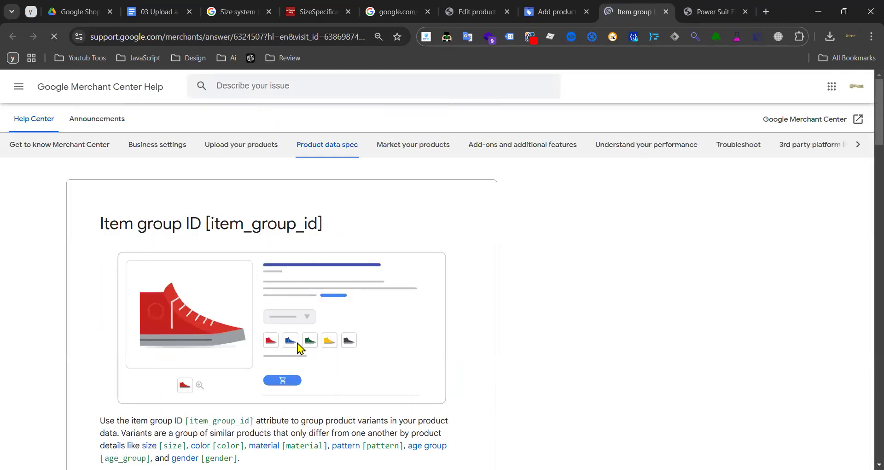
{"action": "scroll", "coordinate": [282, 348], "scroll_direction": "down", "scroll_amount": 8}
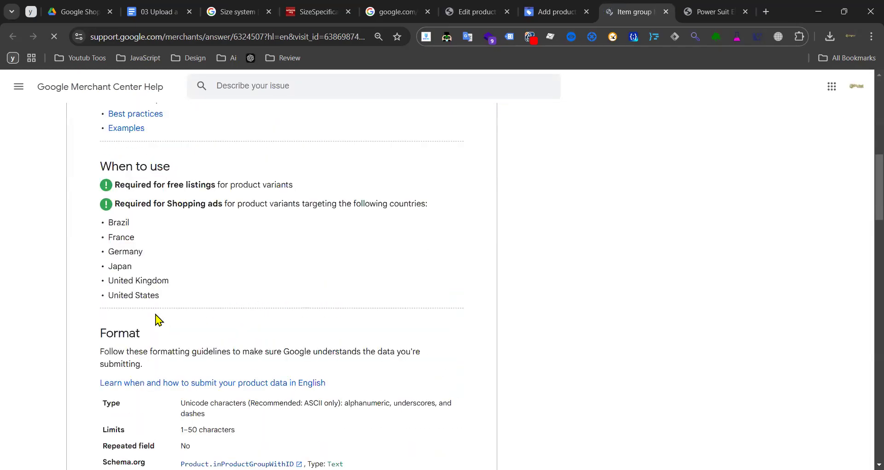
{"action": "scroll", "coordinate": [160, 321], "scroll_direction": "down", "scroll_amount": 3}
{"action": "double_click", "coordinate": [159, 375]}
{"action": "left_click", "coordinate": [161, 376]}
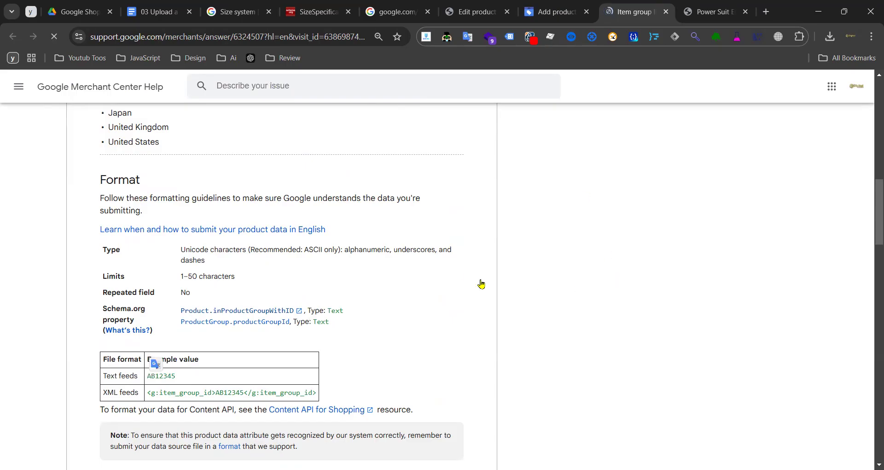
- Open the Product highlight article, close the Item group ID tab, and read its 1–150 character limit
{"action": "key", "text": "ctrl+shift+Tab"}
{"action": "left_click", "coordinate": [664, 378]}
{"action": "left_click", "coordinate": [663, 12]}
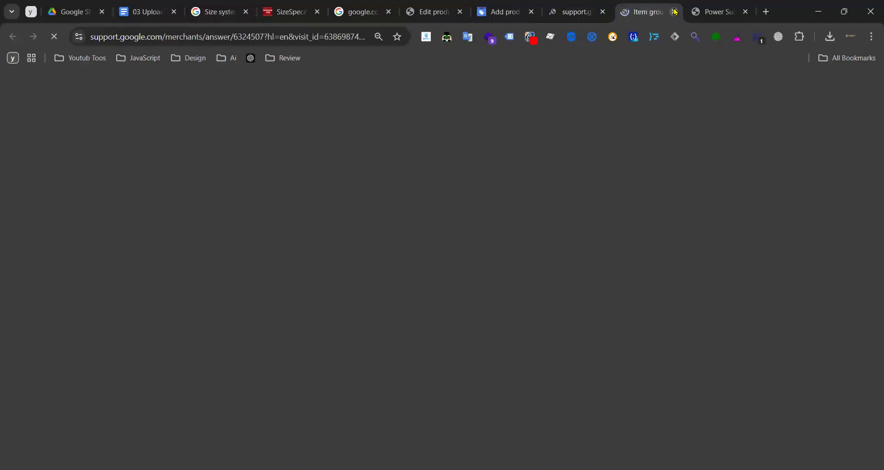
{"action": "key", "text": "ctrl+w"}
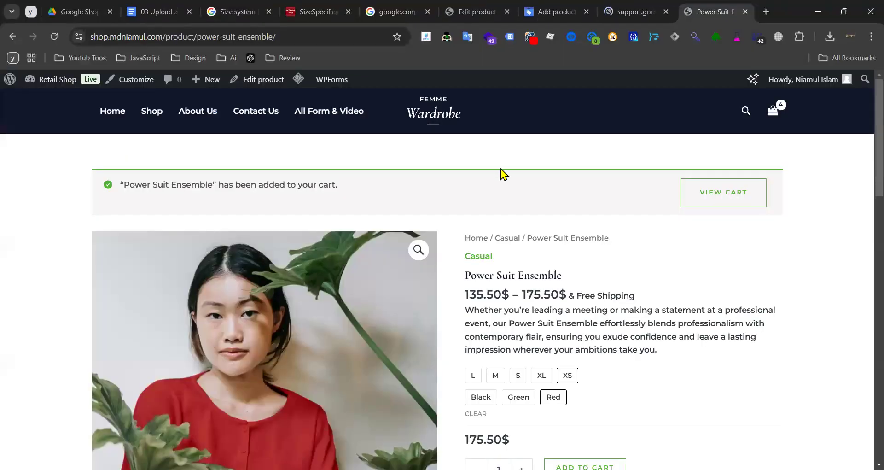
{"action": "left_click", "coordinate": [636, 10]}
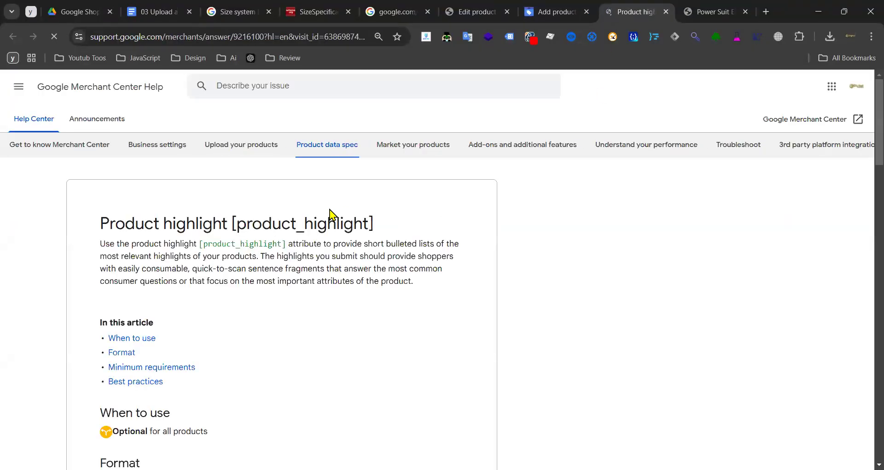
{"action": "scroll", "coordinate": [298, 229], "scroll_direction": "down", "scroll_amount": 6}
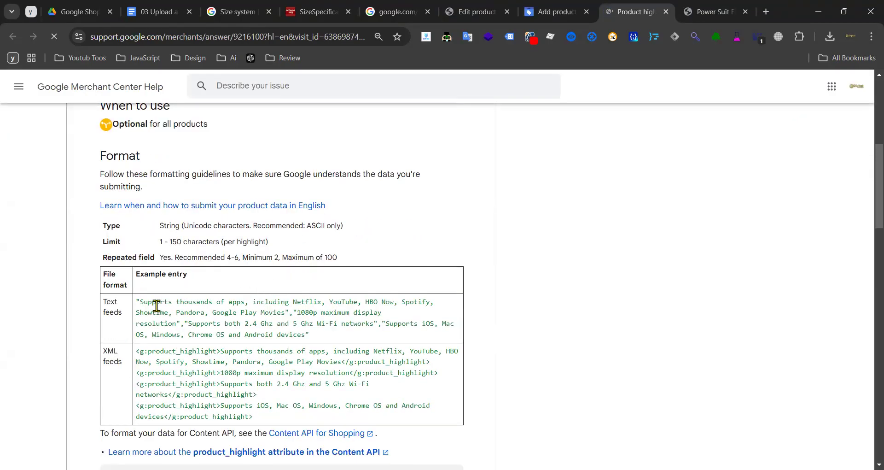
{"action": "left_click_drag", "start_coordinate": [148, 307], "coordinate": [277, 312]}
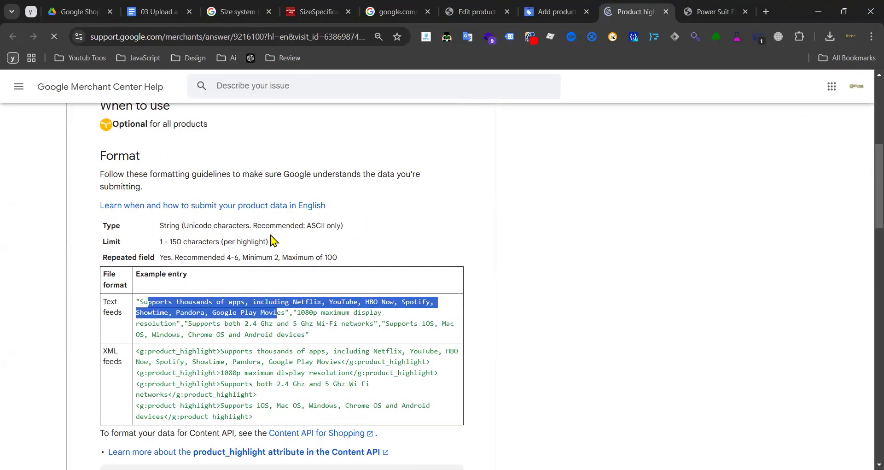
{"action": "left_click", "coordinate": [387, 317]}
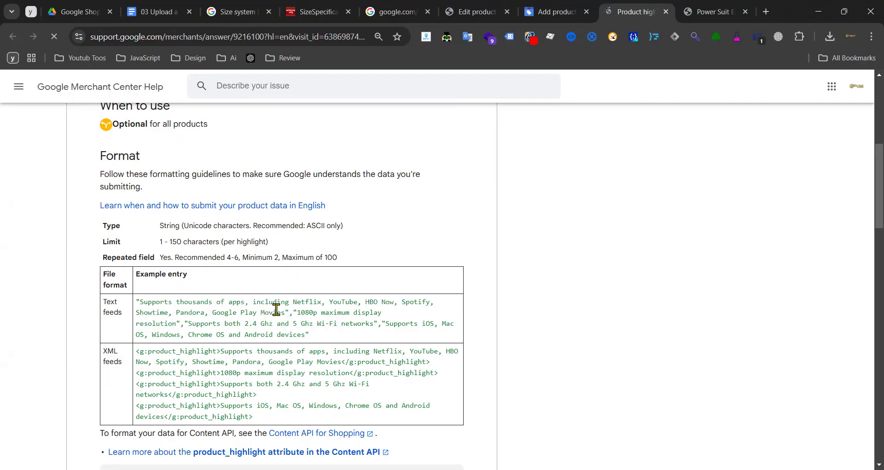
{"action": "left_click", "coordinate": [556, 12]}
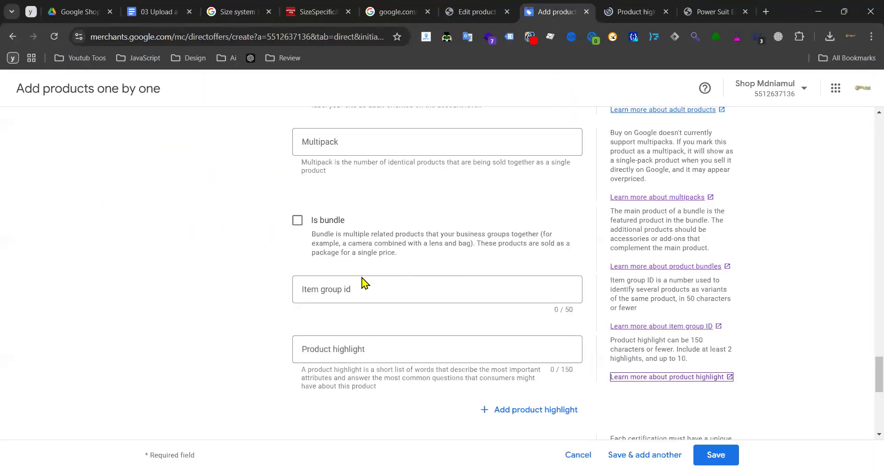
- Add a second product highlight field, then remove it again
{"action": "left_click", "coordinate": [379, 349]}
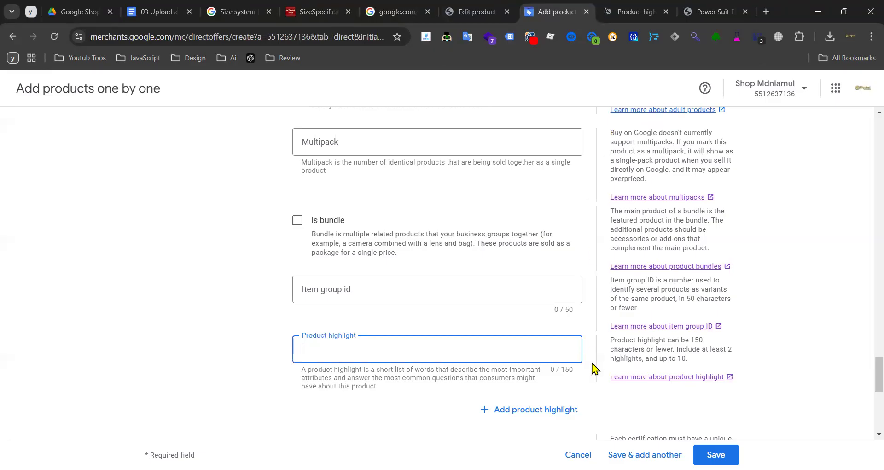
{"action": "left_click", "coordinate": [547, 409]}
{"action": "scroll", "coordinate": [552, 369], "scroll_direction": "down", "scroll_amount": 3}
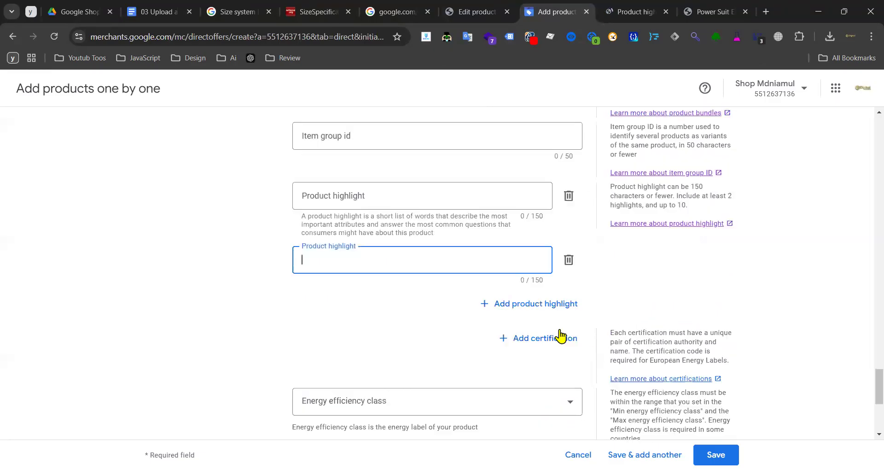
{"action": "left_click", "coordinate": [569, 262]}
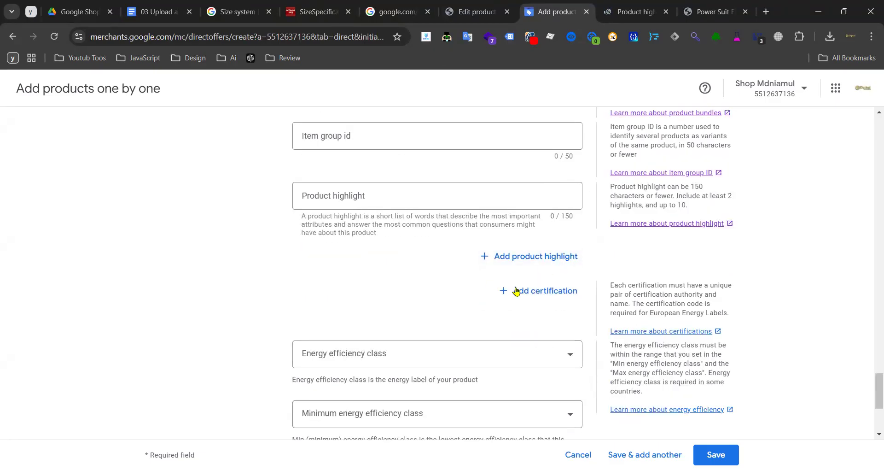
{"action": "scroll", "coordinate": [406, 282], "scroll_direction": "up", "scroll_amount": 3}
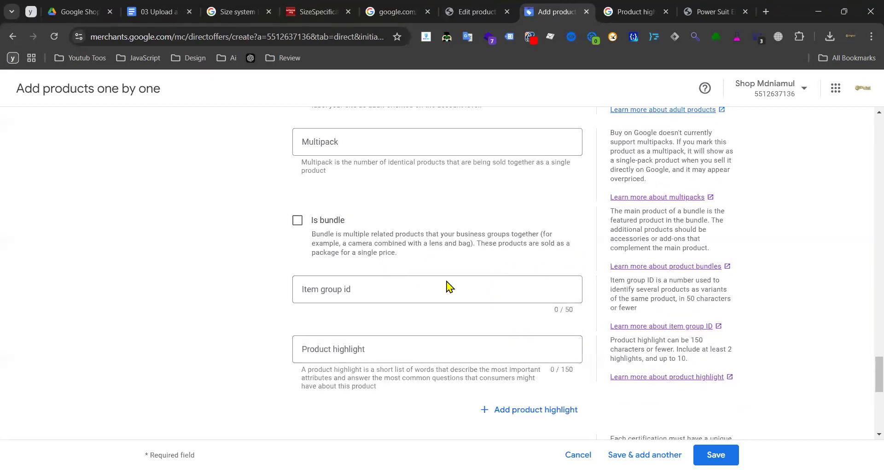
{"action": "scroll", "coordinate": [460, 295], "scroll_direction": "down", "scroll_amount": 3}
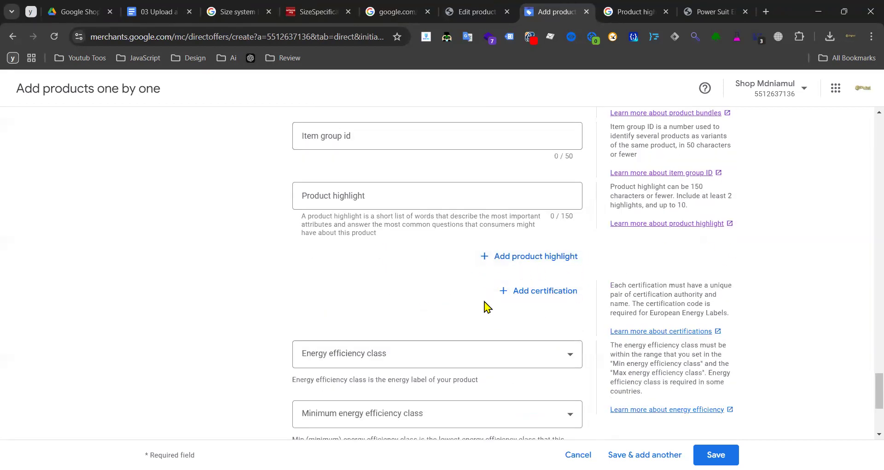
- Add a certification with Environmental Protection Agency as authority, then delete that entry
{"action": "left_click", "coordinate": [523, 295]}
{"action": "left_click", "coordinate": [397, 296]}
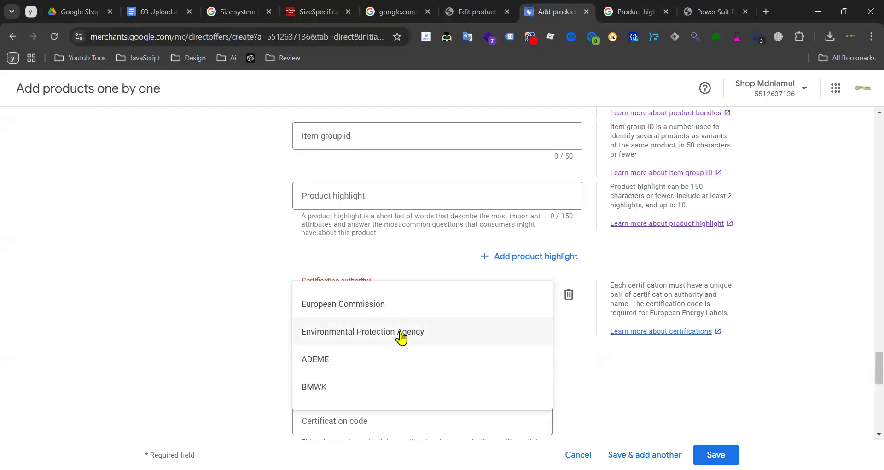
{"action": "left_click", "coordinate": [321, 337]}
{"action": "left_click", "coordinate": [568, 295]}
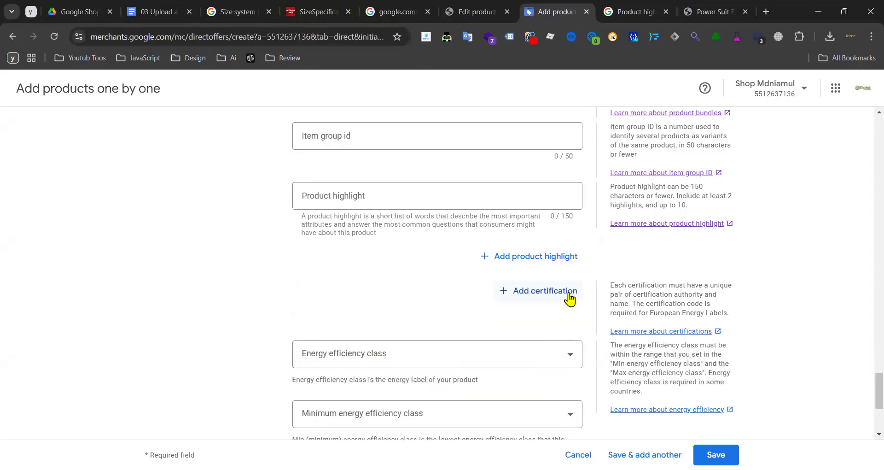
{"action": "scroll", "coordinate": [357, 348], "scroll_direction": "down", "scroll_amount": 3}
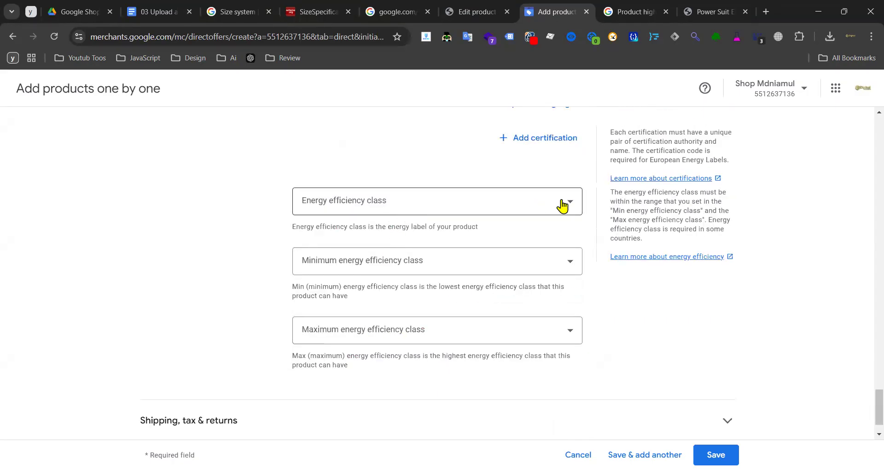
{"action": "scroll", "coordinate": [548, 214], "scroll_direction": "up", "scroll_amount": 3}
- Add a new empty certification entry and open the certifications help article
{"action": "left_click", "coordinate": [529, 289]}
{"action": "scroll", "coordinate": [399, 318], "scroll_direction": "down", "scroll_amount": 3}
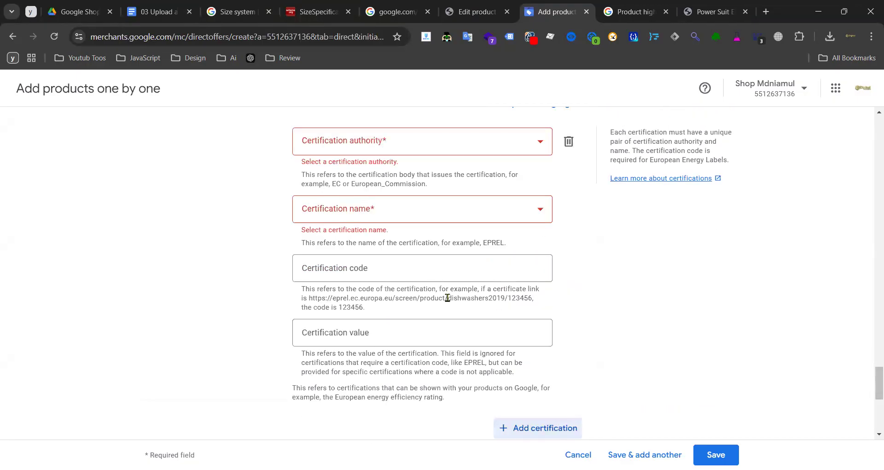
{"action": "scroll", "coordinate": [342, 331], "scroll_direction": "up", "scroll_amount": 3}
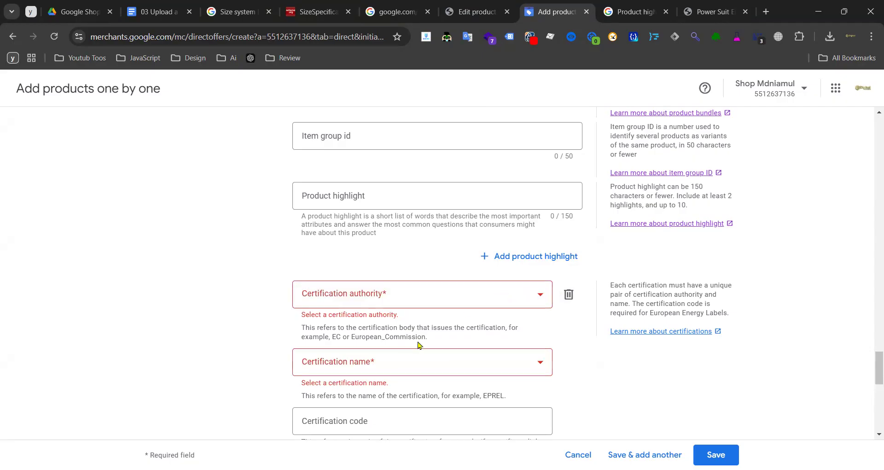
{"action": "scroll", "coordinate": [551, 312], "scroll_direction": "down", "scroll_amount": 3}
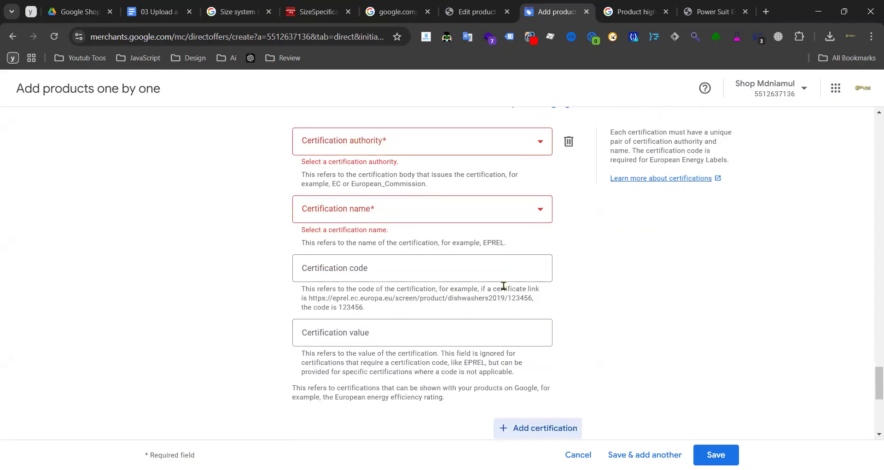
{"action": "scroll", "coordinate": [501, 309], "scroll_direction": "up", "scroll_amount": 3}
{"action": "left_click", "coordinate": [675, 331]}
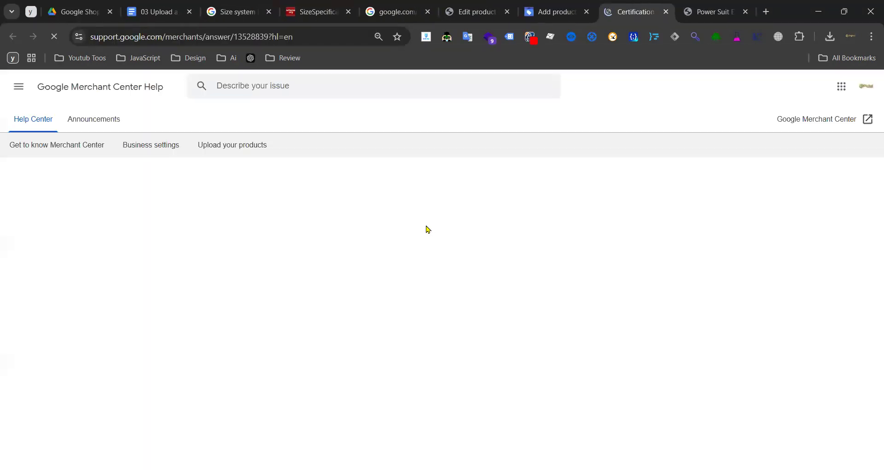
- Read through the certifications help article
{"action": "scroll", "coordinate": [231, 245], "scroll_direction": "down", "scroll_amount": 3}
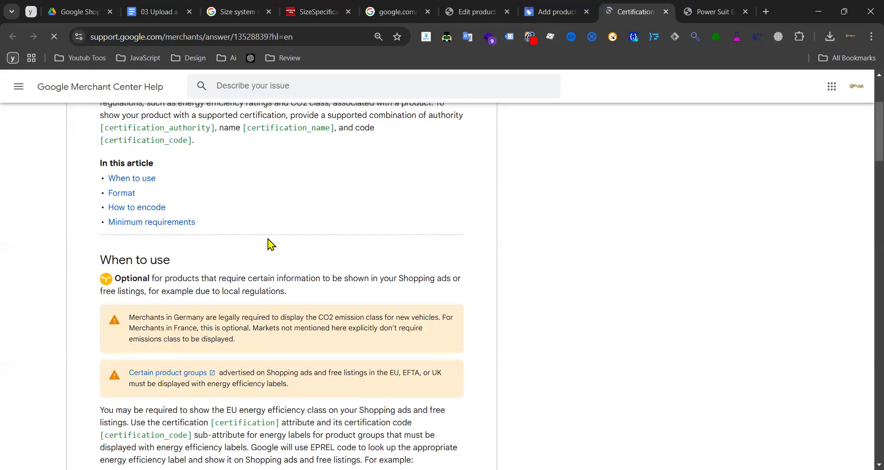
{"action": "scroll", "coordinate": [271, 244], "scroll_direction": "up", "scroll_amount": 3}
{"action": "scroll", "coordinate": [315, 276], "scroll_direction": "down", "scroll_amount": 12}
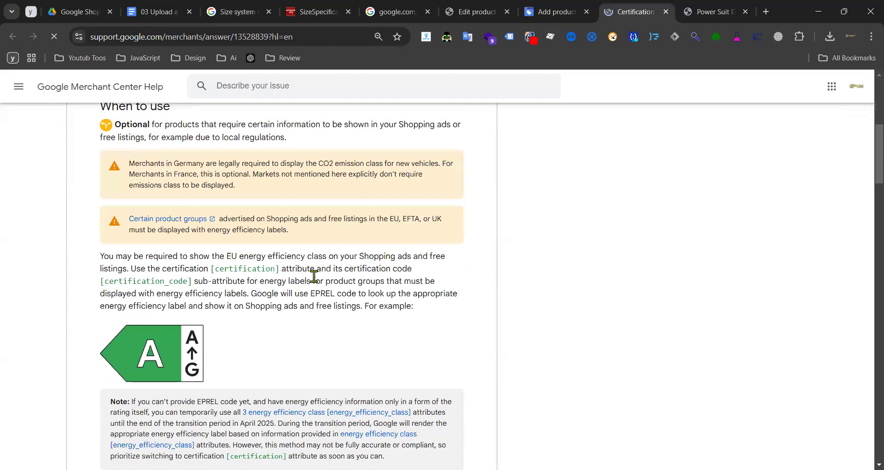
{"action": "scroll", "coordinate": [304, 275], "scroll_direction": "up", "scroll_amount": 3}
{"action": "left_click_drag", "start_coordinate": [192, 200], "coordinate": [376, 190]}
{"action": "scroll", "coordinate": [161, 240], "scroll_direction": "down", "scroll_amount": 3}
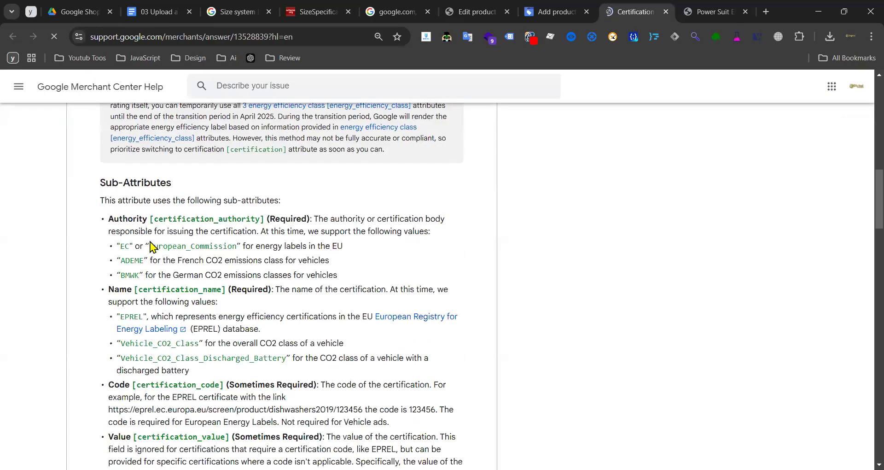
{"action": "scroll", "coordinate": [200, 281], "scroll_direction": "down", "scroll_amount": 3}
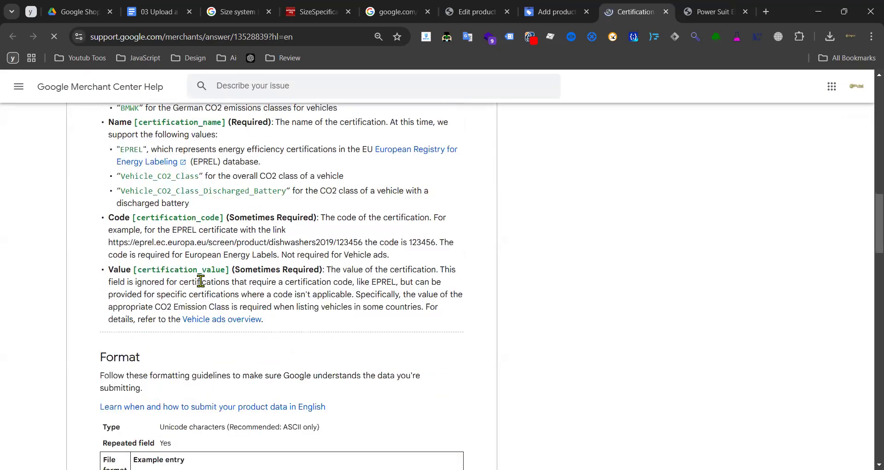
{"action": "scroll", "coordinate": [201, 281], "scroll_direction": "down", "scroll_amount": 10}
{"action": "scroll", "coordinate": [211, 268], "scroll_direction": "down", "scroll_amount": 6}
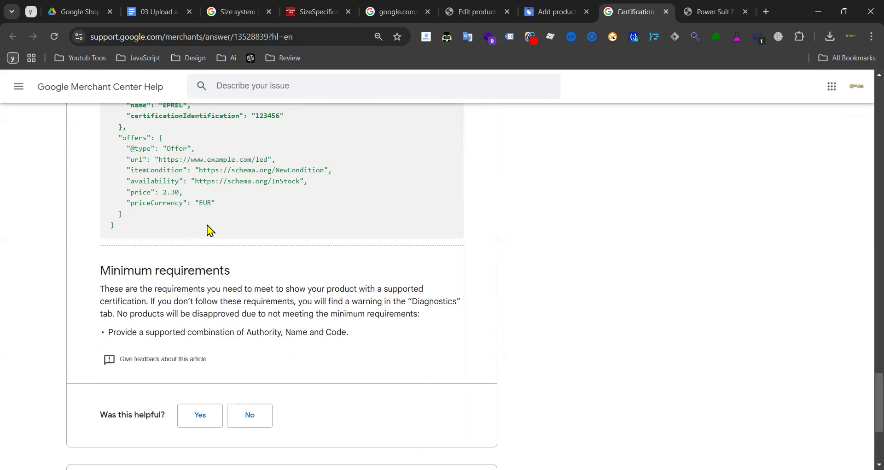
{"action": "scroll", "coordinate": [207, 231], "scroll_direction": "up", "scroll_amount": 6}
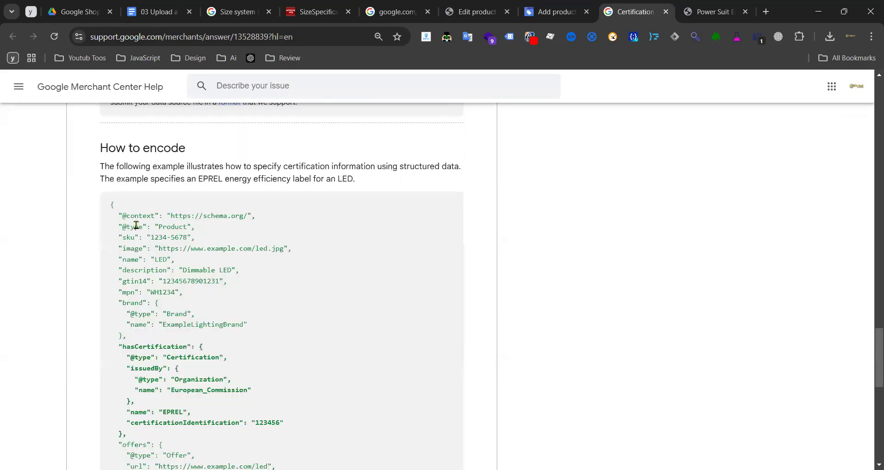
- Remove the certification entry, open the energy efficiency help article, and close the certifications article
{"action": "left_click", "coordinate": [556, 12]}
{"action": "left_click", "coordinate": [564, 291]}
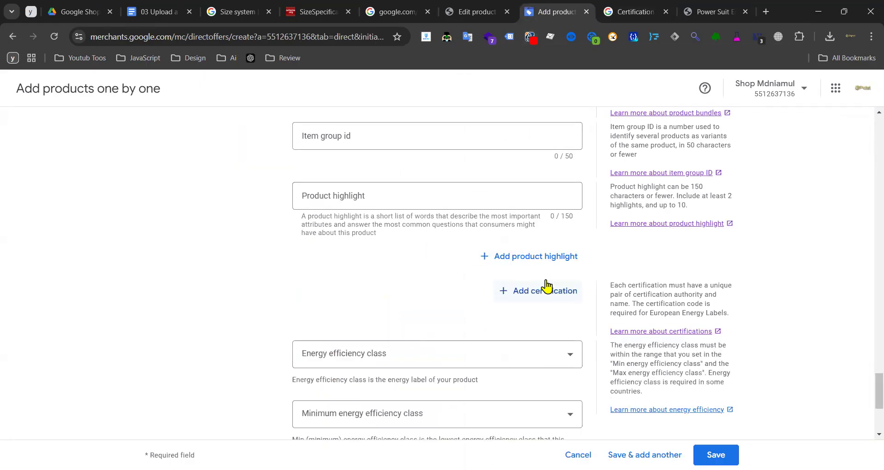
{"action": "scroll", "coordinate": [473, 258], "scroll_direction": "down", "scroll_amount": 3}
{"action": "left_click", "coordinate": [370, 210]}
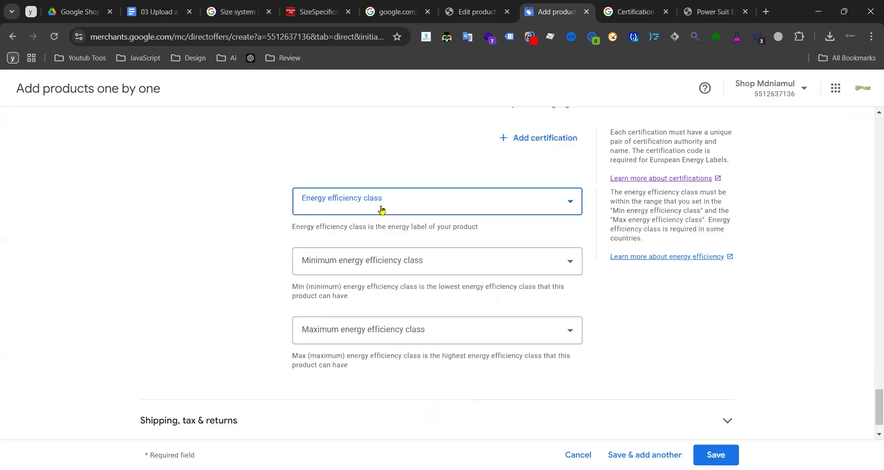
{"action": "left_click", "coordinate": [237, 200]}
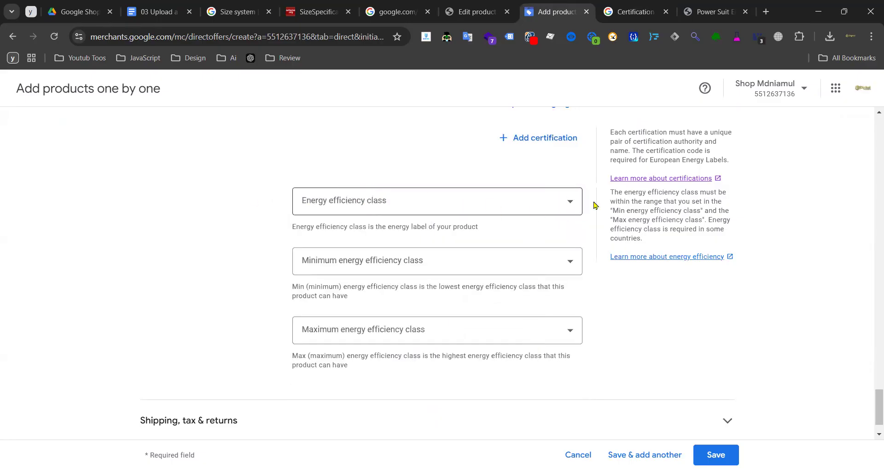
{"action": "left_click", "coordinate": [677, 260]}
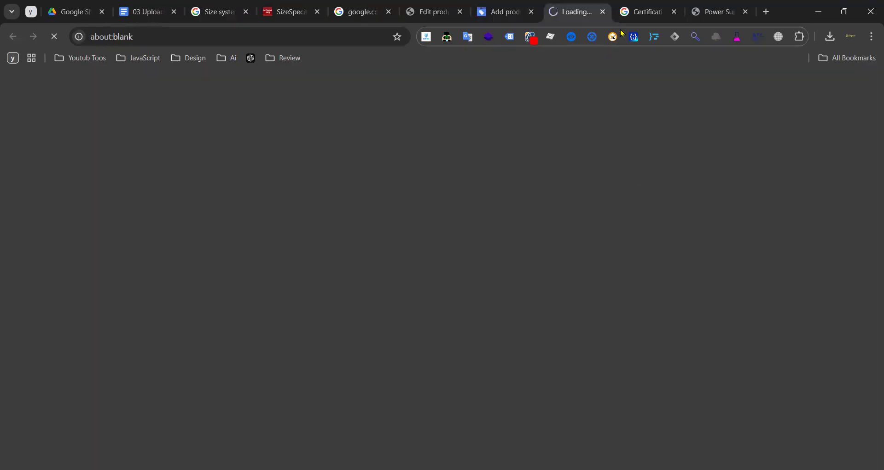
{"action": "left_click", "coordinate": [674, 11]}
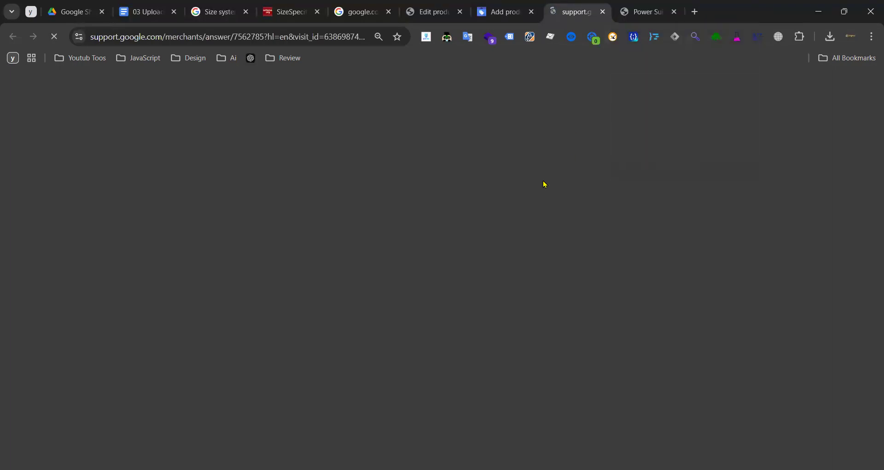
{"action": "scroll", "coordinate": [366, 213], "scroll_direction": "down", "scroll_amount": 3}
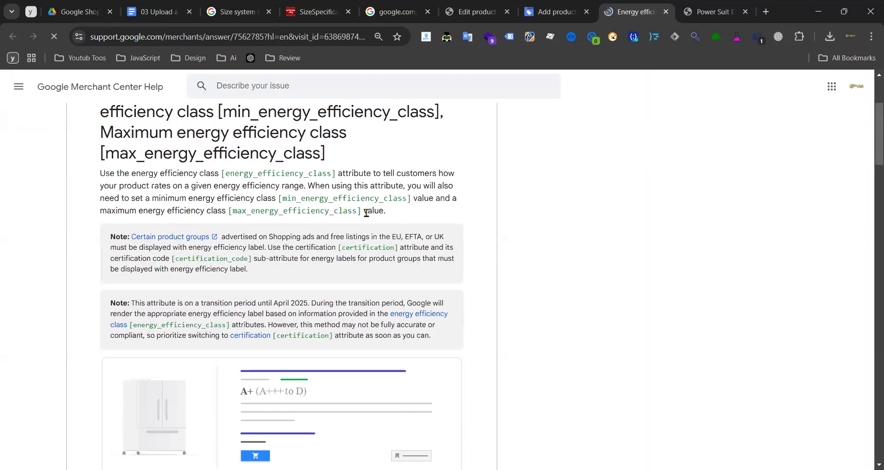
{"action": "scroll", "coordinate": [366, 213], "scroll_direction": "down", "scroll_amount": 3}
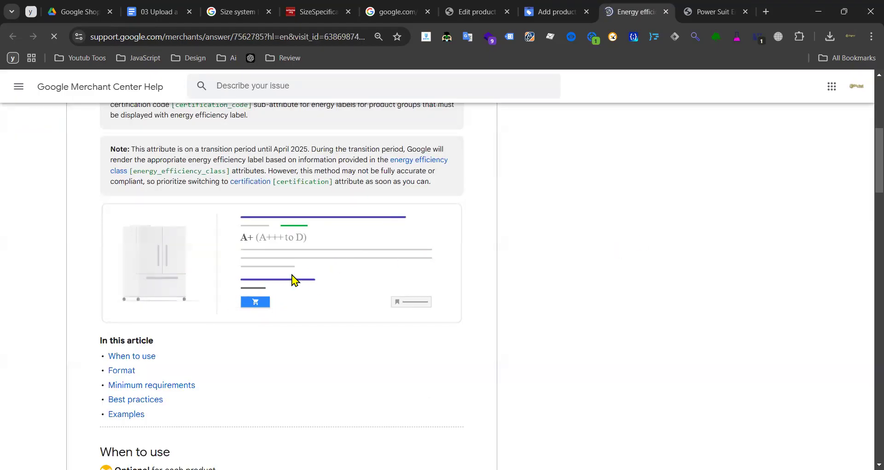
{"action": "scroll", "coordinate": [304, 279], "scroll_direction": "down", "scroll_amount": 3}
{"action": "scroll", "coordinate": [364, 270], "scroll_direction": "up", "scroll_amount": 6}
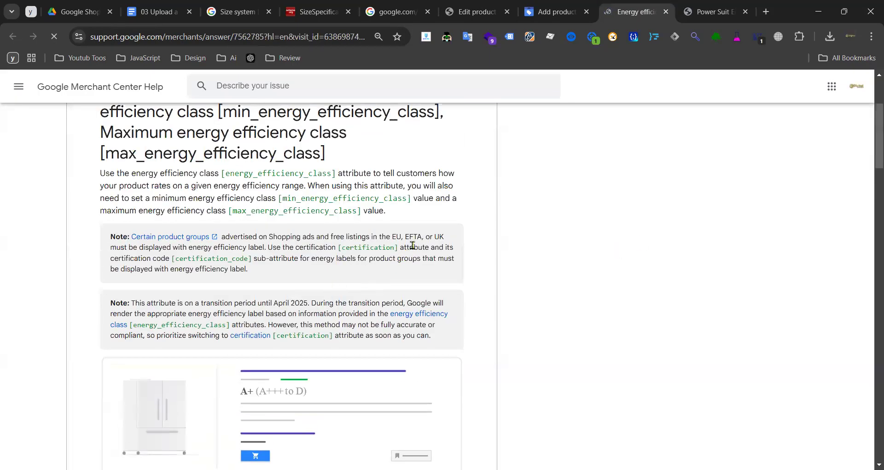
{"action": "scroll", "coordinate": [382, 248], "scroll_direction": "down", "scroll_amount": 3}
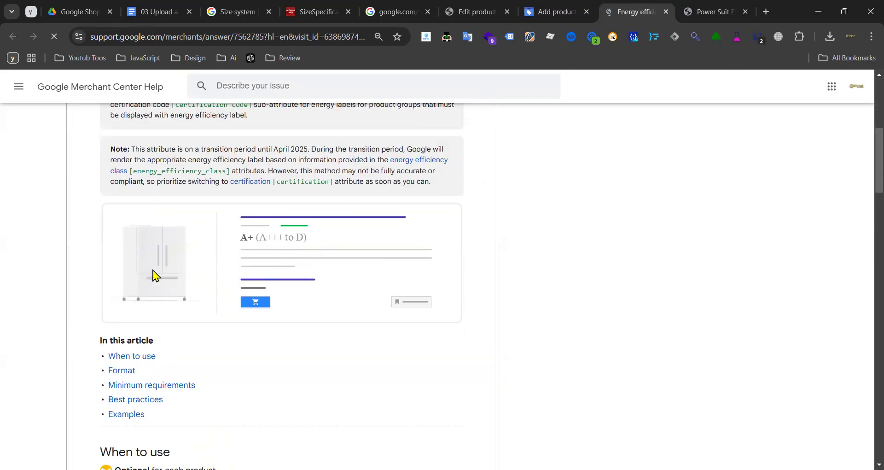
{"action": "scroll", "coordinate": [367, 247], "scroll_direction": "down", "scroll_amount": 6}
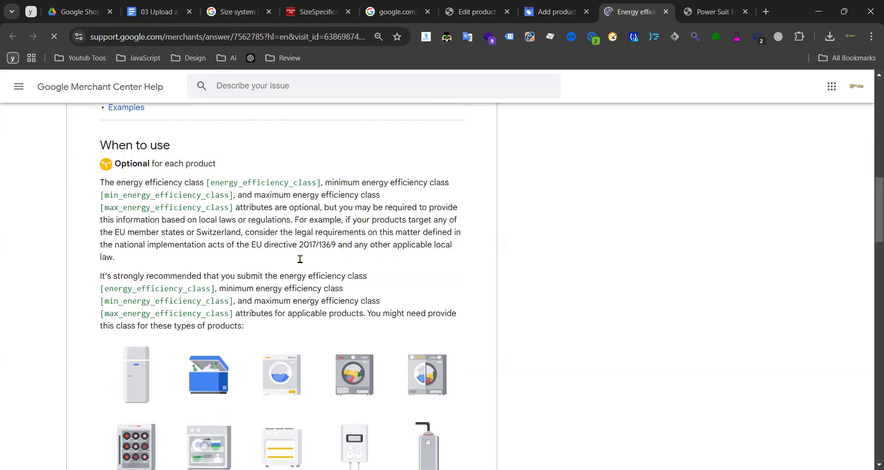
{"action": "scroll", "coordinate": [369, 258], "scroll_direction": "down", "scroll_amount": 3}
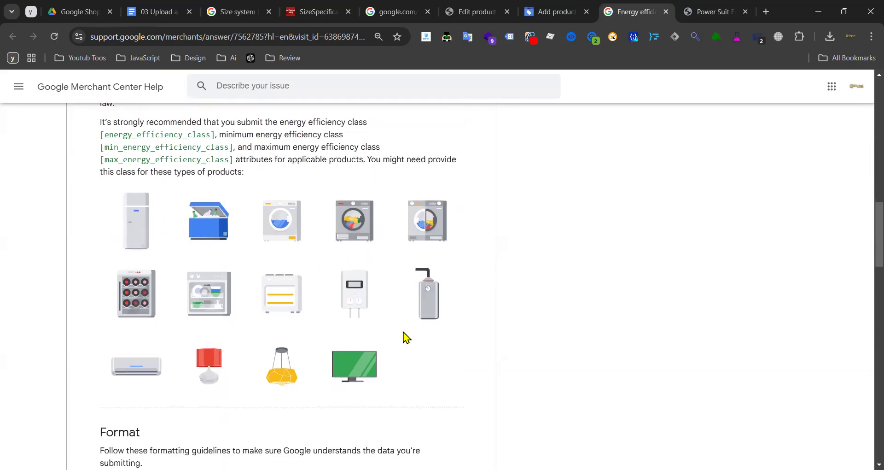
- Set the energy efficiency class to A+++ on the product form
{"action": "left_click", "coordinate": [555, 12]}
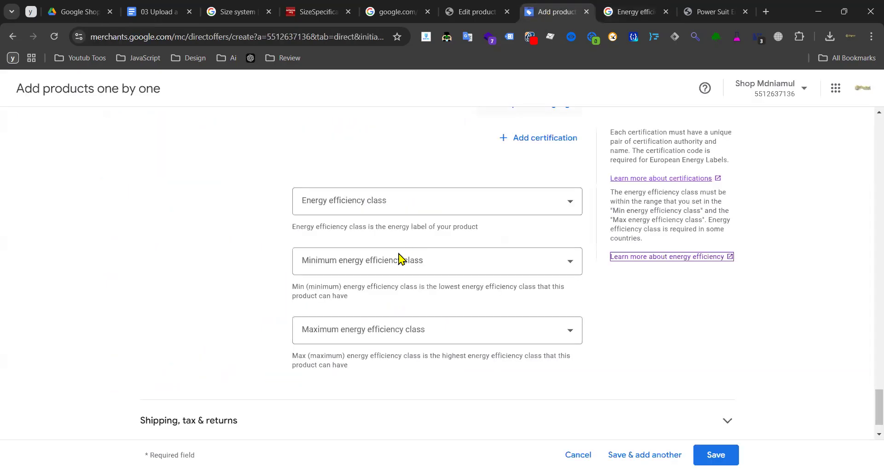
{"action": "left_click", "coordinate": [377, 207]}
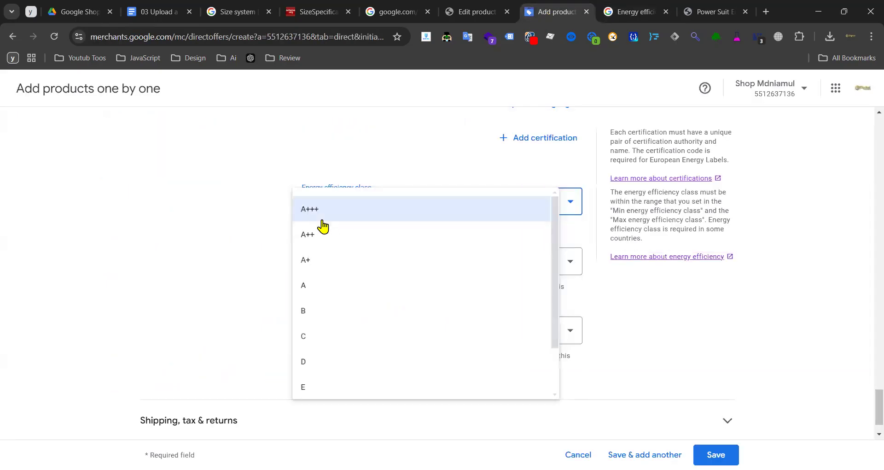
{"action": "left_click", "coordinate": [322, 219]}
{"action": "left_click", "coordinate": [442, 207]}
{"action": "left_click", "coordinate": [330, 217]}
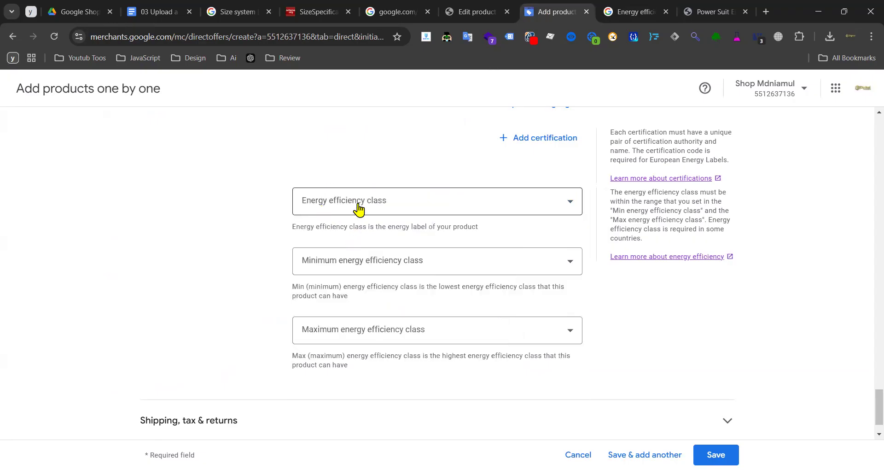
{"action": "left_click", "coordinate": [481, 206]}
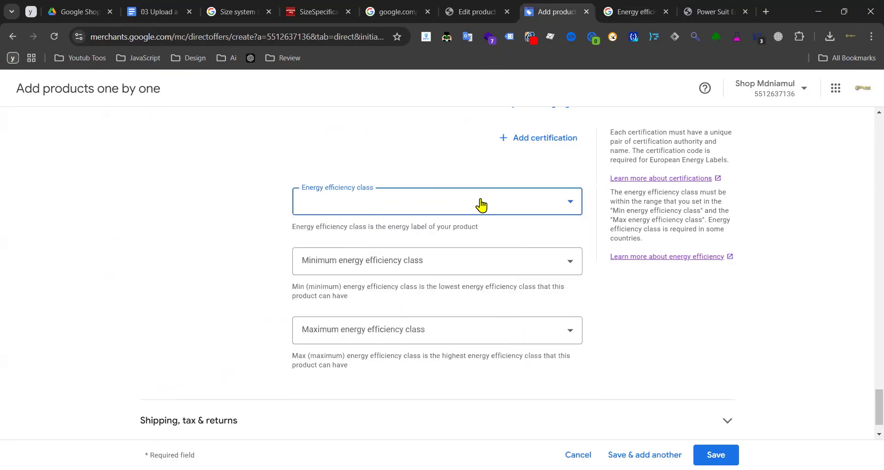
{"action": "left_click", "coordinate": [354, 220]}
- Set the minimum and maximum energy efficiency classes to A+++ as well
{"action": "left_click", "coordinate": [391, 267]}
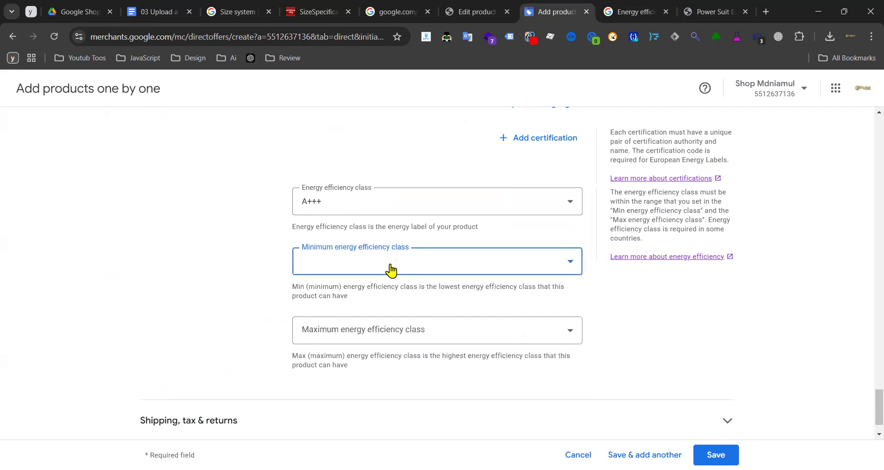
{"action": "left_click", "coordinate": [328, 271]}
{"action": "left_click", "coordinate": [388, 331]}
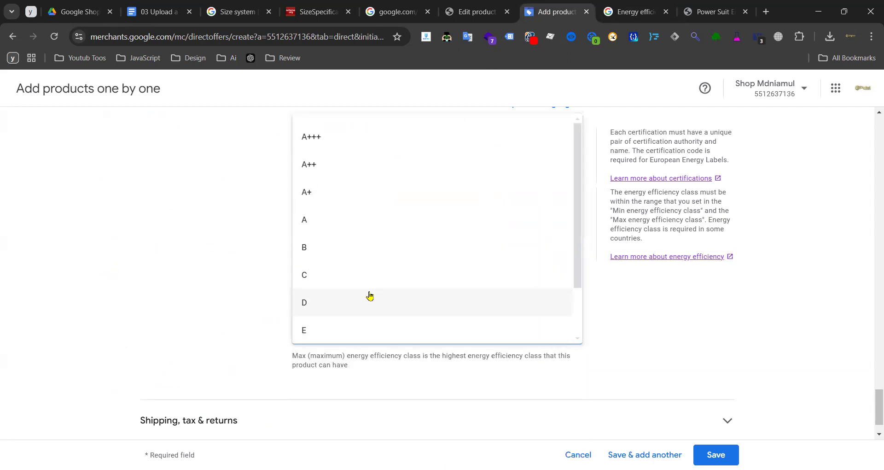
{"action": "left_click", "coordinate": [314, 138]}
{"action": "scroll", "coordinate": [415, 281], "scroll_direction": "down", "scroll_amount": 1}
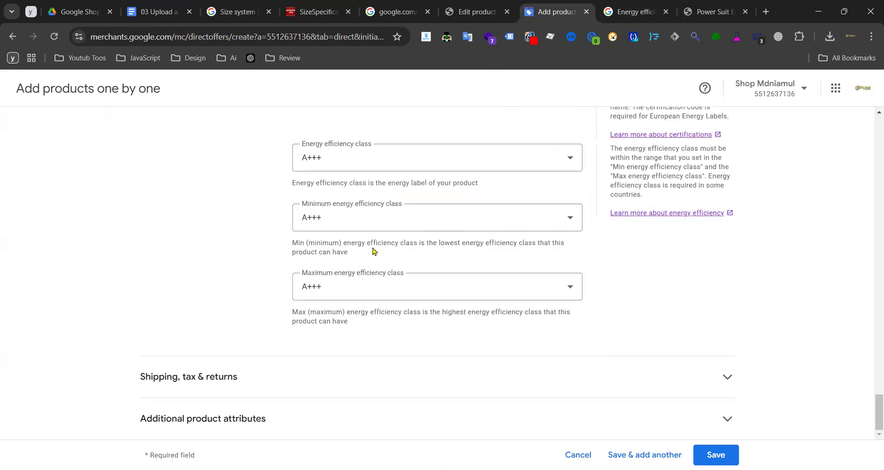
{"action": "left_click", "coordinate": [636, 11]}
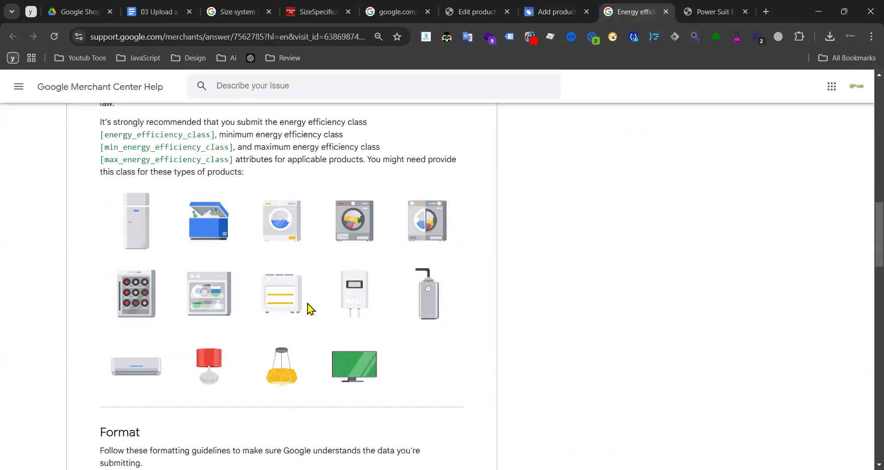
- Review the ten supported energy class labels in Format, then open the Product.hasEnergyConsumptionDetails Schema.org link
{"action": "scroll", "coordinate": [276, 304], "scroll_direction": "down", "scroll_amount": 7}
{"action": "scroll", "coordinate": [383, 264], "scroll_direction": "up", "scroll_amount": 5}
{"action": "scroll", "coordinate": [268, 296], "scroll_direction": "down", "scroll_amount": 5}
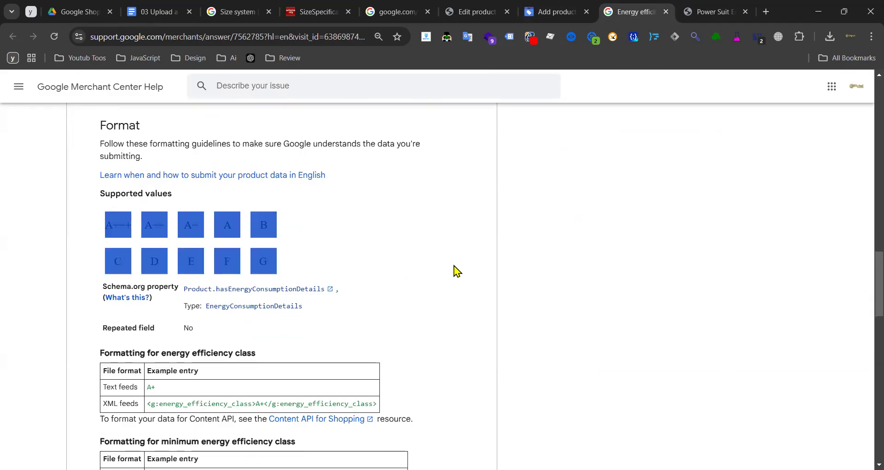
{"action": "scroll", "coordinate": [185, 302], "scroll_direction": "down", "scroll_amount": 3}
{"action": "scroll", "coordinate": [418, 216], "scroll_direction": "up", "scroll_amount": 9}
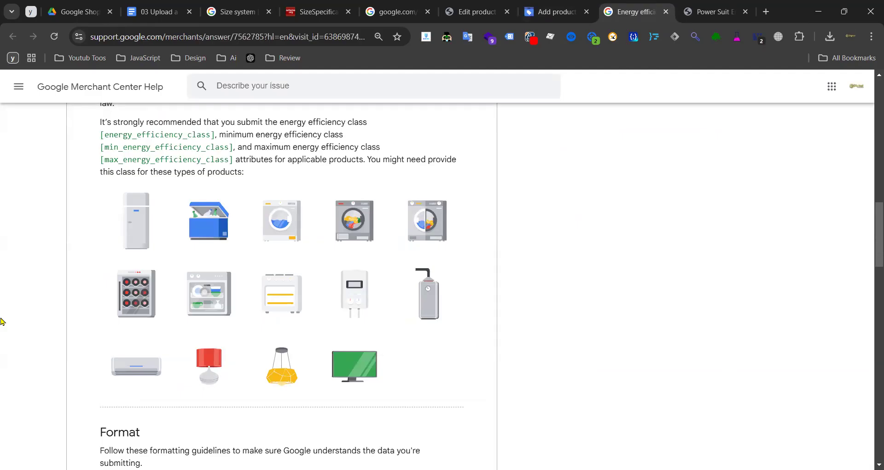
{"action": "scroll", "coordinate": [220, 299], "scroll_direction": "down", "scroll_amount": 3}
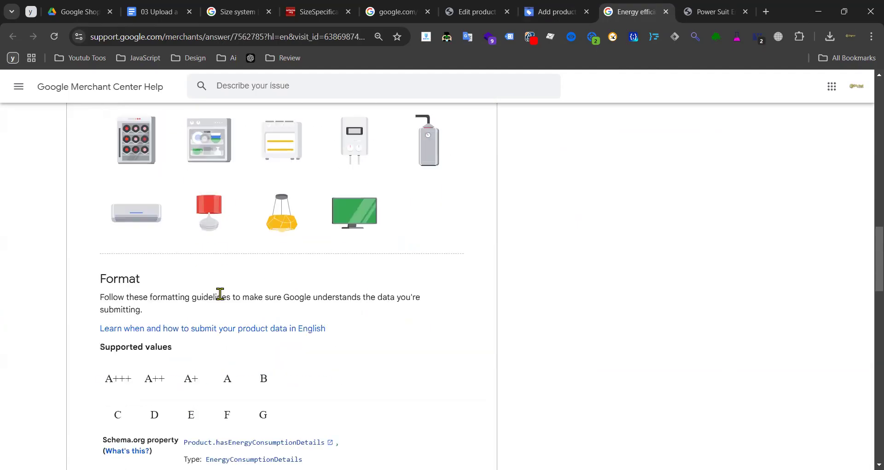
{"action": "scroll", "coordinate": [221, 294], "scroll_direction": "down", "scroll_amount": 3}
{"action": "left_click_drag", "start_coordinate": [102, 223], "coordinate": [395, 260]}
{"action": "left_click", "coordinate": [395, 260]}
{"action": "left_click_drag", "start_coordinate": [269, 260], "coordinate": [87, 258]}
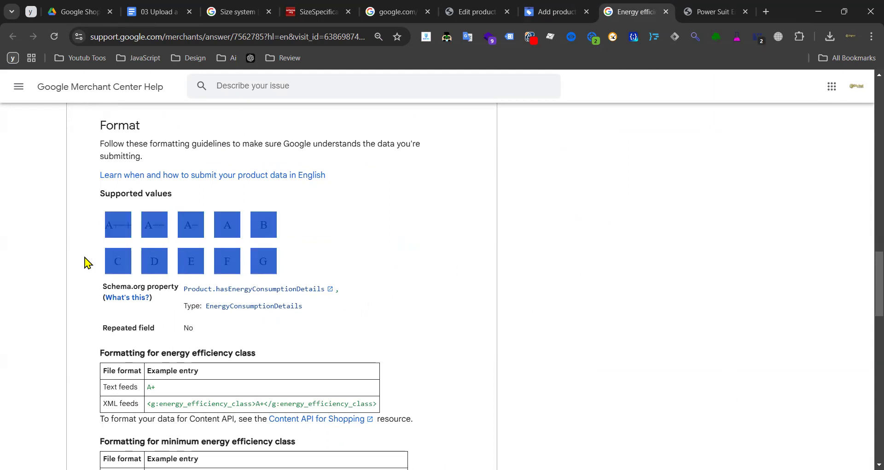
{"action": "left_click", "coordinate": [242, 290]}
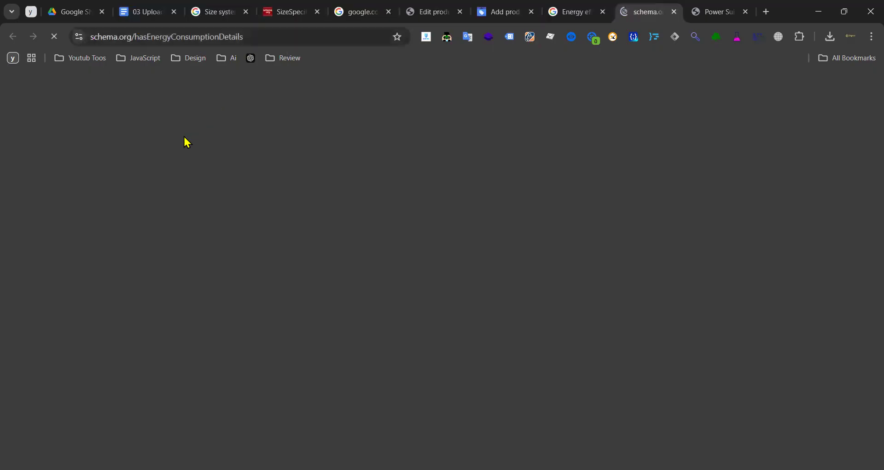
- Read the hasEnergyConsumptionDetails property page and expand its extra details
{"action": "scroll", "coordinate": [234, 249], "scroll_direction": "down", "scroll_amount": 2}
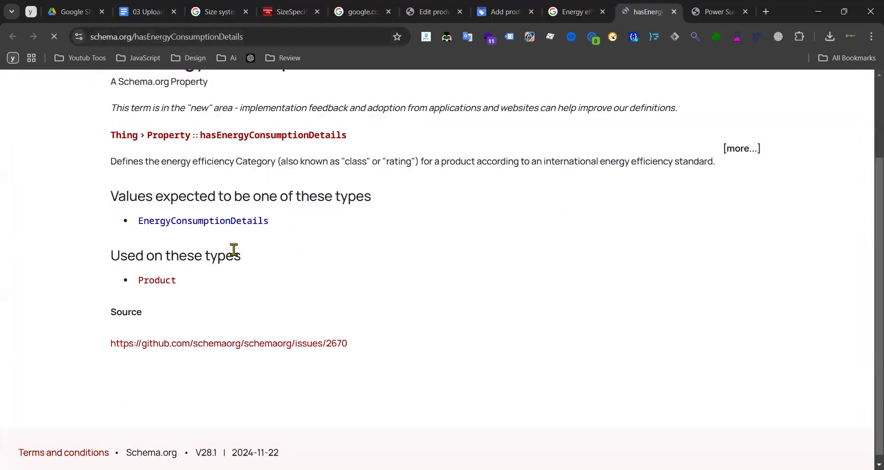
{"action": "scroll", "coordinate": [182, 333], "scroll_direction": "up", "scroll_amount": 2}
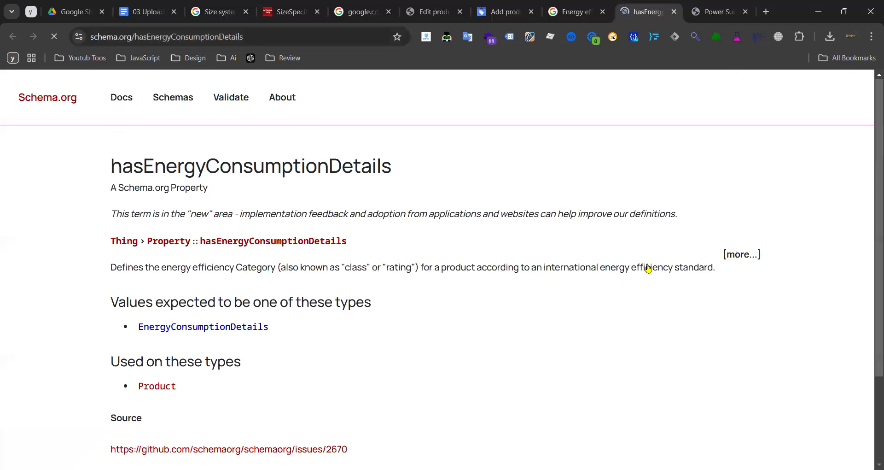
{"action": "left_click", "coordinate": [742, 256]}
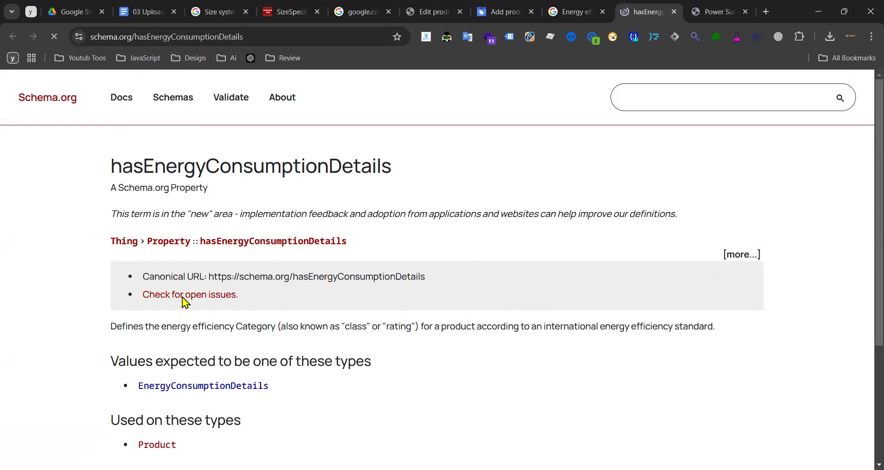
{"action": "scroll", "coordinate": [161, 280], "scroll_direction": "down", "scroll_amount": 3}
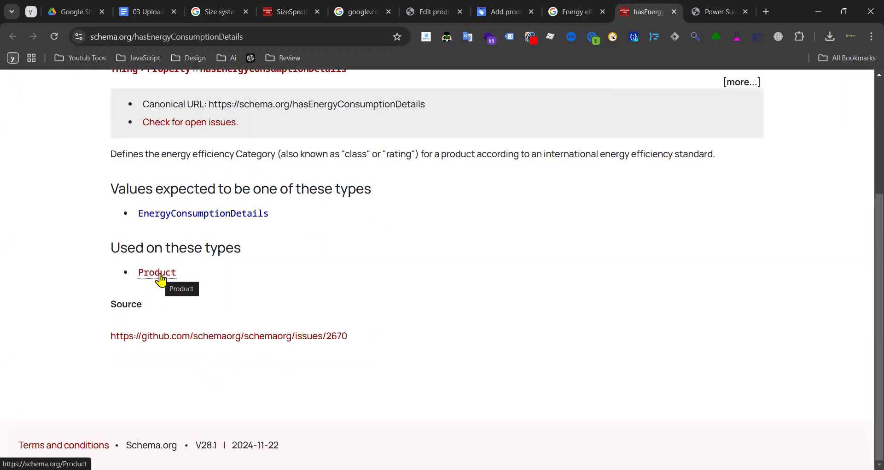
- Browse the Schema.org Product type's property table and examples, then return to the product form
{"action": "left_click", "coordinate": [158, 274]}
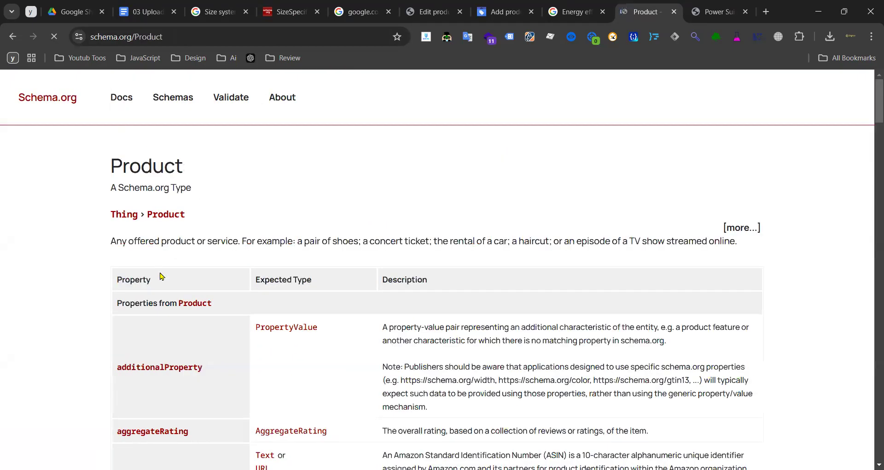
{"action": "scroll", "coordinate": [244, 284], "scroll_direction": "down", "scroll_amount": 20}
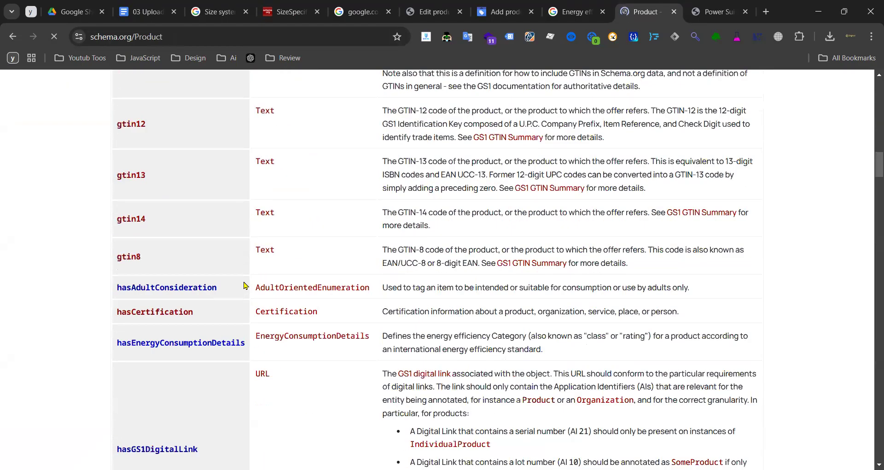
{"action": "scroll", "coordinate": [245, 285], "scroll_direction": "up", "scroll_amount": 6}
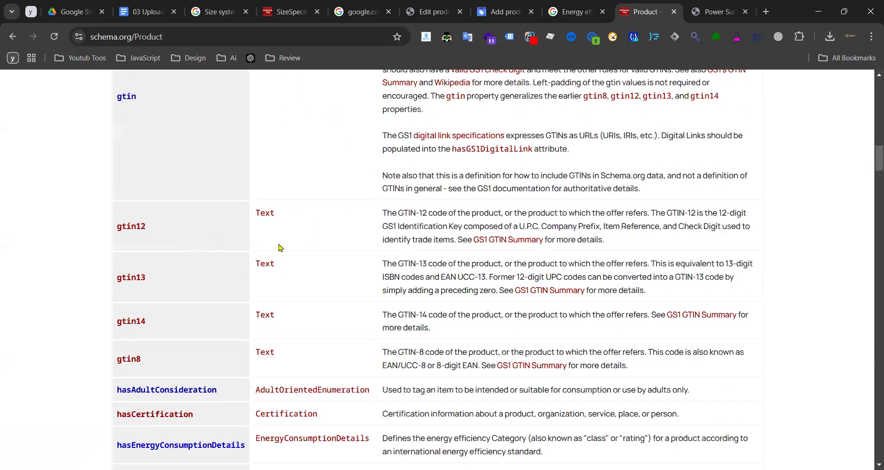
{"action": "scroll", "coordinate": [279, 247], "scroll_direction": "down", "scroll_amount": 20}
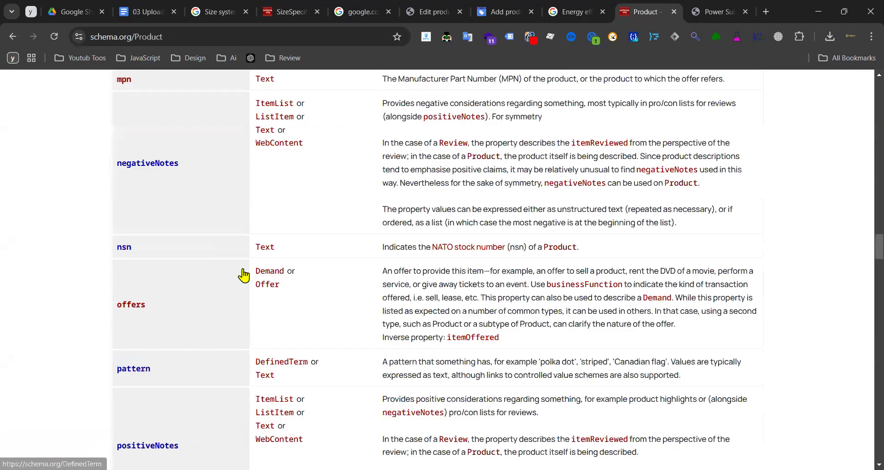
{"action": "scroll", "coordinate": [243, 276], "scroll_direction": "down", "scroll_amount": 20}
{"action": "scroll", "coordinate": [263, 285], "scroll_direction": "down", "scroll_amount": 3}
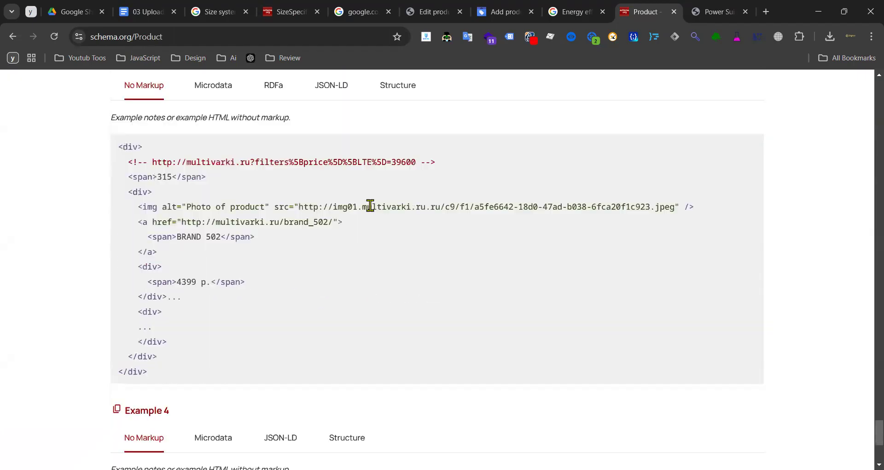
{"action": "scroll", "coordinate": [367, 203], "scroll_direction": "up", "scroll_amount": 6}
{"action": "left_click", "coordinate": [502, 12]}
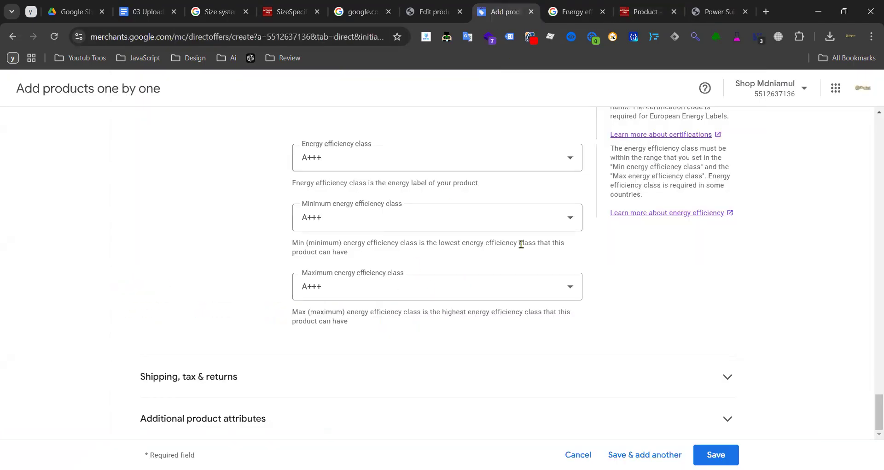
- Keep the energy efficiency class at A+++ and expand Shipping, tax & returns
{"action": "scroll", "coordinate": [468, 243], "scroll_direction": "up", "scroll_amount": 3}
{"action": "left_click", "coordinate": [371, 313]}
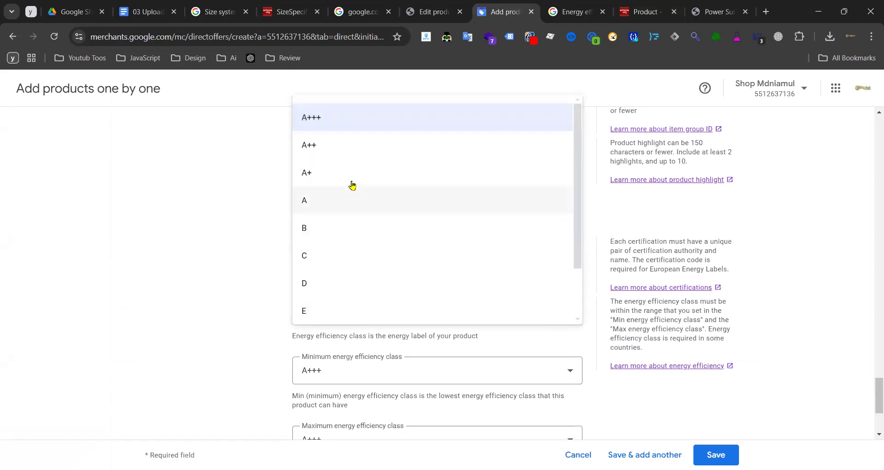
{"action": "left_click", "coordinate": [88, 270]}
{"action": "scroll", "coordinate": [199, 302], "scroll_direction": "down", "scroll_amount": 3}
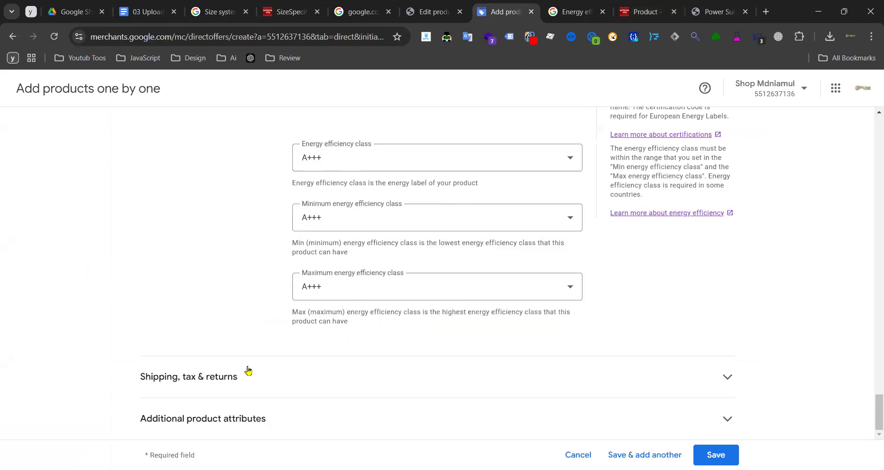
{"action": "left_click", "coordinate": [157, 379]}
{"action": "scroll", "coordinate": [247, 341], "scroll_direction": "down", "scroll_amount": 3}
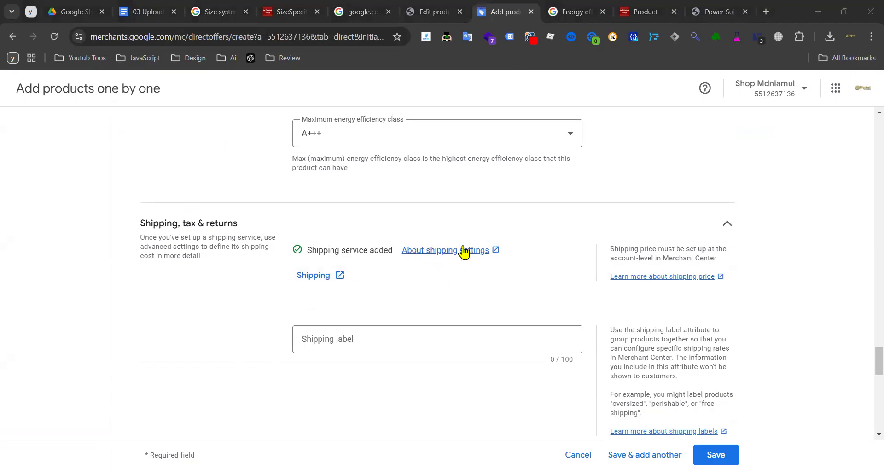
- Check the shipping label, weight, height and width fields and their unit lists, leaving them blank
{"action": "left_click", "coordinate": [371, 337]}
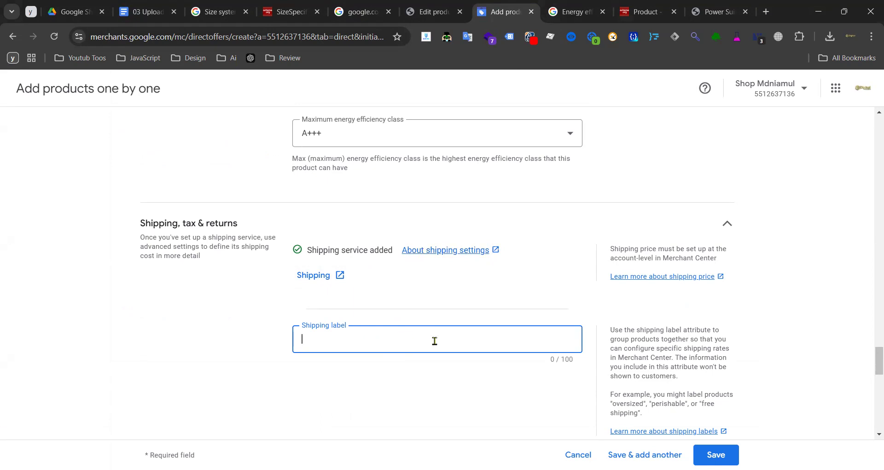
{"action": "scroll", "coordinate": [530, 340], "scroll_direction": "down", "scroll_amount": 3}
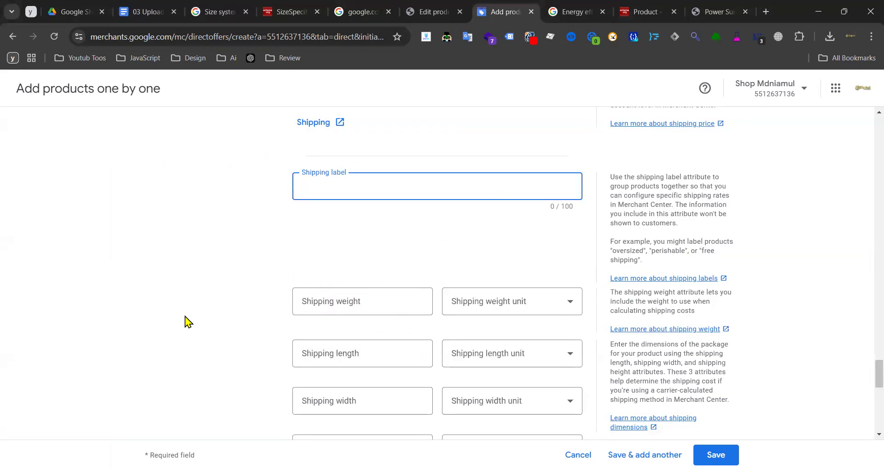
{"action": "left_click", "coordinate": [352, 301]}
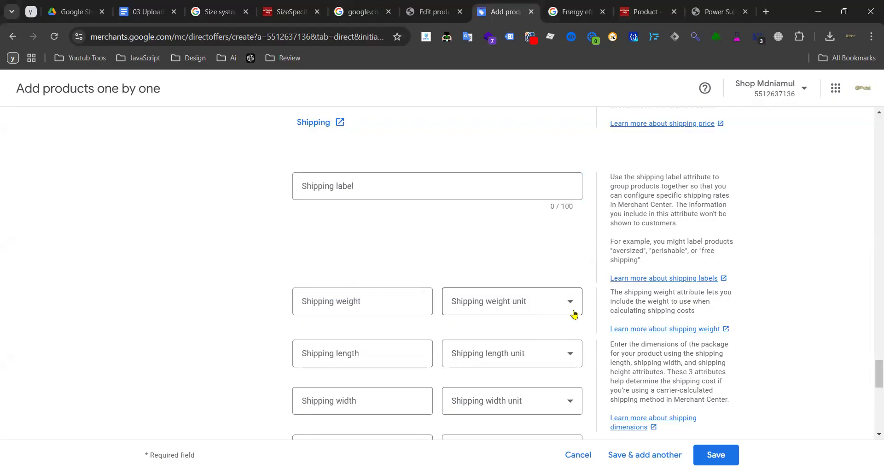
{"action": "left_click", "coordinate": [537, 306]}
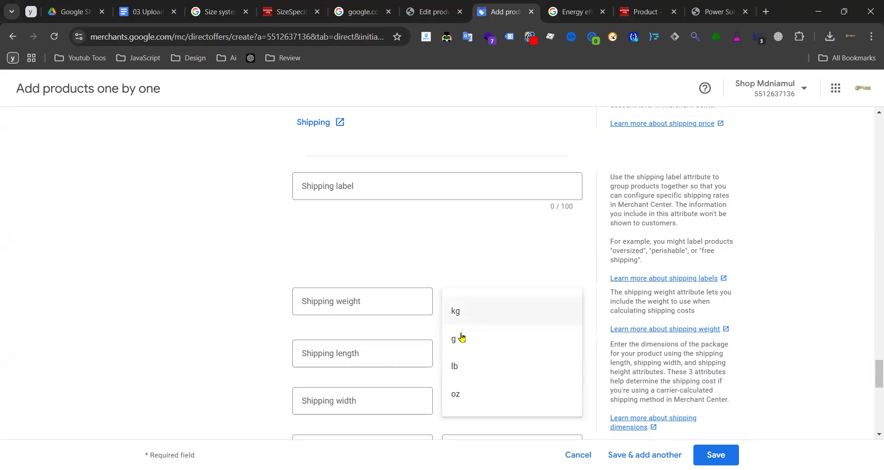
{"action": "left_click", "coordinate": [197, 346]}
{"action": "scroll", "coordinate": [373, 351], "scroll_direction": "down", "scroll_amount": 3}
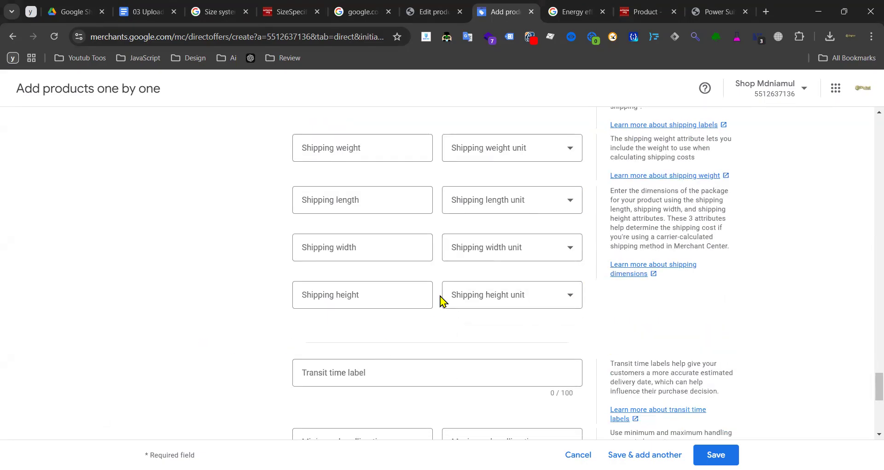
{"action": "left_click", "coordinate": [305, 290]}
{"action": "left_click", "coordinate": [365, 247]}
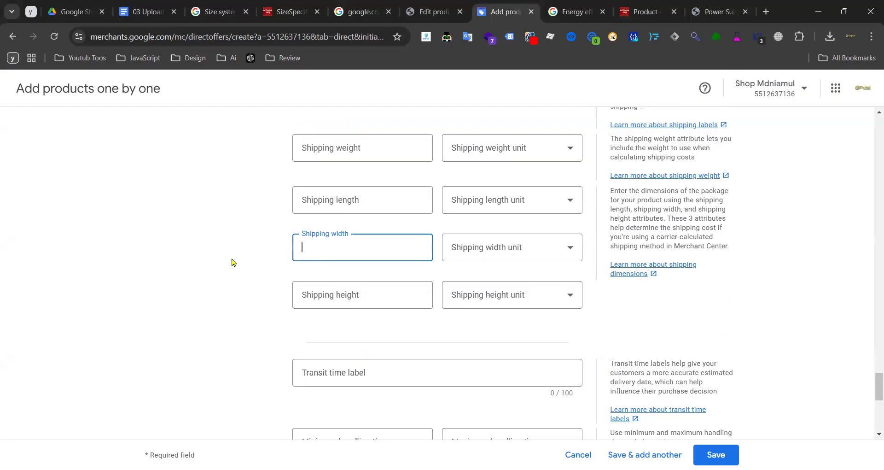
{"action": "left_click", "coordinate": [466, 295]}
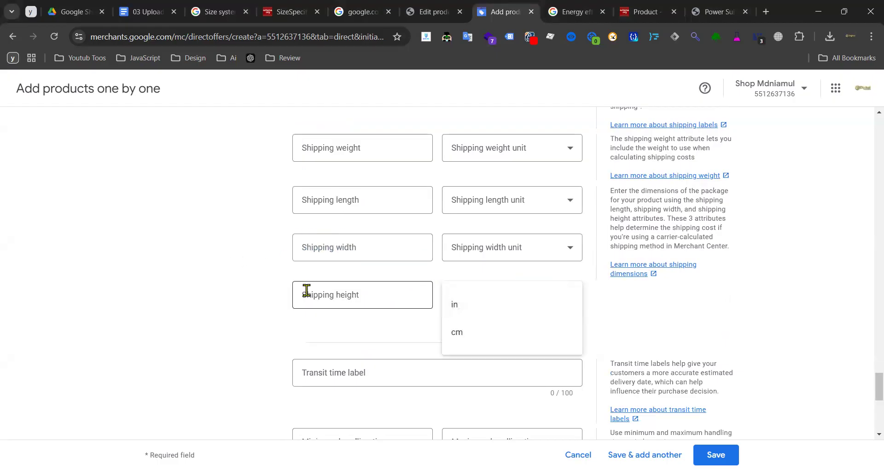
{"action": "left_click", "coordinate": [197, 317]}
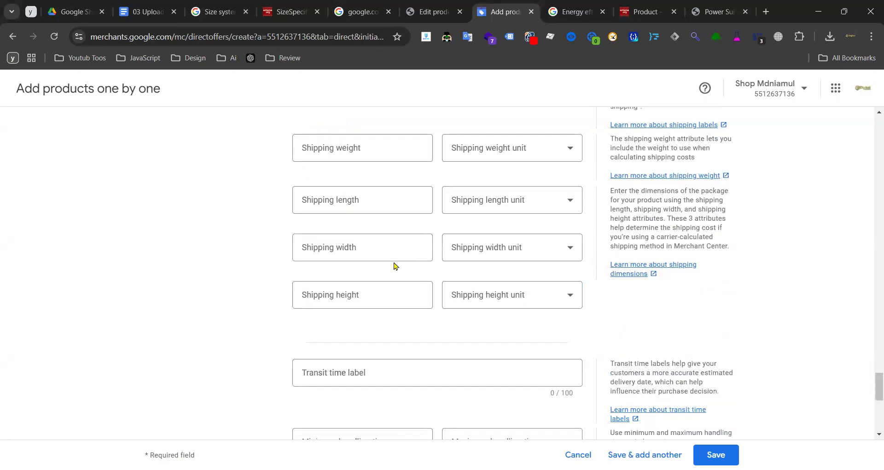
{"action": "scroll", "coordinate": [414, 314], "scroll_direction": "down", "scroll_amount": 3}
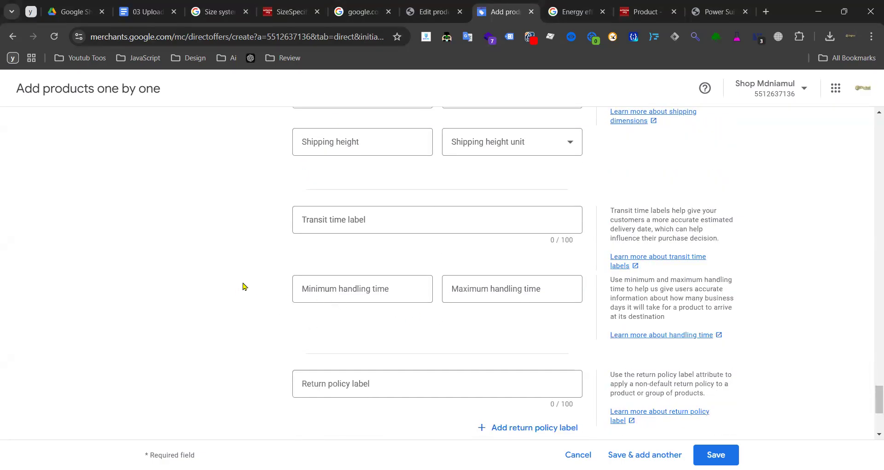
{"action": "scroll", "coordinate": [361, 290], "scroll_direction": "down", "scroll_amount": 4}
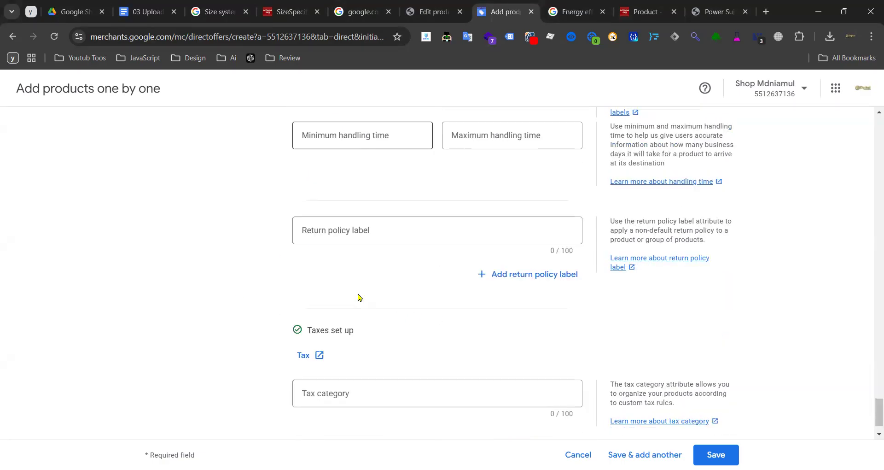
{"action": "scroll", "coordinate": [361, 262], "scroll_direction": "up", "scroll_amount": 12}
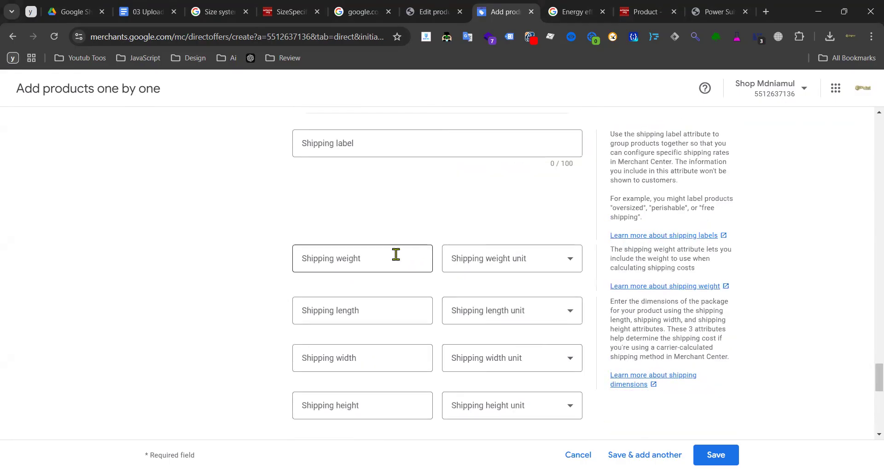
- Toggle the shipping and additional attributes sections and leave the return policy label empty
{"action": "left_click", "coordinate": [726, 181]}
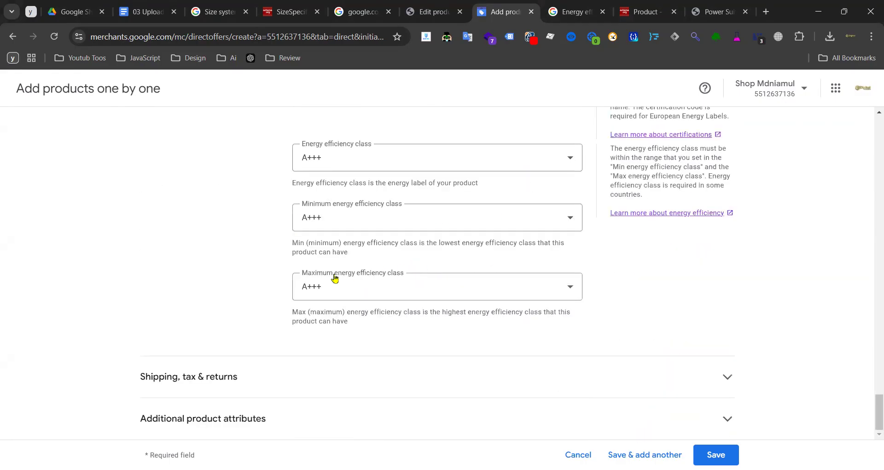
{"action": "left_click", "coordinate": [249, 418]}
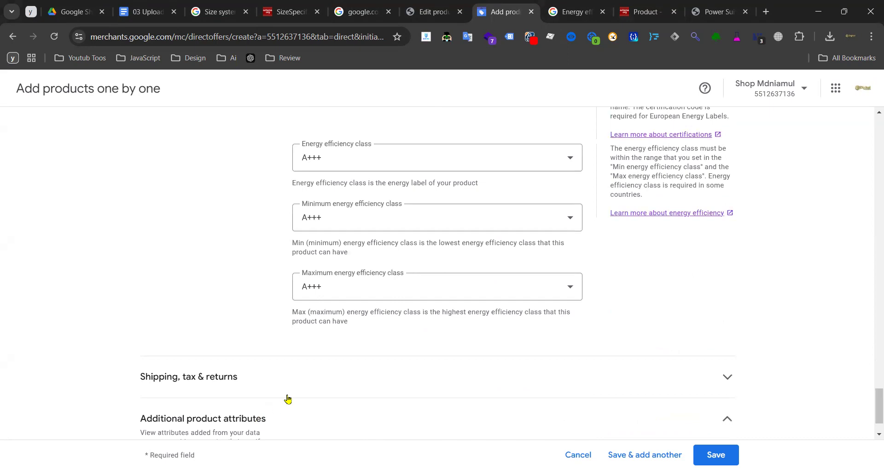
{"action": "left_click", "coordinate": [328, 325]}
{"action": "scroll", "coordinate": [364, 326], "scroll_direction": "down", "scroll_amount": 14}
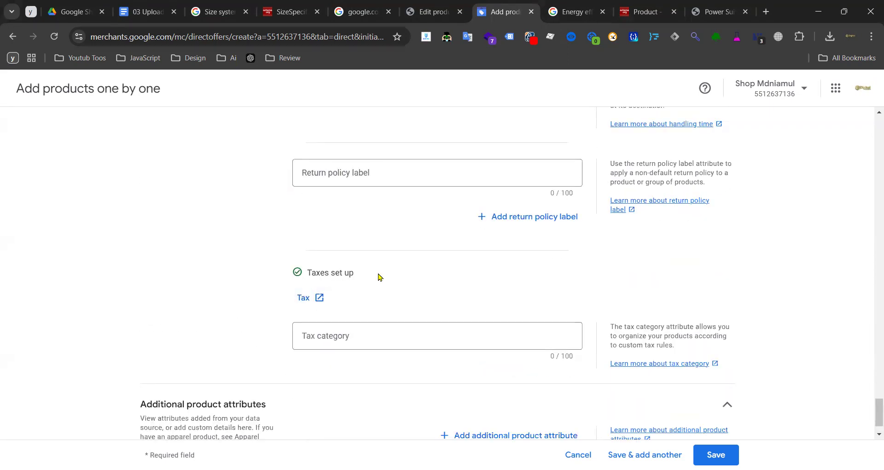
{"action": "scroll", "coordinate": [342, 252], "scroll_direction": "up", "scroll_amount": 3}
{"action": "left_click", "coordinate": [304, 330]}
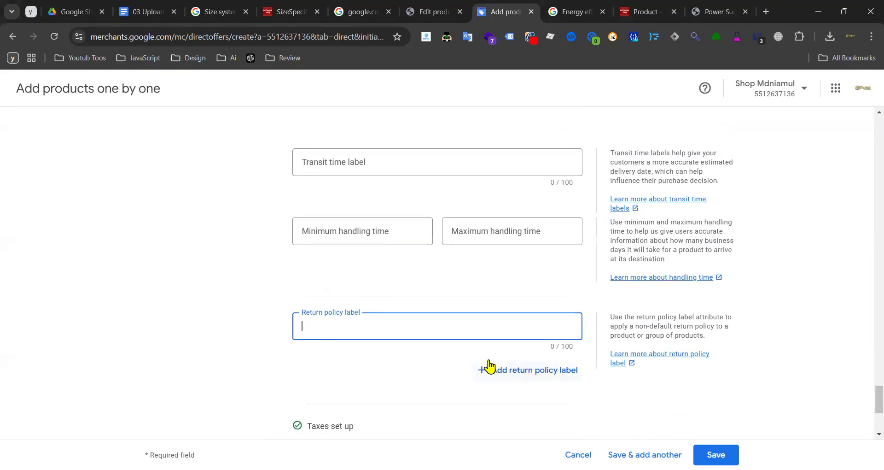
{"action": "scroll", "coordinate": [263, 335], "scroll_direction": "up", "scroll_amount": 14}
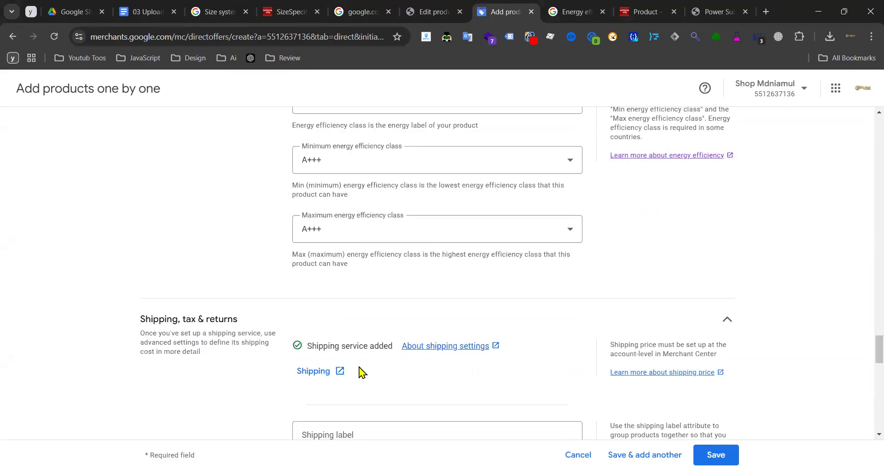
{"action": "scroll", "coordinate": [347, 359], "scroll_direction": "down", "scroll_amount": 14}
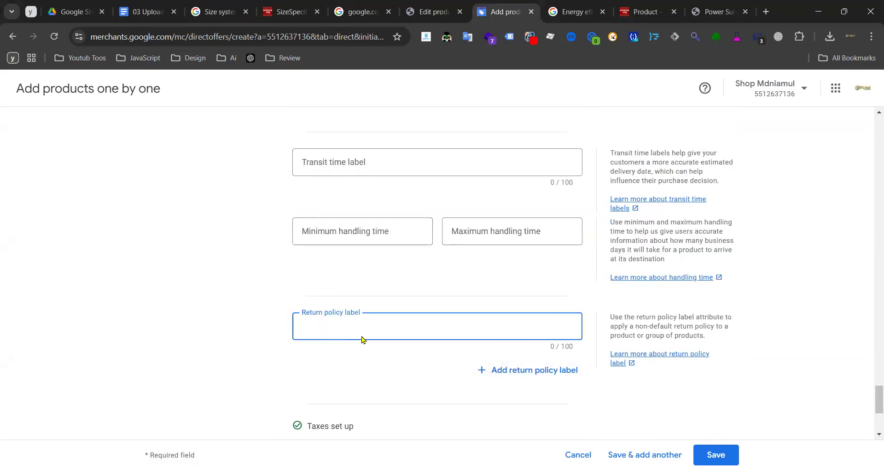
{"action": "scroll", "coordinate": [398, 336], "scroll_direction": "down", "scroll_amount": 3}
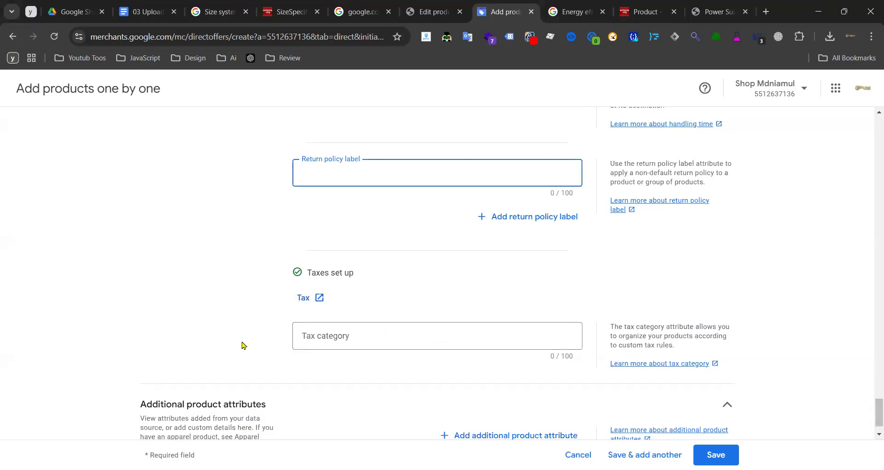
{"action": "left_click", "coordinate": [196, 298]}
- Look over the Taxes setup status and the tax category field without entering anything
{"action": "triple_click", "coordinate": [313, 272]}
{"action": "triple_click", "coordinate": [331, 273]}
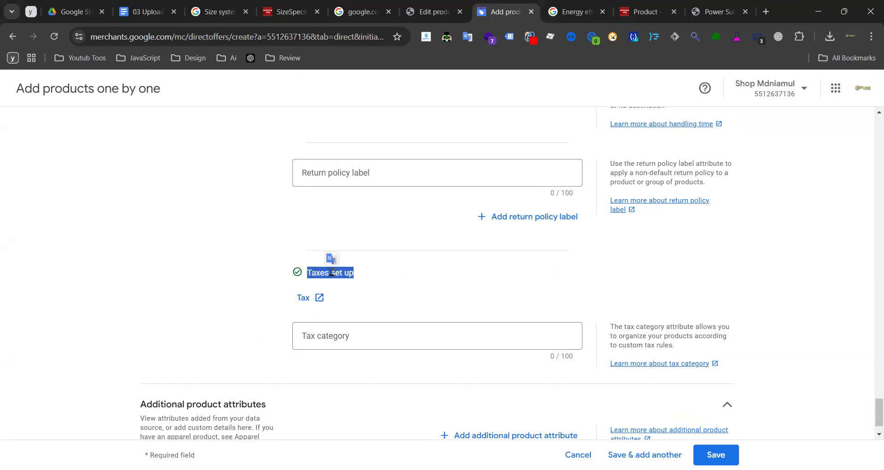
{"action": "left_click", "coordinate": [445, 282]}
{"action": "left_click", "coordinate": [314, 336]}
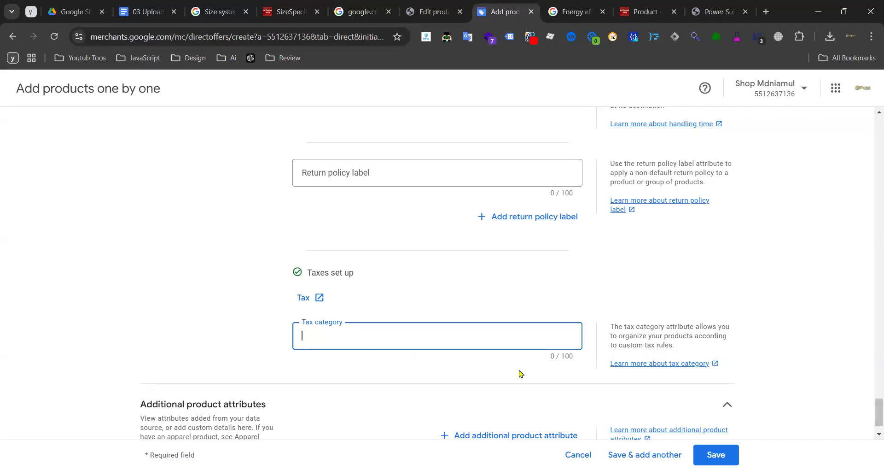
{"action": "scroll", "coordinate": [465, 295], "scroll_direction": "down", "scroll_amount": 1}
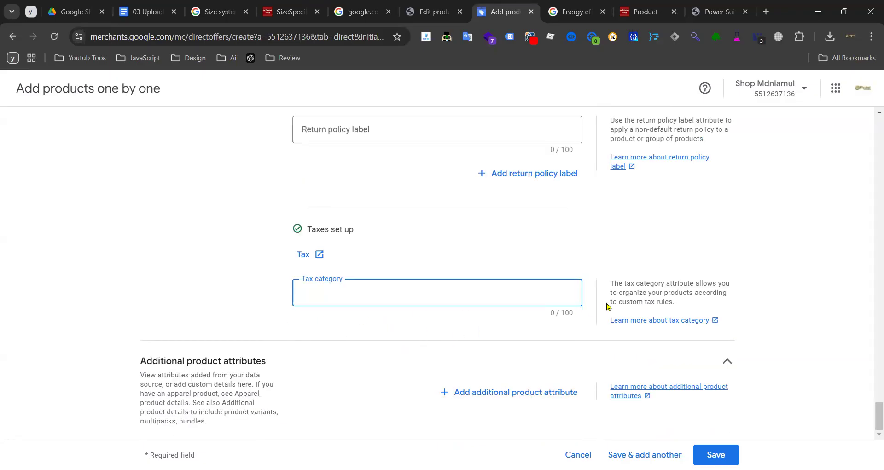
{"action": "scroll", "coordinate": [607, 306], "scroll_direction": "up", "scroll_amount": 20}
{"action": "scroll", "coordinate": [662, 283], "scroll_direction": "down", "scroll_amount": 3}
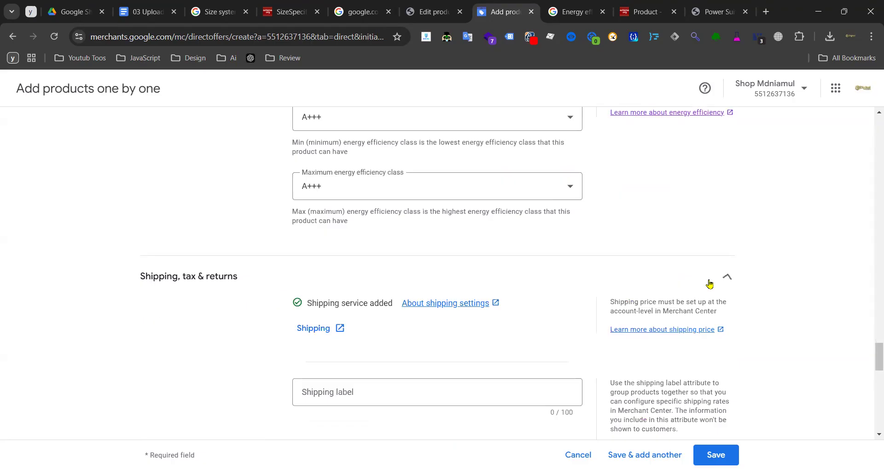
- Collapse Shipping, tax & returns and expand Additional product attributes
{"action": "left_click", "coordinate": [709, 283]}
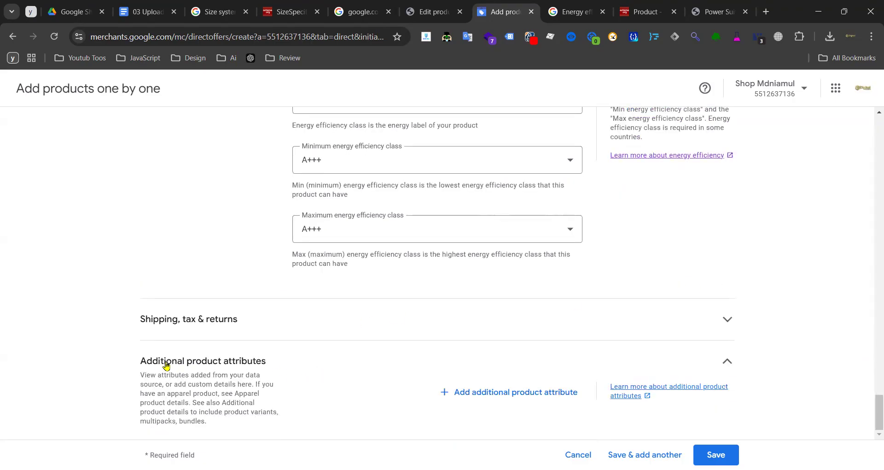
{"action": "left_click", "coordinate": [724, 363]}
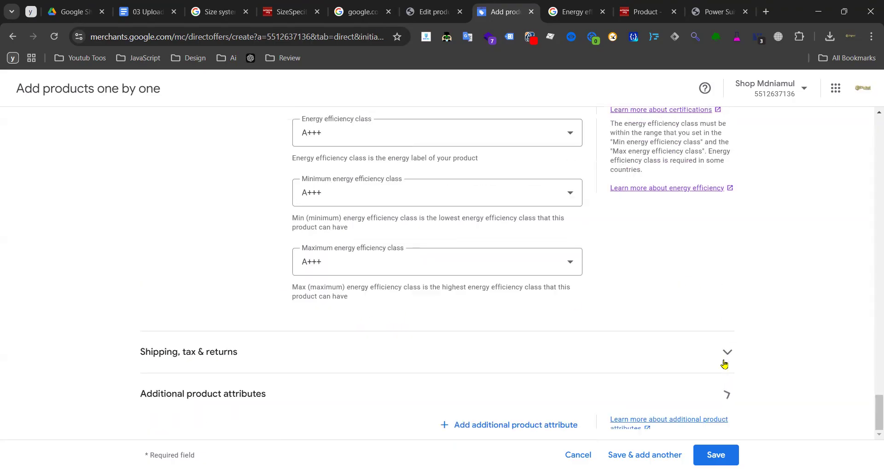
{"action": "left_click", "coordinate": [726, 417]}
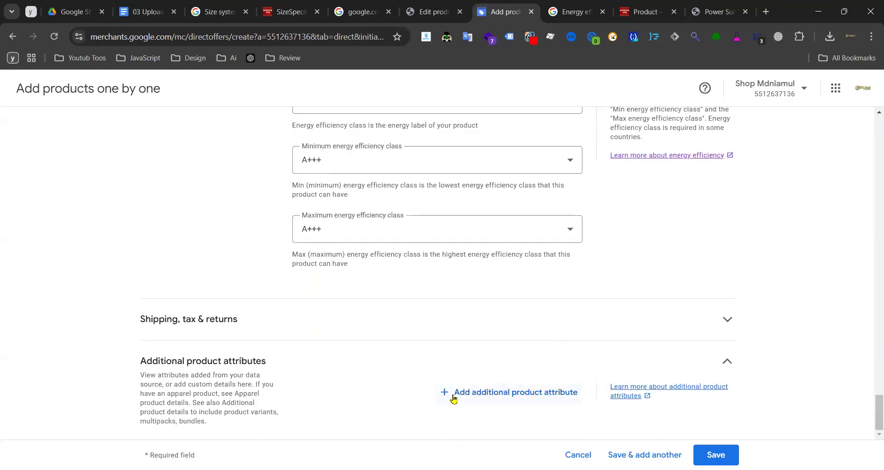
- Browse the attribute type list for a new attribute, then cancel without adding one
{"action": "left_click", "coordinate": [523, 396]}
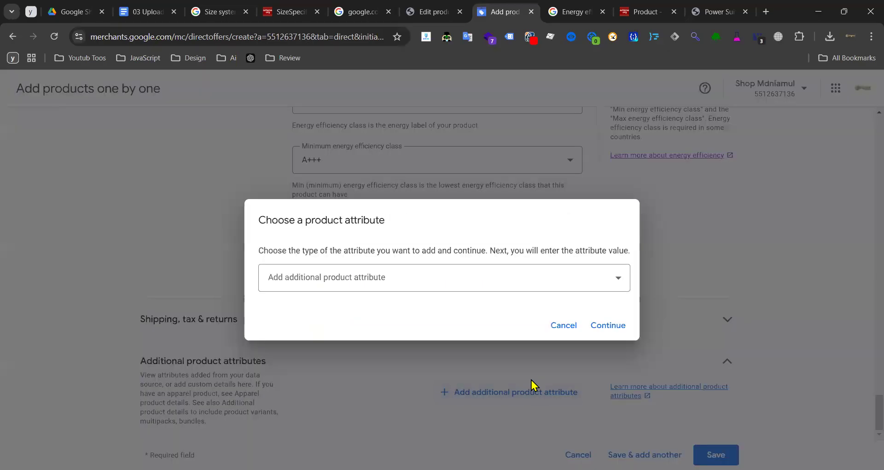
{"action": "left_click", "coordinate": [364, 279]}
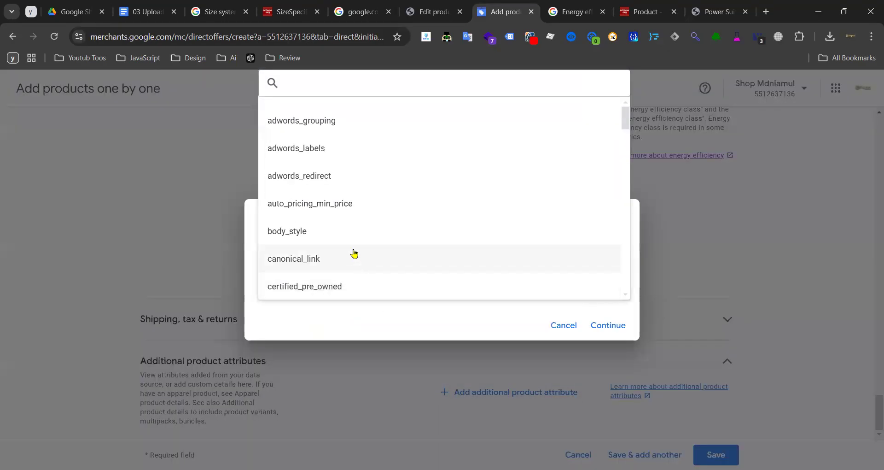
{"action": "scroll", "coordinate": [339, 128], "scroll_direction": "down", "scroll_amount": 13}
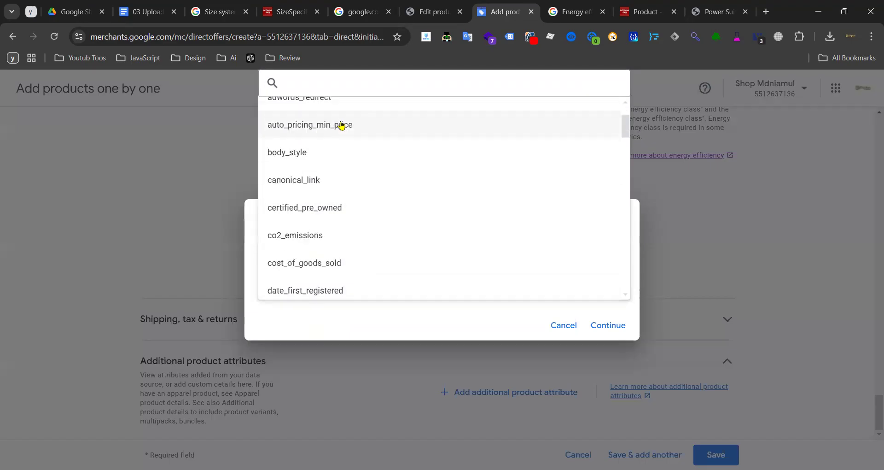
{"action": "scroll", "coordinate": [327, 198], "scroll_direction": "down", "scroll_amount": 15}
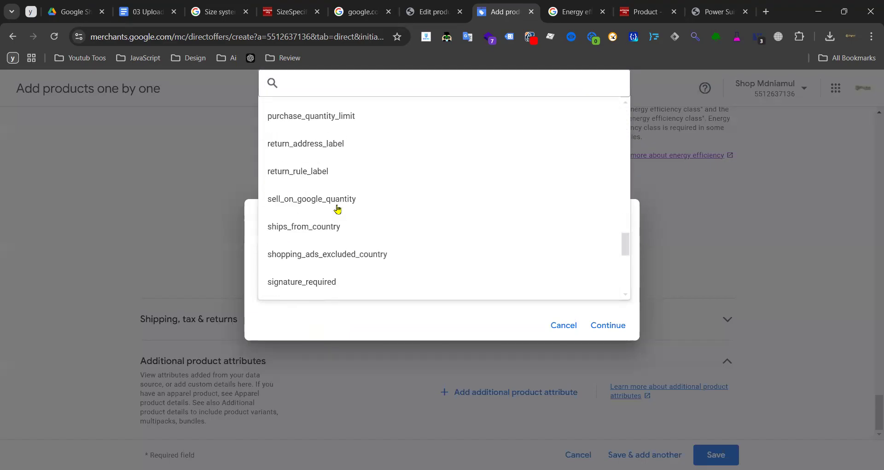
{"action": "scroll", "coordinate": [335, 189], "scroll_direction": "up", "scroll_amount": 3}
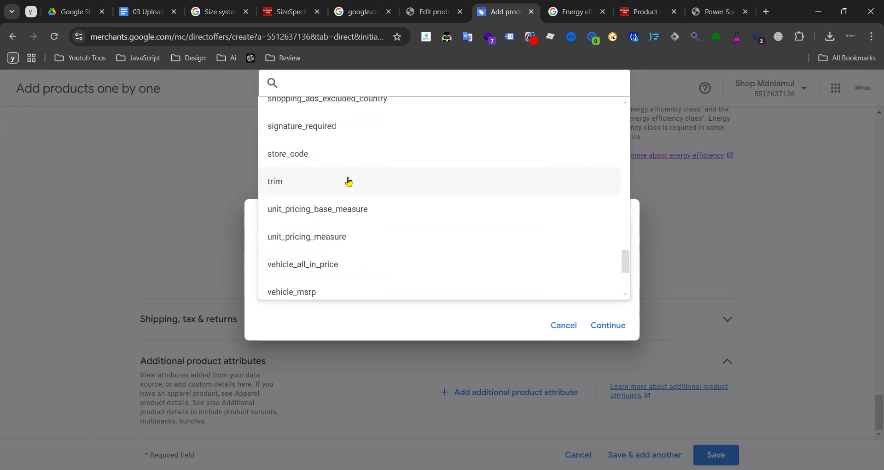
{"action": "scroll", "coordinate": [364, 174], "scroll_direction": "up", "scroll_amount": 7}
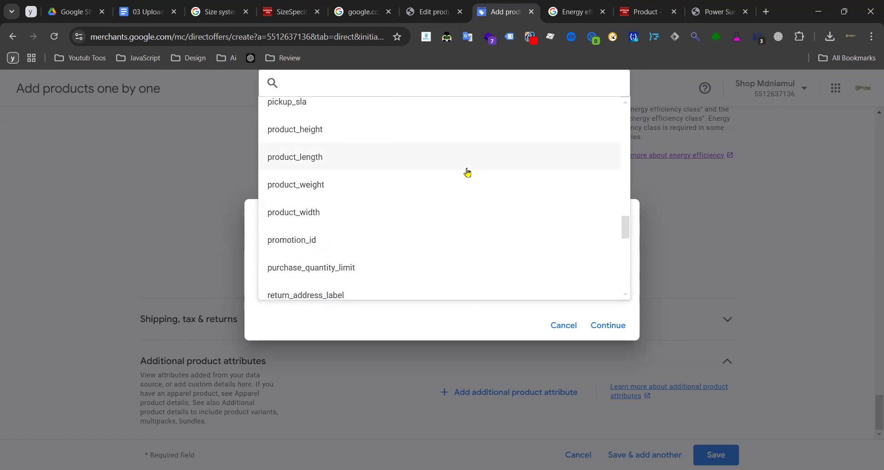
{"action": "scroll", "coordinate": [468, 172], "scroll_direction": "up", "scroll_amount": 3}
{"action": "left_click", "coordinate": [562, 327]}
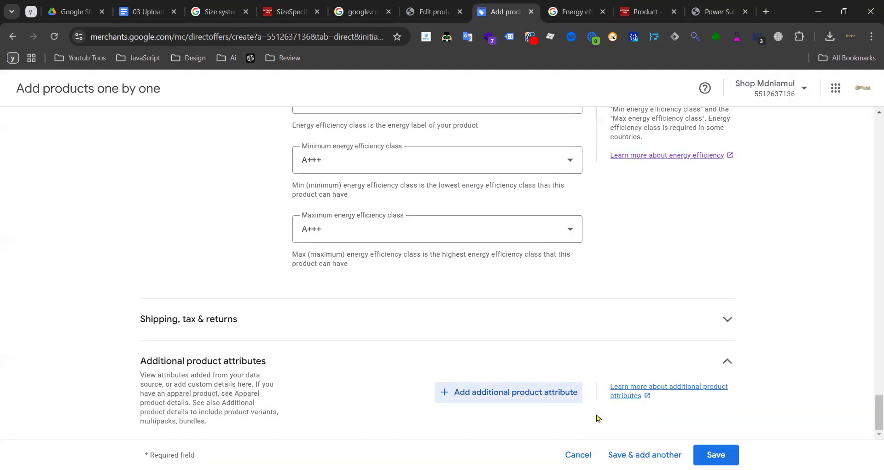
- Open the additional product attributes help and close the energy efficiency article
{"action": "left_click", "coordinate": [677, 389]}
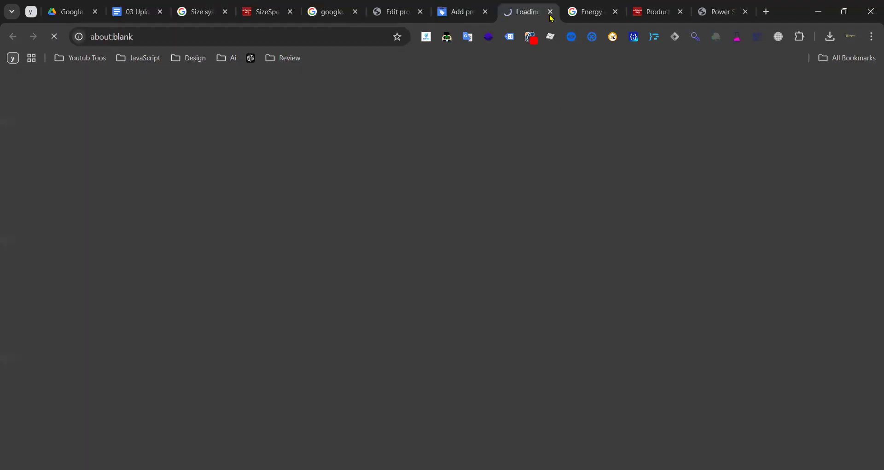
{"action": "left_click", "coordinate": [587, 19]}
{"action": "left_click", "coordinate": [615, 11]}
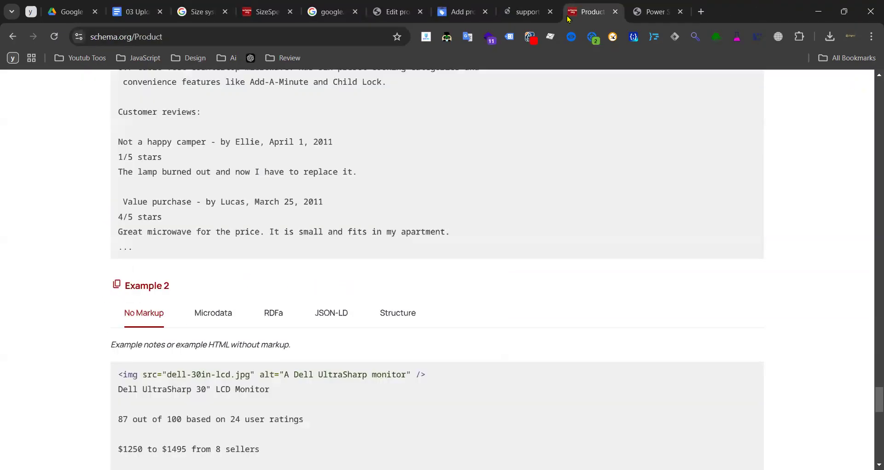
{"action": "left_click", "coordinate": [532, 17]}
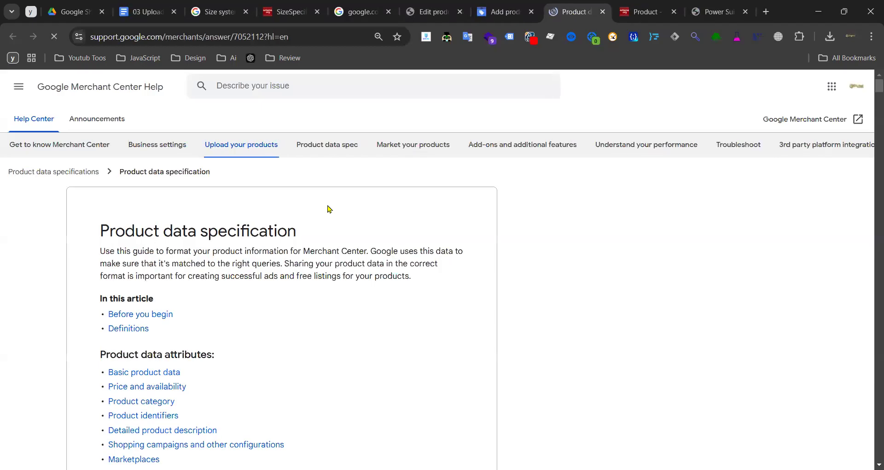
- Read the Product data specification's ID and Title rules, then return to the product form
{"action": "scroll", "coordinate": [350, 206], "scroll_direction": "down", "scroll_amount": 6}
{"action": "scroll", "coordinate": [359, 206], "scroll_direction": "down", "scroll_amount": 10}
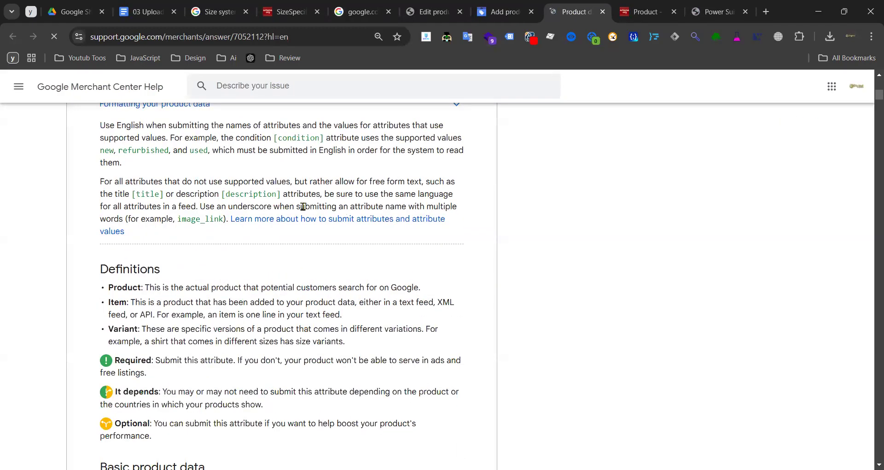
{"action": "scroll", "coordinate": [364, 211], "scroll_direction": "down", "scroll_amount": 6}
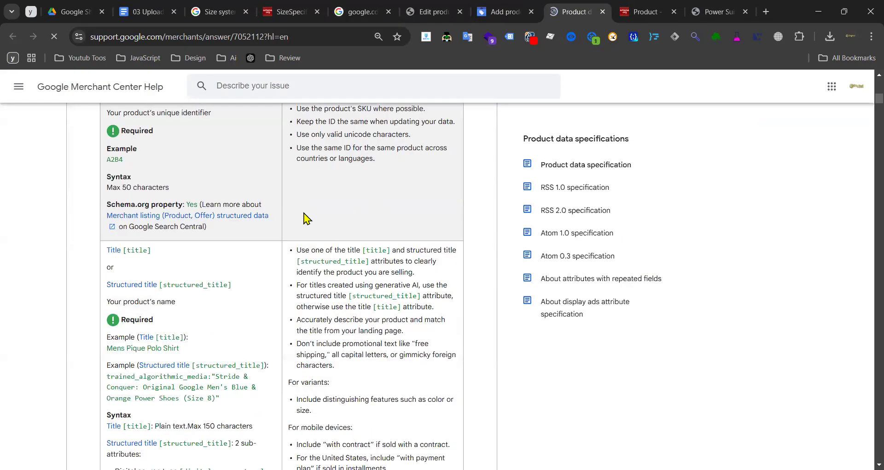
{"action": "scroll", "coordinate": [202, 204], "scroll_direction": "down", "scroll_amount": 3}
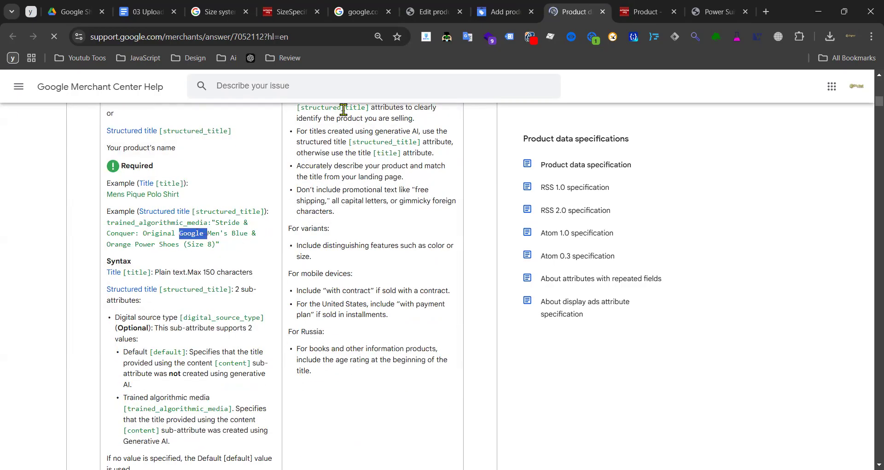
{"action": "left_click", "coordinate": [503, 10]}
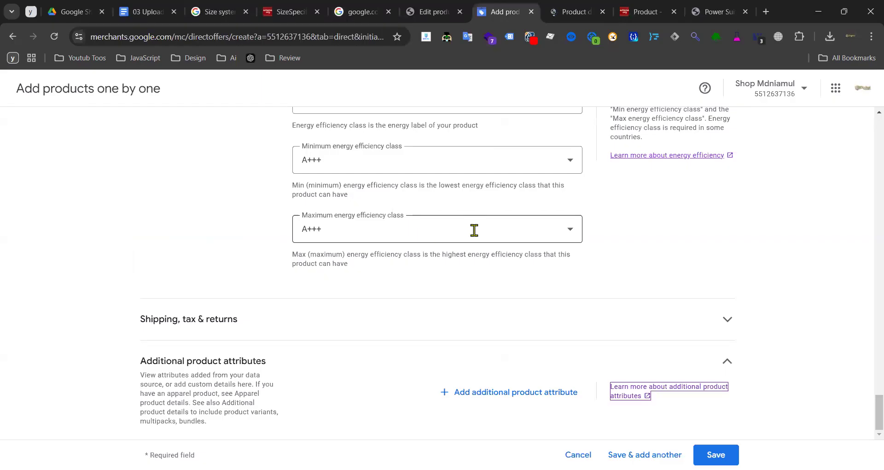
{"action": "left_click", "coordinate": [483, 397]}
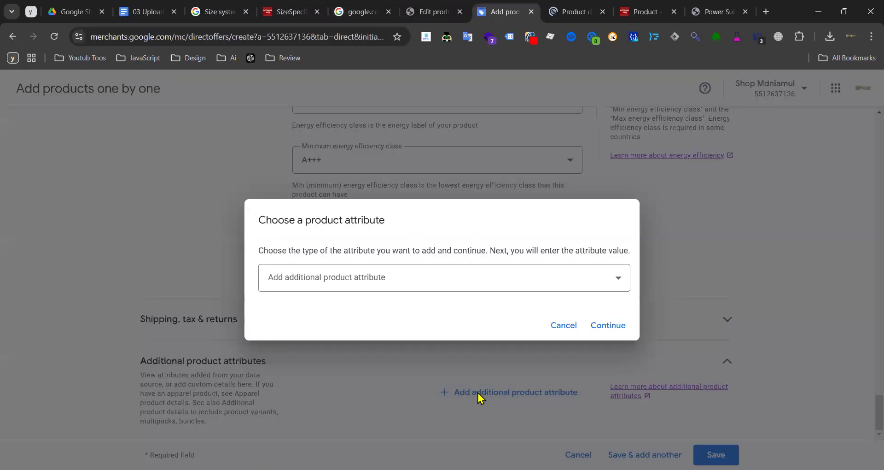
{"action": "left_click", "coordinate": [347, 281]}
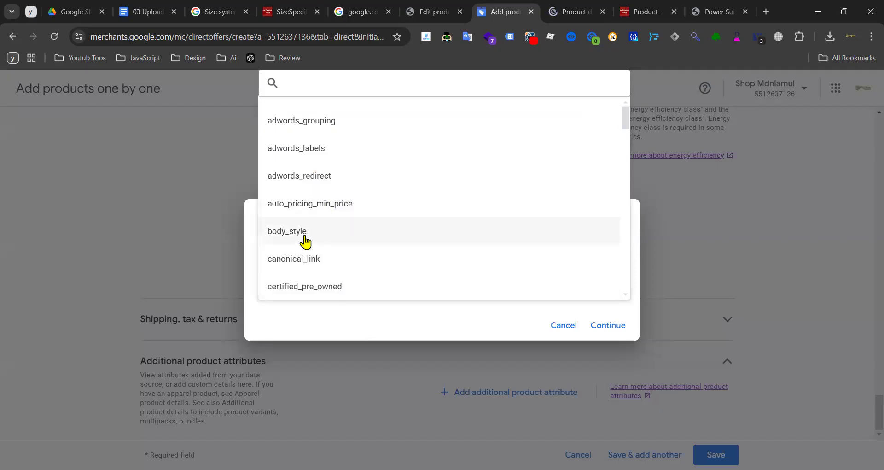
{"action": "scroll", "coordinate": [350, 240], "scroll_direction": "down", "scroll_amount": 6}
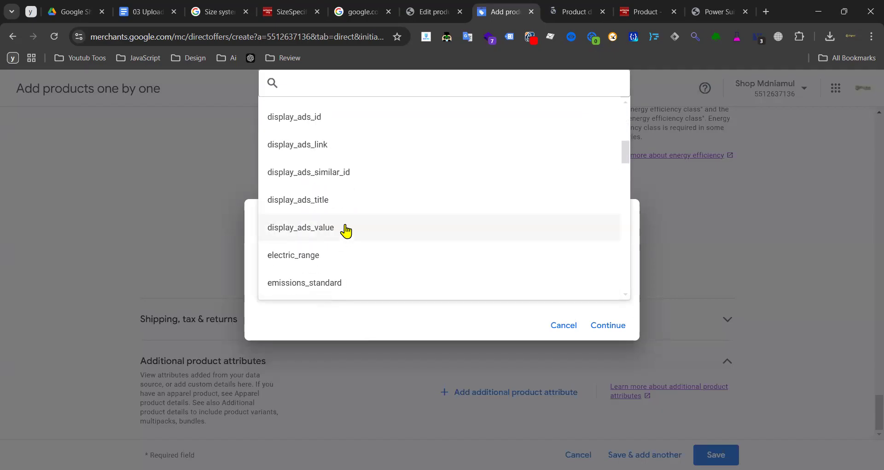
{"action": "scroll", "coordinate": [341, 237], "scroll_direction": "down", "scroll_amount": 3}
{"action": "scroll", "coordinate": [382, 232], "scroll_direction": "down", "scroll_amount": 5}
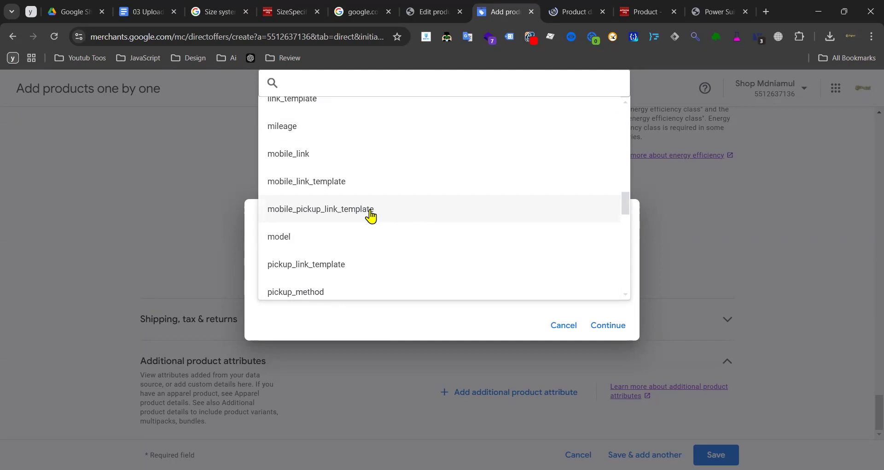
{"action": "scroll", "coordinate": [414, 194], "scroll_direction": "up", "scroll_amount": 3}
{"action": "scroll", "coordinate": [519, 189], "scroll_direction": "down", "scroll_amount": 6}
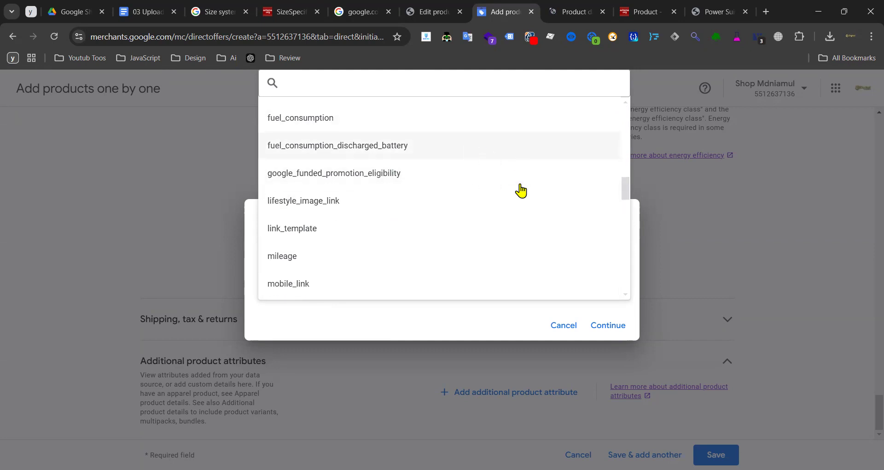
{"action": "left_click", "coordinate": [562, 325]}
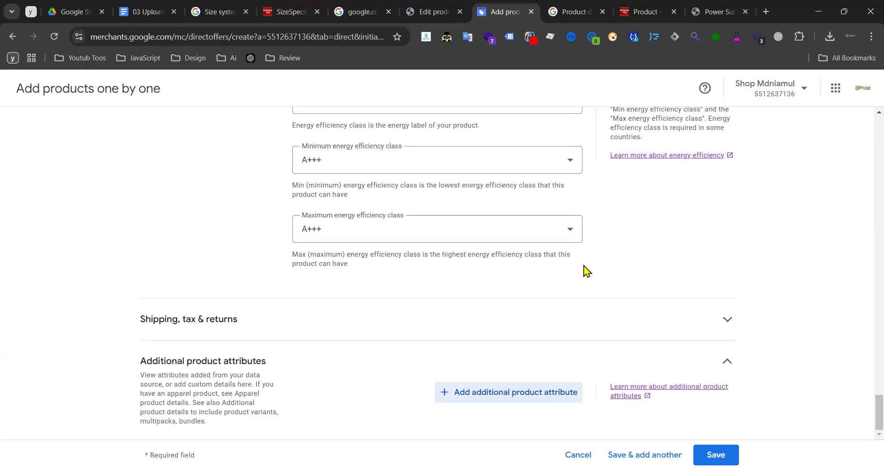
{"action": "scroll", "coordinate": [599, 240], "scroll_direction": "up", "scroll_amount": 3}
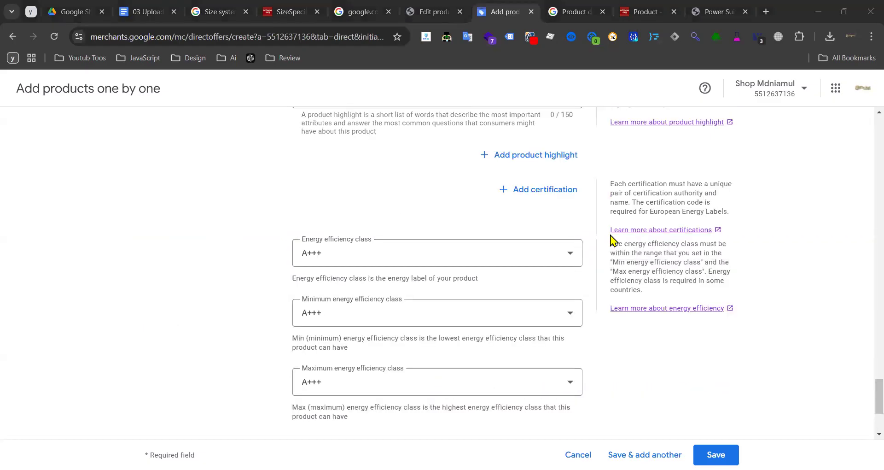
{"action": "scroll", "coordinate": [664, 241], "scroll_direction": "down", "scroll_amount": 3}
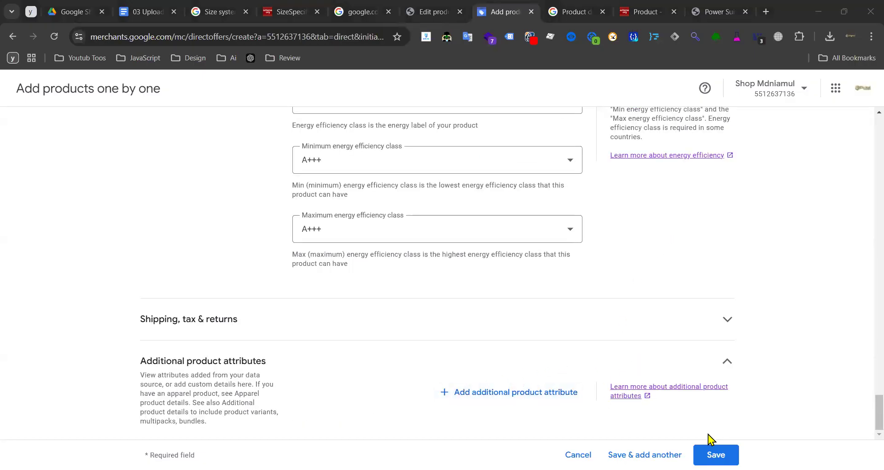
{"action": "scroll", "coordinate": [592, 282], "scroll_direction": "up", "scroll_amount": 15}
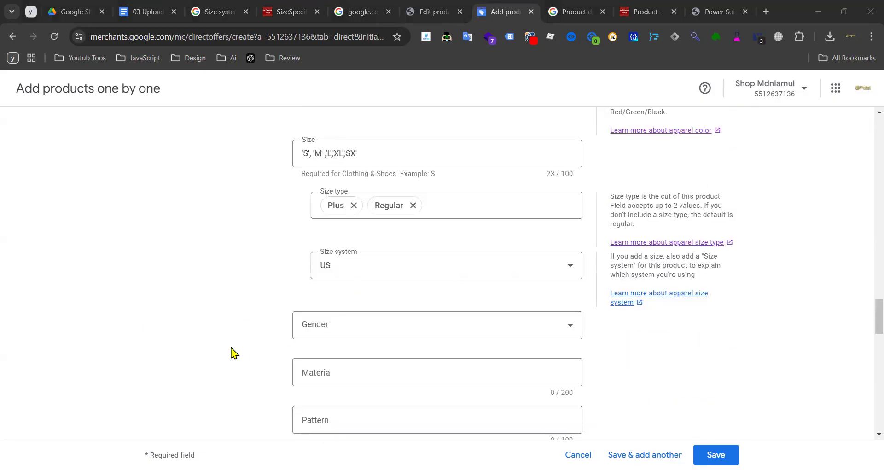
{"action": "scroll", "coordinate": [237, 336], "scroll_direction": "up", "scroll_amount": 15}
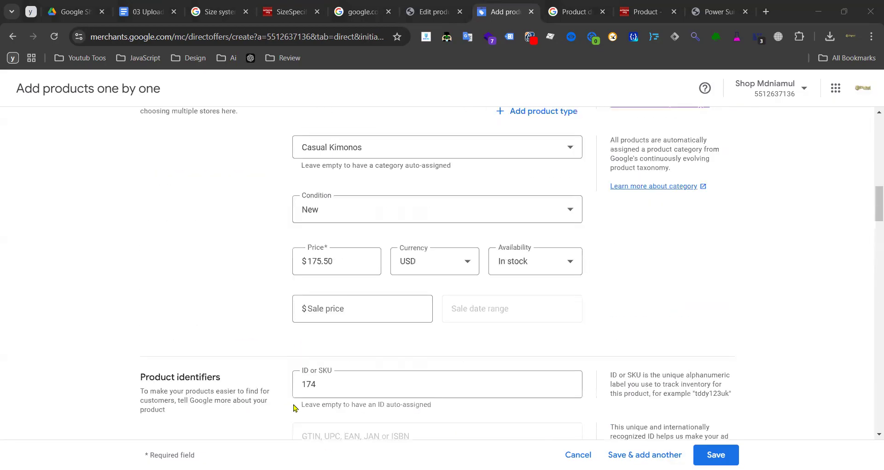
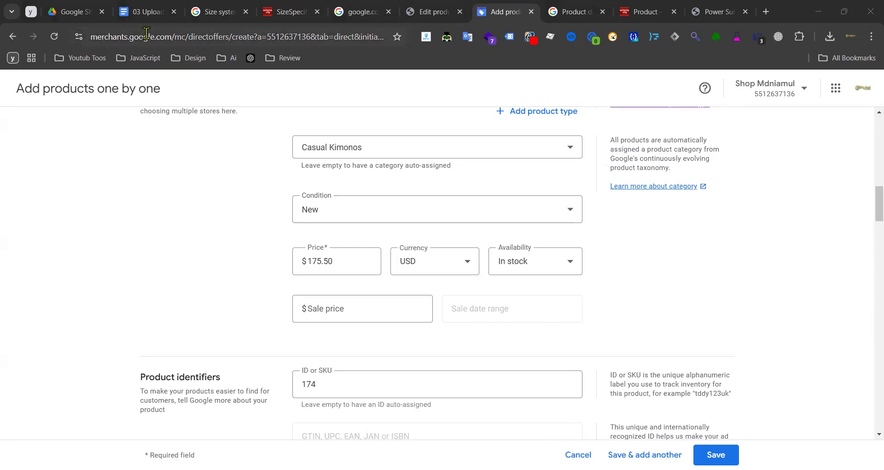
- Review the course notes document
{"action": "left_click", "coordinate": [148, 12]}
{"action": "scroll", "coordinate": [433, 253], "scroll_direction": "up", "scroll_amount": 20}
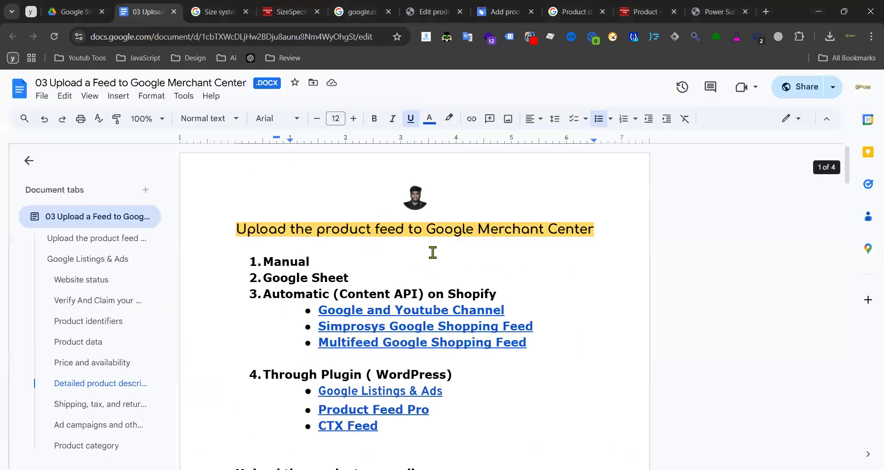
{"action": "left_click_drag", "start_coordinate": [530, 306], "coordinate": [322, 294]}
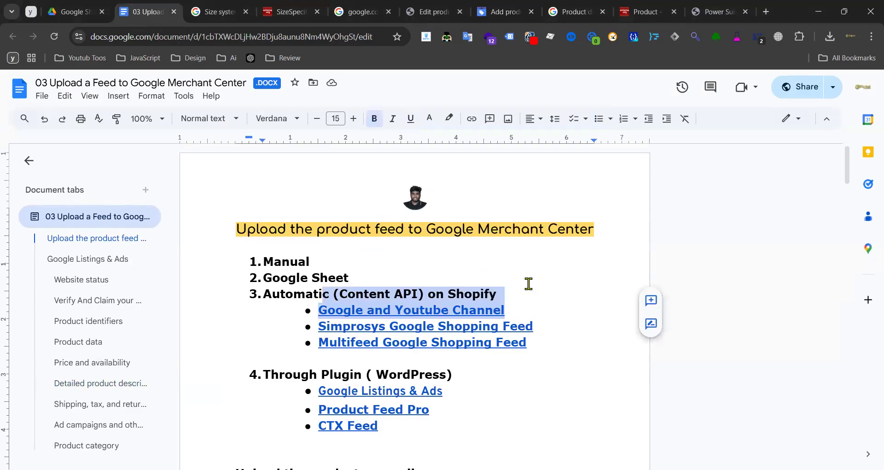
- Collapse the Additional product attributes and Additional details sections of the Add products form
{"action": "left_click", "coordinate": [504, 10]}
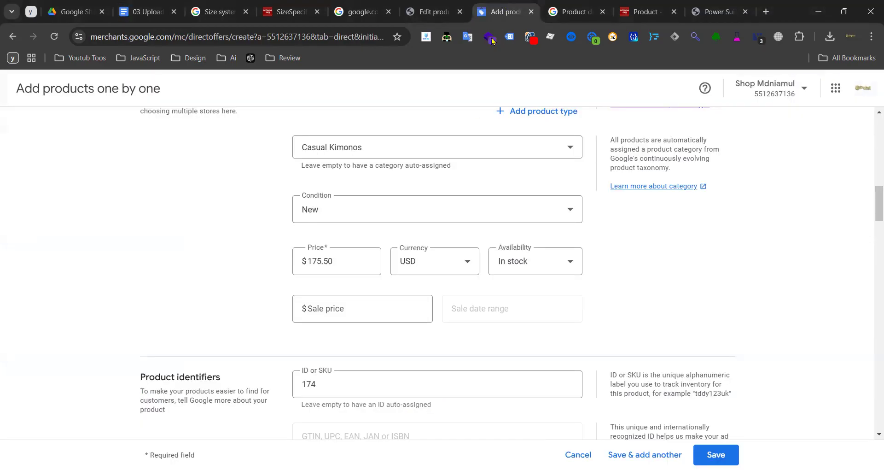
{"action": "scroll", "coordinate": [217, 312], "scroll_direction": "down", "scroll_amount": 10}
{"action": "scroll", "coordinate": [256, 309], "scroll_direction": "down", "scroll_amount": 6}
{"action": "scroll", "coordinate": [231, 311], "scroll_direction": "up", "scroll_amount": 6}
{"action": "scroll", "coordinate": [230, 310], "scroll_direction": "down", "scroll_amount": 8}
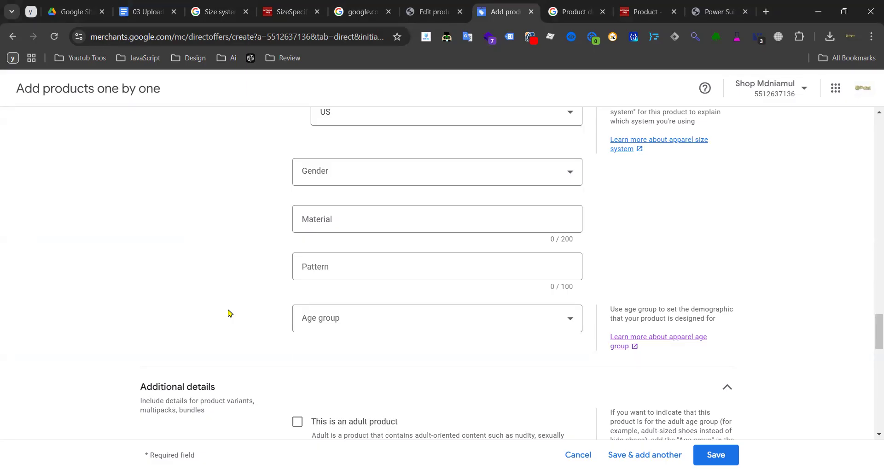
{"action": "scroll", "coordinate": [205, 315], "scroll_direction": "up", "scroll_amount": 3}
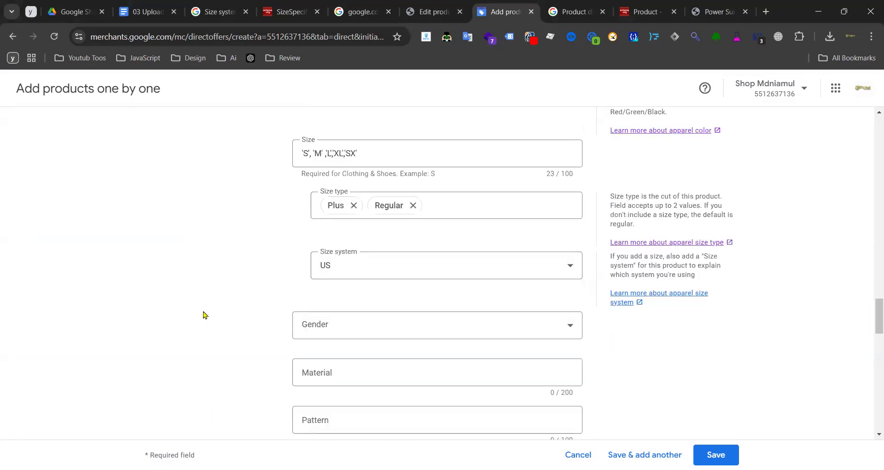
{"action": "scroll", "coordinate": [207, 310], "scroll_direction": "down", "scroll_amount": 3}
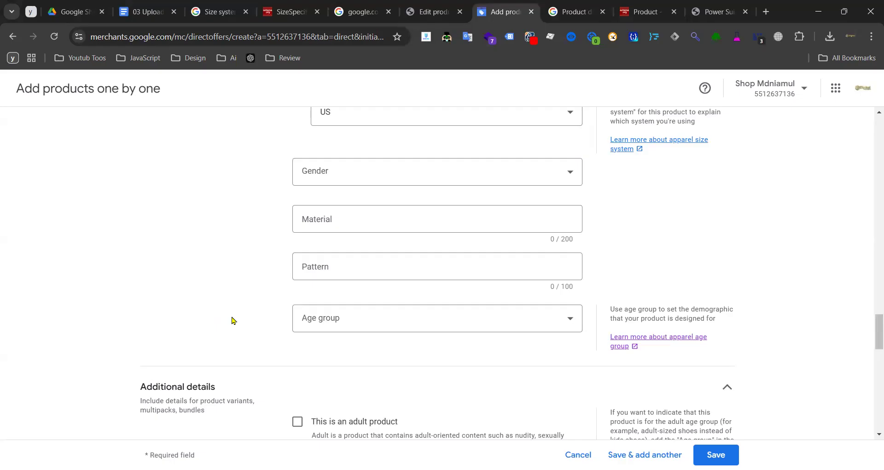
{"action": "scroll", "coordinate": [243, 320], "scroll_direction": "down", "scroll_amount": 3}
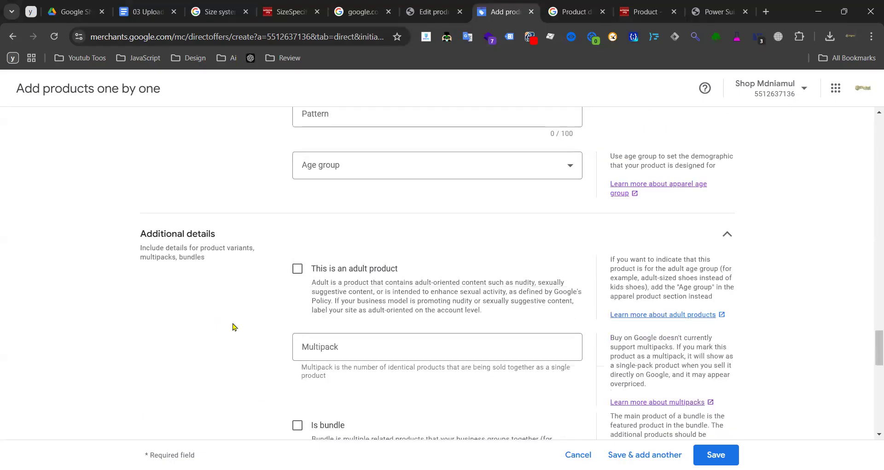
{"action": "scroll", "coordinate": [233, 327], "scroll_direction": "up", "scroll_amount": 6}
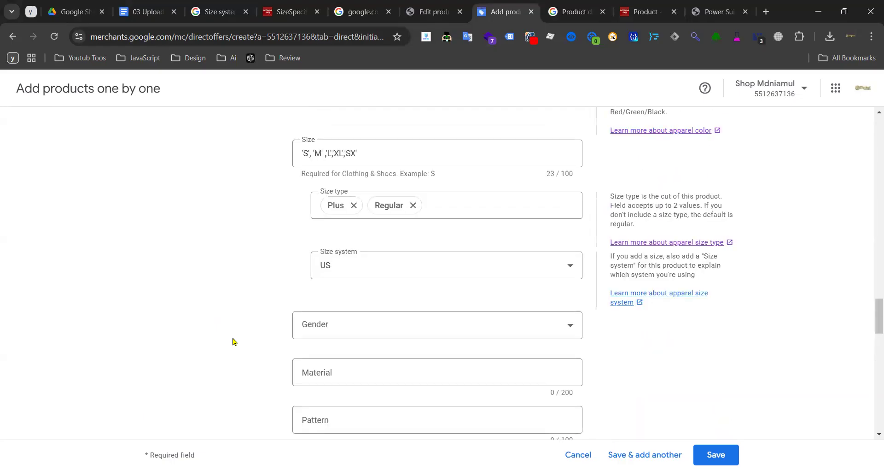
{"action": "scroll", "coordinate": [233, 342], "scroll_direction": "down", "scroll_amount": 14}
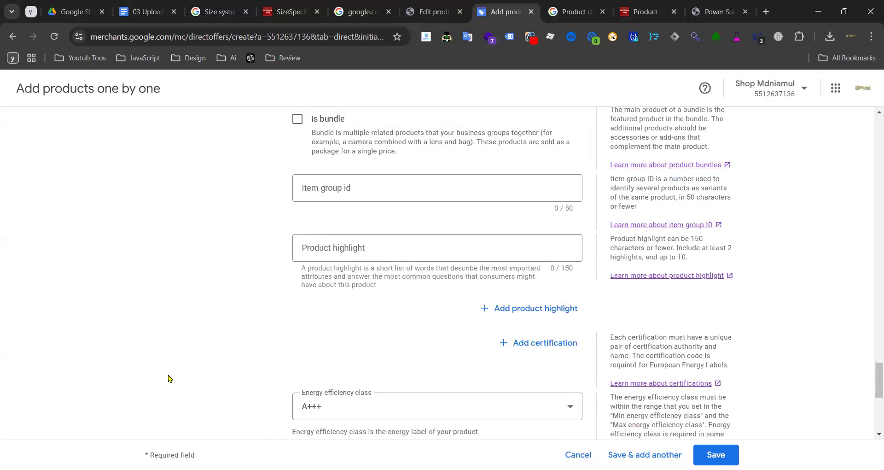
{"action": "scroll", "coordinate": [210, 335], "scroll_direction": "down", "scroll_amount": 6}
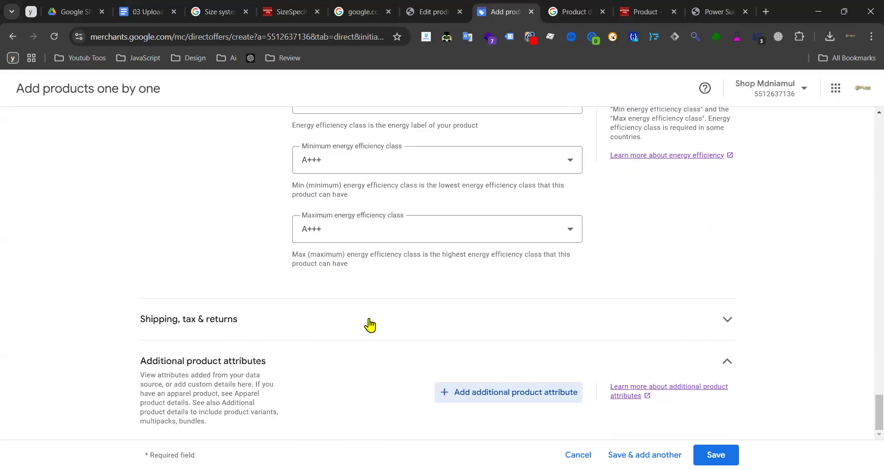
{"action": "left_click", "coordinate": [731, 358]}
{"action": "scroll", "coordinate": [513, 336], "scroll_direction": "up", "scroll_amount": 6}
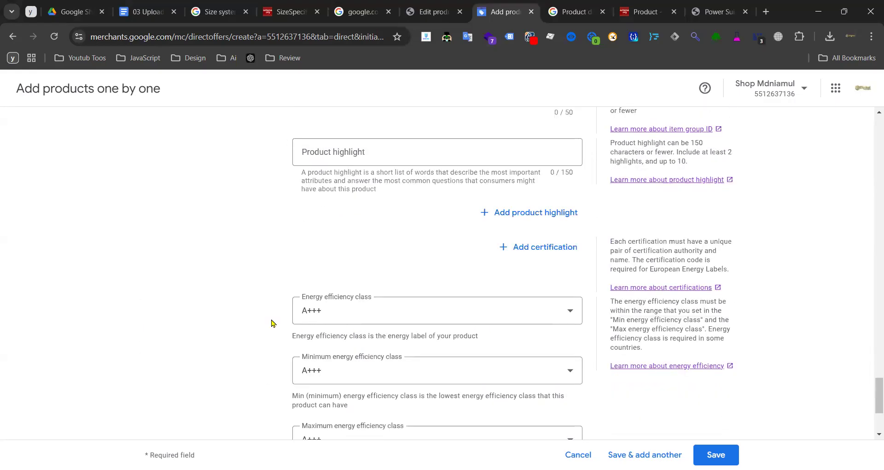
{"action": "scroll", "coordinate": [226, 320], "scroll_direction": "up", "scroll_amount": 6}
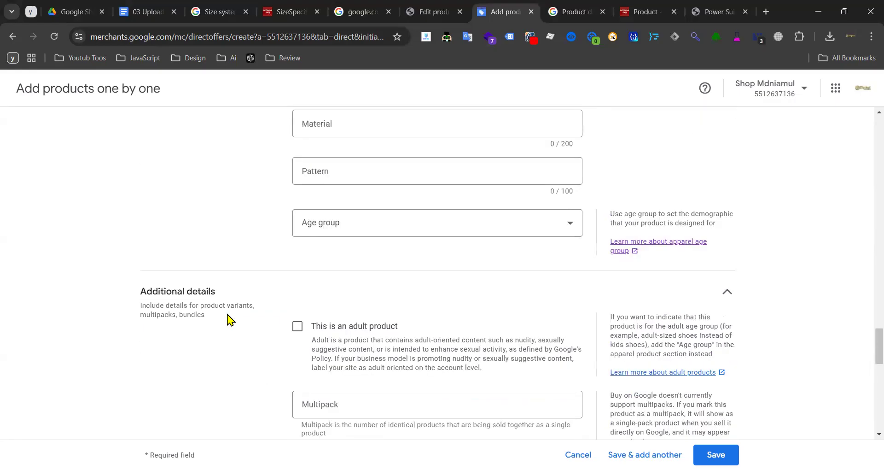
{"action": "left_click", "coordinate": [728, 291]}
{"action": "scroll", "coordinate": [525, 322], "scroll_direction": "up", "scroll_amount": 6}
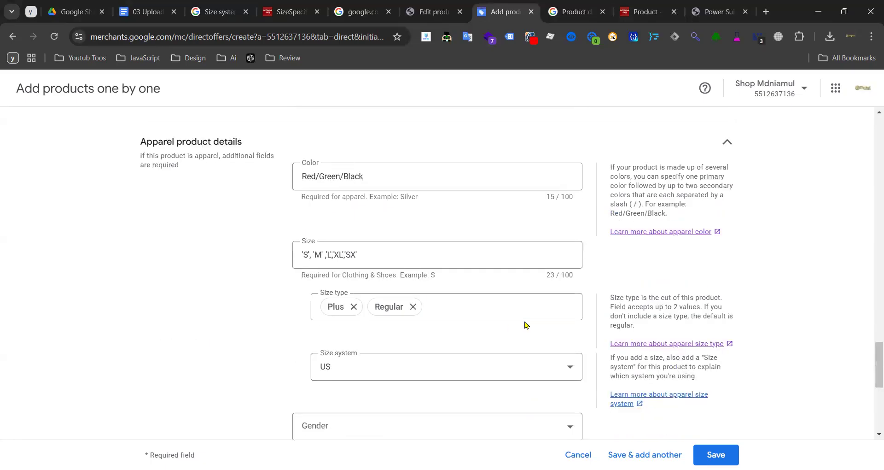
- Check the notes' Image link item, then view the product taxonomy and Product data specification article
{"action": "left_click", "coordinate": [147, 12]}
{"action": "scroll", "coordinate": [345, 289], "scroll_direction": "down", "scroll_amount": 10}
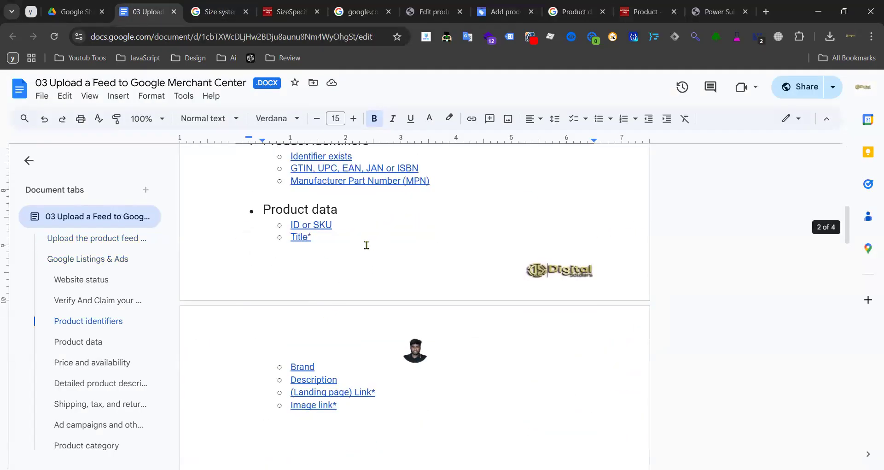
{"action": "scroll", "coordinate": [367, 245], "scroll_direction": "down", "scroll_amount": 3}
{"action": "left_click_drag", "start_coordinate": [342, 254], "coordinate": [307, 252]}
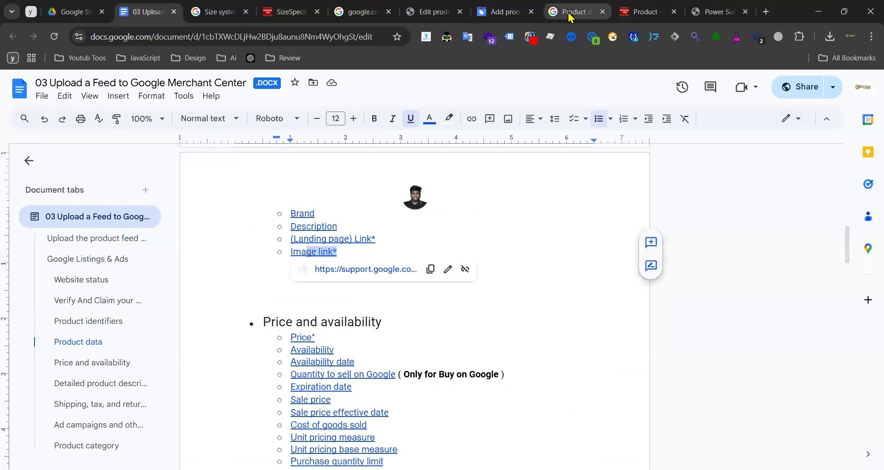
{"action": "left_click", "coordinate": [358, 14]}
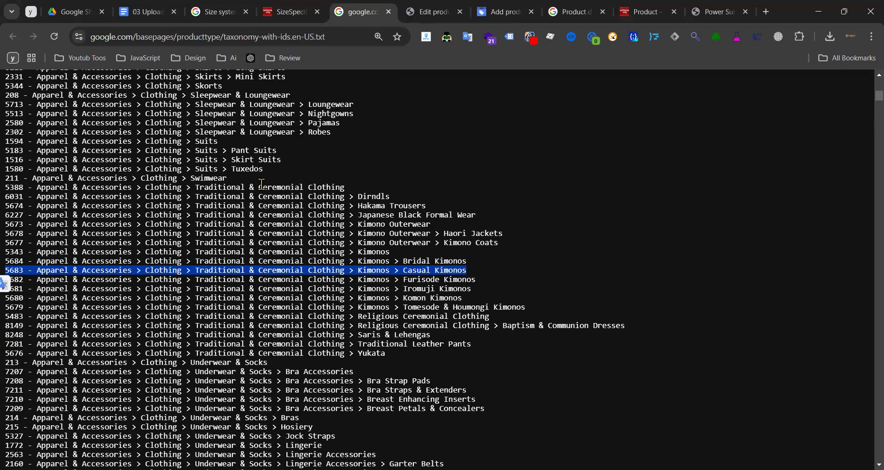
{"action": "left_click", "coordinate": [573, 11]}
- Search the Help Center for 'price', then 'custom' to find custom label guidance
{"action": "scroll", "coordinate": [256, 118], "scroll_direction": "up", "scroll_amount": 15}
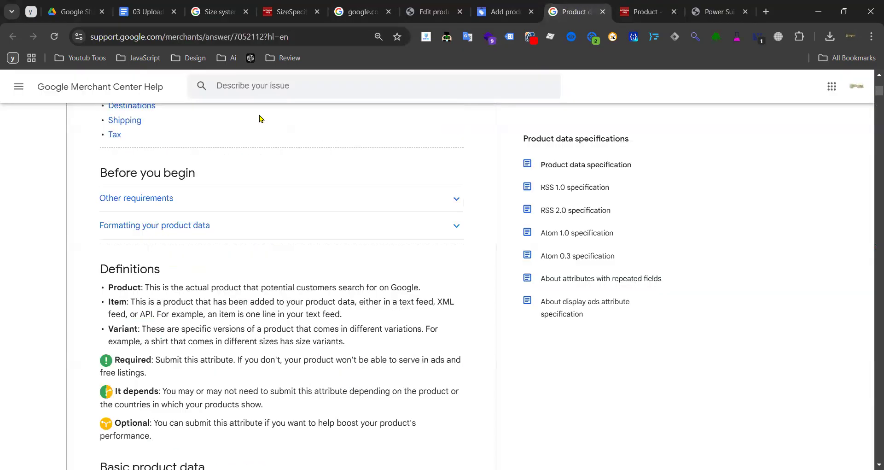
{"action": "left_click", "coordinate": [226, 37]}
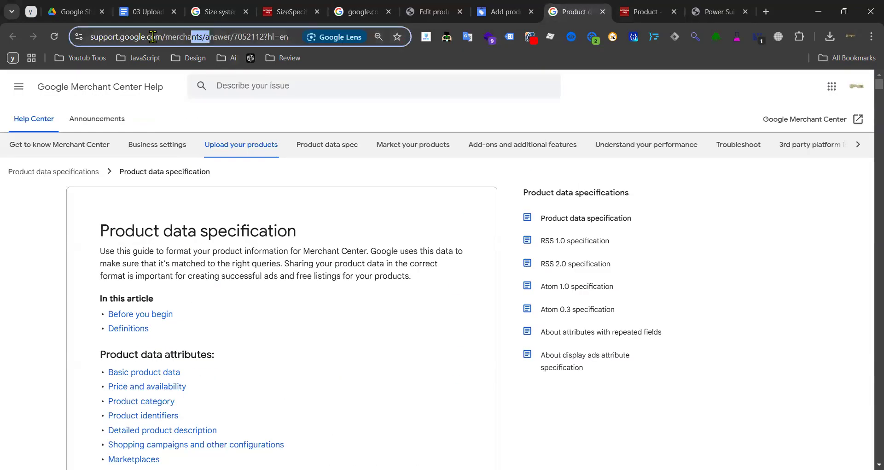
{"action": "left_click_drag", "start_coordinate": [237, 36], "coordinate": [150, 37]}
{"action": "left_click", "coordinate": [289, 86]}
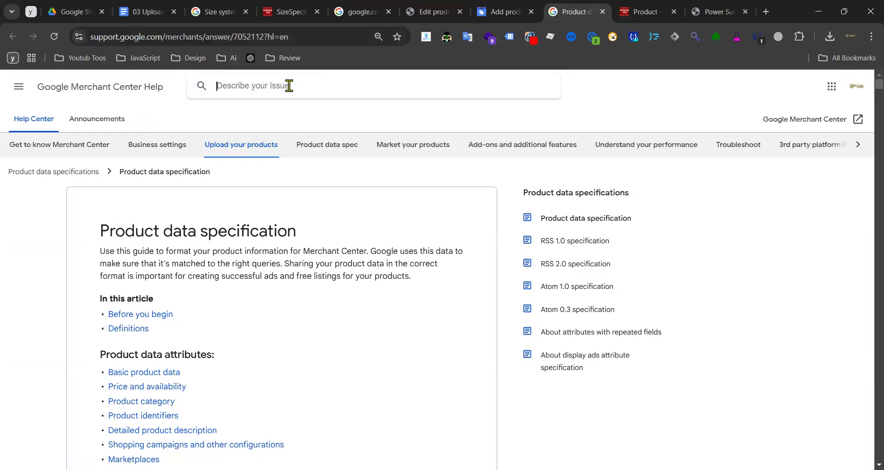
{"action": "type", "text": "price"}
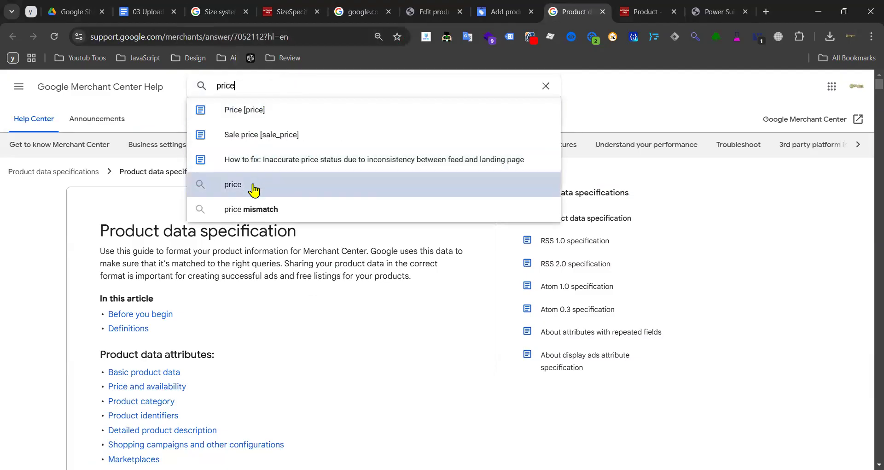
{"action": "double_click", "coordinate": [252, 88]}
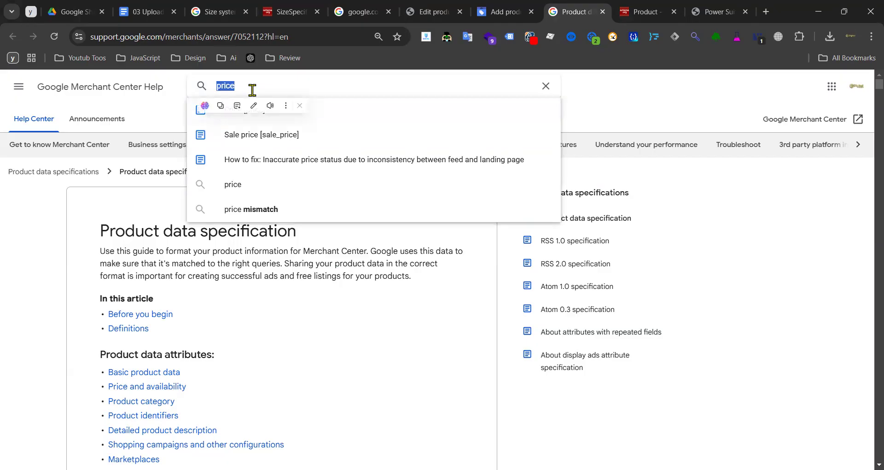
{"action": "type", "text": "cl"}
{"action": "key", "text": "BackSpace"}
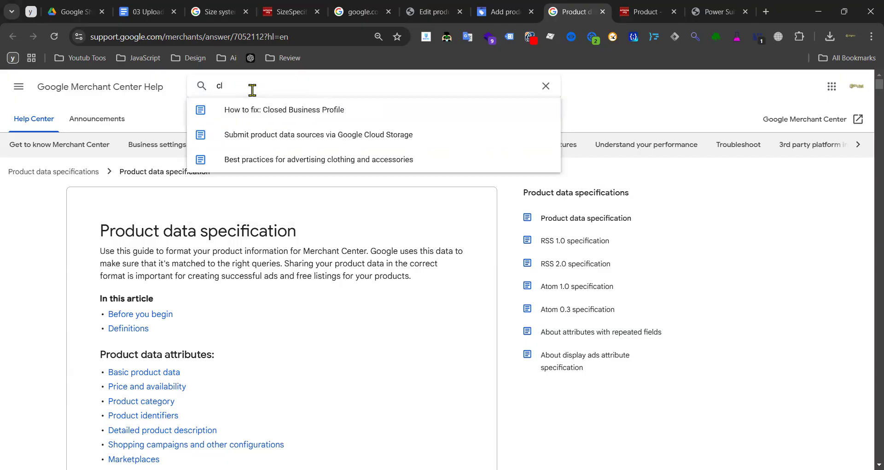
{"action": "type", "text": "uston"}
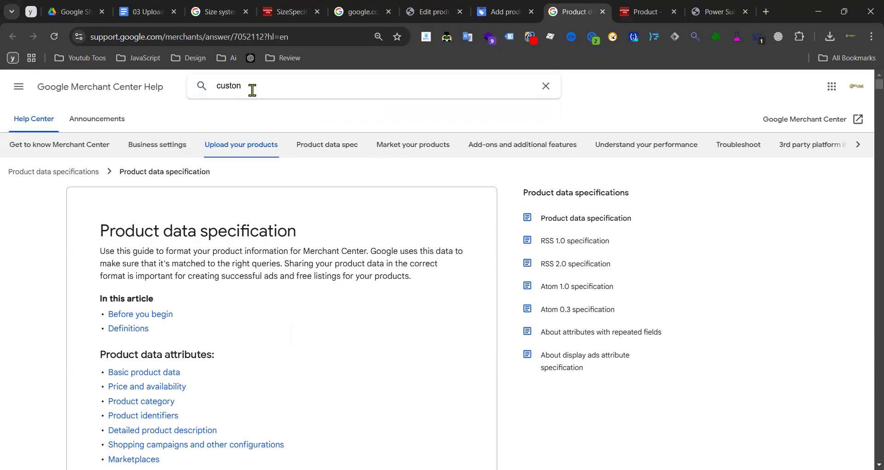
{"action": "key", "text": "BackSpace"}
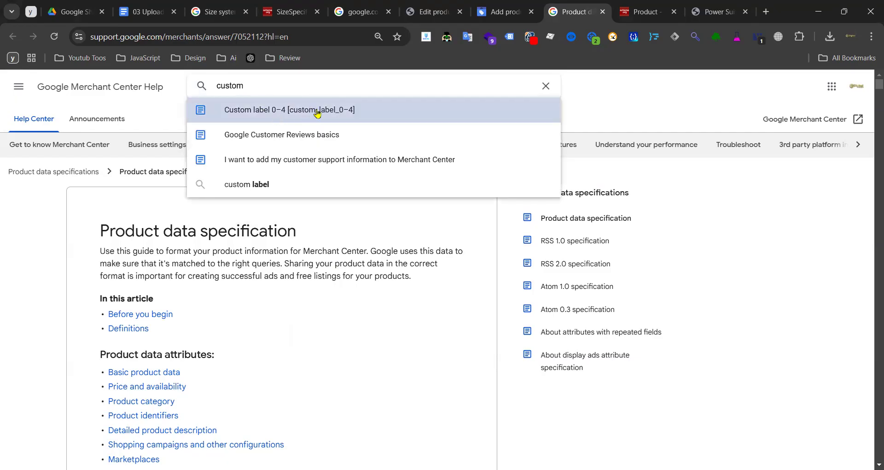
{"action": "left_click", "coordinate": [619, 87]}
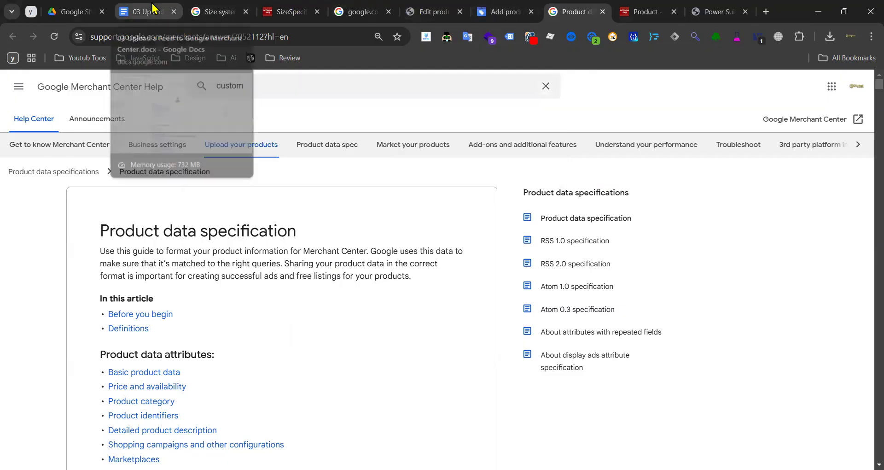
- Review the notes' 'Upload the product manually' section, then return to the add-product form
{"action": "left_click", "coordinate": [154, 8]}
{"action": "left_click", "coordinate": [296, 278]}
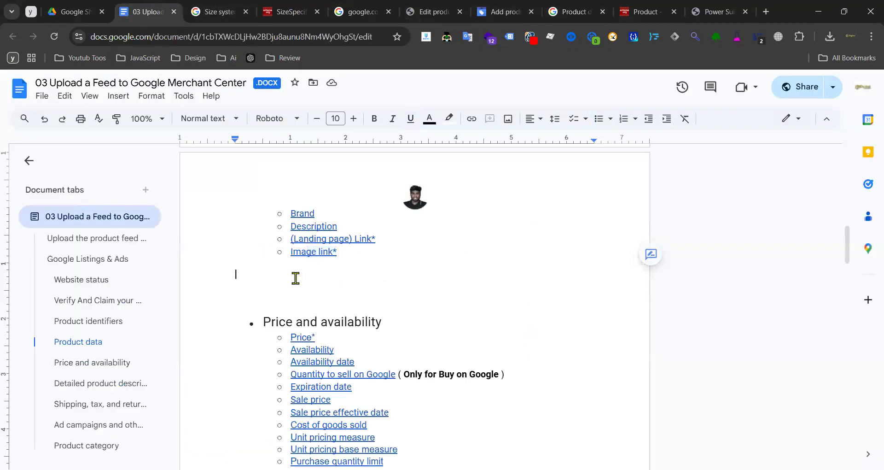
{"action": "scroll", "coordinate": [297, 276], "scroll_direction": "down", "scroll_amount": 3}
{"action": "scroll", "coordinate": [323, 194], "scroll_direction": "up", "scroll_amount": 10}
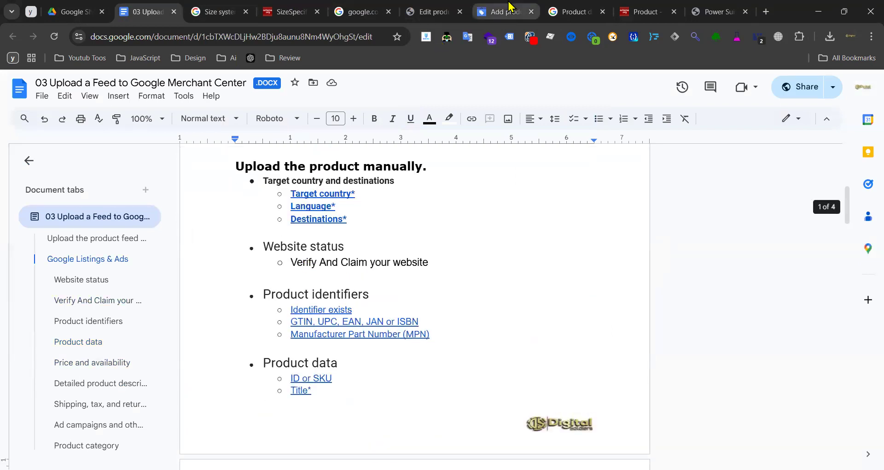
{"action": "left_click", "coordinate": [509, 5]}
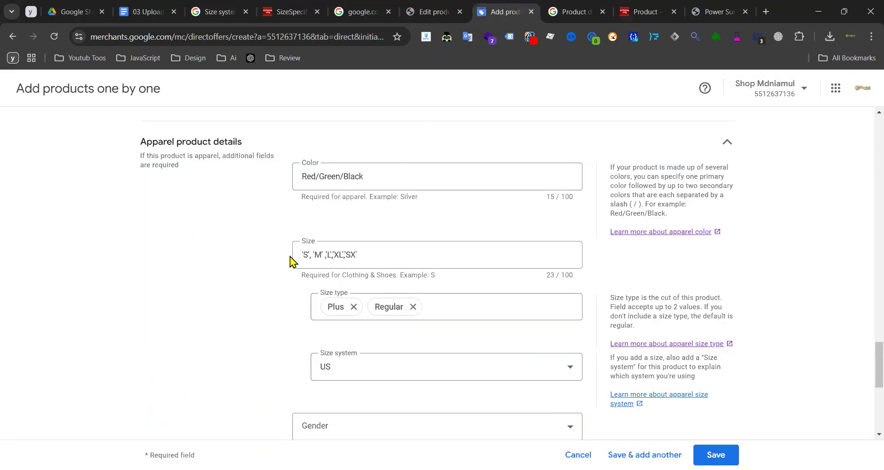
- Add All countries to the product's Countries field alongside United States
{"action": "scroll", "coordinate": [299, 248], "scroll_direction": "up", "scroll_amount": 12}
{"action": "scroll", "coordinate": [304, 254], "scroll_direction": "down", "scroll_amount": 3}
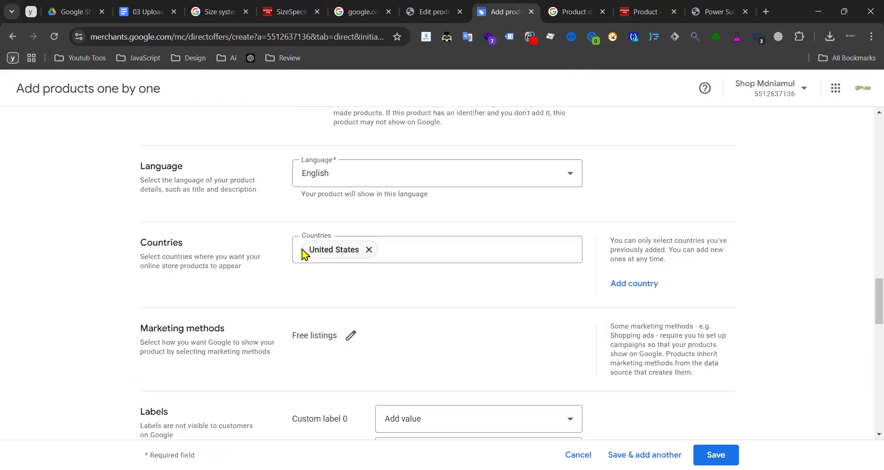
{"action": "left_click", "coordinate": [427, 250]}
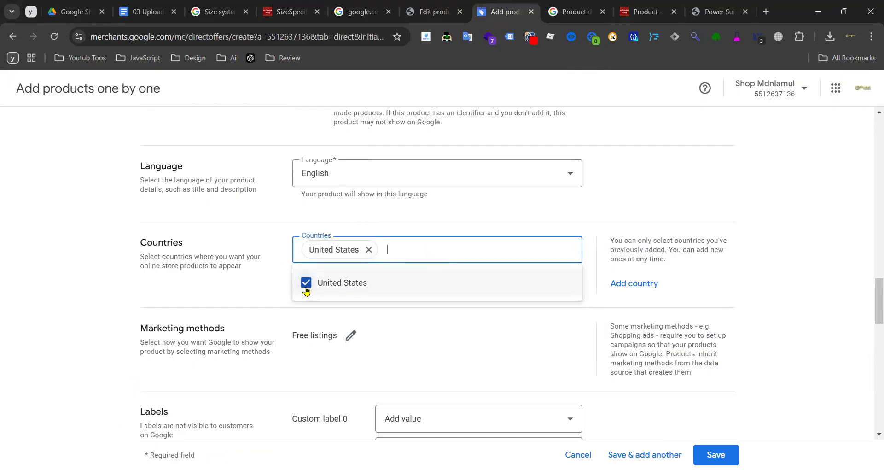
{"action": "left_click", "coordinate": [369, 249]}
{"action": "left_click", "coordinate": [306, 283]}
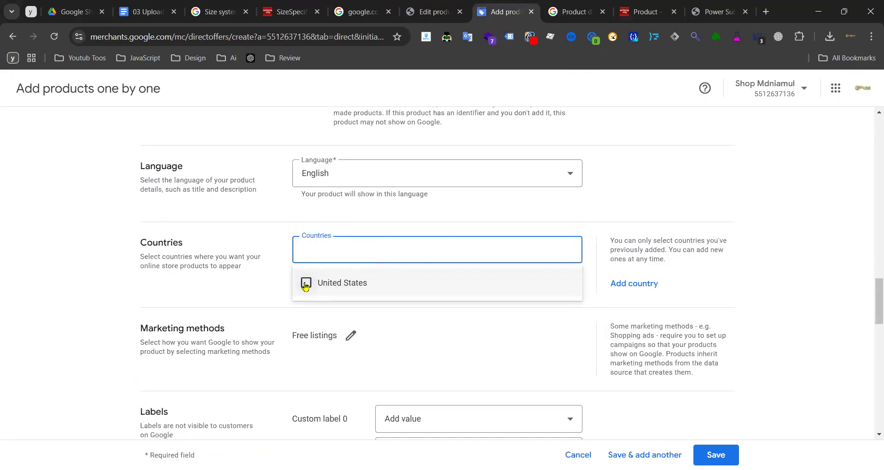
{"action": "left_click", "coordinate": [633, 284]}
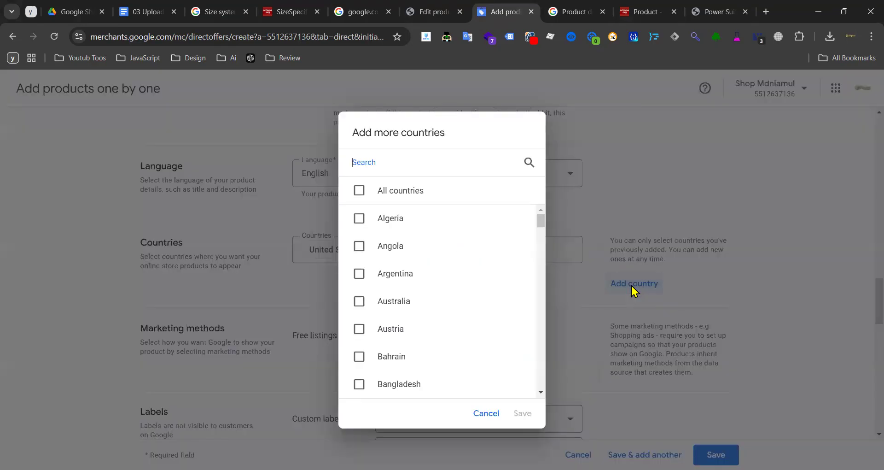
{"action": "left_click", "coordinate": [360, 190]}
{"action": "left_click", "coordinate": [526, 412]}
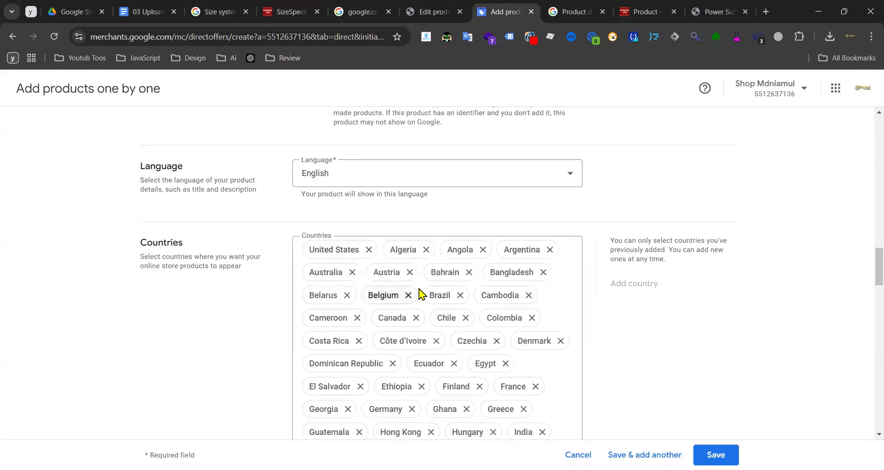
- Look through the added countries and remove Algeria
{"action": "scroll", "coordinate": [555, 275], "scroll_direction": "down", "scroll_amount": 14}
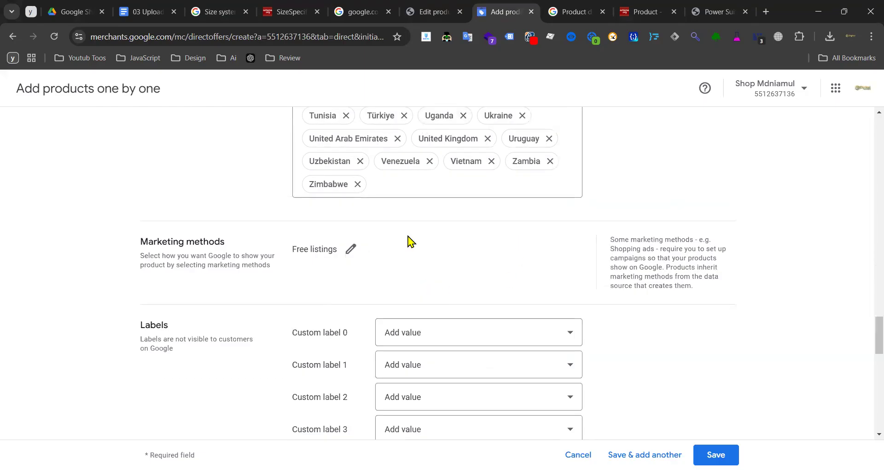
{"action": "scroll", "coordinate": [409, 240], "scroll_direction": "up", "scroll_amount": 3}
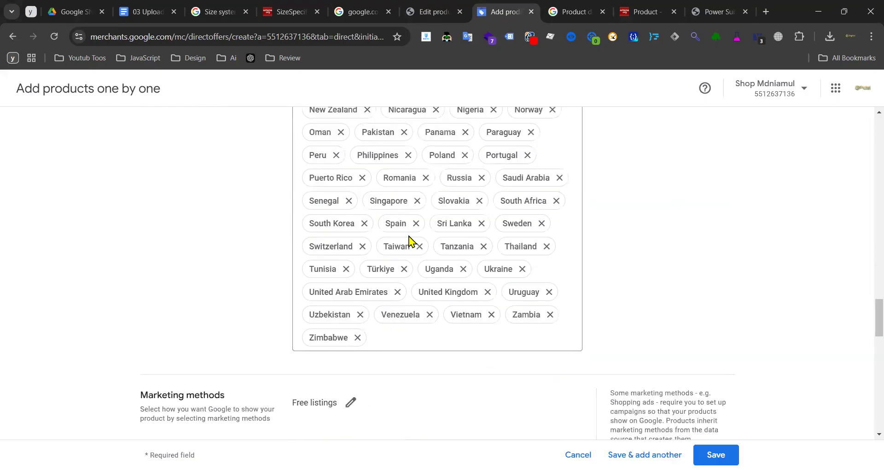
{"action": "scroll", "coordinate": [409, 239], "scroll_direction": "up", "scroll_amount": 15}
{"action": "scroll", "coordinate": [403, 247], "scroll_direction": "down", "scroll_amount": 6}
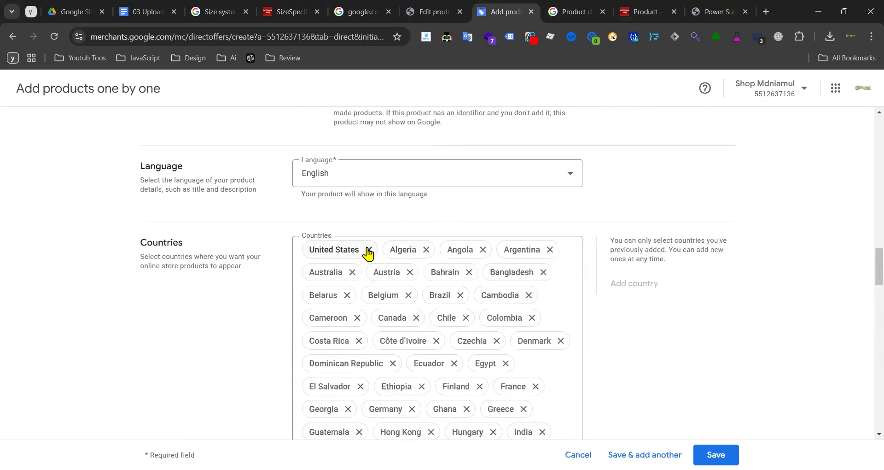
{"action": "left_click", "coordinate": [426, 251]}
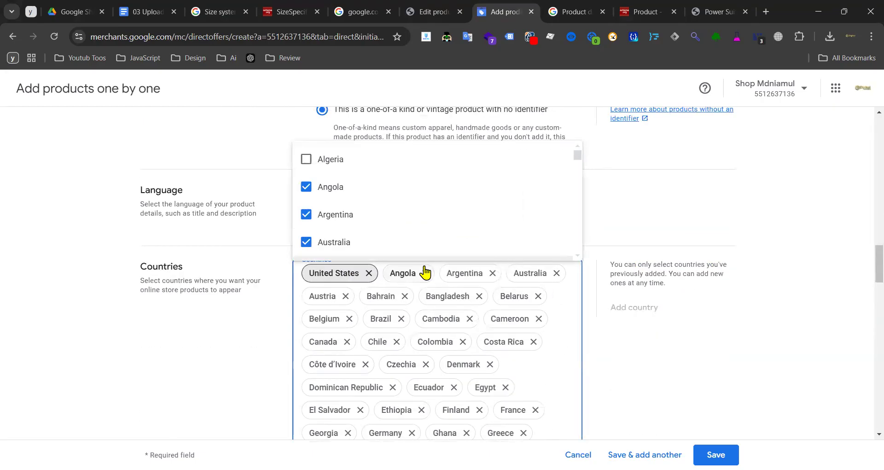
- Remove Algeria, Zambia, United Kingdom, Ukraine, Thailand and Sweden from Countries
{"action": "scroll", "coordinate": [440, 296], "scroll_direction": "down", "scroll_amount": 10}
{"action": "left_click", "coordinate": [440, 299]}
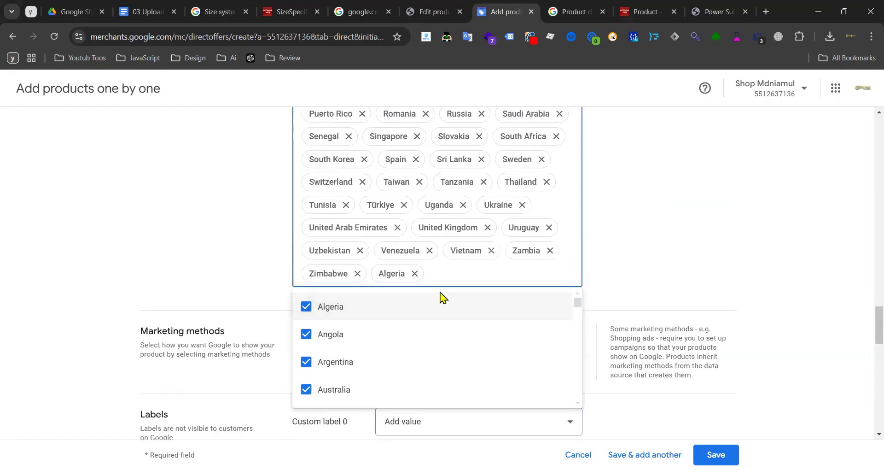
{"action": "left_click", "coordinate": [197, 262]}
{"action": "left_click", "coordinate": [415, 274]}
{"action": "double_click", "coordinate": [441, 249]}
{"action": "left_click", "coordinate": [481, 251]}
{"action": "left_click", "coordinate": [488, 228]}
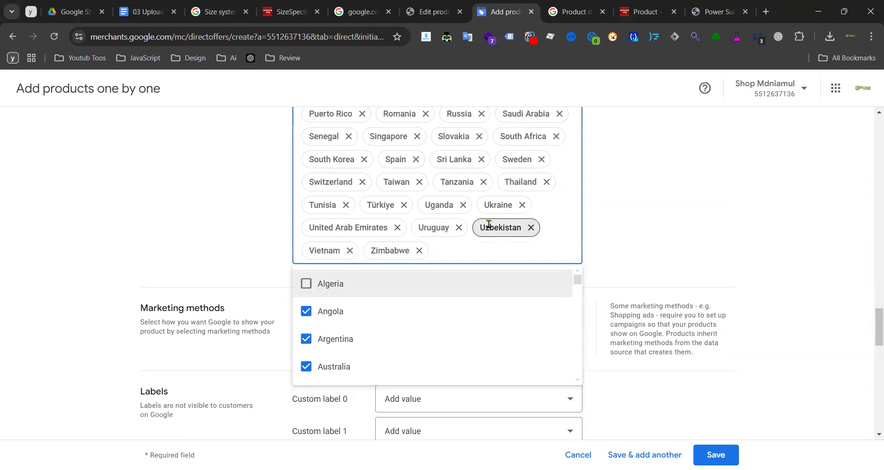
{"action": "double_click", "coordinate": [523, 205]}
{"action": "left_click", "coordinate": [546, 181]}
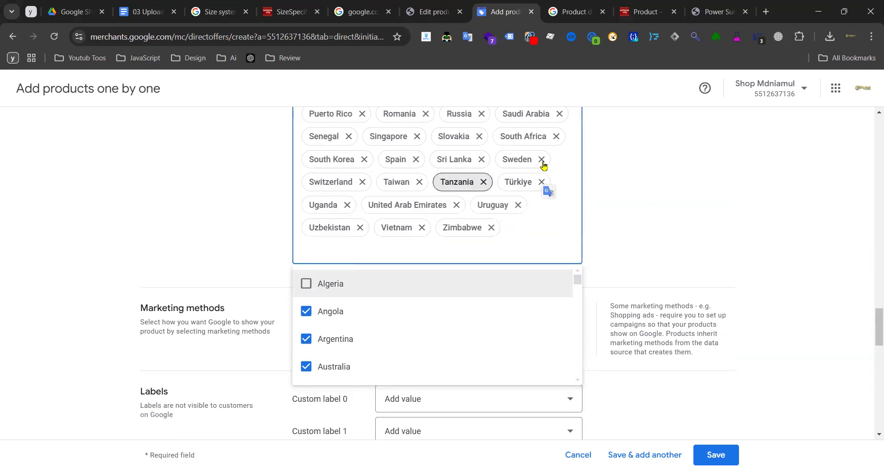
{"action": "left_click", "coordinate": [541, 159]}
- Remove South Africa, South Korea, Saudi Arabia, Portugal and Poland from Countries
{"action": "left_click", "coordinate": [557, 136]}
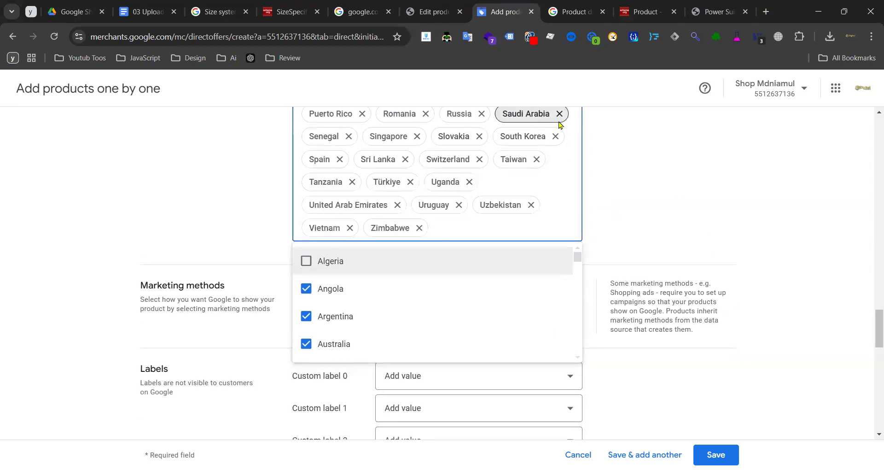
{"action": "left_click", "coordinate": [559, 137]}
{"action": "scroll", "coordinate": [548, 159], "scroll_direction": "up", "scroll_amount": 3}
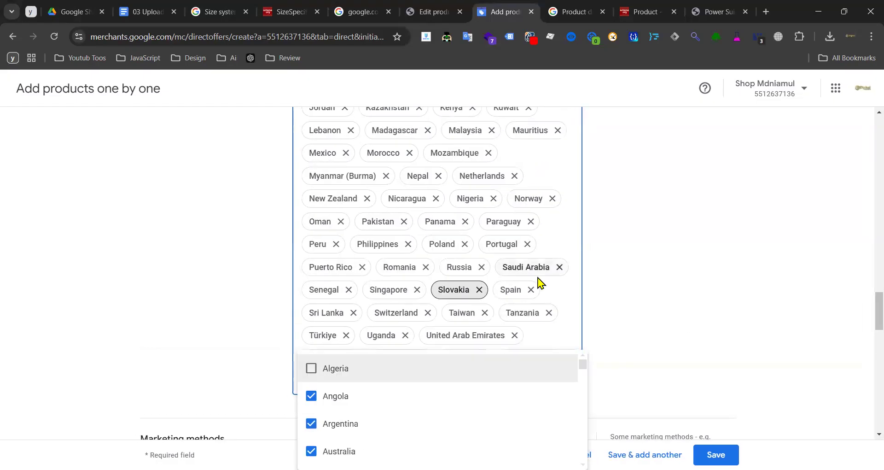
{"action": "left_click", "coordinate": [560, 268]}
{"action": "left_click", "coordinate": [527, 244]}
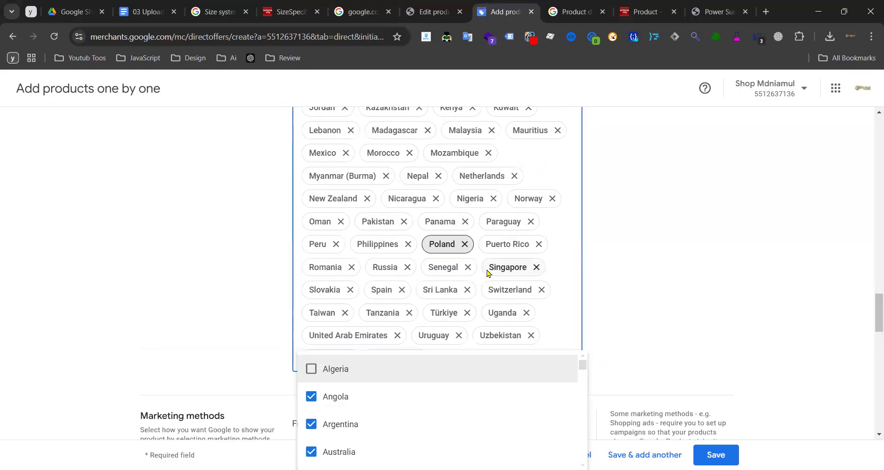
{"action": "left_click", "coordinate": [465, 244]}
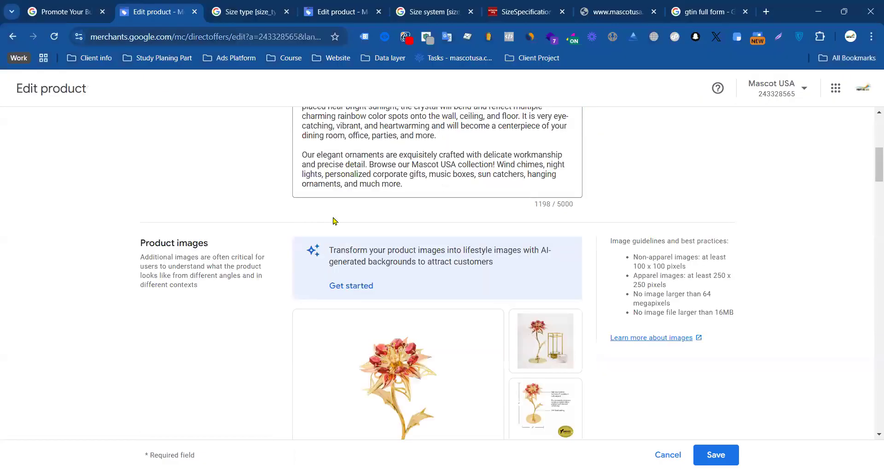
{"action": "scroll", "coordinate": [334, 221], "scroll_direction": "up", "scroll_amount": 7}
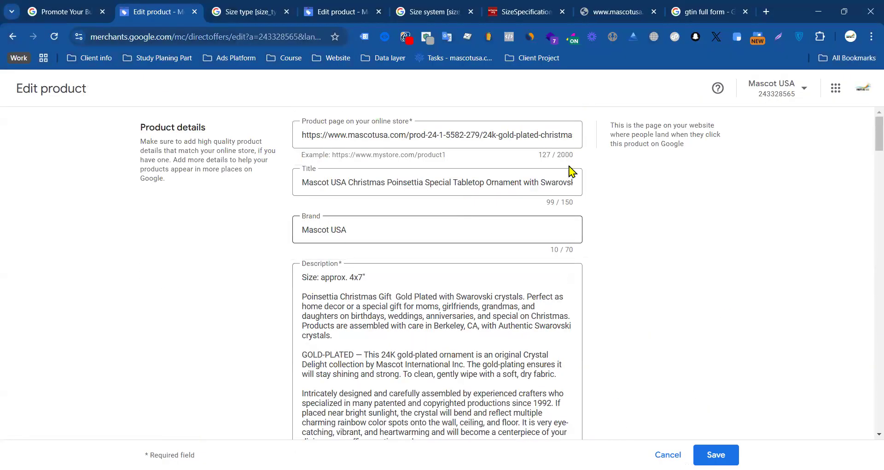
{"action": "left_click", "coordinate": [13, 37]}
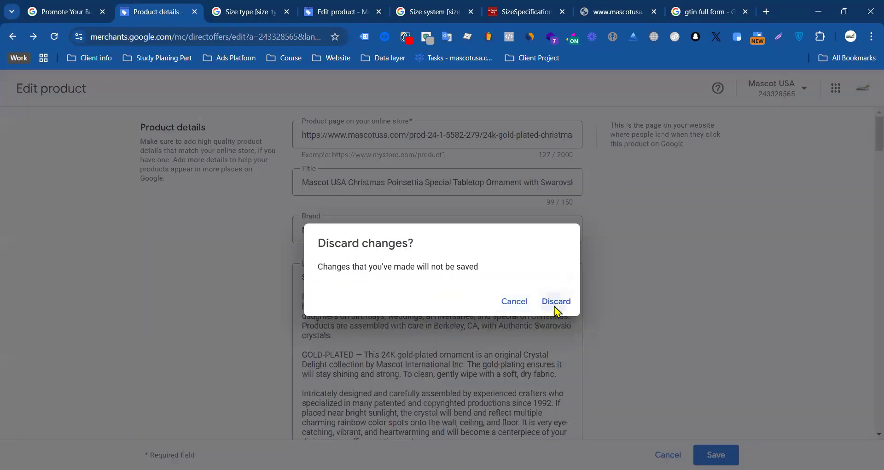
{"action": "left_click", "coordinate": [555, 306]}
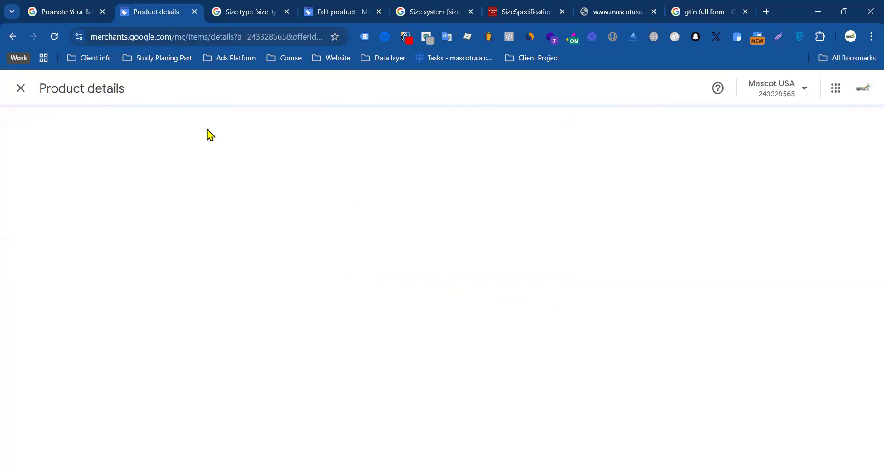
{"action": "left_click", "coordinate": [21, 88]}
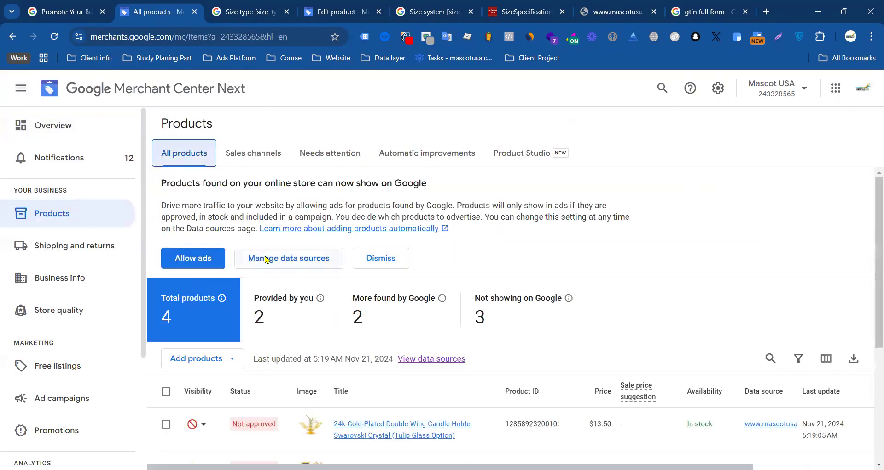
{"action": "scroll", "coordinate": [258, 285], "scroll_direction": "down", "scroll_amount": 3}
{"action": "left_click", "coordinate": [365, 382]}
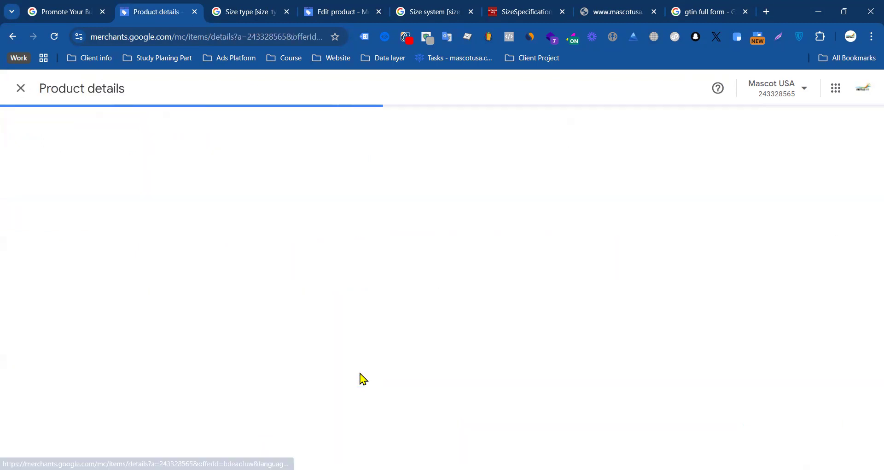
{"action": "left_click", "coordinate": [503, 167]}
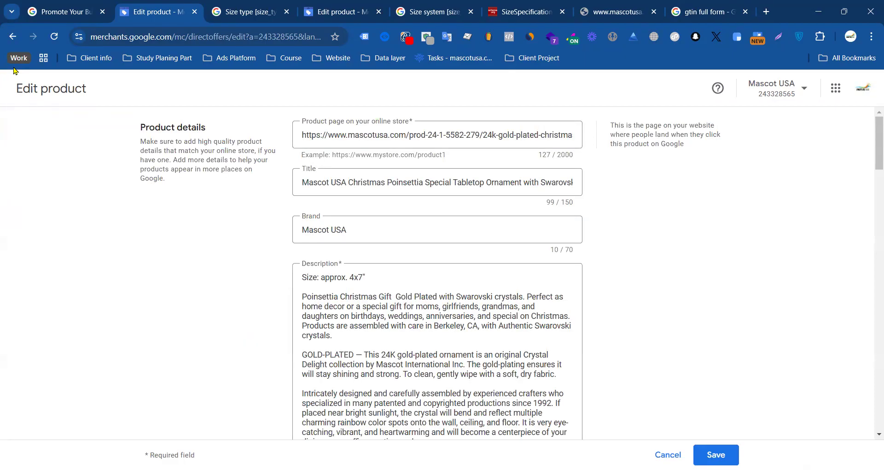
{"action": "left_click", "coordinate": [668, 455]}
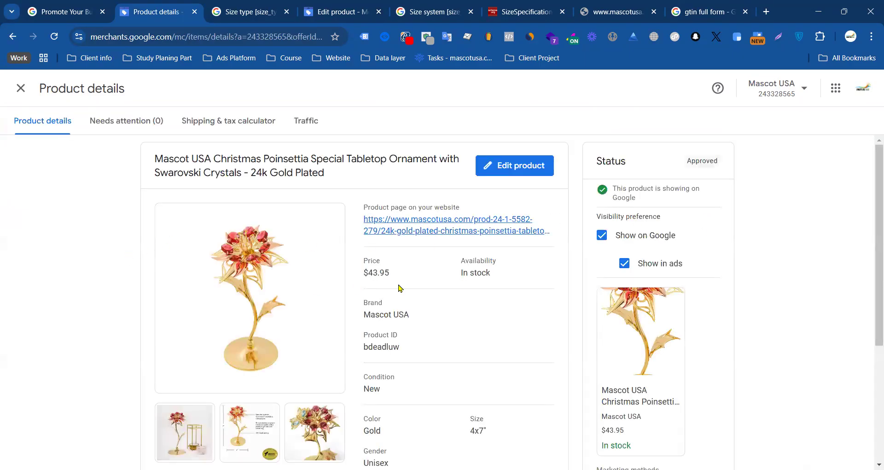
- Check the ornament's product ID bdeadluw and condition New on its details page
{"action": "scroll", "coordinate": [400, 287], "scroll_direction": "down", "scroll_amount": 3}
{"action": "left_click_drag", "start_coordinate": [363, 194], "coordinate": [402, 194]}
{"action": "left_click_drag", "start_coordinate": [363, 236], "coordinate": [382, 237]}
{"action": "left_click", "coordinate": [369, 310]}
- Expand the additional details, raw attributes and site information, then open the product for editing
{"action": "scroll", "coordinate": [476, 306], "scroll_direction": "down", "scroll_amount": 1}
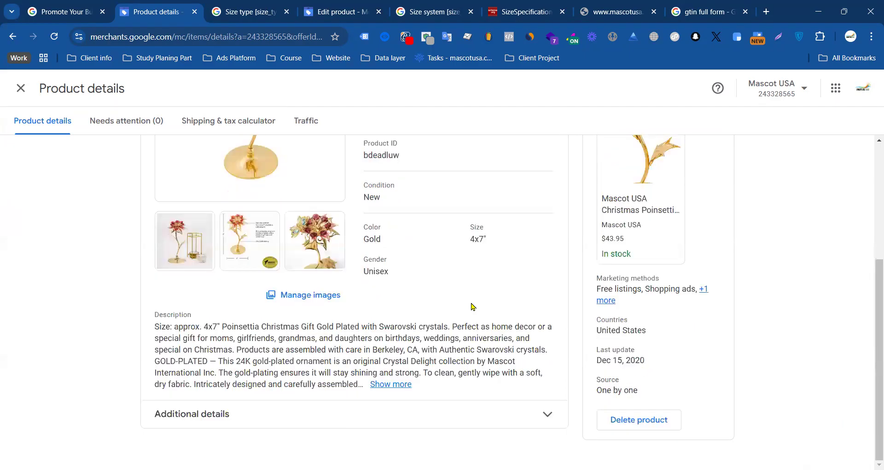
{"action": "left_click", "coordinate": [553, 415]}
{"action": "scroll", "coordinate": [456, 355], "scroll_direction": "down", "scroll_amount": 3}
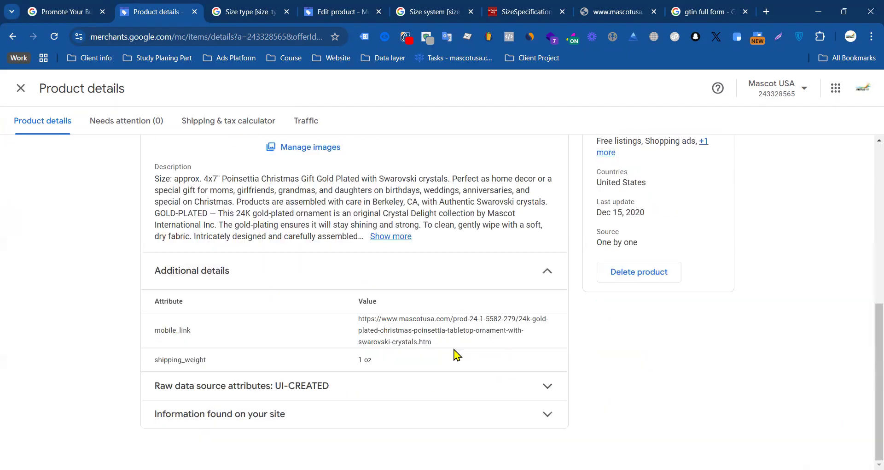
{"action": "left_click", "coordinate": [375, 385]}
{"action": "scroll", "coordinate": [395, 352], "scroll_direction": "down", "scroll_amount": 10}
{"action": "scroll", "coordinate": [372, 297], "scroll_direction": "down", "scroll_amount": 9}
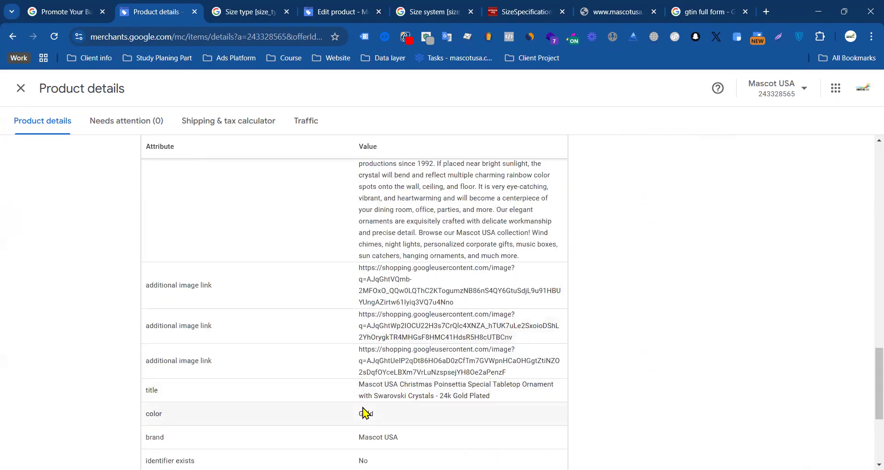
{"action": "left_click", "coordinate": [421, 405]}
{"action": "scroll", "coordinate": [434, 387], "scroll_direction": "down", "scroll_amount": 1}
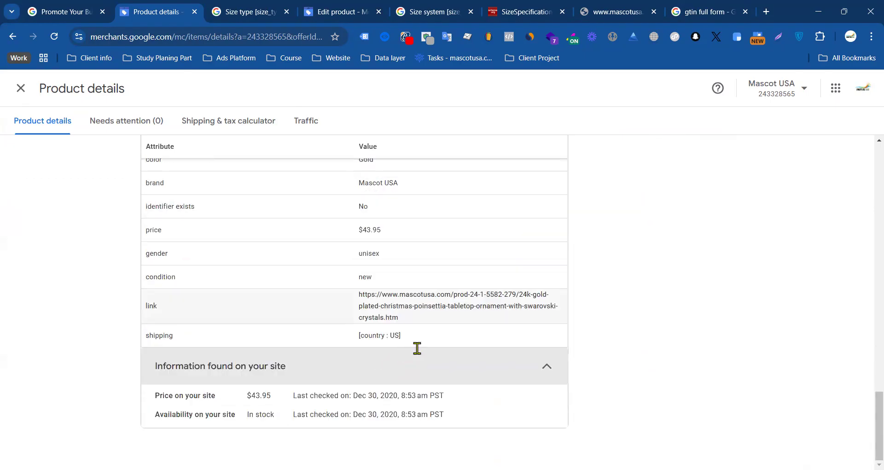
{"action": "scroll", "coordinate": [460, 345], "scroll_direction": "up", "scroll_amount": 15}
{"action": "scroll", "coordinate": [459, 345], "scroll_direction": "down", "scroll_amount": 3}
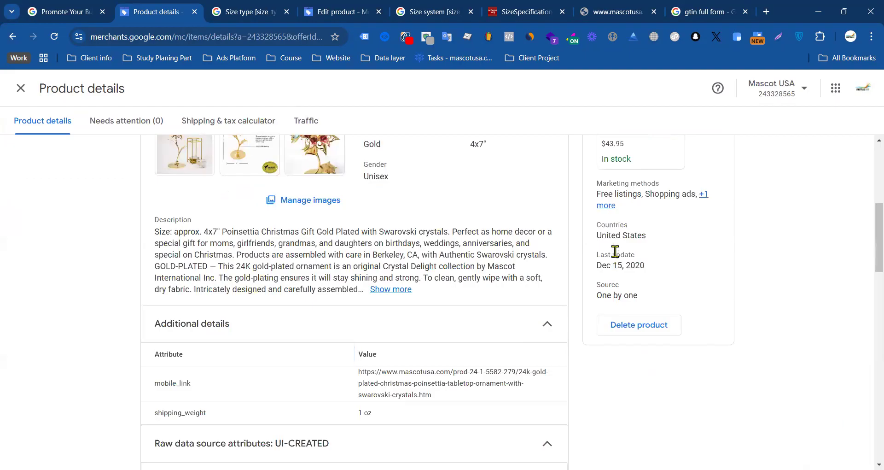
{"action": "left_click_drag", "start_coordinate": [597, 238], "coordinate": [646, 236]}
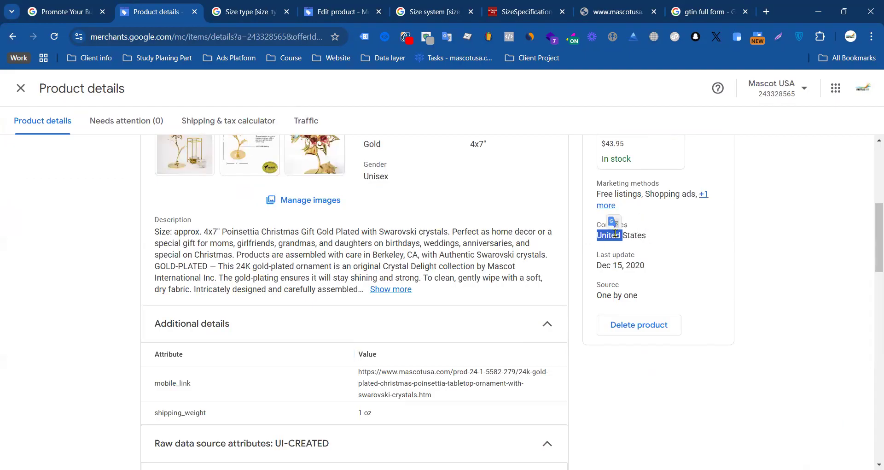
{"action": "scroll", "coordinate": [536, 272], "scroll_direction": "up", "scroll_amount": 6}
{"action": "left_click", "coordinate": [517, 173]}
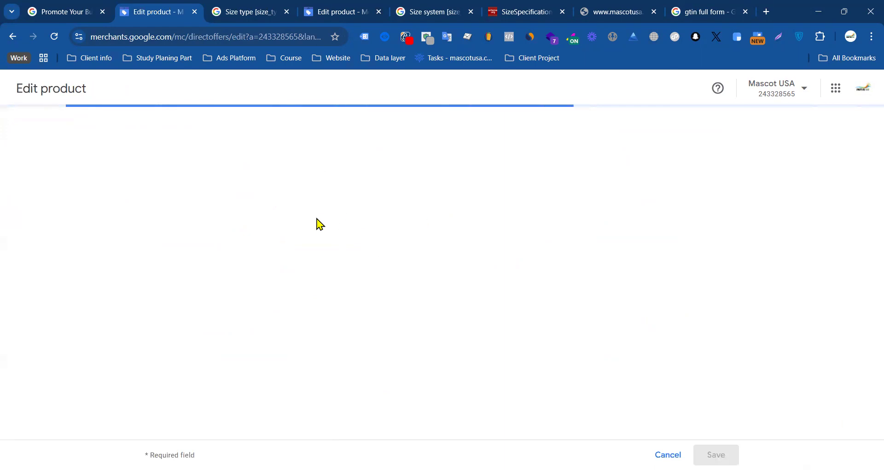
- Try All countries in the Add country dialog, cancel it, and leave the edit form unsaved
{"action": "scroll", "coordinate": [463, 210], "scroll_direction": "down", "scroll_amount": 10}
{"action": "scroll", "coordinate": [321, 238], "scroll_direction": "up", "scroll_amount": 2}
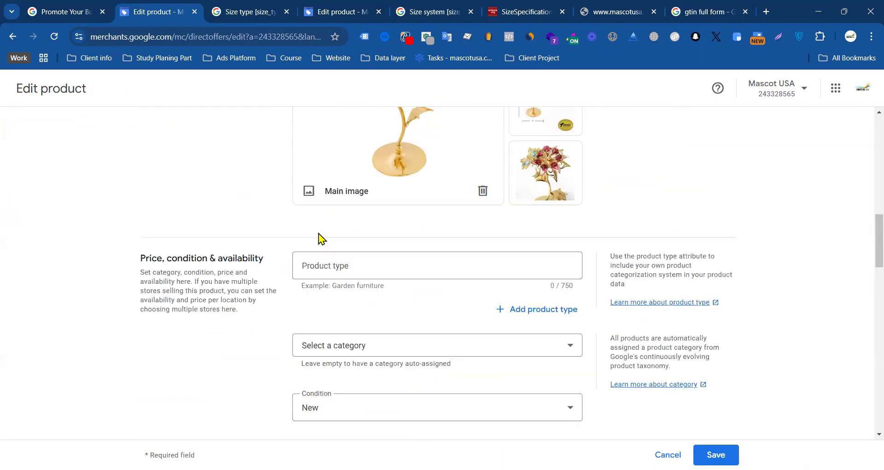
{"action": "scroll", "coordinate": [368, 290], "scroll_direction": "down", "scroll_amount": 10}
{"action": "scroll", "coordinate": [361, 282], "scroll_direction": "up", "scroll_amount": 3}
{"action": "scroll", "coordinate": [362, 281], "scroll_direction": "down", "scroll_amount": 7}
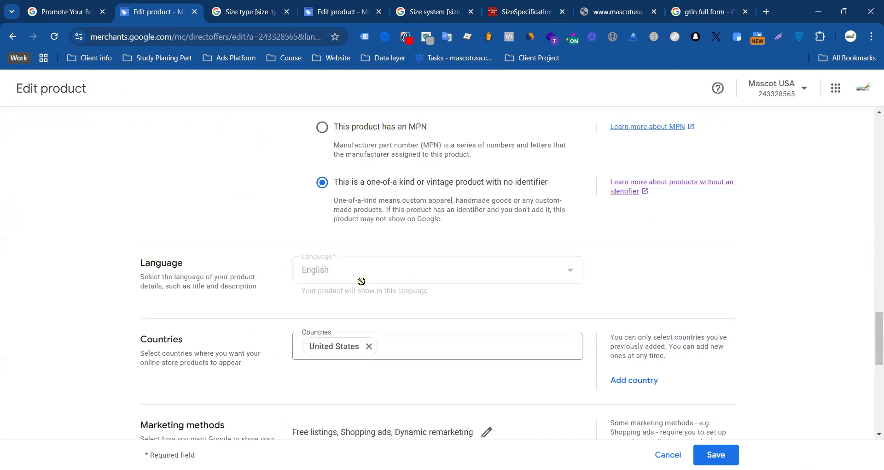
{"action": "left_click", "coordinate": [455, 352]}
{"action": "left_click", "coordinate": [643, 384]}
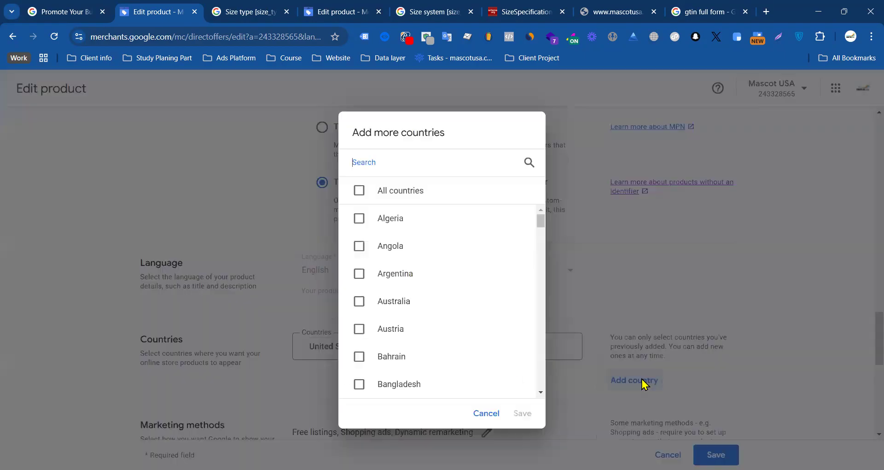
{"action": "left_click", "coordinate": [362, 193]}
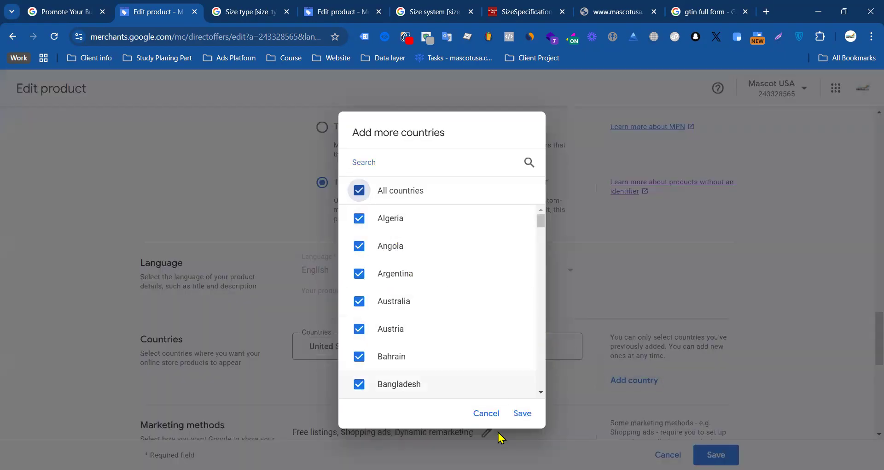
{"action": "left_click", "coordinate": [485, 413]}
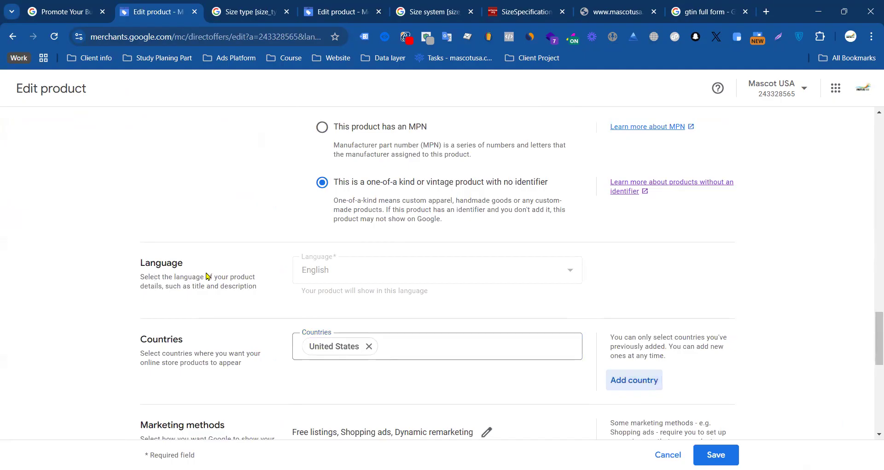
{"action": "scroll", "coordinate": [207, 276], "scroll_direction": "up", "scroll_amount": 20}
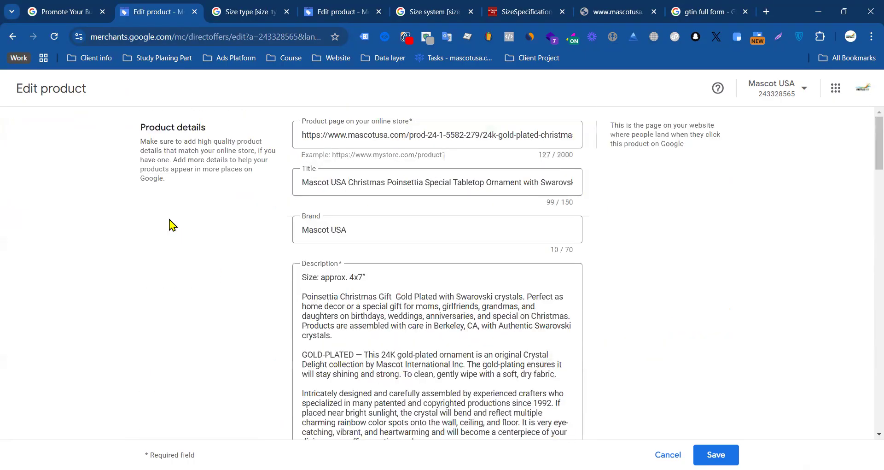
{"action": "left_click", "coordinate": [667, 455]}
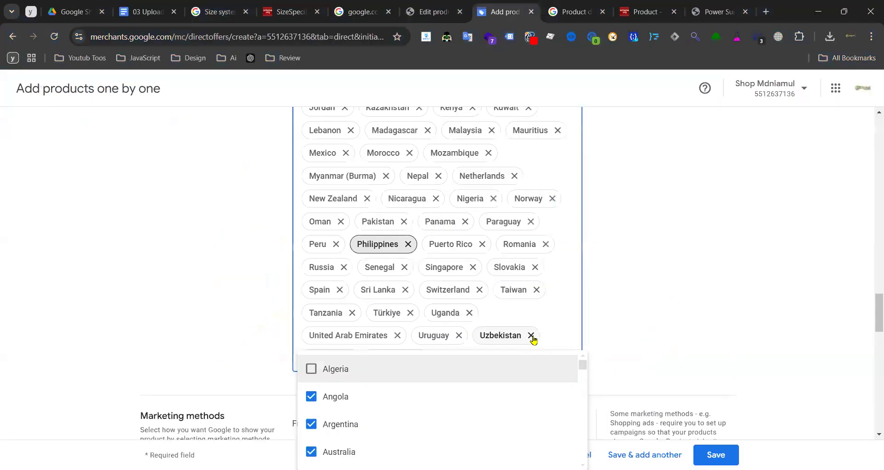
- Remove Uzbekistan, Uganda, United Arab Emirates, Taiwan, Romania, Paraguay, Norway, Oman and Netherlands
{"action": "left_click", "coordinate": [532, 335]}
{"action": "double_click", "coordinate": [474, 312]}
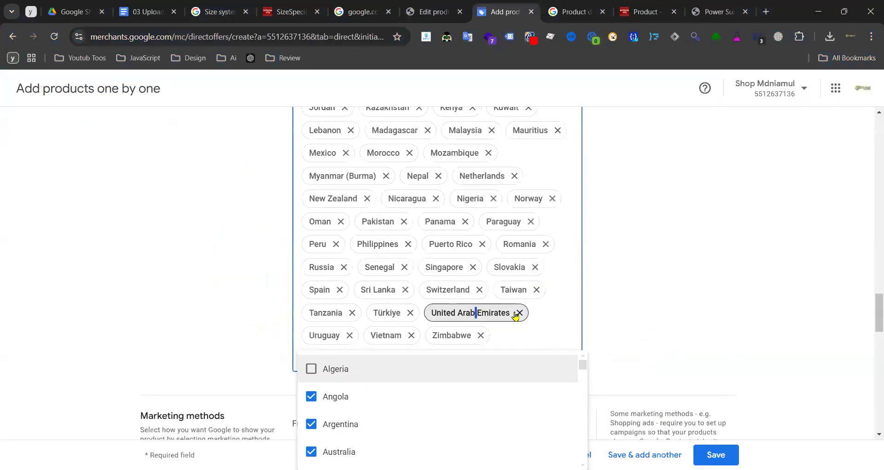
{"action": "left_click", "coordinate": [517, 313]}
{"action": "left_click", "coordinate": [536, 290]}
{"action": "left_click", "coordinate": [546, 244]}
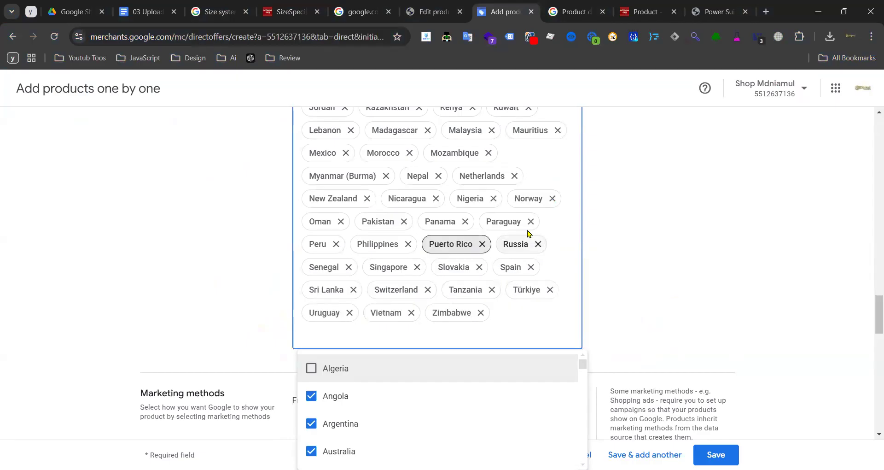
{"action": "left_click", "coordinate": [531, 221]}
{"action": "left_click", "coordinate": [552, 199]}
{"action": "left_click", "coordinate": [543, 199]}
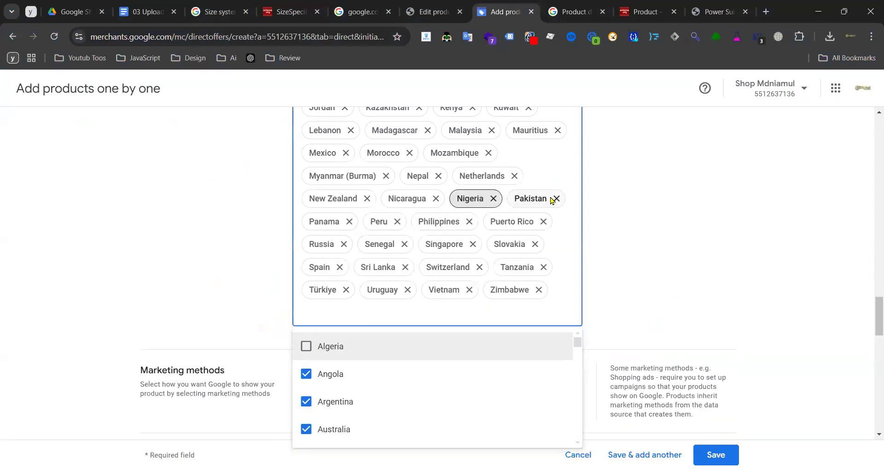
{"action": "left_click", "coordinate": [515, 177]}
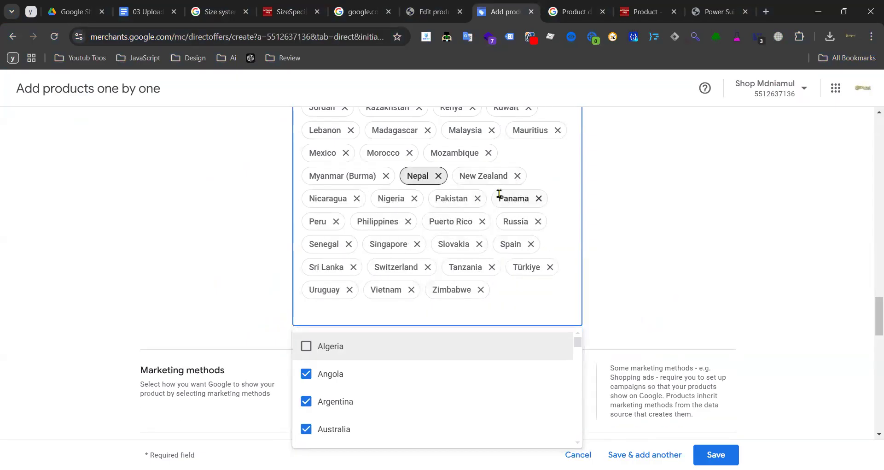
- Remove New Zealand, Nicaragua, Nigeria, Pakistan, Panama, Peru, Philippines and Mozambique
{"action": "left_click", "coordinate": [518, 176]}
{"action": "left_click", "coordinate": [508, 177]}
{"action": "left_click", "coordinate": [501, 177]}
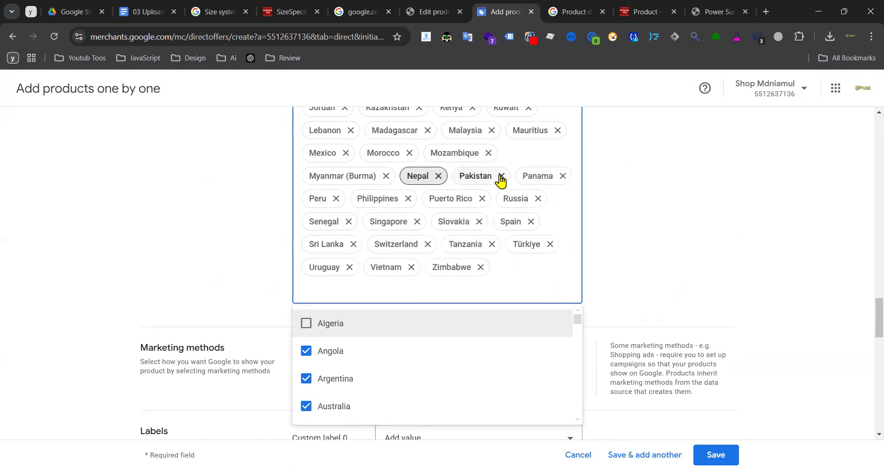
{"action": "left_click", "coordinate": [501, 177]}
{"action": "left_click", "coordinate": [501, 177]}
{"action": "left_click", "coordinate": [487, 176]}
{"action": "left_click", "coordinate": [511, 176]}
{"action": "left_click", "coordinate": [488, 153]}
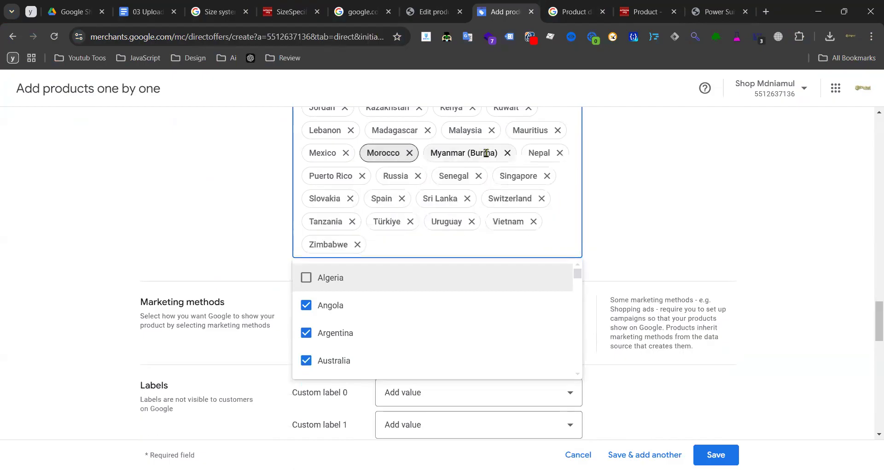
- Remove Egypt, El Salvador, Germany, Ghana, Hungary, Greece, Ireland and Guatemala
{"action": "scroll", "coordinate": [504, 226], "scroll_direction": "up", "scroll_amount": 3}
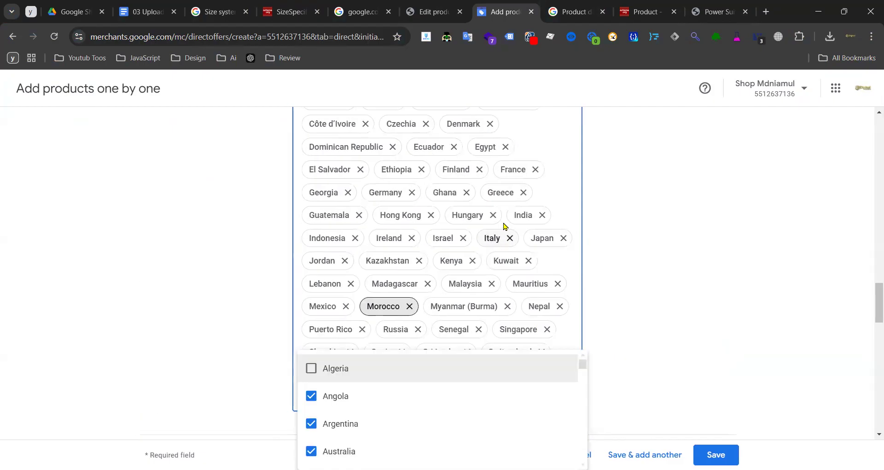
{"action": "left_click", "coordinate": [505, 148]}
{"action": "left_click", "coordinate": [526, 148]}
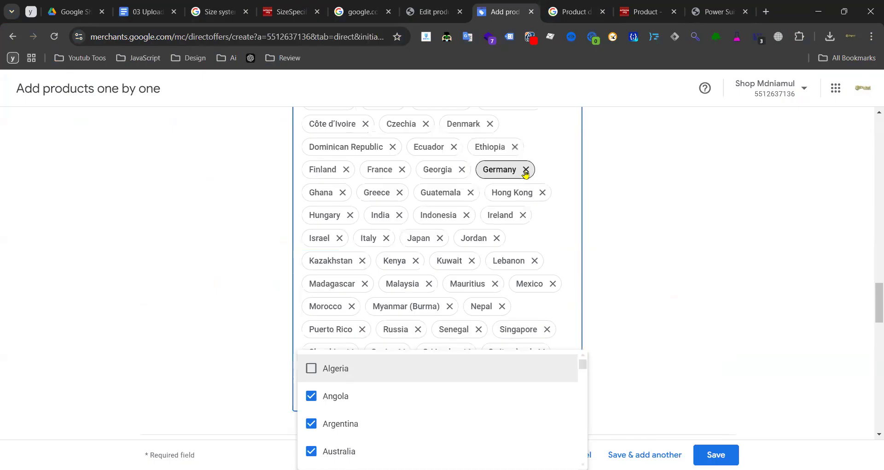
{"action": "left_click", "coordinate": [525, 171]}
{"action": "left_click", "coordinate": [516, 172]}
{"action": "left_click", "coordinate": [494, 194]}
{"action": "left_click", "coordinate": [517, 171]}
{"action": "left_click", "coordinate": [534, 193]}
{"action": "left_click", "coordinate": [532, 171]}
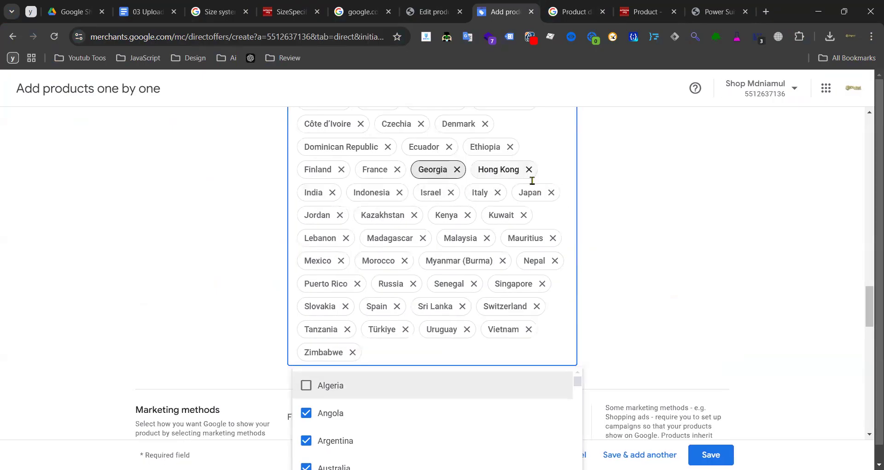
- Close the country list and save the Power Suit Ensemble product
{"action": "left_click", "coordinate": [270, 345]}
{"action": "scroll", "coordinate": [385, 306], "scroll_direction": "down", "scroll_amount": 15}
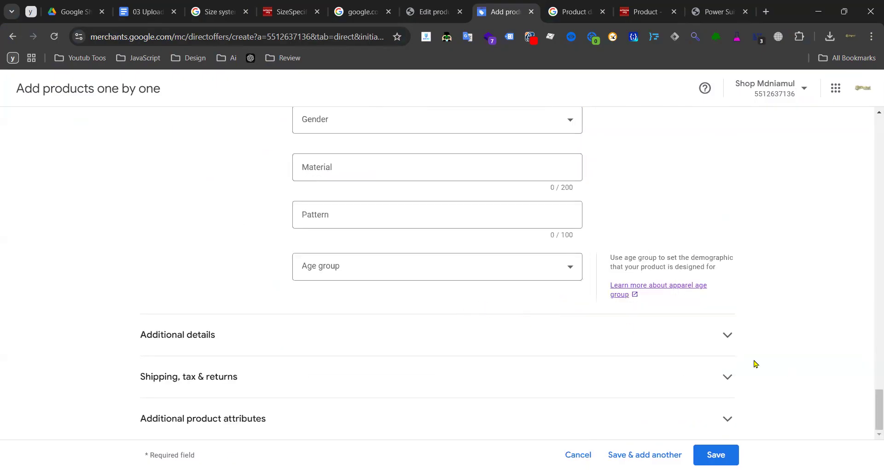
{"action": "scroll", "coordinate": [503, 389], "scroll_direction": "up", "scroll_amount": 20}
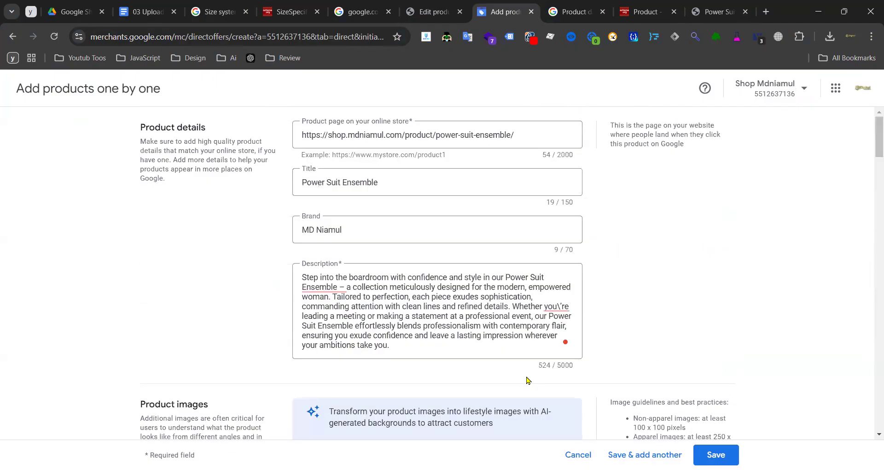
{"action": "scroll", "coordinate": [741, 328], "scroll_direction": "down", "scroll_amount": 12}
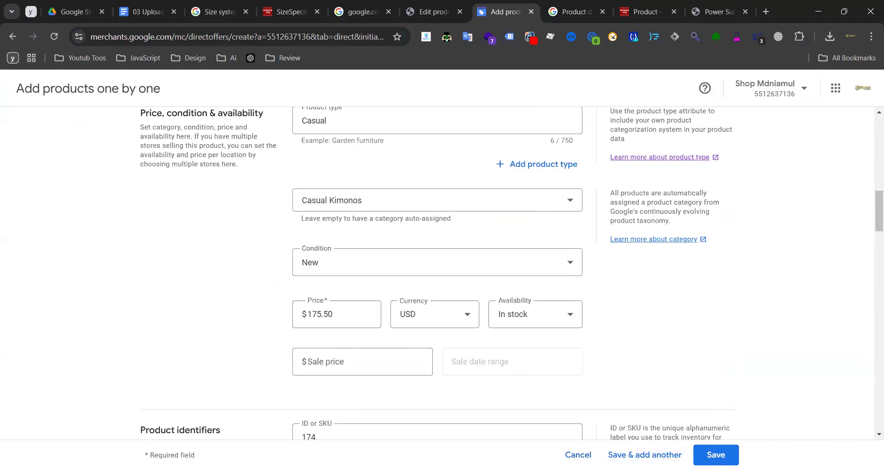
{"action": "left_click", "coordinate": [716, 455]}
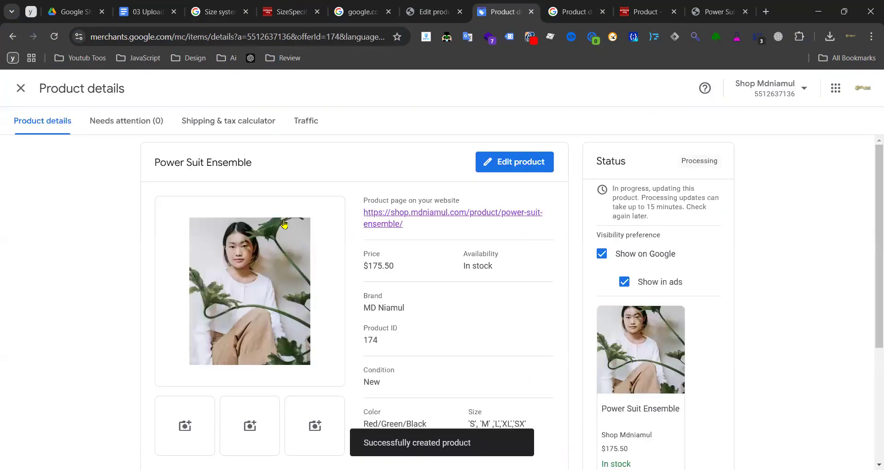
- Back in the products list, turn off showing the product on Google
{"action": "left_click", "coordinate": [20, 90]}
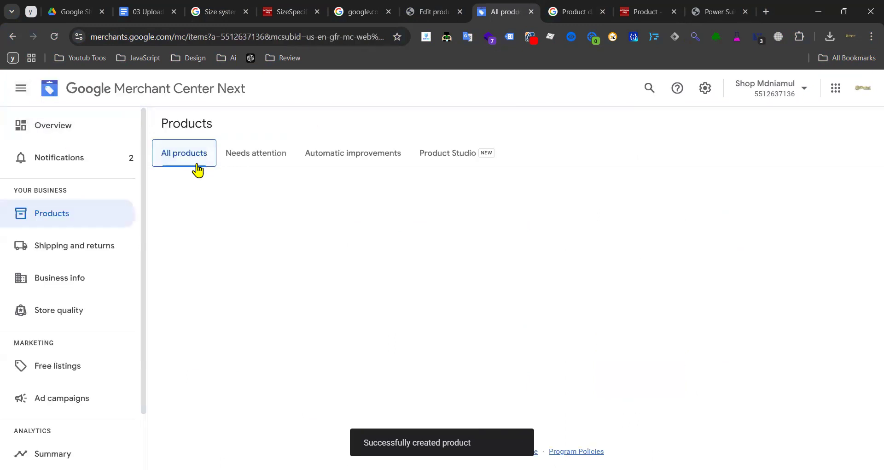
{"action": "left_click", "coordinate": [200, 361]}
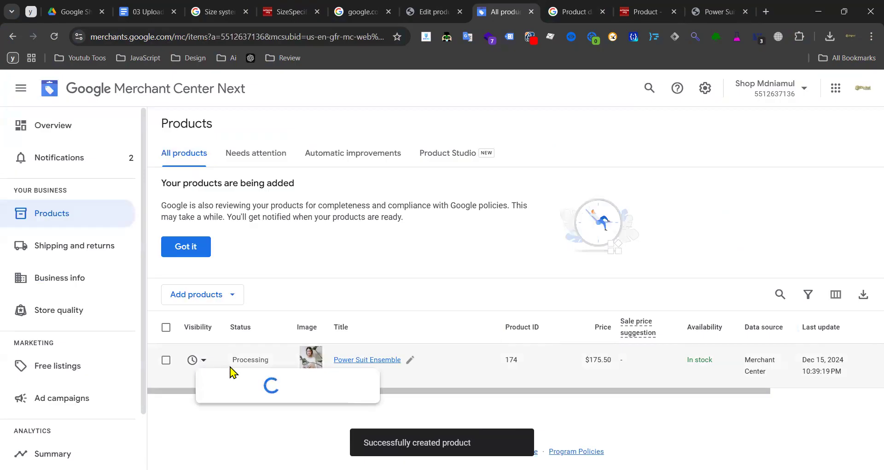
{"action": "left_click", "coordinate": [210, 393]}
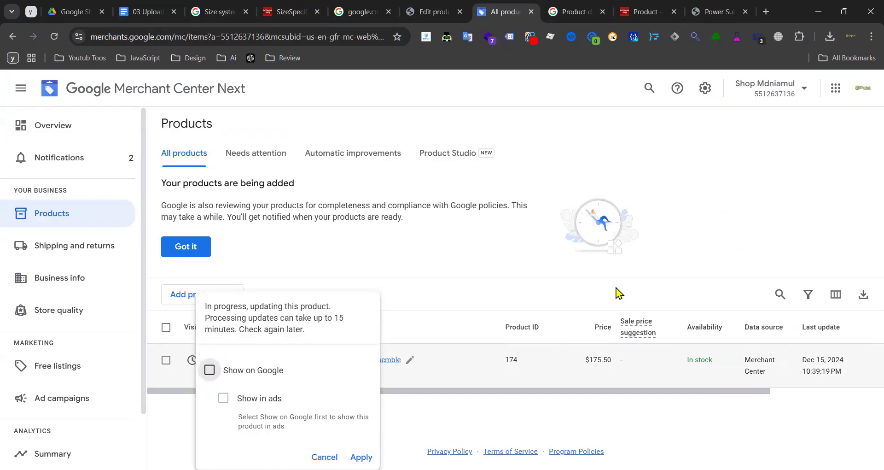
{"action": "left_click", "coordinate": [361, 456]}
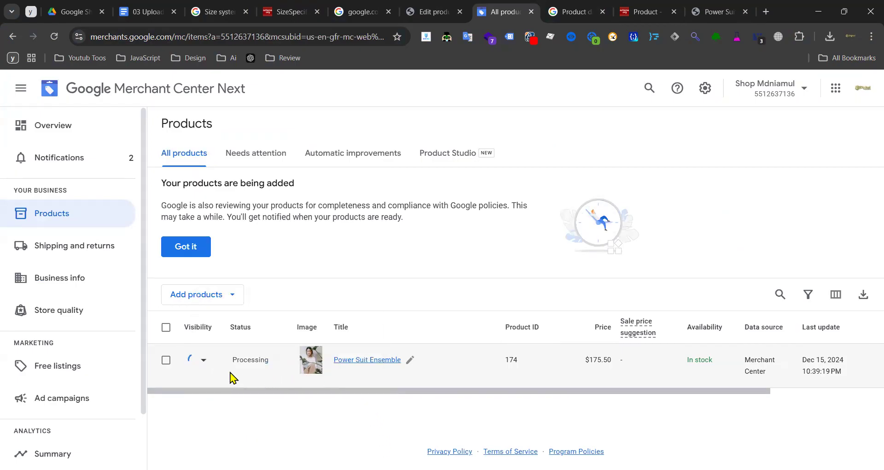
{"action": "left_click_drag", "start_coordinate": [626, 390], "coordinate": [509, 405]}
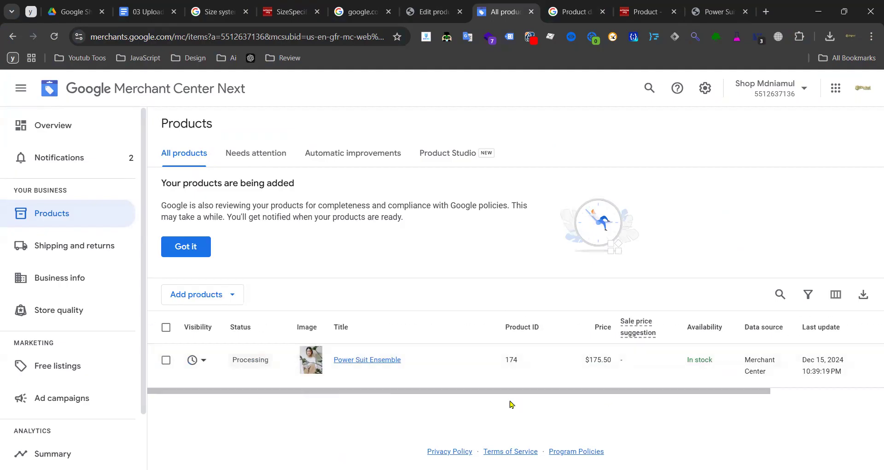
- Check products needing attention and the notes, then reload All products to confirm Processing
{"action": "left_click", "coordinate": [264, 154]}
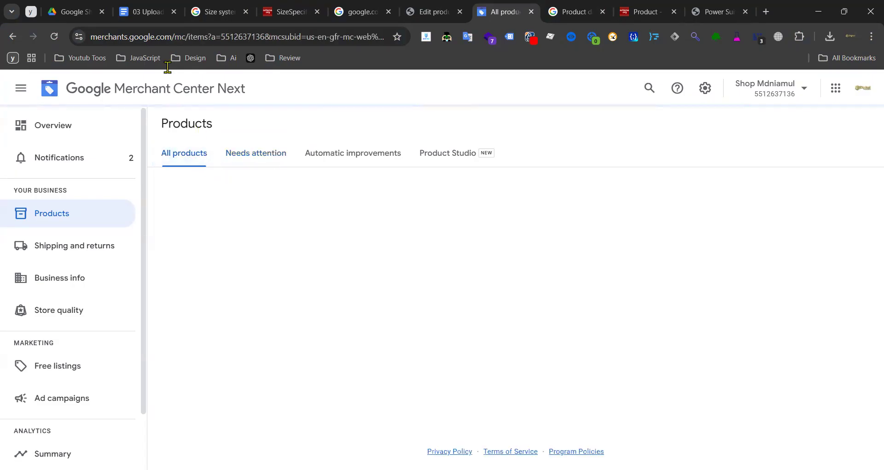
{"action": "left_click", "coordinate": [142, 12]}
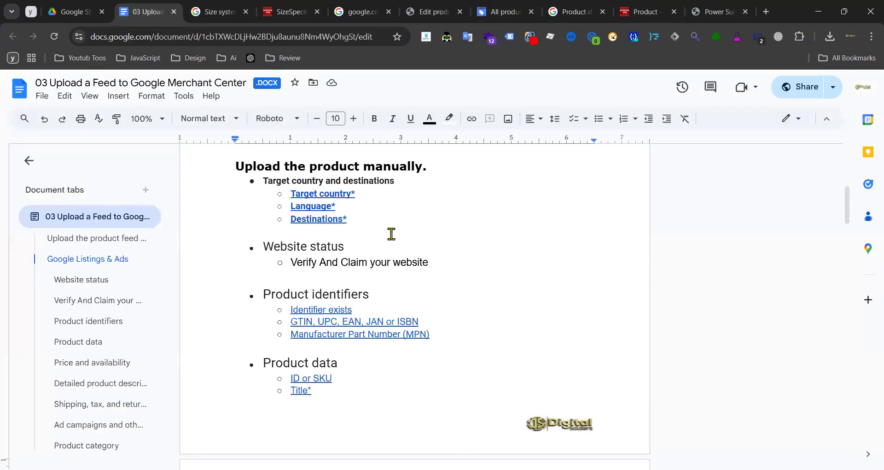
{"action": "scroll", "coordinate": [344, 171], "scroll_direction": "up", "scroll_amount": 6}
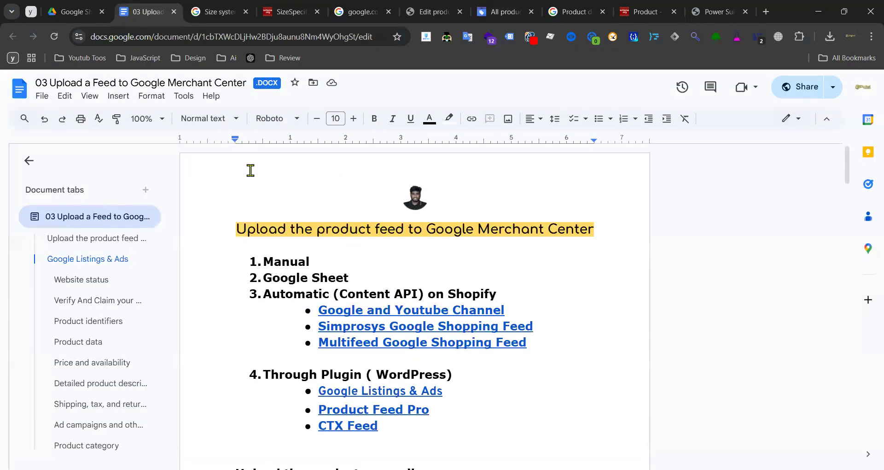
{"action": "left_click", "coordinate": [503, 11]}
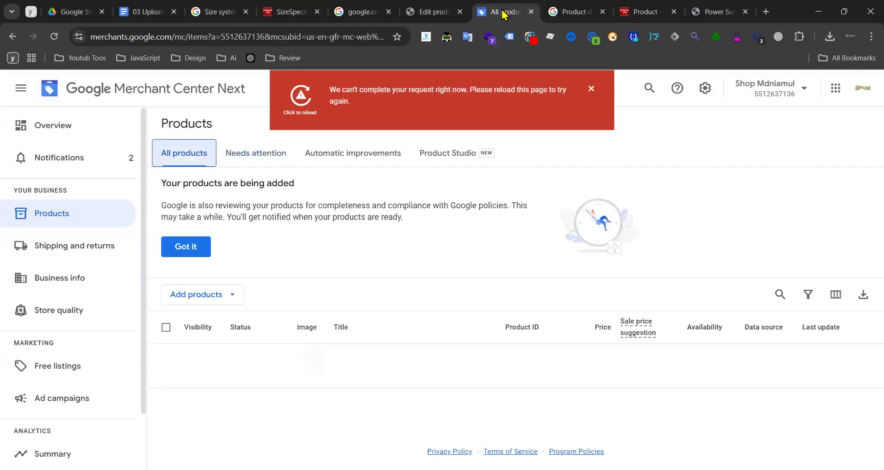
{"action": "left_click", "coordinate": [303, 102]}
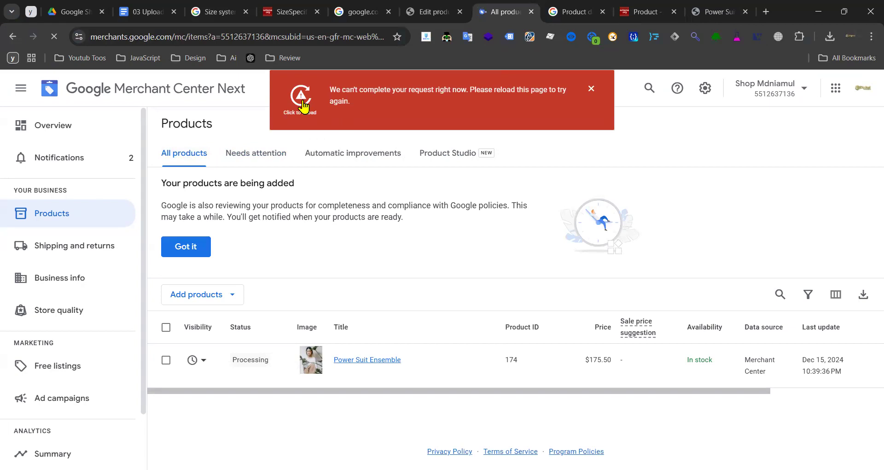
{"action": "left_click", "coordinate": [617, 9]}
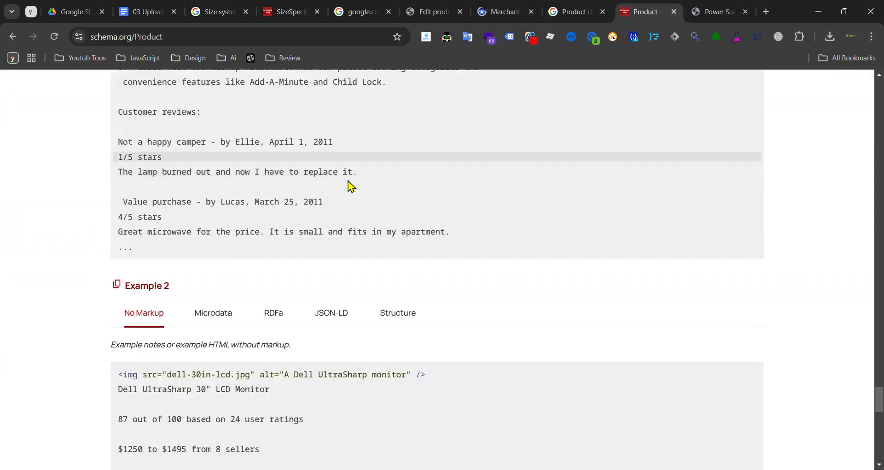
- Replace the Product reference address with the schema.org home address and load it
{"action": "scroll", "coordinate": [222, 161], "scroll_direction": "up", "scroll_amount": 10}
{"action": "scroll", "coordinate": [222, 161], "scroll_direction": "up", "scroll_amount": 8}
{"action": "left_click_drag", "start_coordinate": [133, 37], "coordinate": [90, 39]}
{"action": "key", "text": "ctrl+c"}
{"action": "key", "text": "BackSpace"}
{"action": "left_click", "coordinate": [17, 301]}
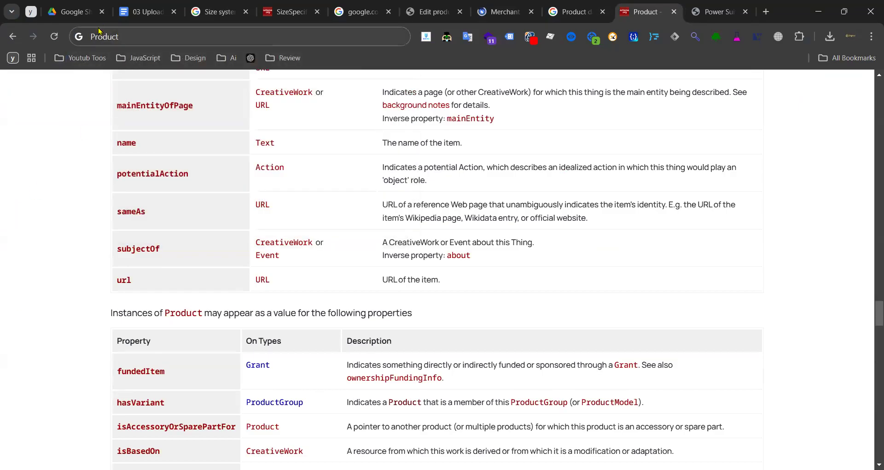
{"action": "scroll", "coordinate": [122, 201], "scroll_direction": "up", "scroll_amount": 10}
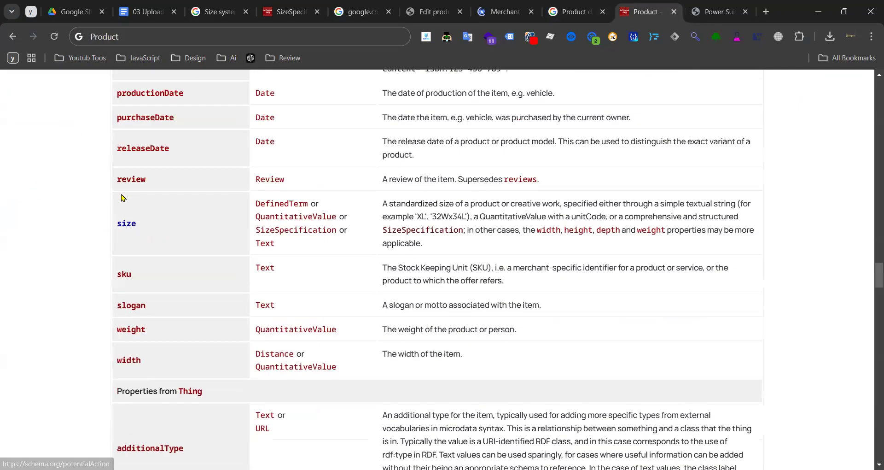
{"action": "scroll", "coordinate": [122, 198], "scroll_direction": "up", "scroll_amount": 15}
{"action": "left_click", "coordinate": [146, 37]}
{"action": "key", "text": "ctrl+v"}
{"action": "key", "text": "Return"}
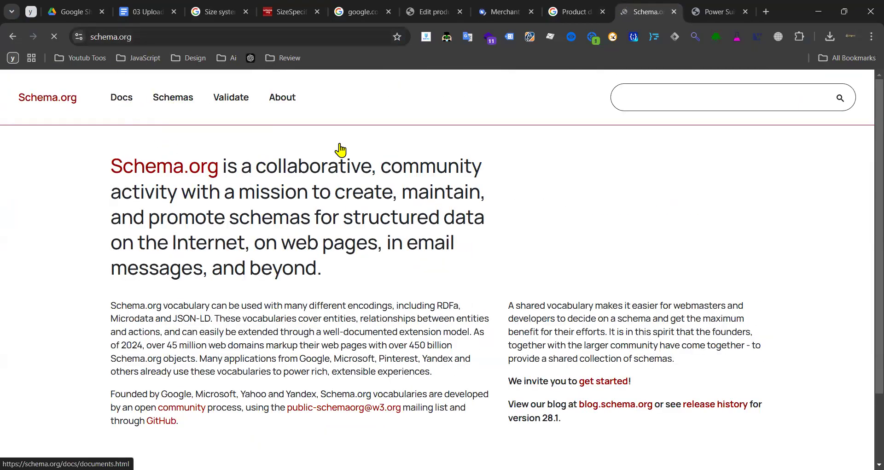
- Visit the schema.org Docs and Schemas pages, then open and close the validator's code-snippet test
{"action": "left_click", "coordinate": [124, 102]}
{"action": "left_click", "coordinate": [171, 102]}
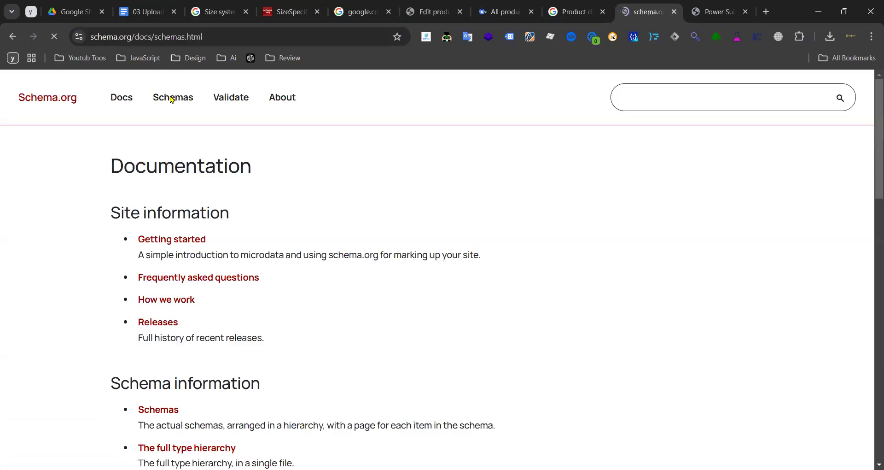
{"action": "left_click", "coordinate": [227, 103]}
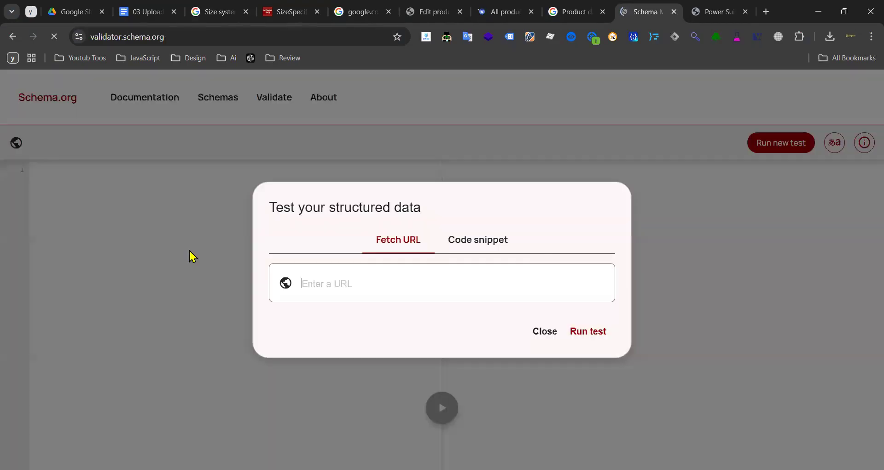
{"action": "left_click", "coordinate": [481, 251]}
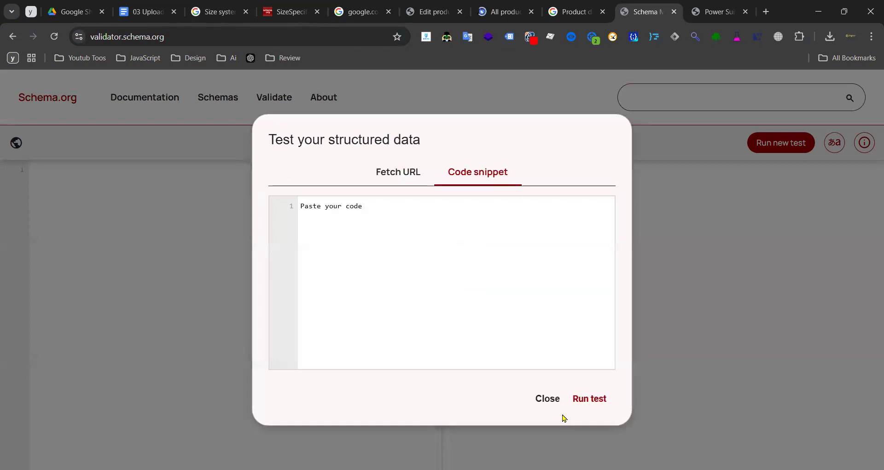
{"action": "left_click", "coordinate": [547, 396]}
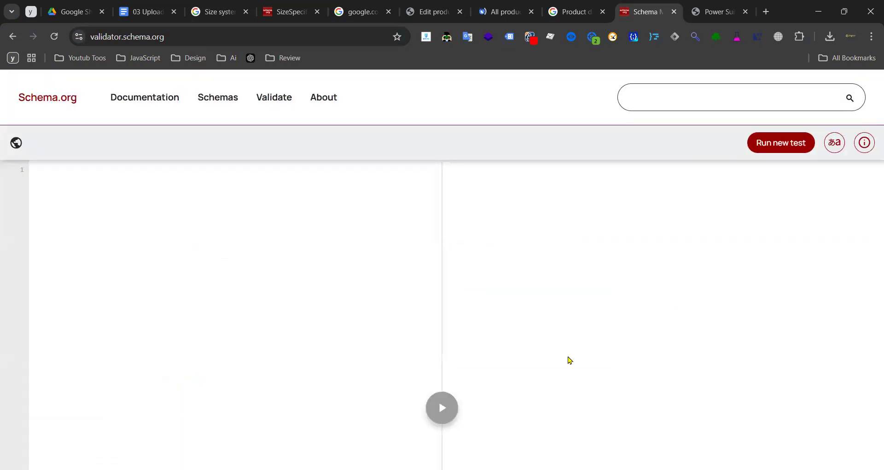
{"action": "left_click", "coordinate": [784, 143]}
{"action": "left_click", "coordinate": [548, 398]}
- Return to the schema.org home page via the logo, briefly checking the All products list
{"action": "left_click", "coordinate": [193, 41]}
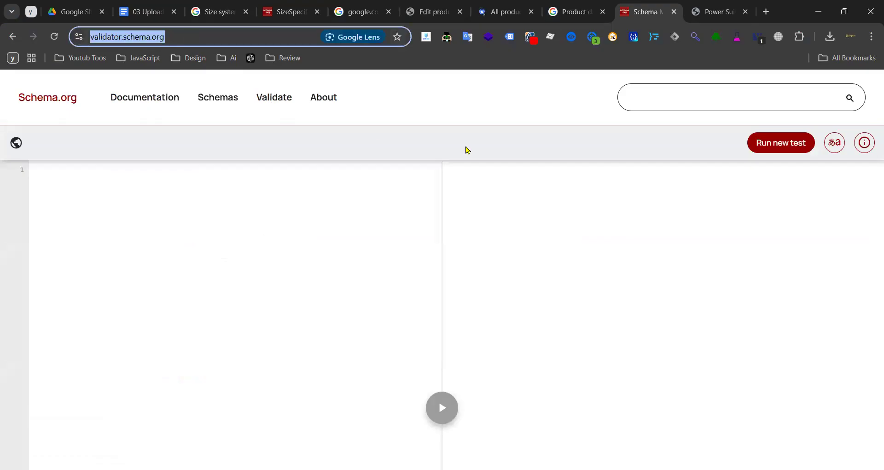
{"action": "left_click", "coordinate": [60, 102]}
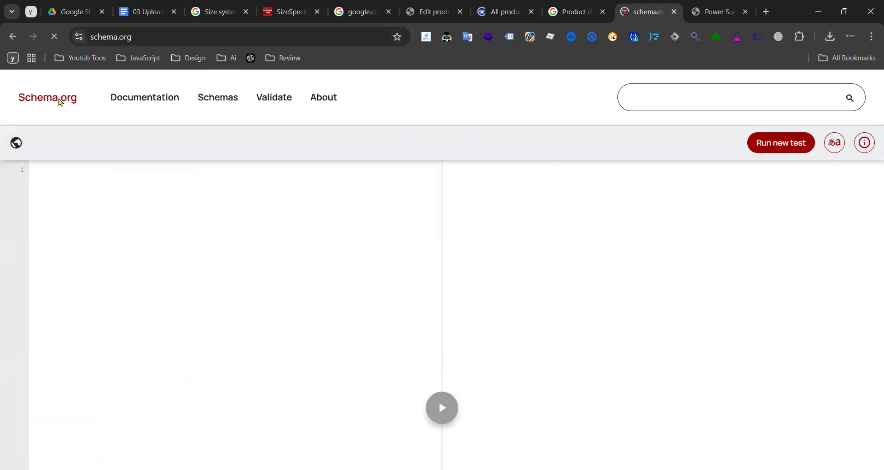
{"action": "scroll", "coordinate": [359, 212], "scroll_direction": "down", "scroll_amount": 3}
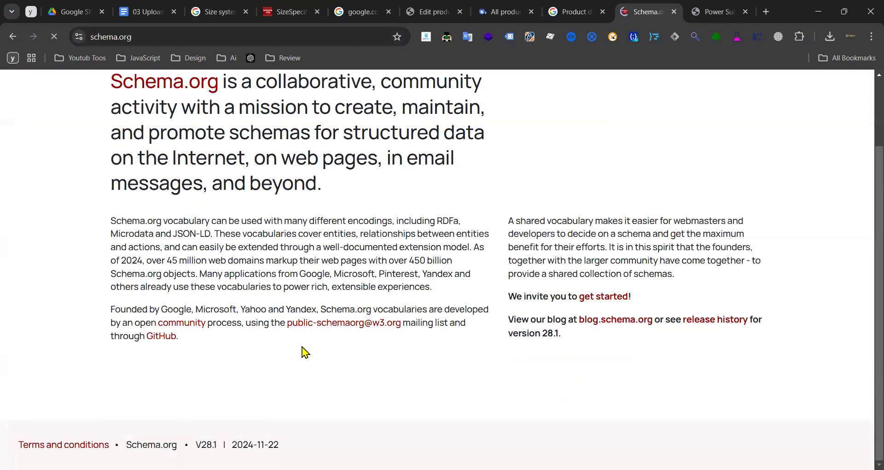
{"action": "scroll", "coordinate": [296, 333], "scroll_direction": "up", "scroll_amount": 3}
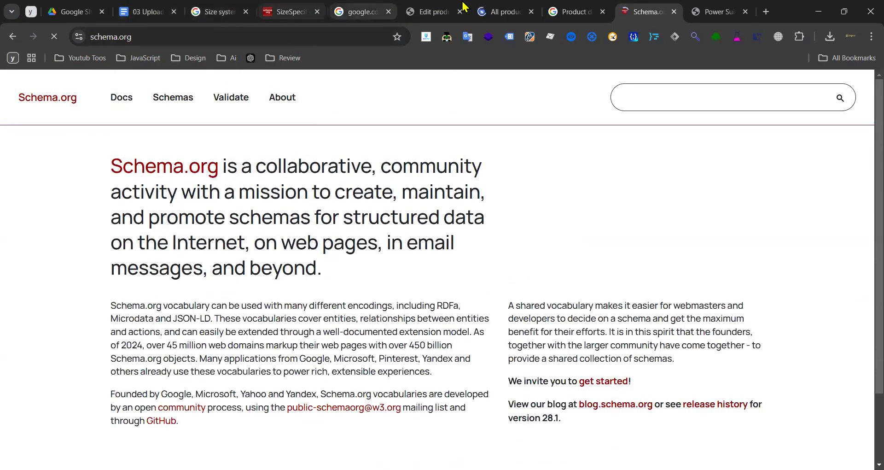
{"action": "left_click", "coordinate": [506, 11]}
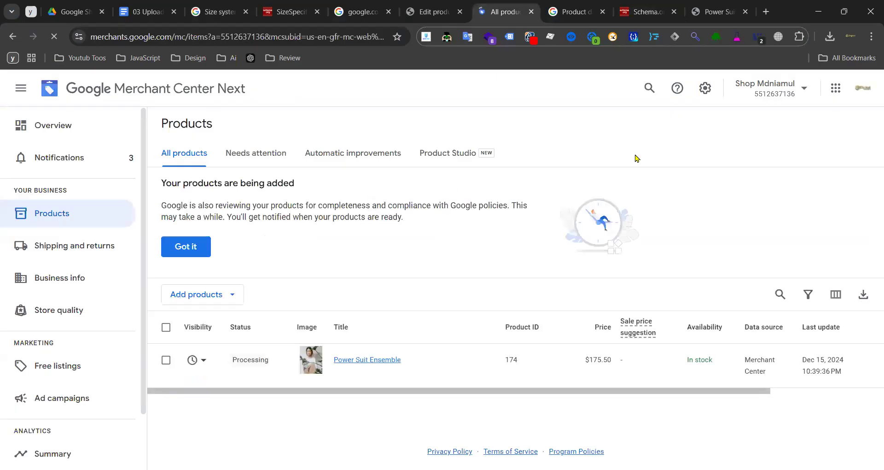
{"action": "left_click", "coordinate": [646, 15]}
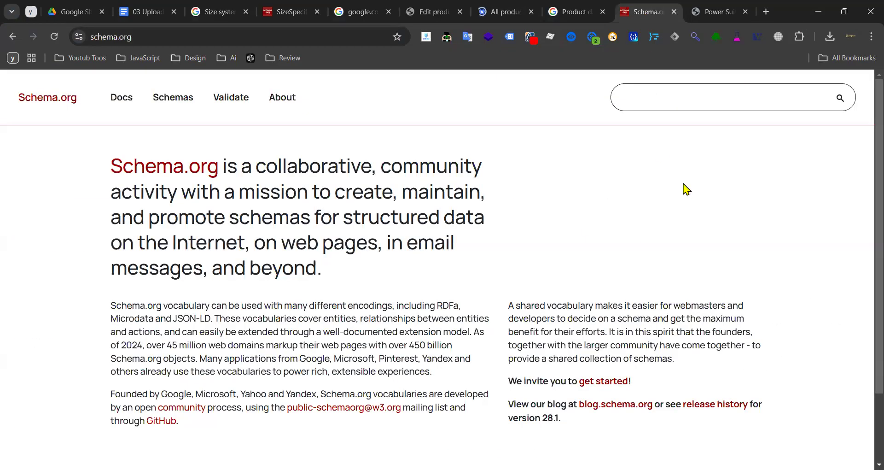
{"action": "scroll", "coordinate": [612, 219], "scroll_direction": "down", "scroll_amount": 3}
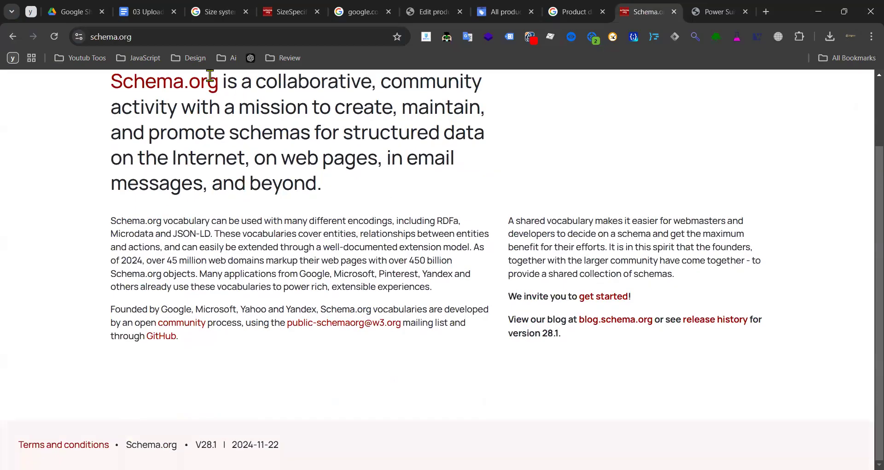
{"action": "left_click", "coordinate": [152, 36]}
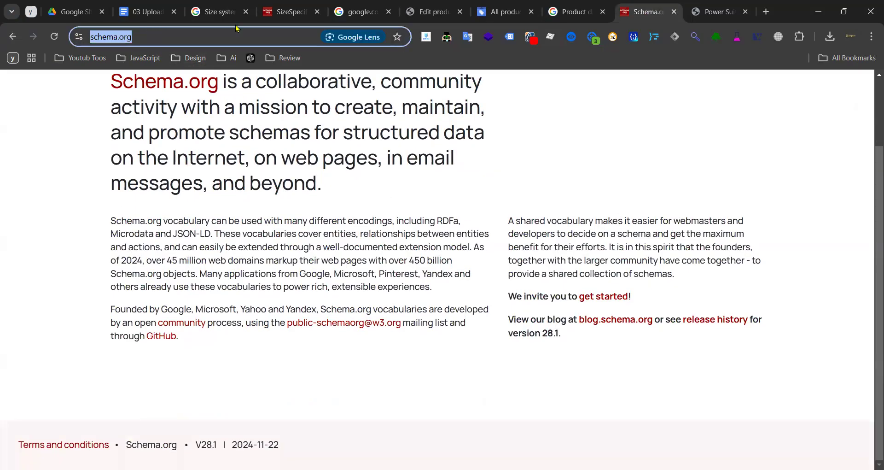
- Scroll the '03 Upload a Feed' notes past Size type to the Product Attributes source links
{"action": "left_click", "coordinate": [144, 11]}
{"action": "scroll", "coordinate": [366, 280], "scroll_direction": "down", "scroll_amount": 20}
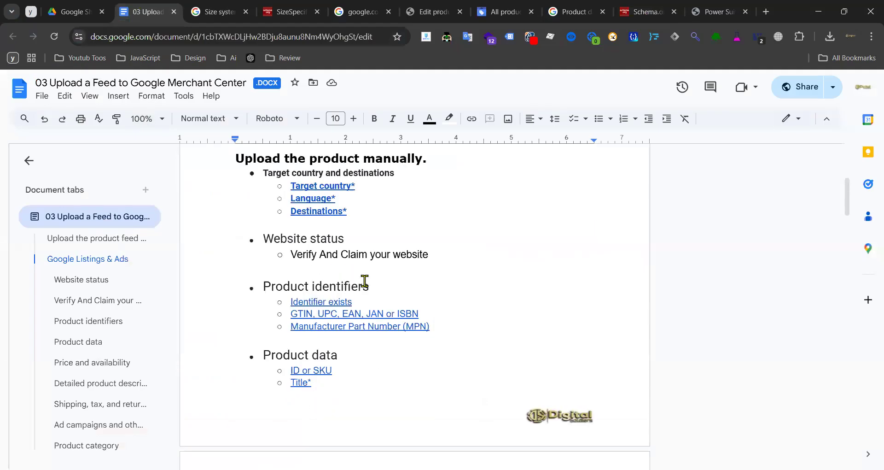
{"action": "scroll", "coordinate": [391, 352], "scroll_direction": "down", "scroll_amount": 3}
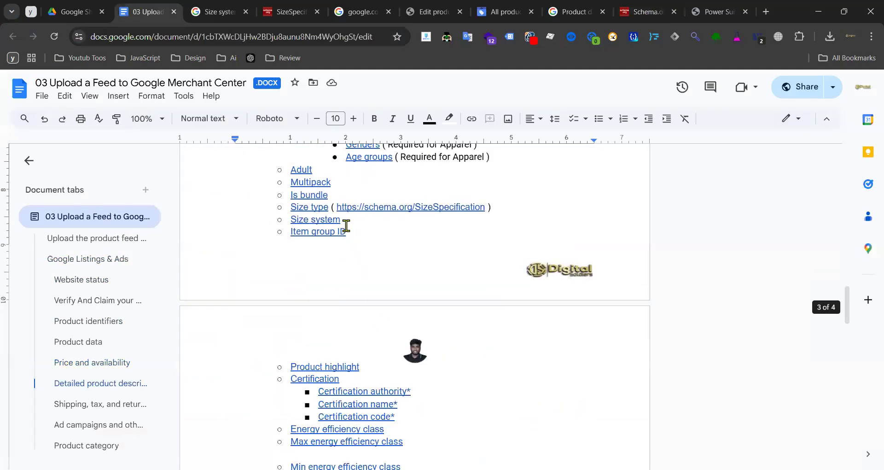
{"action": "left_click_drag", "start_coordinate": [336, 207], "coordinate": [486, 205]}
{"action": "left_click", "coordinate": [399, 299]}
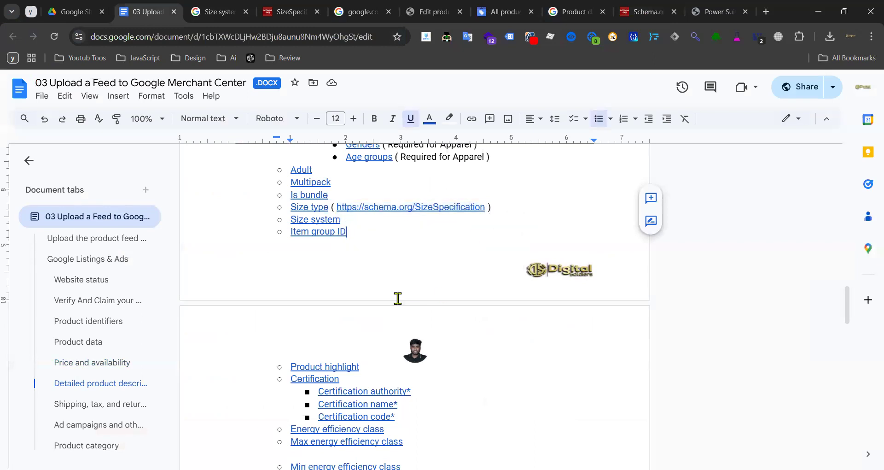
{"action": "scroll", "coordinate": [396, 298], "scroll_direction": "down", "scroll_amount": 15}
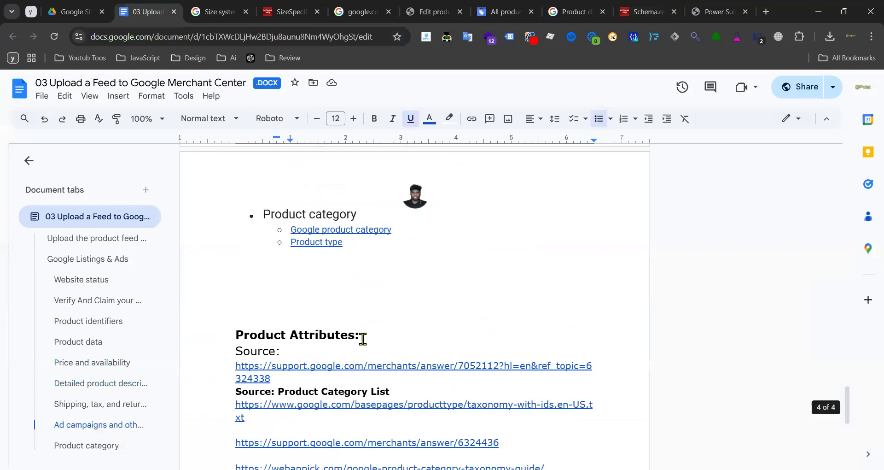